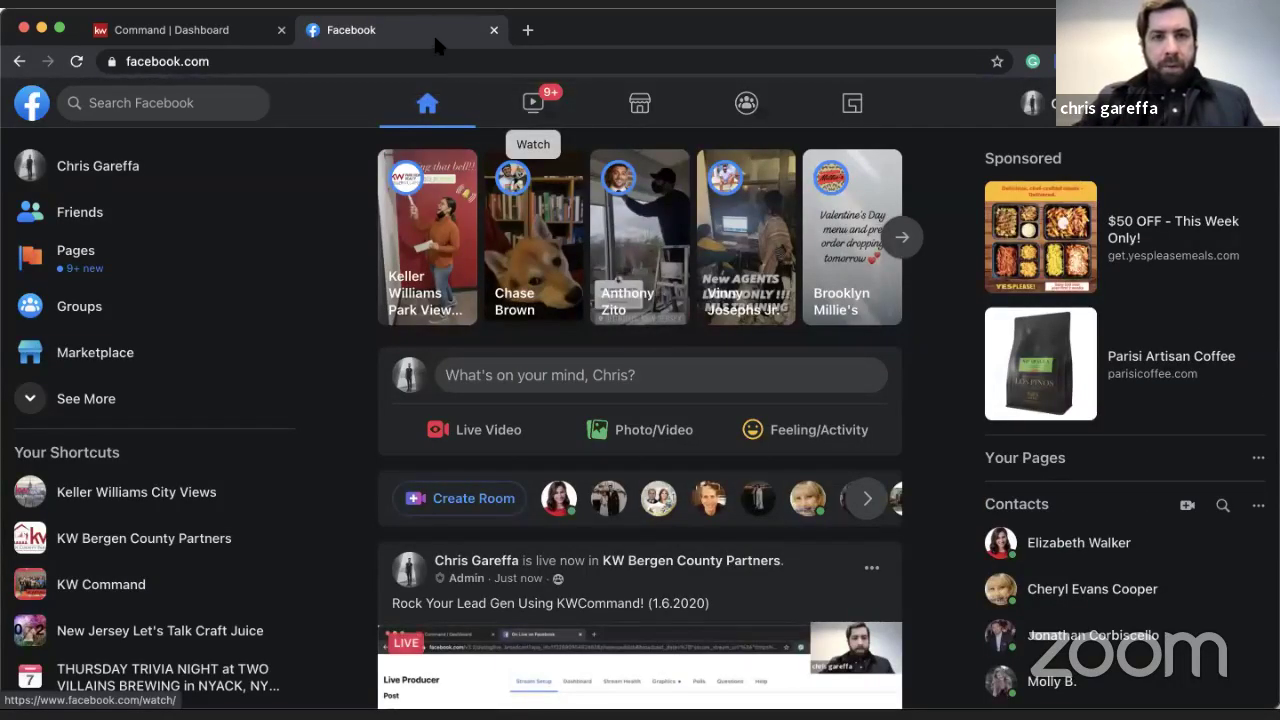
- Close the Facebook tab to return to the Home dashboard and open the account dropdown
left_click(493, 30)
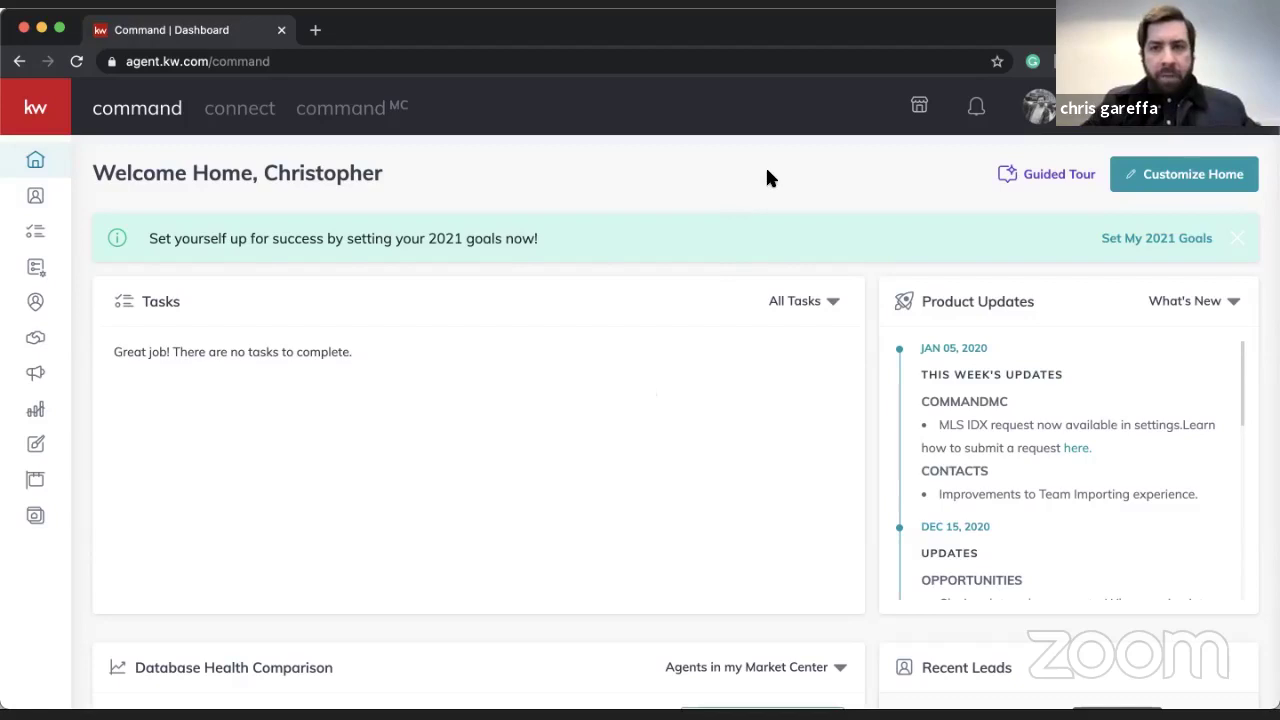
mouse_move(45, 112)
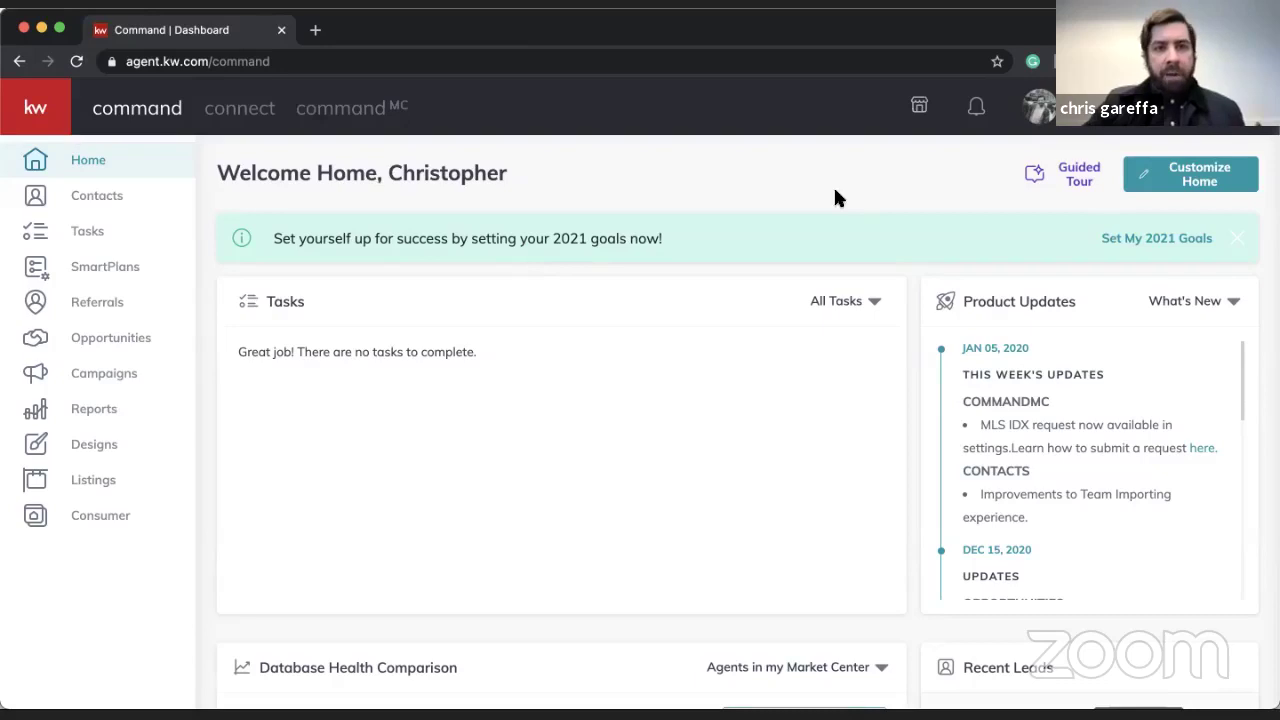
left_click(1040, 107)
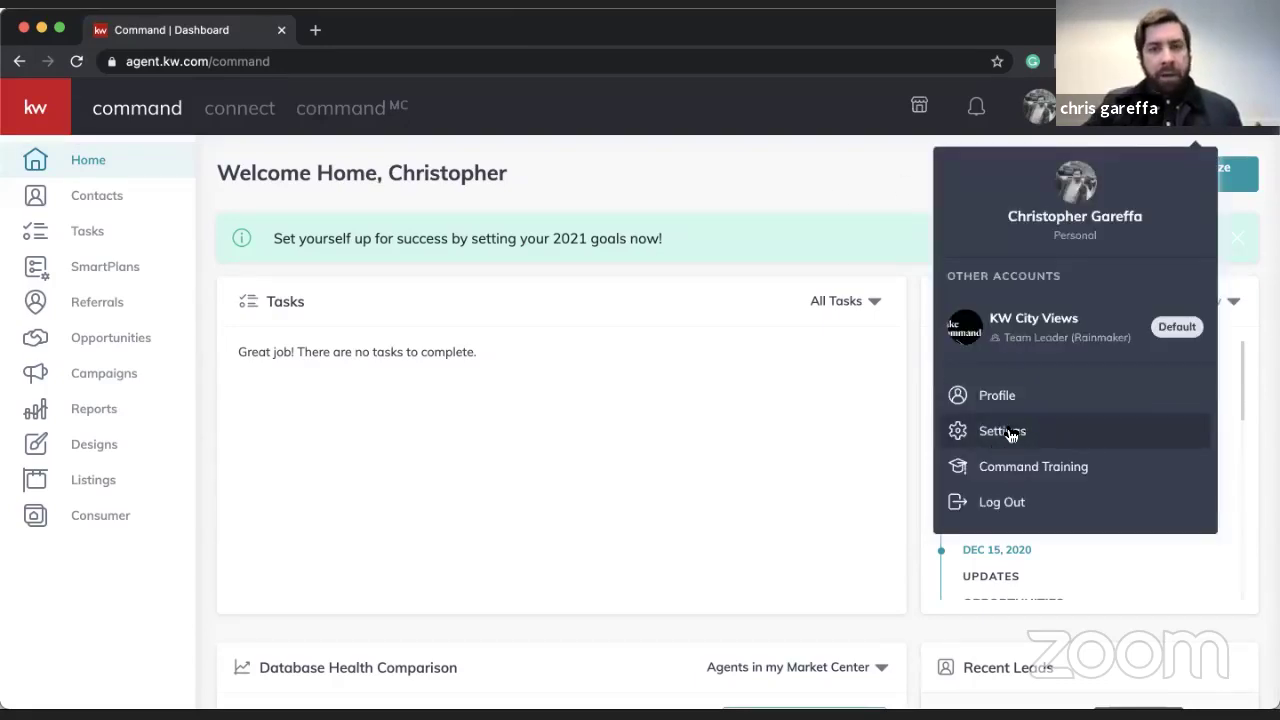
- Open Settings and browse Connected Apps such as Facebook Post Scheduling and Facebook Ads Manager
left_click(1008, 431)
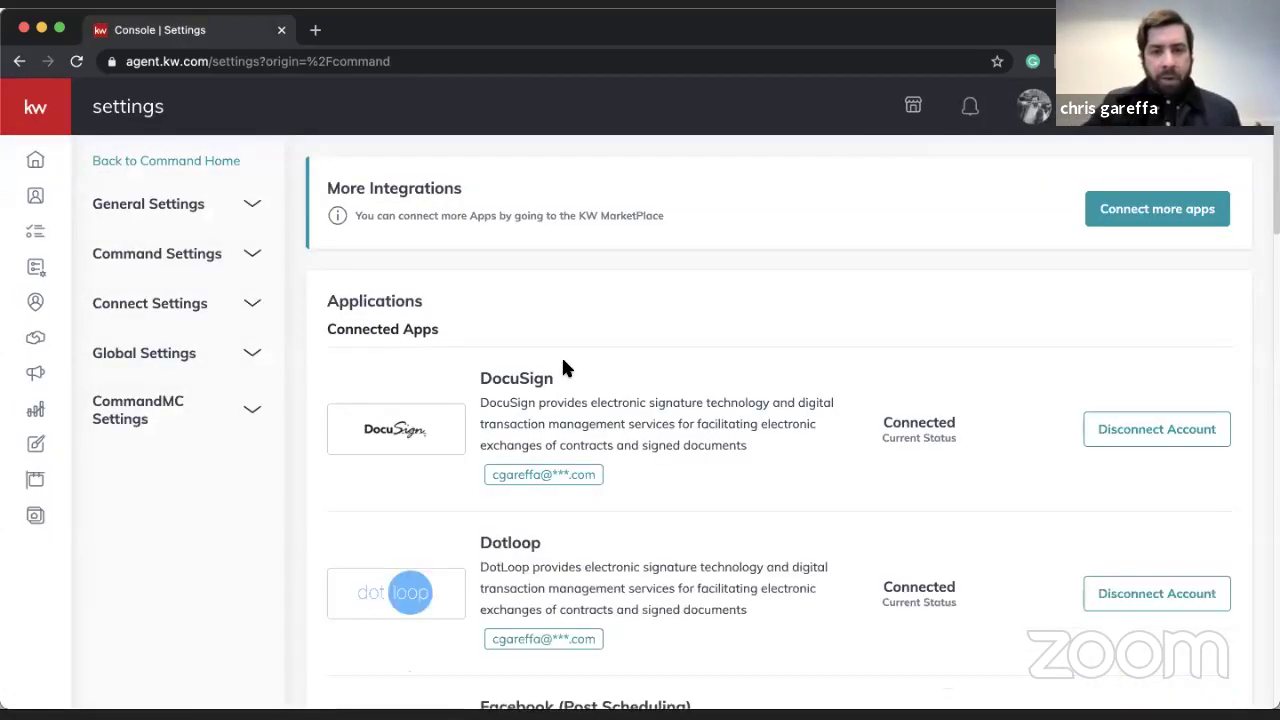
scroll(563, 368, "down", 2)
scroll(562, 362, "down", 4)
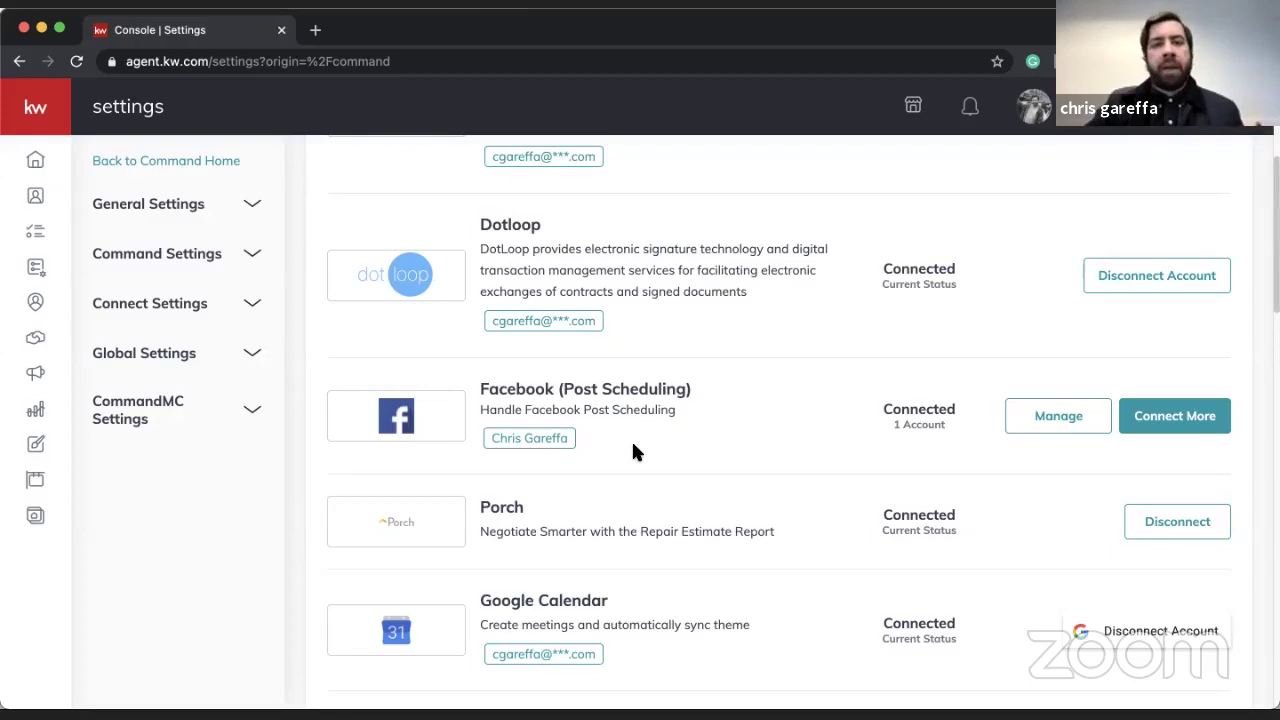
scroll(523, 414, "down", 1)
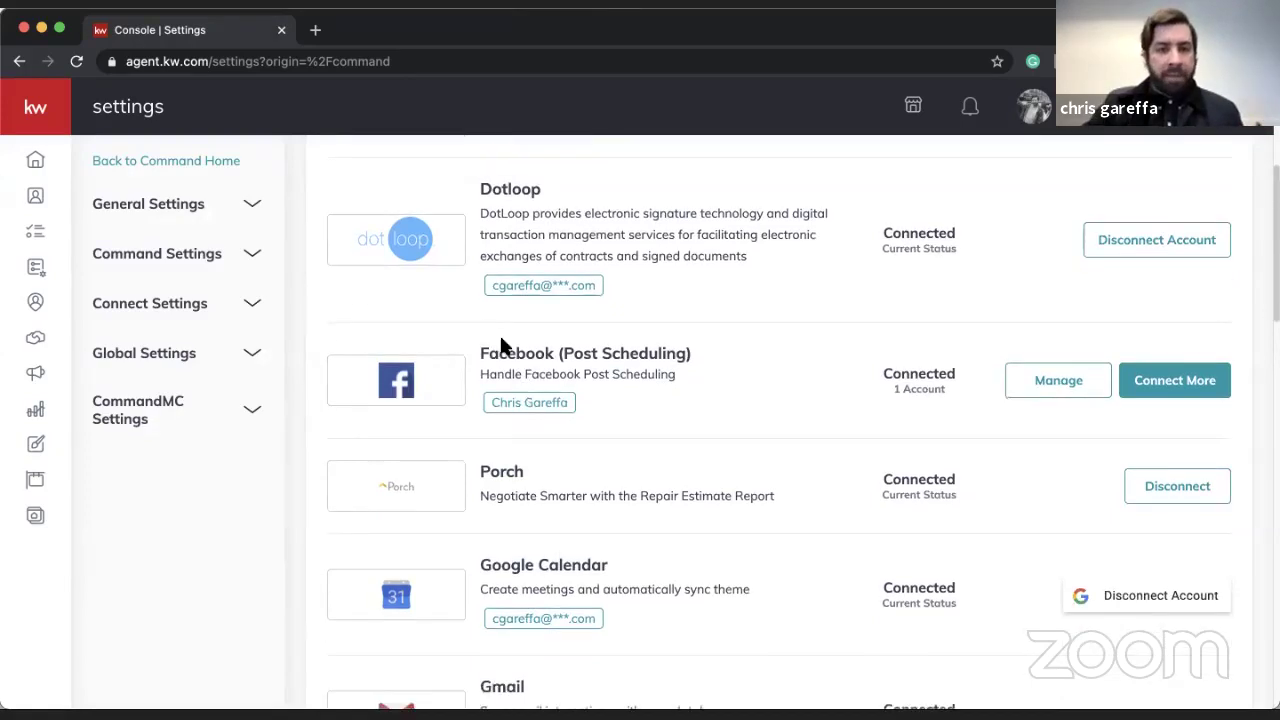
scroll(539, 413, "down", 2)
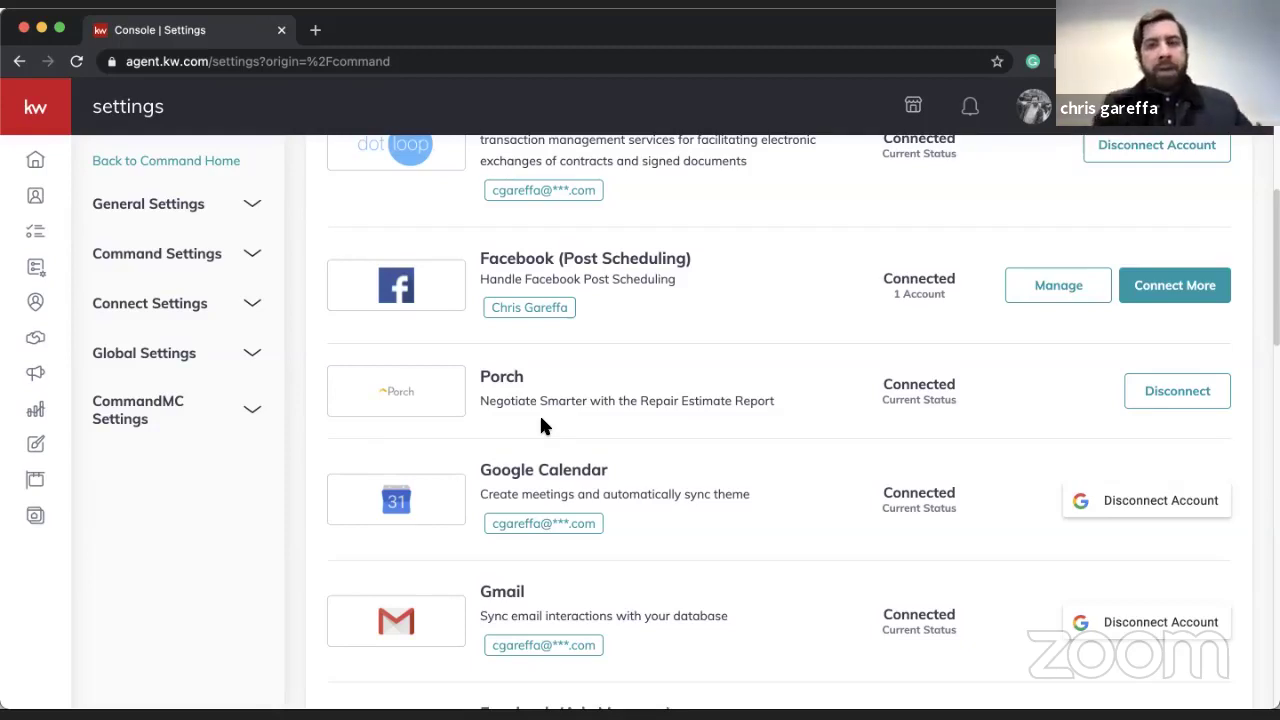
scroll(592, 314, "up", 1)
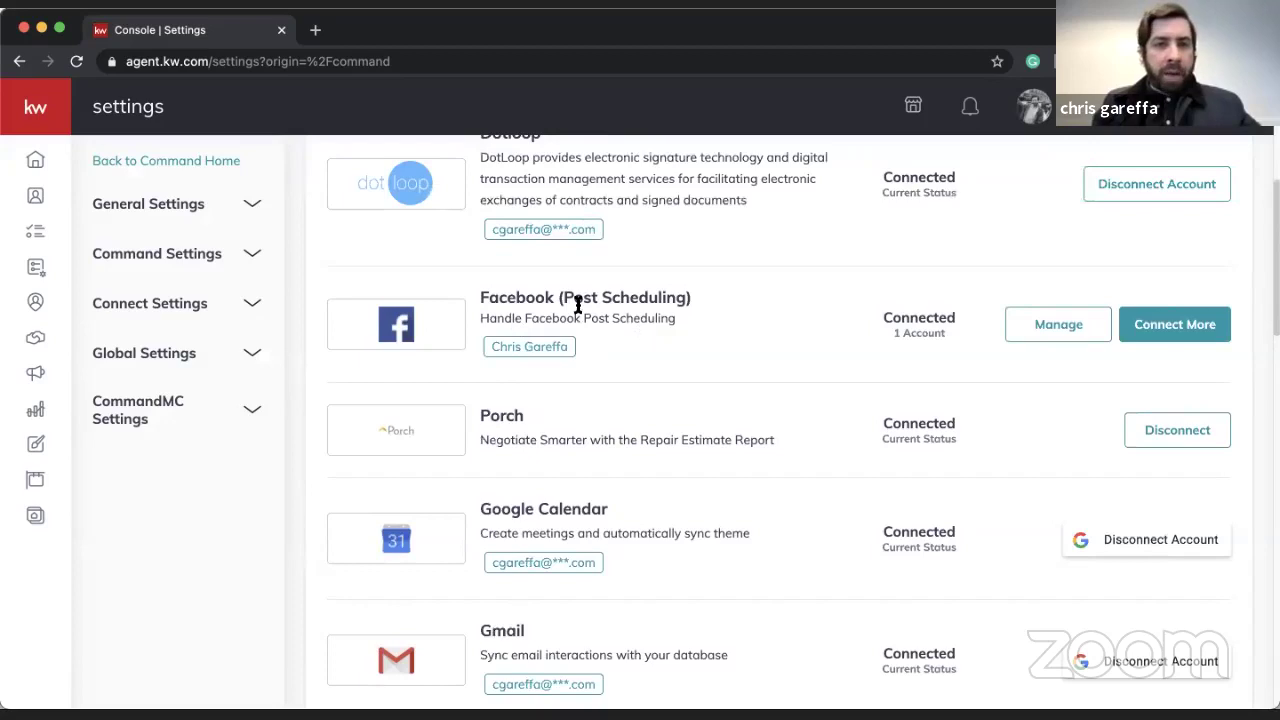
scroll(621, 405, "down", 5)
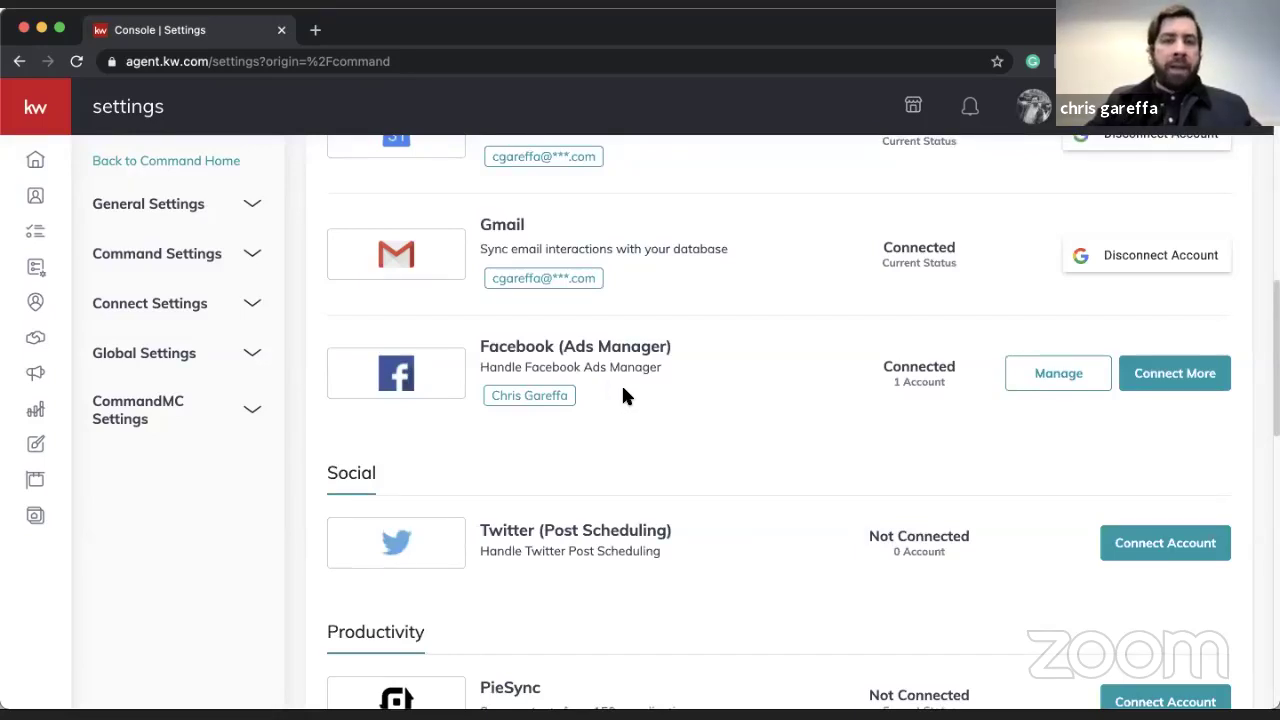
scroll(621, 395, "up", 4)
scroll(622, 392, "down", 1)
scroll(622, 392, "up", 1)
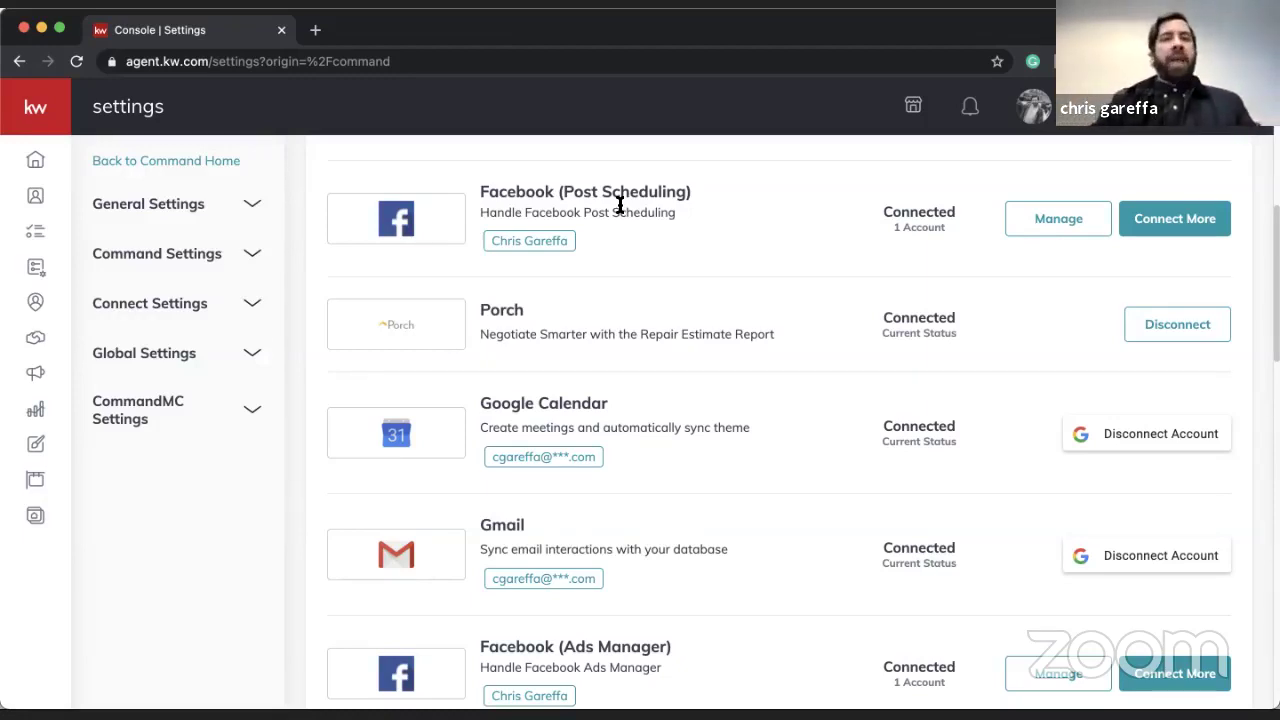
scroll(620, 206, "down", 2)
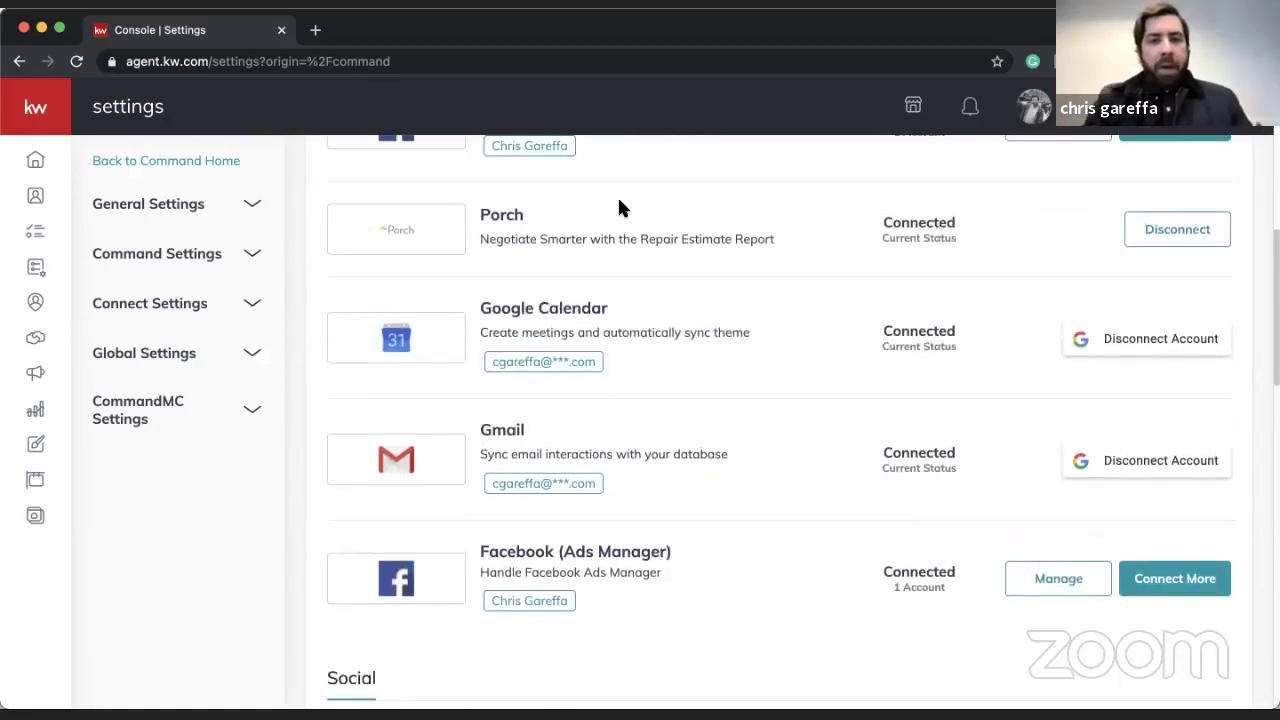
scroll(583, 460, "down", 2)
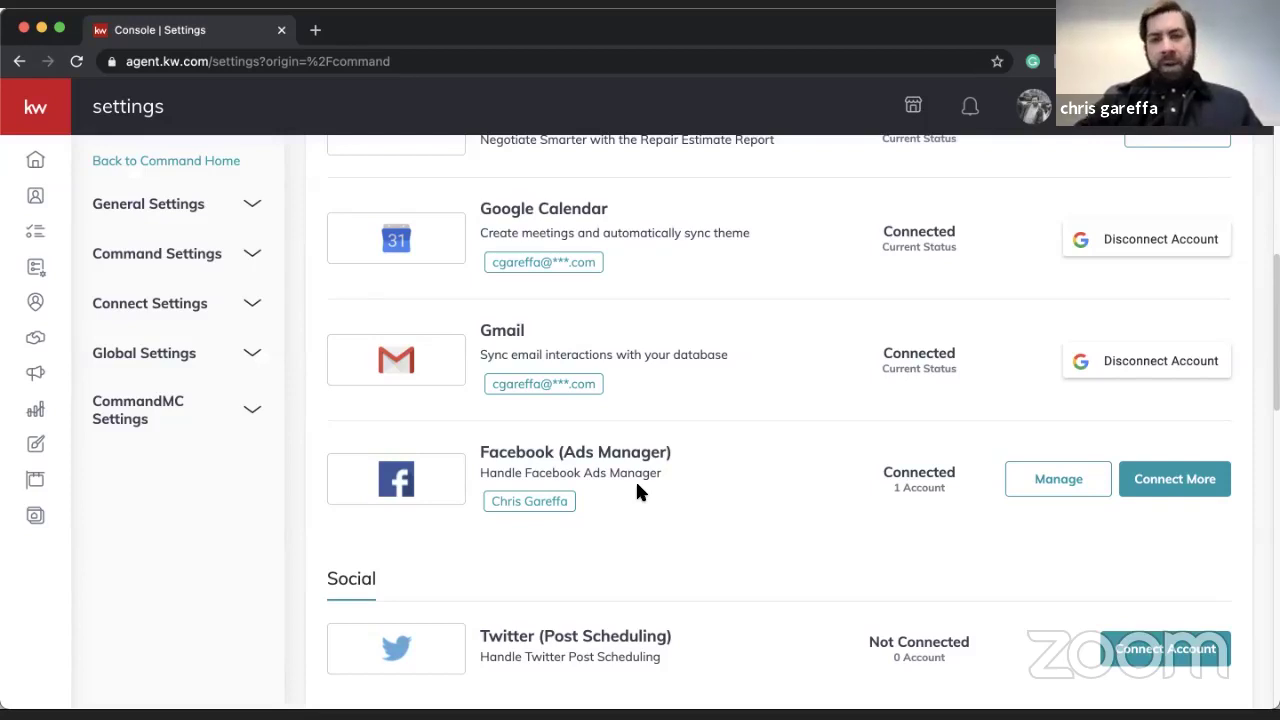
scroll(635, 479, "down", 3)
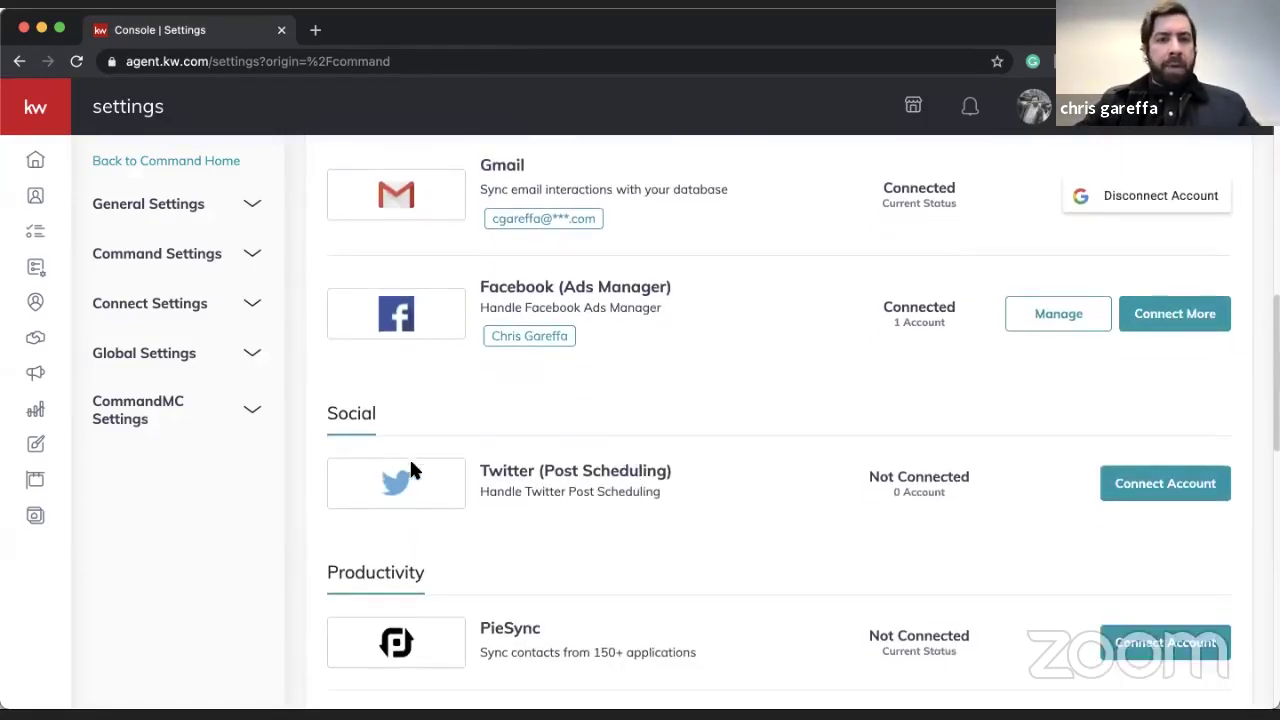
scroll(646, 420, "down", 10)
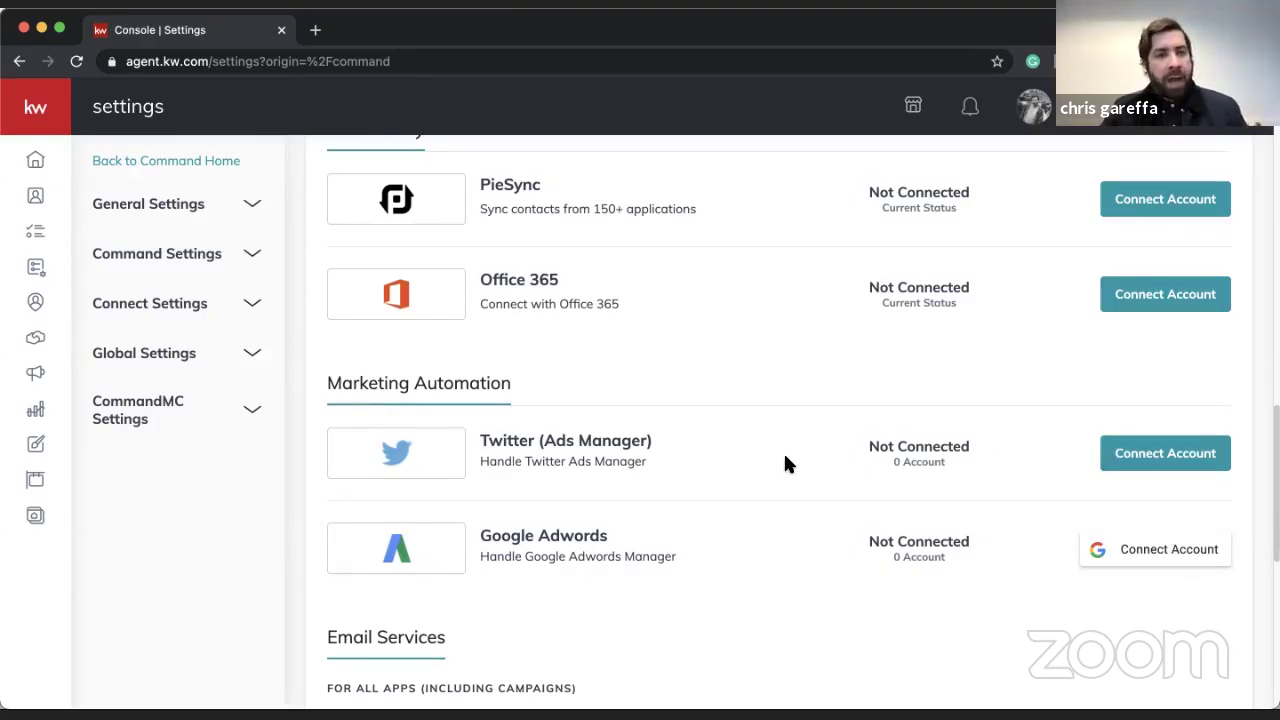
- Return from the Settings page to the Home dashboard via the sidebar
scroll(785, 463, "down", 3)
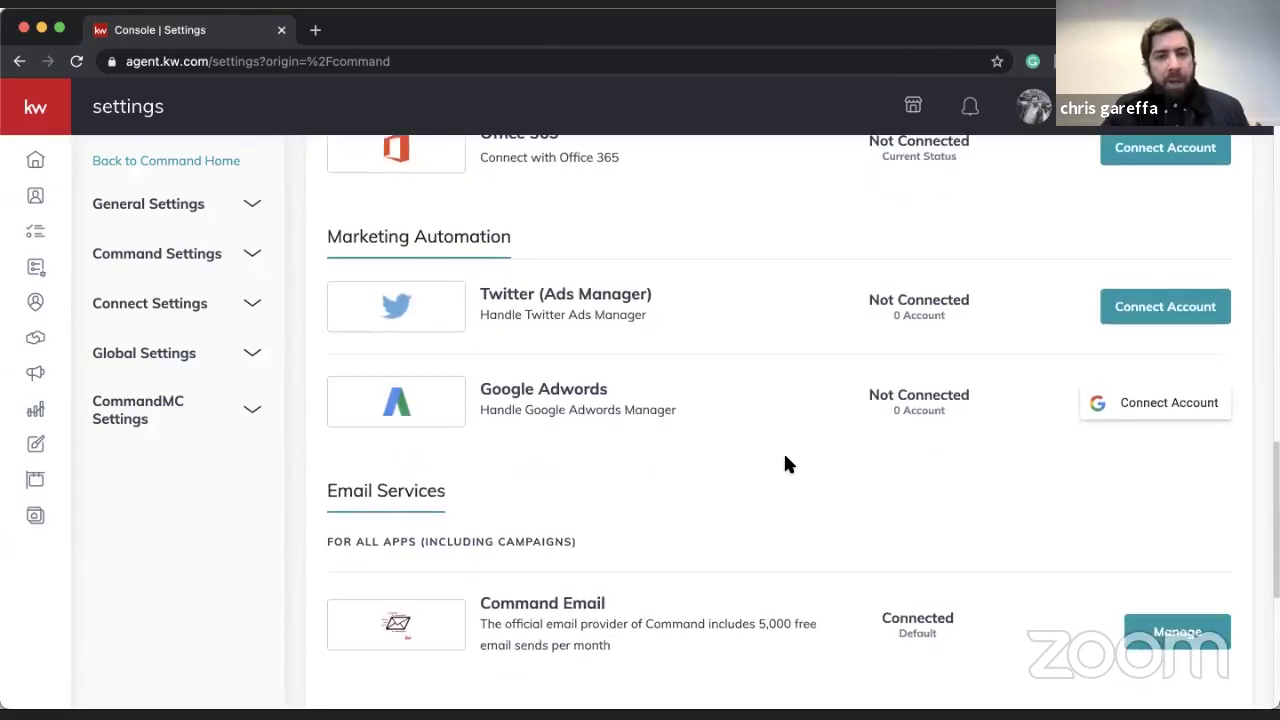
scroll(785, 463, "down", 3)
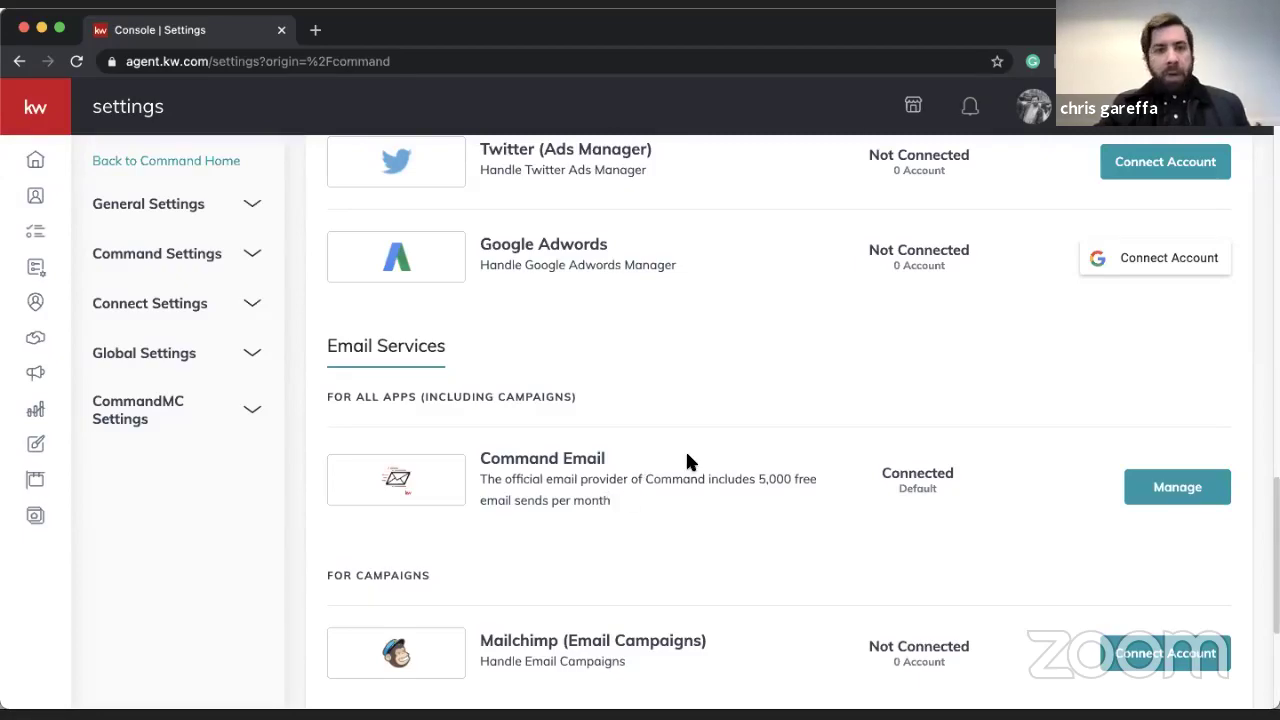
scroll(687, 460, "up", 10)
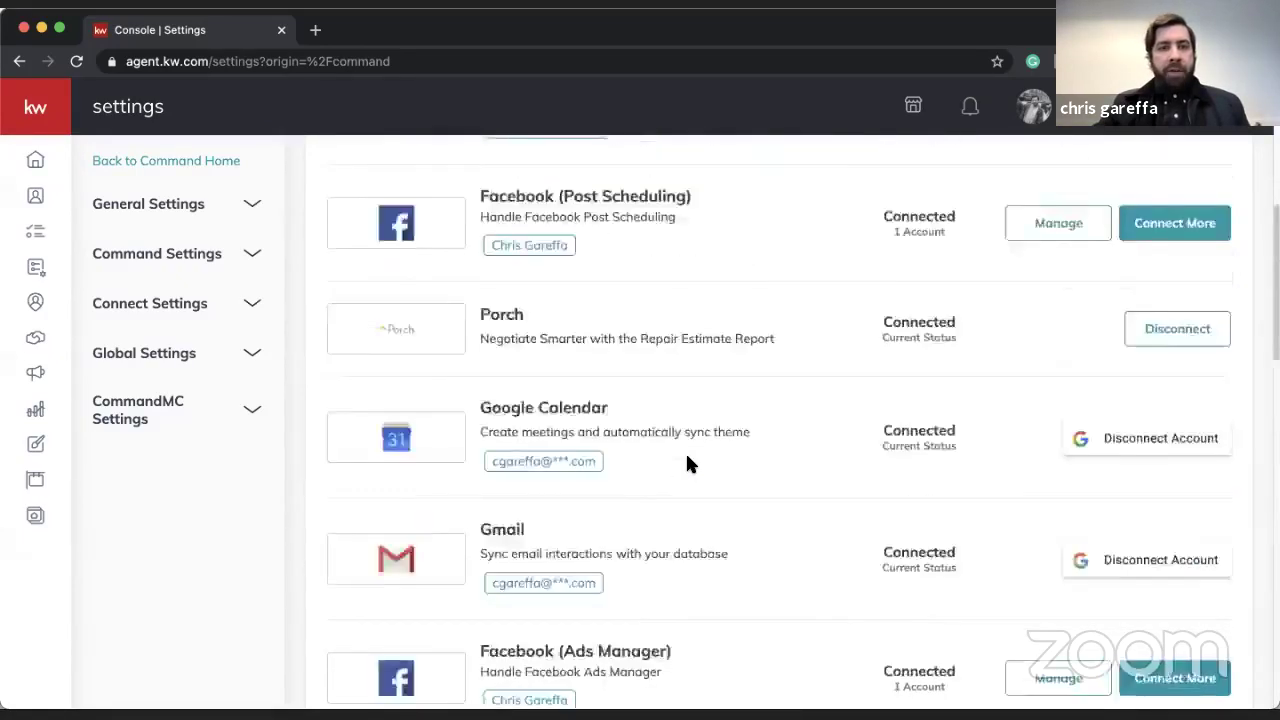
scroll(685, 451, "up", 10)
left_click(58, 167)
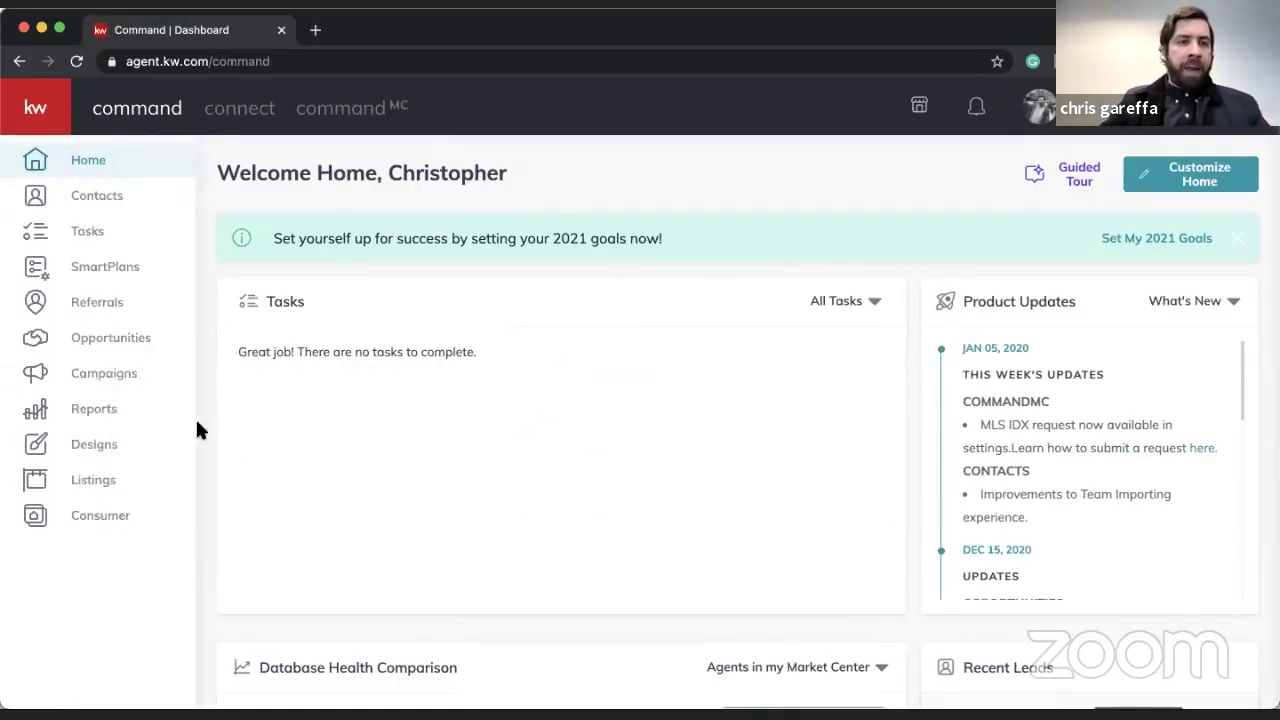
- Open the Campaigns dashboard, showing $32.42 total spend over the past 30 days
left_click(104, 374)
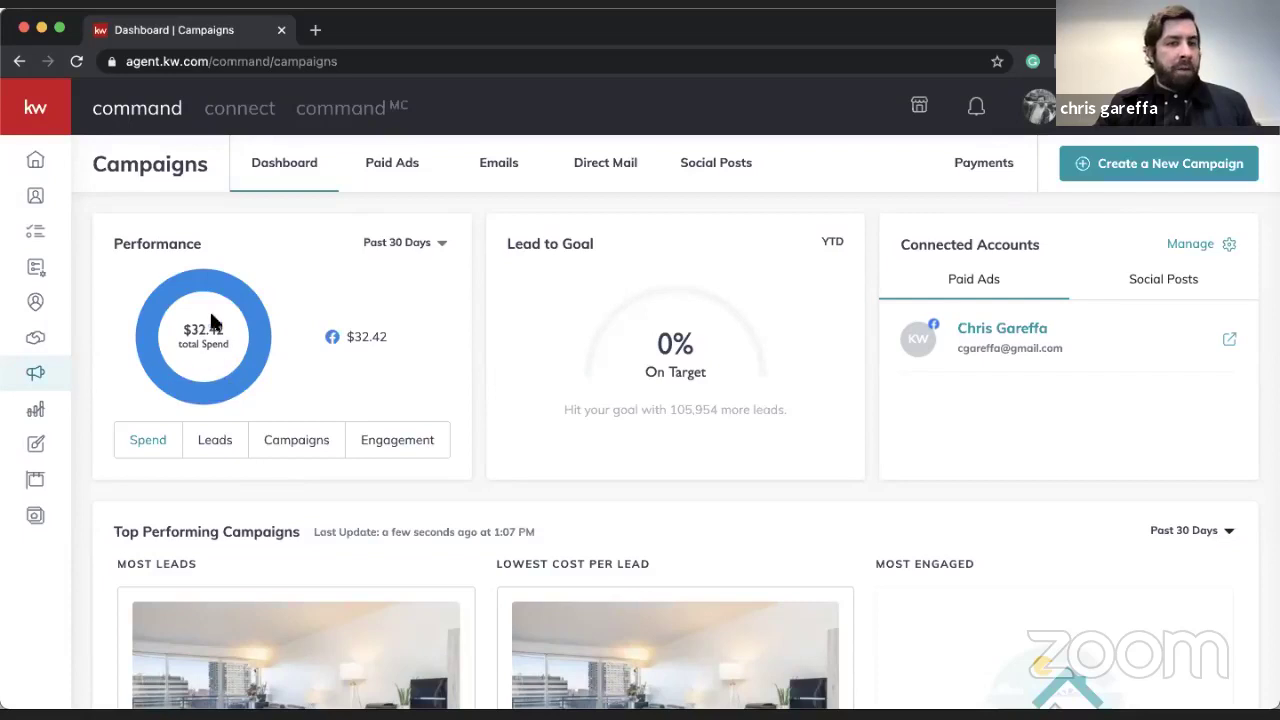
- Set the Performance card's time range to Past 12 months
left_click(405, 242)
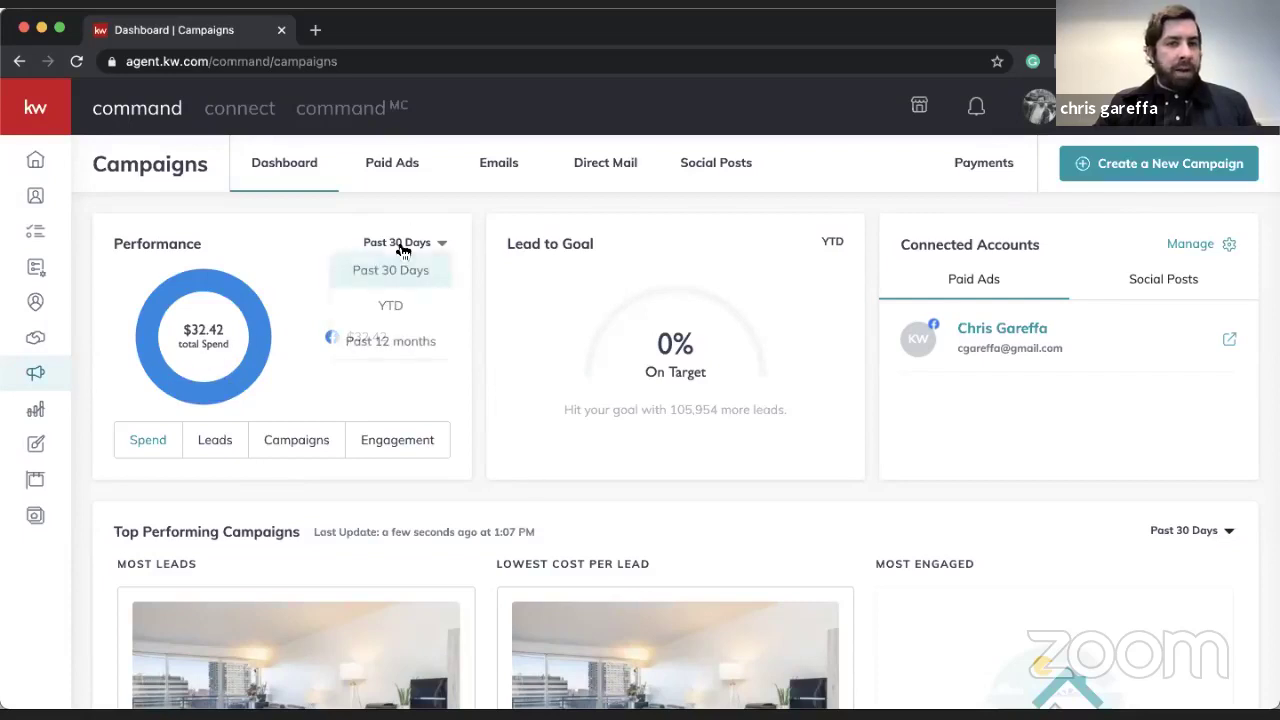
left_click(401, 317)
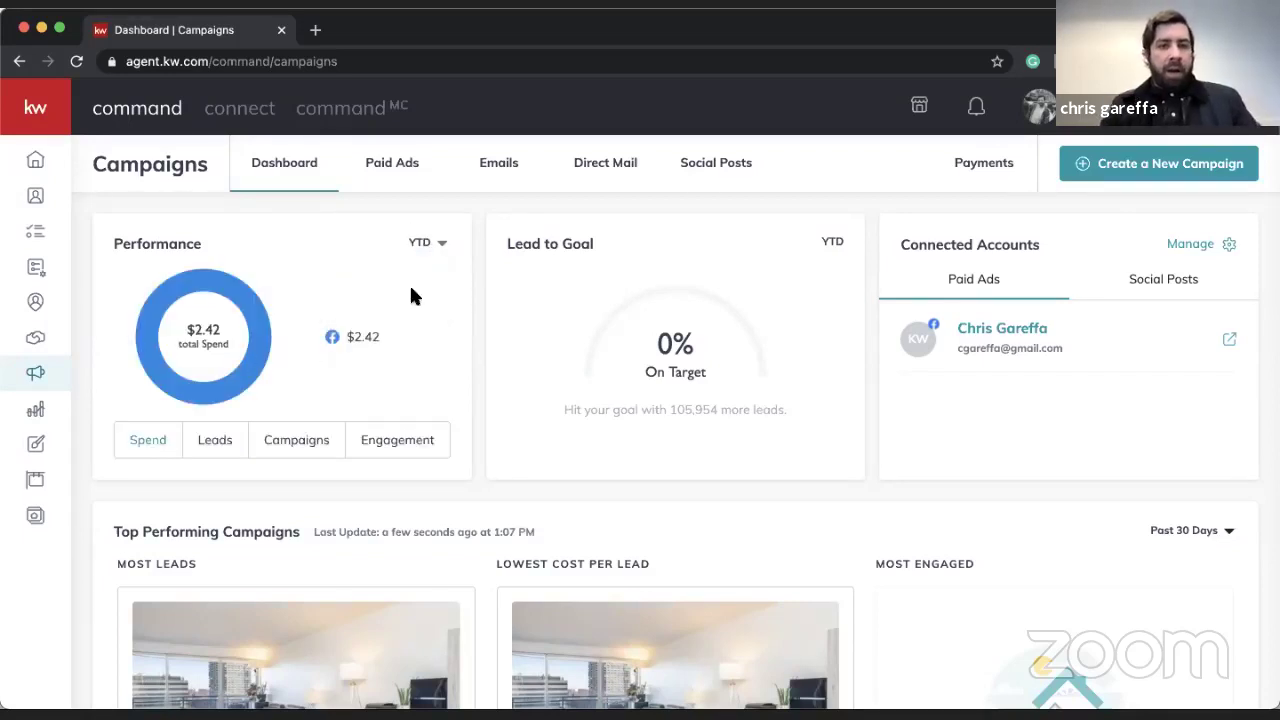
left_click(421, 242)
left_click(409, 337)
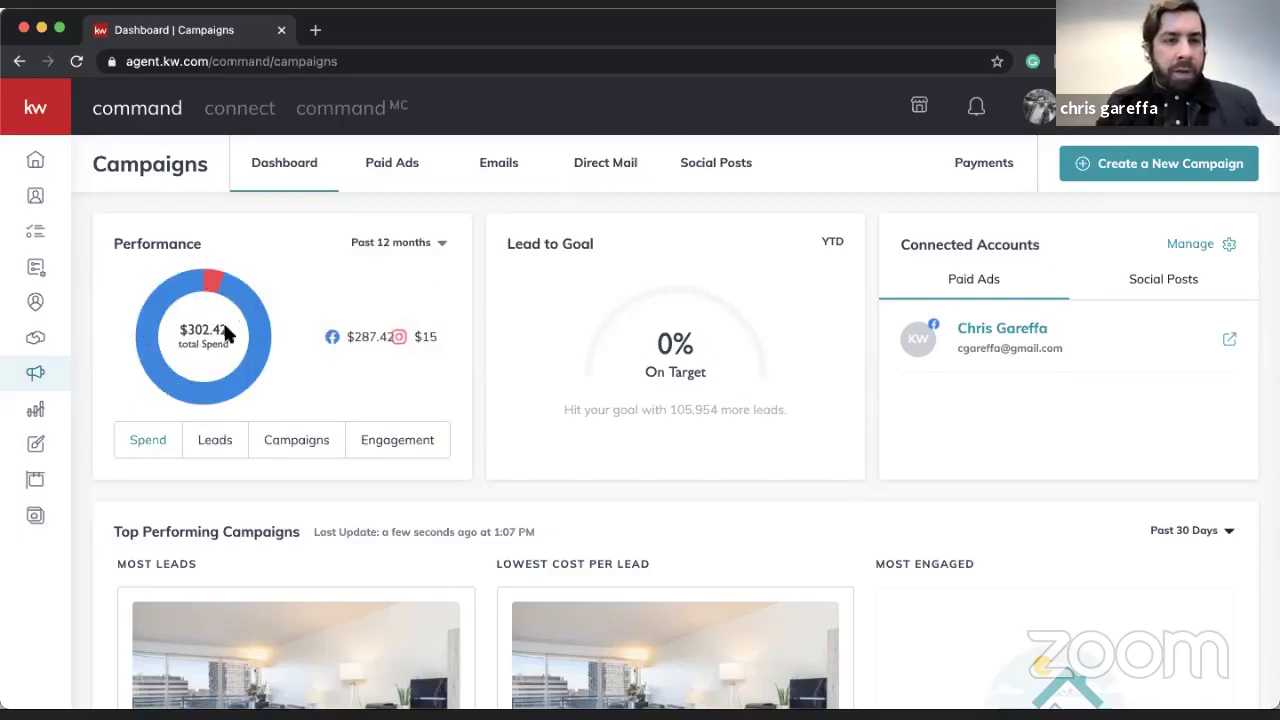
- Switch the performance chart to Leads: 156 total, 152 Facebook and 4 Instagram
left_click(212, 440)
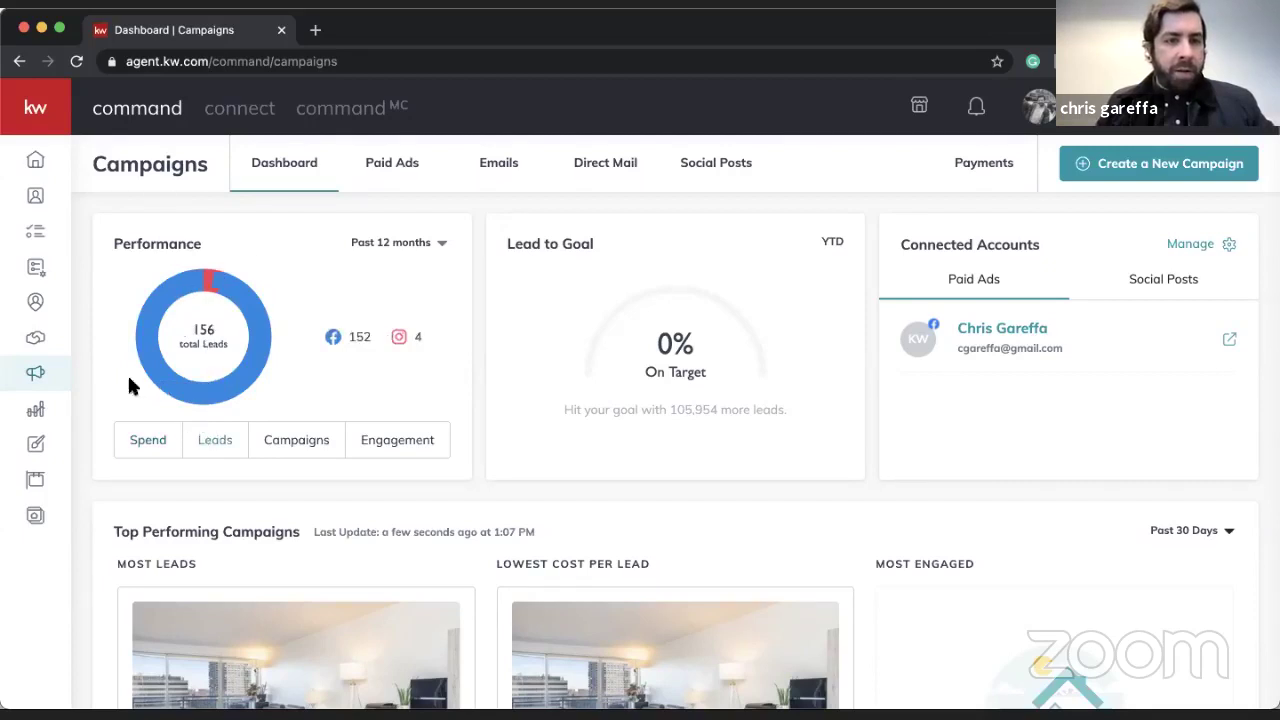
left_click(288, 450)
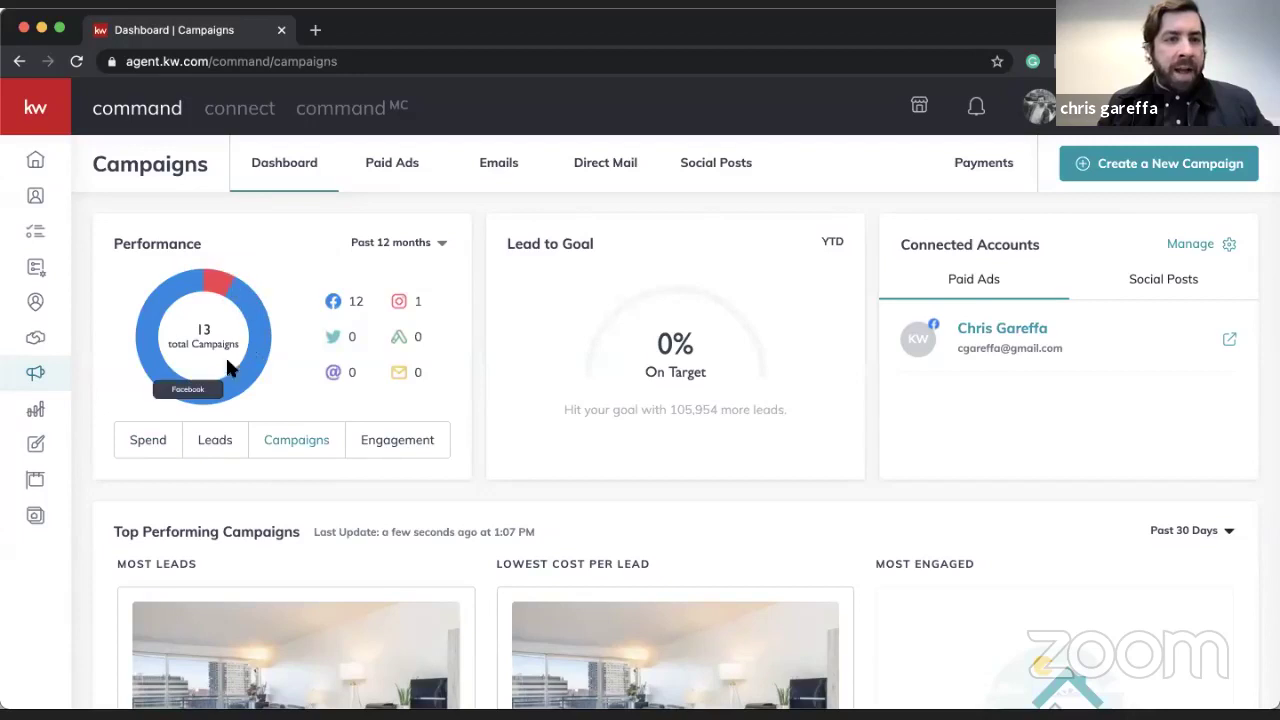
left_click(382, 440)
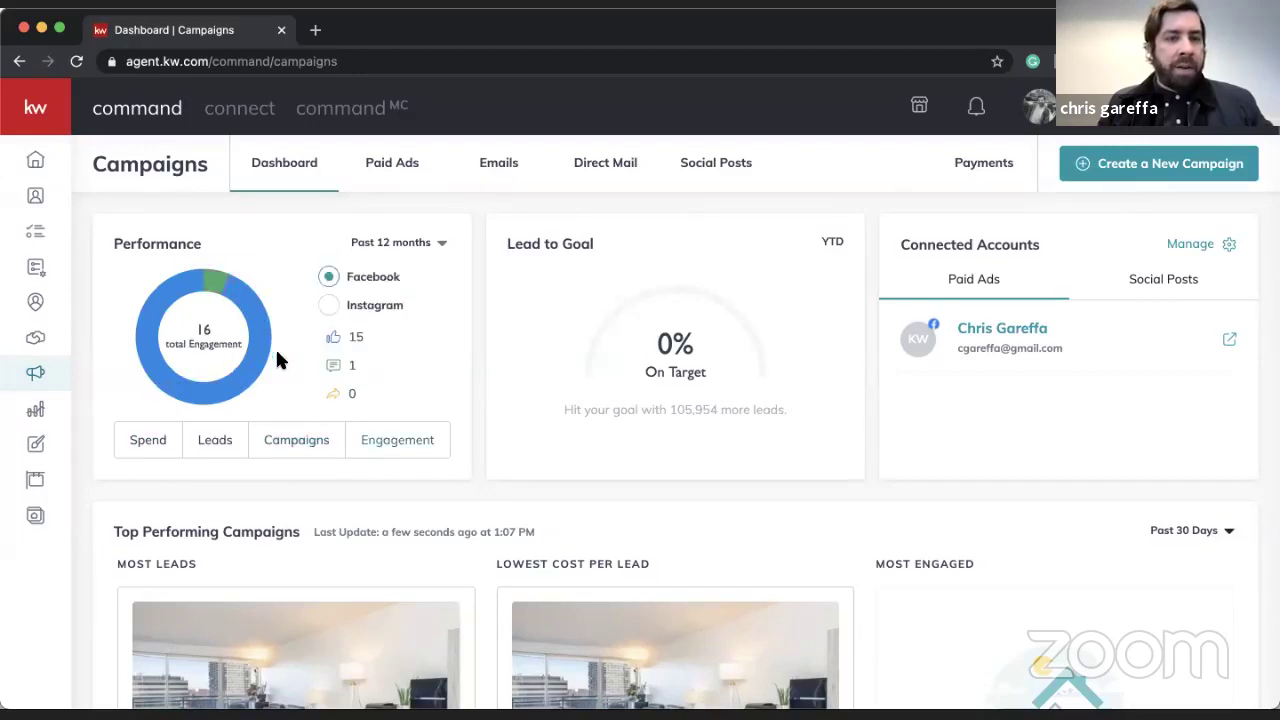
left_click(222, 441)
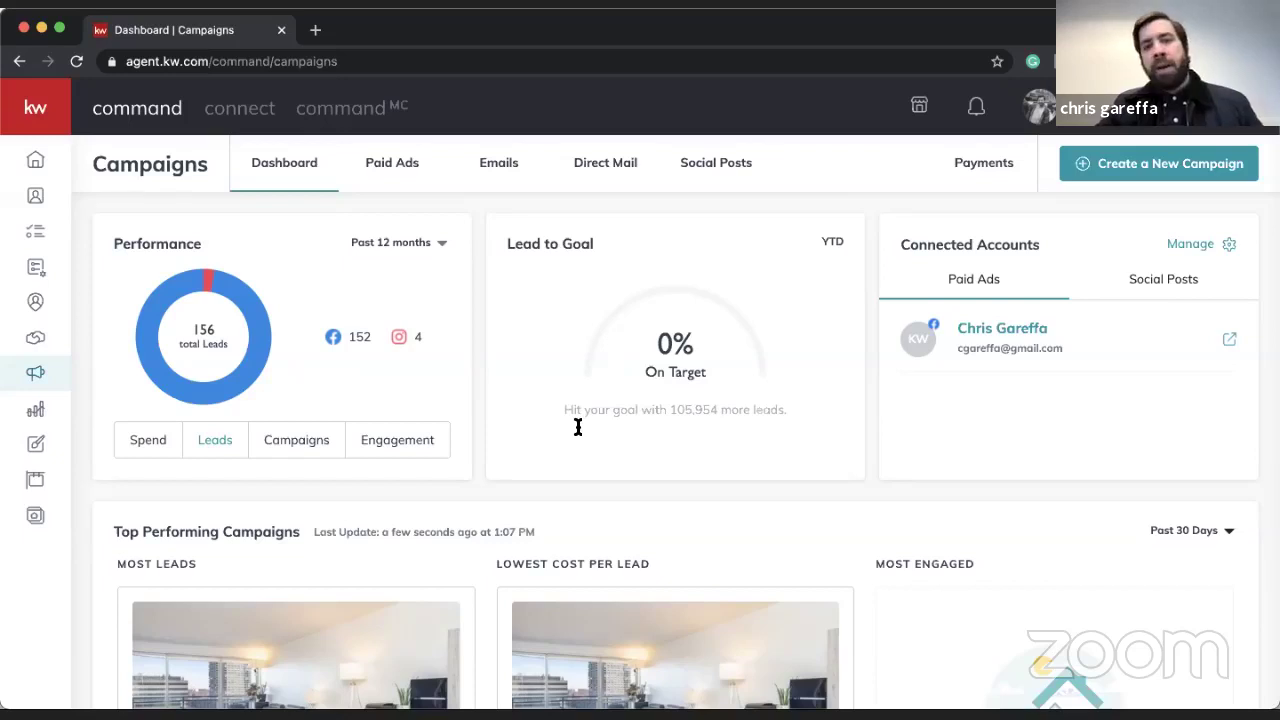
scroll(694, 409, "up", 5)
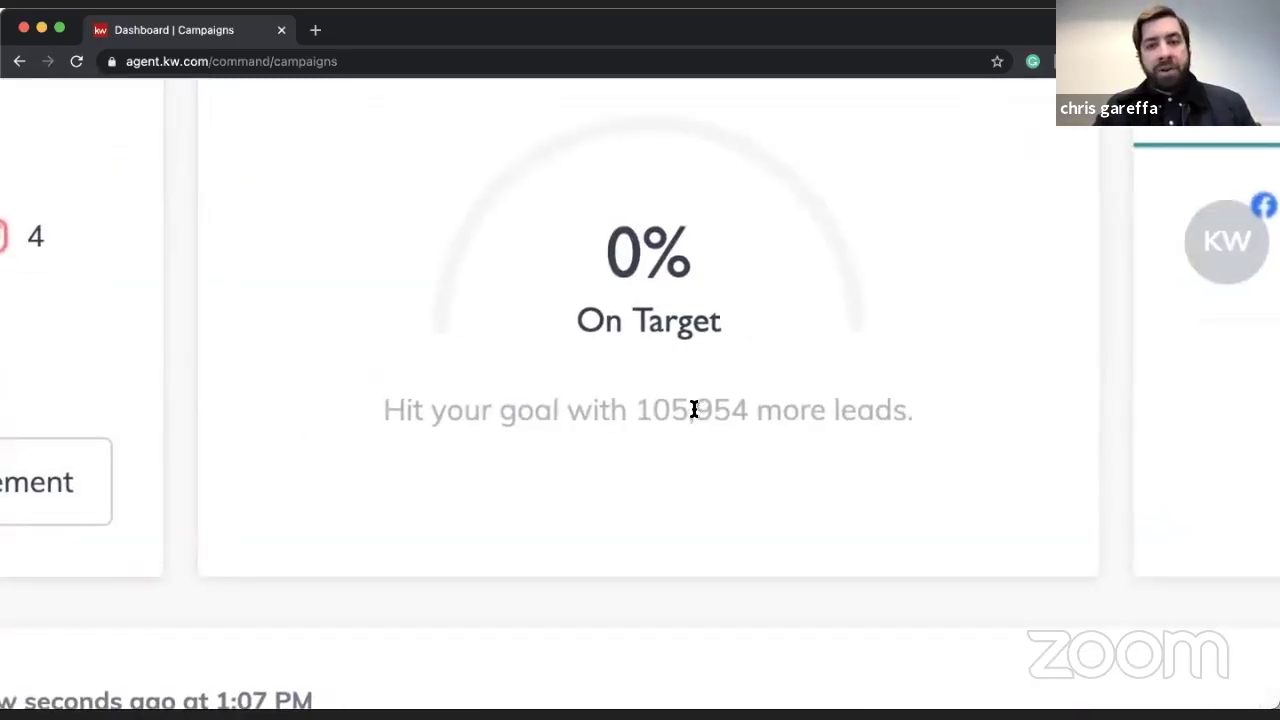
scroll(694, 409, "down", 1)
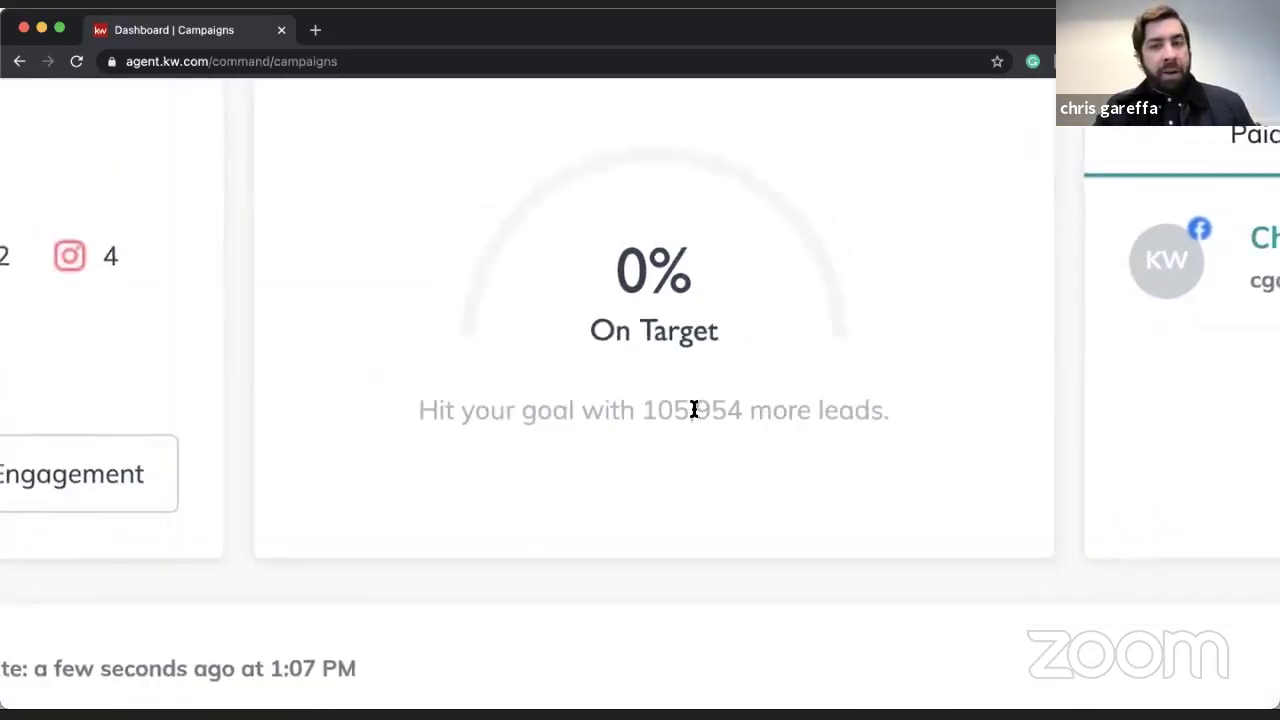
scroll(694, 409, "up", 2)
scroll(694, 409, "down", 5)
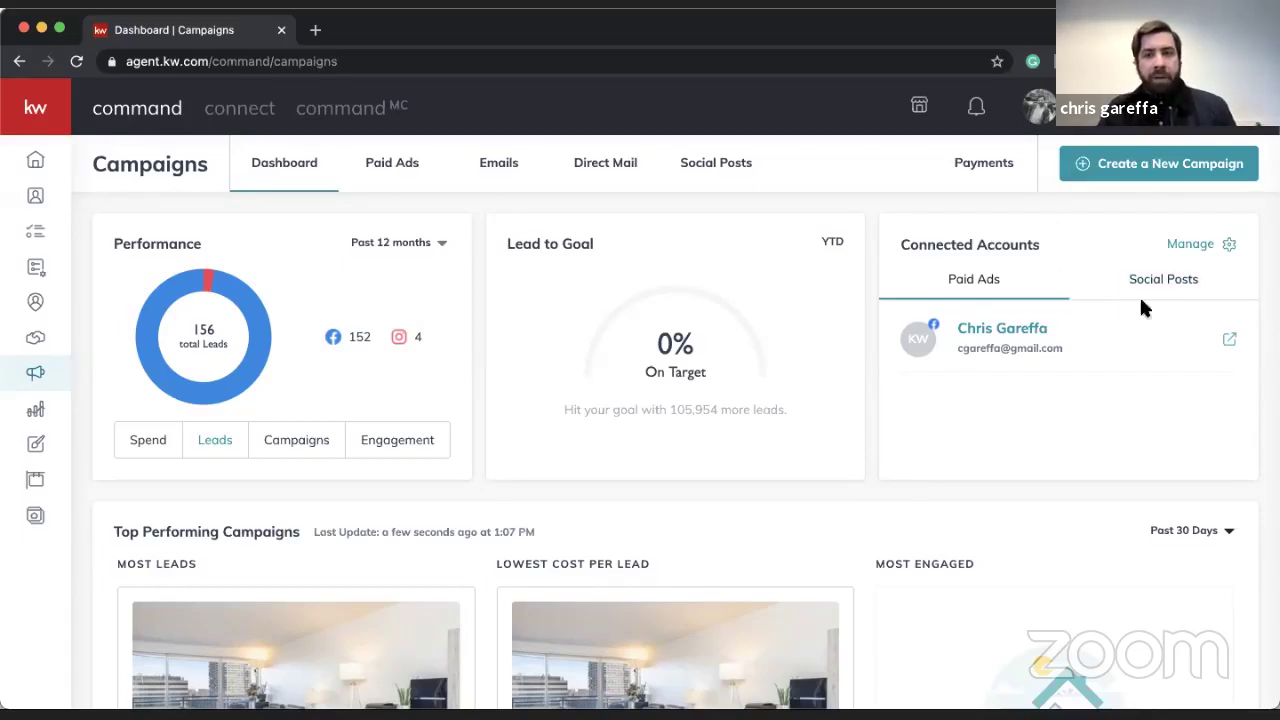
left_click(1165, 285)
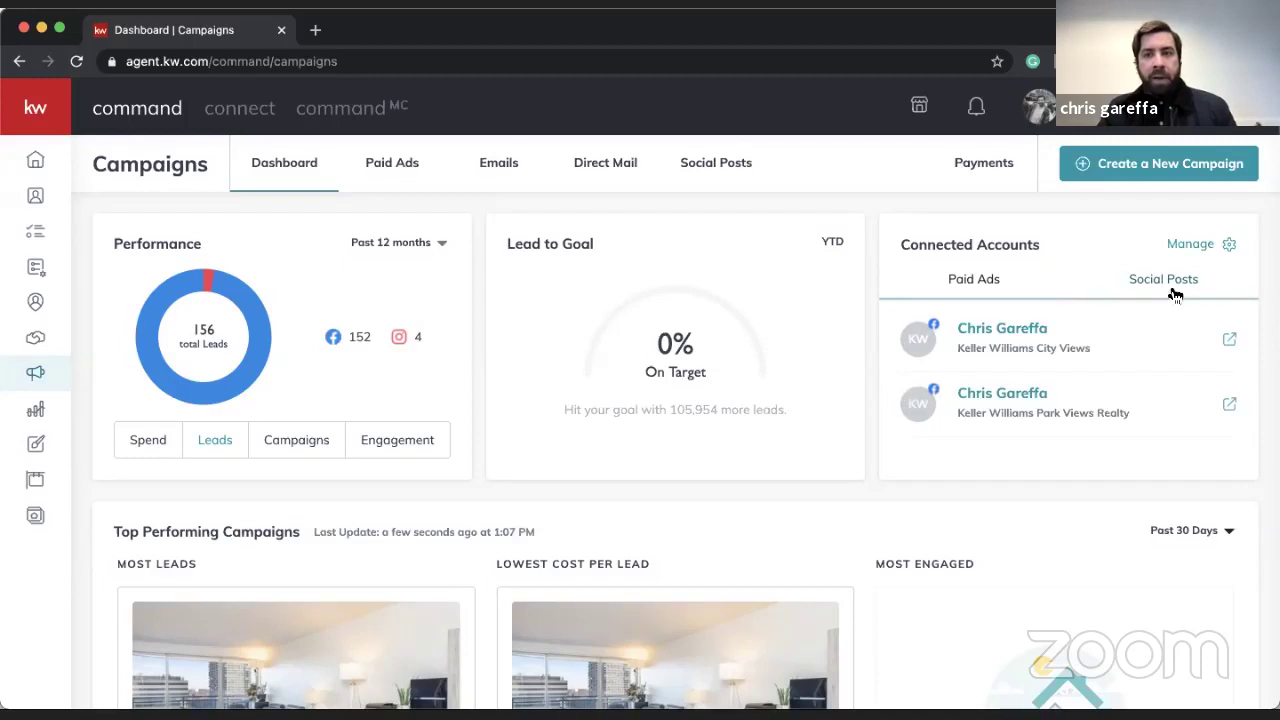
left_click(1008, 289)
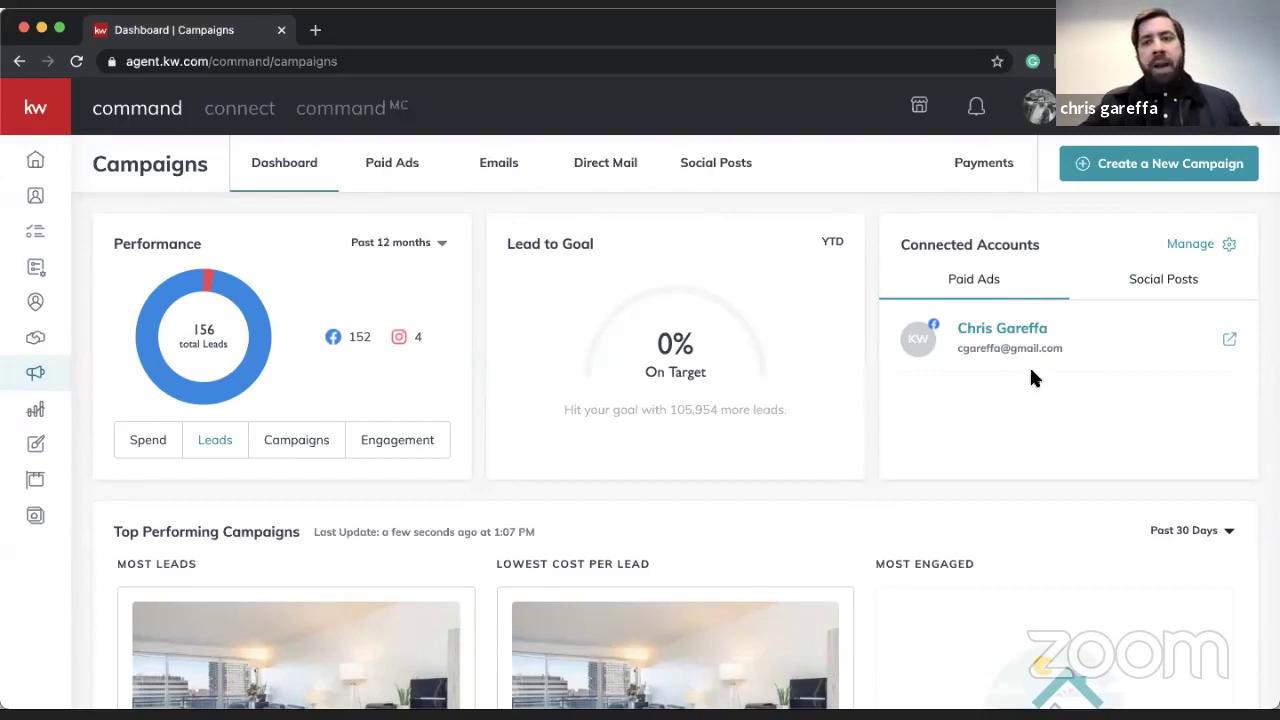
left_click(1070, 275)
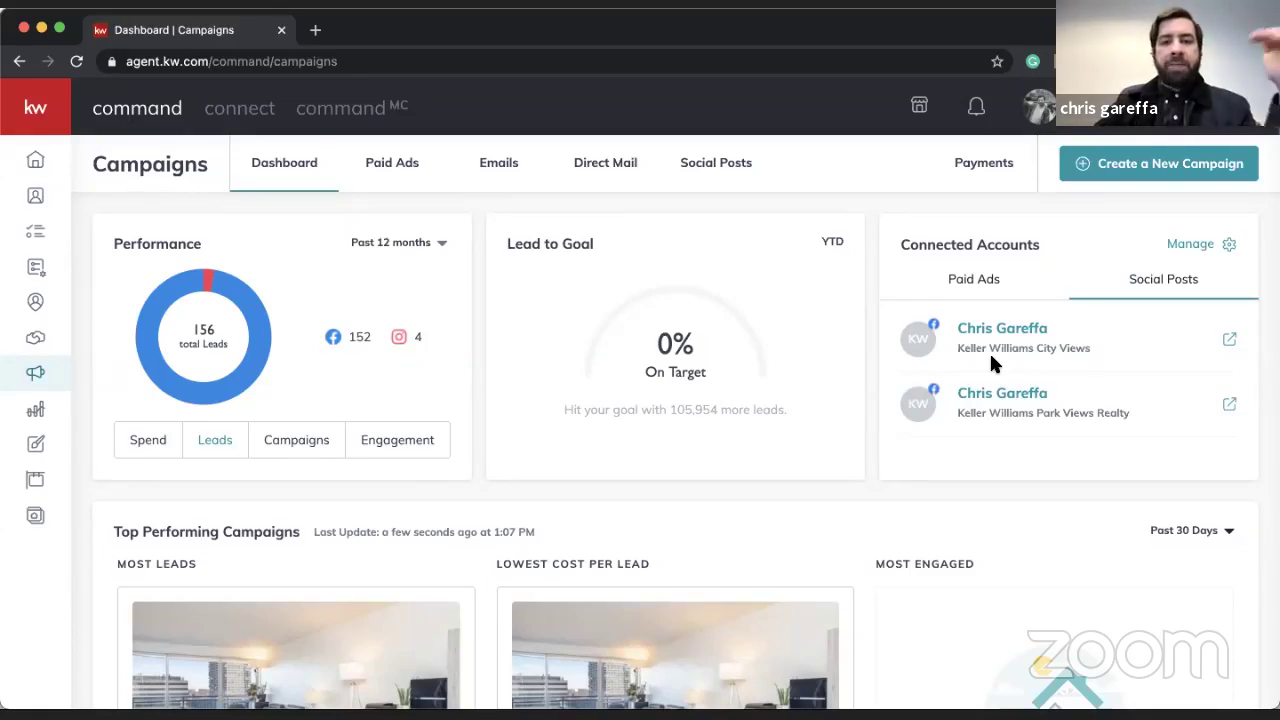
left_click(995, 287)
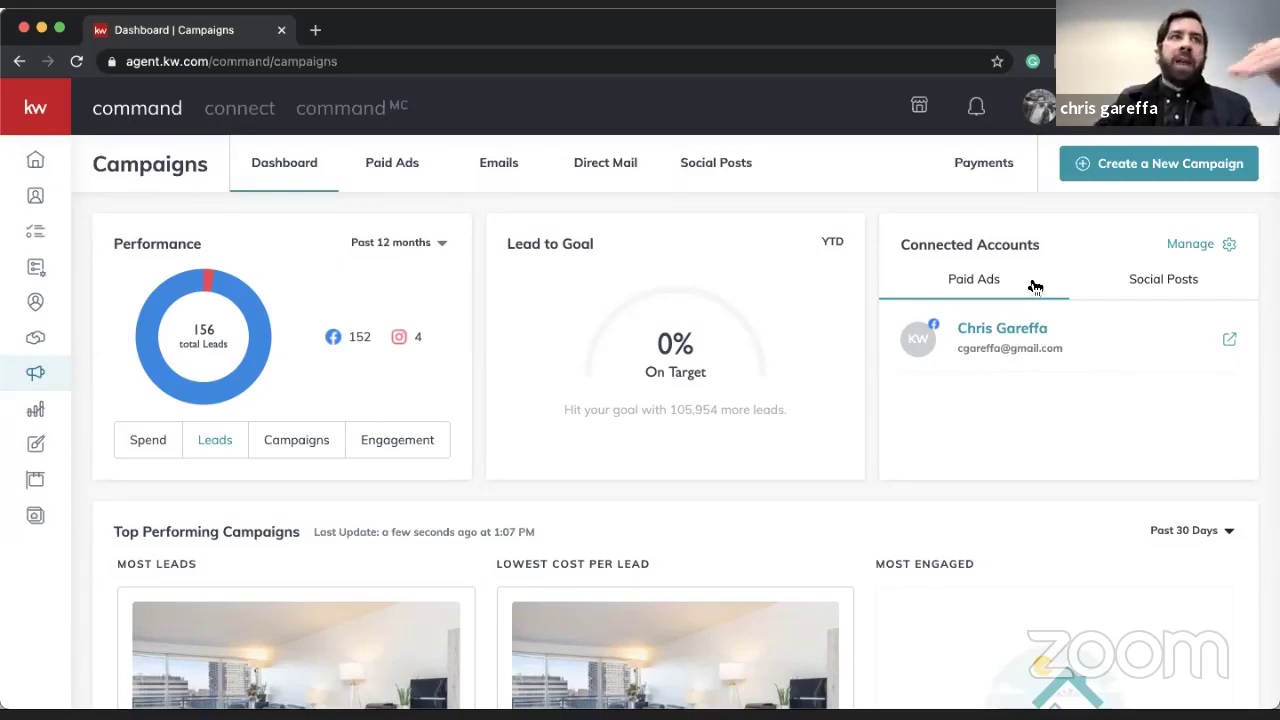
left_click(1190, 243)
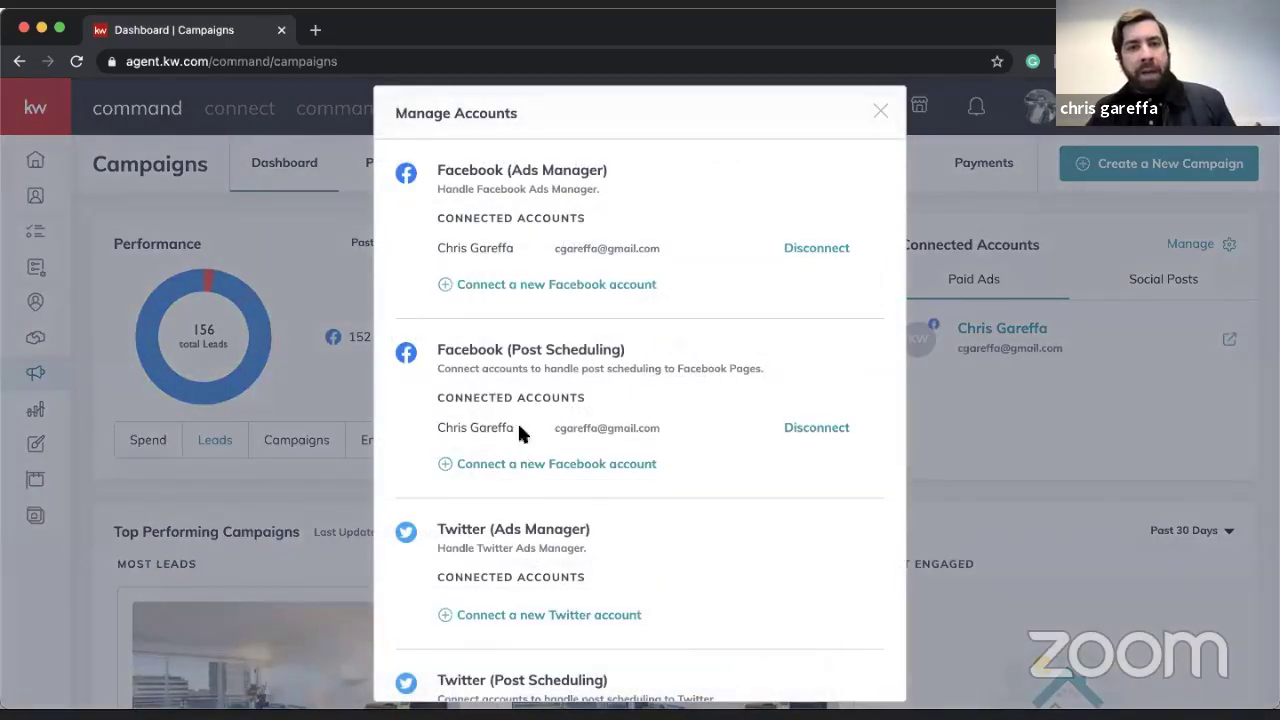
scroll(523, 408, "down", 5)
scroll(523, 405, "up", 4)
scroll(523, 405, "down", 5)
scroll(523, 408, "up", 5)
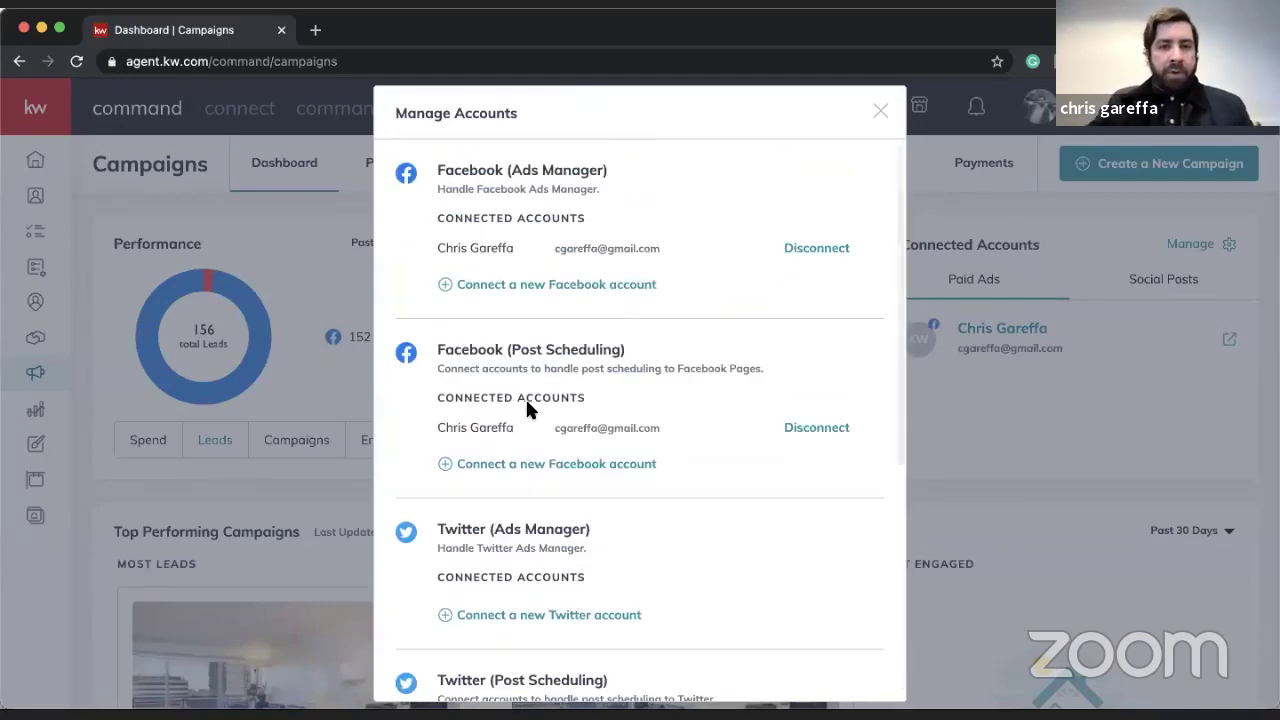
left_click(882, 110)
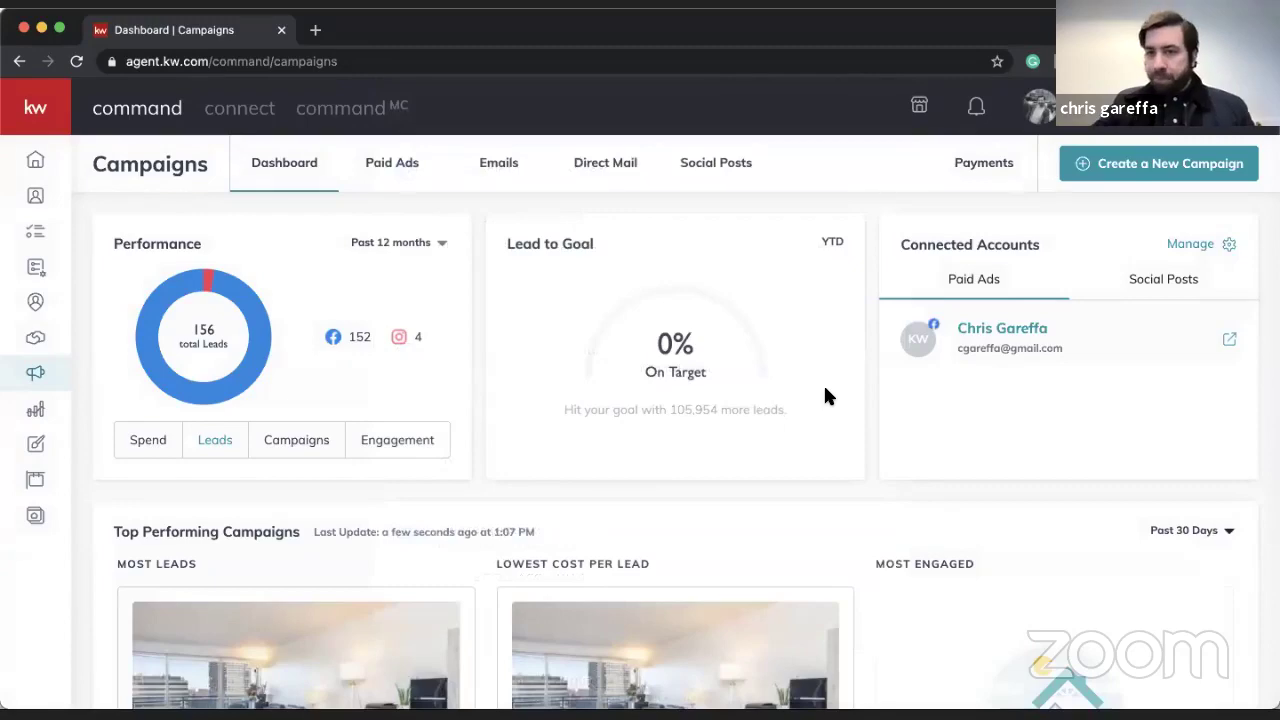
scroll(825, 394, "down", 5)
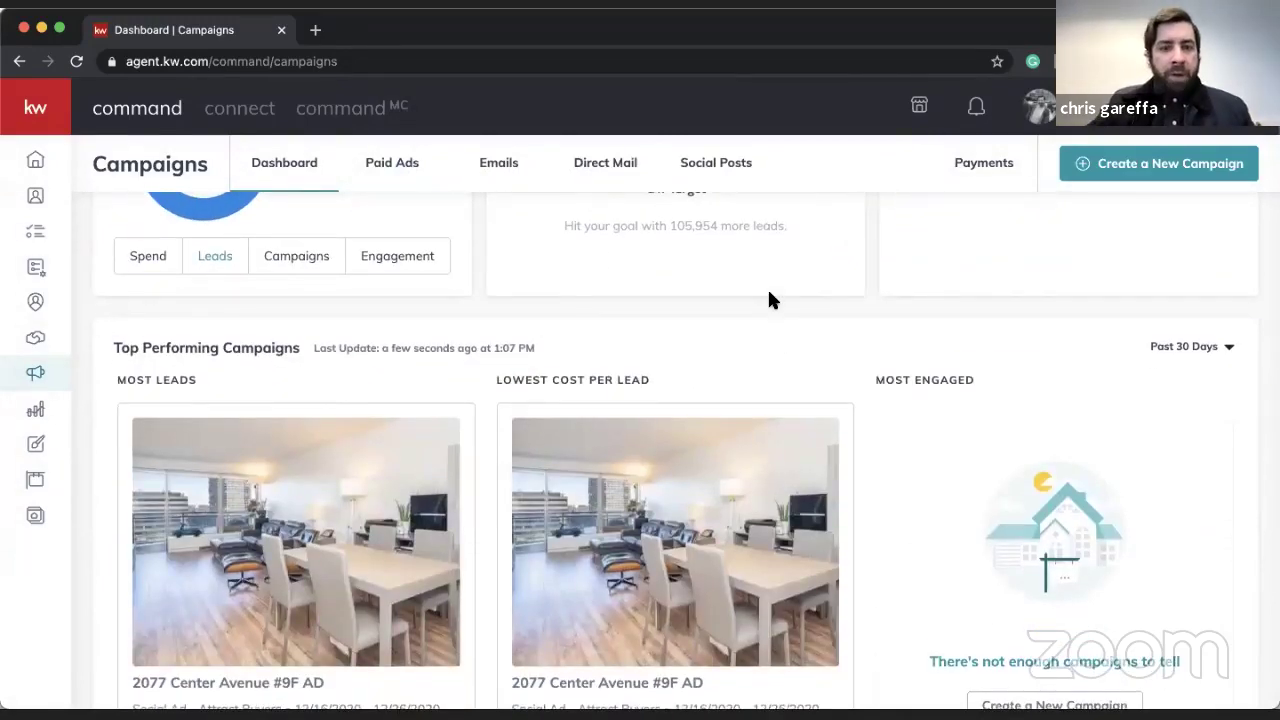
- Set the Top Performing Campaigns period to YTD, showing not enough campaigns to tell
scroll(769, 297, "down", 2)
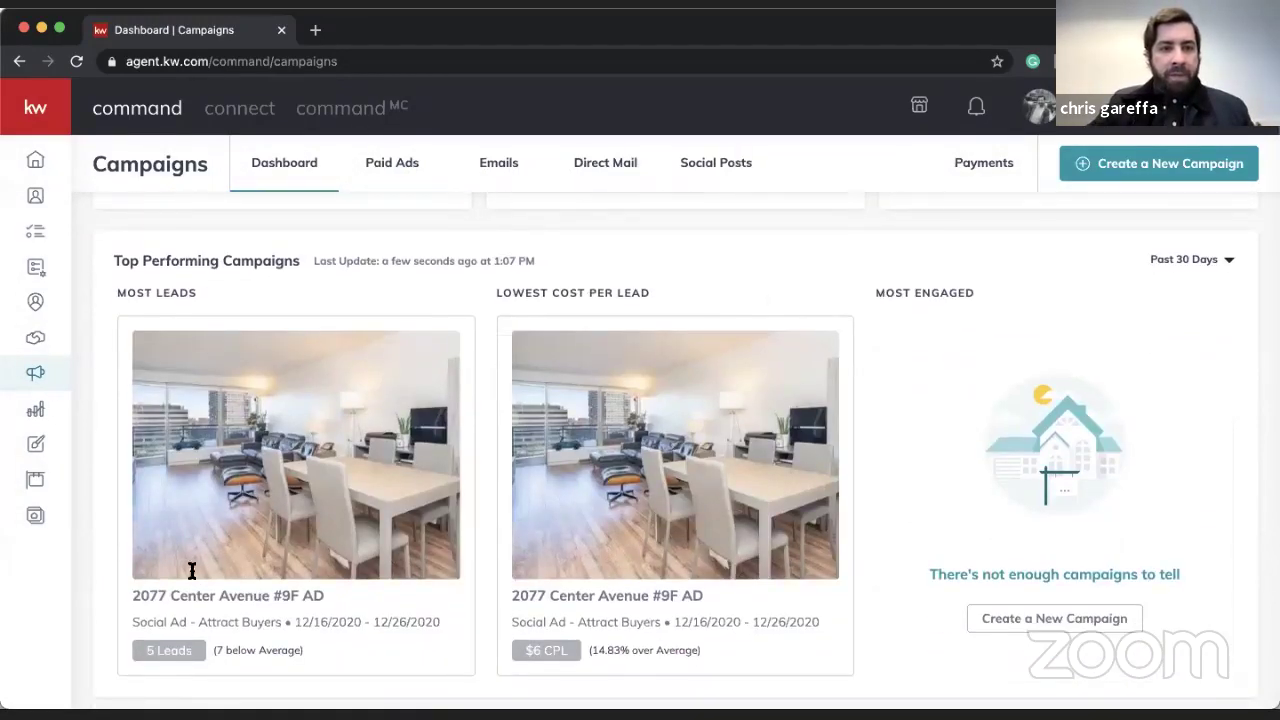
scroll(288, 517, "down", 1)
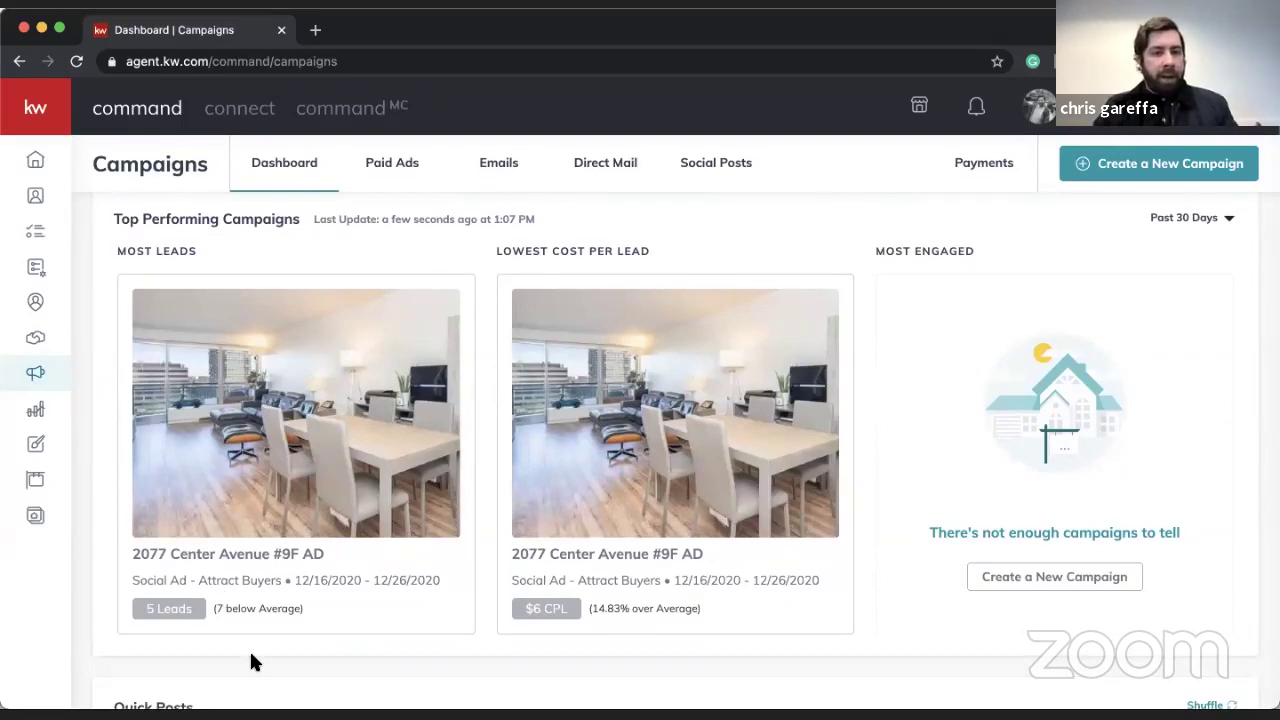
scroll(249, 648, "up", 1)
scroll(195, 594, "up", 1)
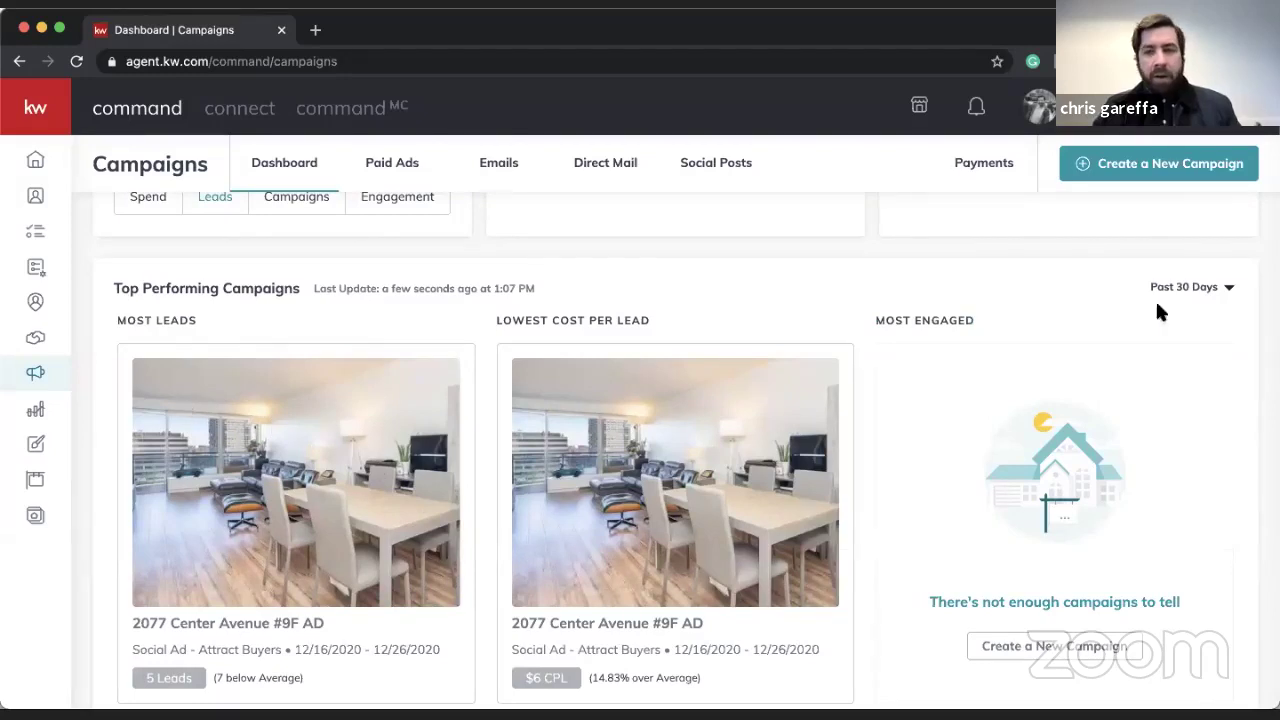
left_click(1213, 286)
left_click(1177, 392)
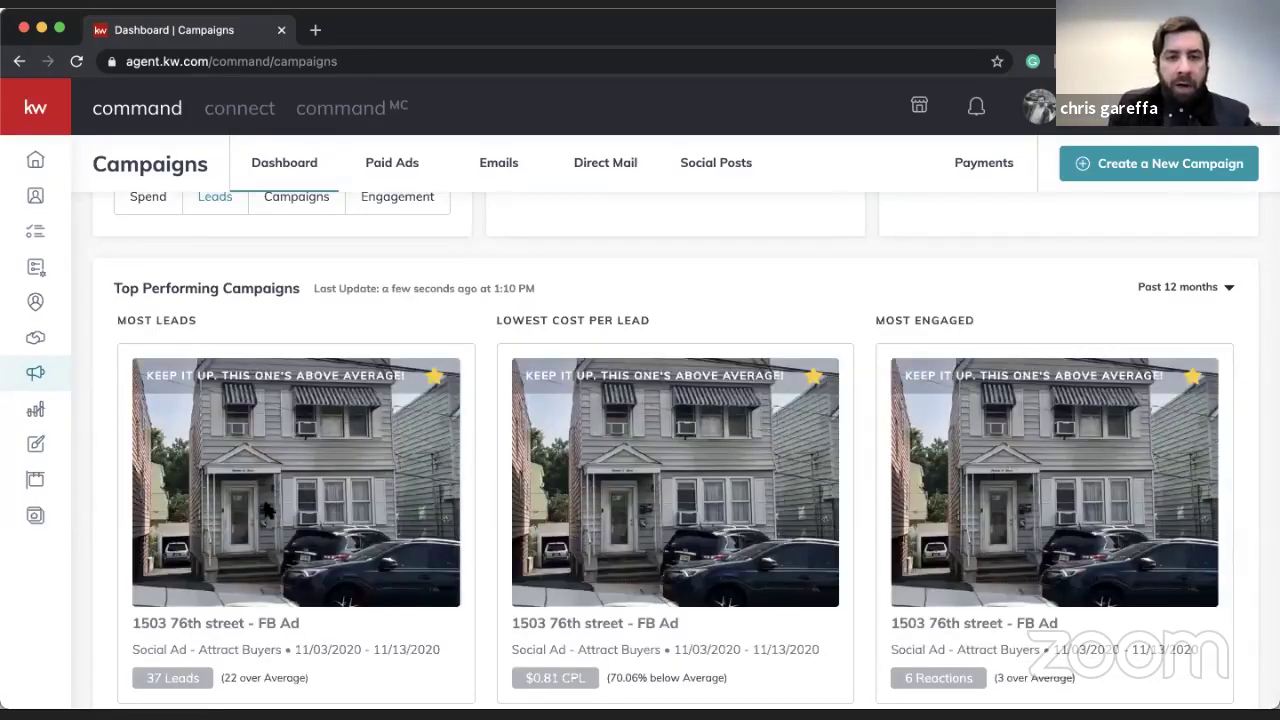
scroll(275, 530, "down", 1)
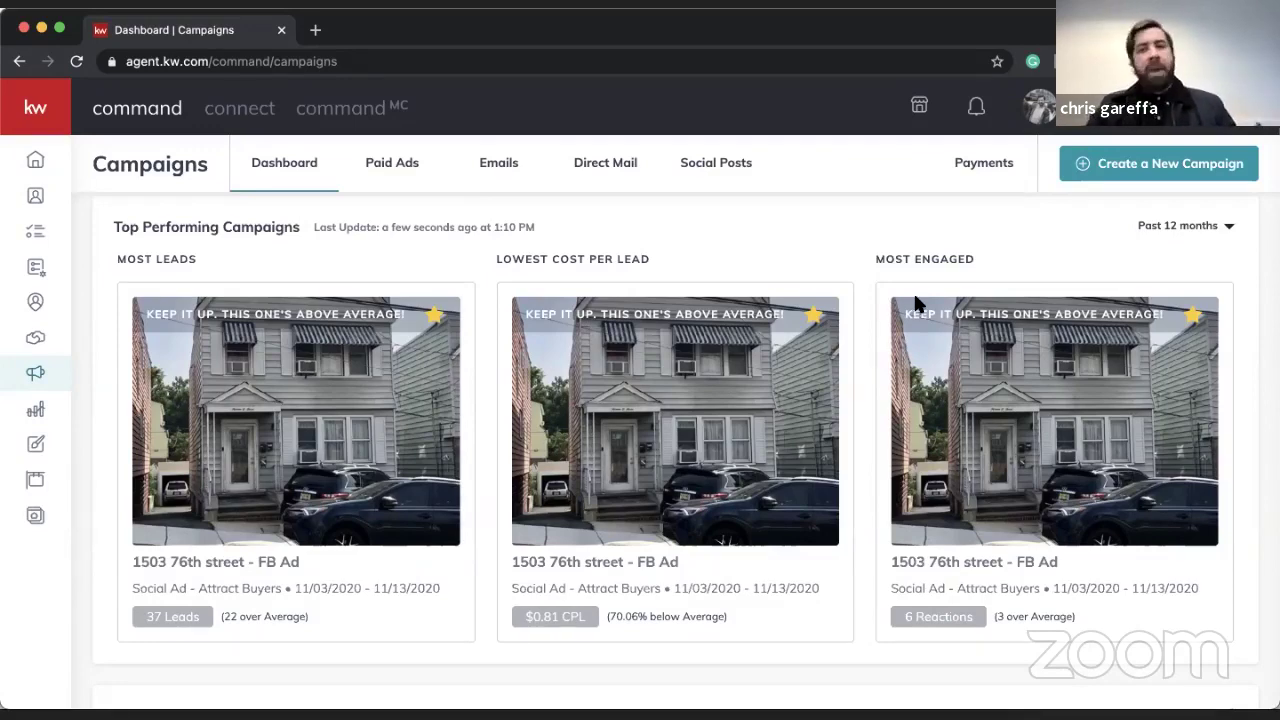
left_click(1176, 226)
left_click(1165, 284)
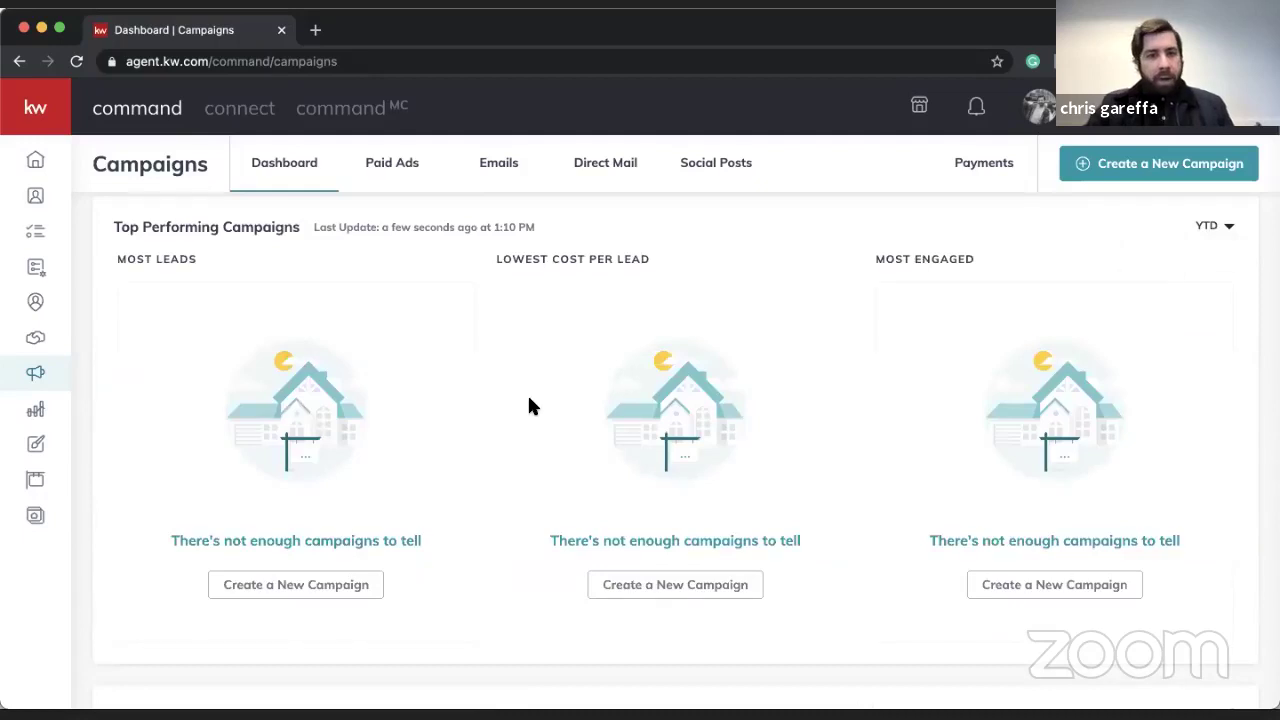
- Shuffle the Quick Posts suggestions and start a social post from the moving-donation suggestion
scroll(527, 405, "down", 5)
scroll(527, 407, "down", 3)
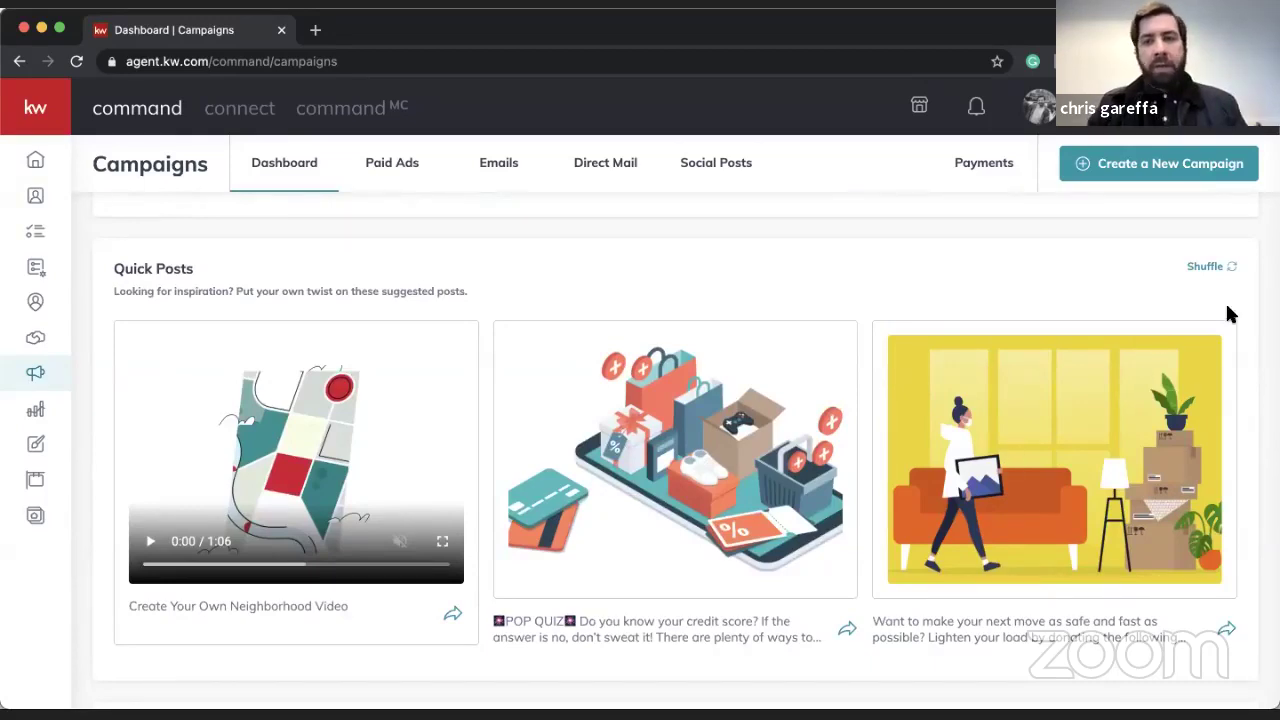
left_click(1212, 270)
left_click(1209, 270)
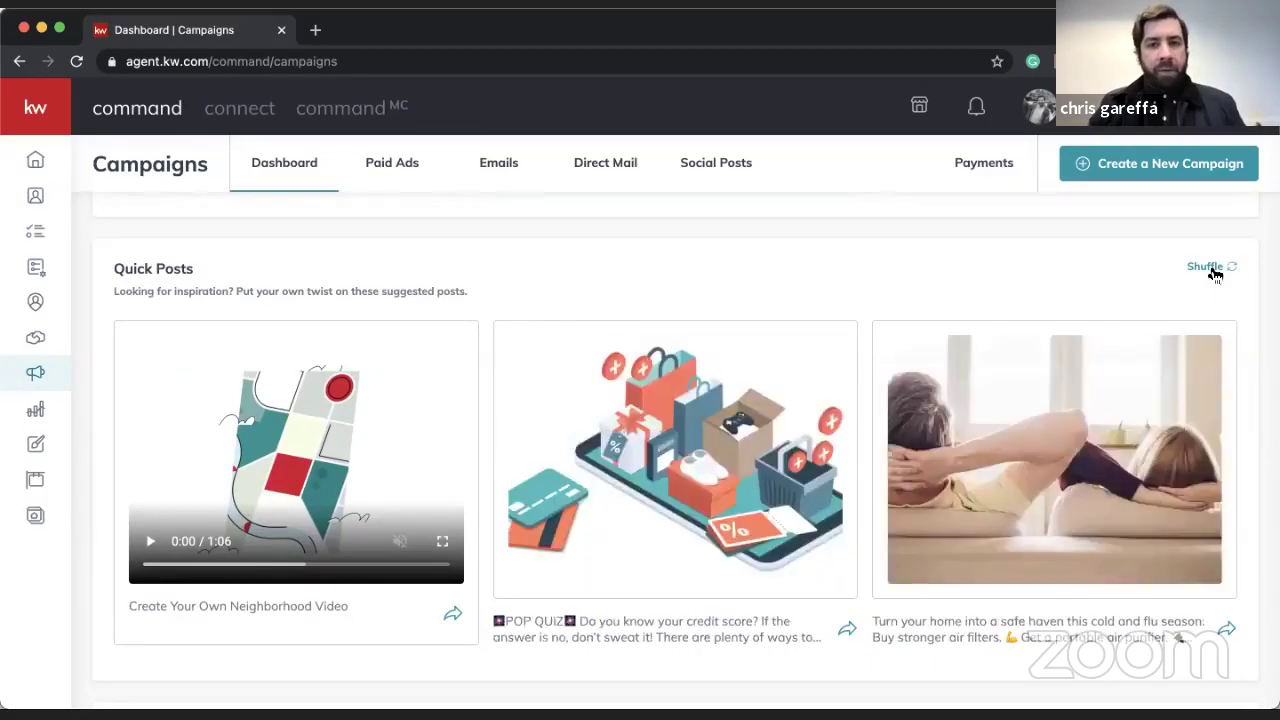
left_click(1209, 271)
left_click(1207, 273)
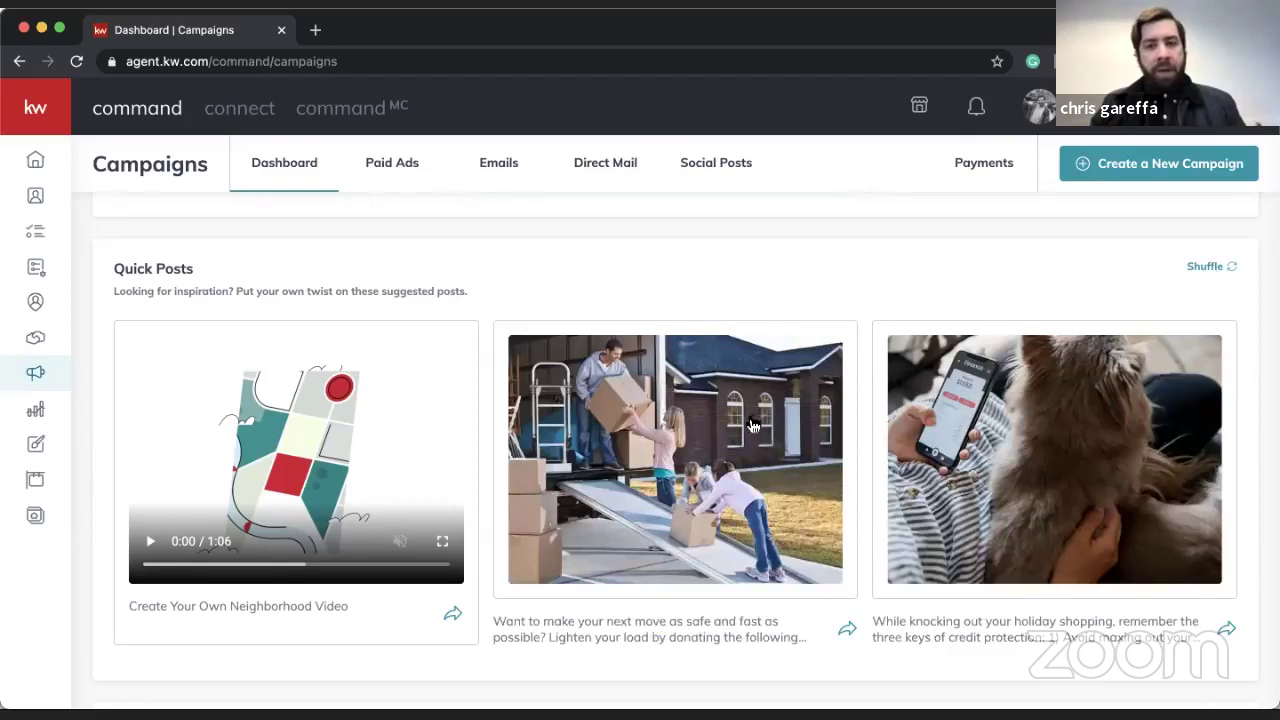
left_click(751, 420)
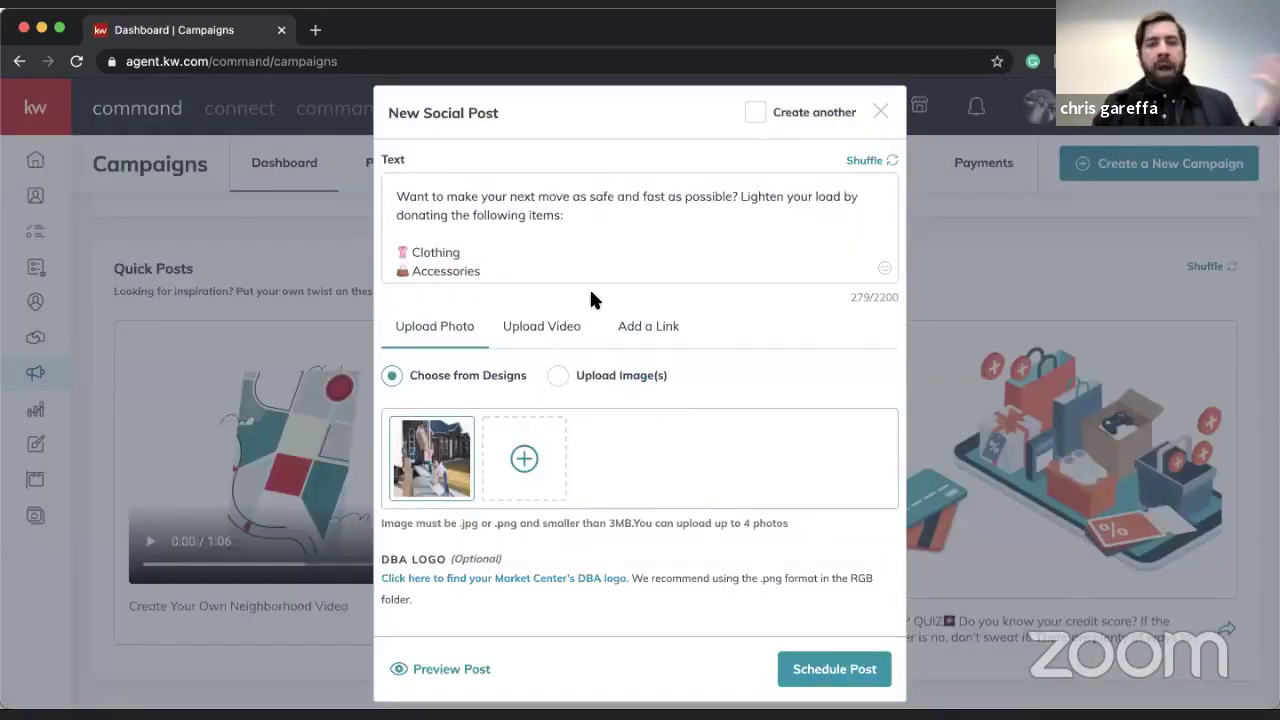
- Preview the donation-tips post, then close the preview and discard the draft
scroll(589, 287, "down", 5)
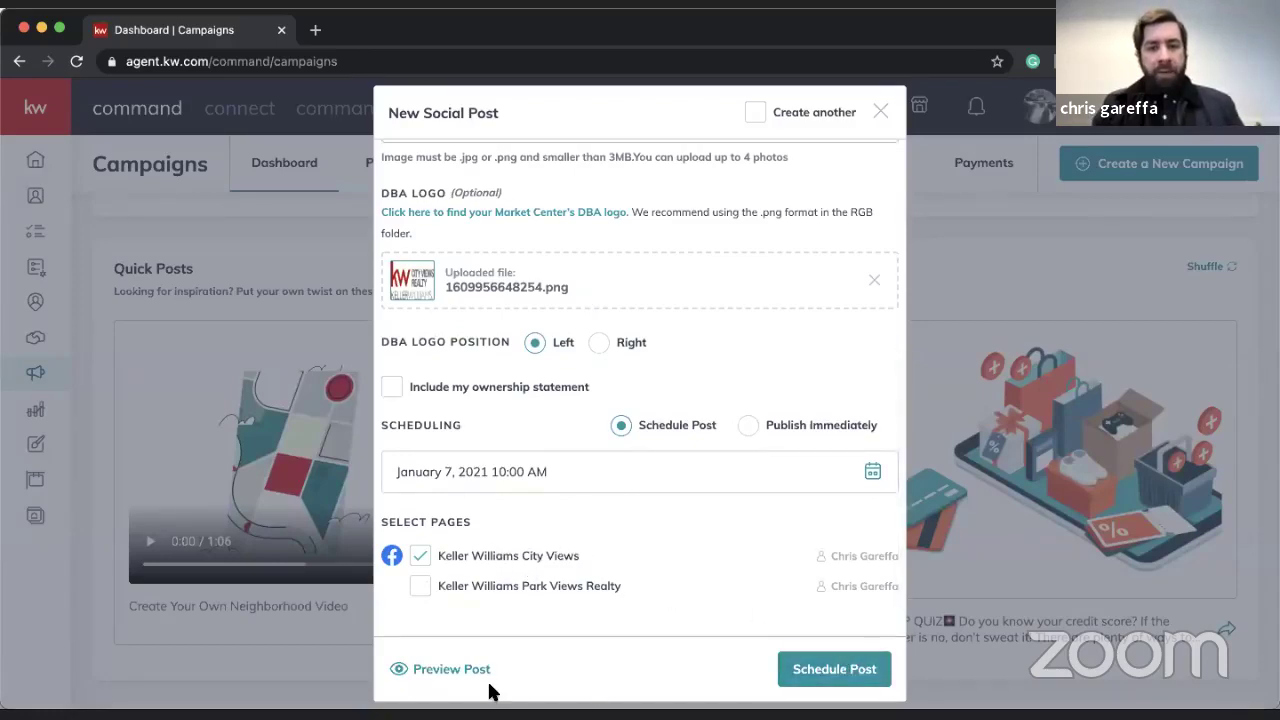
left_click(455, 670)
scroll(603, 447, "down", 3)
scroll(603, 447, "up", 4)
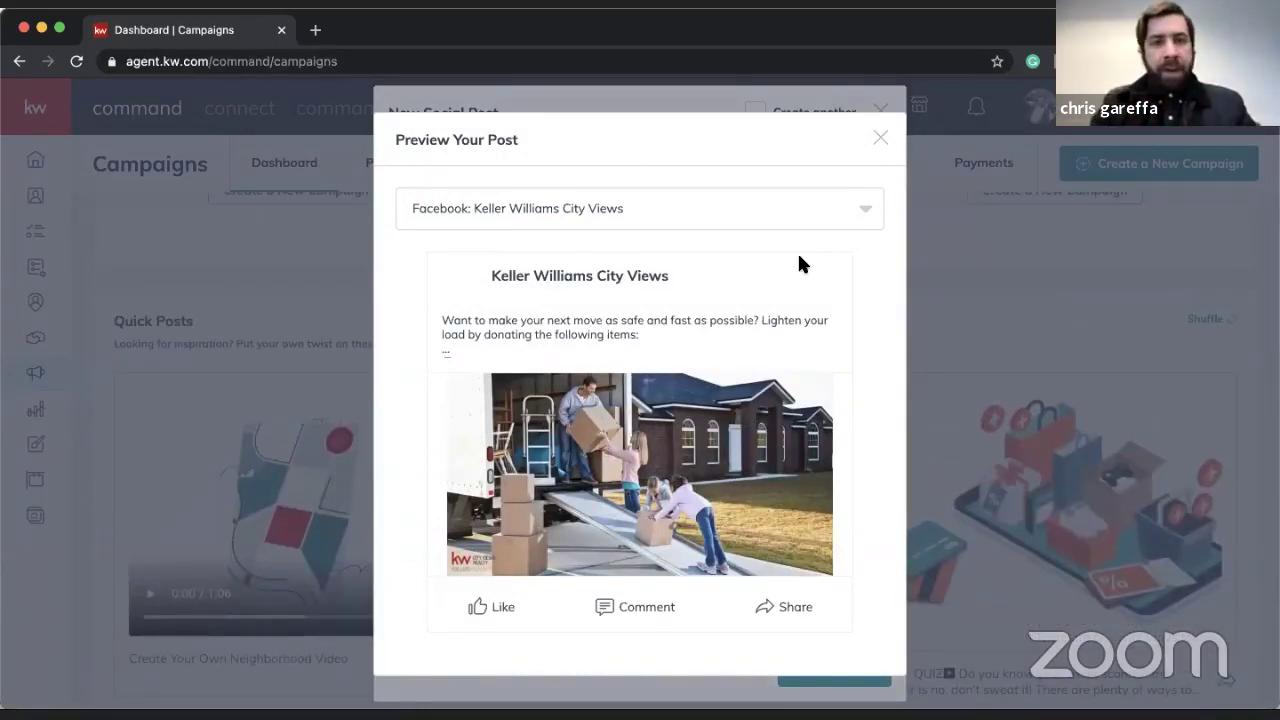
left_click(882, 140)
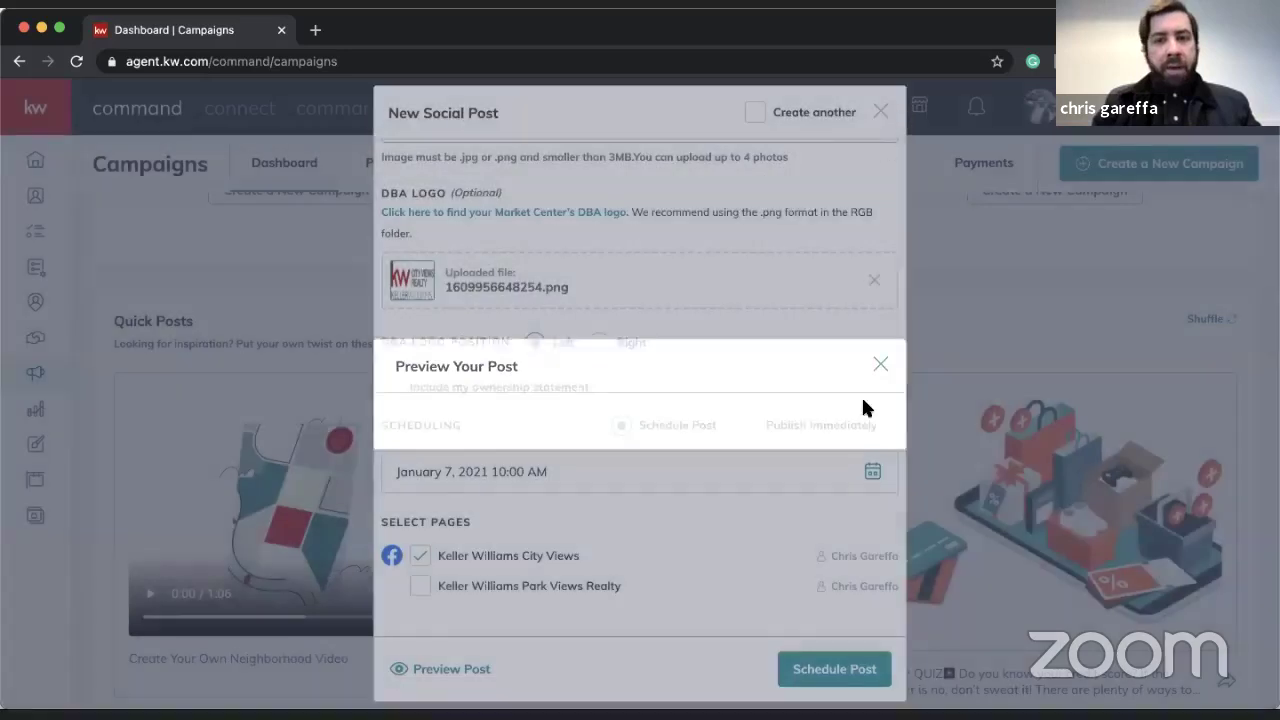
left_click(881, 113)
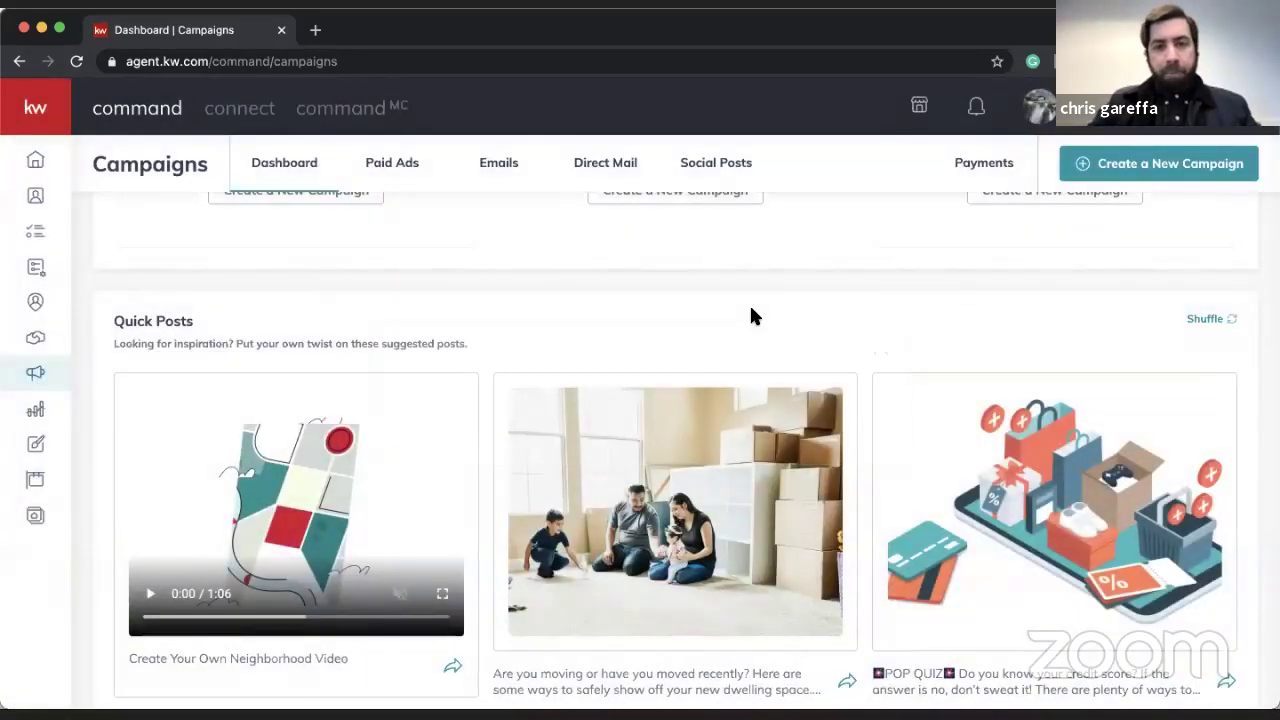
- From the top of the Campaigns page, bring up the new-campaign type chooser
scroll(751, 309, "up", 10)
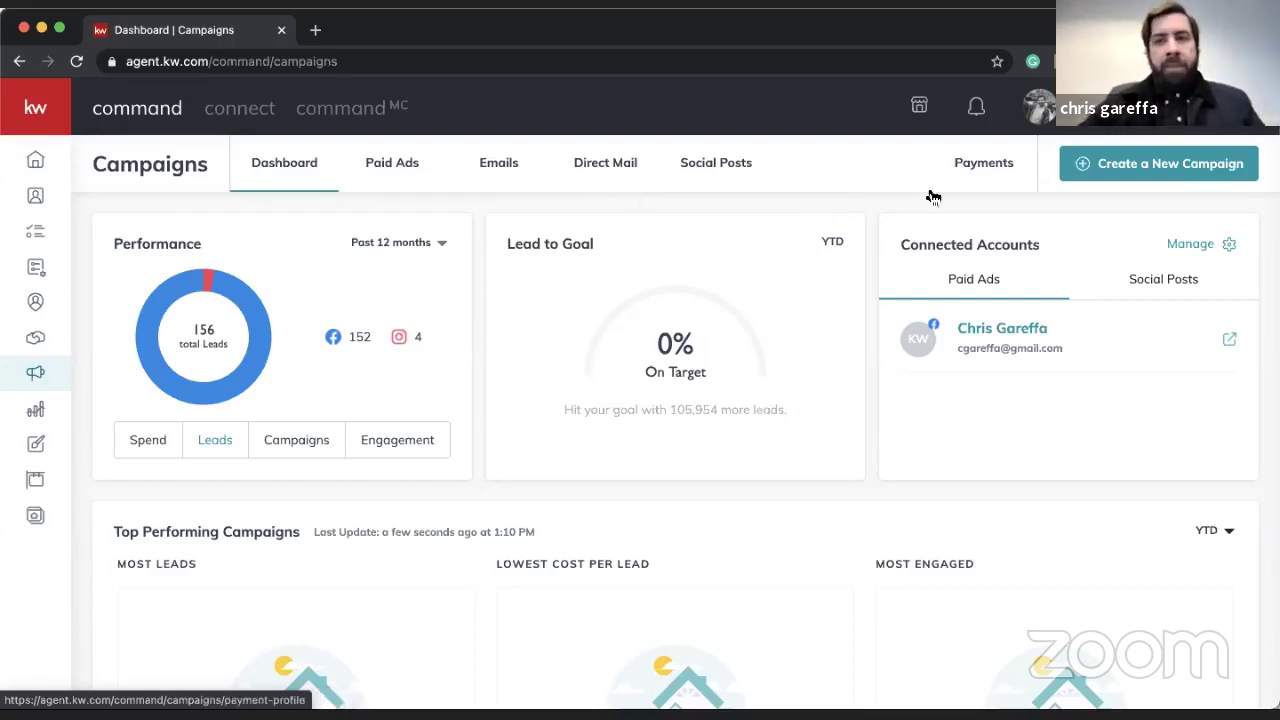
left_click(1138, 170)
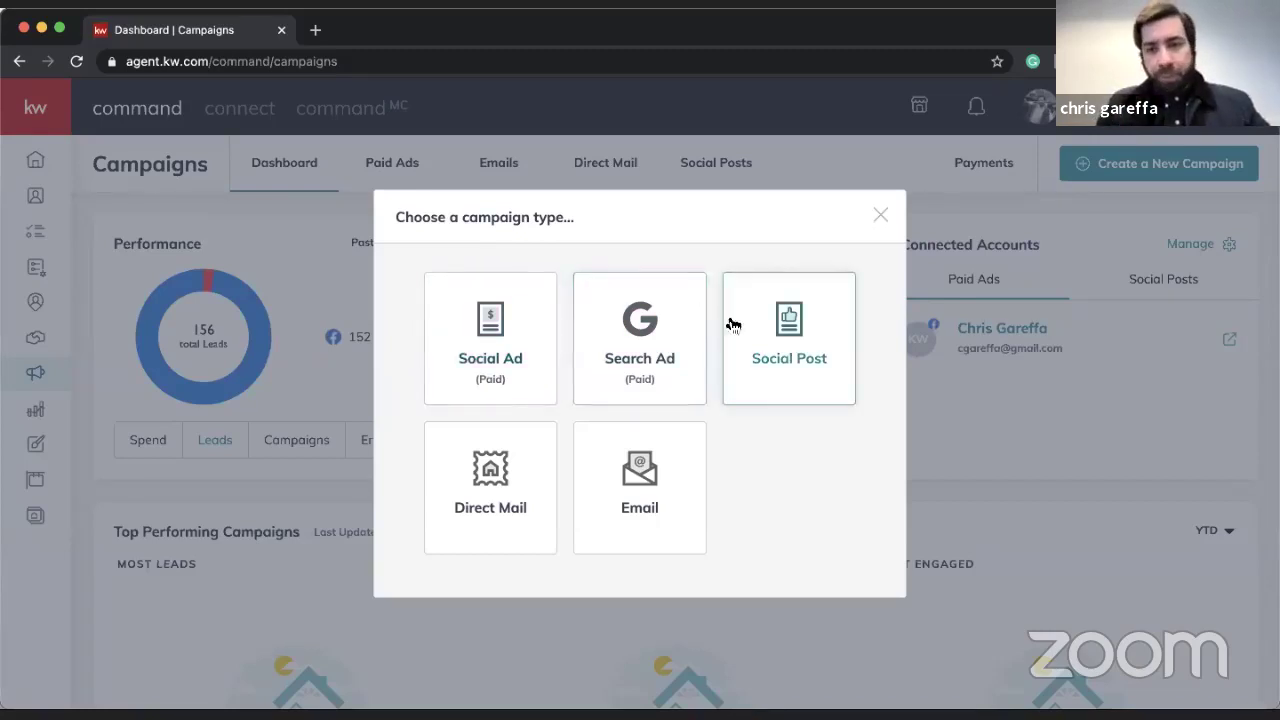
- Choose Social Ad (Paid) to open the New Social Ad Campaign form
left_click(482, 332)
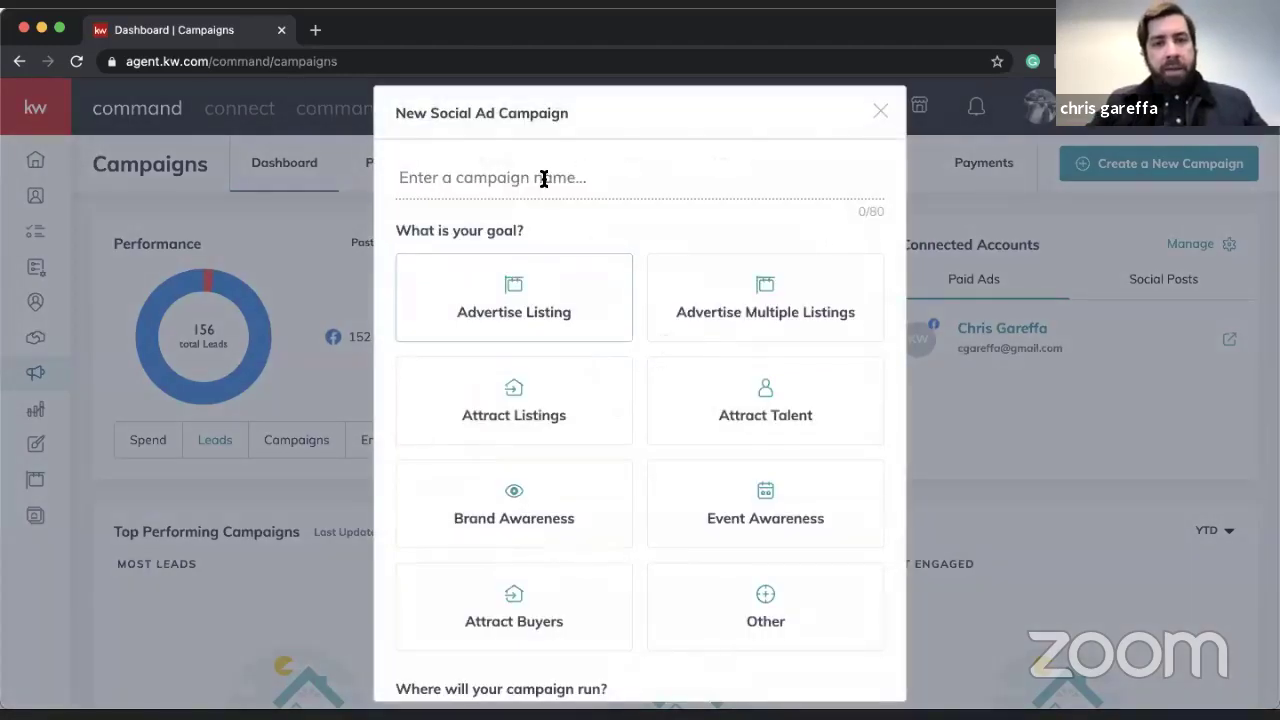
- Name the campaign '123 Main St, Fort Lee AD' and choose the Attract Buyers goal
type("12")
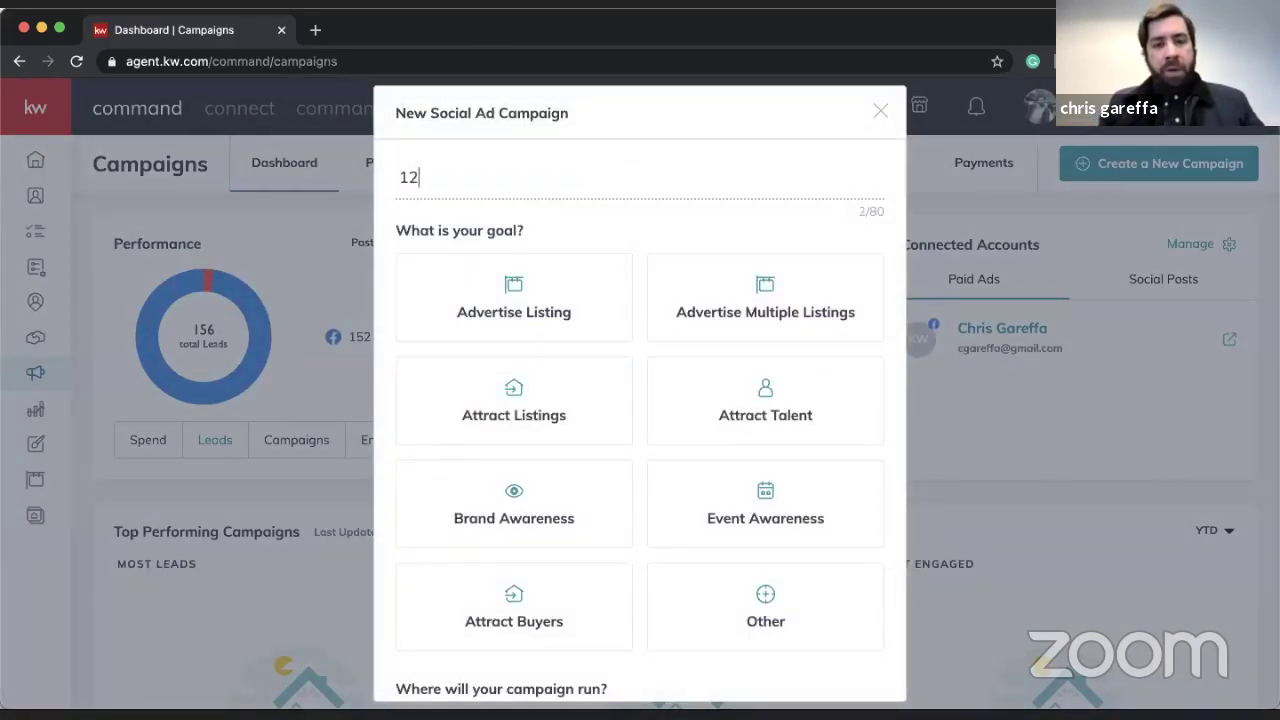
type("3 Main St, For")
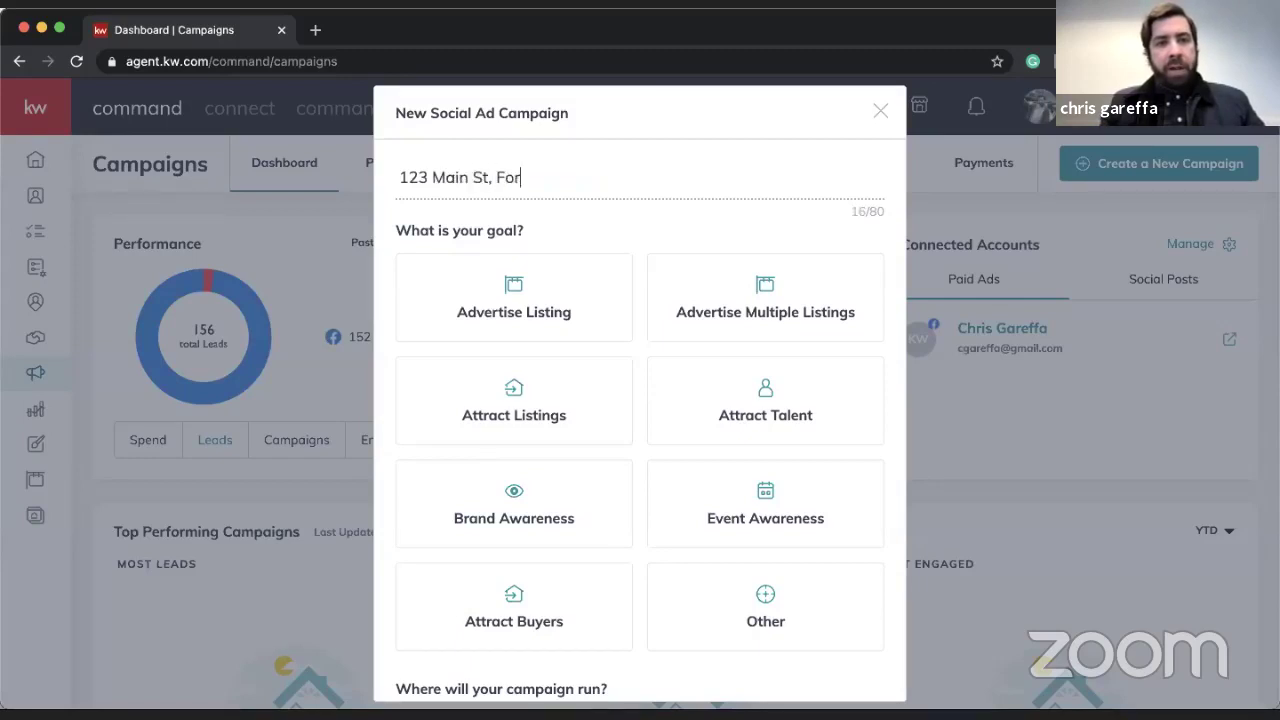
type("t Lee AD")
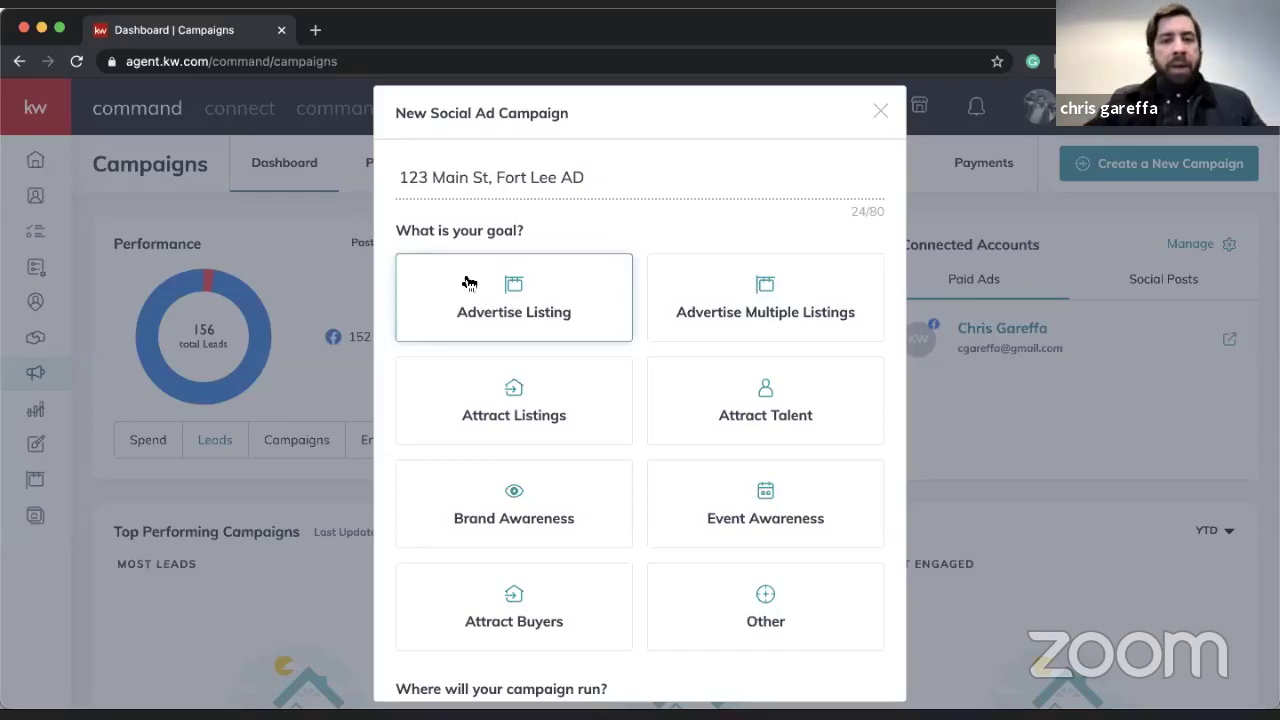
scroll(457, 291, "down", 2)
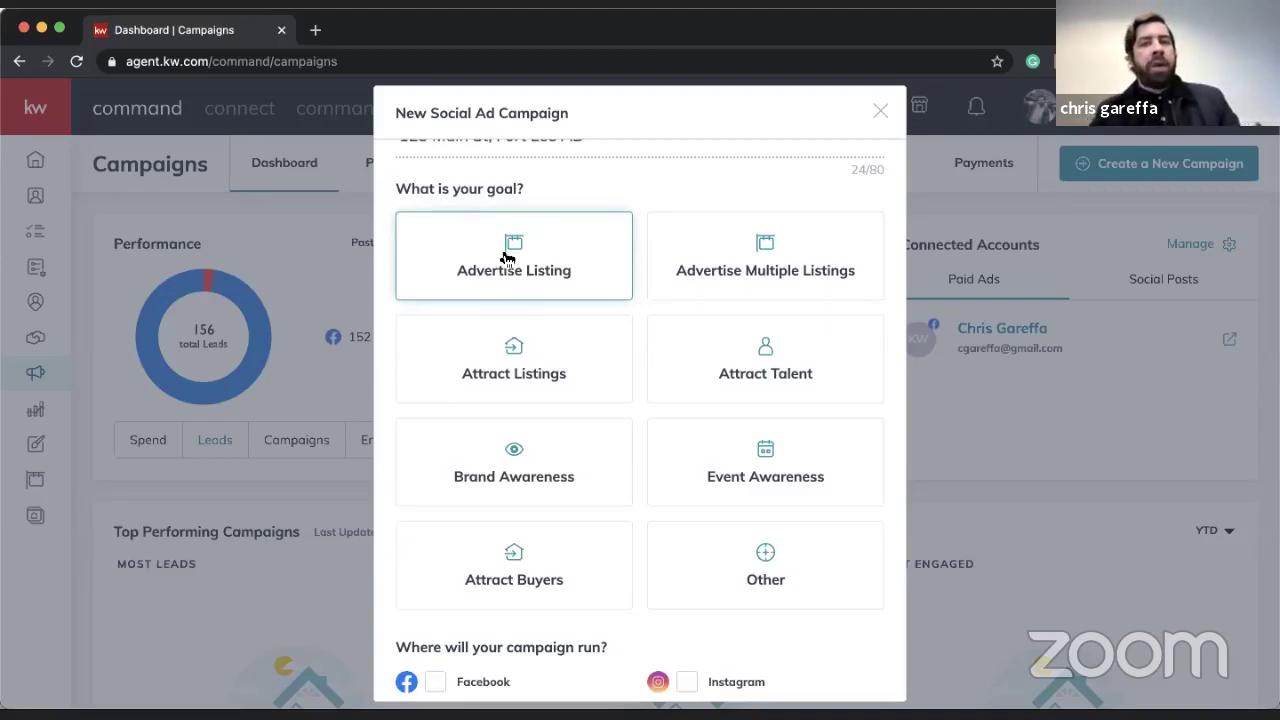
left_click(500, 363)
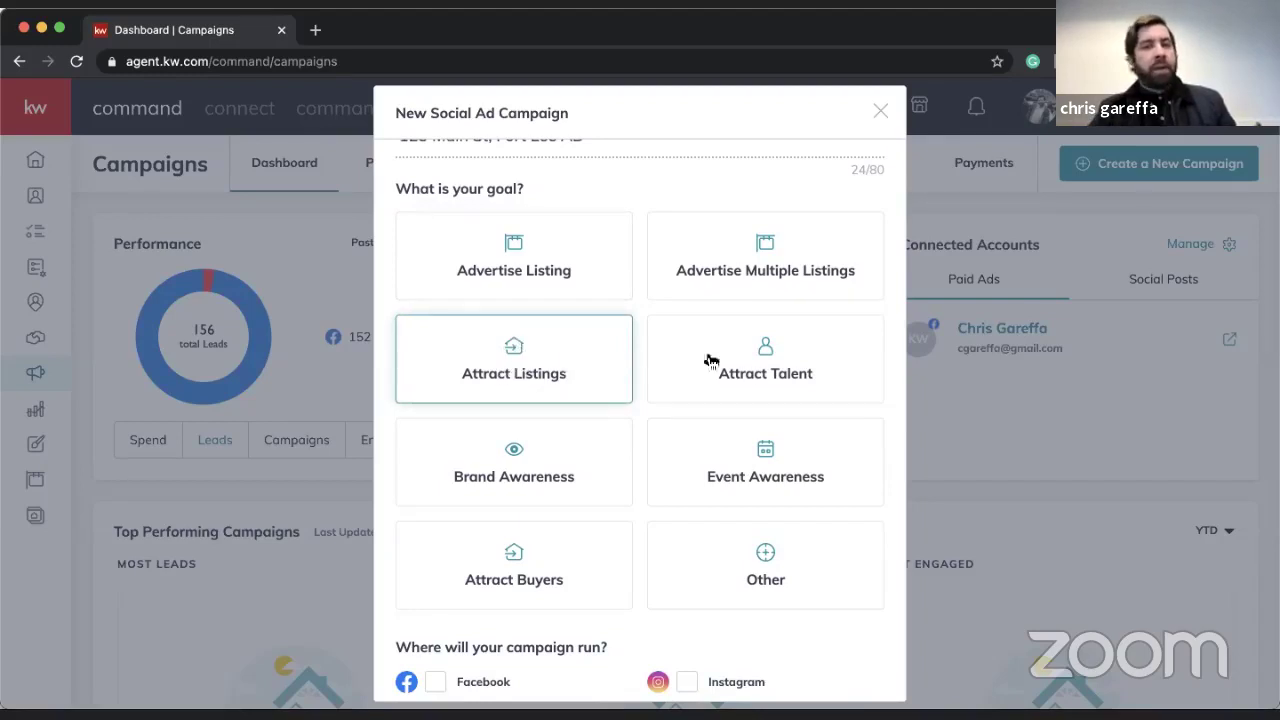
left_click(786, 371)
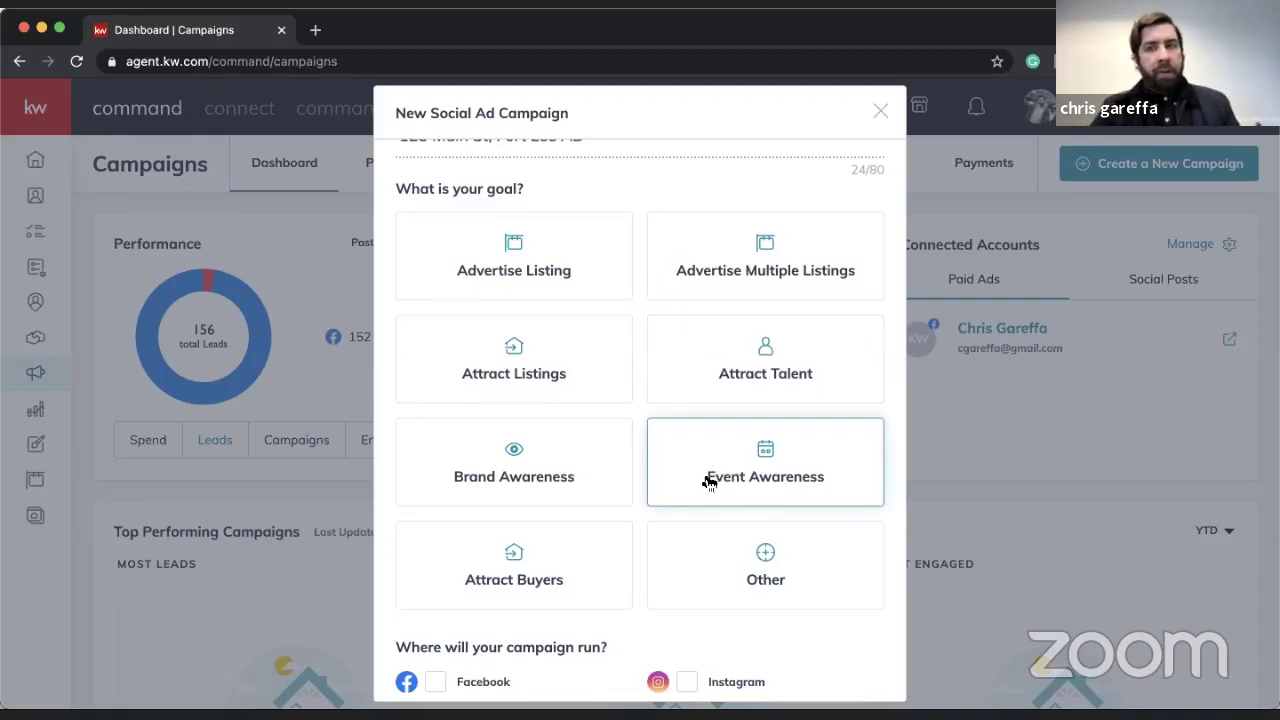
left_click(726, 464)
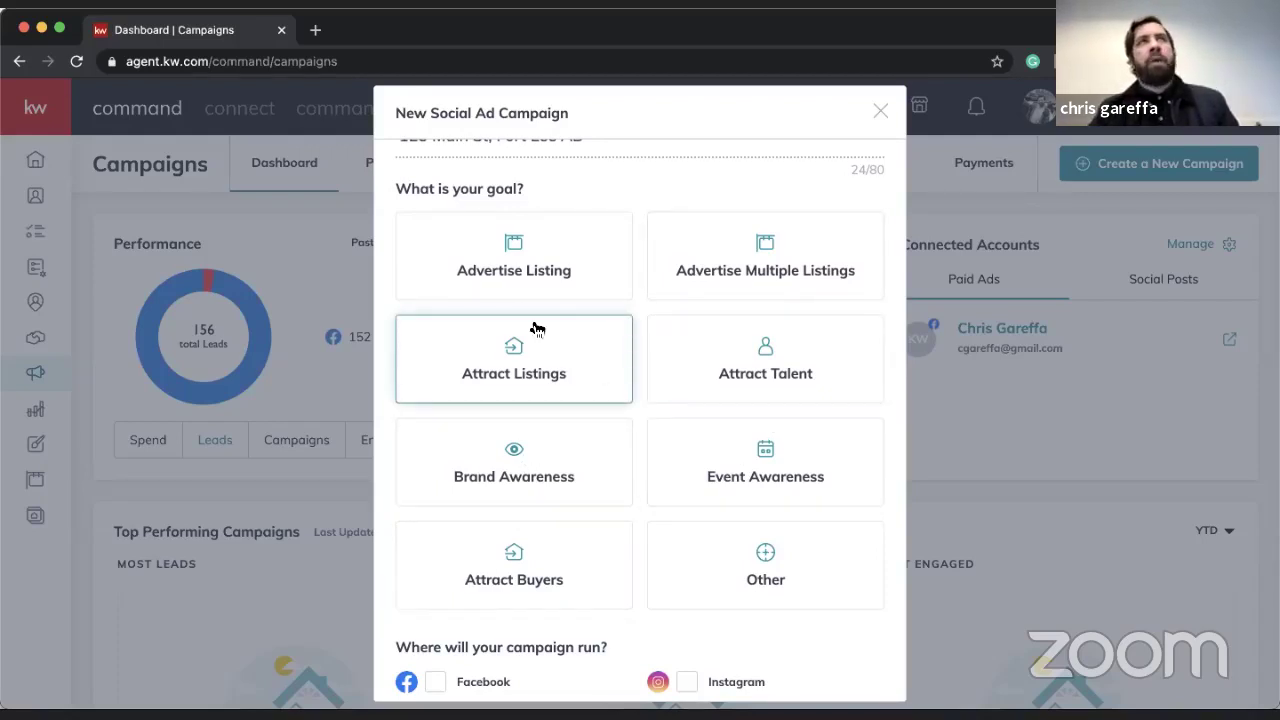
left_click(540, 558)
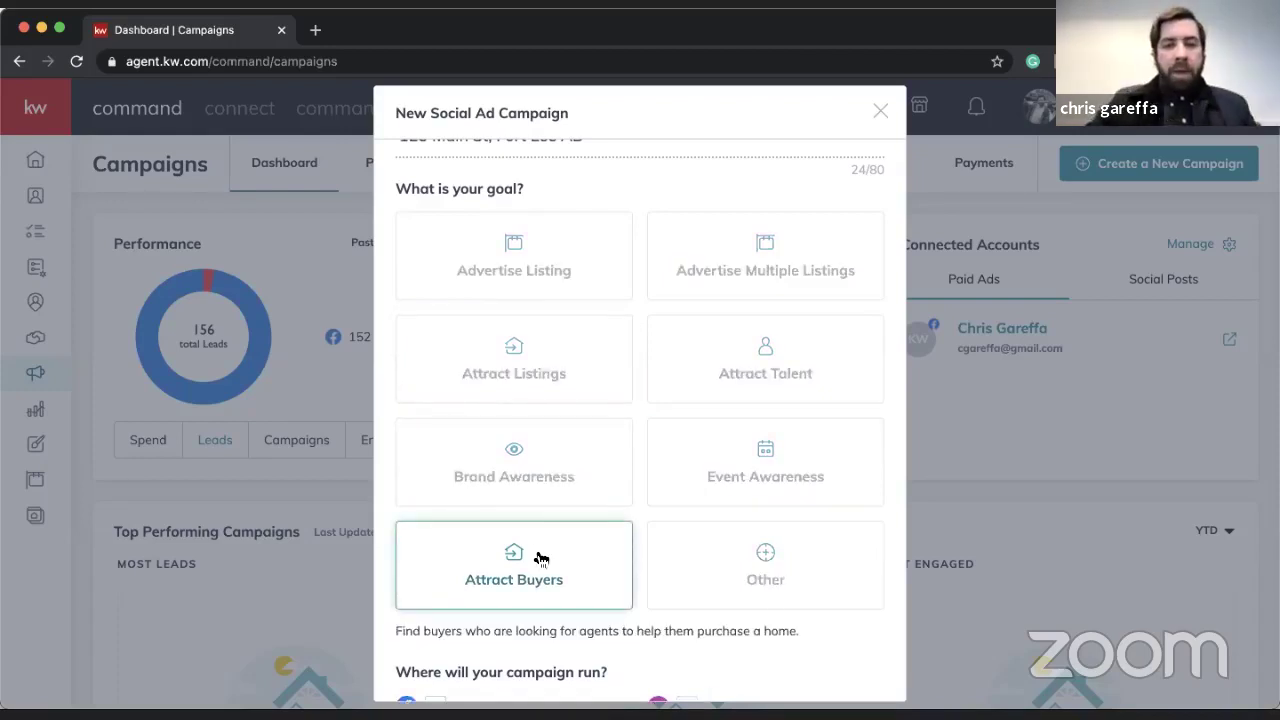
- Select Facebook as the ad platform and set up the campaign
scroll(537, 554, "down", 2)
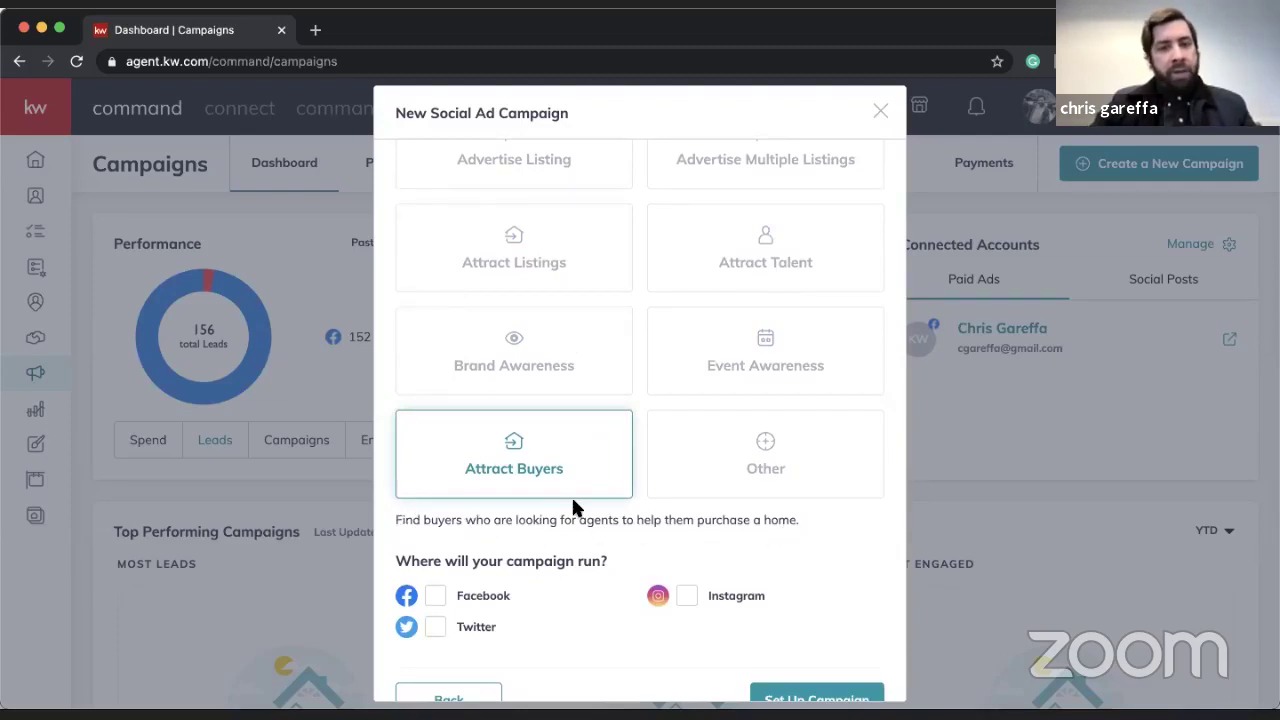
left_click(433, 597)
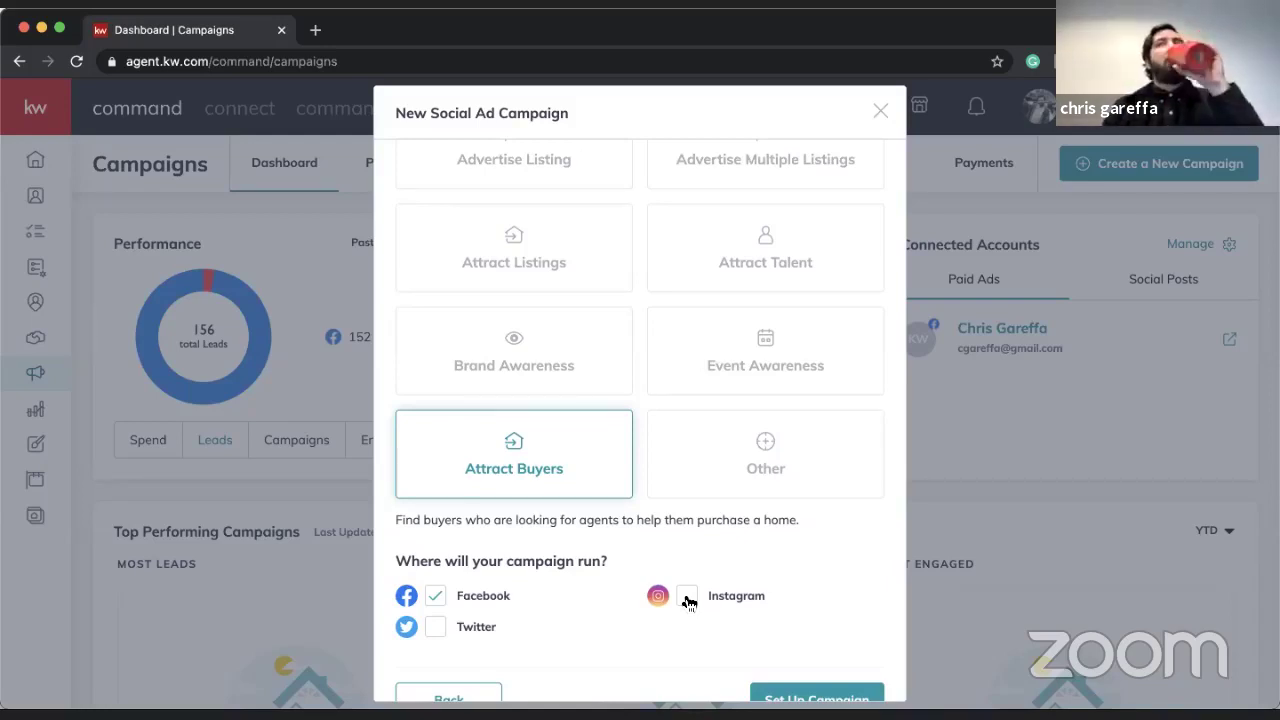
scroll(688, 601, "down", 1)
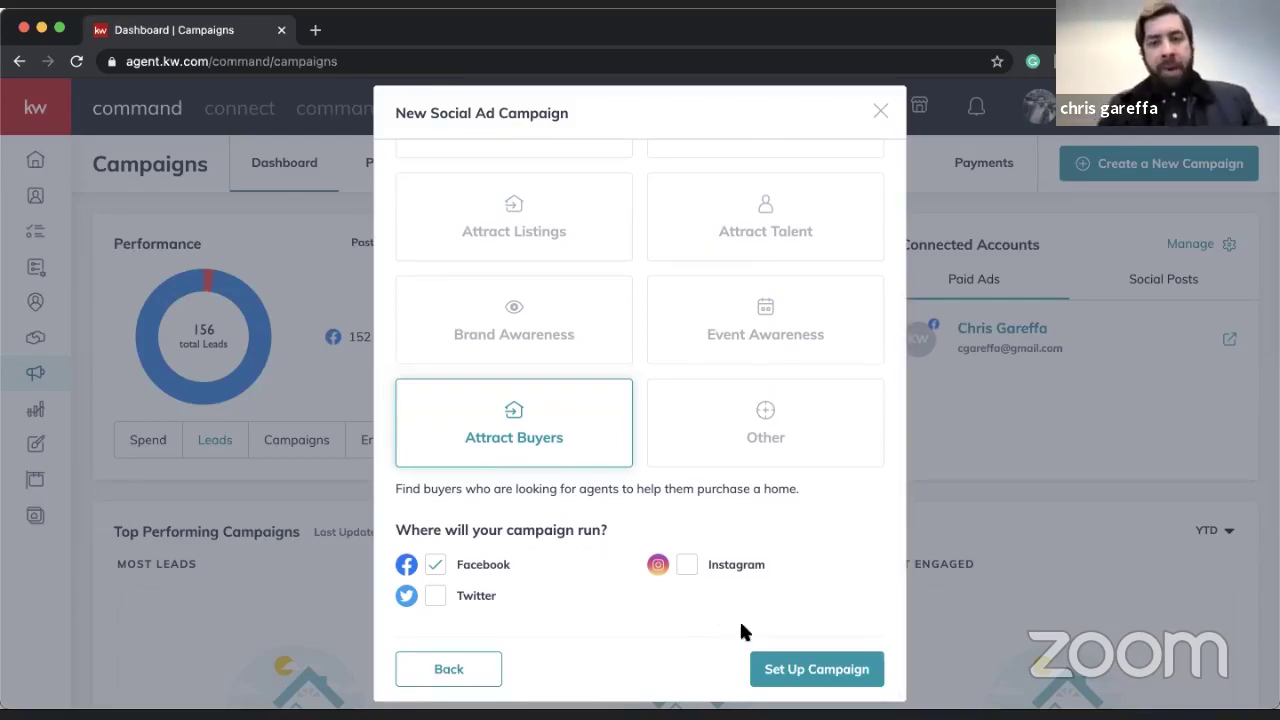
left_click(805, 671)
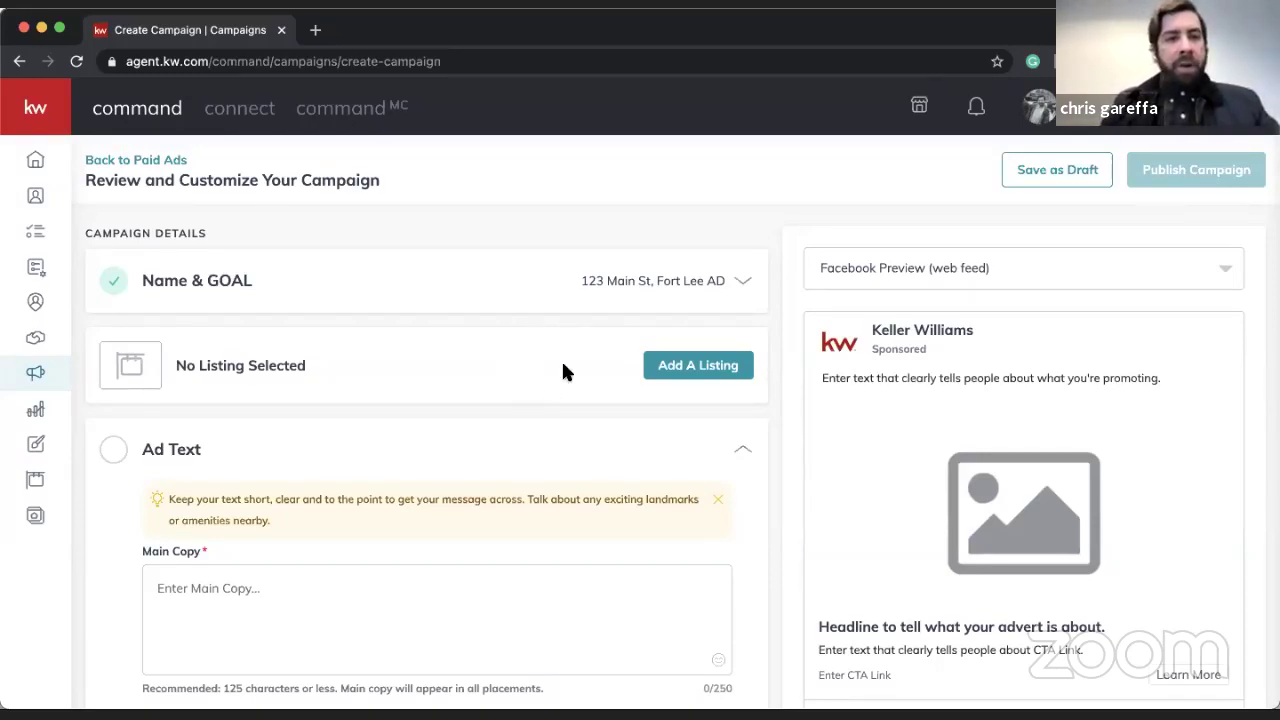
- Add a listing by searching All Listings for the property's street address
left_click(686, 372)
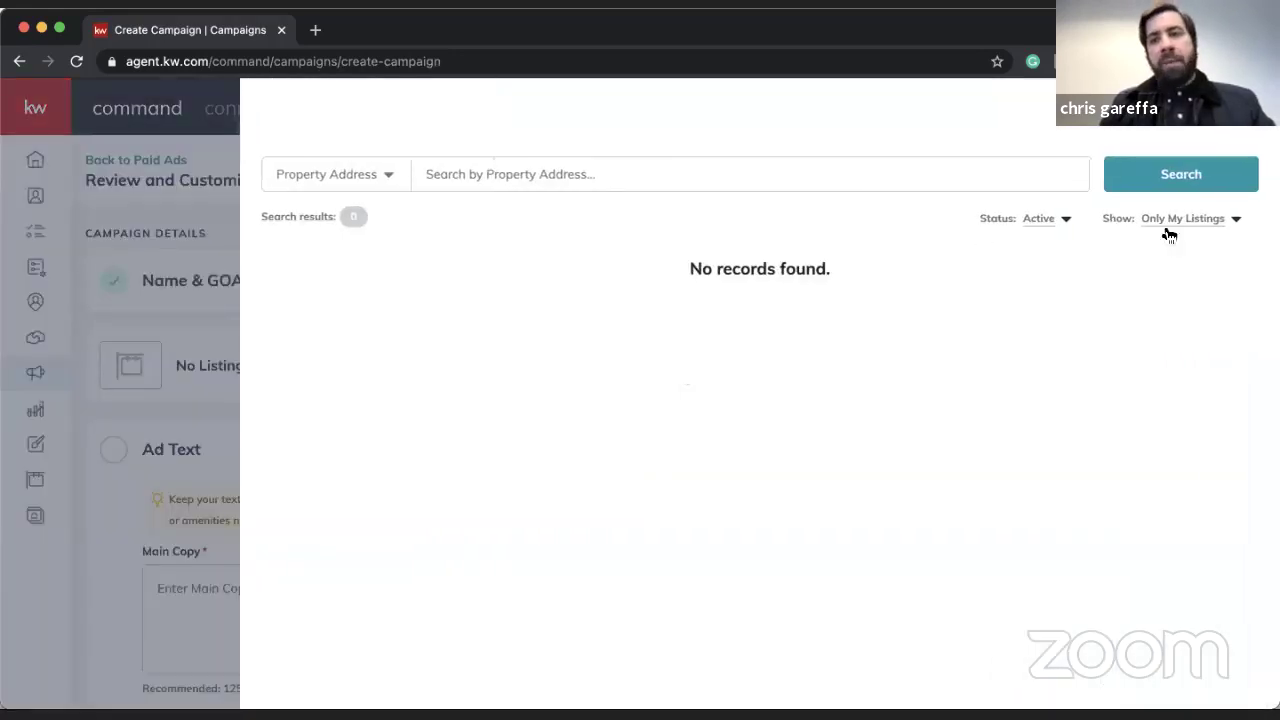
left_click(1179, 228)
left_click(1184, 244)
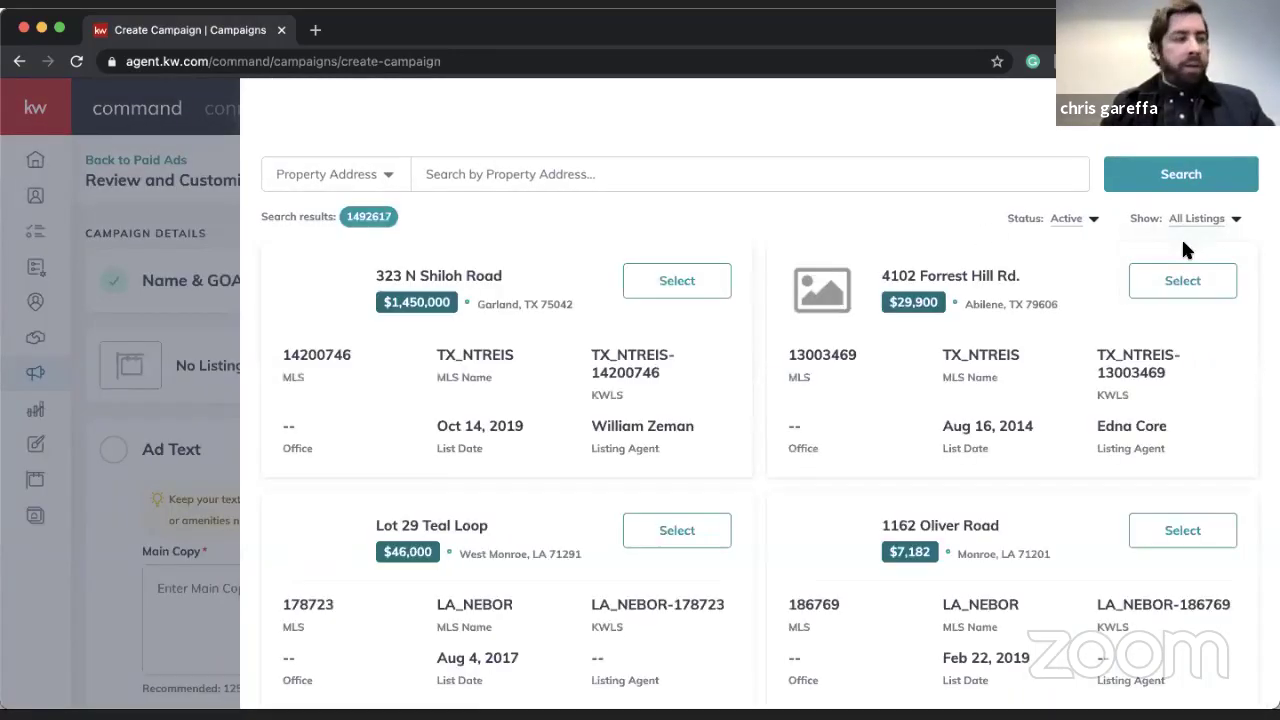
left_click(560, 186)
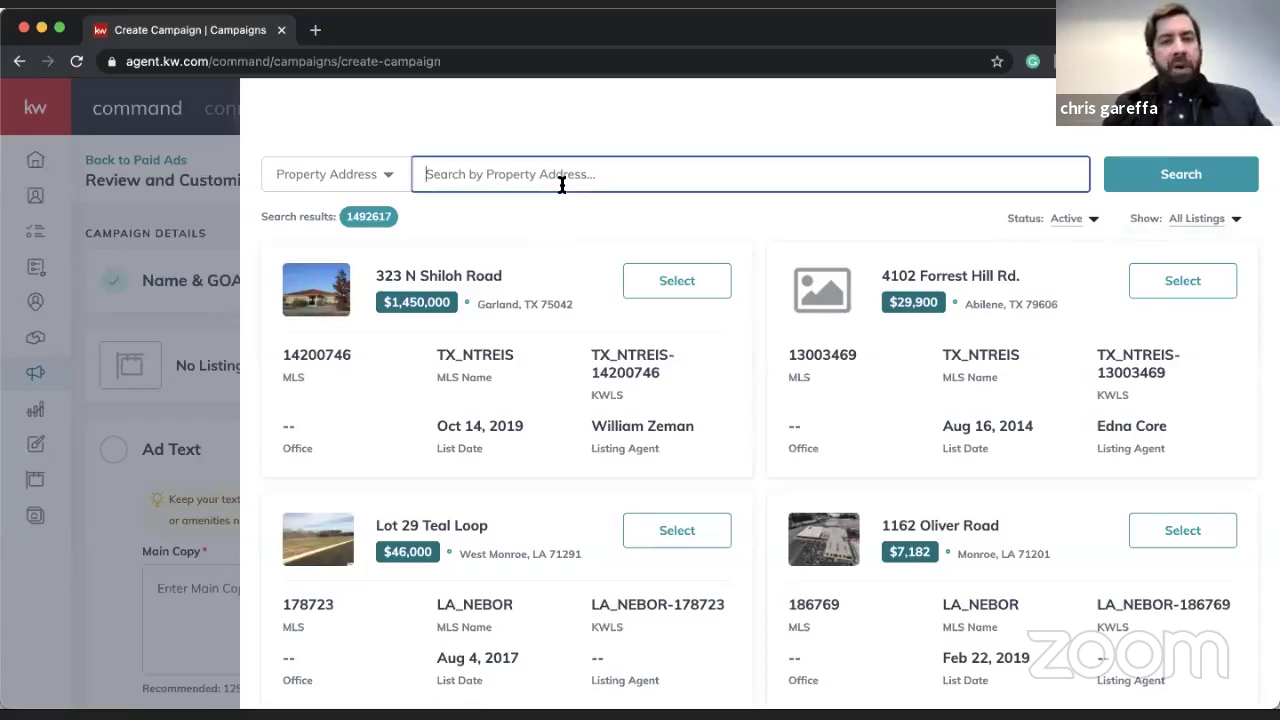
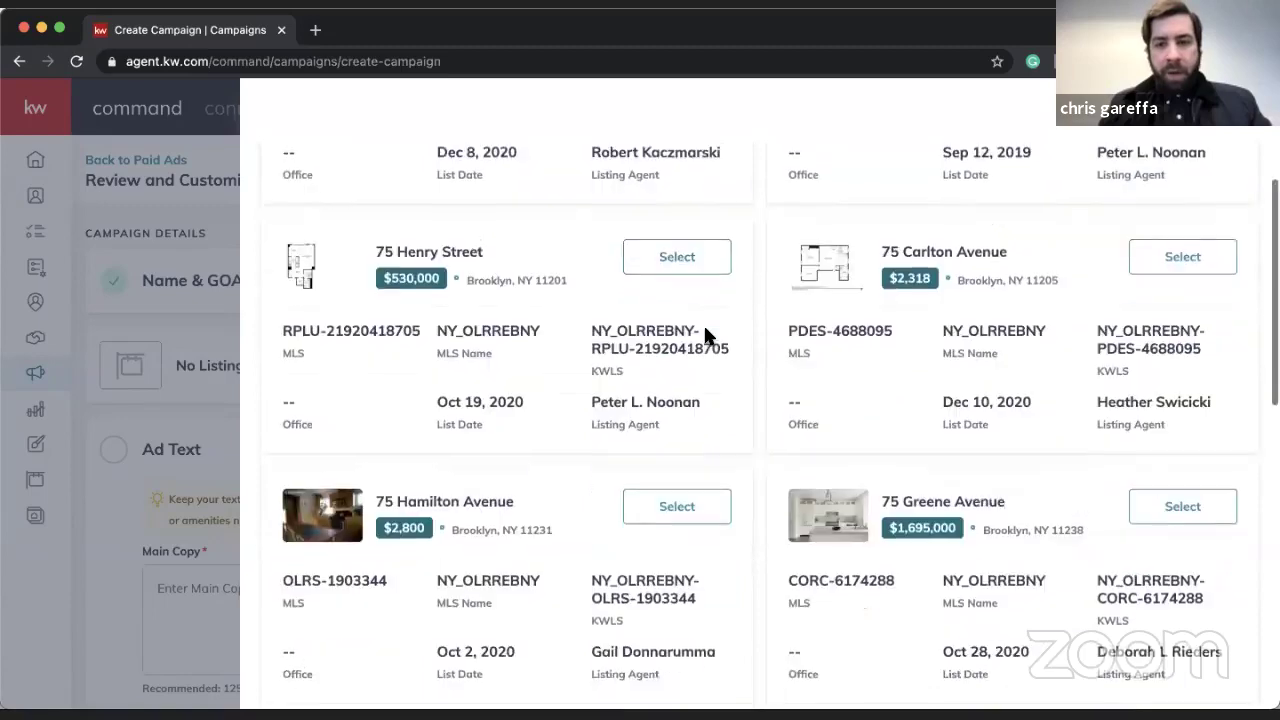
scroll(705, 300, "up", 5)
left_click(440, 174)
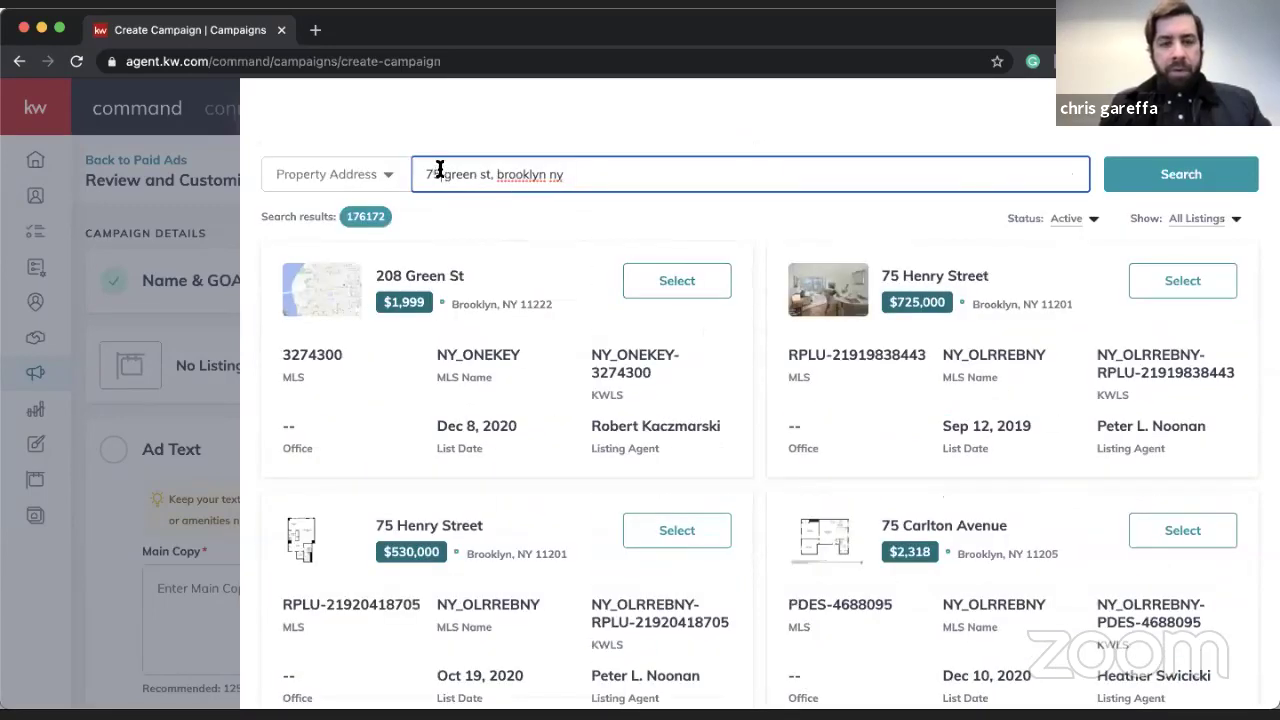
key("BackSpace")
type("4")
scroll(633, 365, "down", 8)
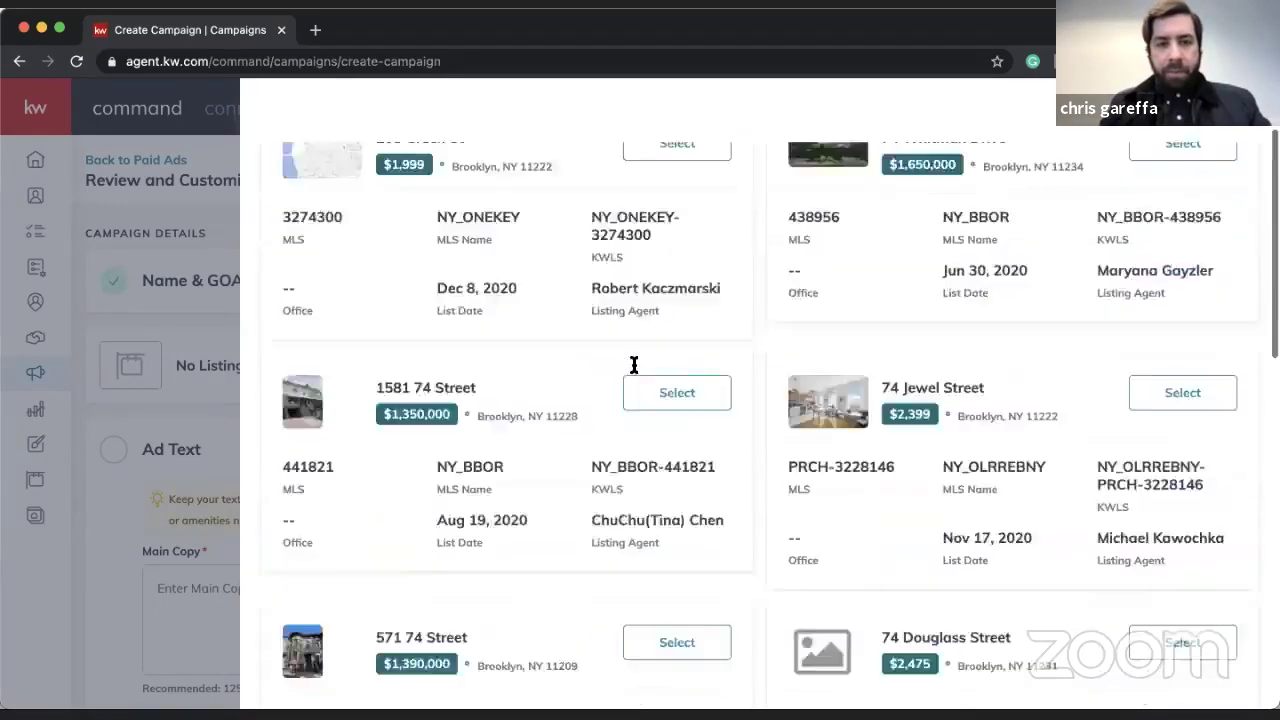
scroll(633, 365, "up", 8)
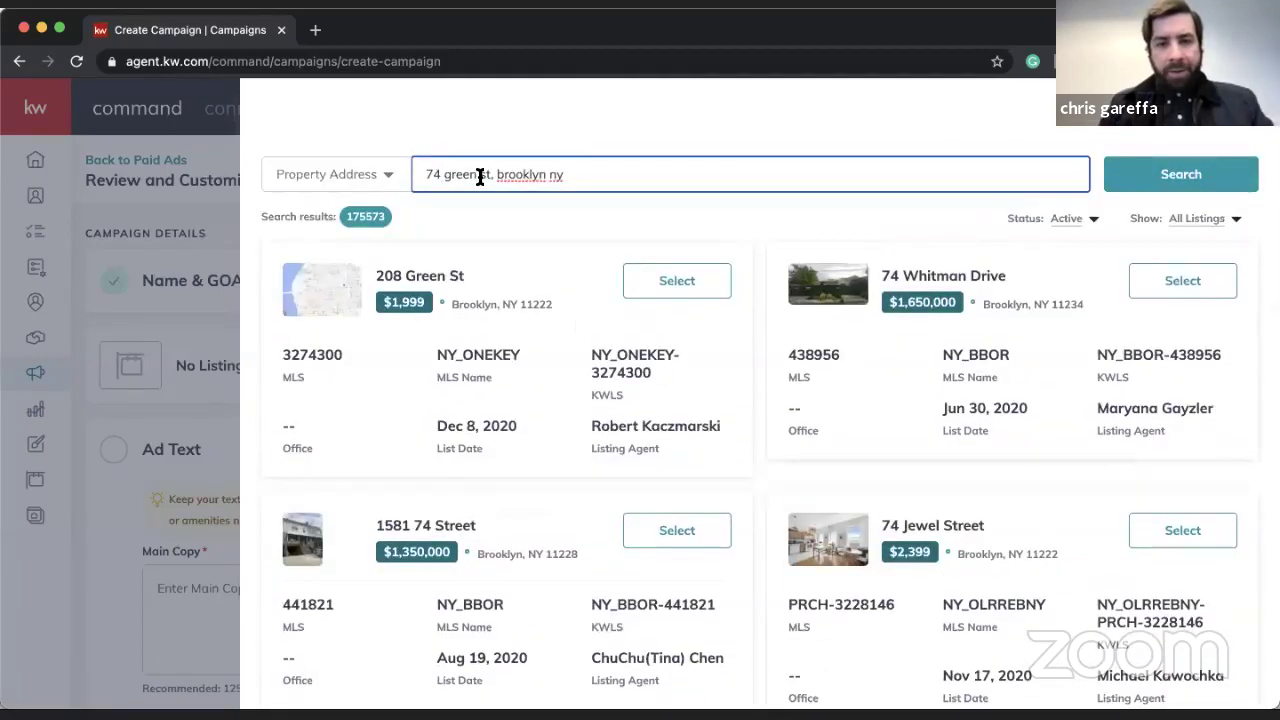
key("BackSpace")
type("5")
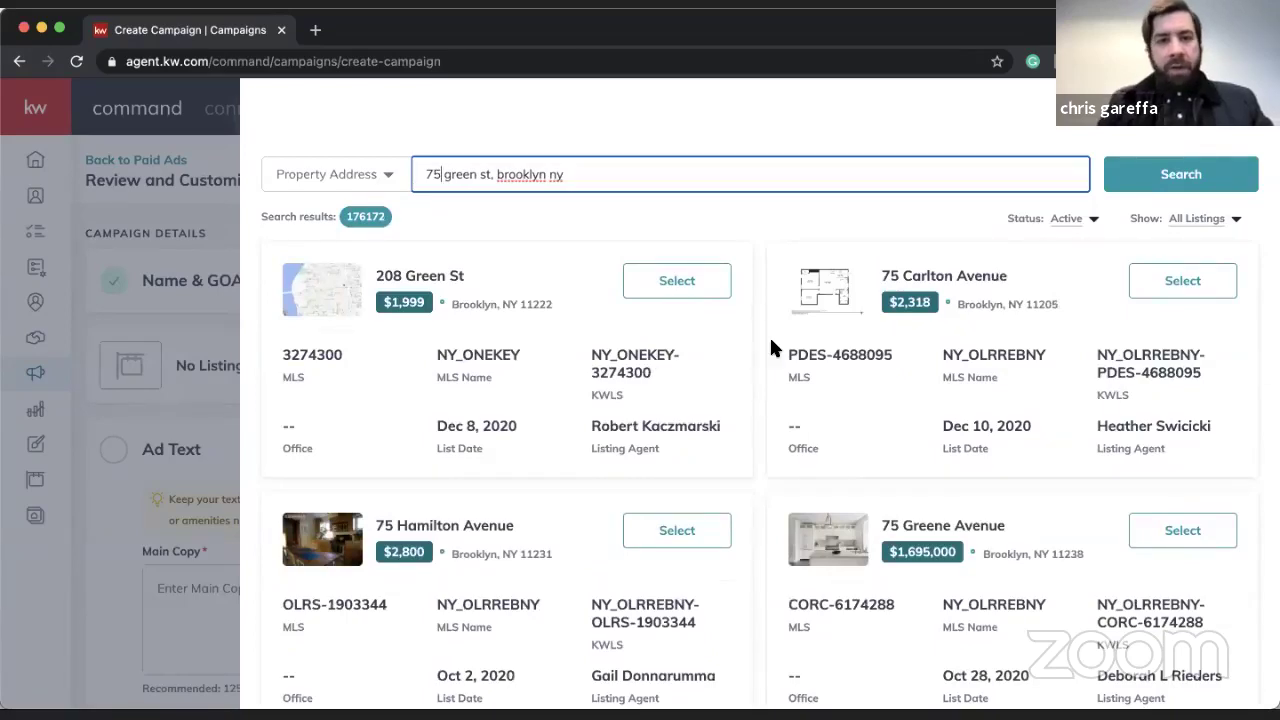
scroll(770, 340, "down", 3)
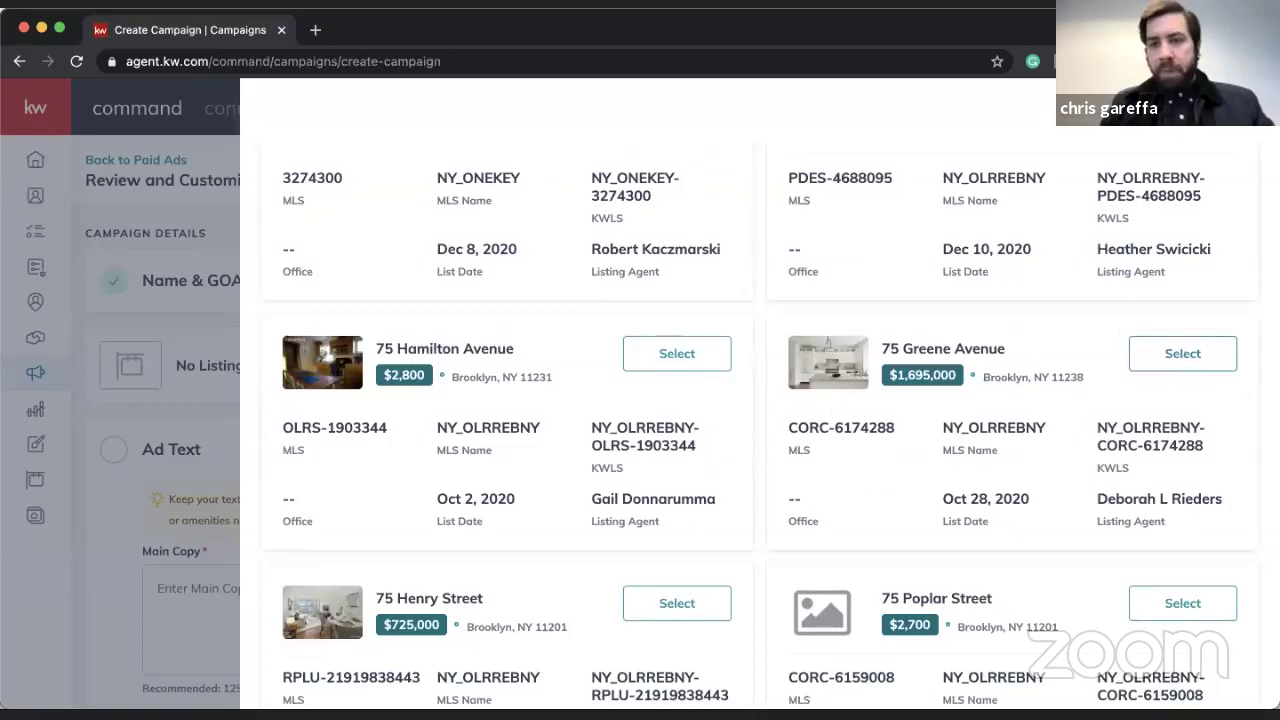
left_click(1211, 349)
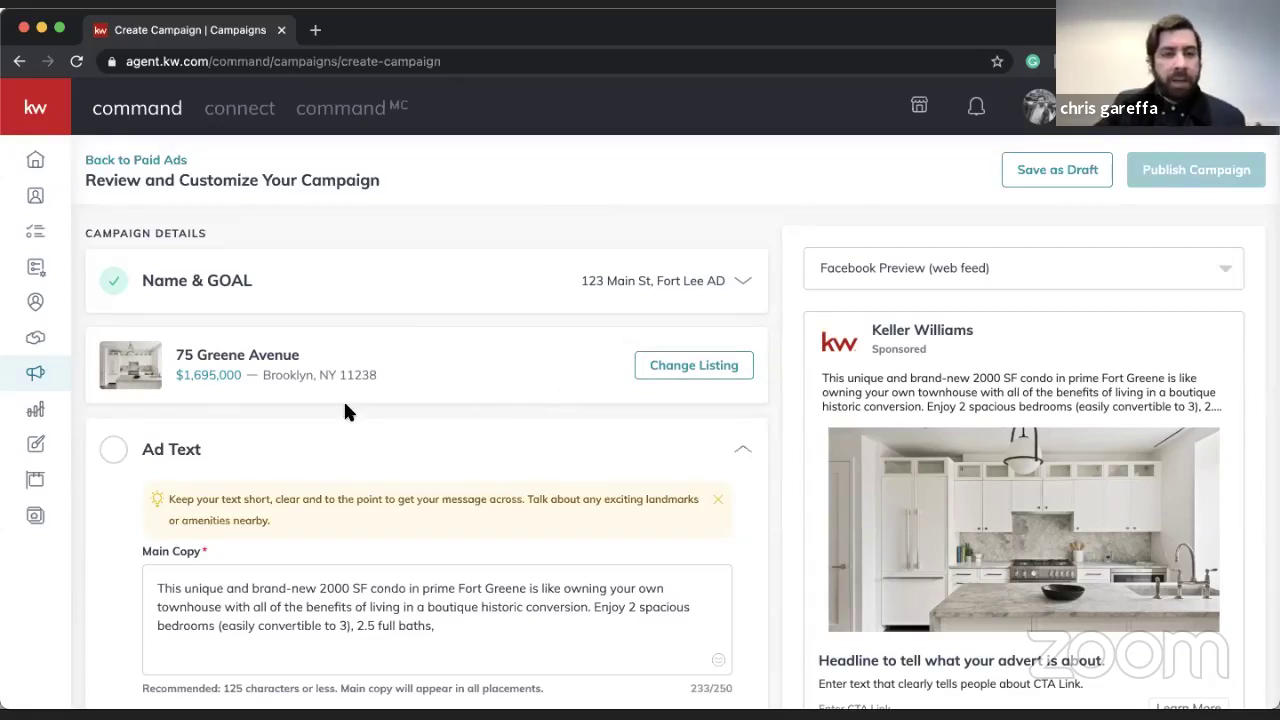
- After the kitchen photo finishes processing, scroll down to the Ad Text section
scroll(345, 408, "down", 2)
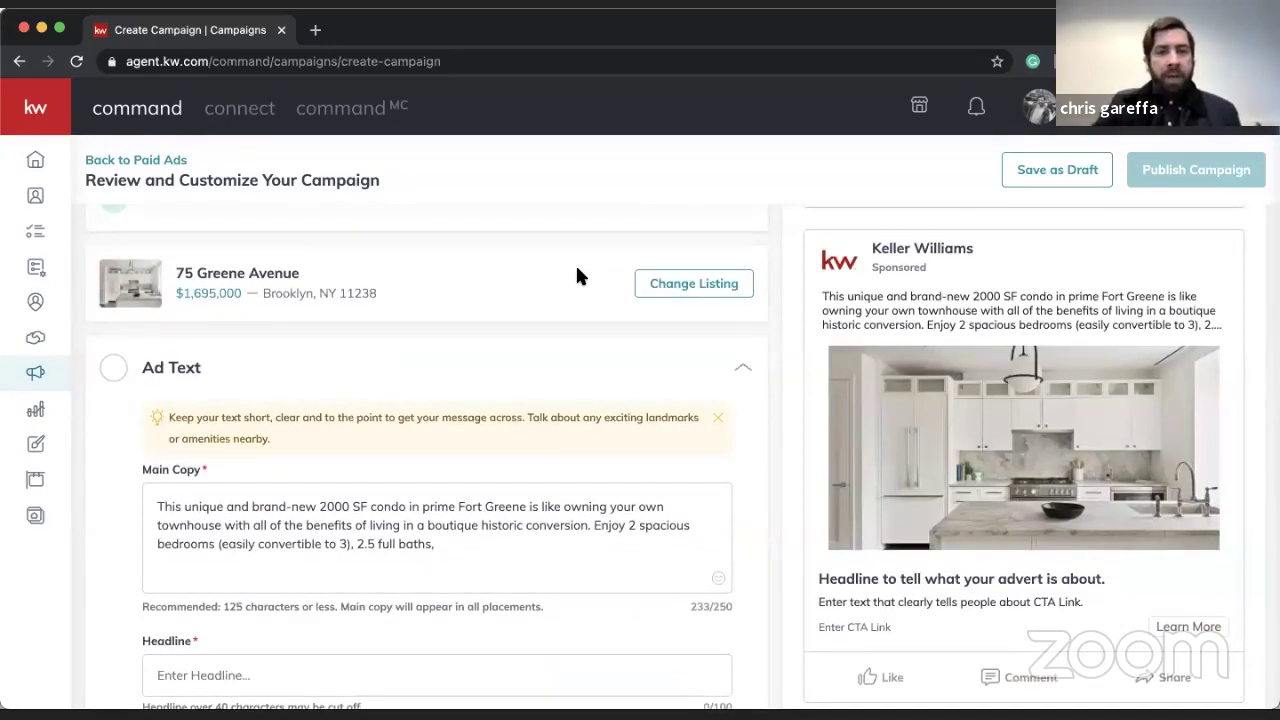
scroll(457, 440, "down", 2)
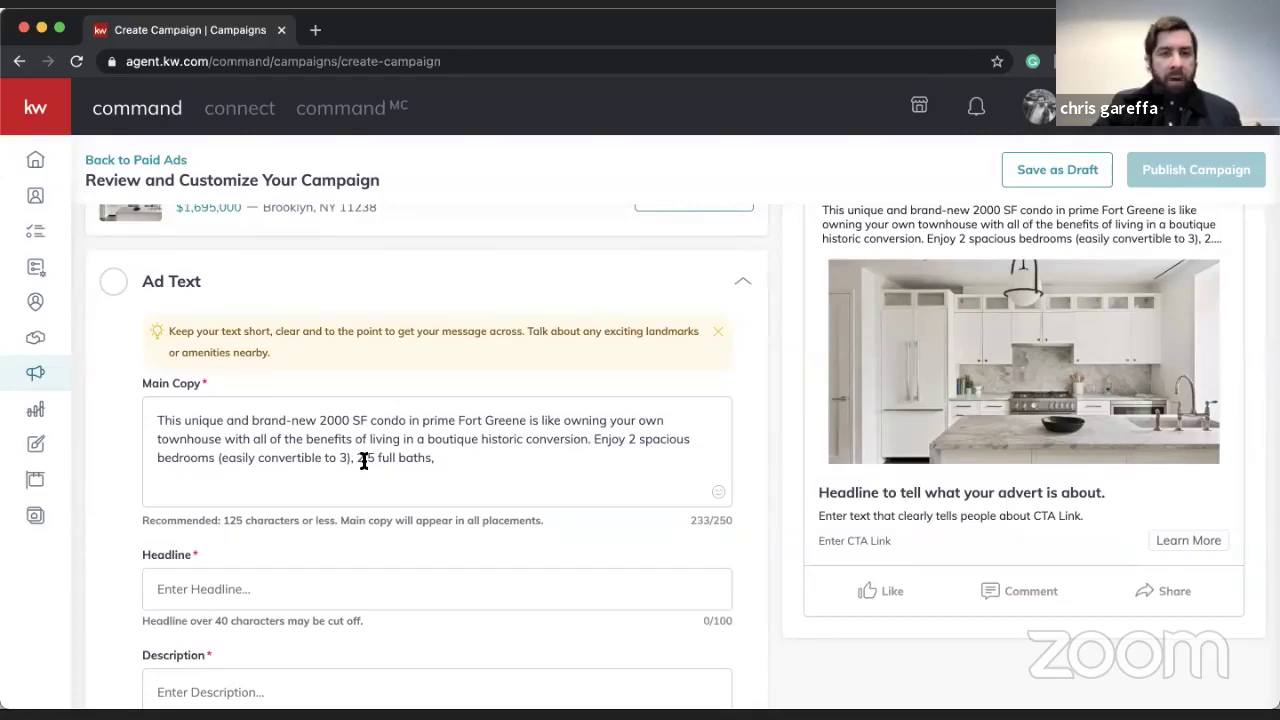
- Delete the 'Enjoy… baths,' sentence and 'and brand-new', and change 'This u' to 'U'
left_click(592, 439)
left_click(614, 471, "shift")
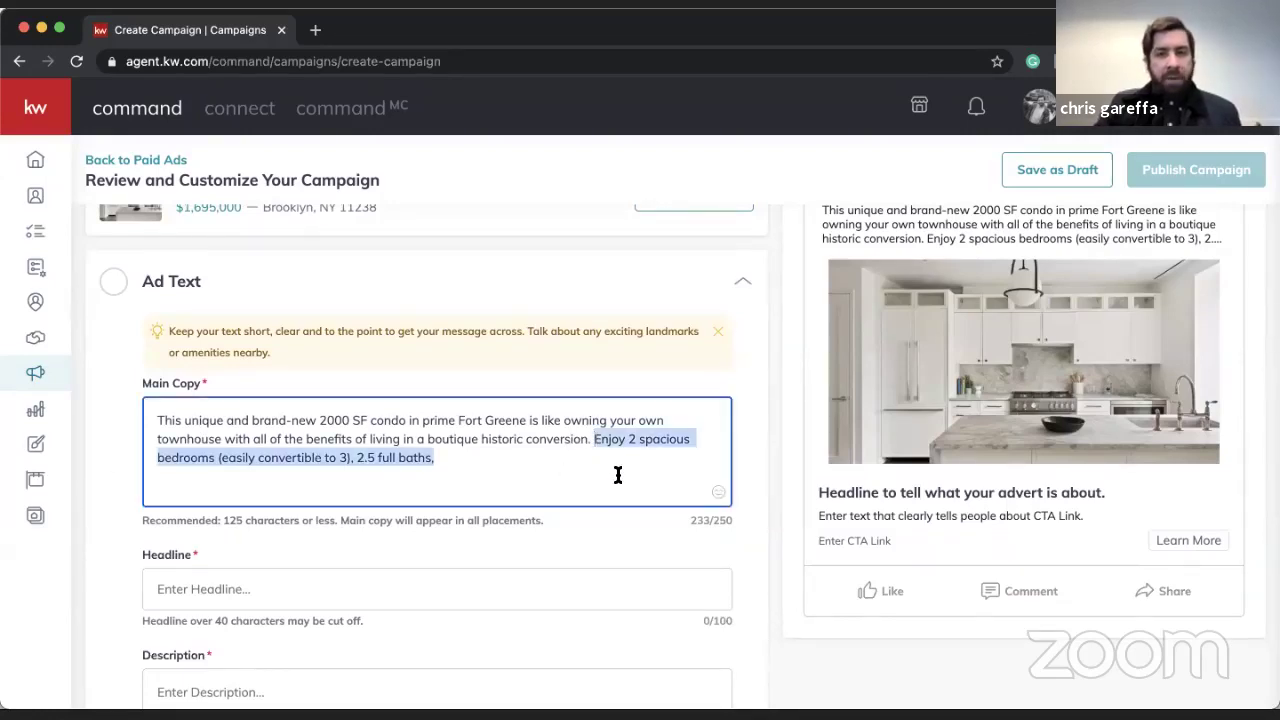
key("BackSpace")
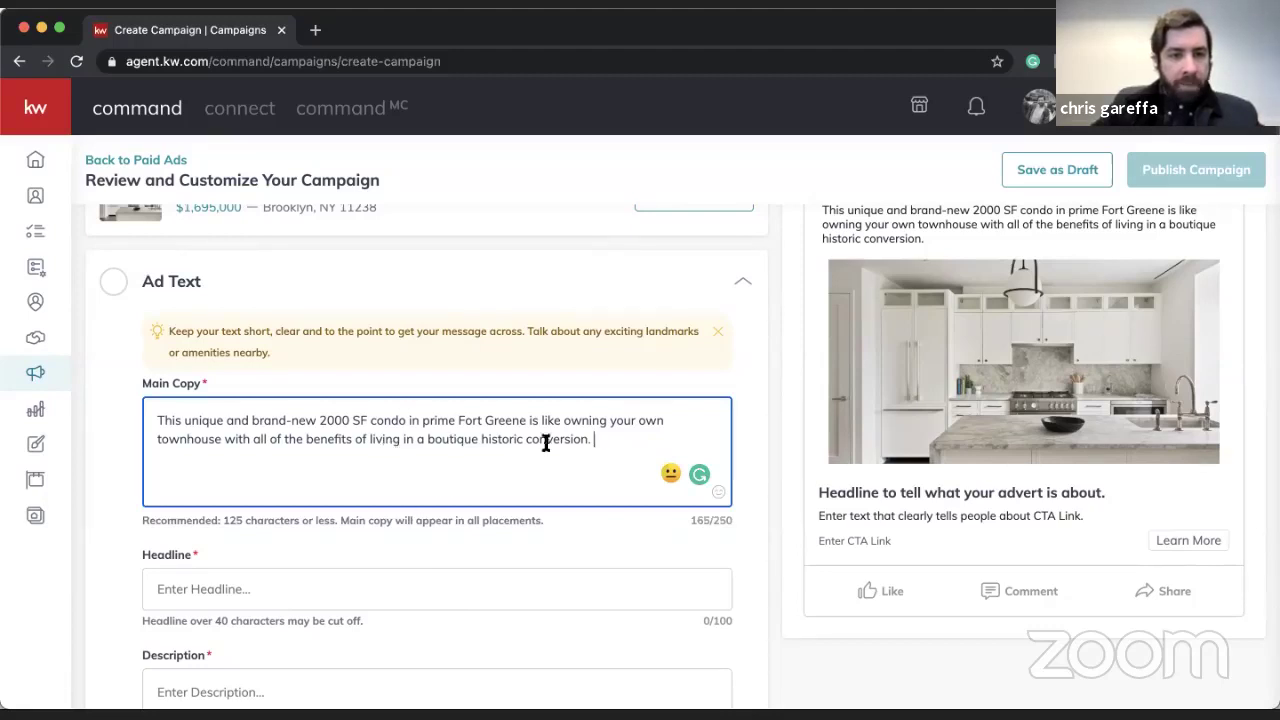
left_click_drag(609, 439, 237, 440)
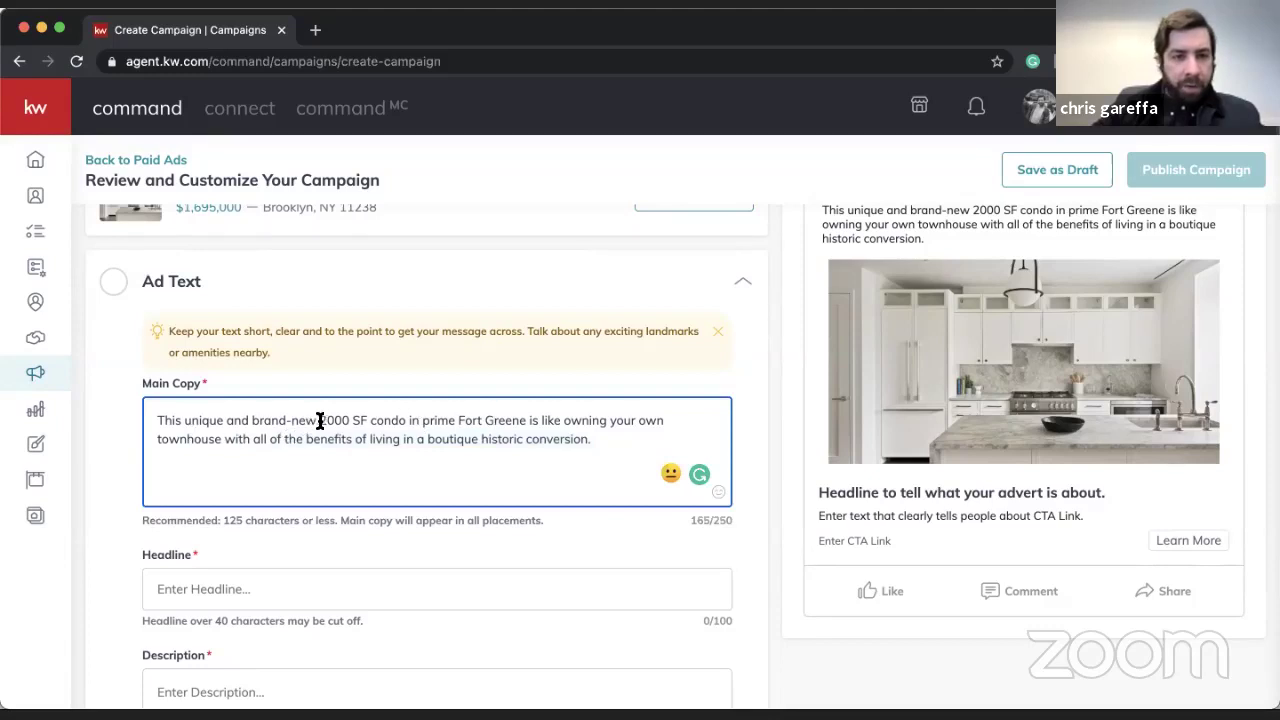
left_click_drag(319, 420, 228, 418)
key("BackSpace")
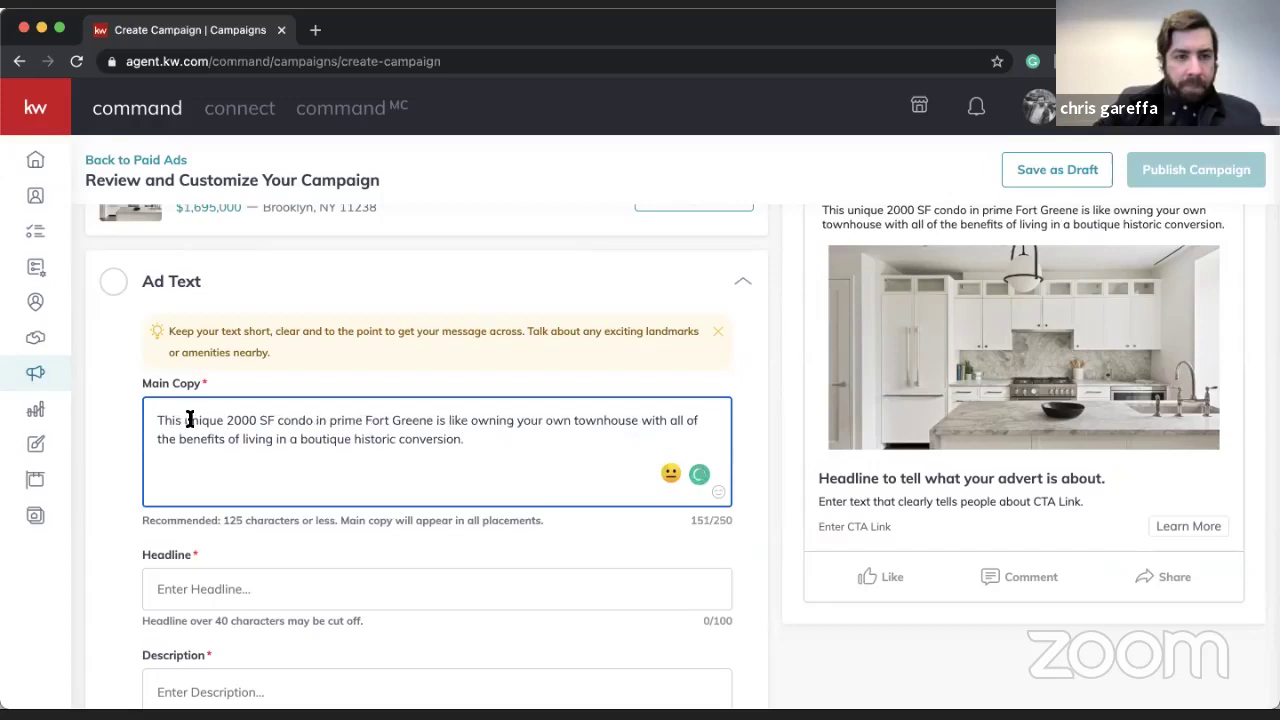
left_click_drag(194, 420, 71, 411)
type("U")
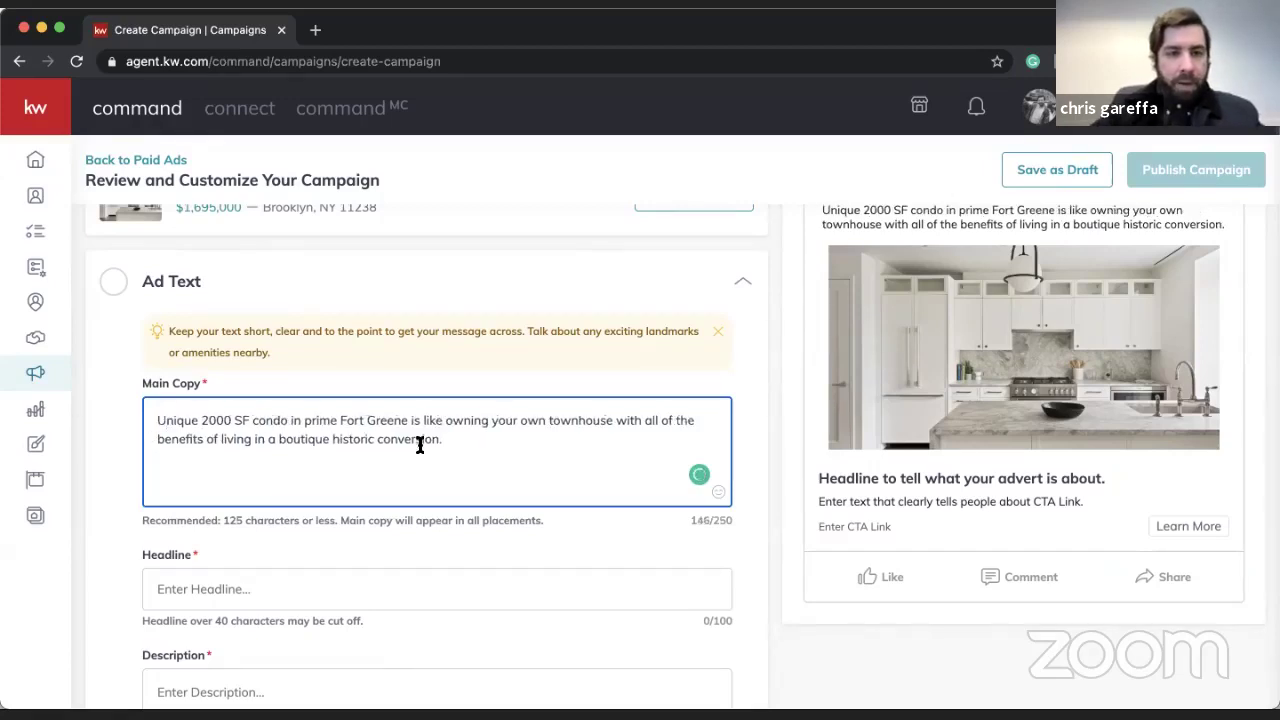
- Type the headline 'Unique Condo Availabile in Fort Greene'
left_click(287, 596)
type("Unique ")
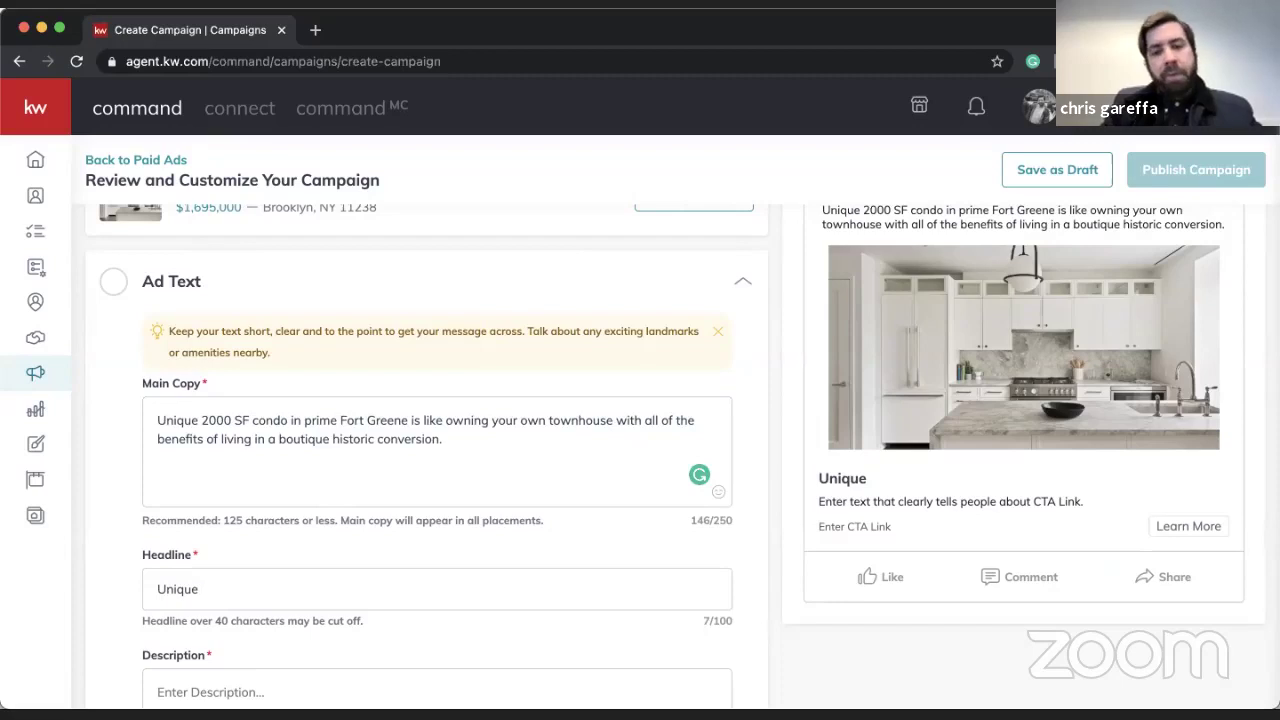
type("Cro")
key("BackSpace")
key("BackSpace")
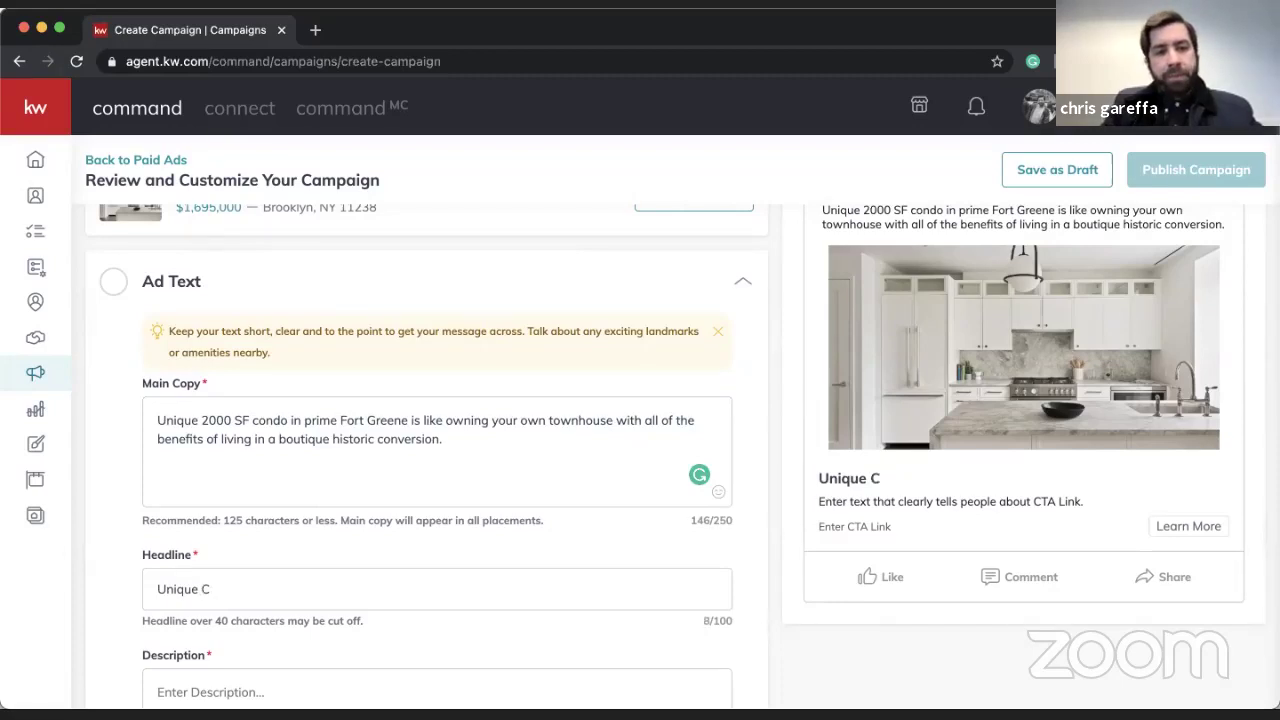
type("ondo A")
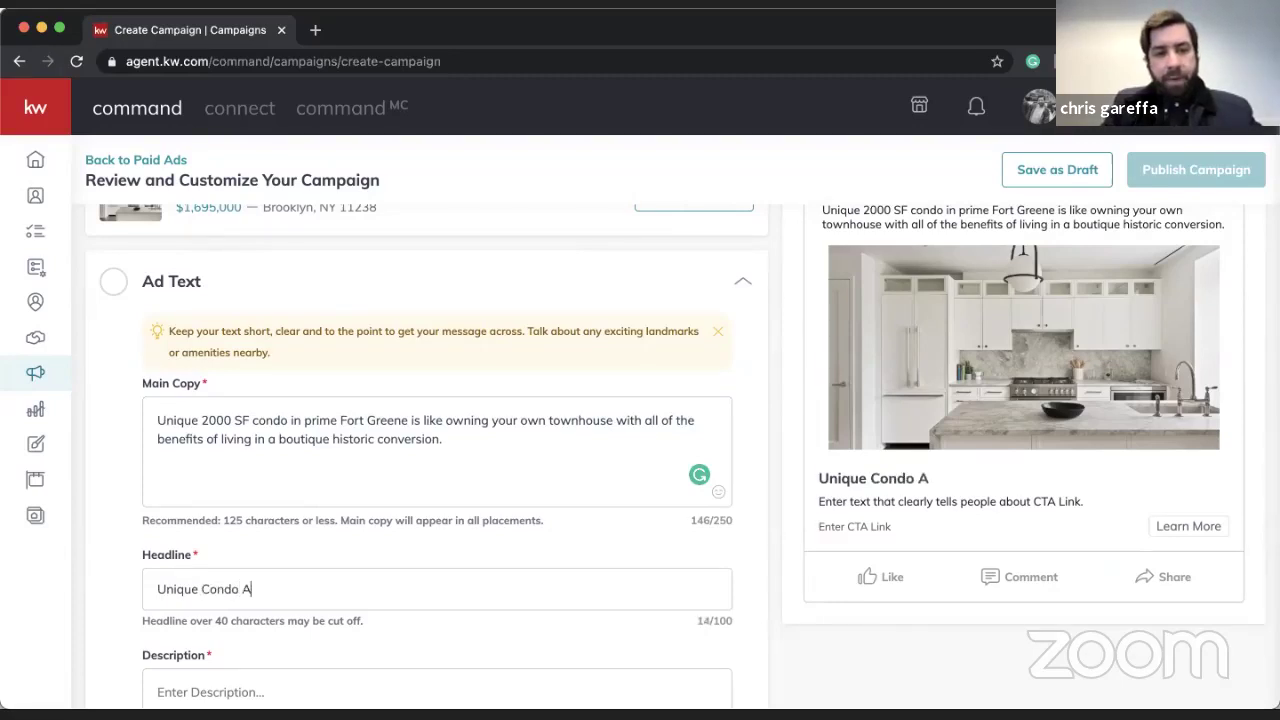
type("vailabile in ")
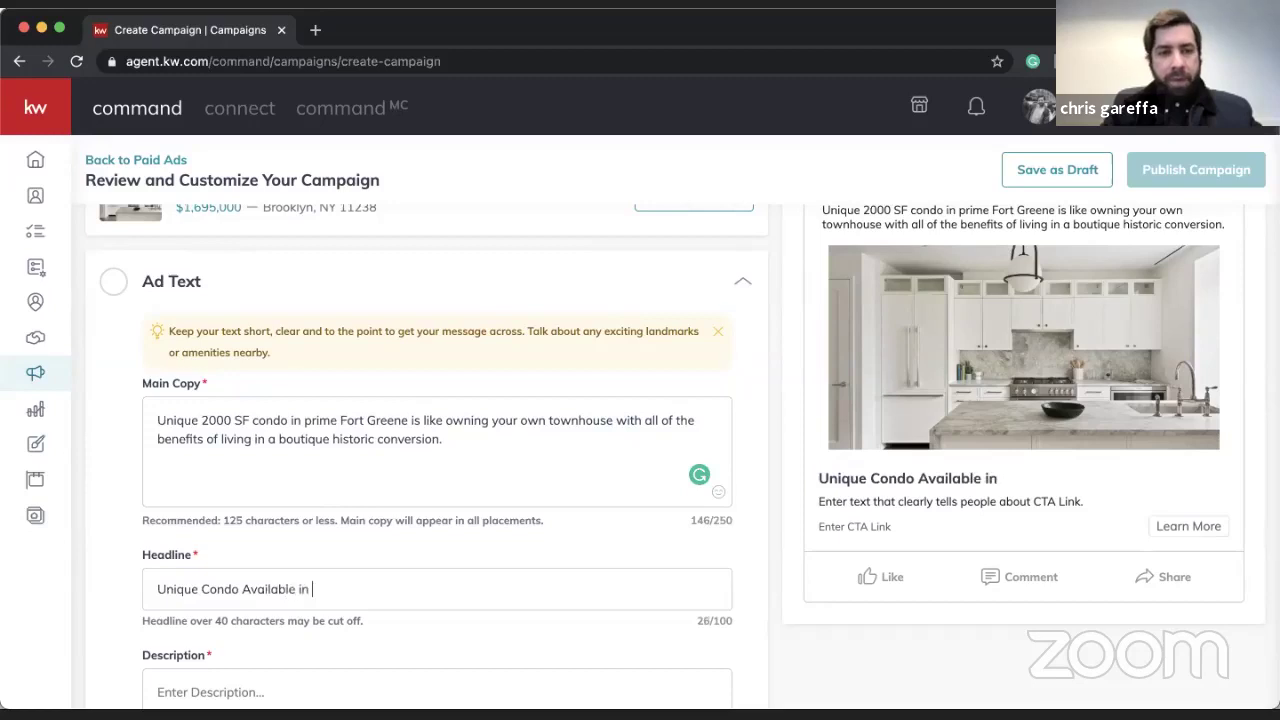
type("Fort Greene!")
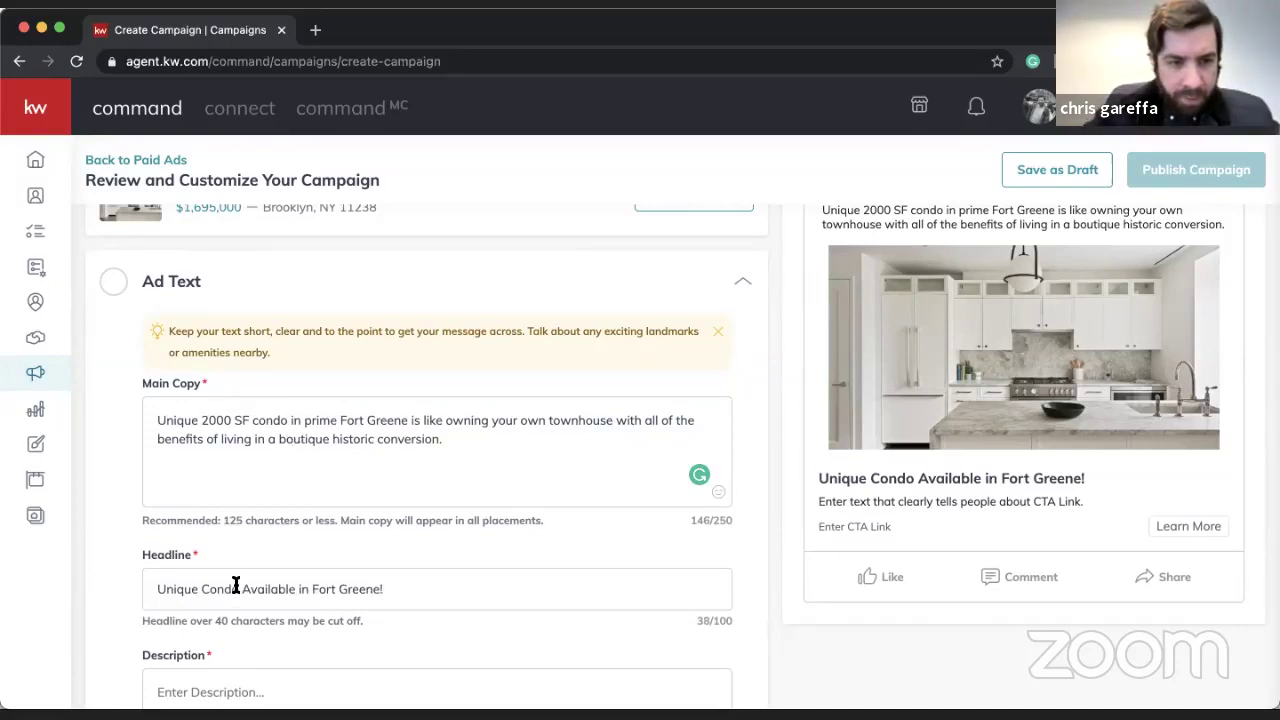
- Replace the headline with 'Own A Piece of History in Fort Greene!'
left_click_drag(239, 588, 133, 585)
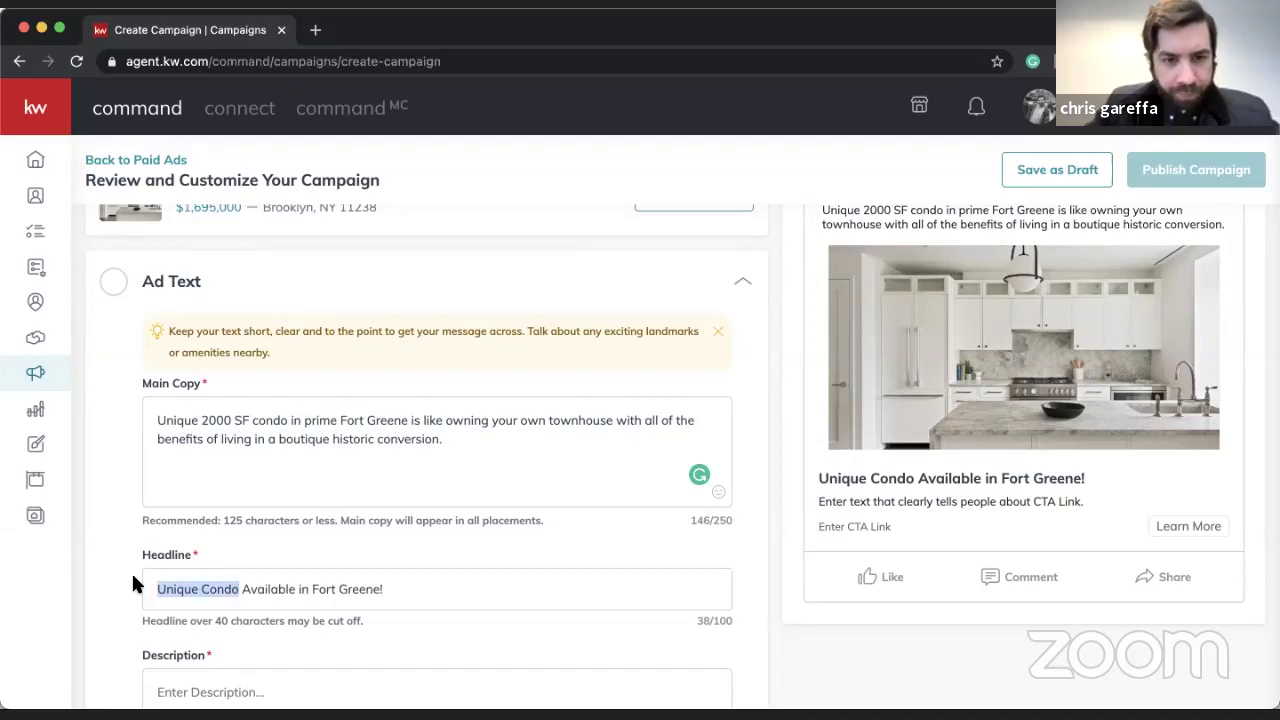
type("Hust")
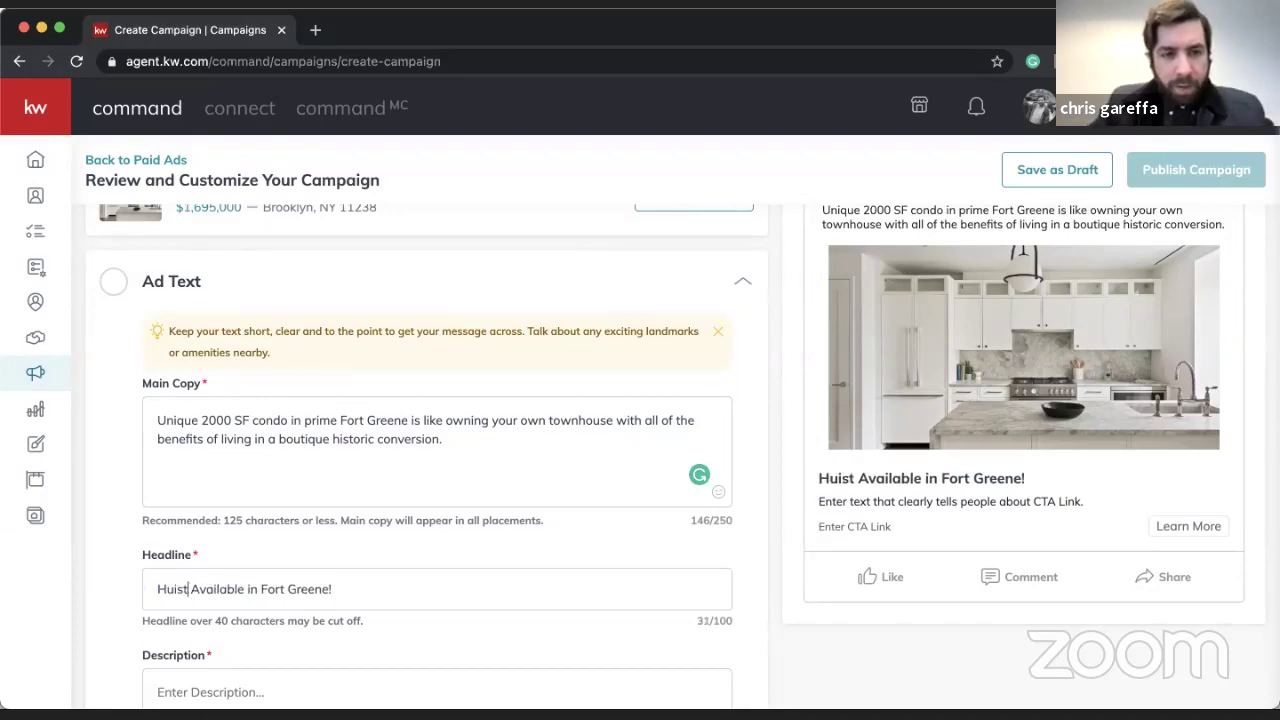
key("BackSpace")
key("BackSpace")
key("BackSpace")
key("BackSpace")
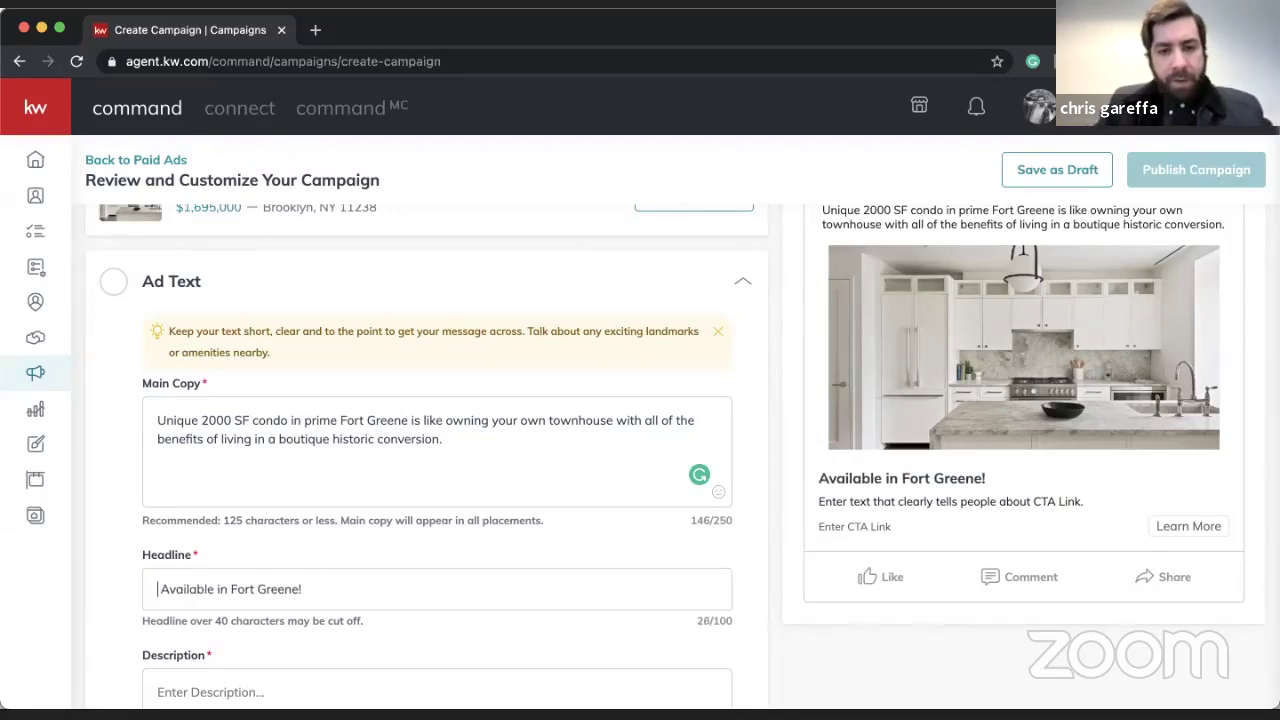
triple_click(184, 591)
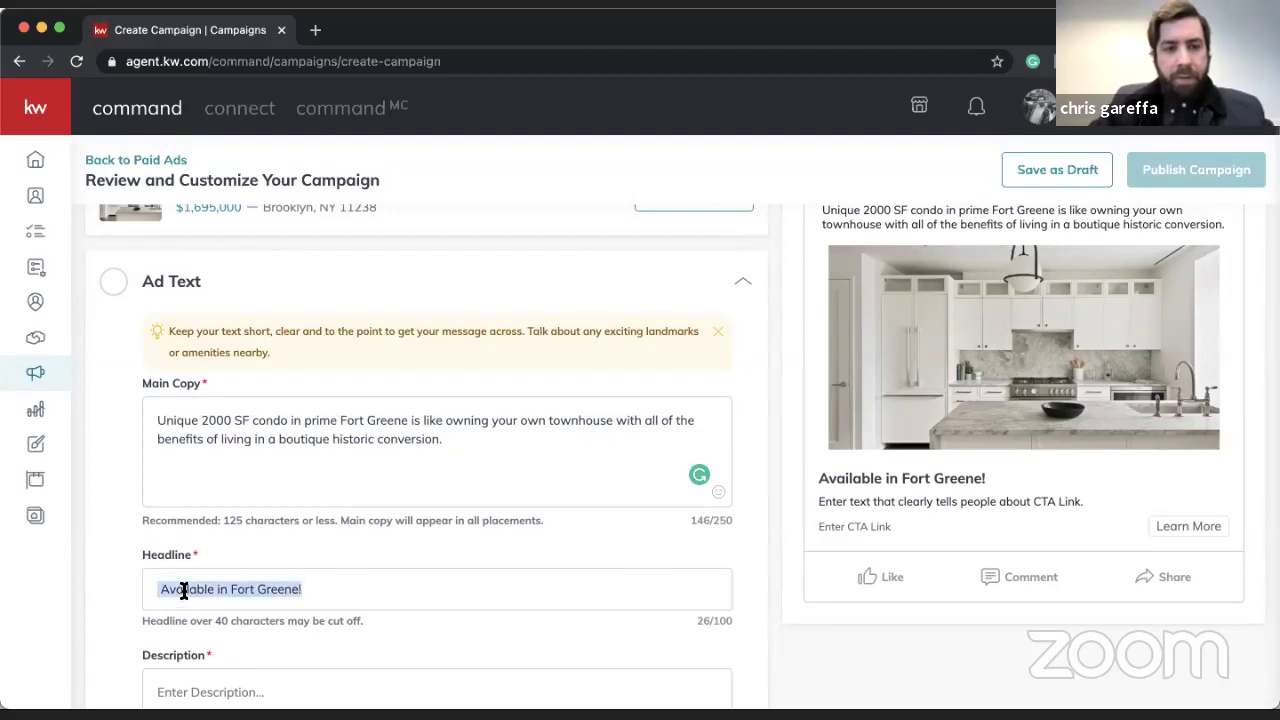
type("Own A Piece of Hts")
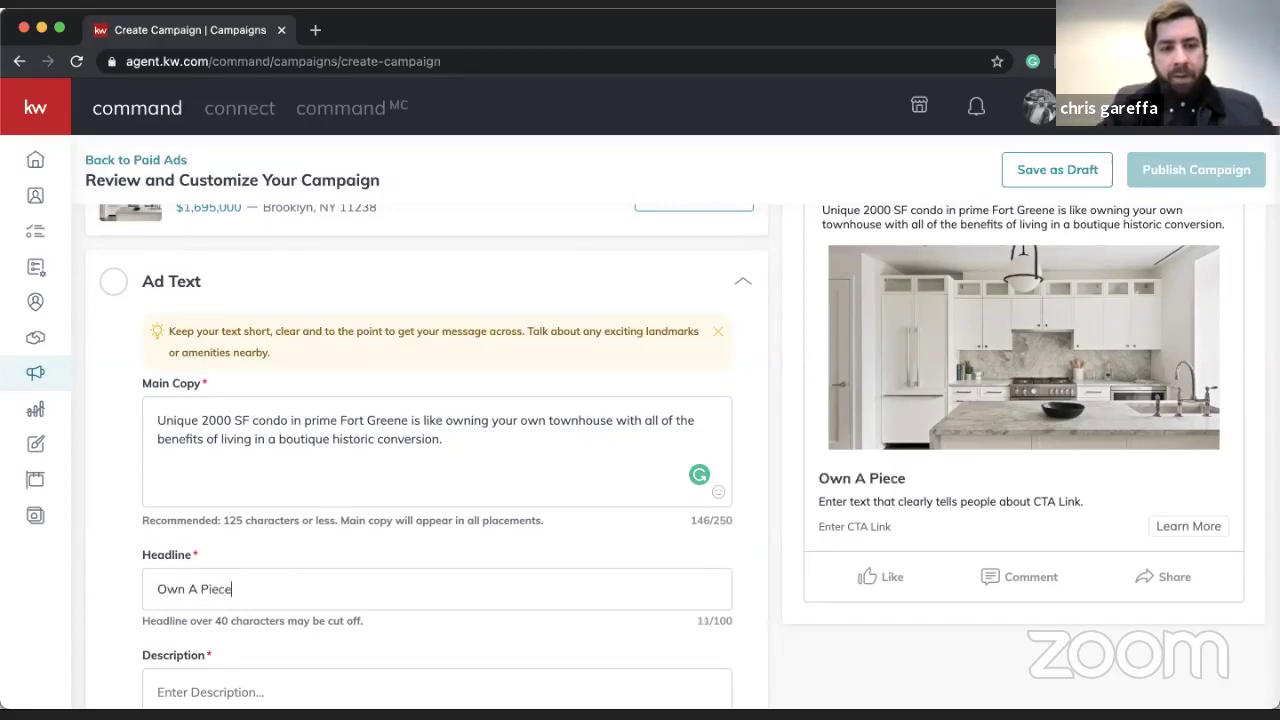
key("BackSpace")
key("BackSpace")
type("isto")
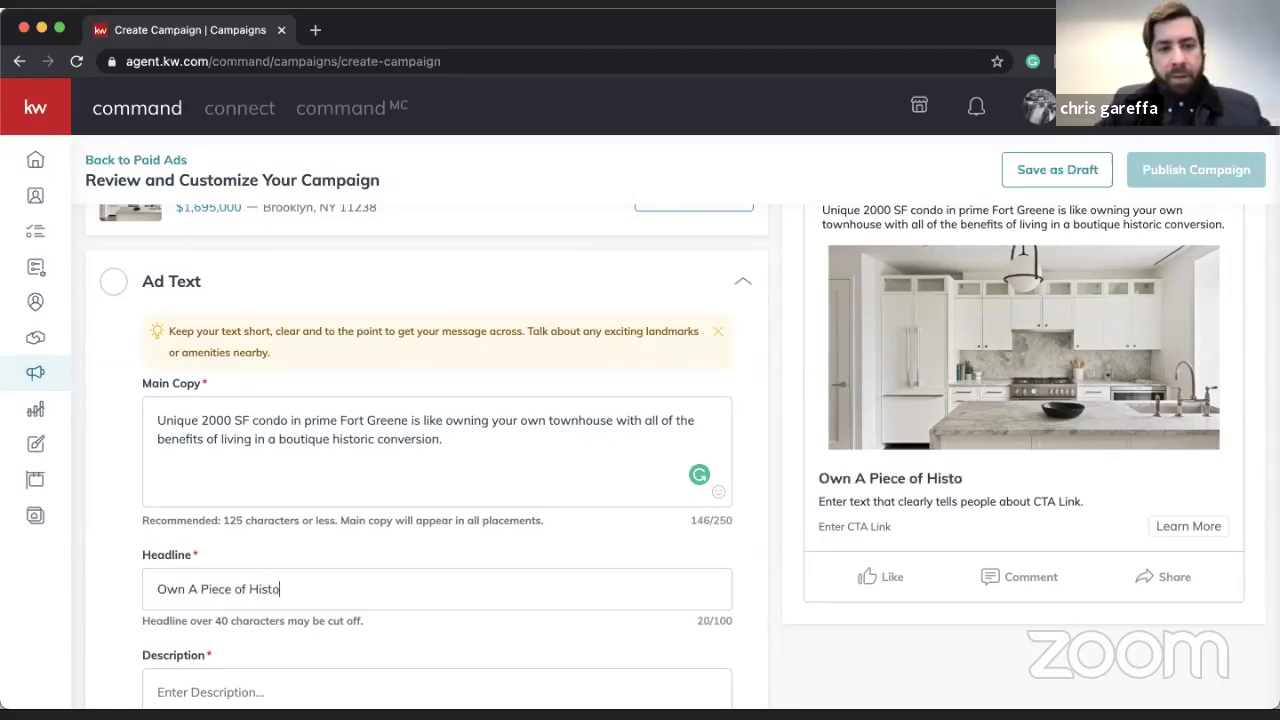
type("ry in Fort Gree")
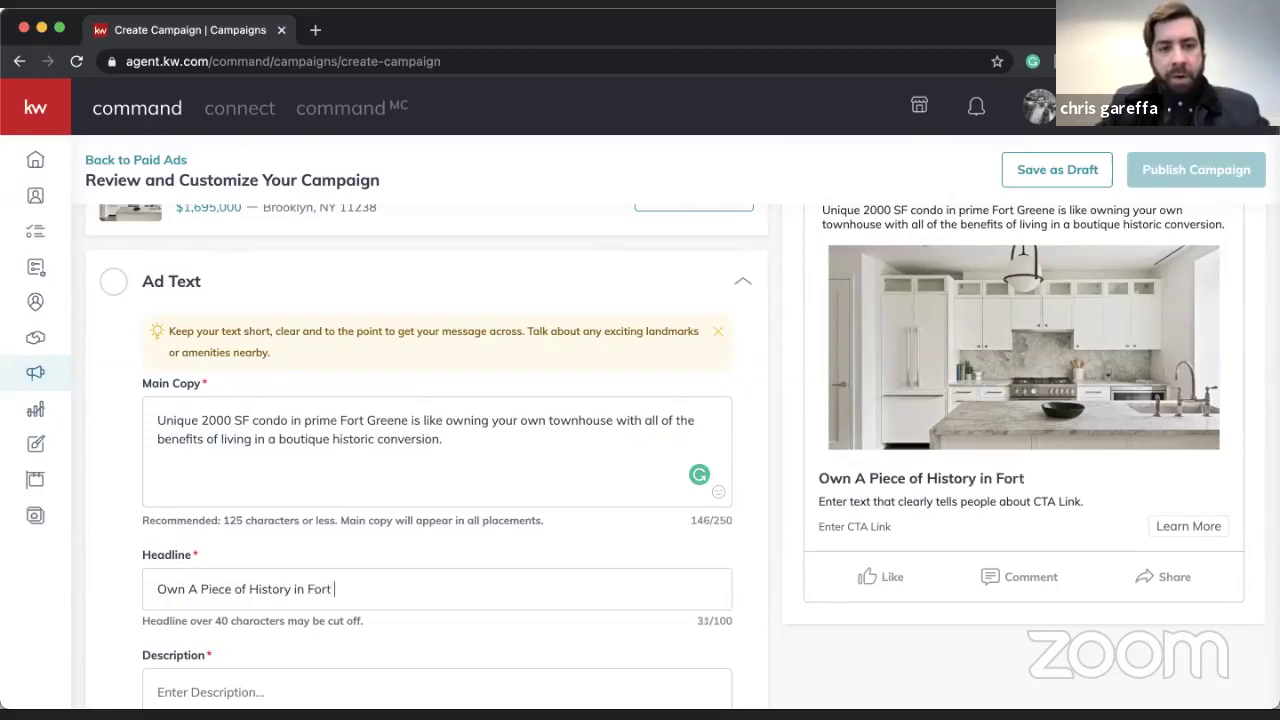
key("BackSpace")
key("BackSpace")
type("een")
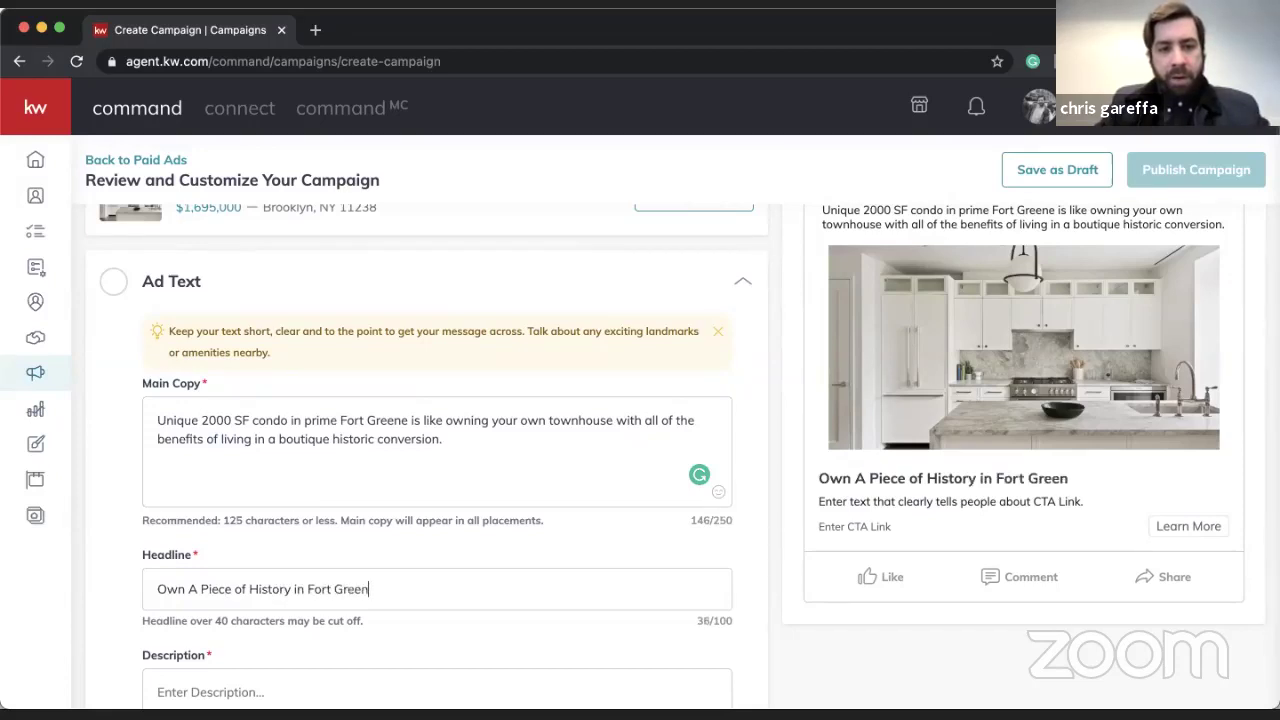
type("e!")
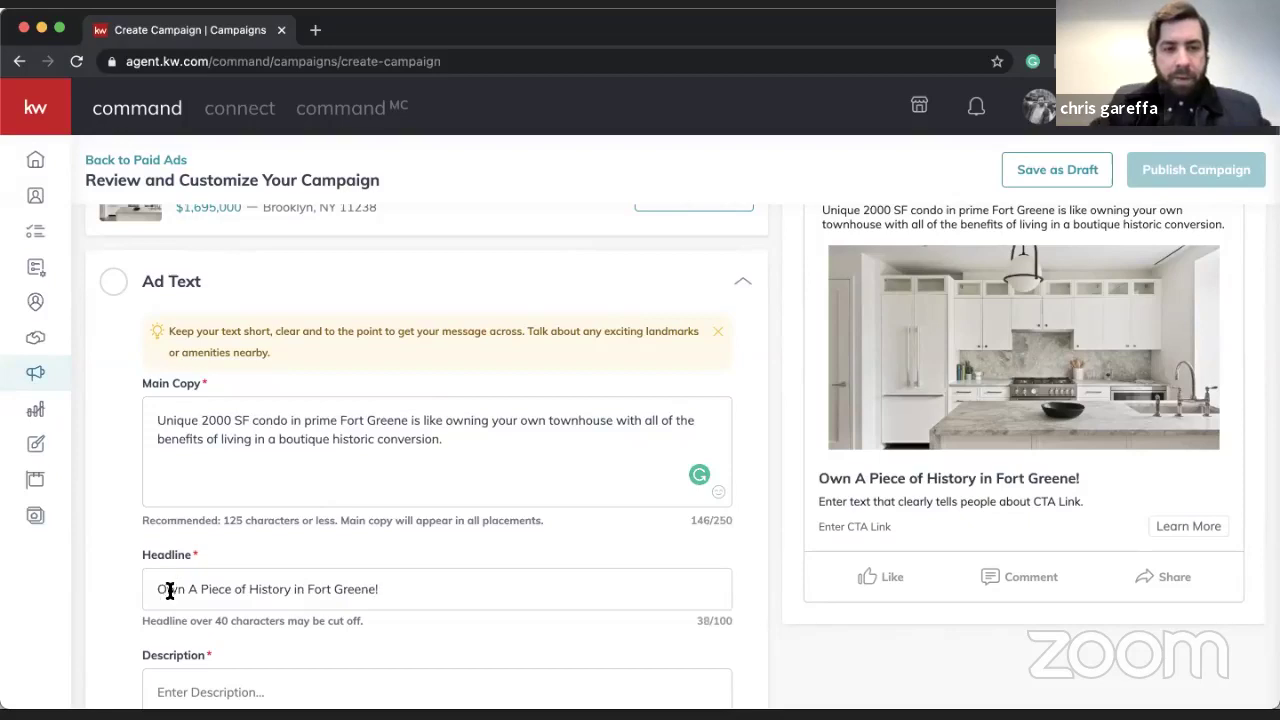
- Prefix the headline with 'Want to', lowercase 'own', and end it with '?'
left_click(159, 588)
type("Want to")
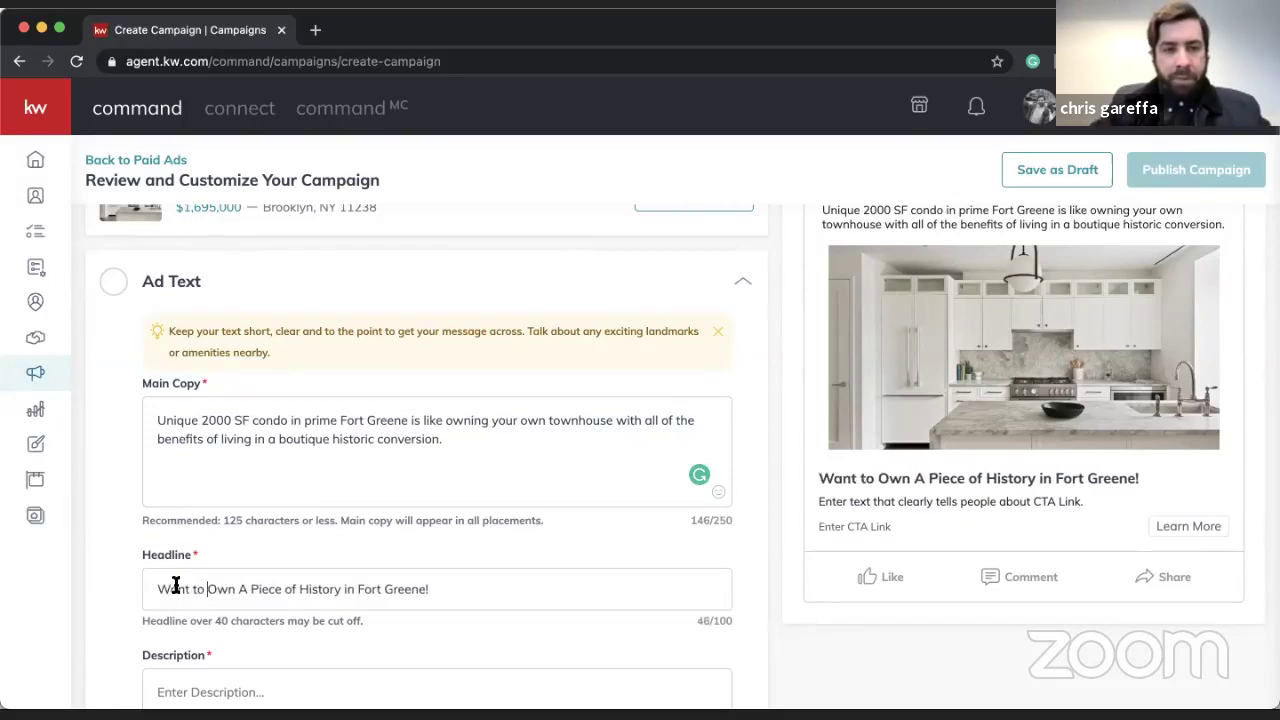
key("BackSpace")
type("o")
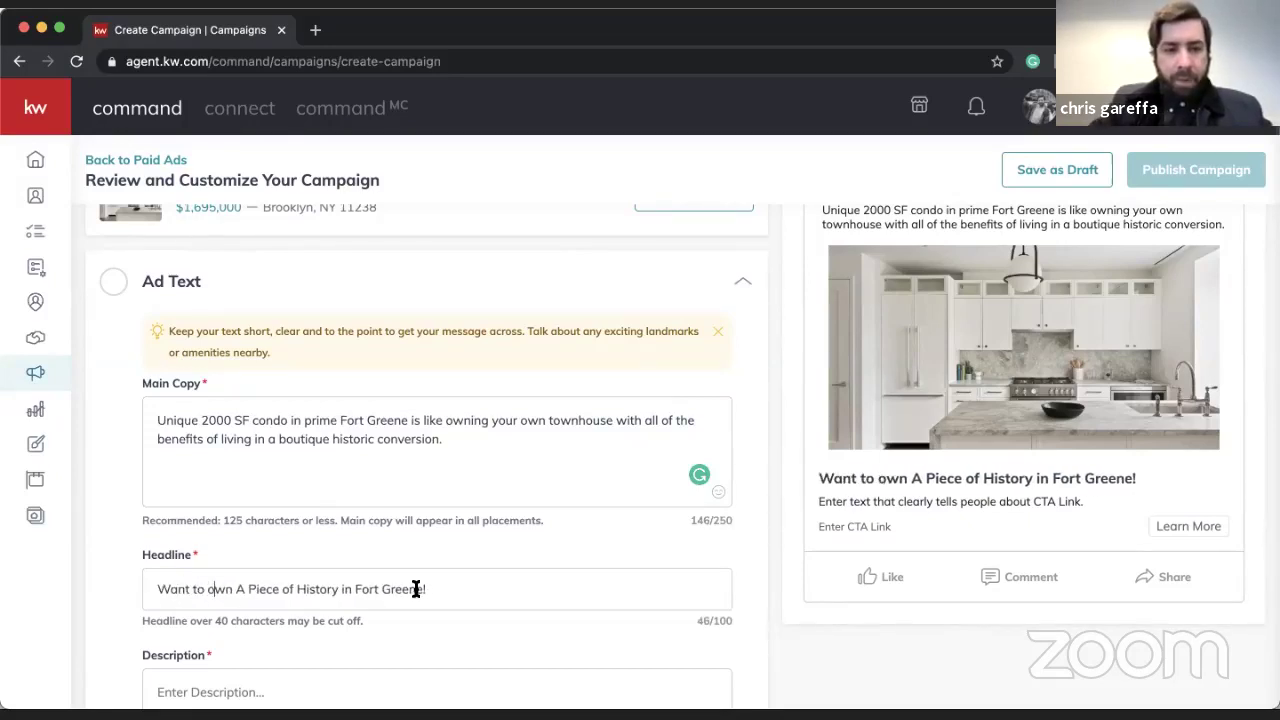
left_click(455, 589)
key("BackSpace")
type("?")
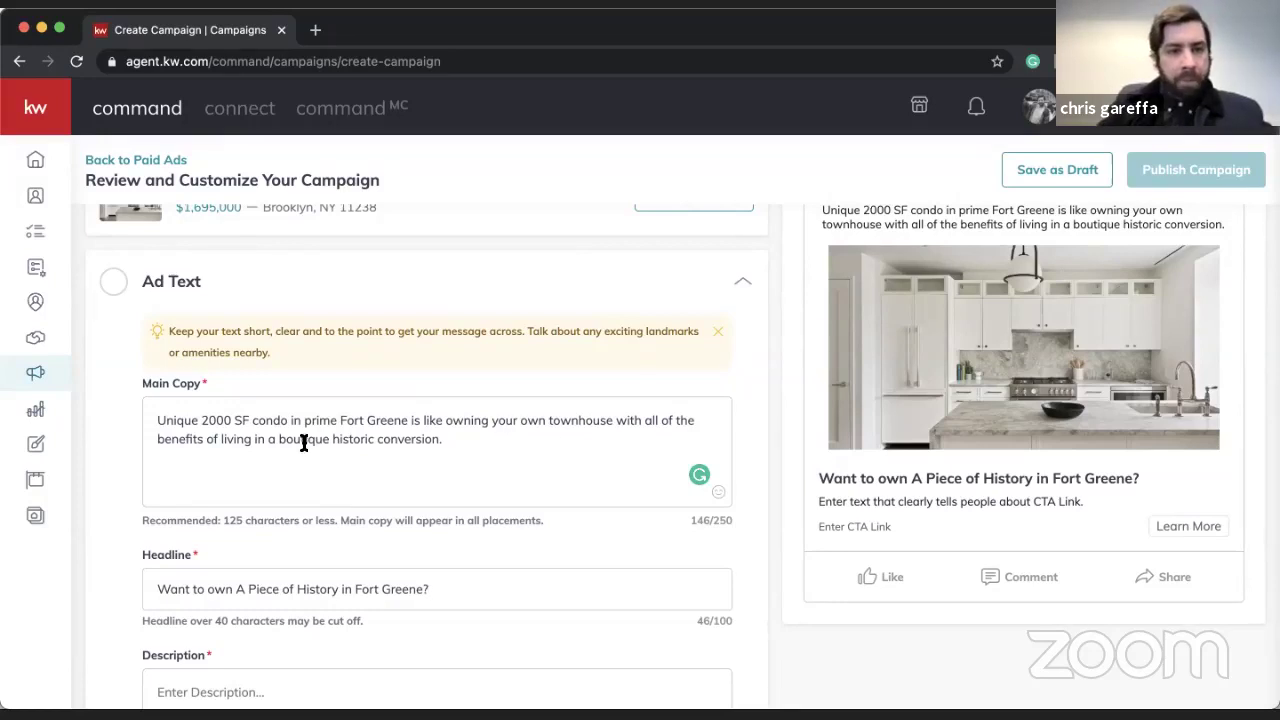
- Remove 'Unique ' and the space in '2000 SF', then append 'Click learn more for more details.'
left_click_drag(459, 438, 600, 420)
left_click(601, 424)
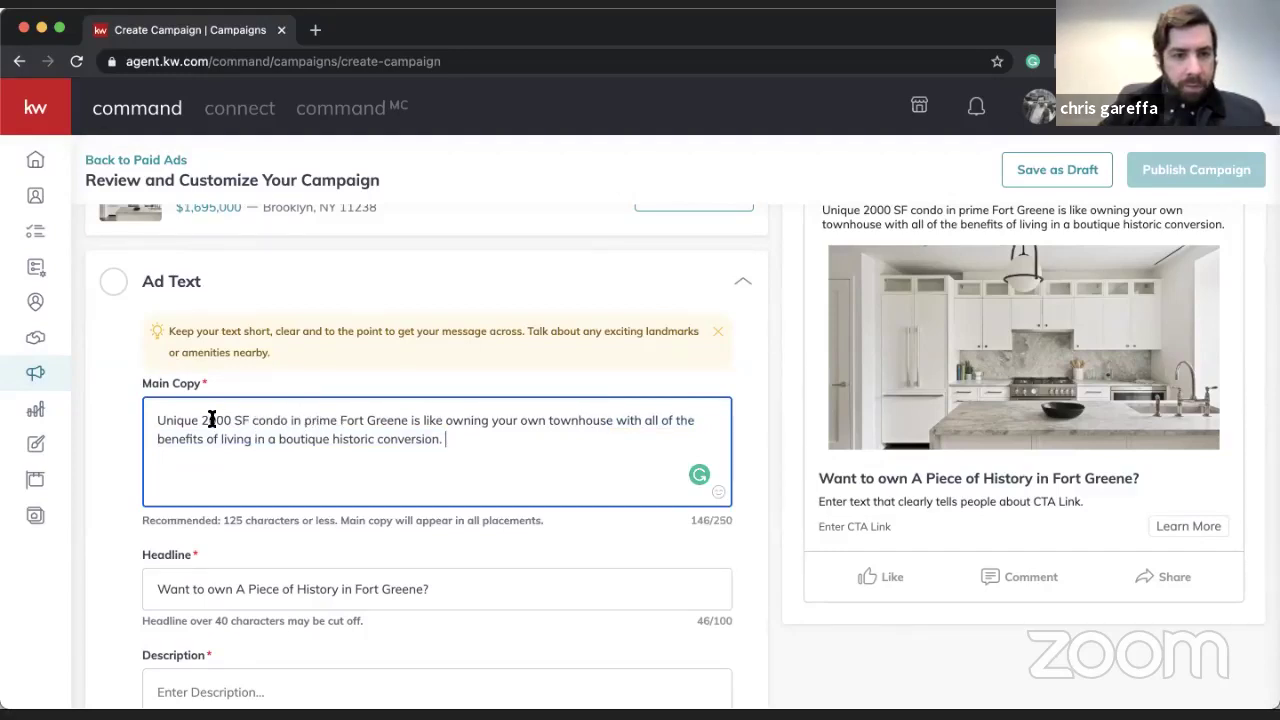
key("BackSpace")
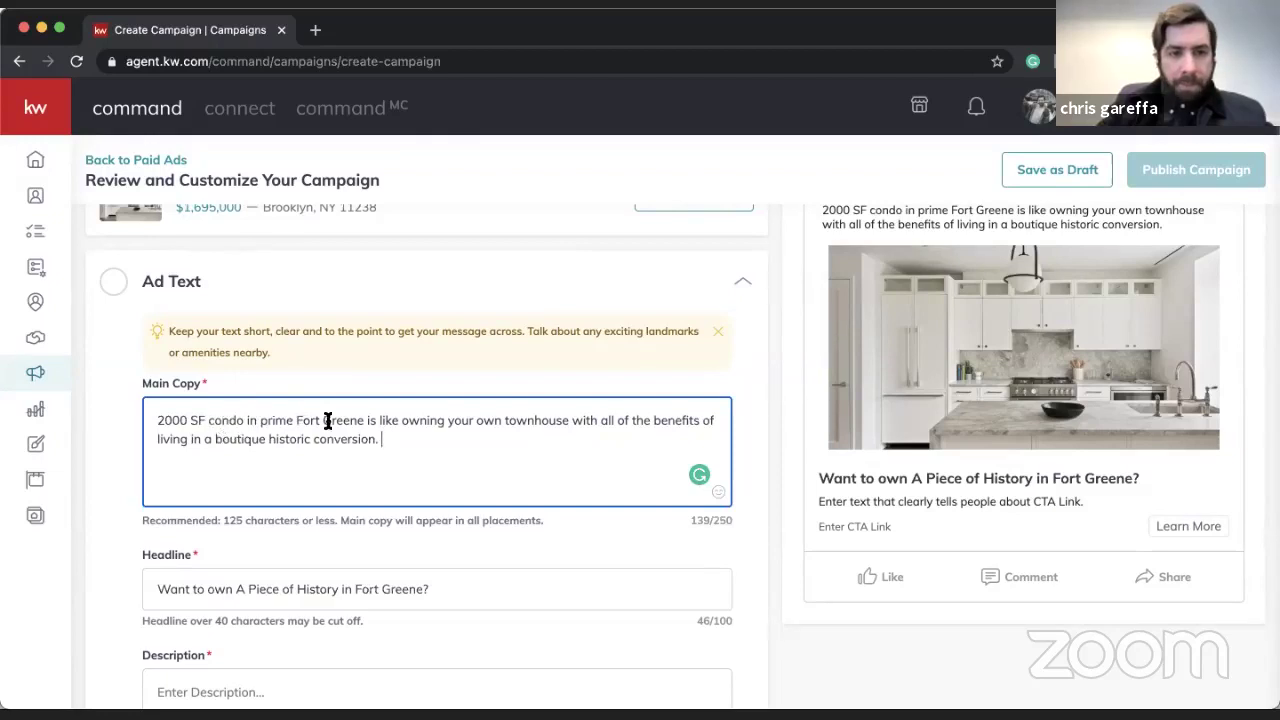
key("BackSpace")
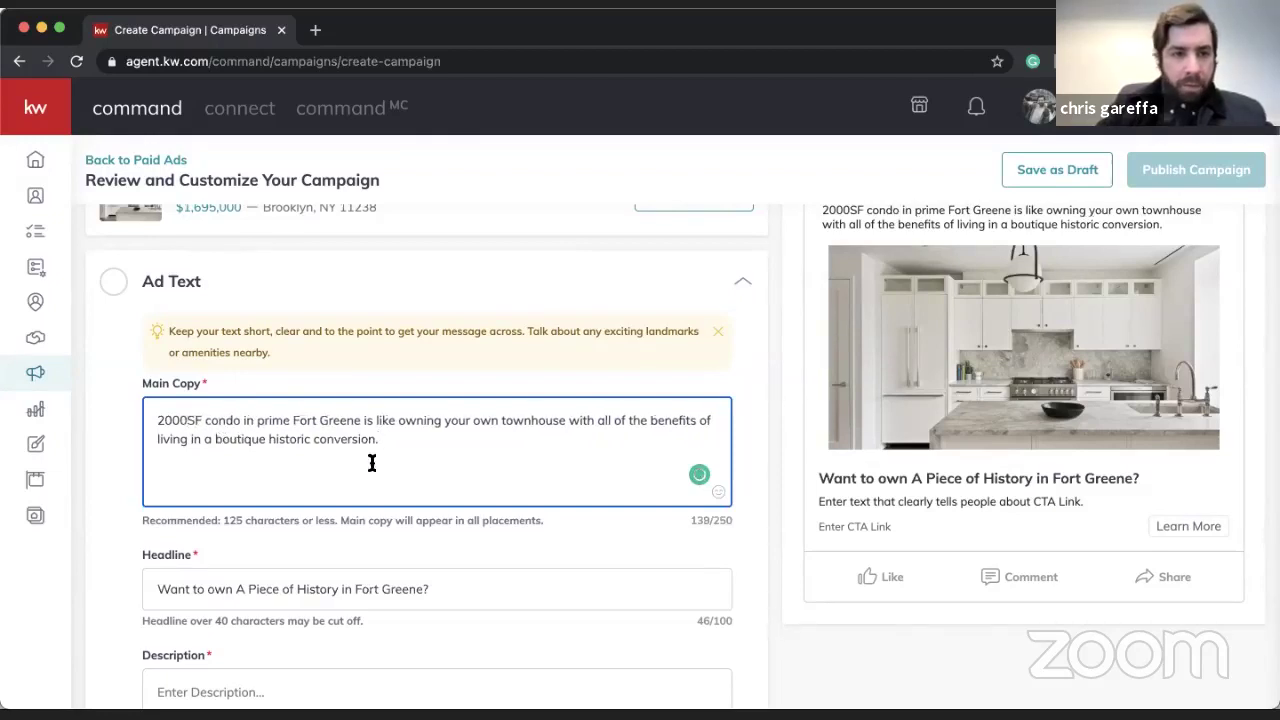
left_click(404, 437)
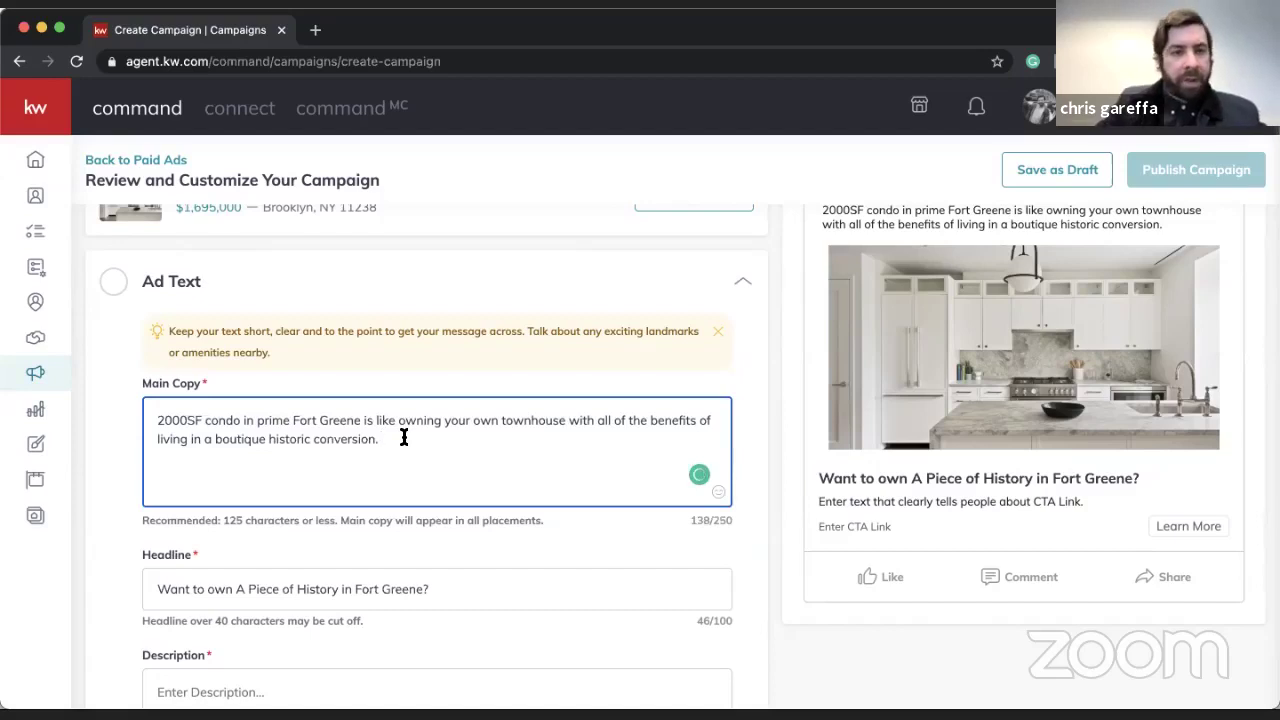
type("Clic")
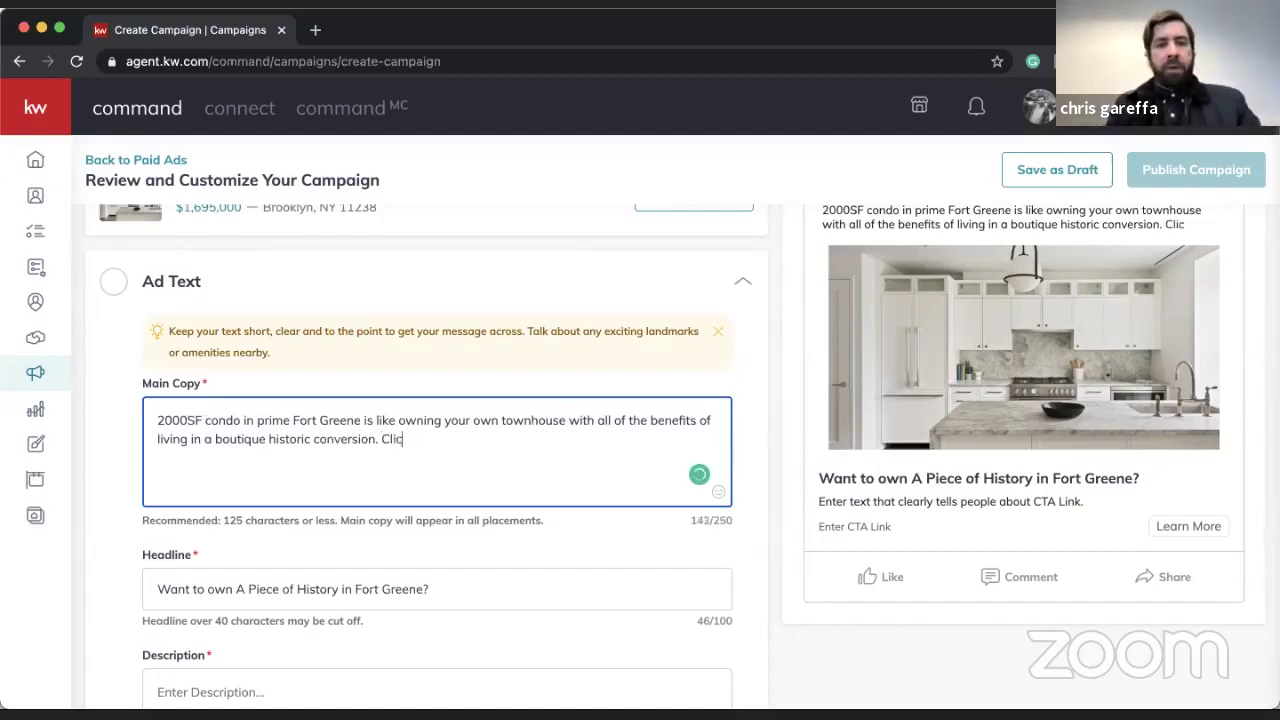
type("k learn more for ")
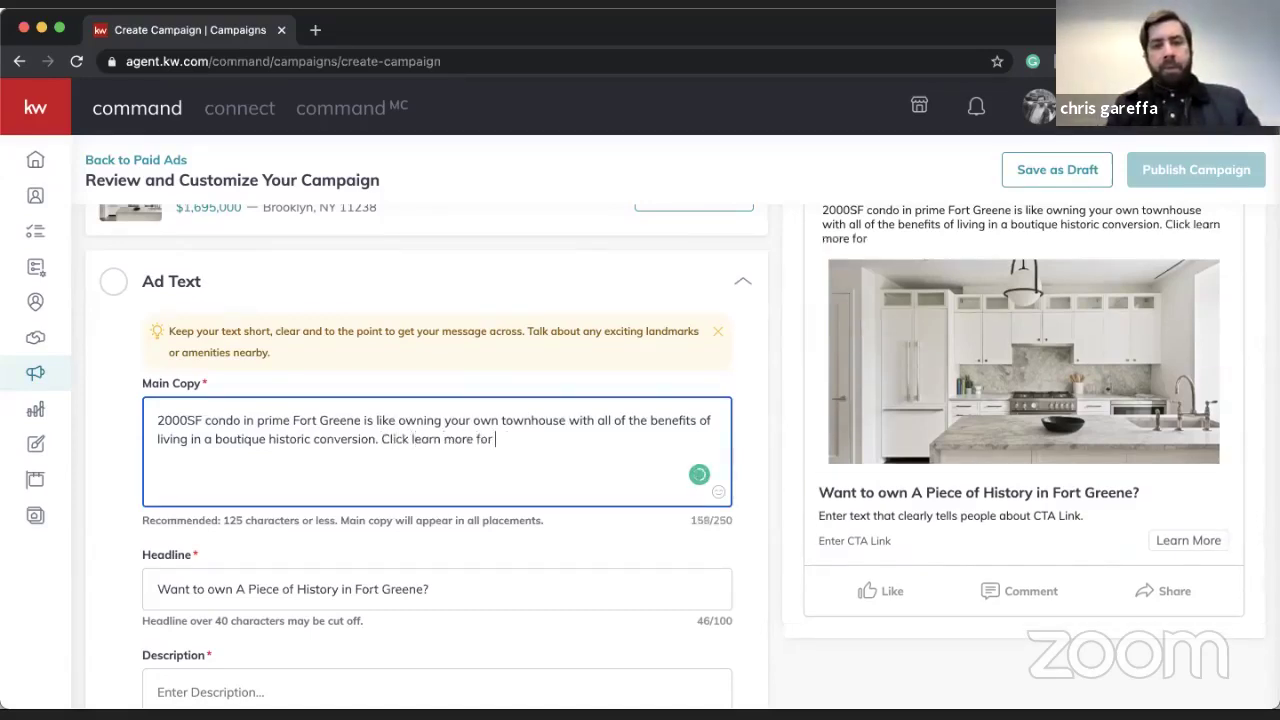
type("more details.")
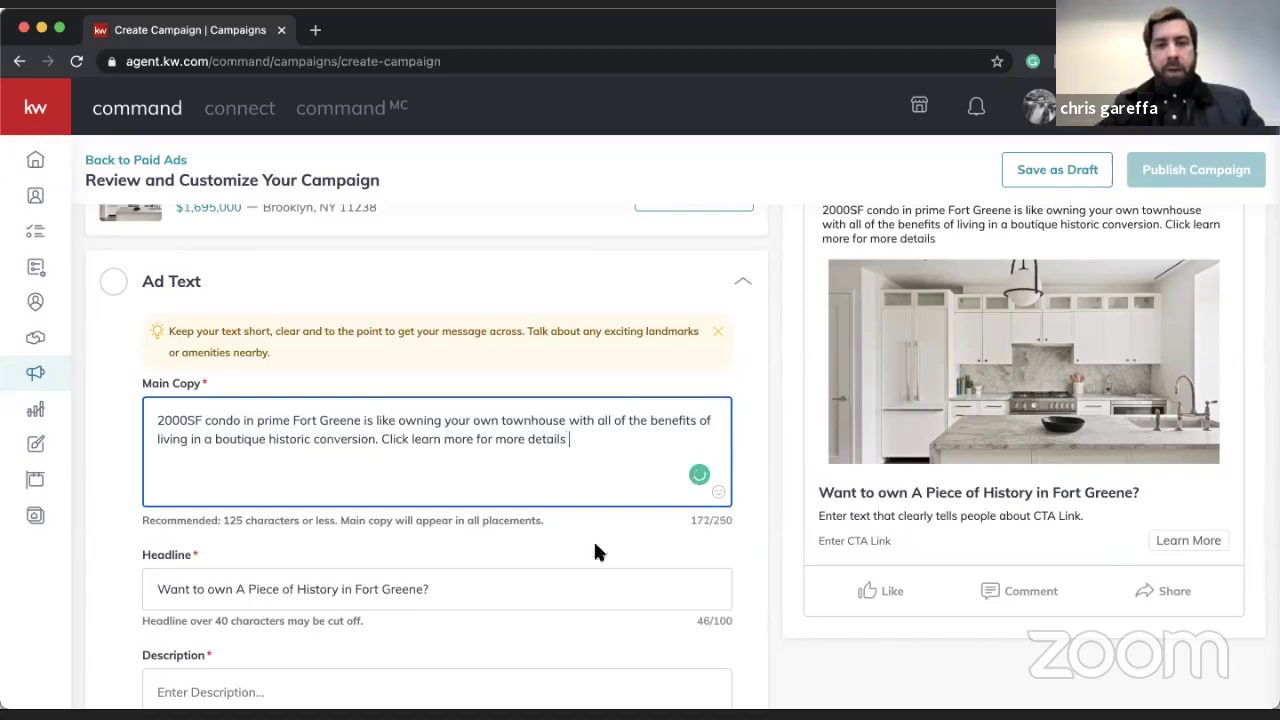
- Insert the pointing-down 👇 emoji at the end of the main copy
left_click(718, 492)
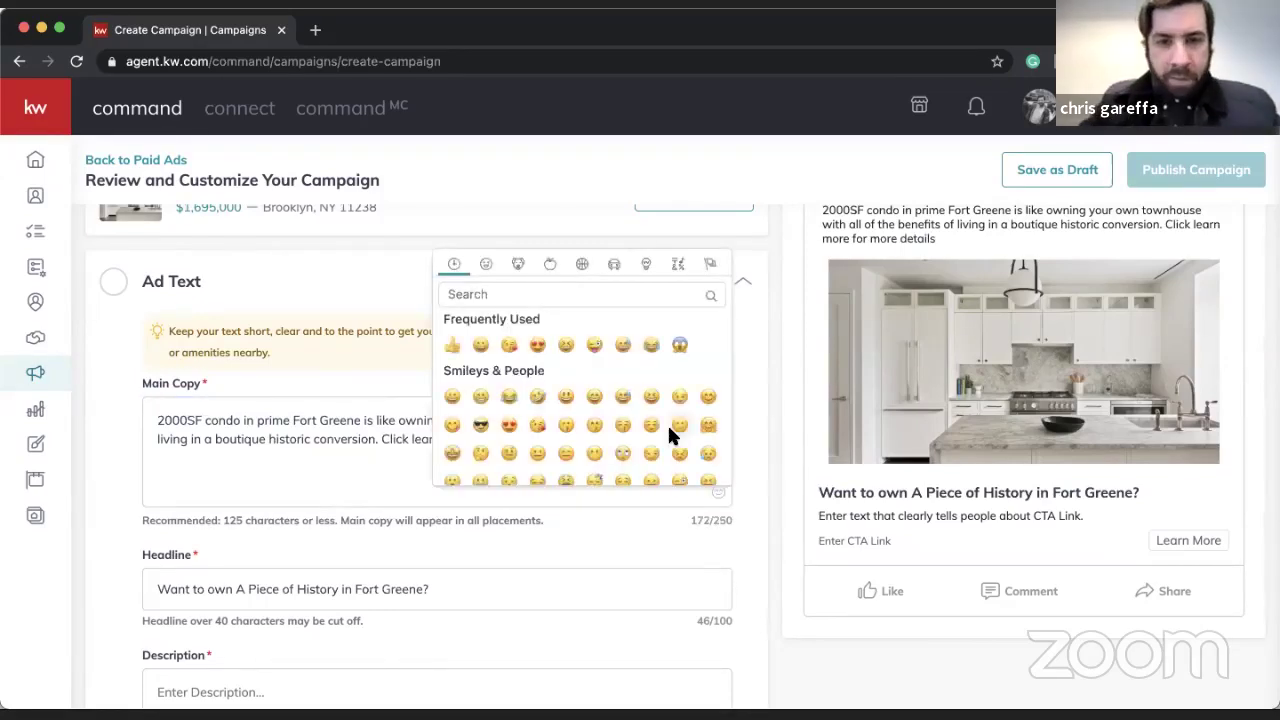
scroll(669, 420, "down", 6)
scroll(670, 410, "down", 5)
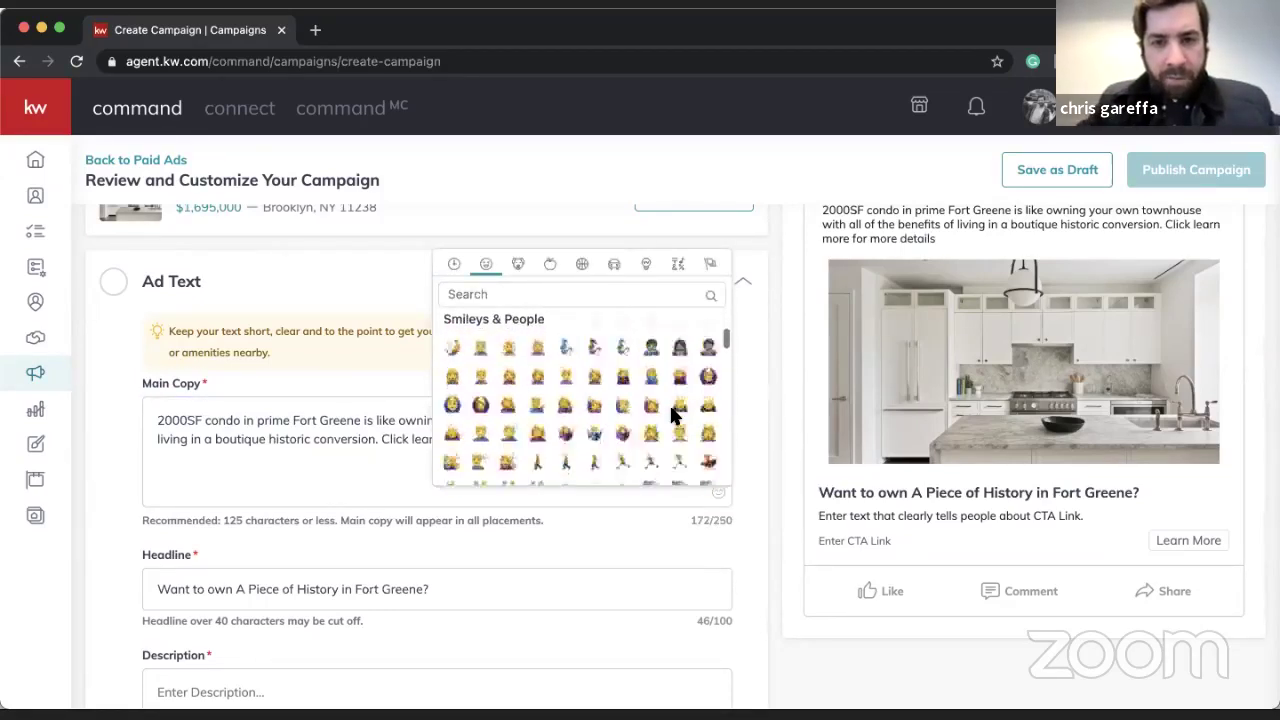
scroll(669, 403, "down", 2)
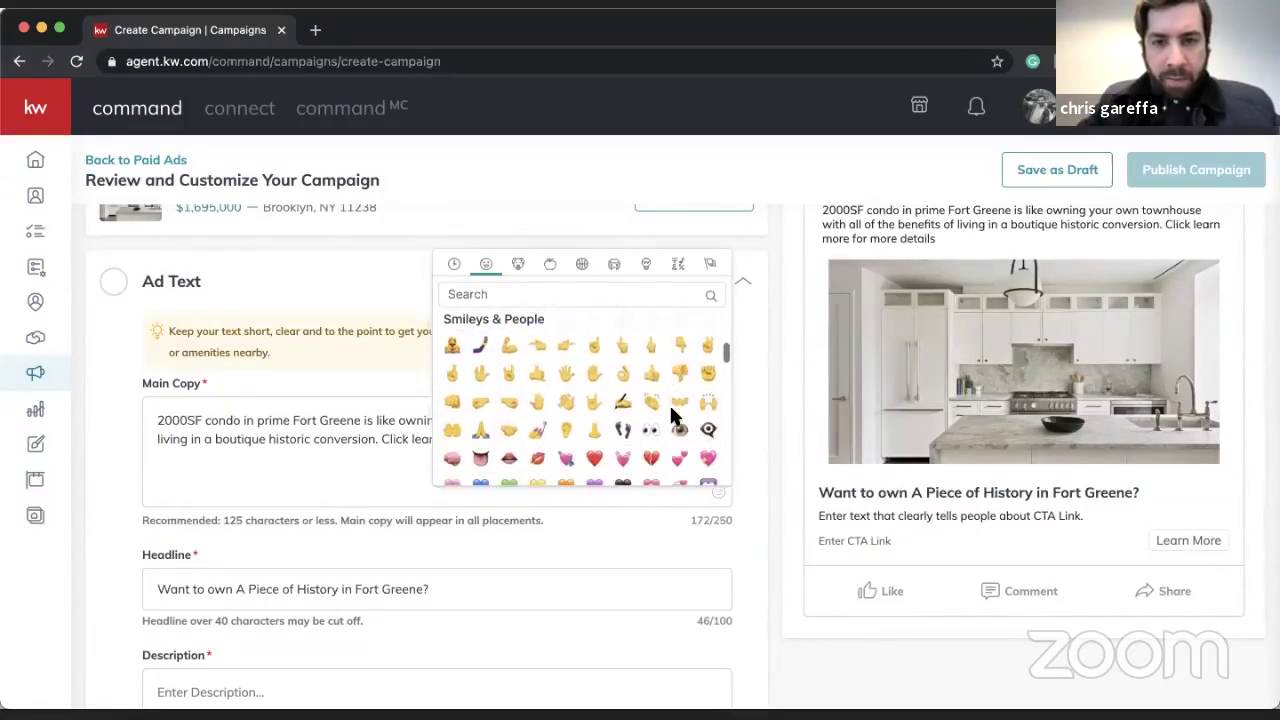
left_click(677, 331)
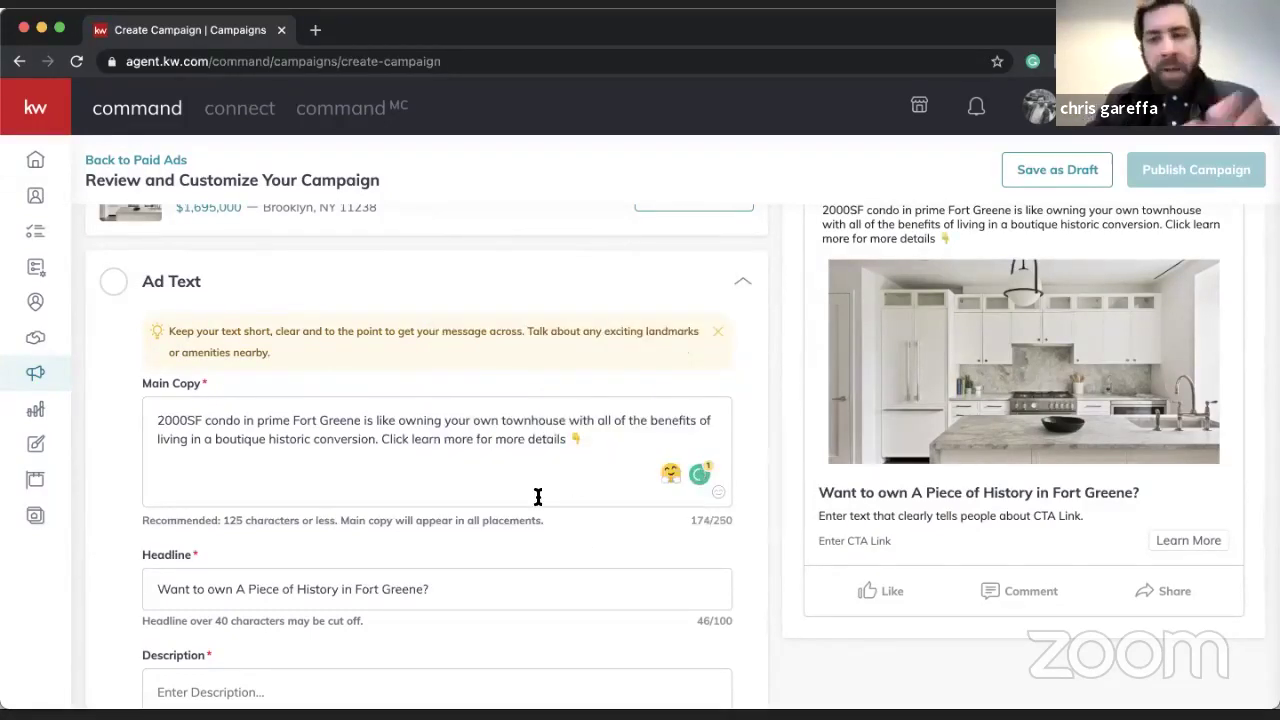
- Retype the P of 'Piece' and capitalize 'Own' in the headline
scroll(823, 517, "up", 3)
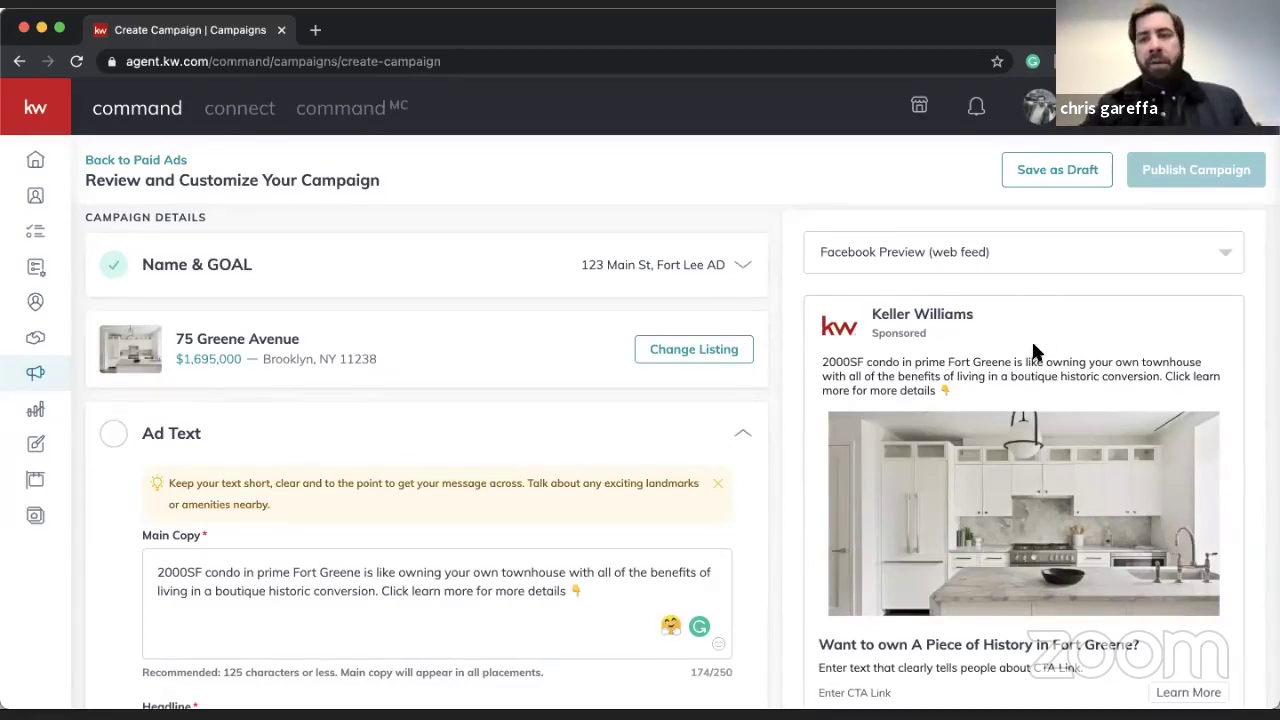
scroll(628, 420, "down", 3)
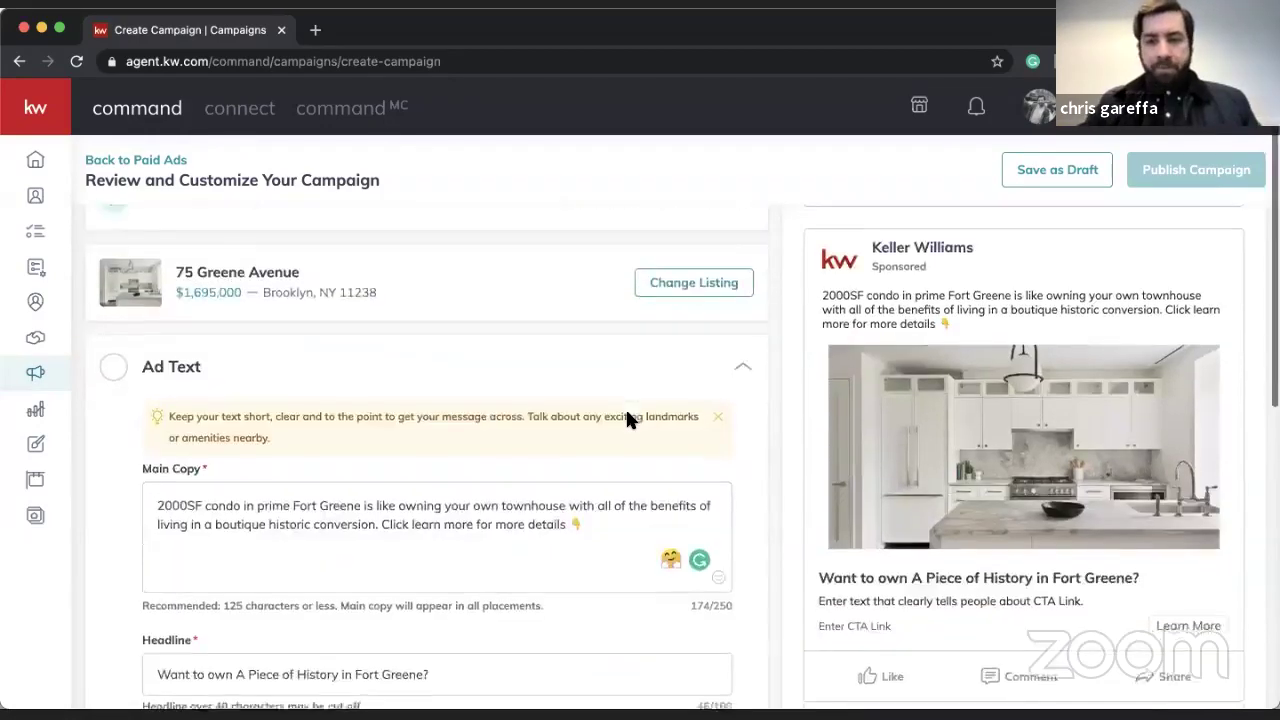
left_click(252, 580)
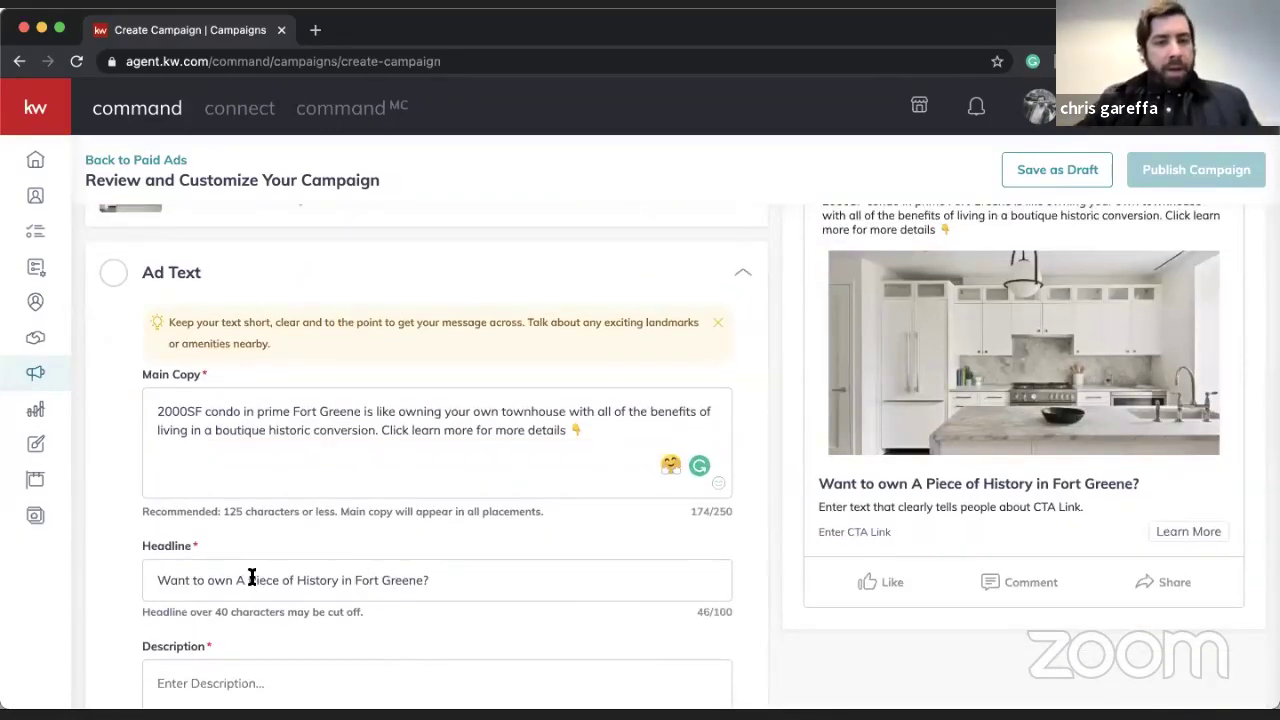
key("BackSpace")
type("p")
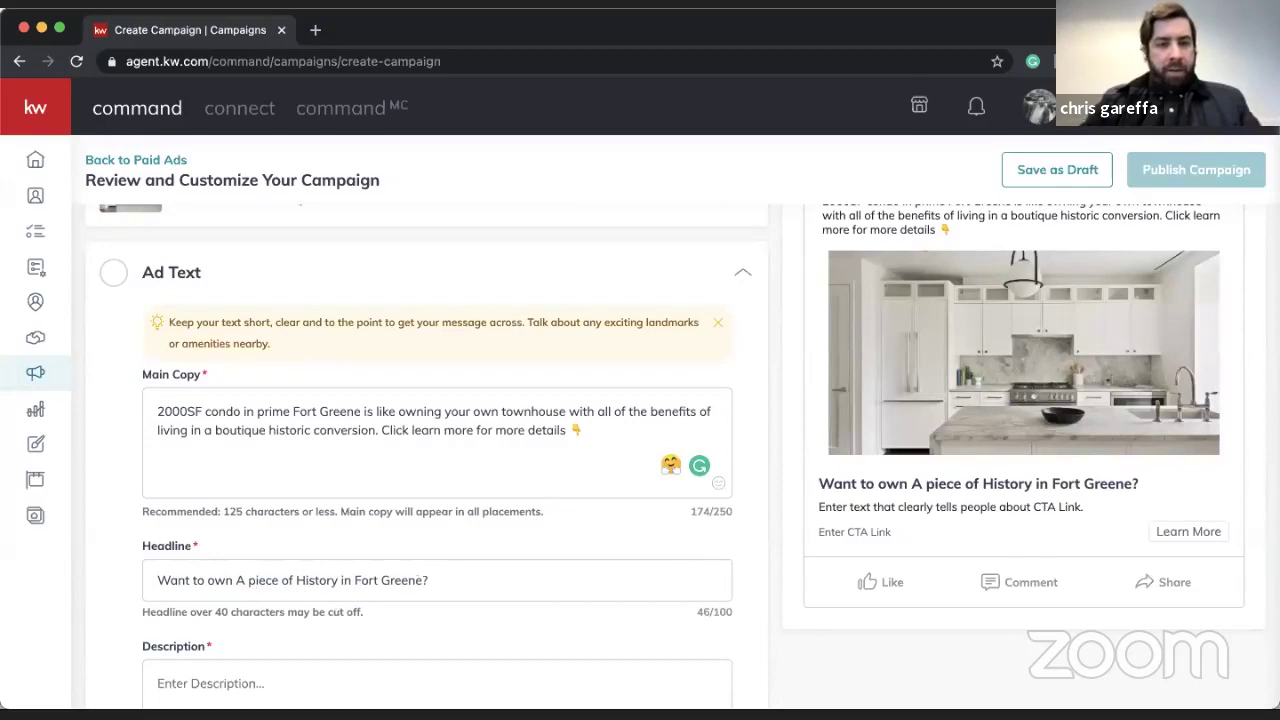
key("BackSpace")
type("P")
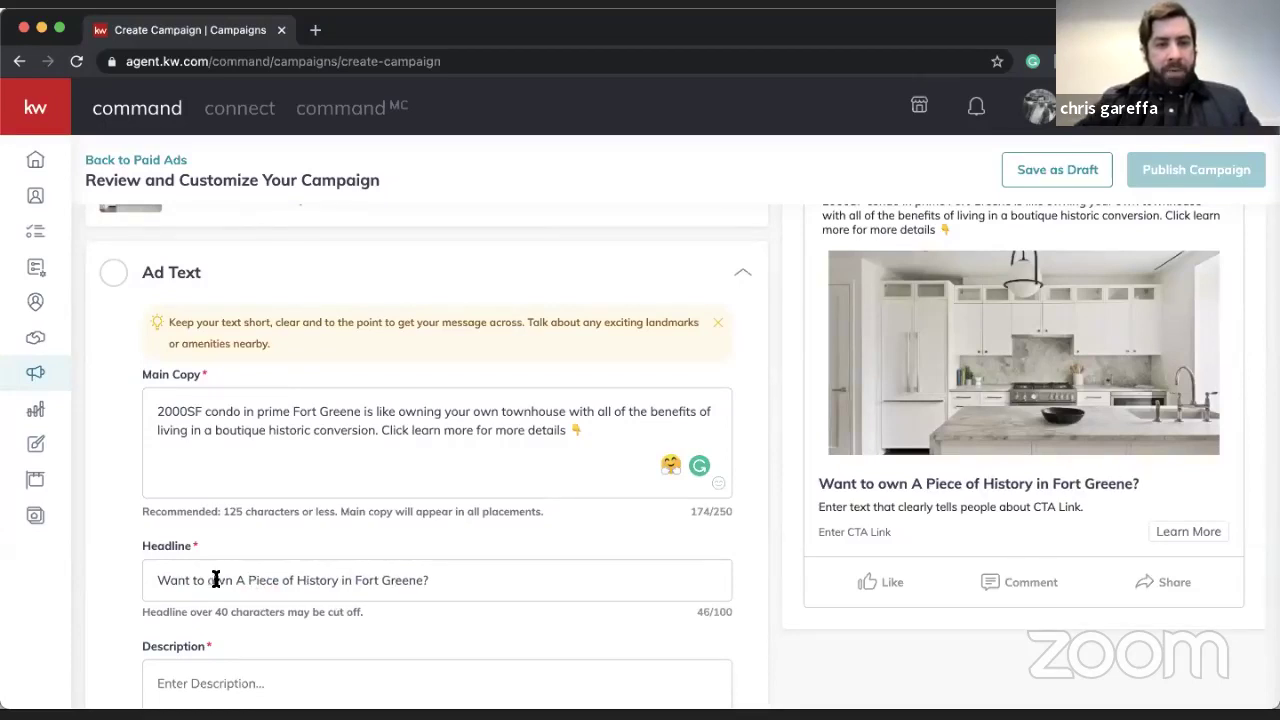
left_click(215, 580)
key("BackSpace")
type("O")
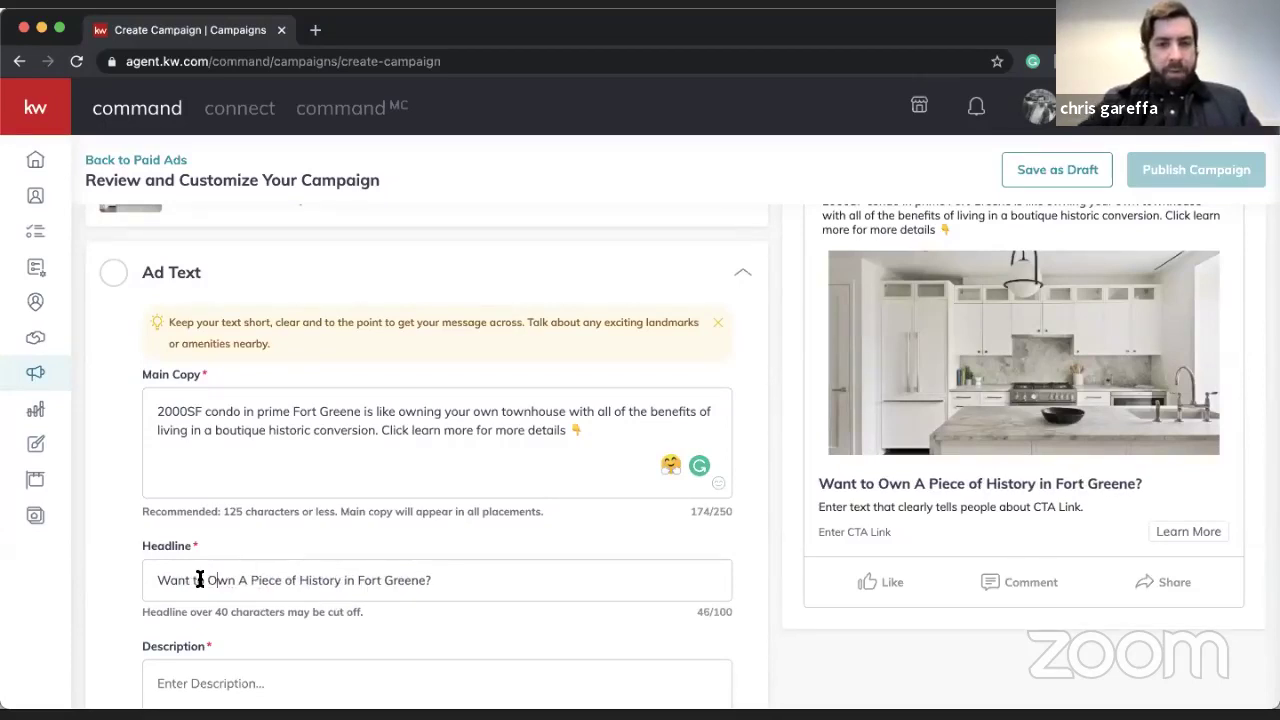
- Capitalize 'To' and 'In' so the headline is in title case
left_click(200, 580)
key("BackSpace")
type("T")
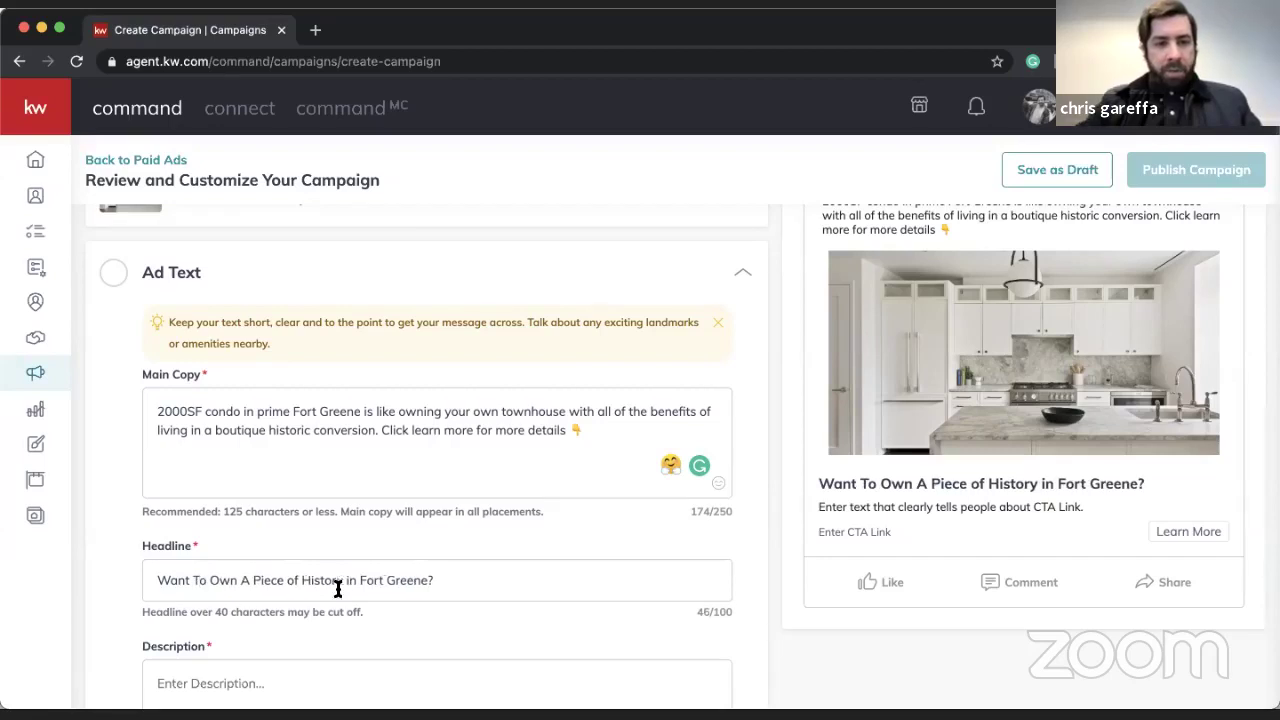
left_click(350, 584)
key("BackSpace")
type("I")
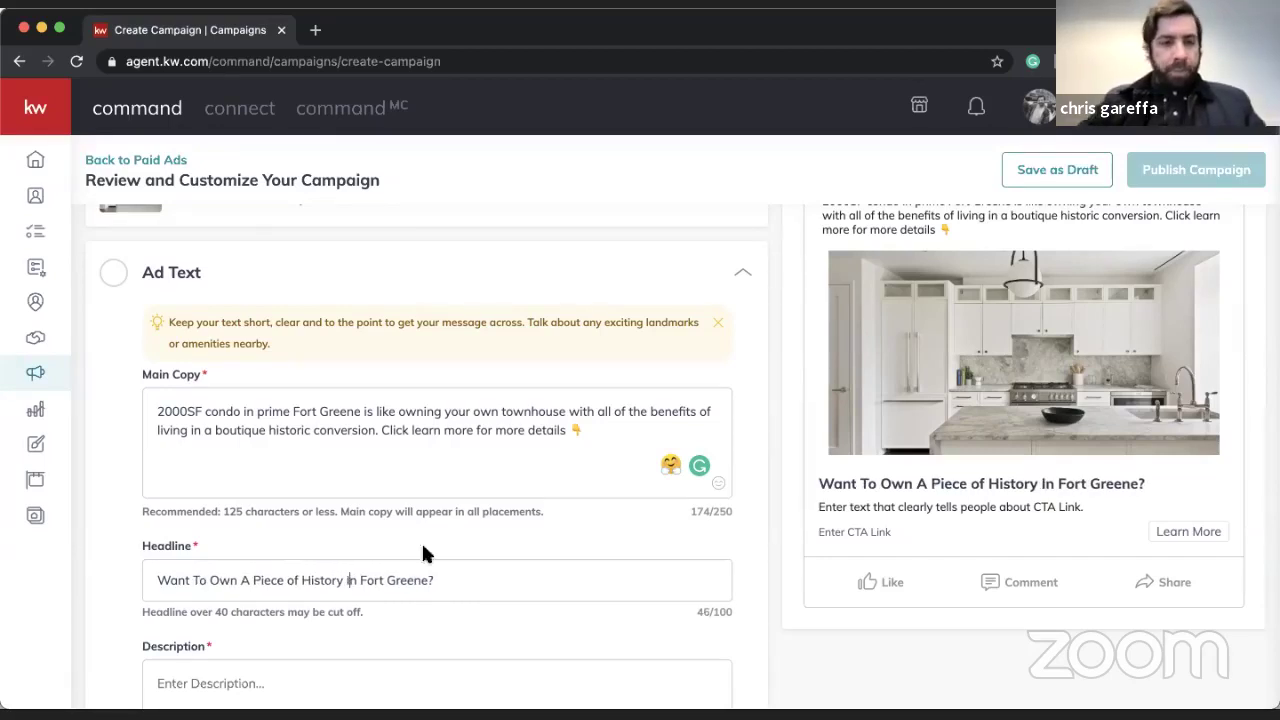
- Scroll down to the Description field and place the caret in it
left_click(496, 445)
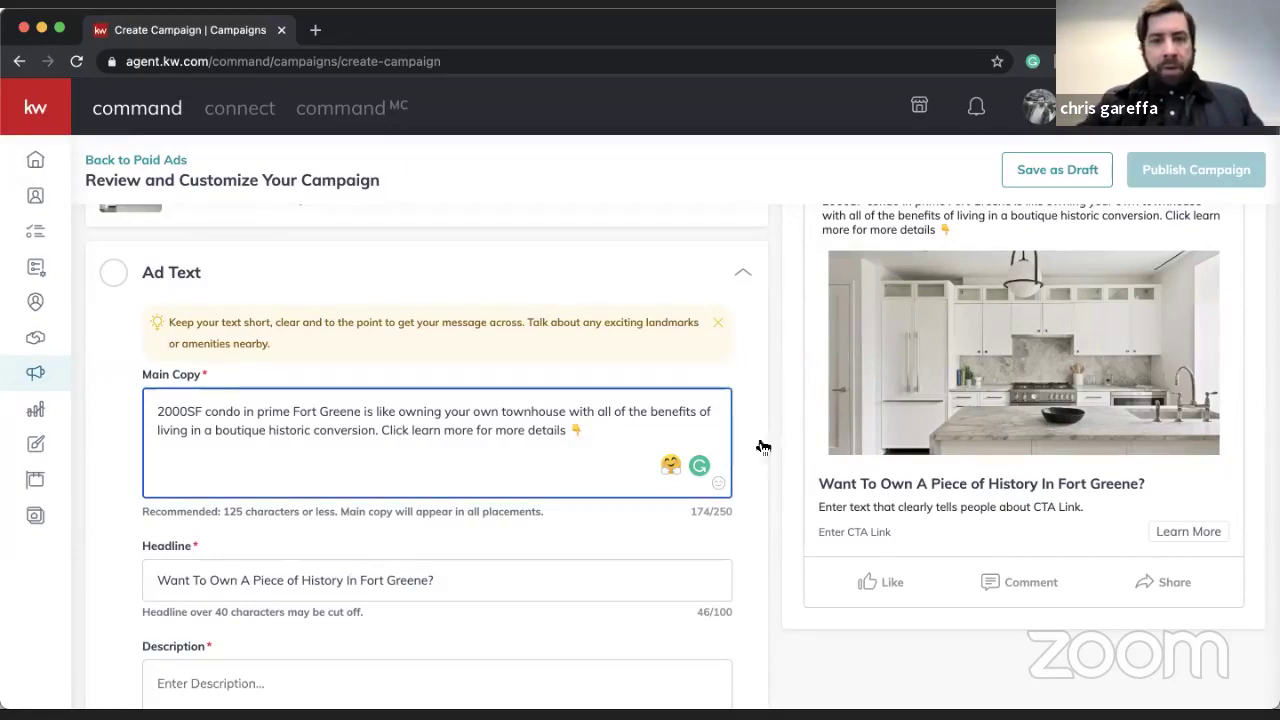
scroll(714, 600, "down", 2)
left_click(328, 600)
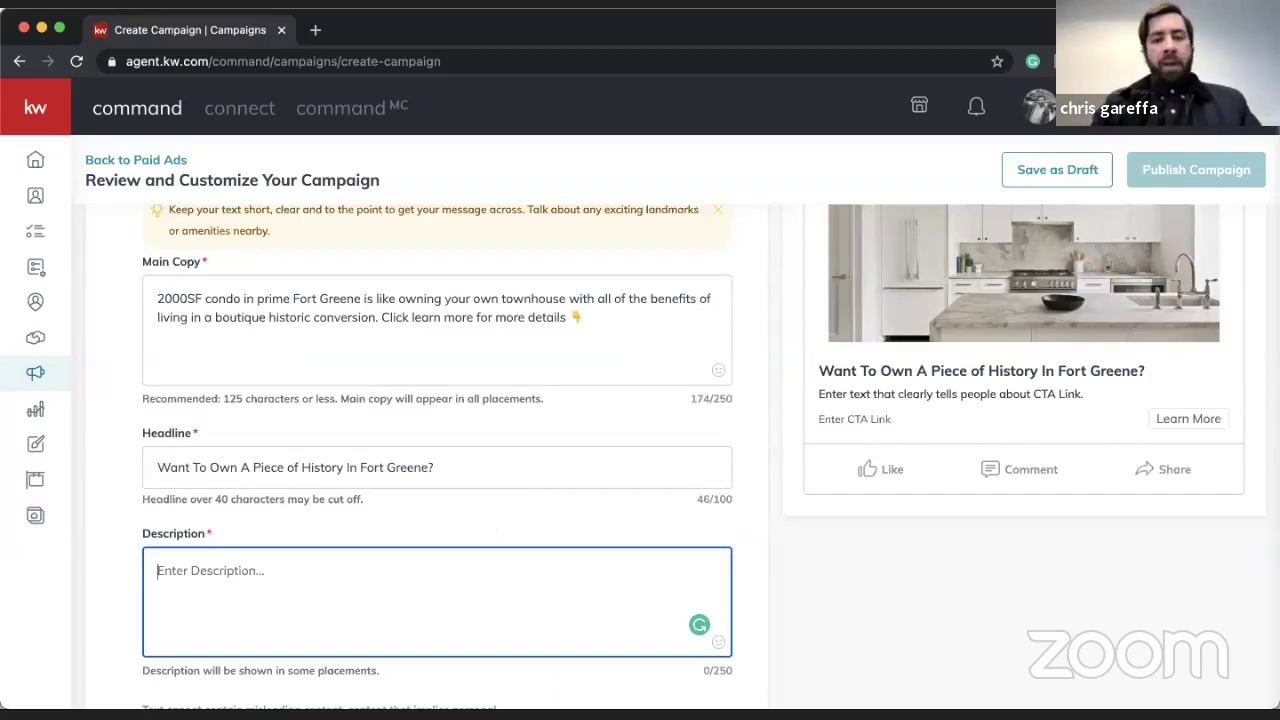
- Type the description 'Click learn more for more details and images!'
type("Click ")
type("lean more")
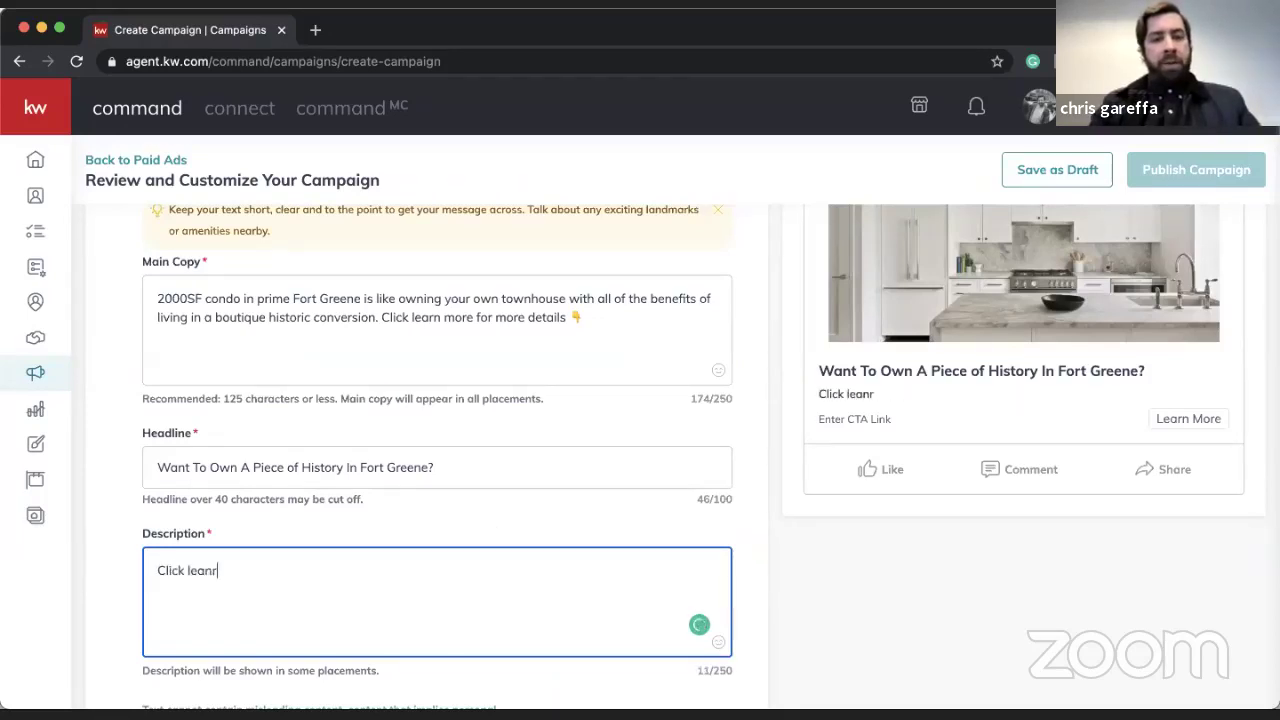
key("BackSpace")
key("BackSpace")
key("BackSpace")
key("BackSpace")
key("BackSpace")
key("BackSpace")
key("BackSpace")
type("r")
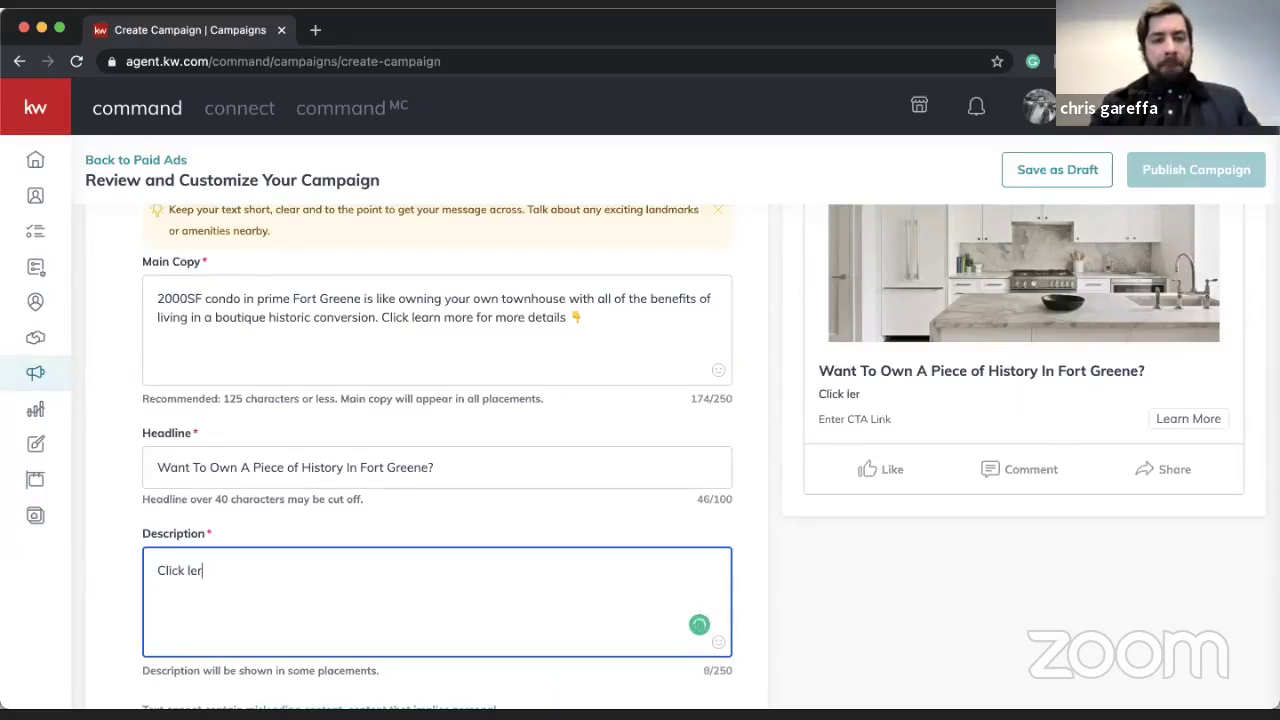
type("rn more for more ")
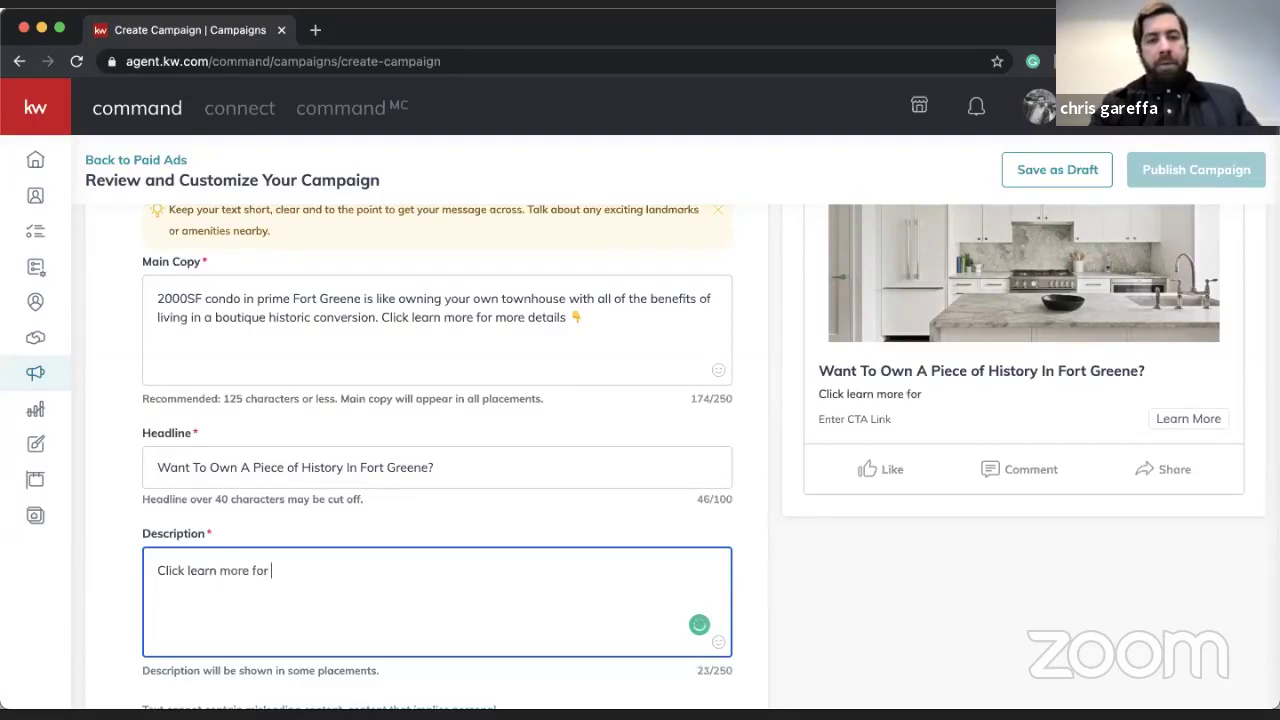
type("detials an")
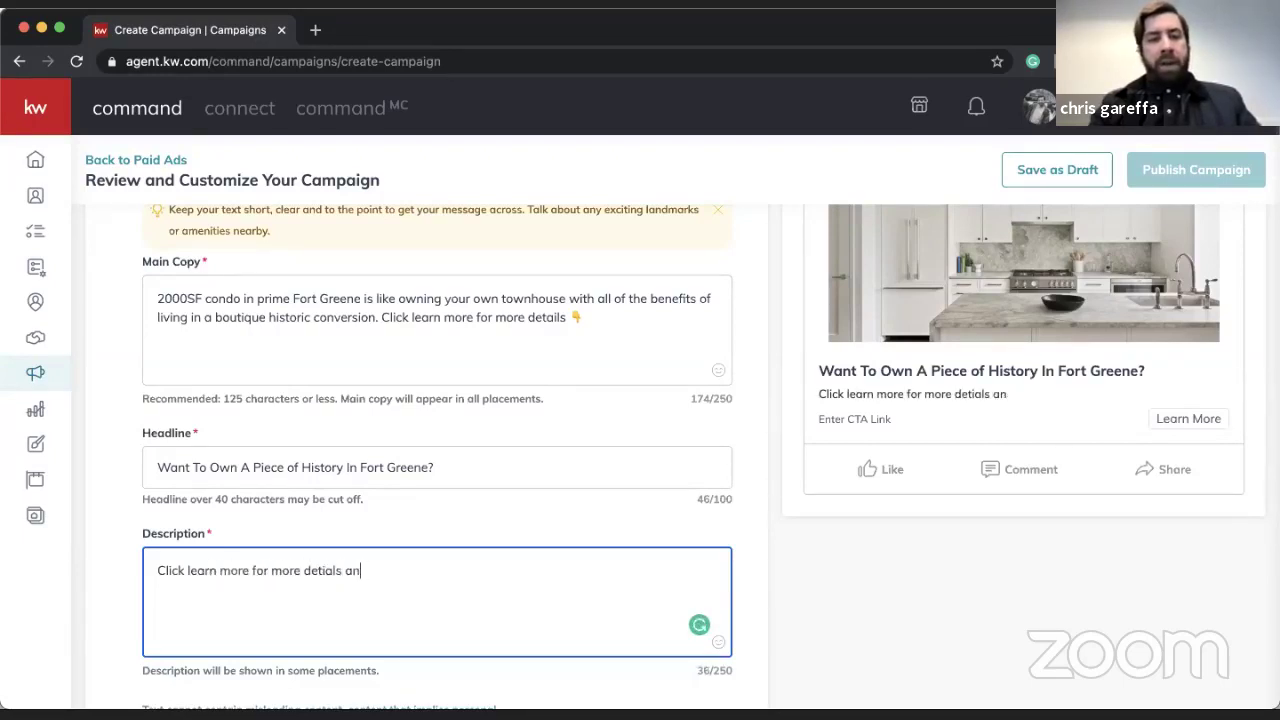
key("BackSpace")
key("BackSpace")
key("BackSpace")
key("BackSpace")
key("BackSpace")
key("BackSpace")
key("BackSpace")
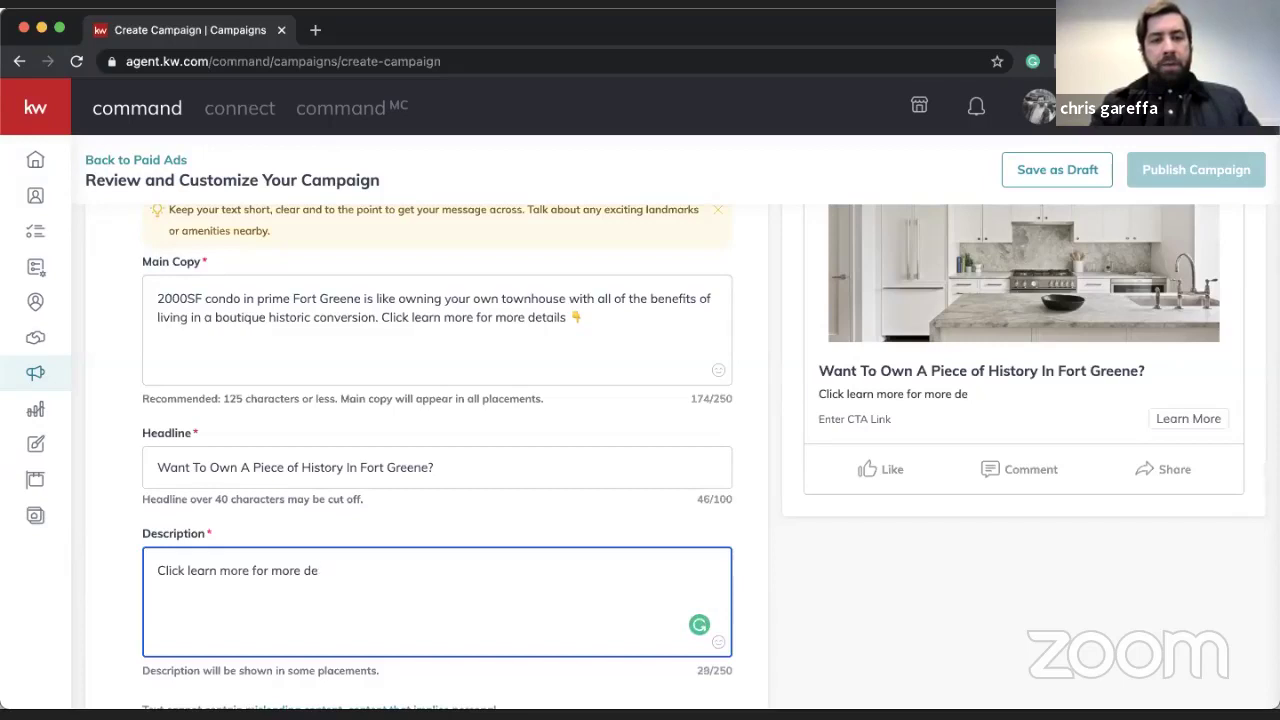
type("tials and")
key("BackSpace")
key("BackSpace")
key("BackSpace")
key("BackSpace")
key("BackSpace")
key("BackSpace")
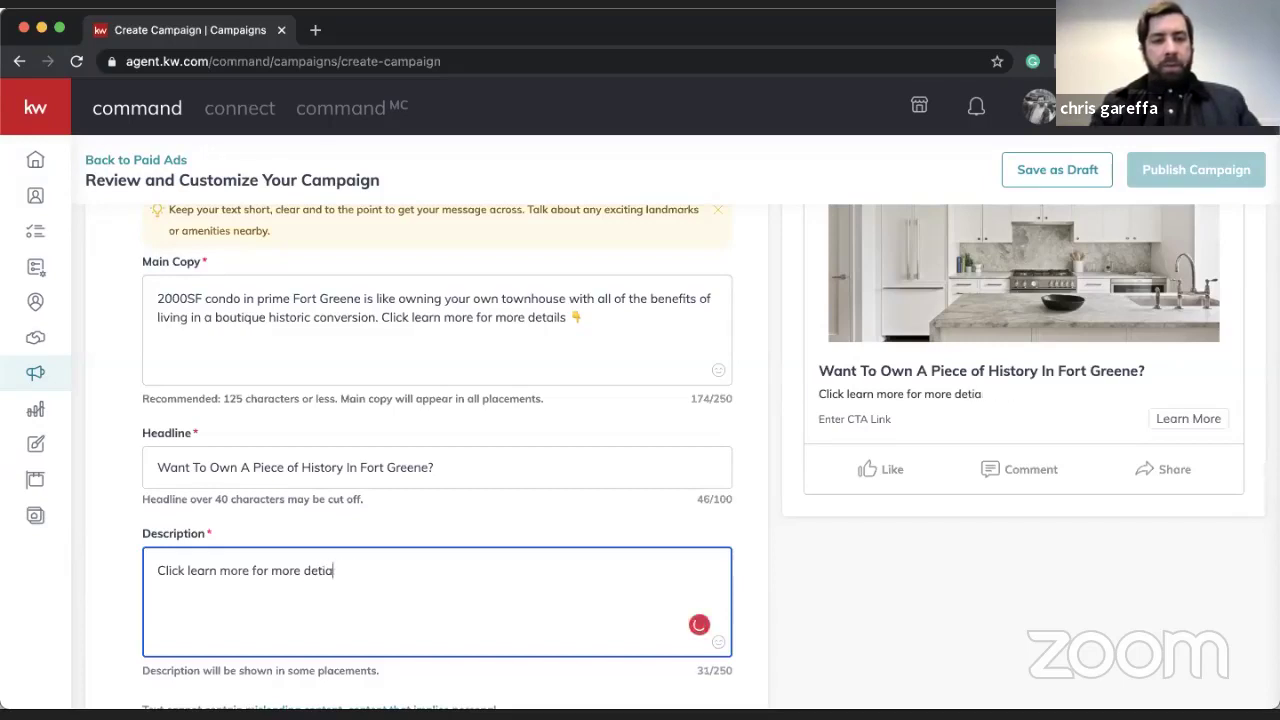
key("BackSpace")
key("BackSpace")
type("ails and images!")
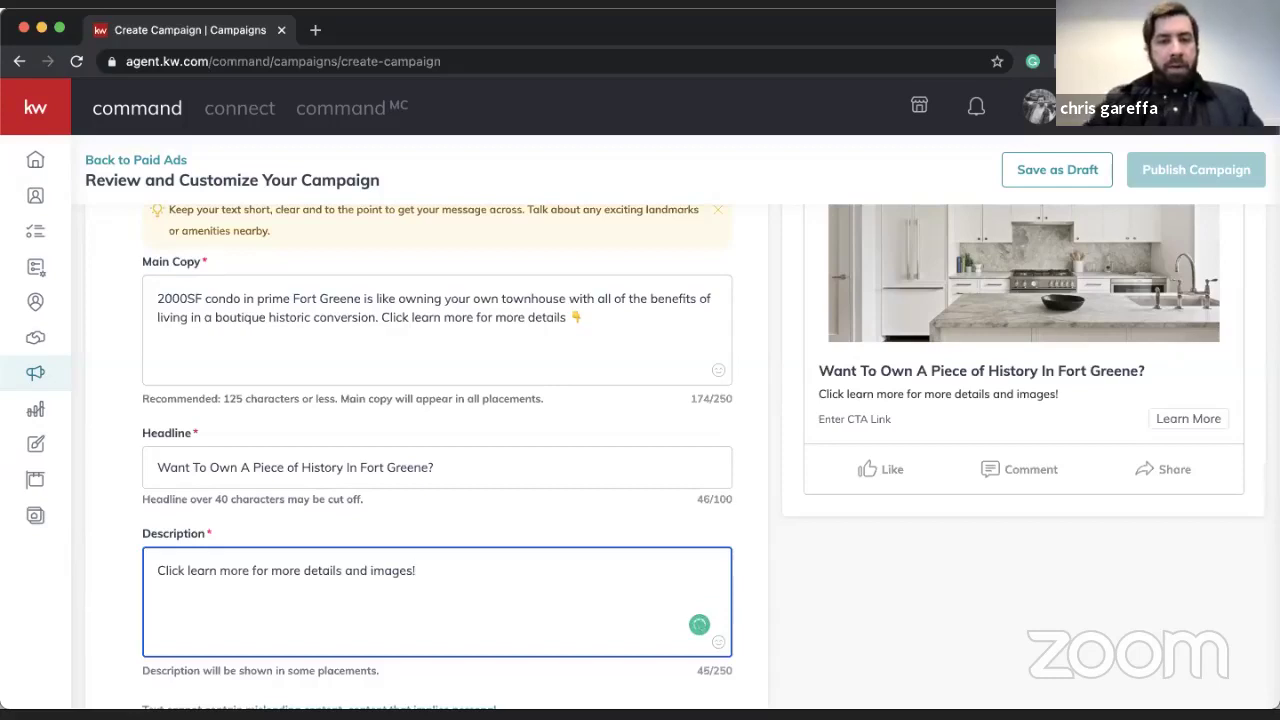
- Wrap 'learn more' in single quotes and save the ad text
left_click(251, 570)
type("'")
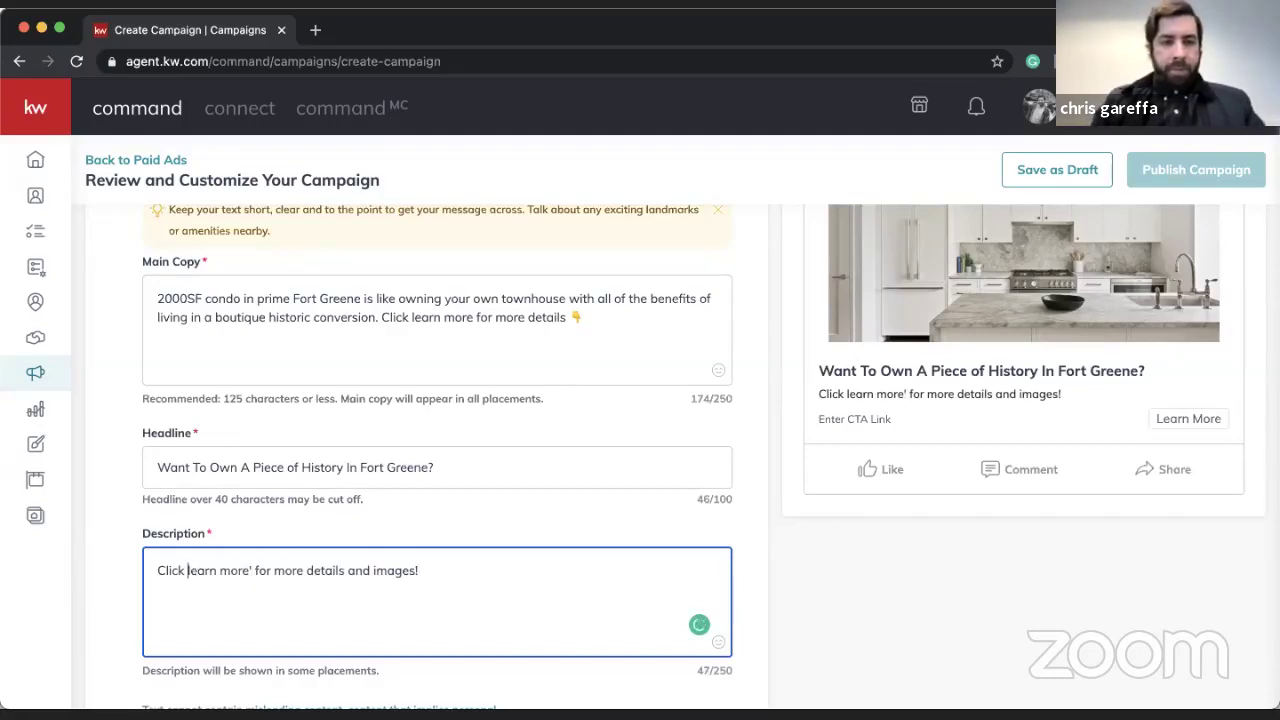
left_click(187, 570)
type("'")
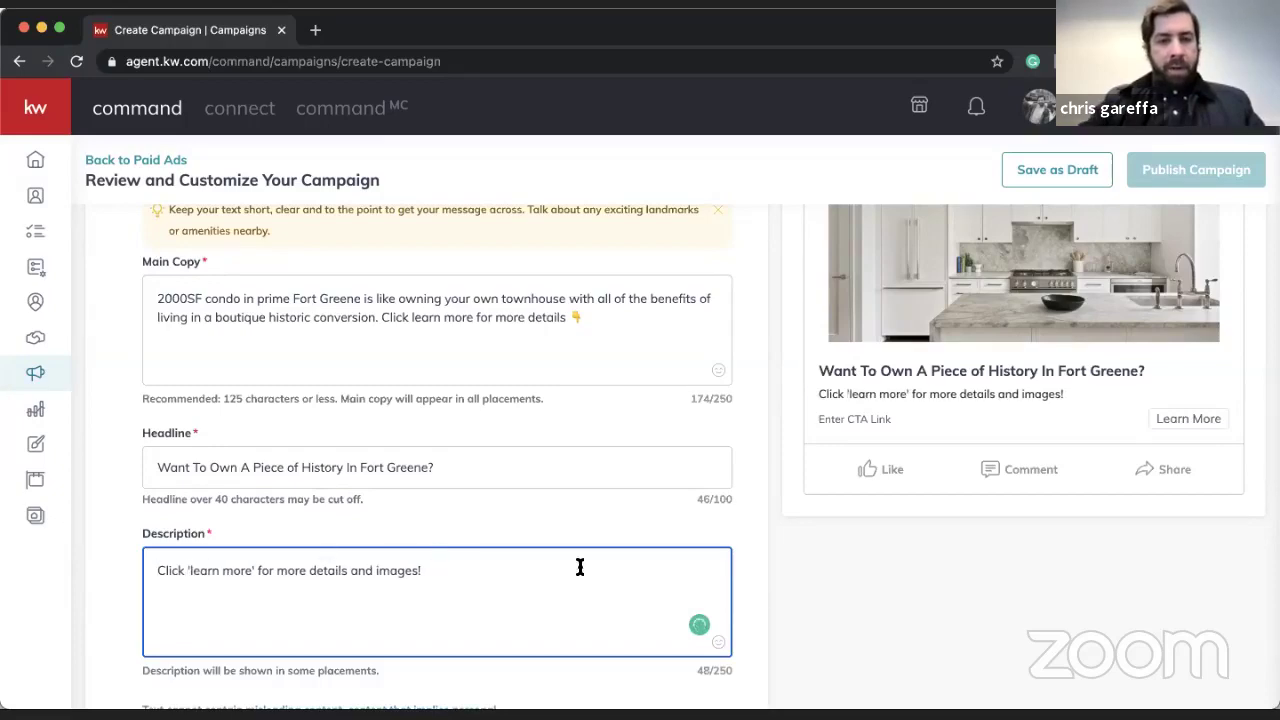
scroll(600, 600, "down", 2)
left_click(677, 607)
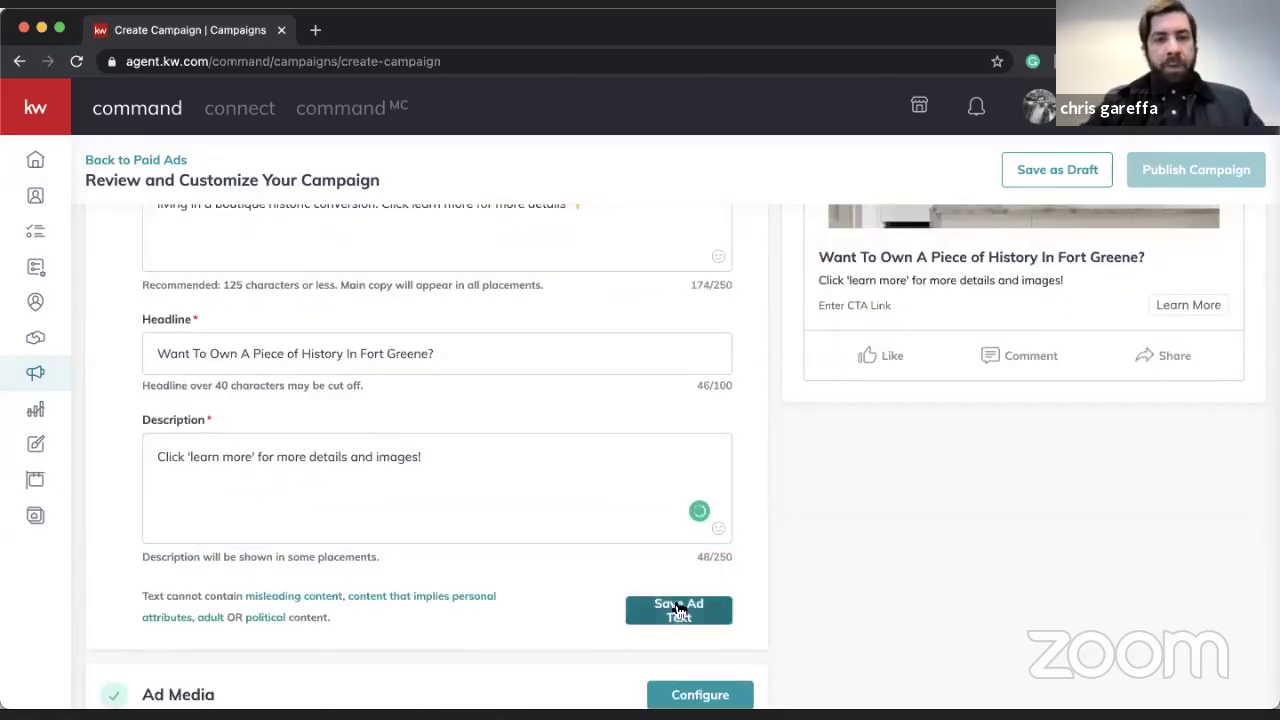
- Reopen the Ad Text section, save it again, and open the Ad Media settings
scroll(678, 565, "up", 2)
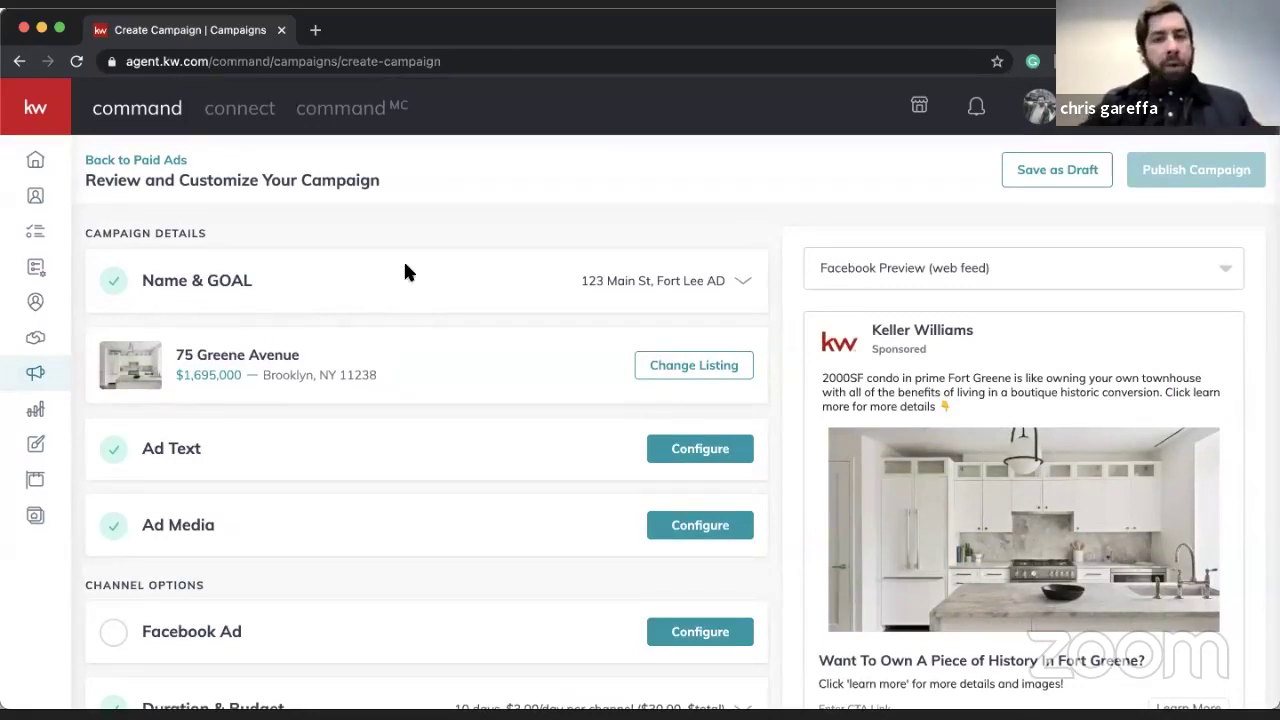
scroll(343, 286, "down", 1)
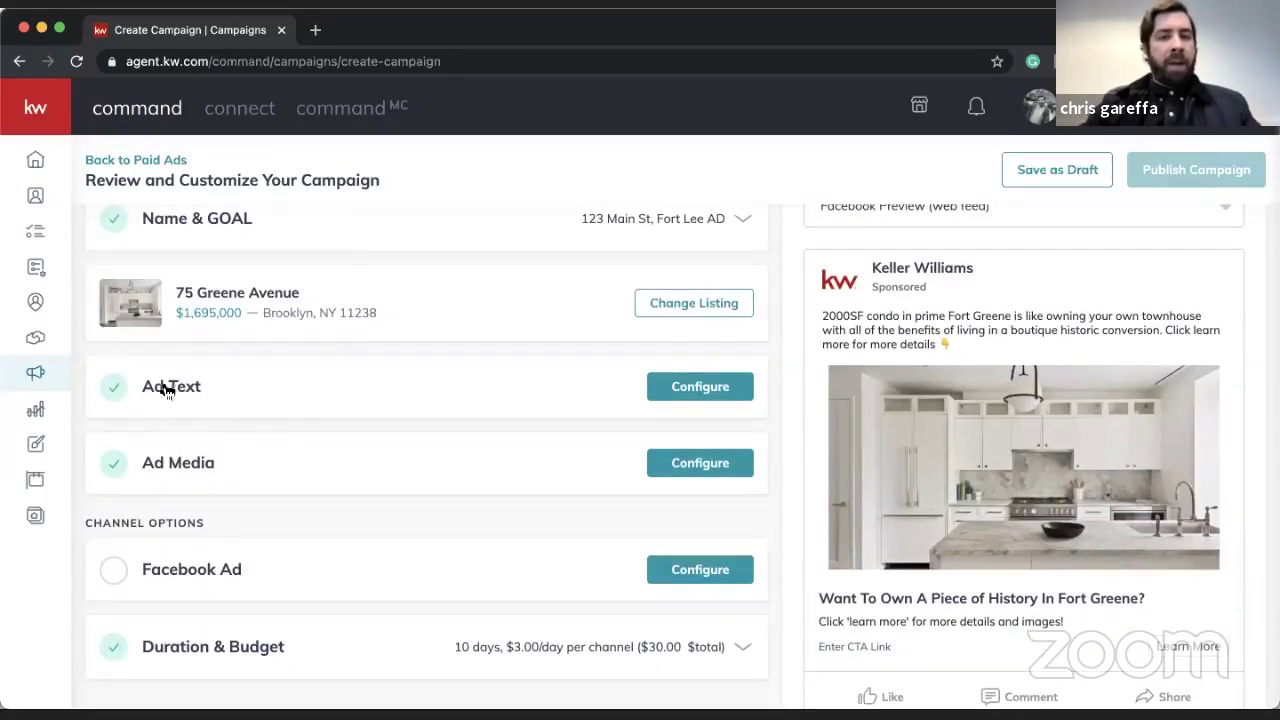
left_click(703, 392)
scroll(690, 407, "down", 3)
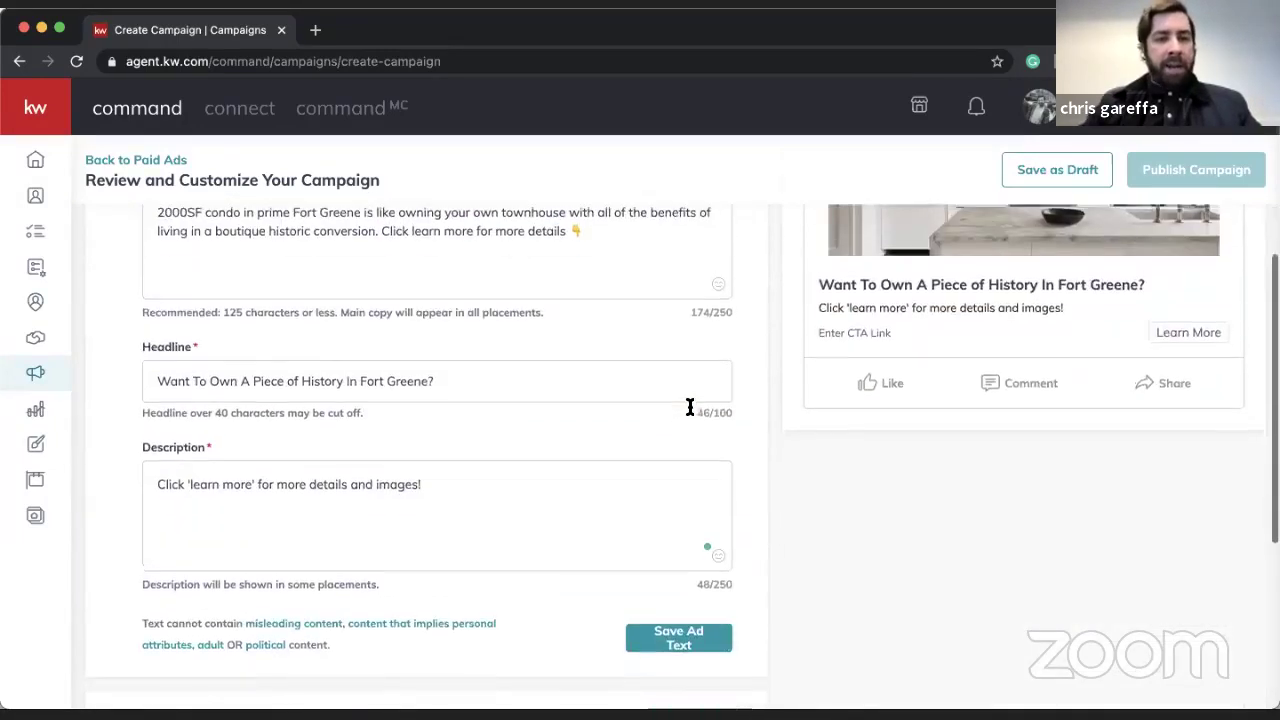
left_click(679, 638)
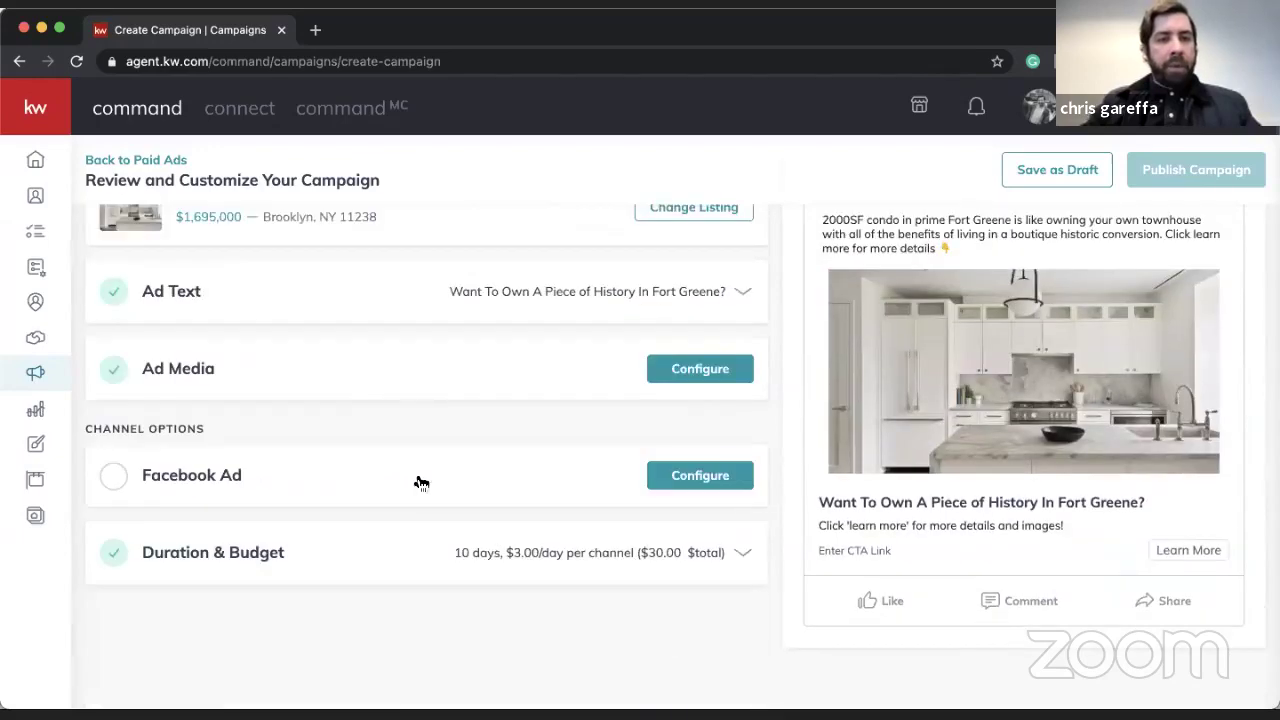
left_click(679, 370)
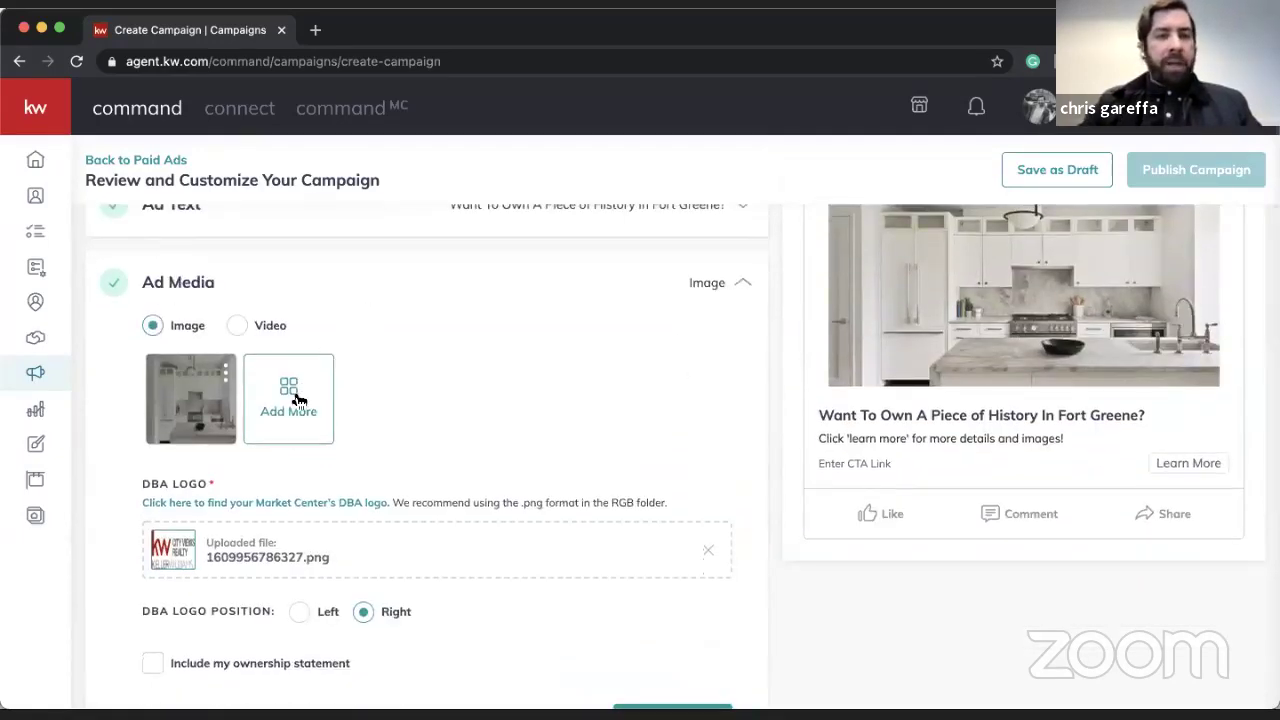
- Add cropped living-room and sofa-and-bookshelf room photos to the ad media
left_click(293, 400)
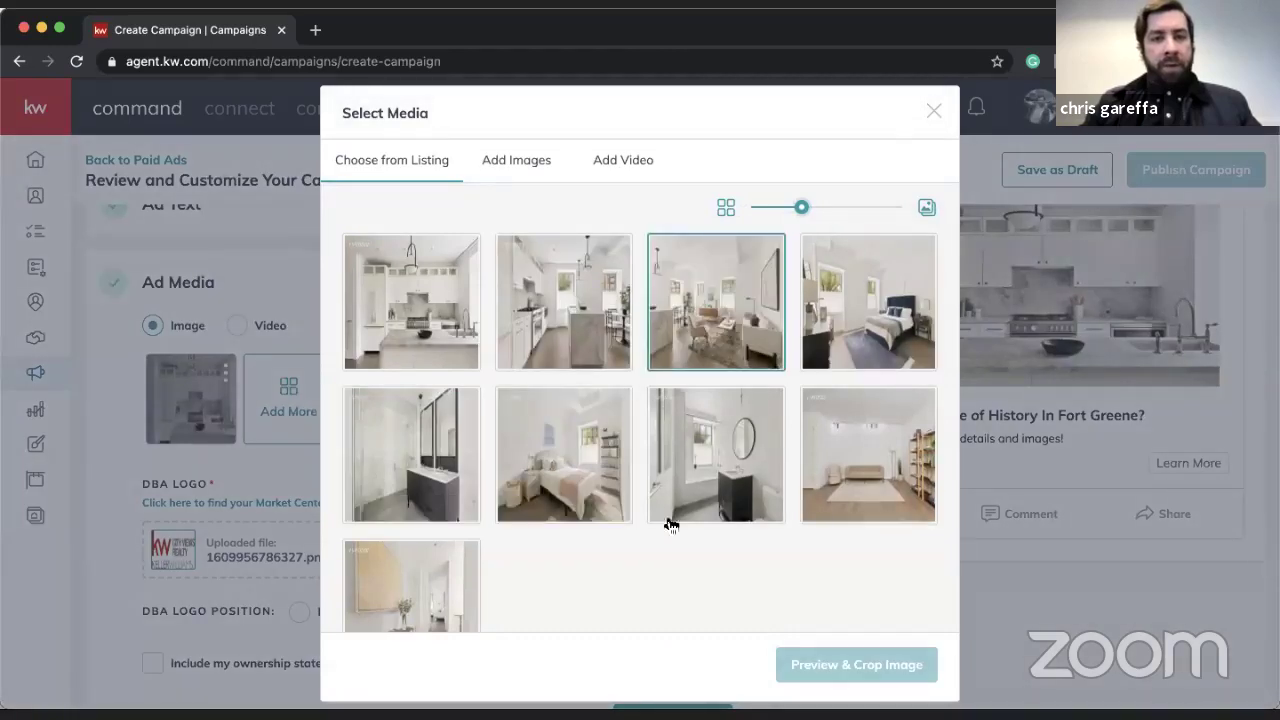
left_click(733, 303)
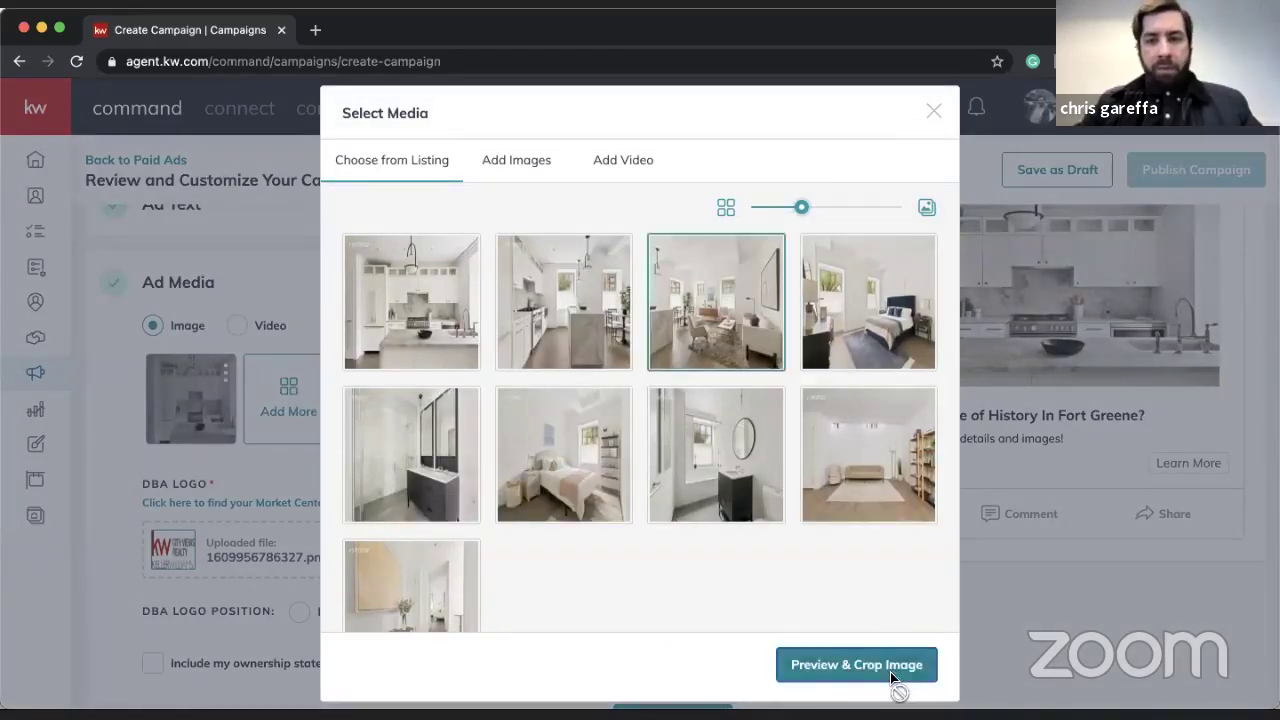
left_click(890, 671)
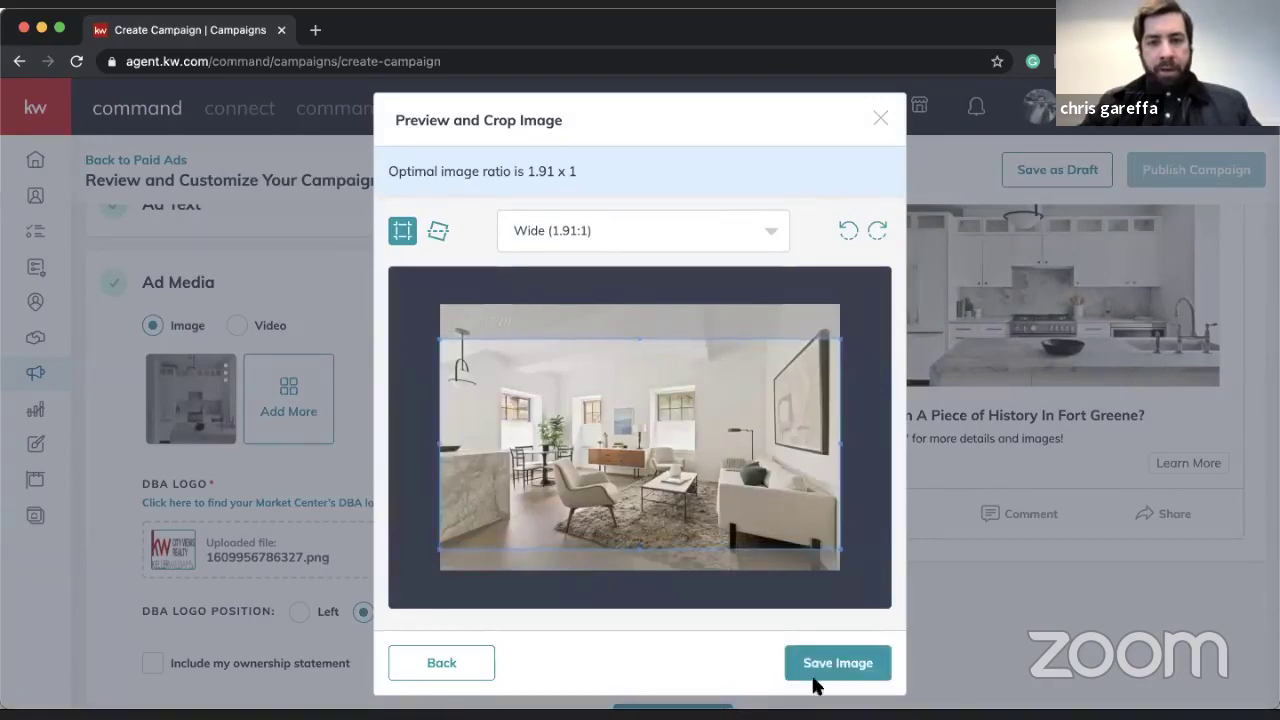
left_click(813, 670)
left_click(402, 404)
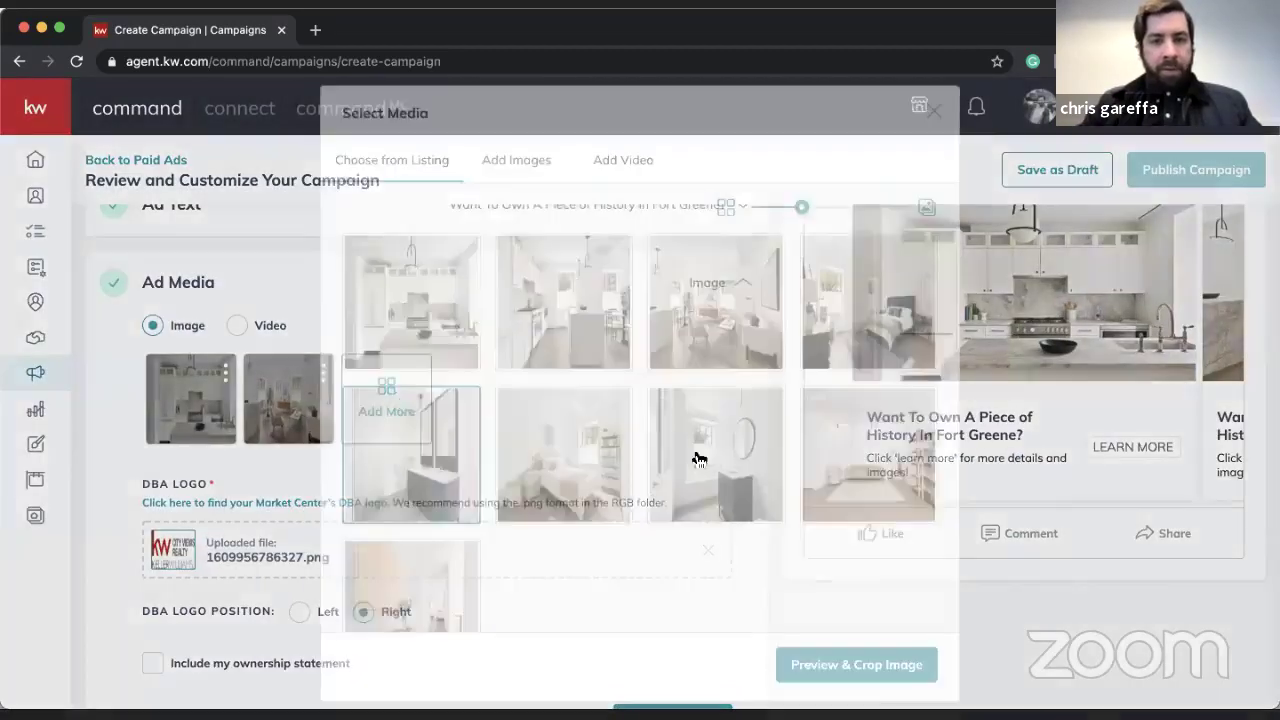
left_click(886, 451)
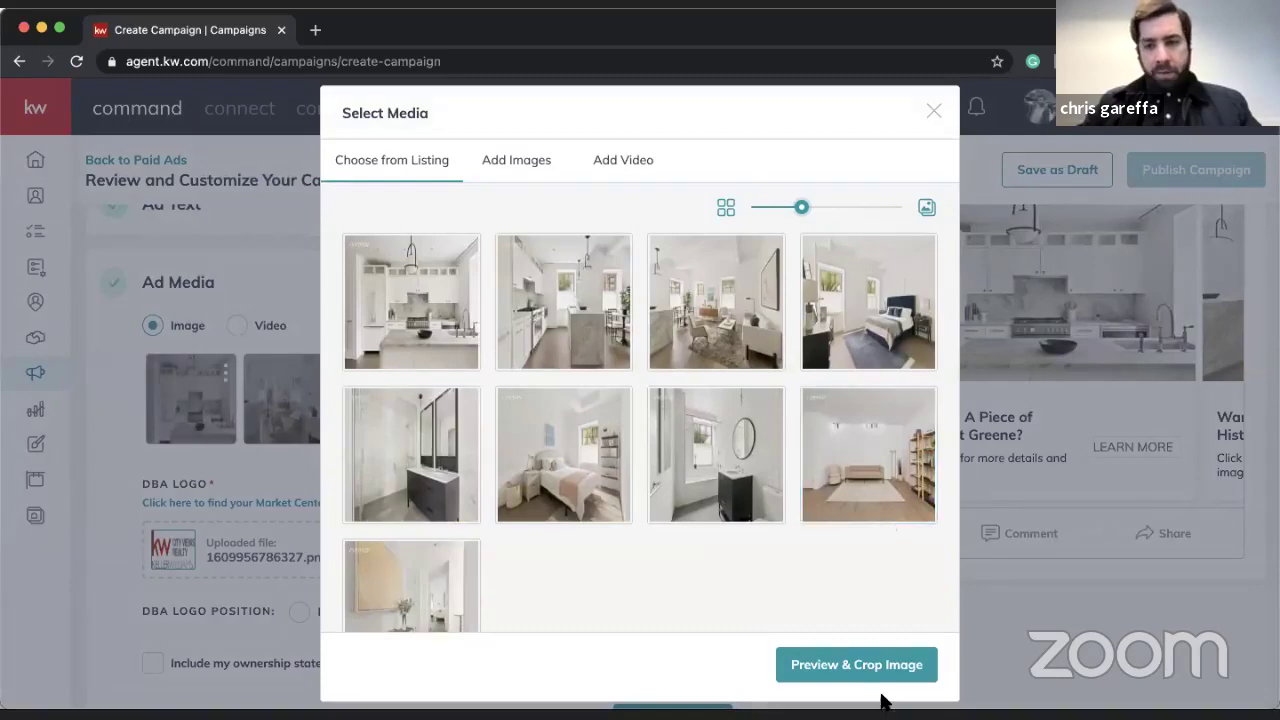
left_click(858, 667)
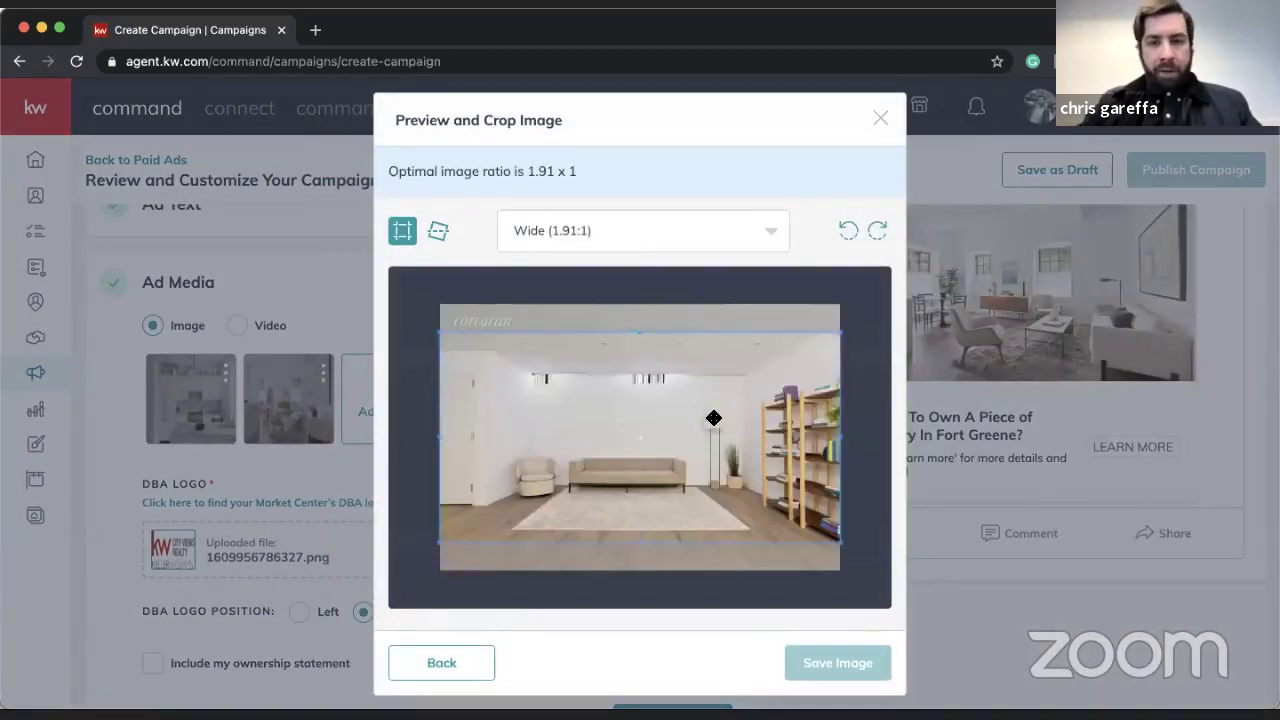
left_click(835, 663)
- Add the cropped bedroom photo as the fourth carousel image
left_click(471, 416)
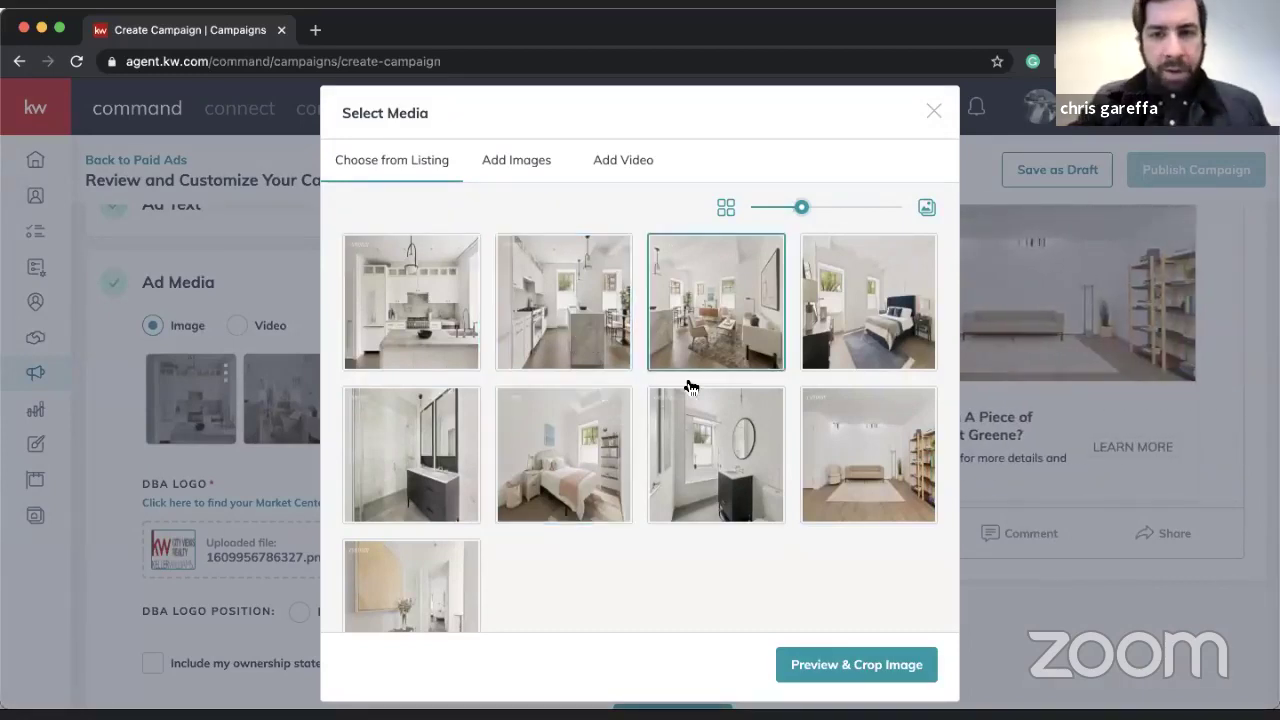
left_click(833, 352)
scroll(833, 352, "down", 2)
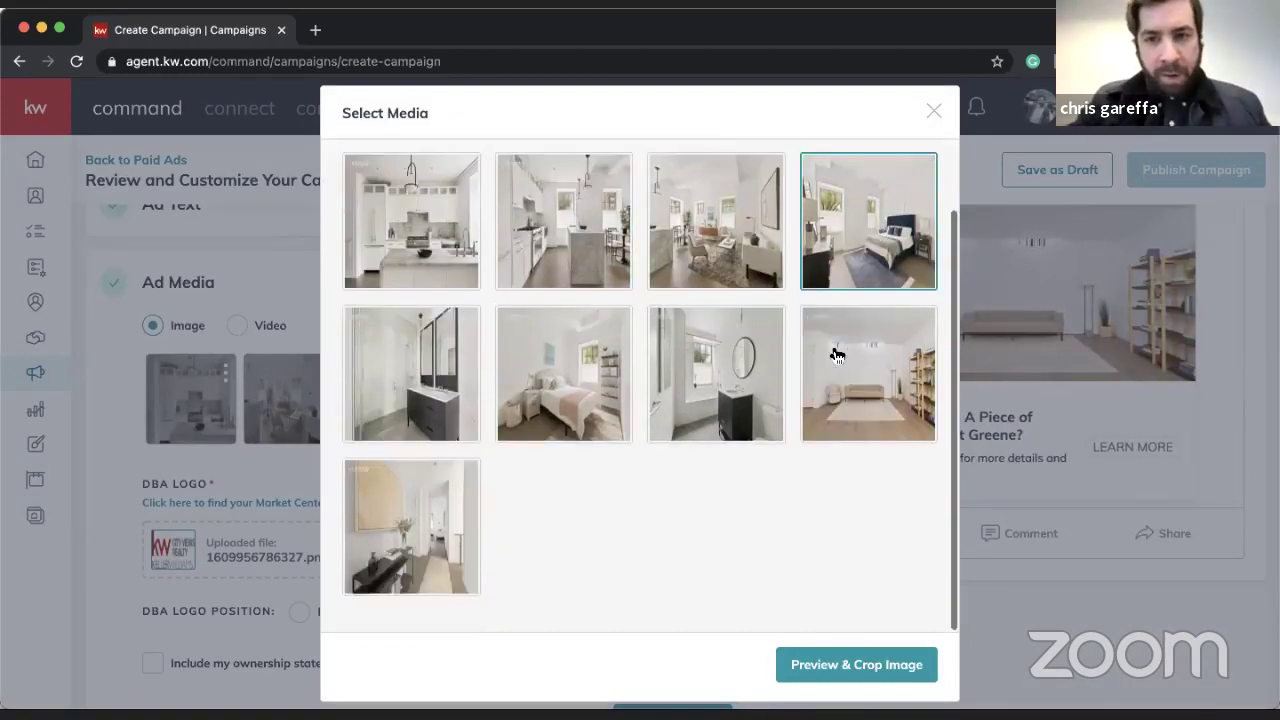
scroll(833, 352, "up", 1)
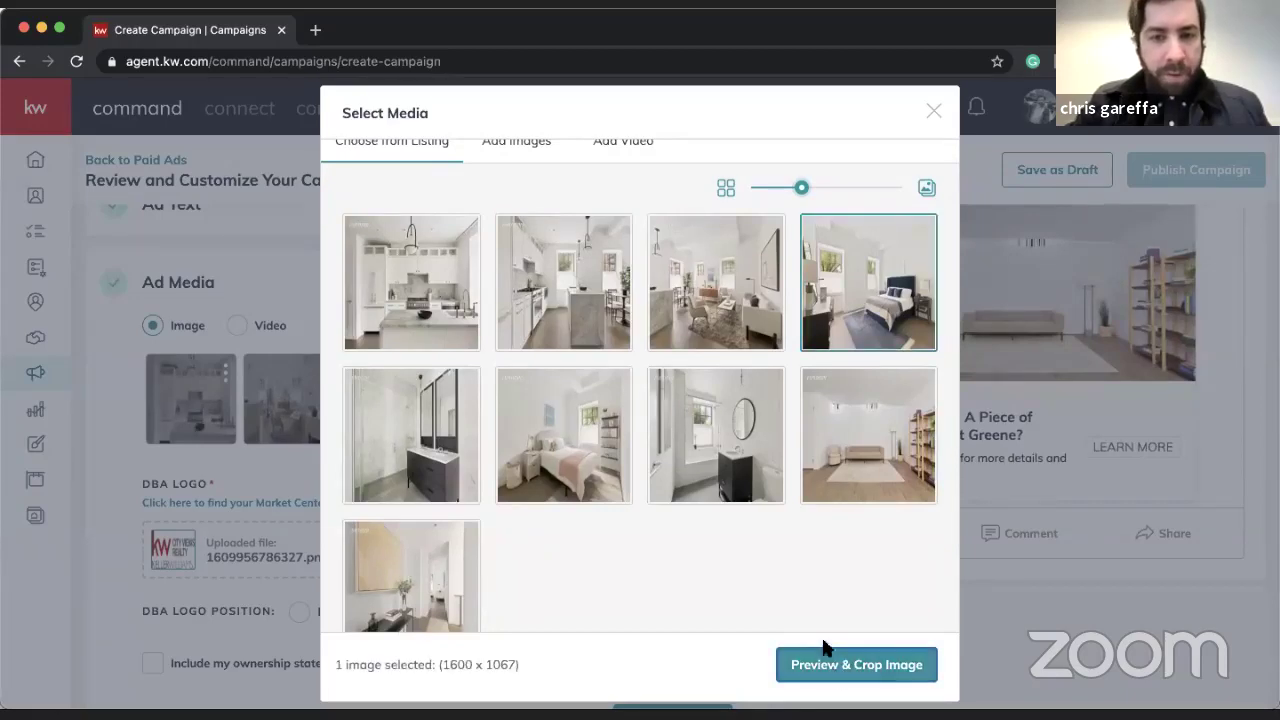
left_click(851, 672)
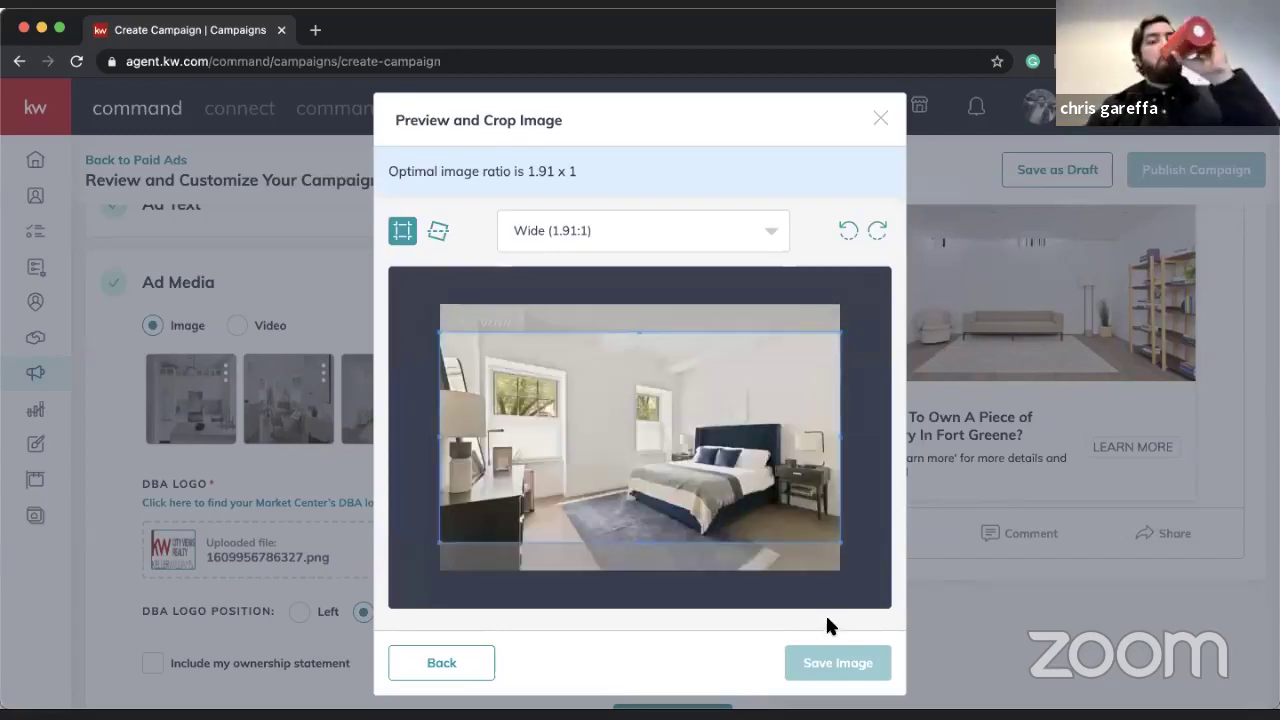
left_click(827, 663)
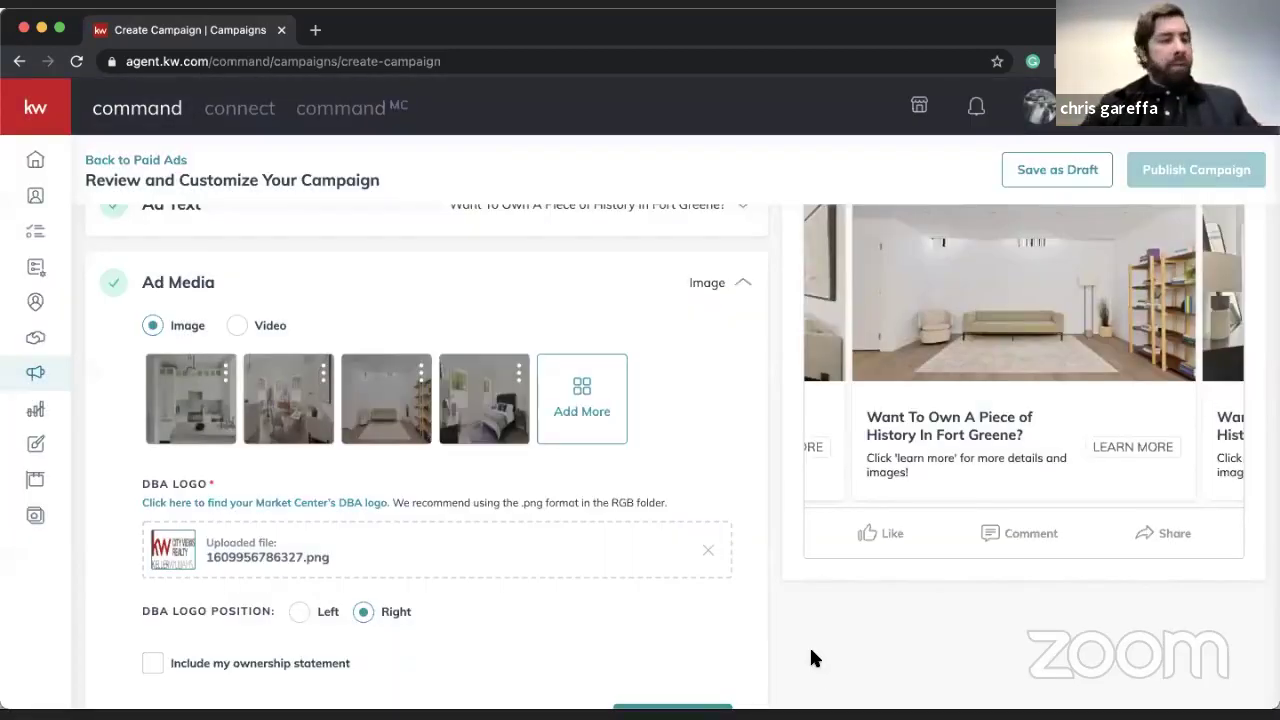
- Swipe through the four-photo carousel preview, then save the ad media
scroll(724, 435, "up", 1)
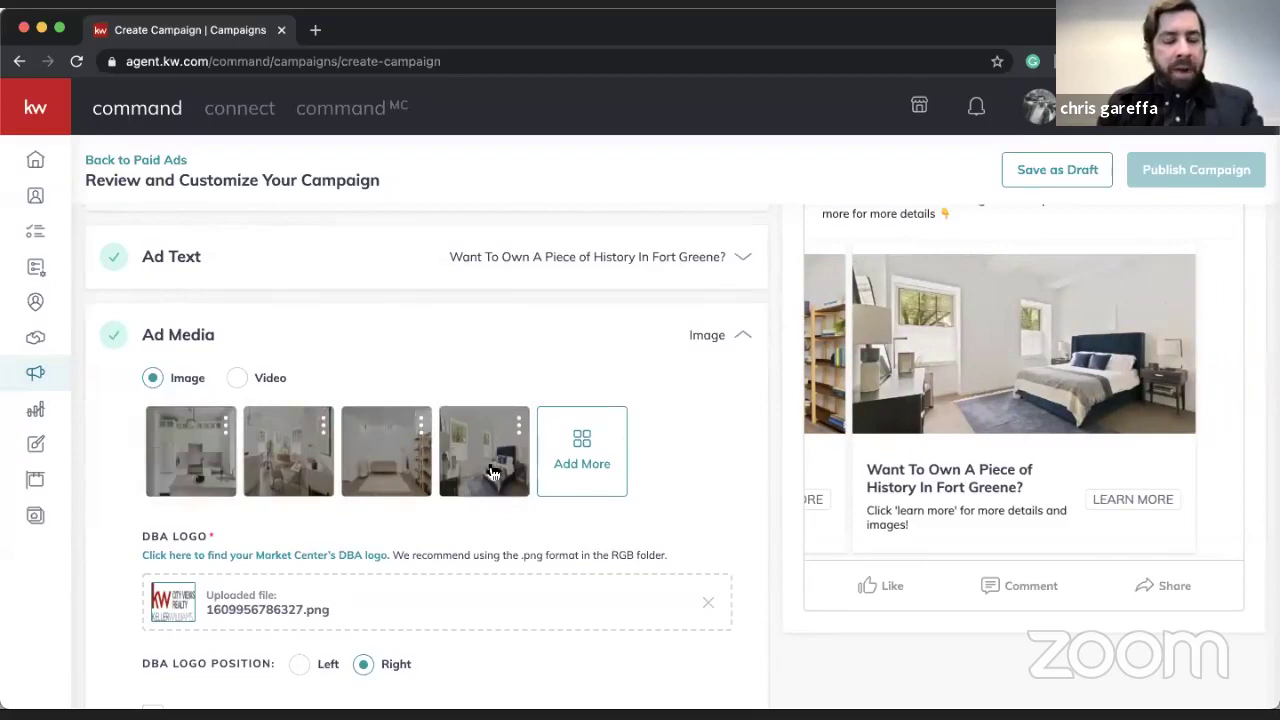
scroll(480, 478, "up", 1)
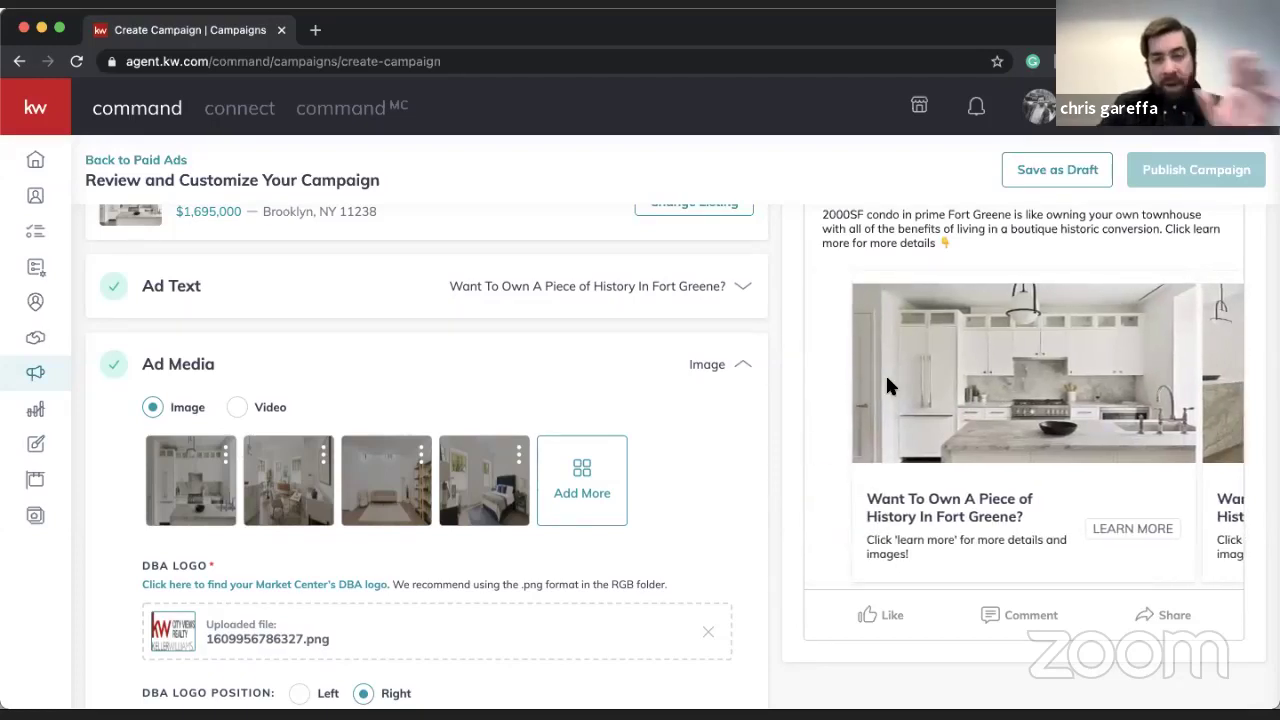
left_click_drag(993, 347, 793, 387)
left_click_drag(945, 387, 887, 395)
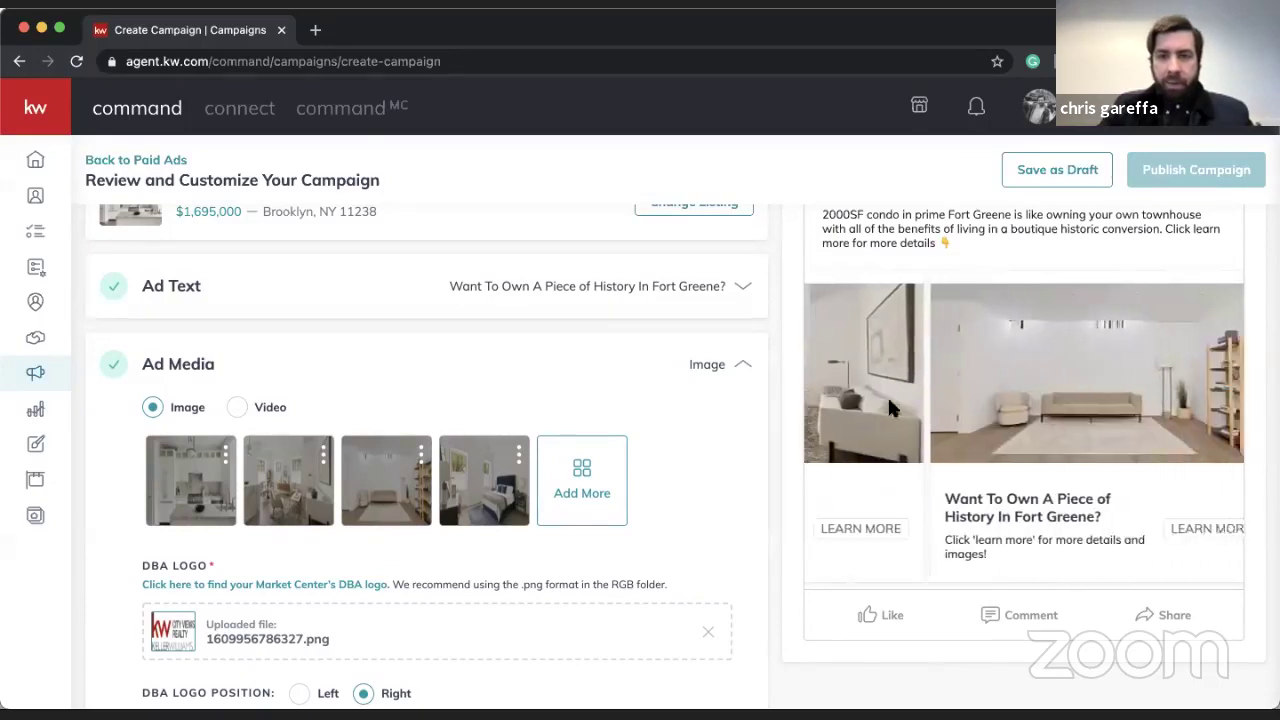
left_click_drag(928, 432, 1107, 419)
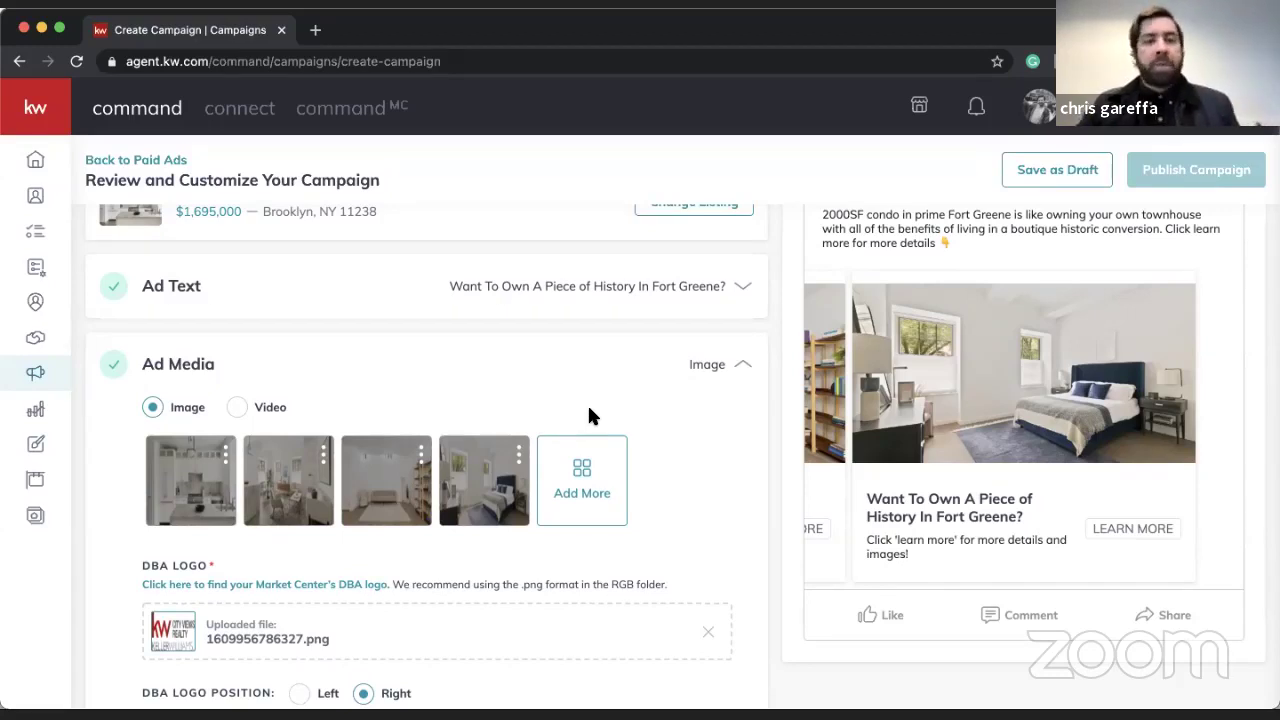
scroll(588, 410, "down", 3)
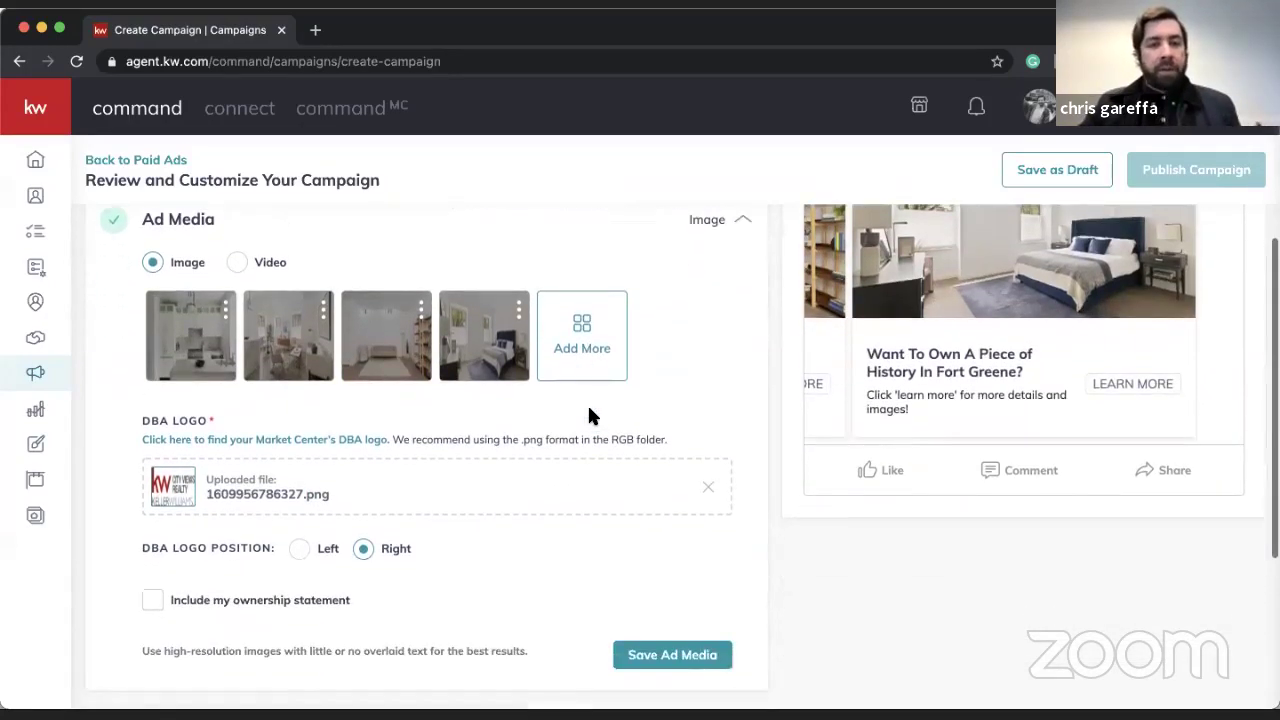
left_click(659, 655)
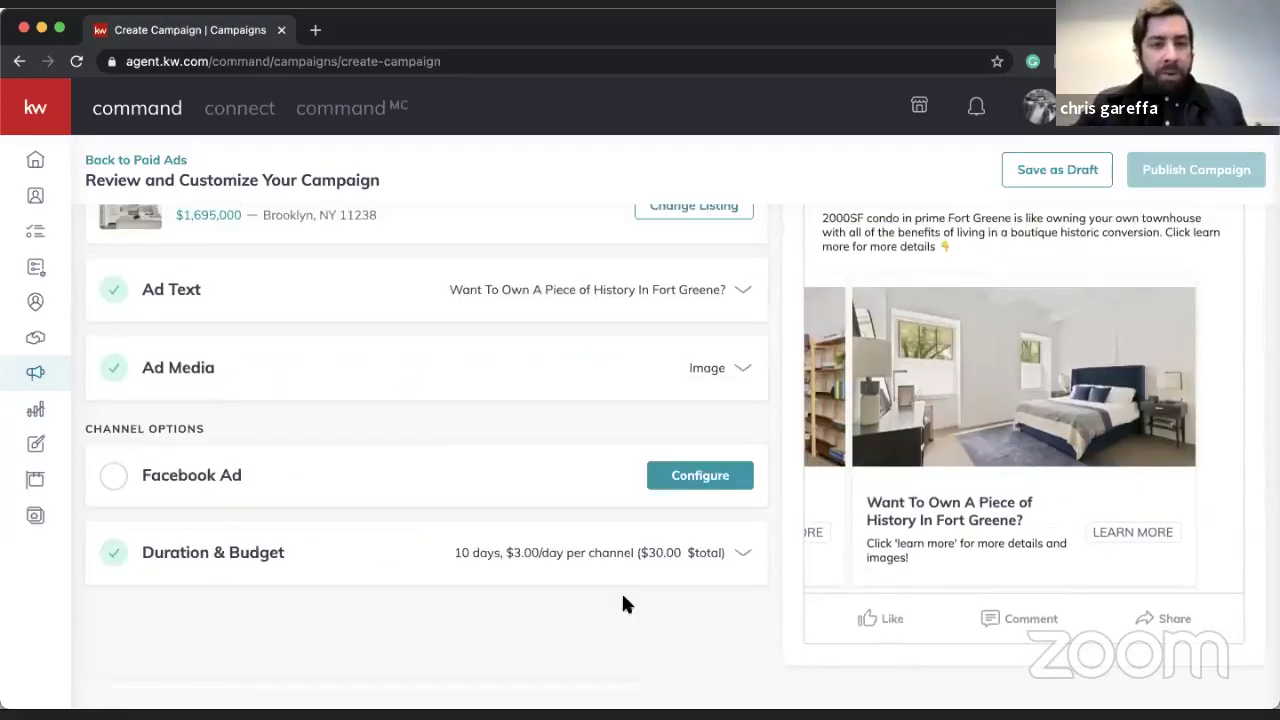
- Open the Facebook Ad channel settings from Channel Options
scroll(463, 413, "up", 2)
scroll(441, 434, "up", 1)
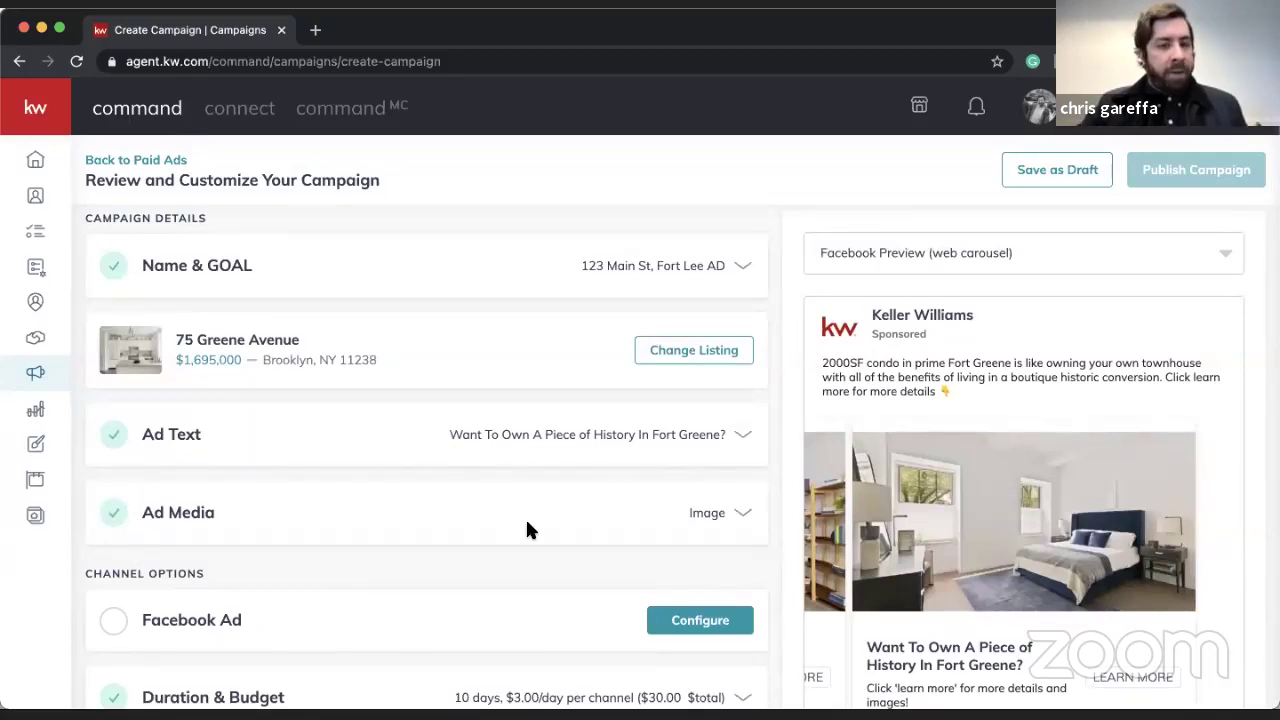
scroll(527, 530, "down", 3)
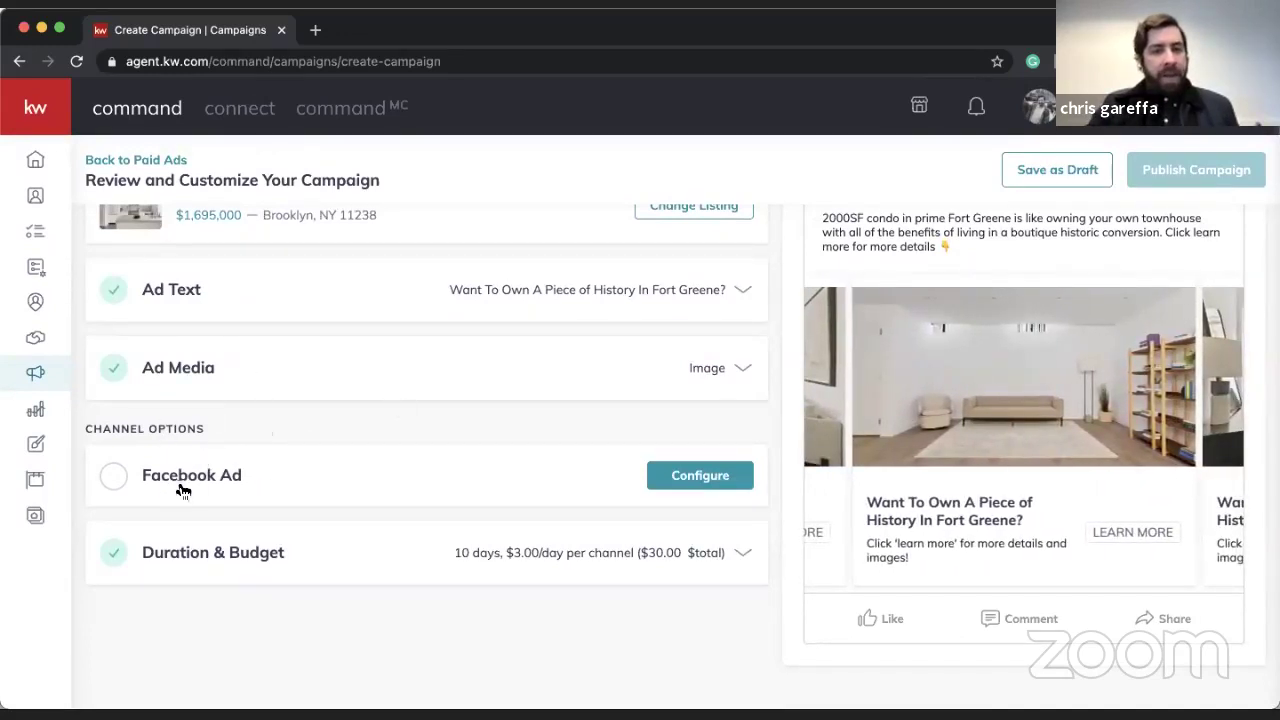
left_click(700, 476)
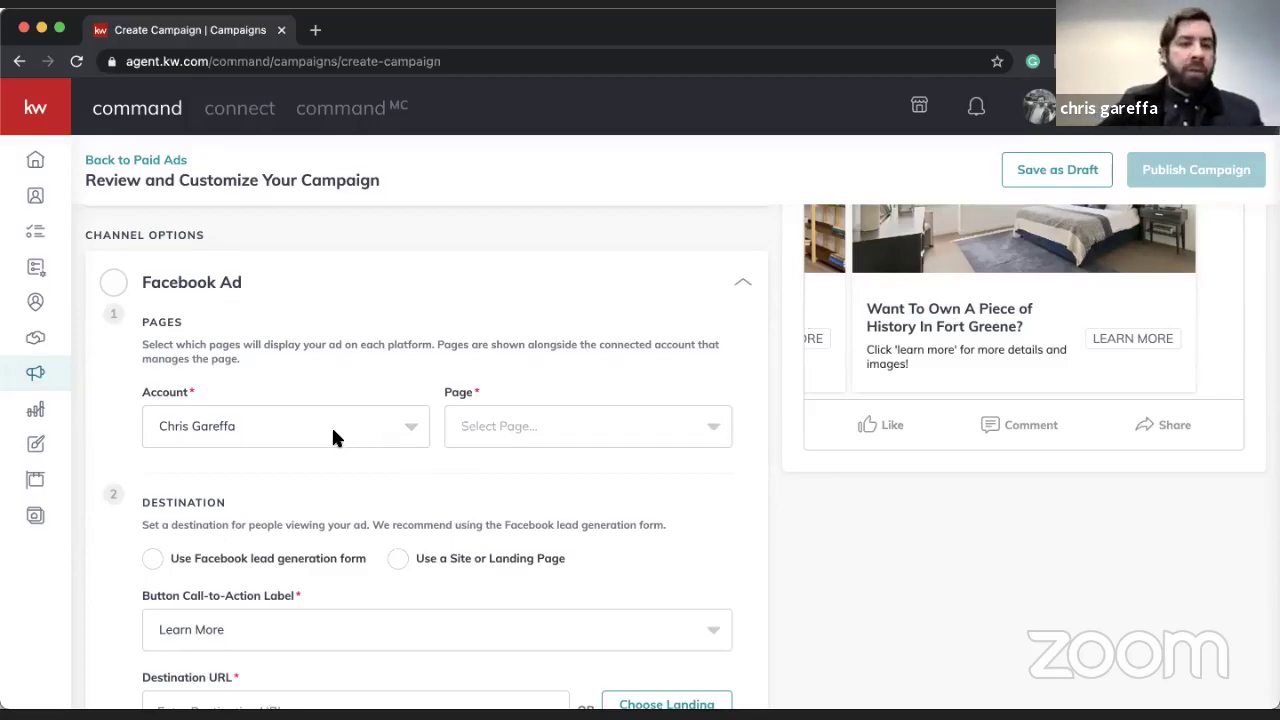
- Choose Keller Williams City Views as the ad's page, keeping the lead generation form destination
left_click(502, 428)
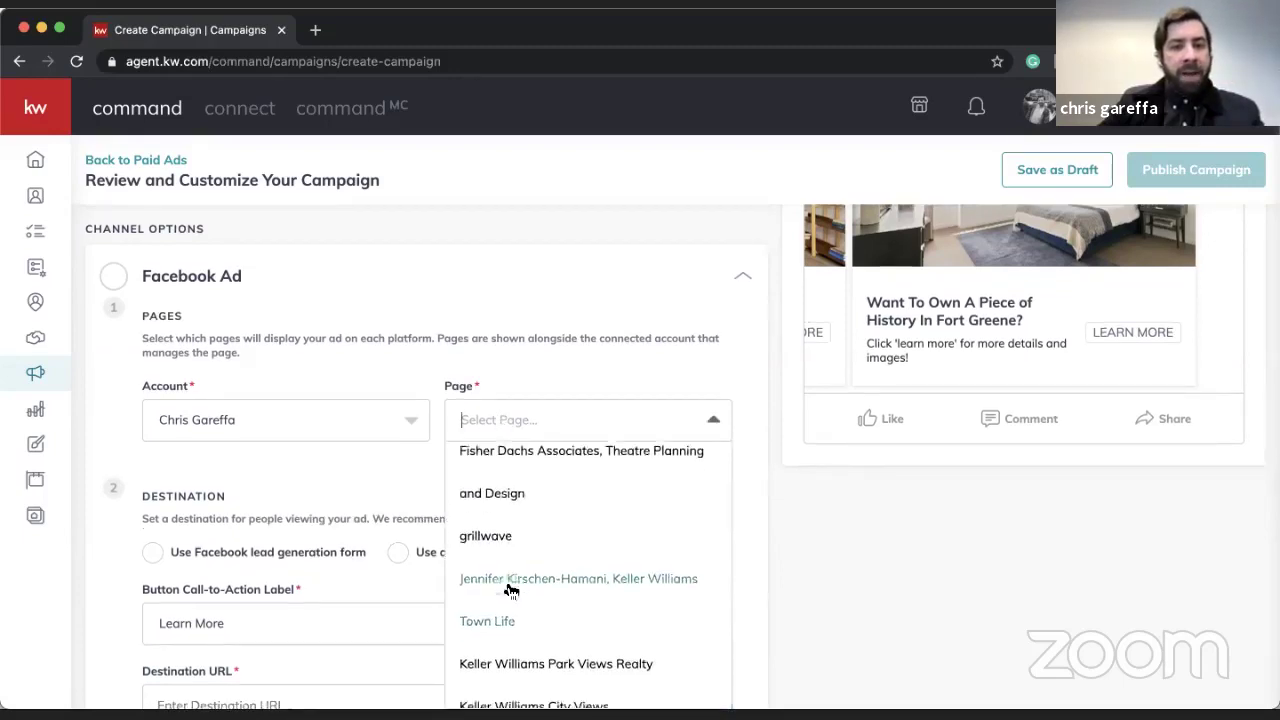
scroll(508, 591, "down", 3)
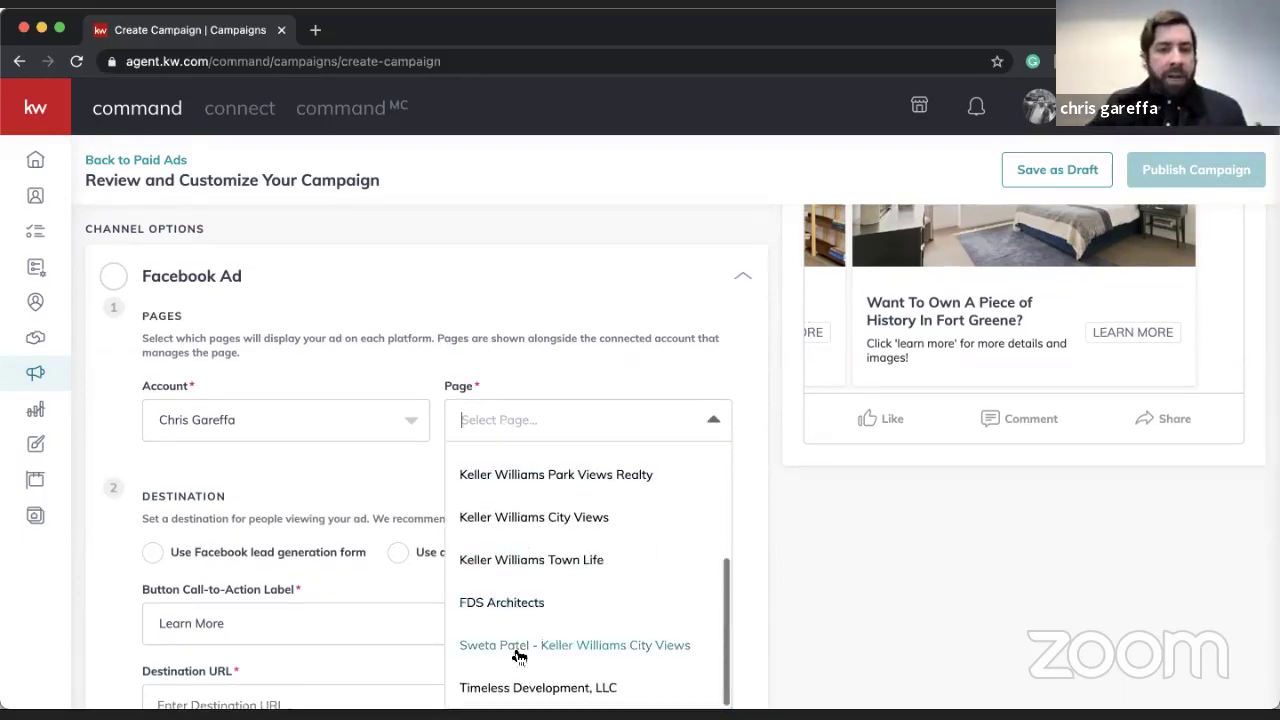
left_click(545, 362)
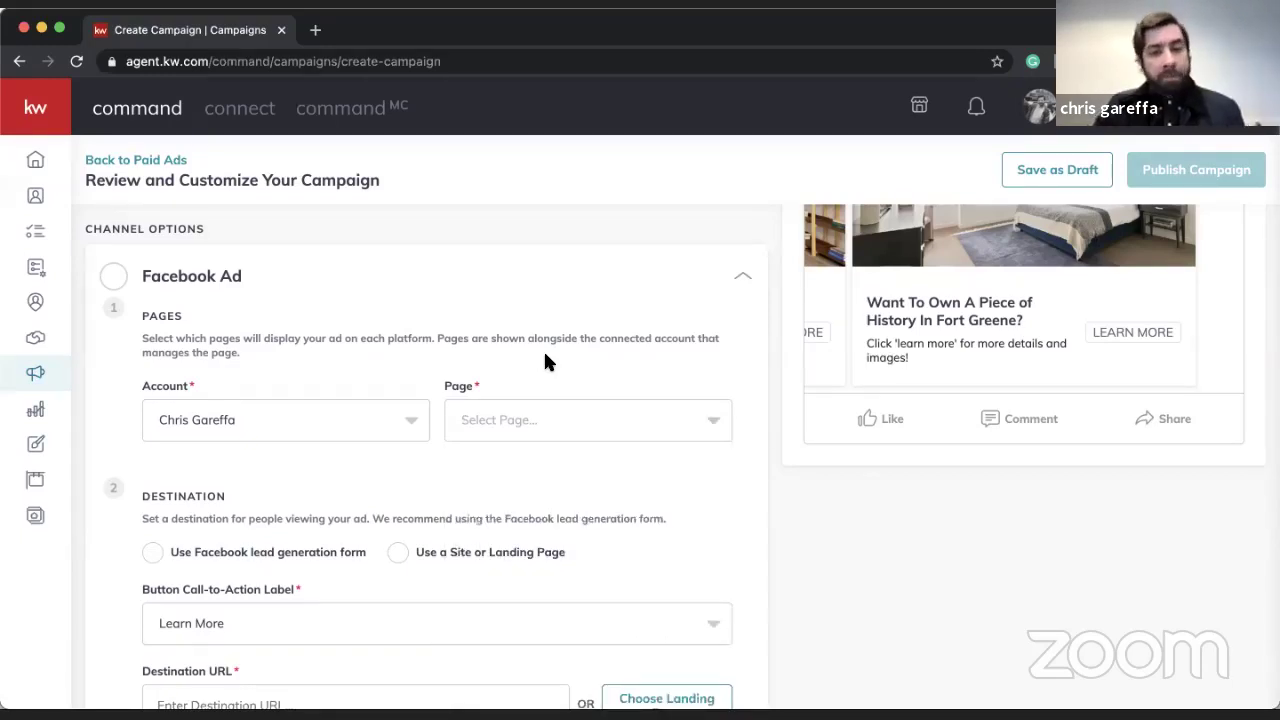
left_click(585, 420)
scroll(562, 520, "down", 3)
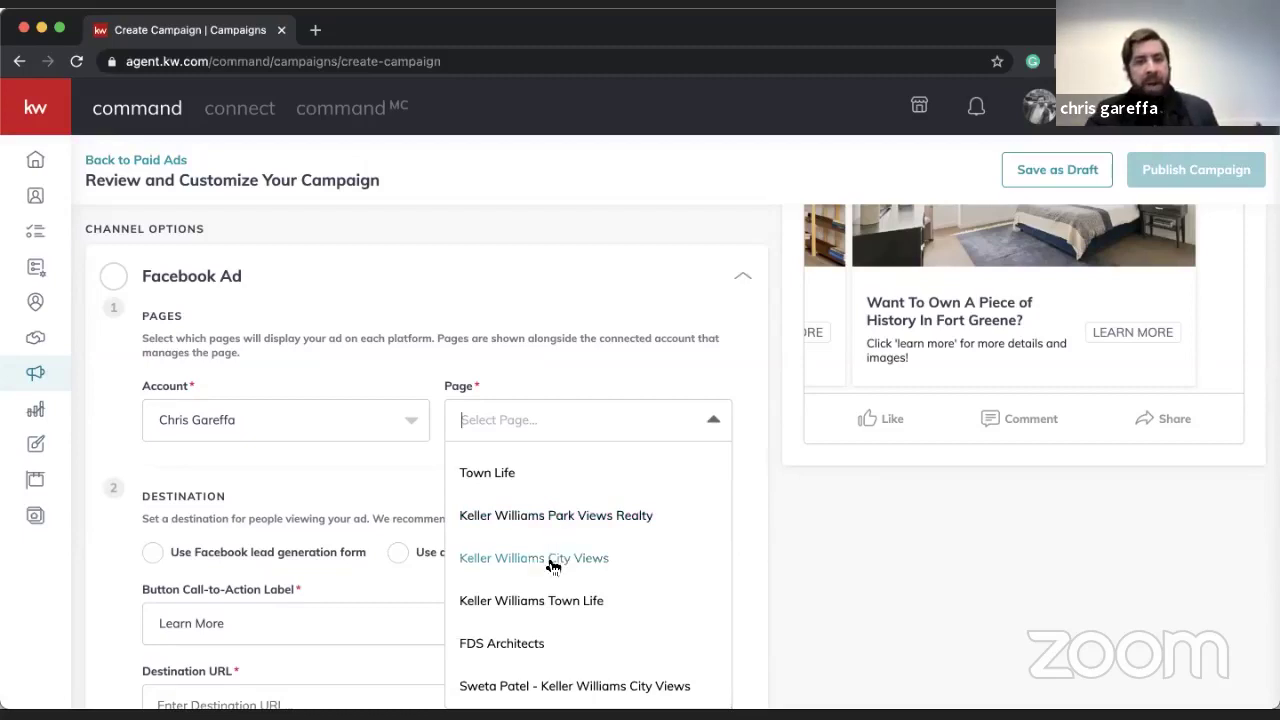
left_click(551, 562)
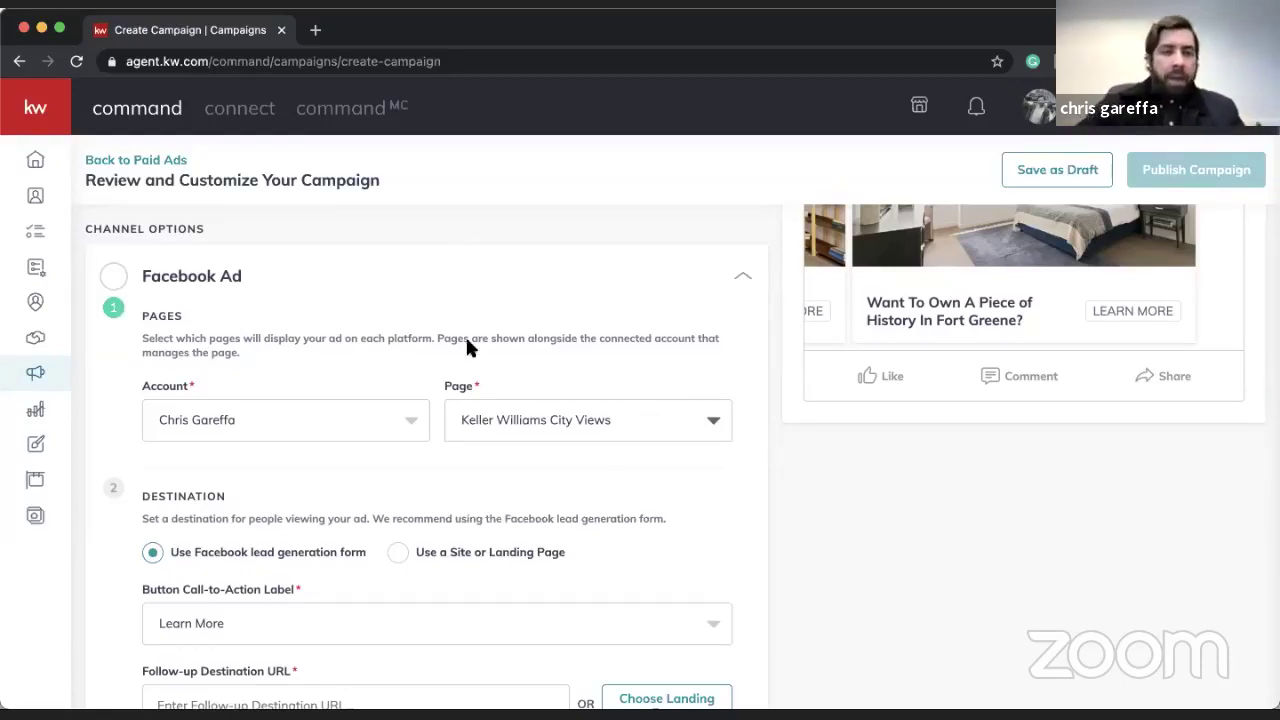
scroll(415, 419, "down", 1)
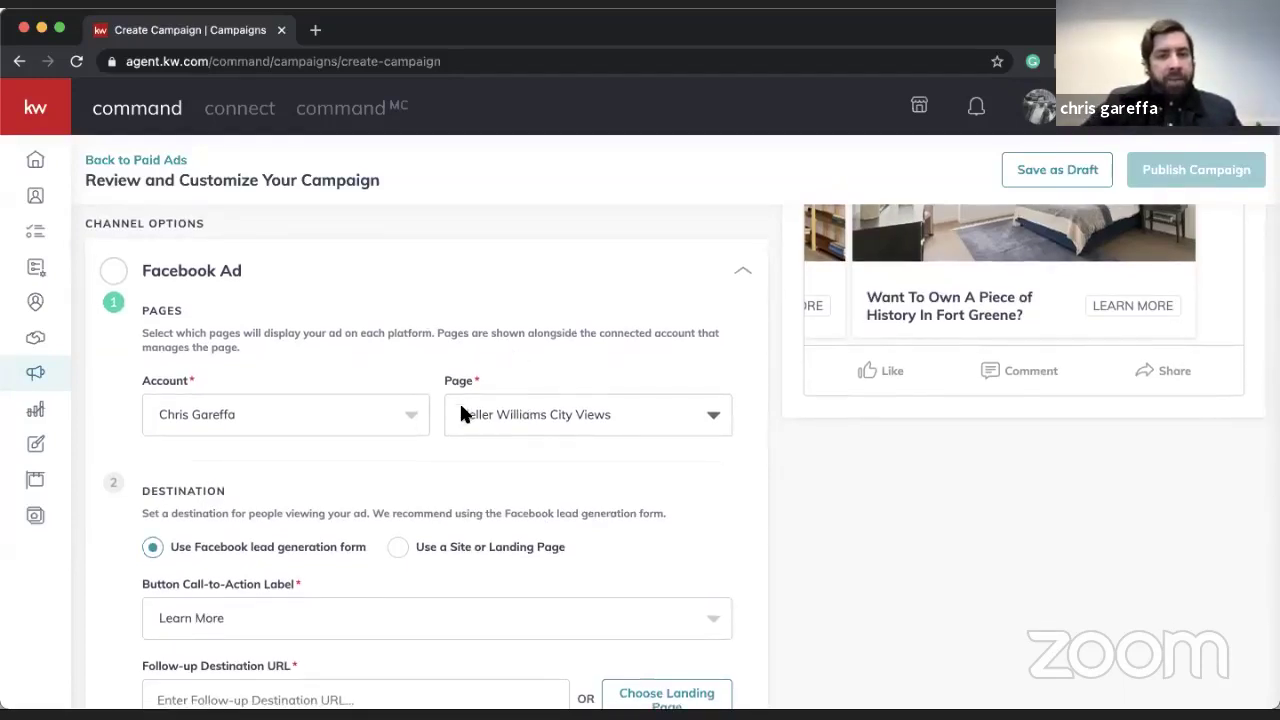
scroll(459, 401, "down", 2)
scroll(311, 477, "up", 5)
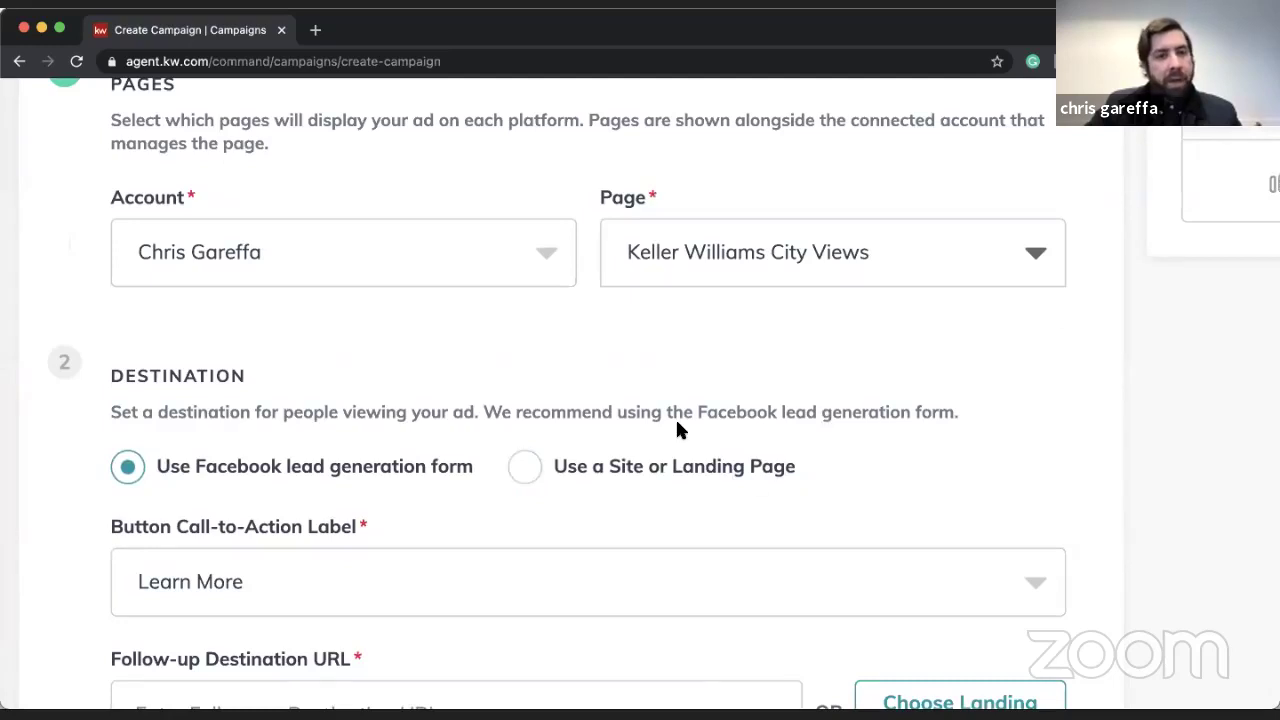
key("super+0")
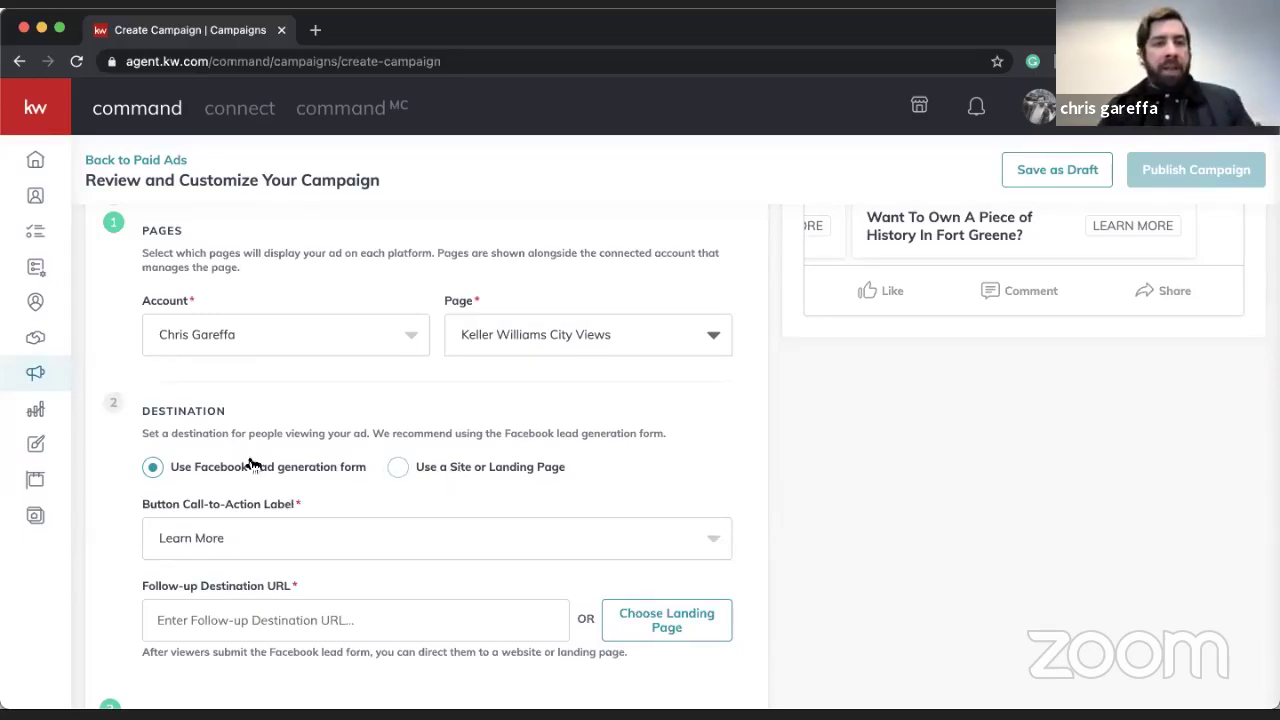
scroll(259, 463, "up", 5)
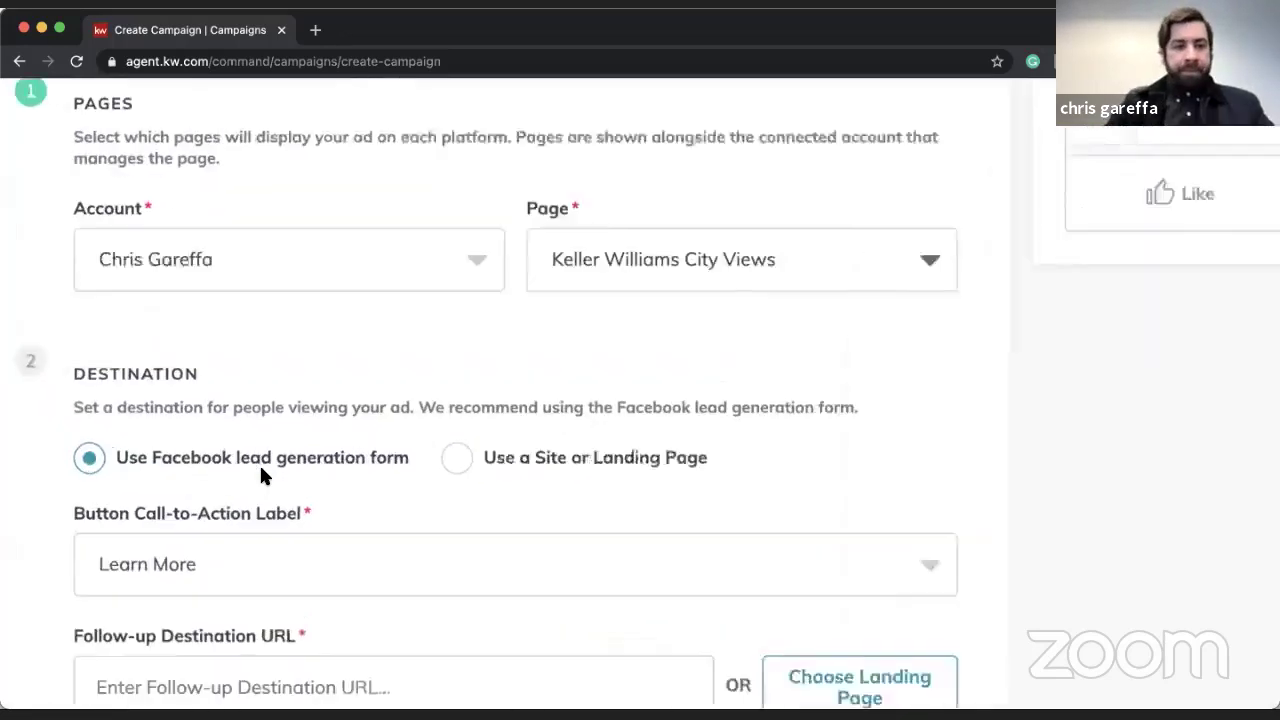
scroll(259, 465, "up", 2)
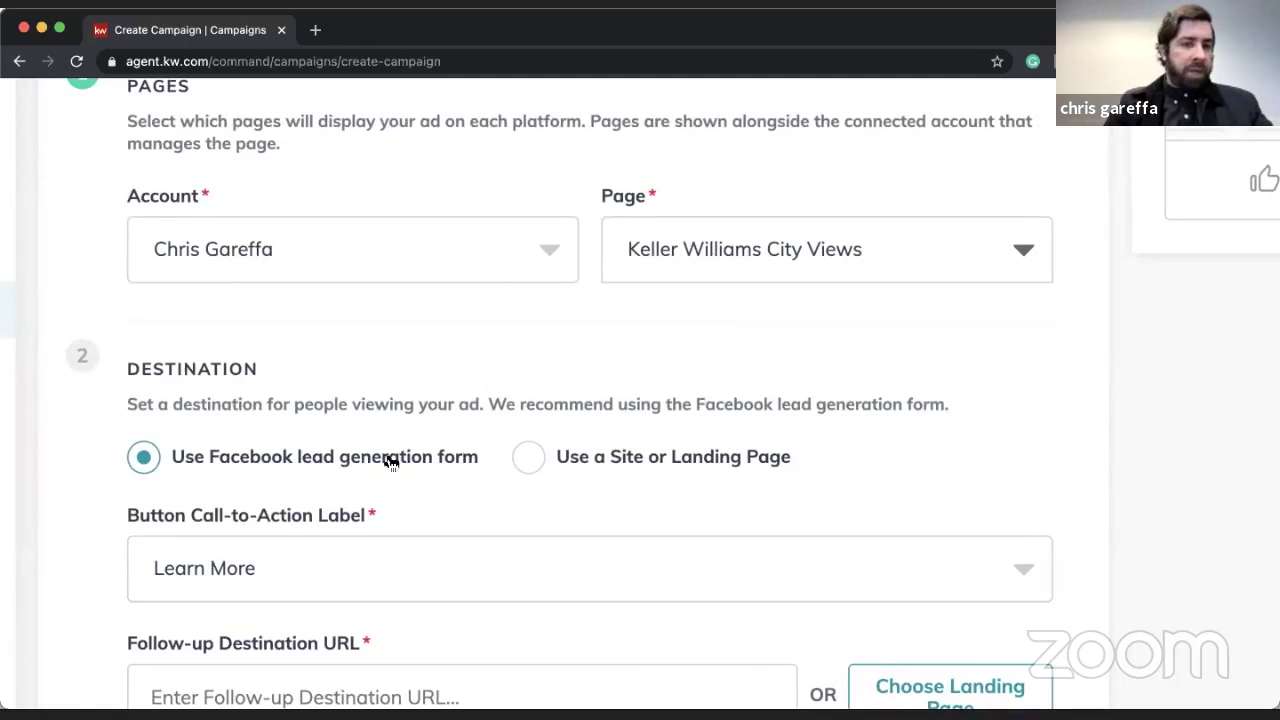
scroll(405, 462, "down", 3, "ctrl")
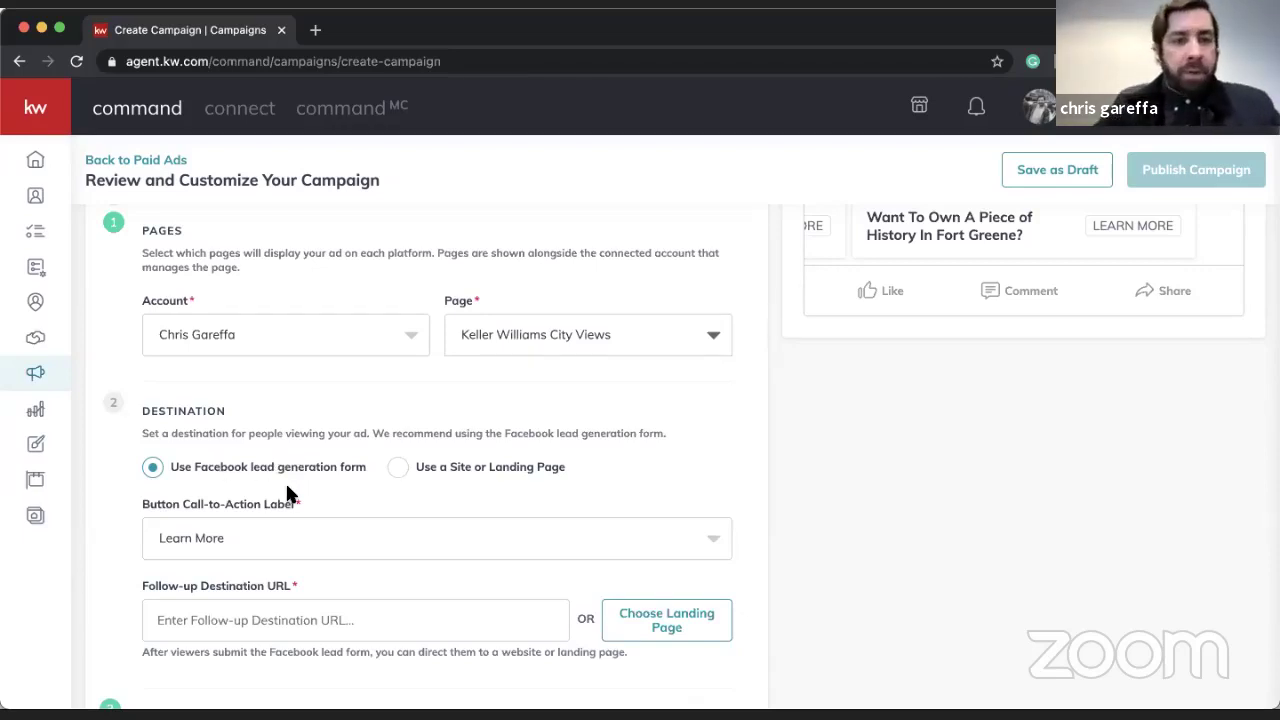
scroll(287, 493, "down", 2)
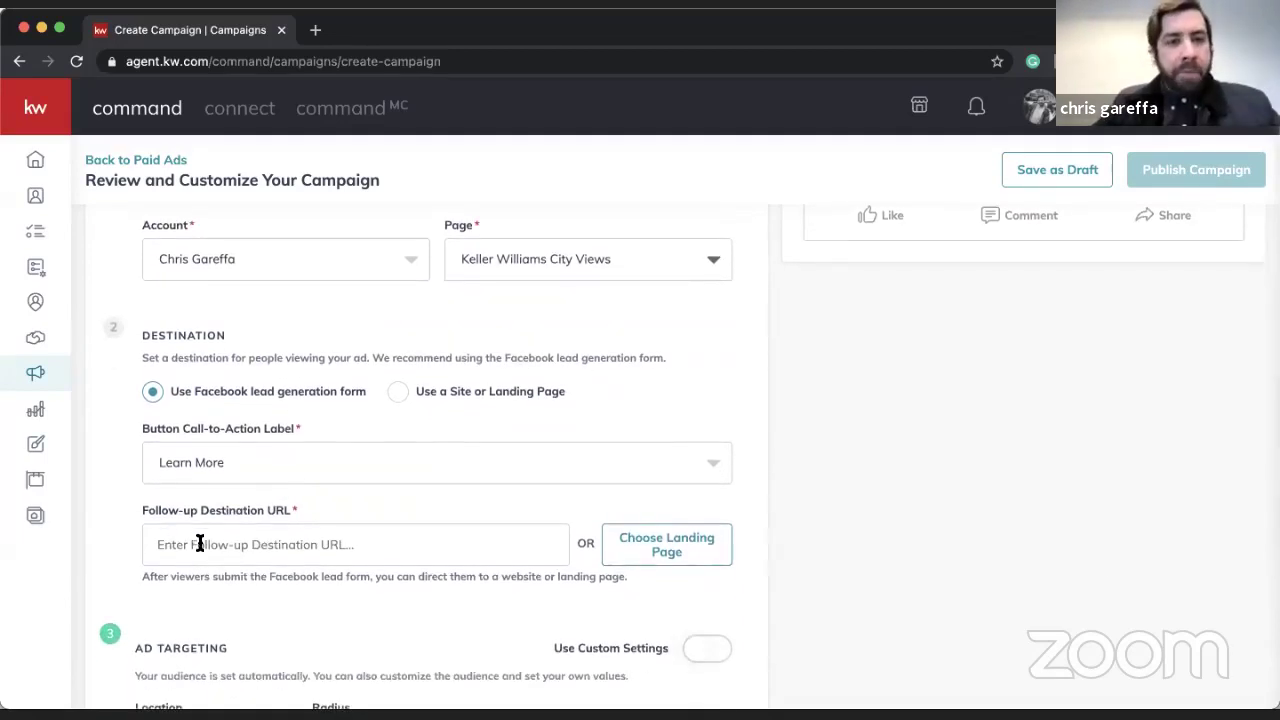
scroll(321, 500, "down", 1)
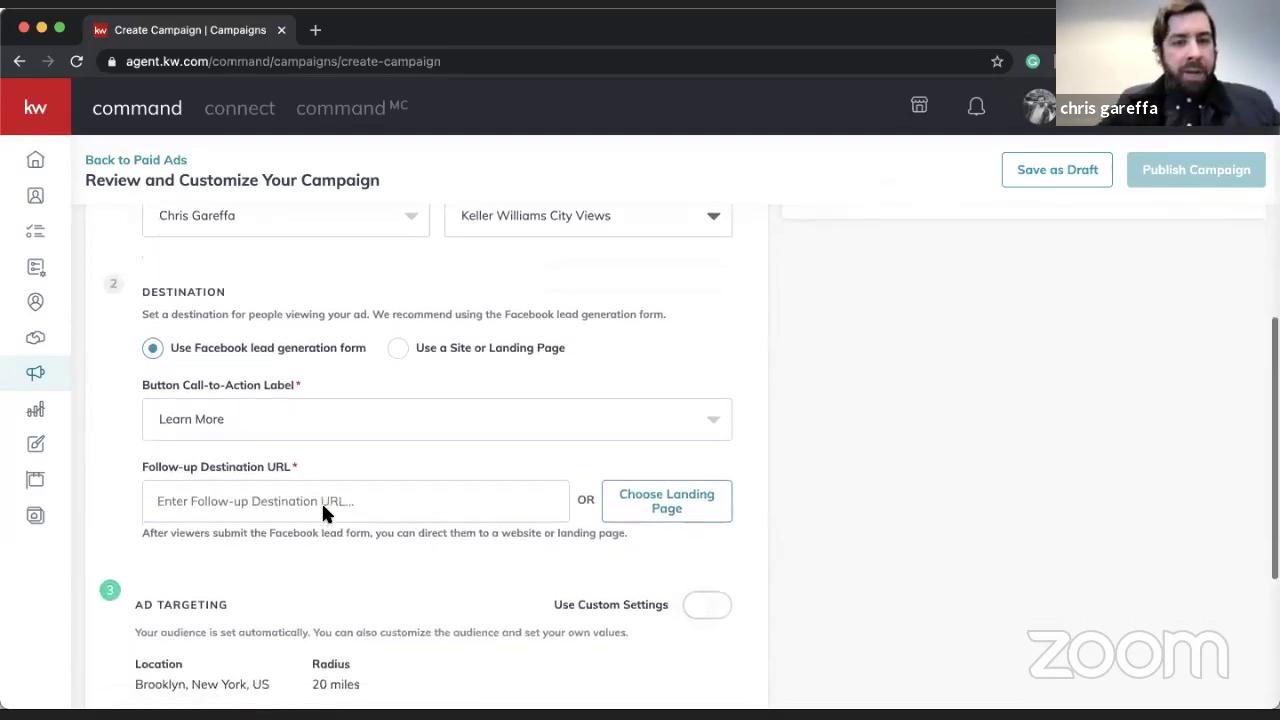
scroll(321, 501, "up", 1)
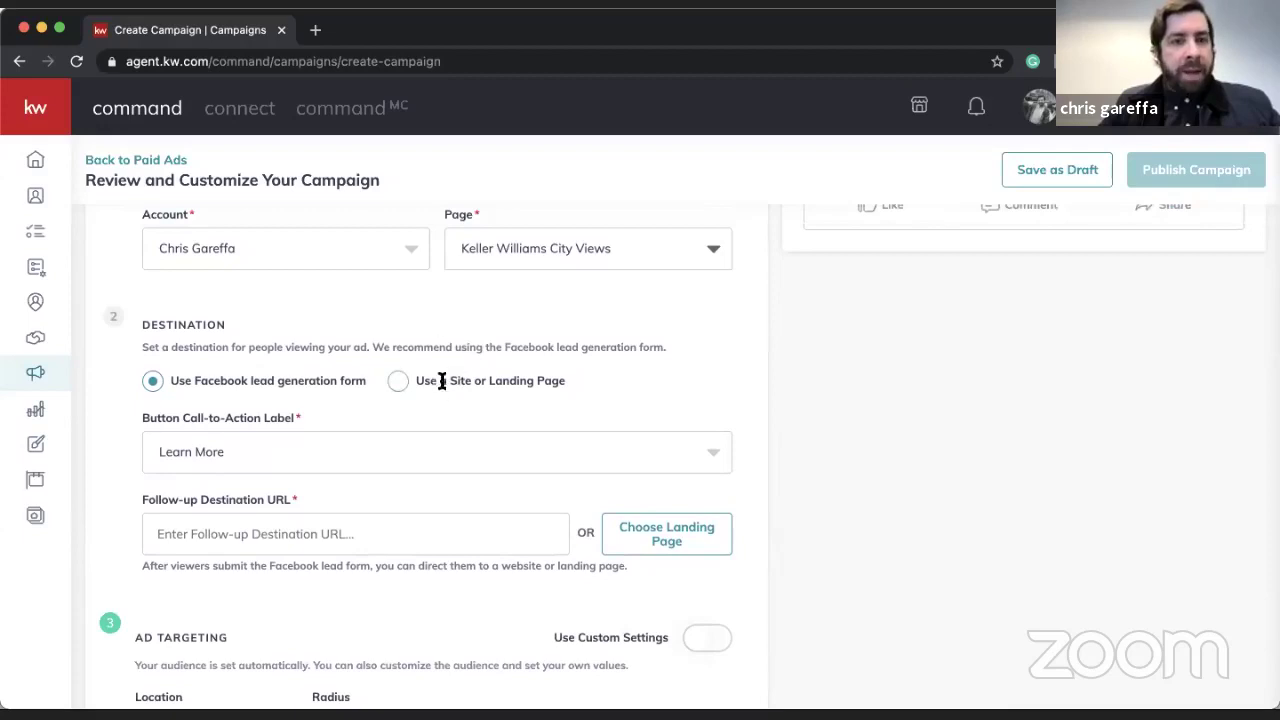
- Keep Learn More as the call-to-action and select the Follow-up Destination URL text
left_click(333, 455)
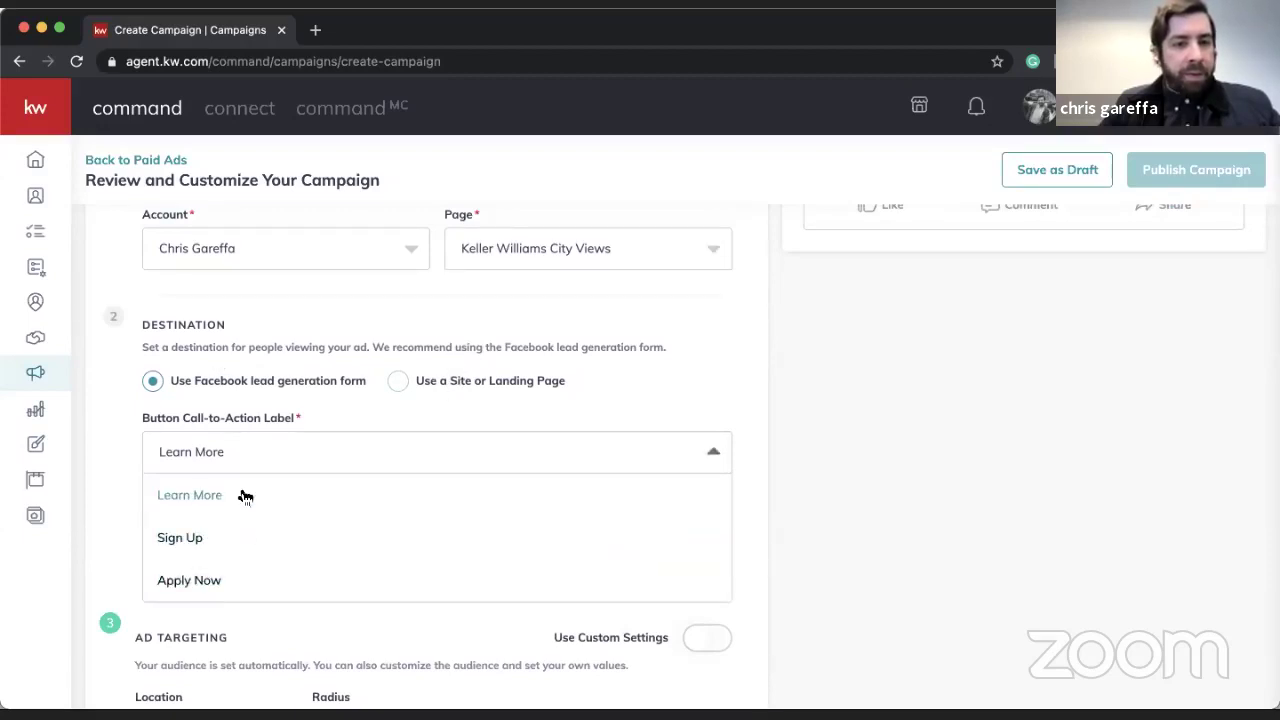
left_click(185, 494)
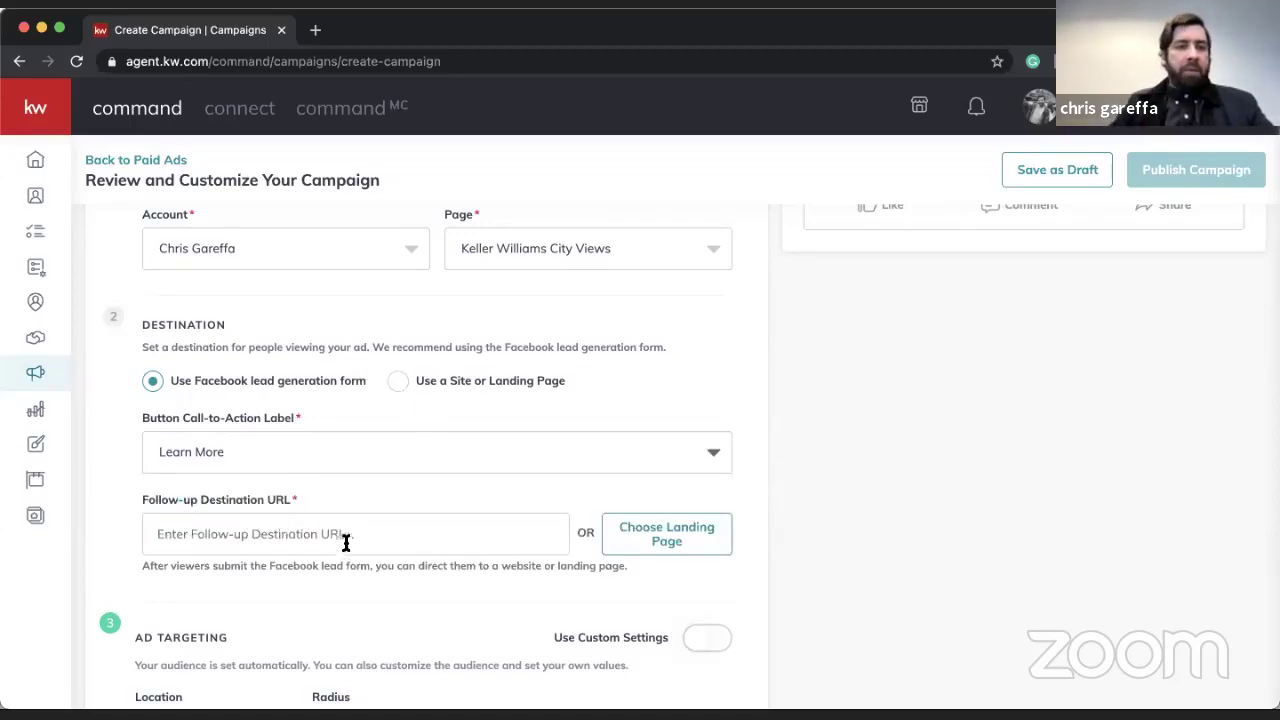
left_click(372, 528)
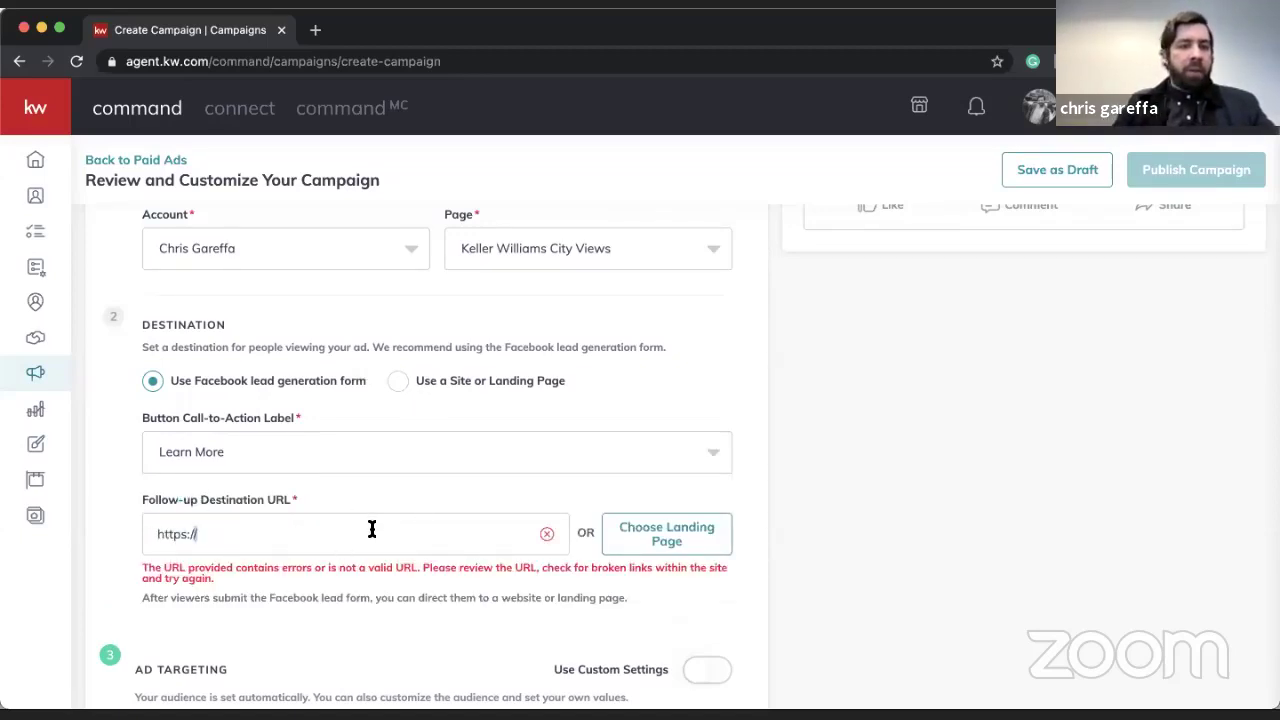
key("super+a")
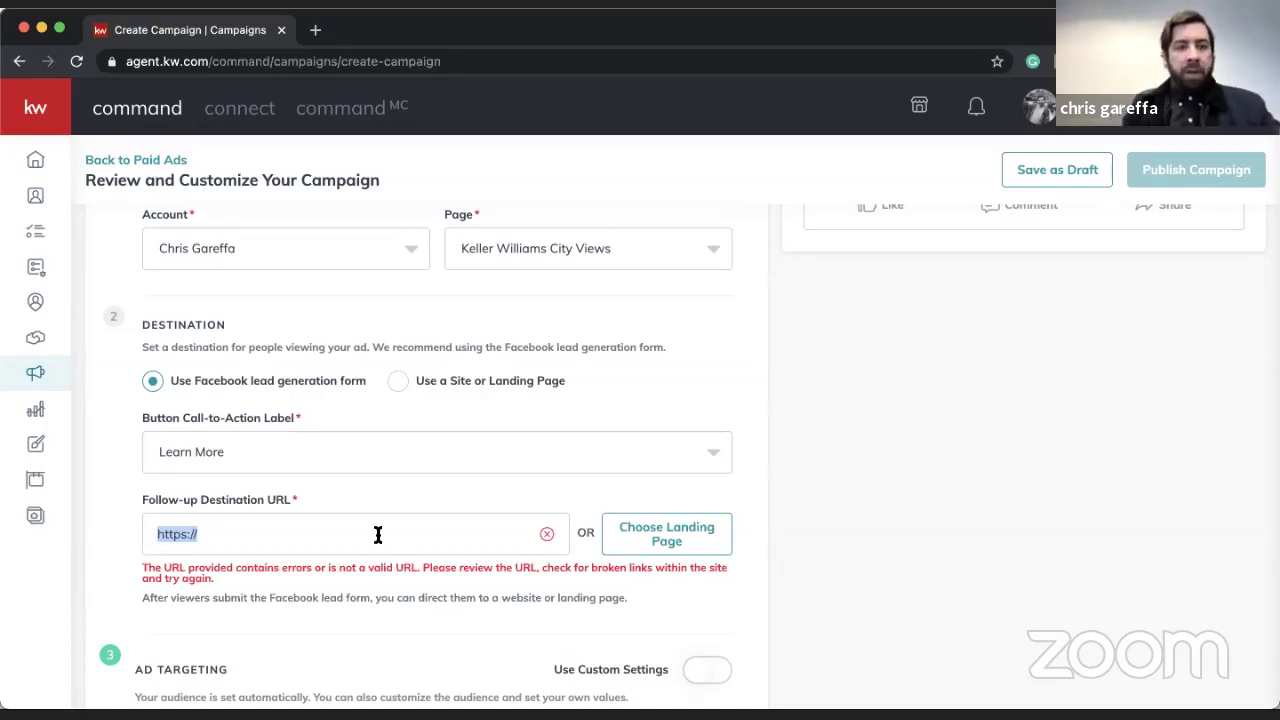
scroll(378, 535, "up", 5)
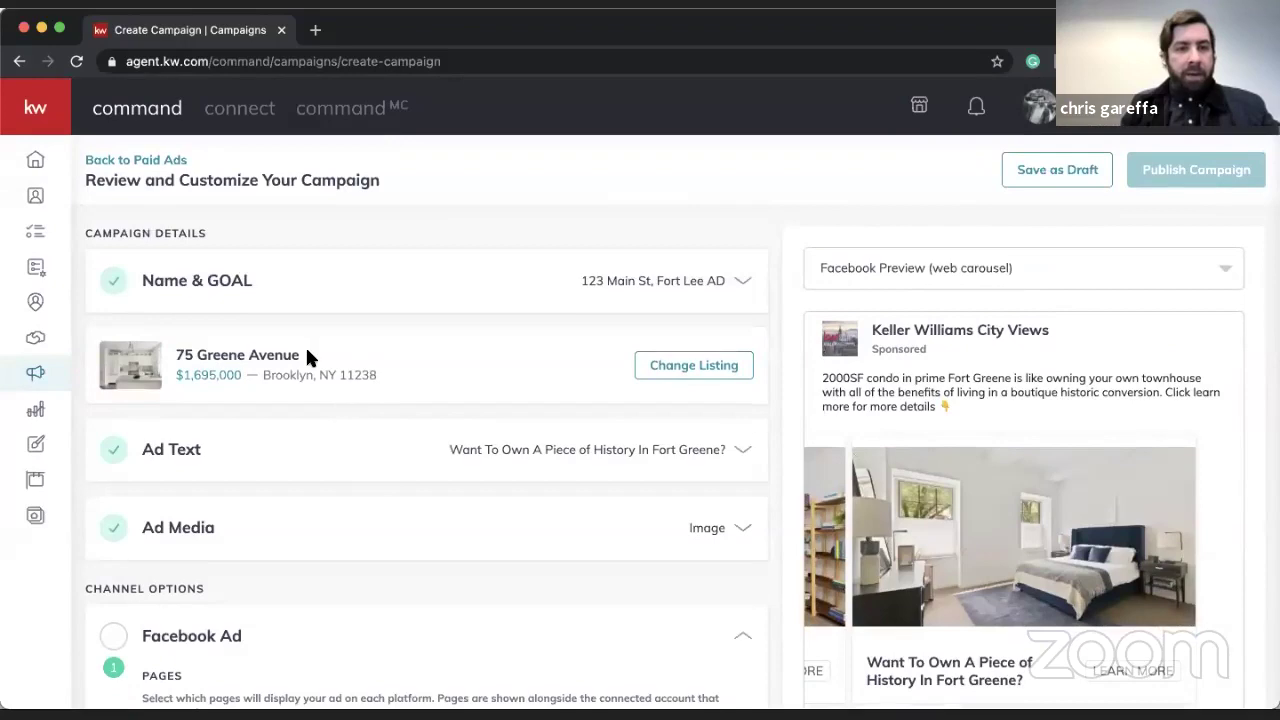
triple_click(307, 352)
key("ctrl+c")
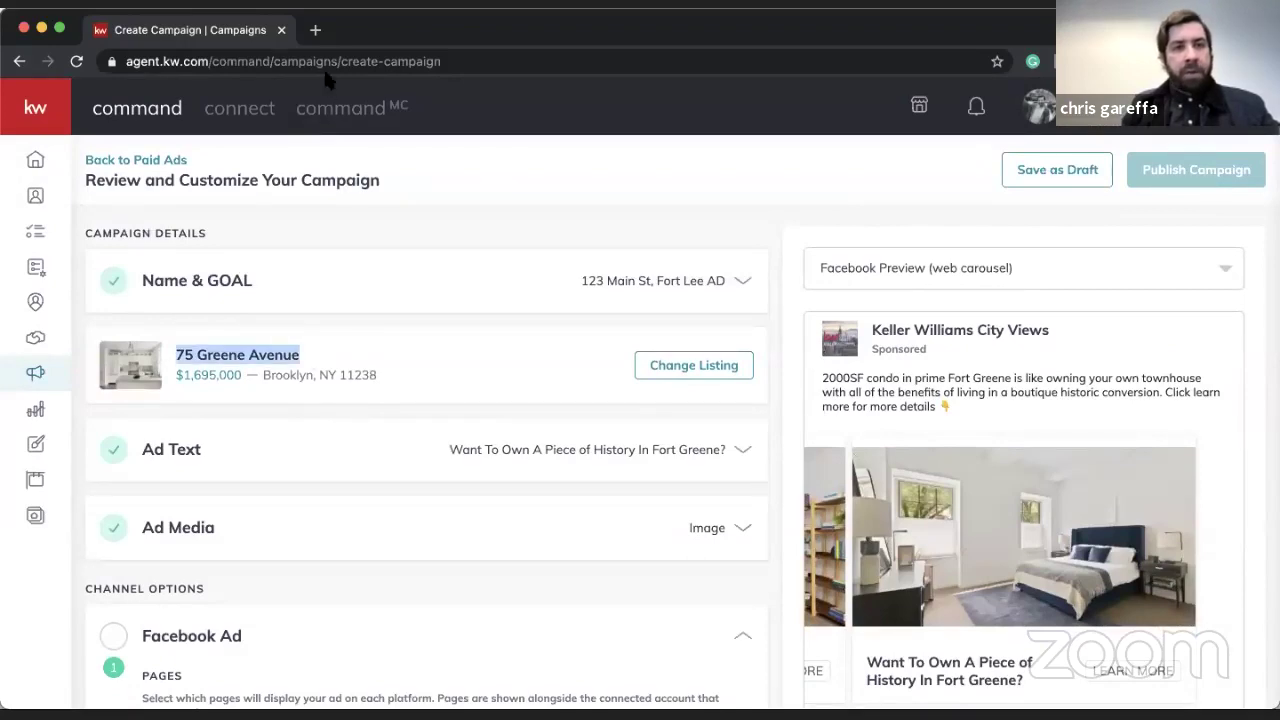
left_click(316, 31)
type("age")
key("BackSpace")
key("BackSpace")
key("BackSpace")
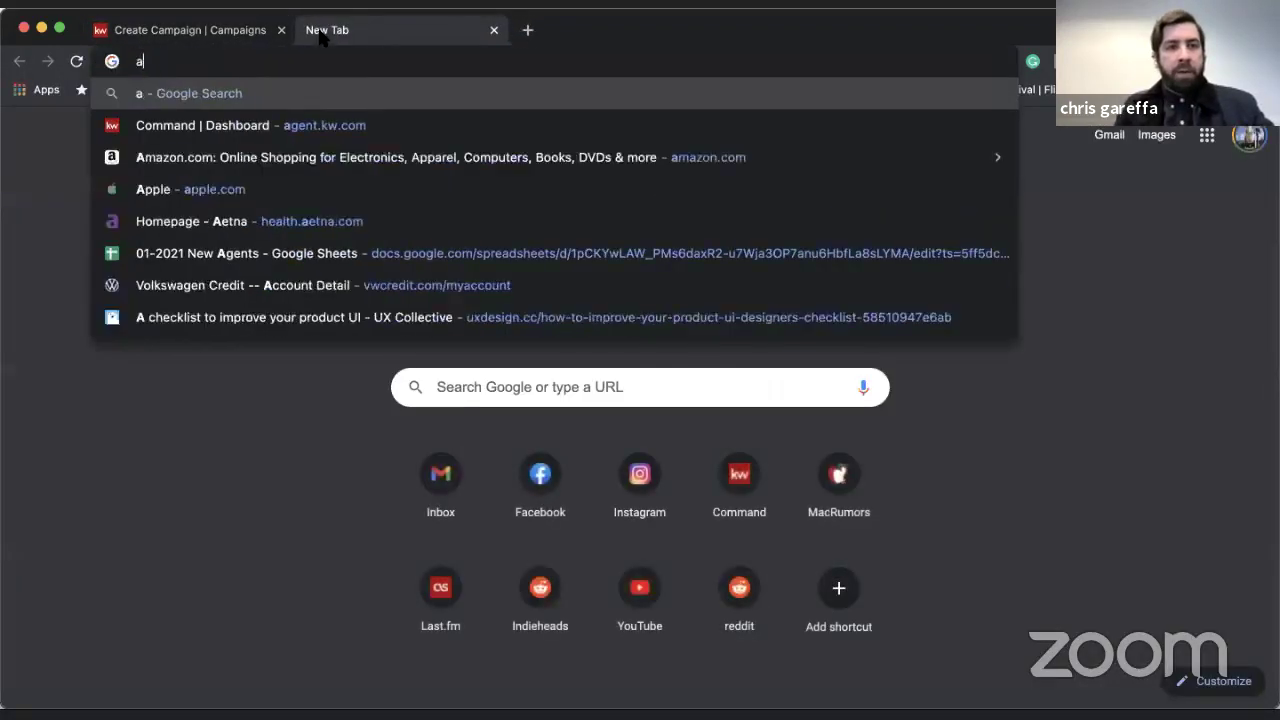
key("BackSpace")
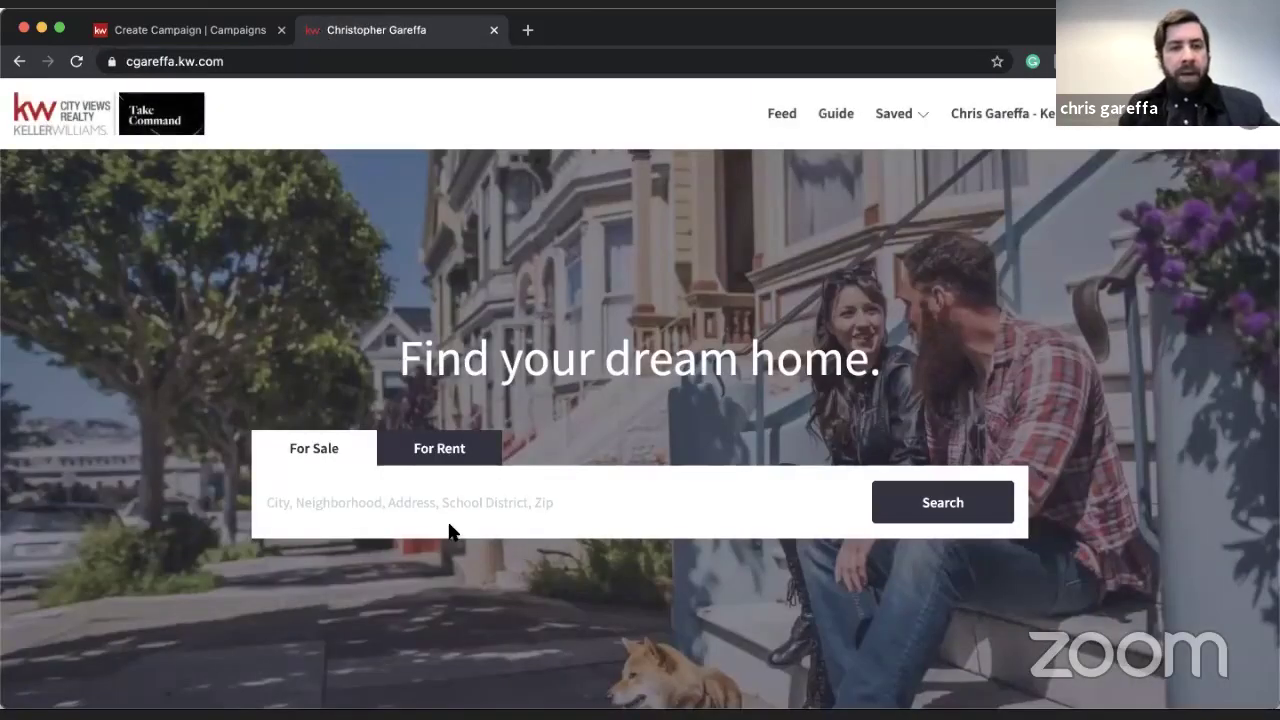
left_click(454, 506)
key("ctrl+v")
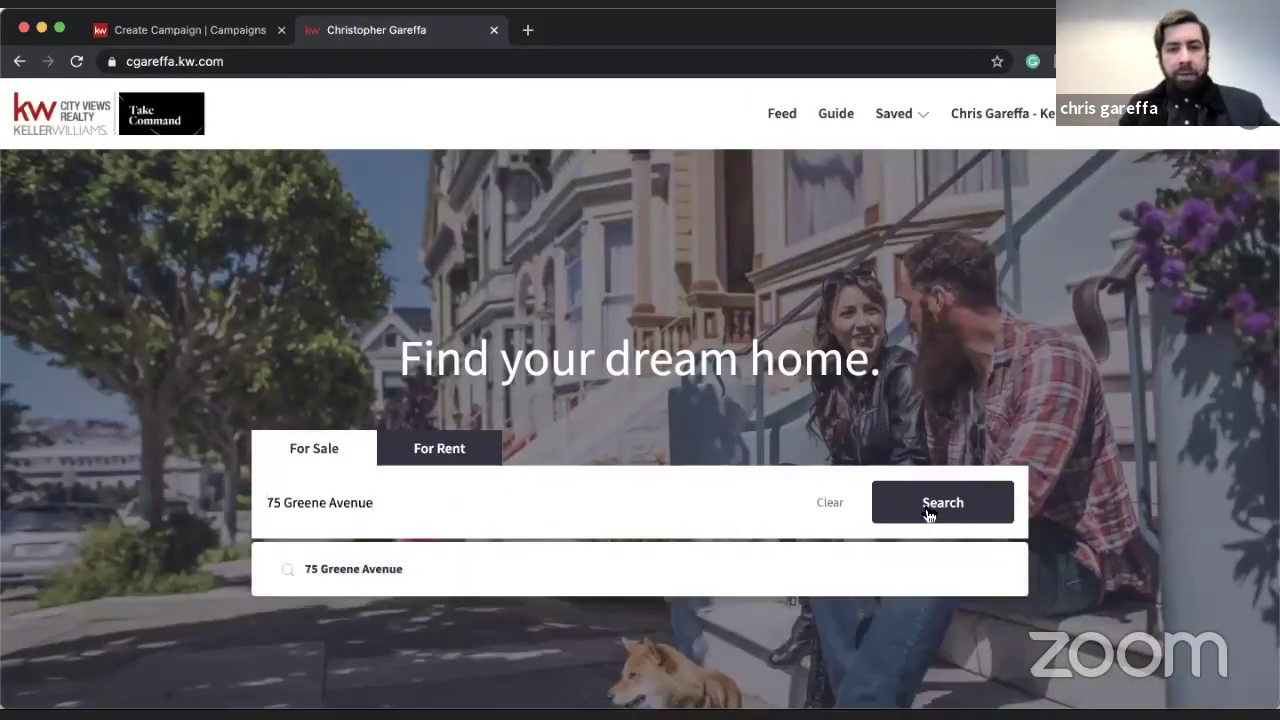
left_click(928, 514)
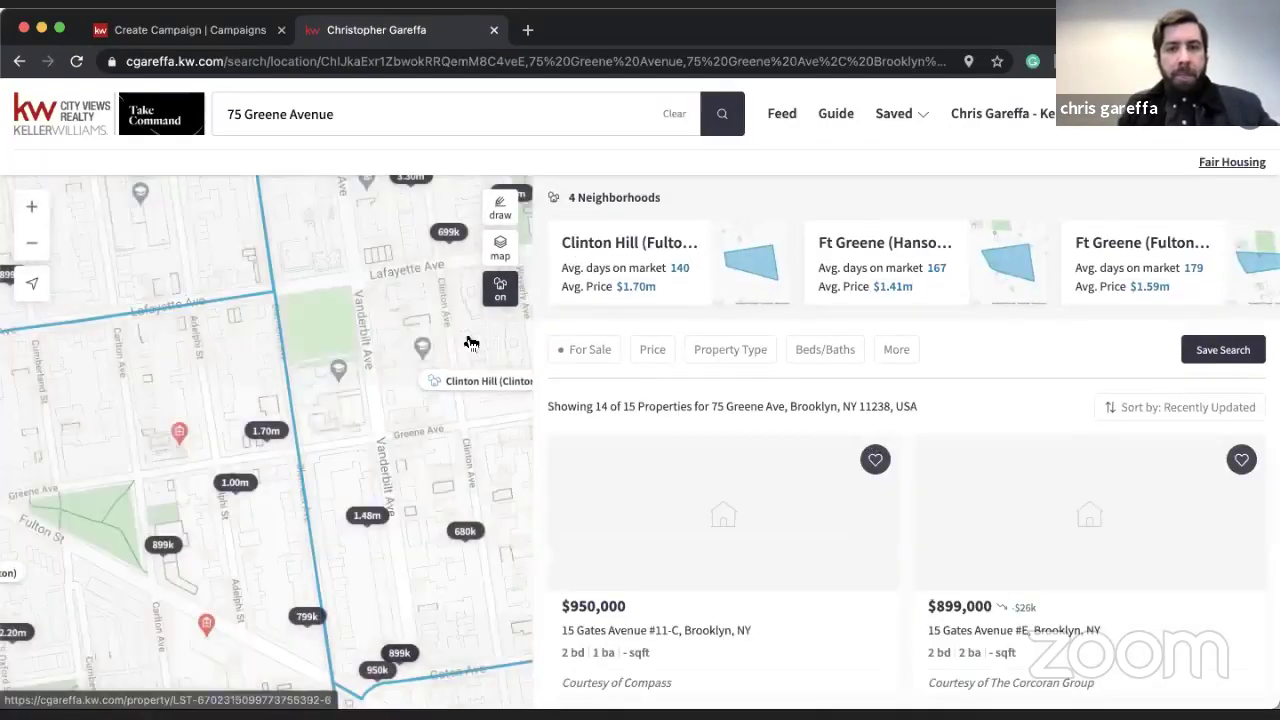
scroll(727, 450, "down", 3)
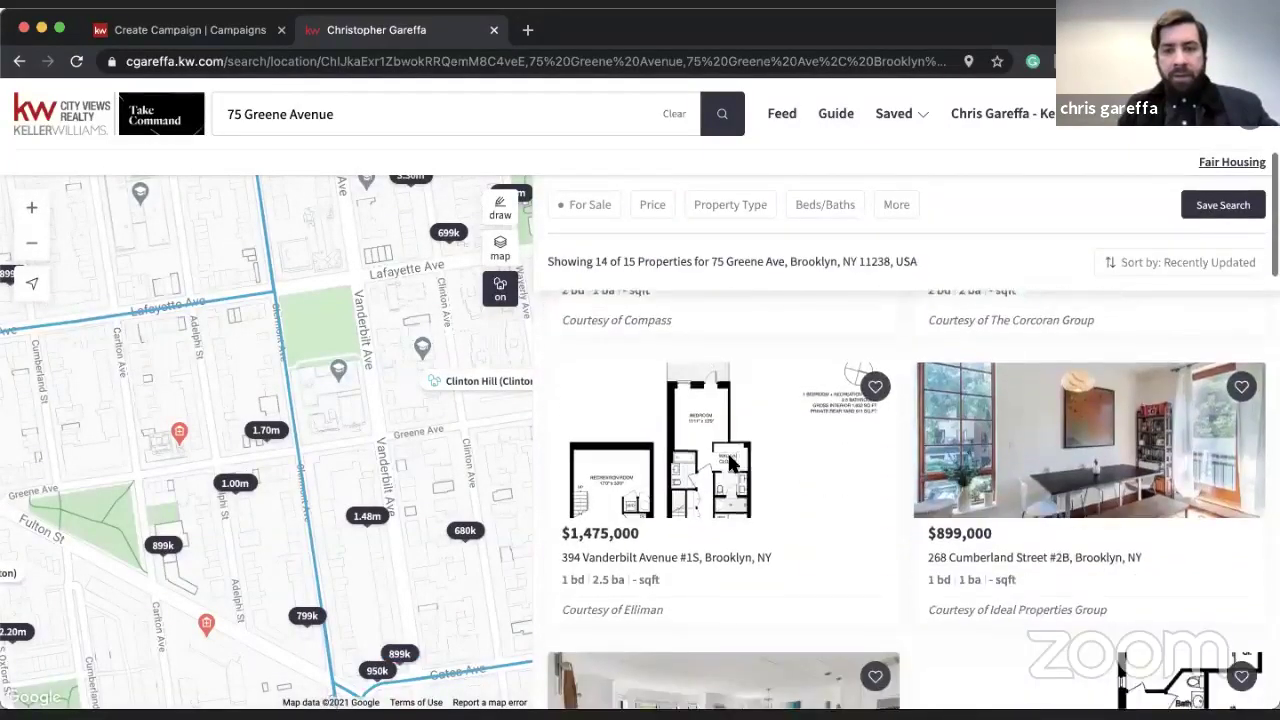
scroll(727, 451, "down", 10)
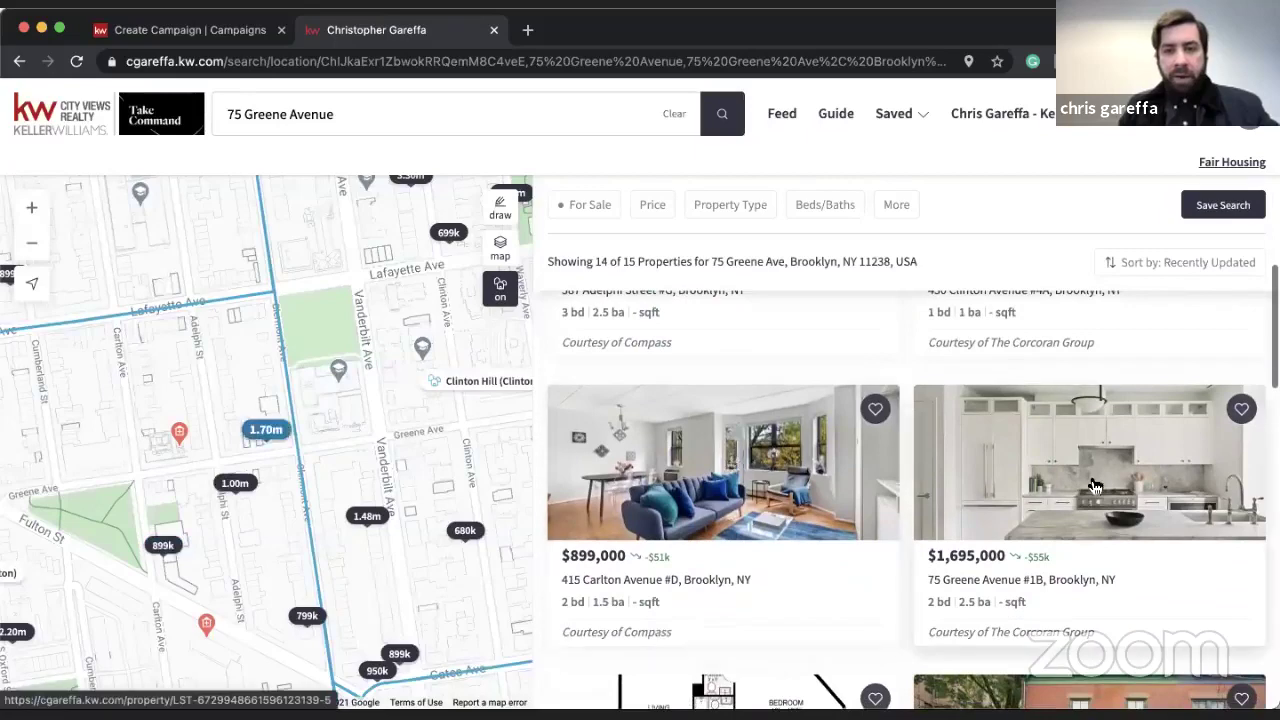
left_click(1076, 503)
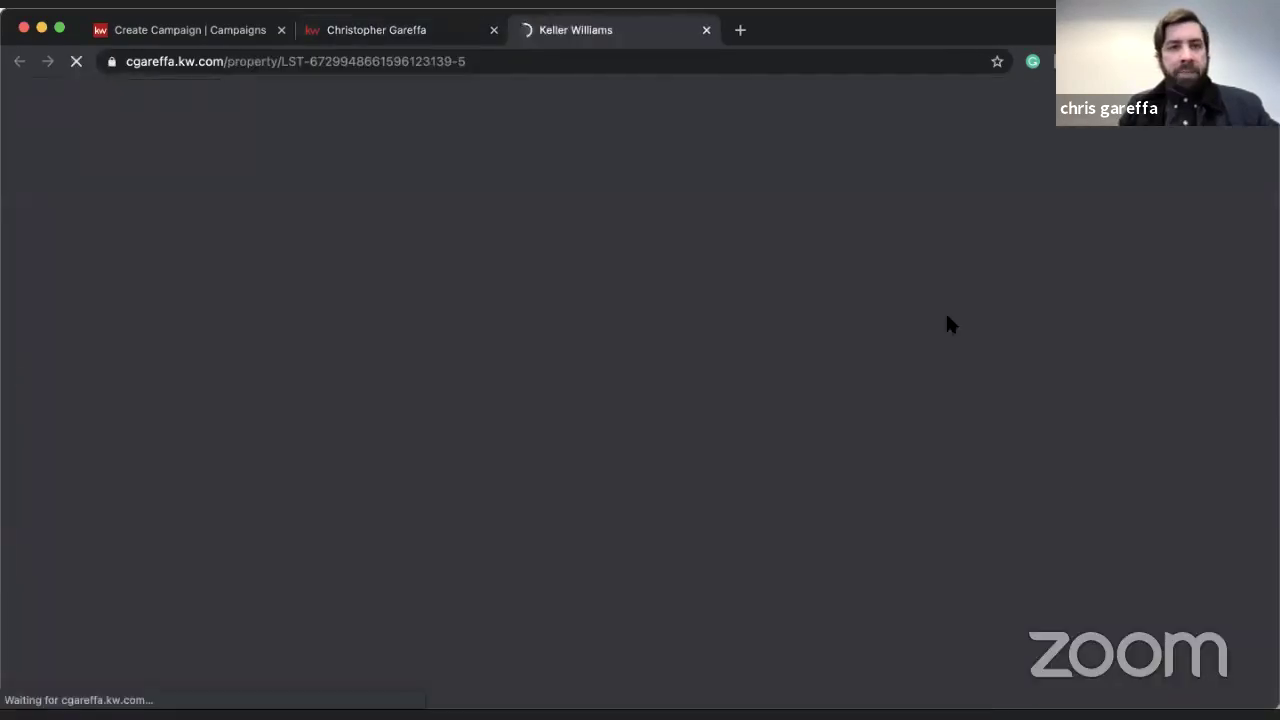
left_click(493, 30)
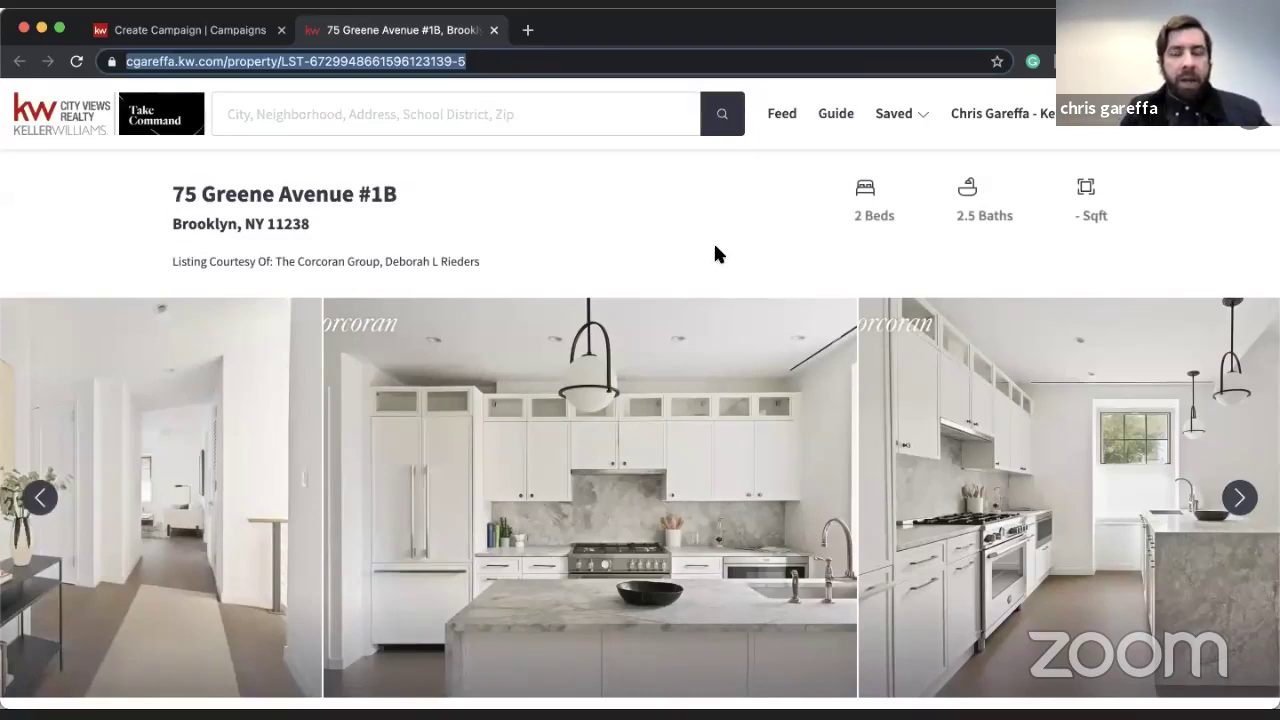
scroll(698, 248, "down", 5)
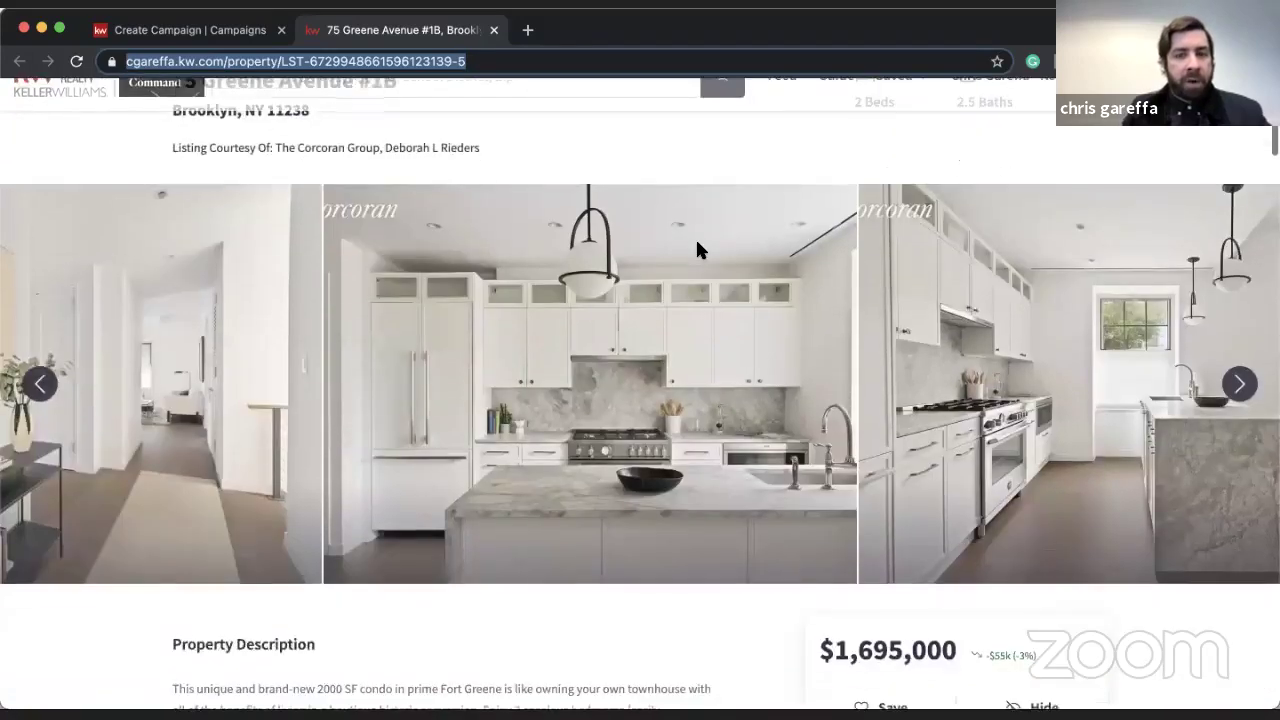
scroll(698, 248, "down", 5)
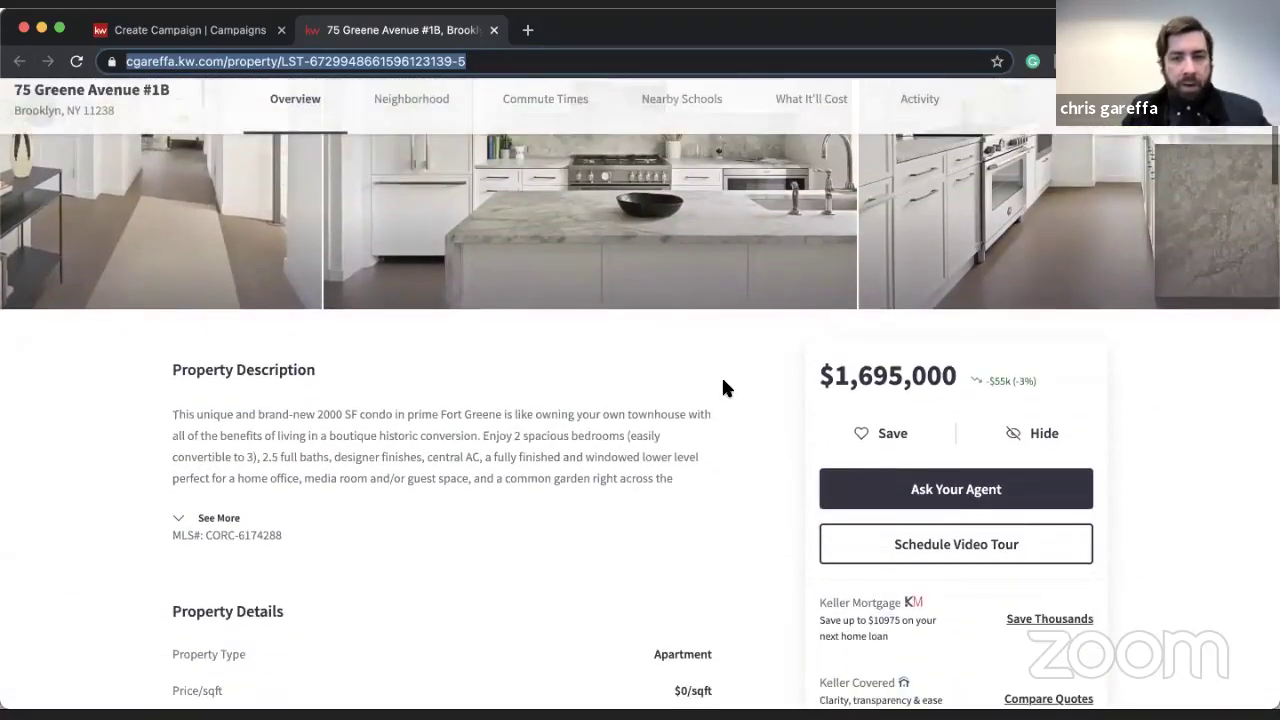
scroll(723, 381, "down", 20)
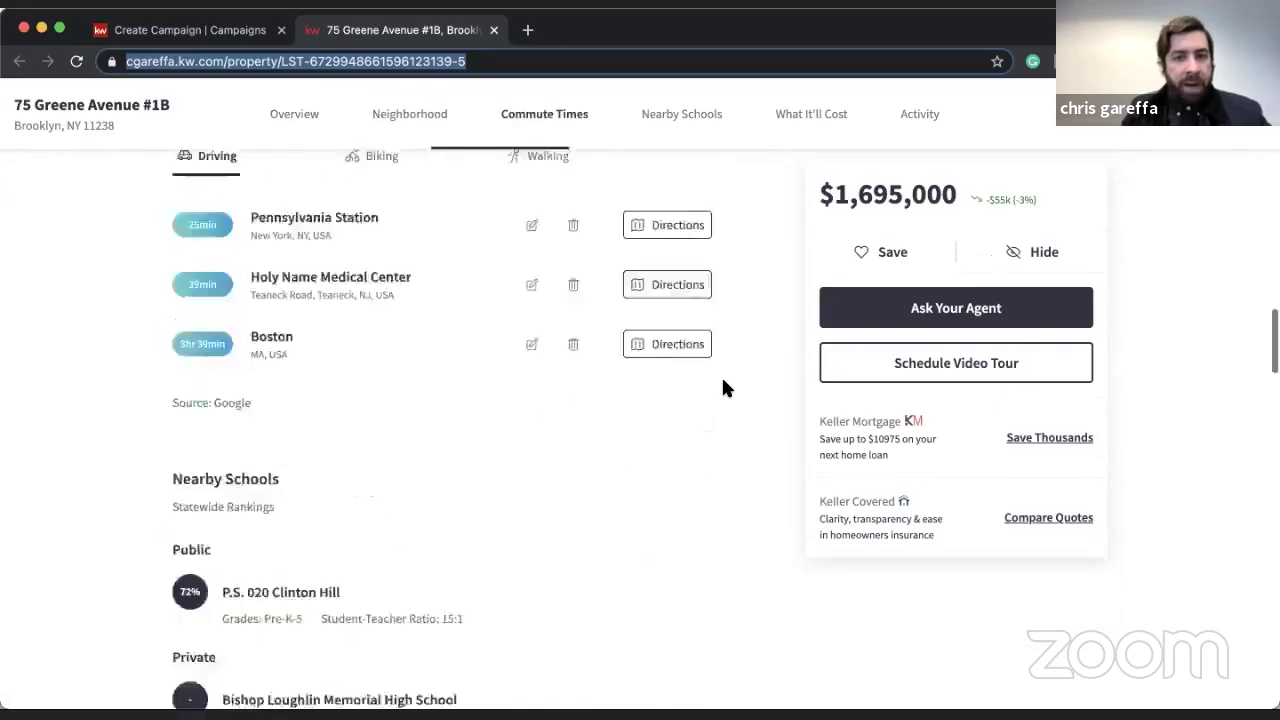
scroll(723, 388, "down", 20)
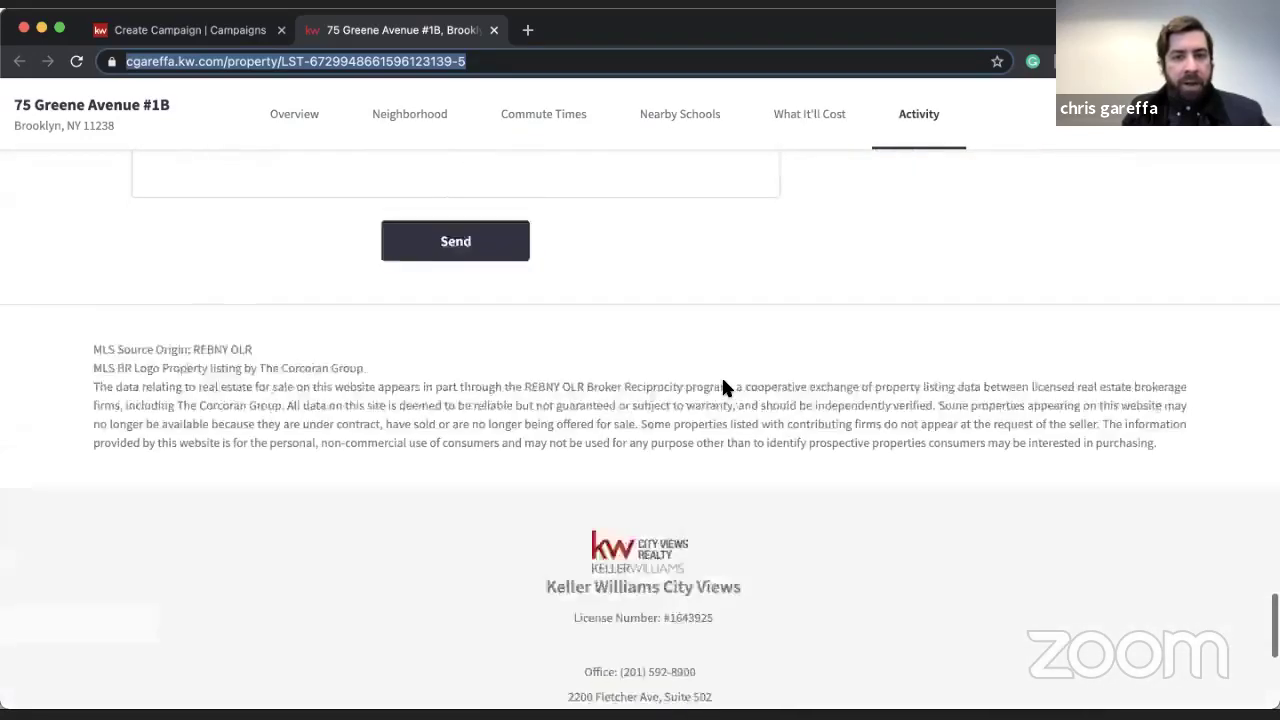
scroll(571, 566, "up", 10)
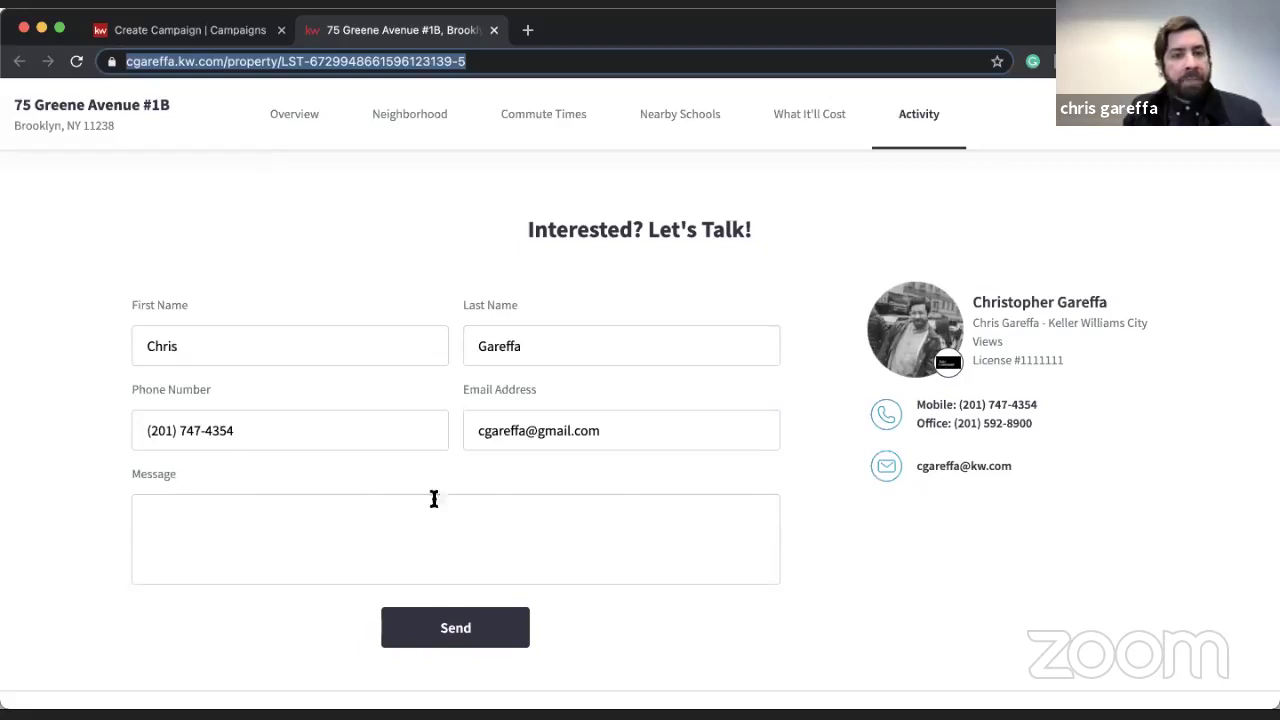
scroll(925, 350, "up", 6)
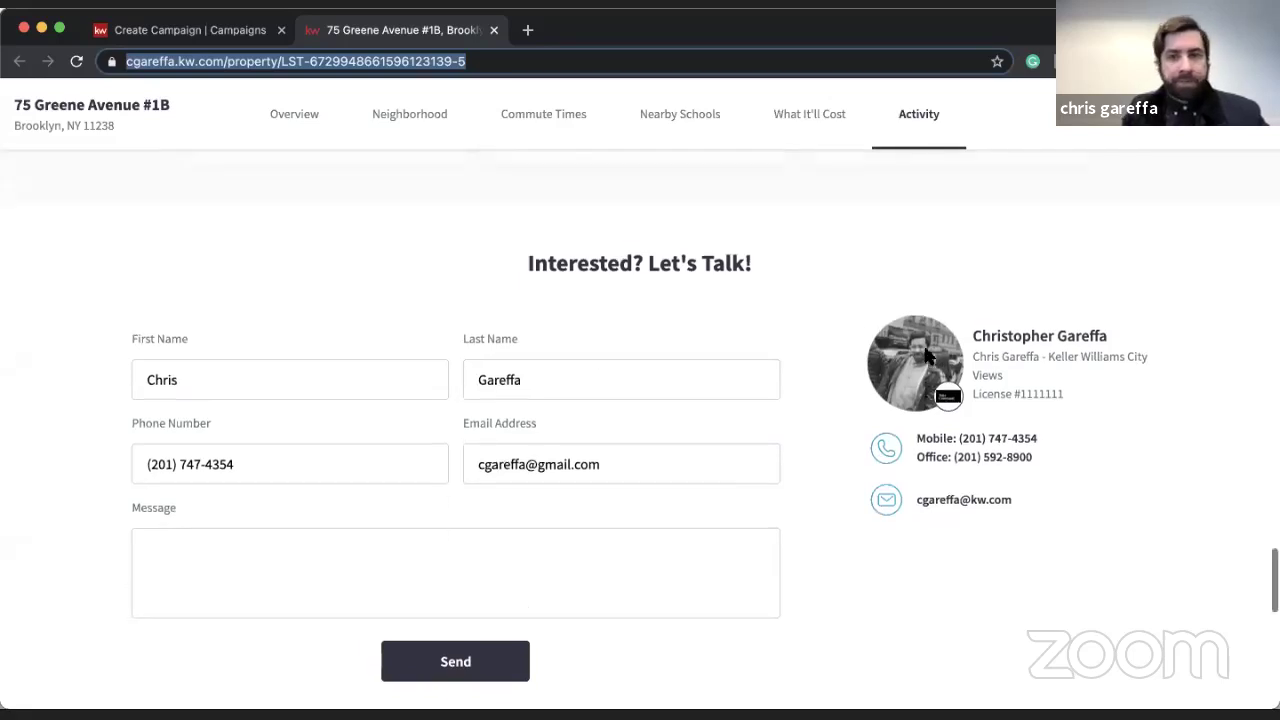
scroll(925, 352, "up", 10)
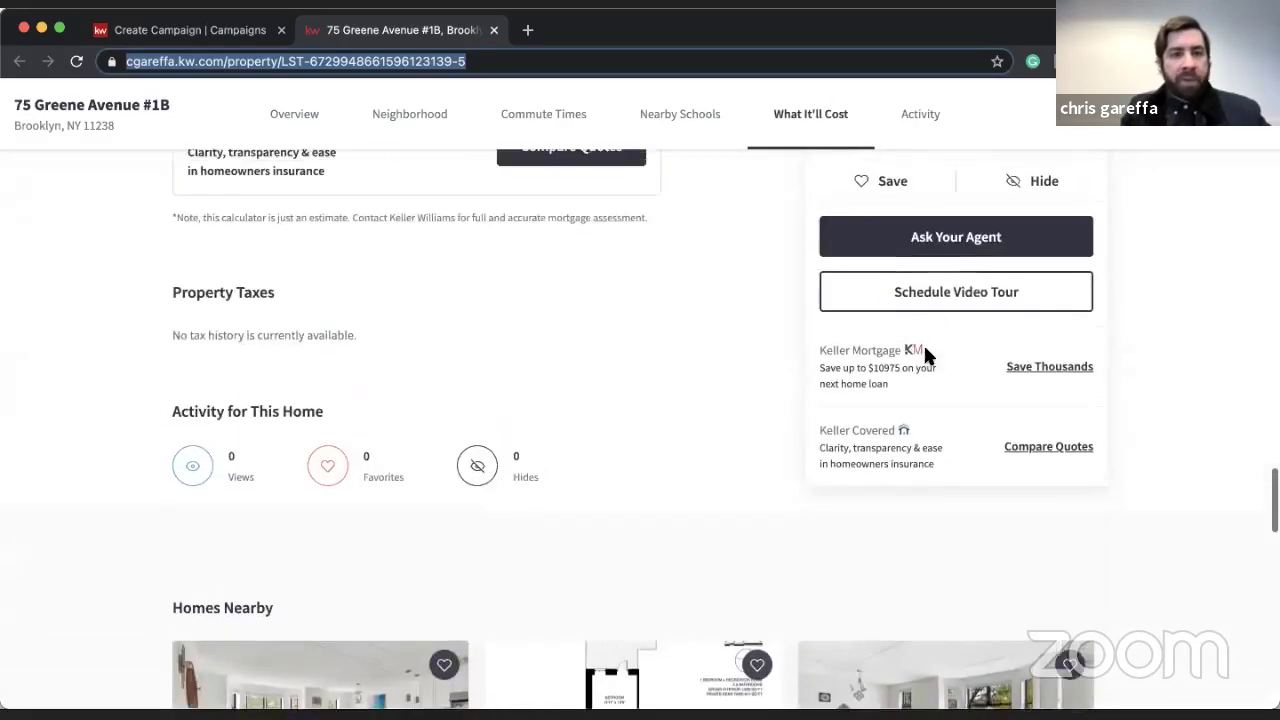
scroll(925, 355, "up", 10)
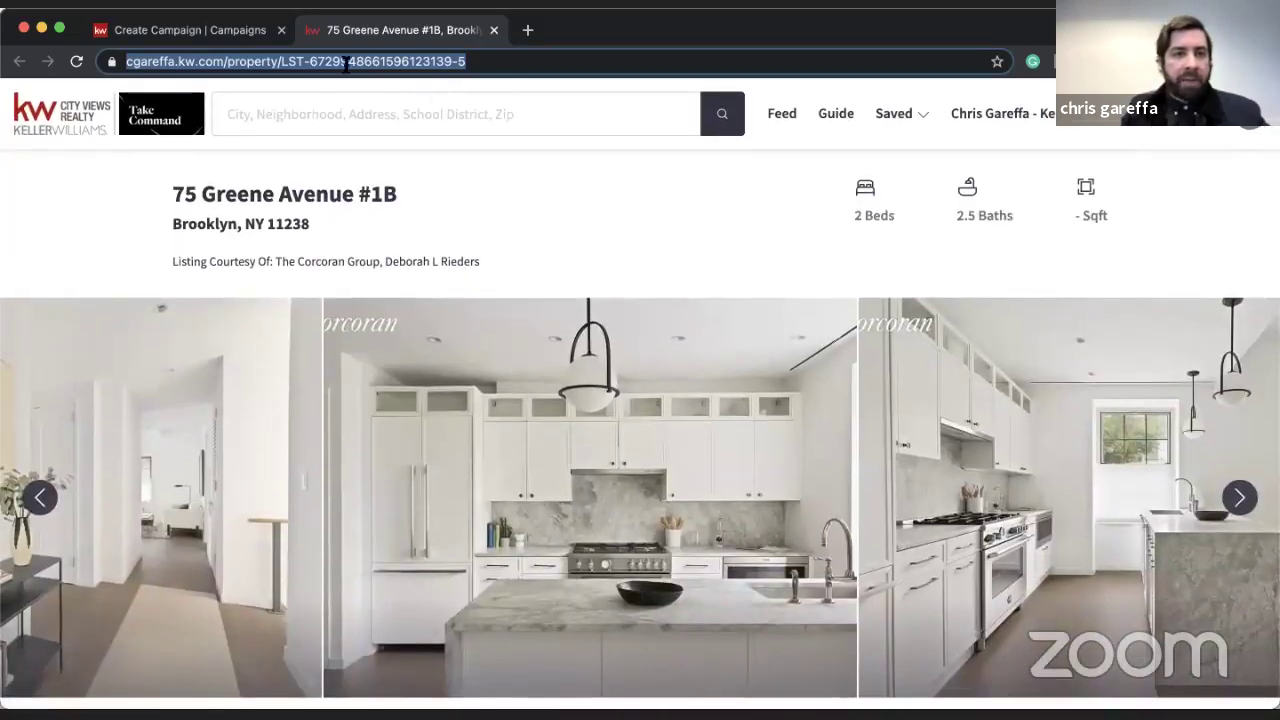
triple_click(337, 63)
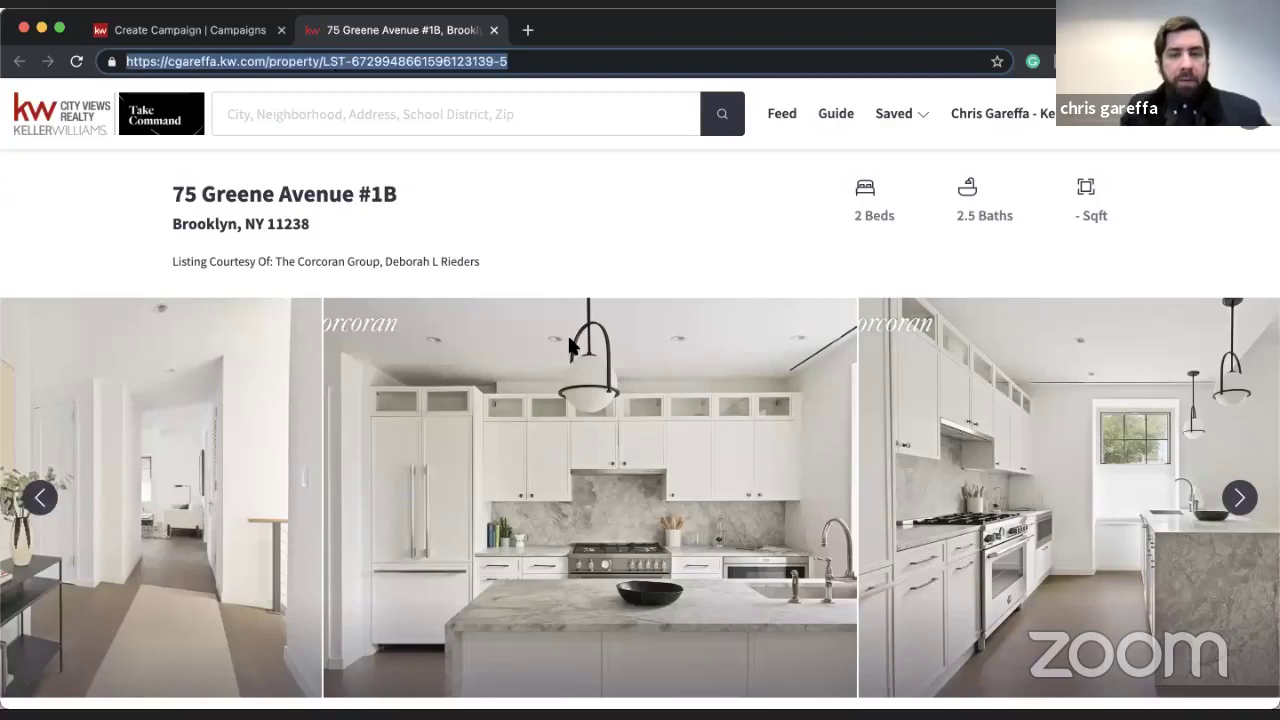
scroll(575, 352, "down", 3)
scroll(575, 352, "down", 2)
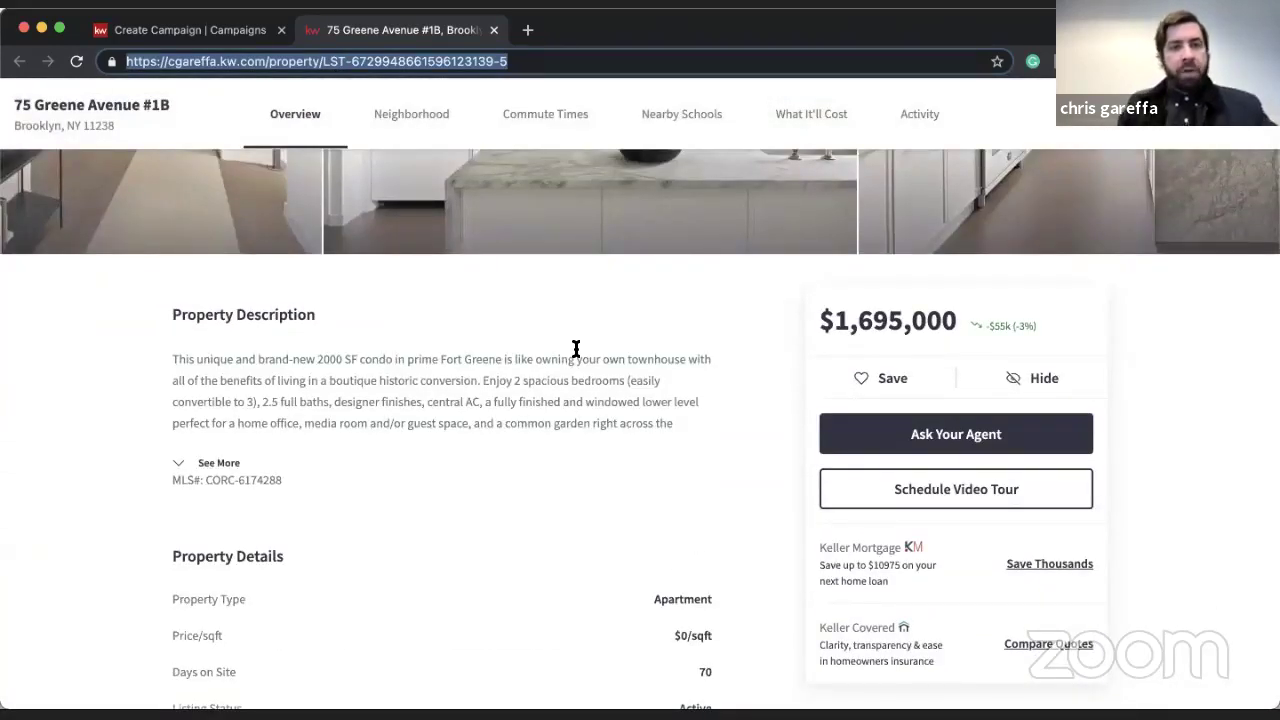
scroll(576, 348, "up", 5)
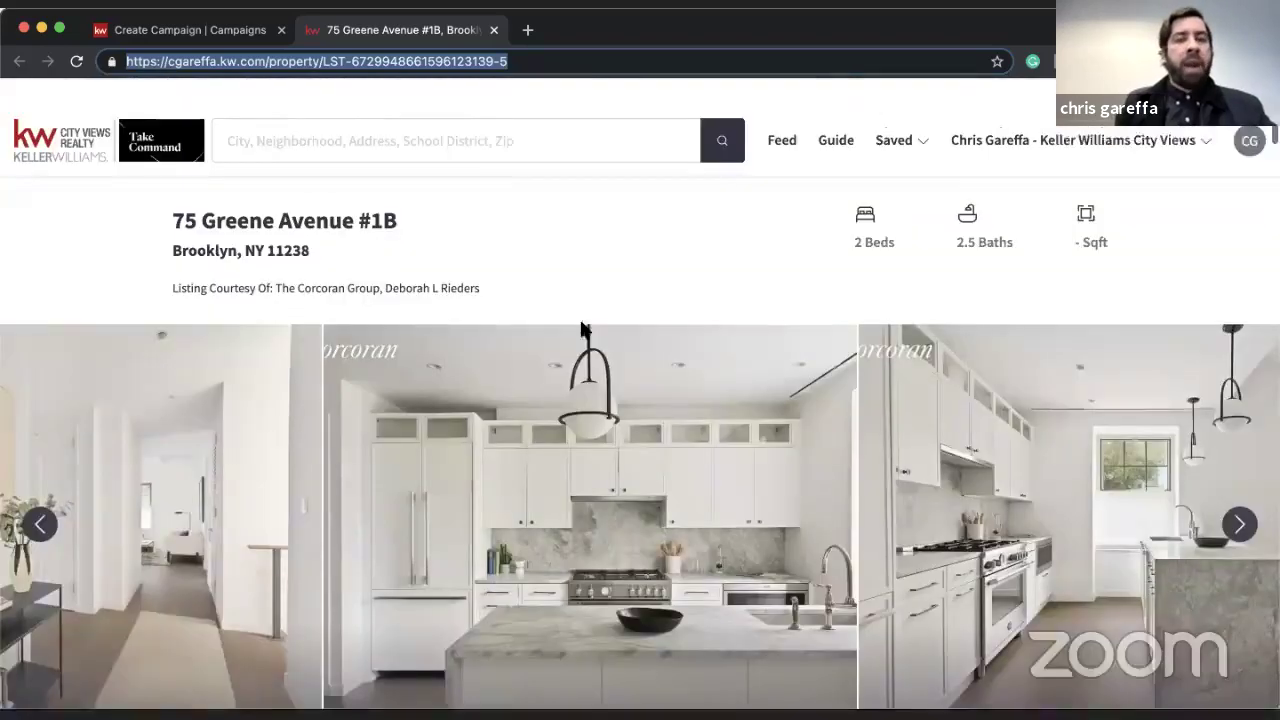
scroll(583, 330, "down", 1)
left_click(75, 133)
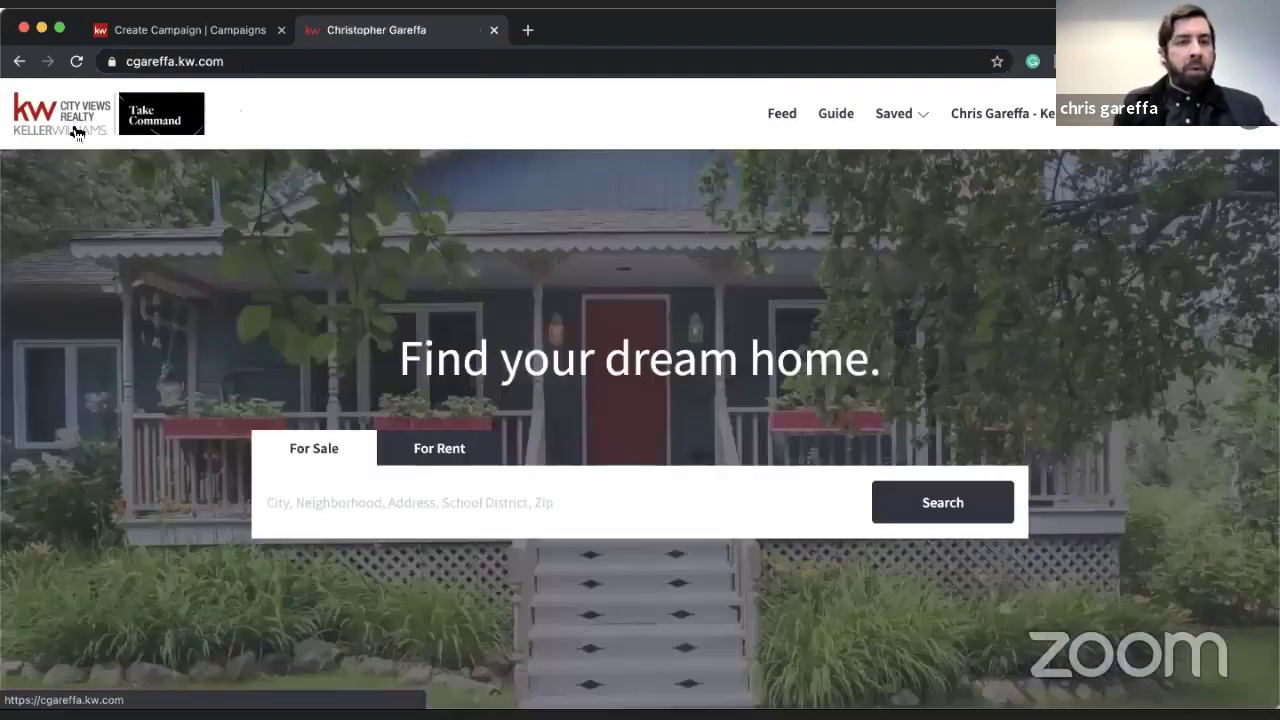
scroll(357, 408, "down", 2)
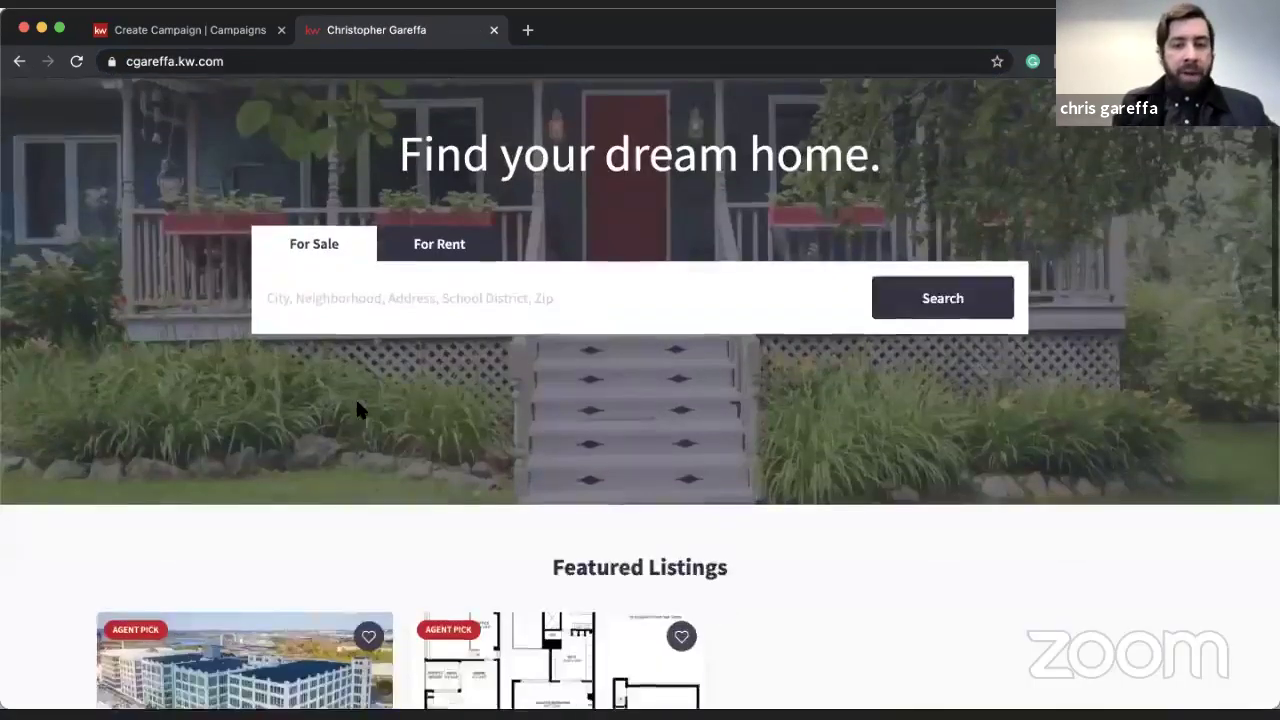
scroll(360, 410, "down", 1)
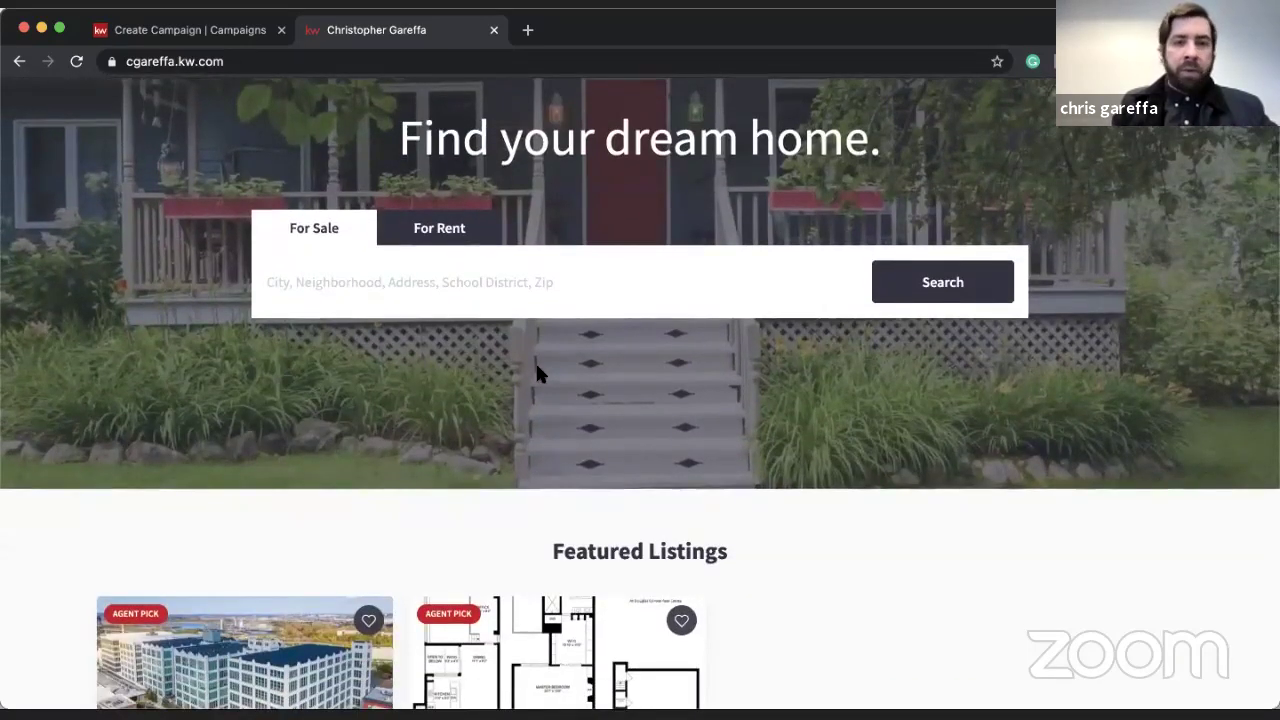
scroll(537, 370, "down", 3)
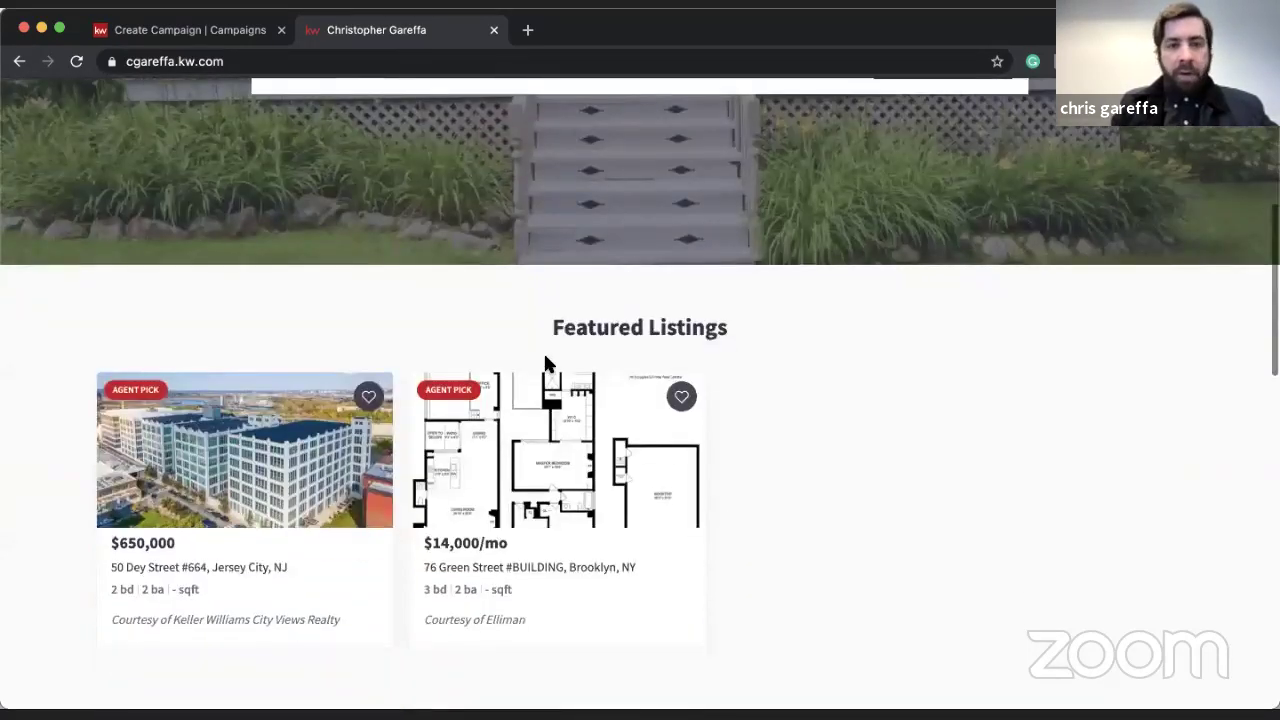
scroll(540, 318, "down", 1)
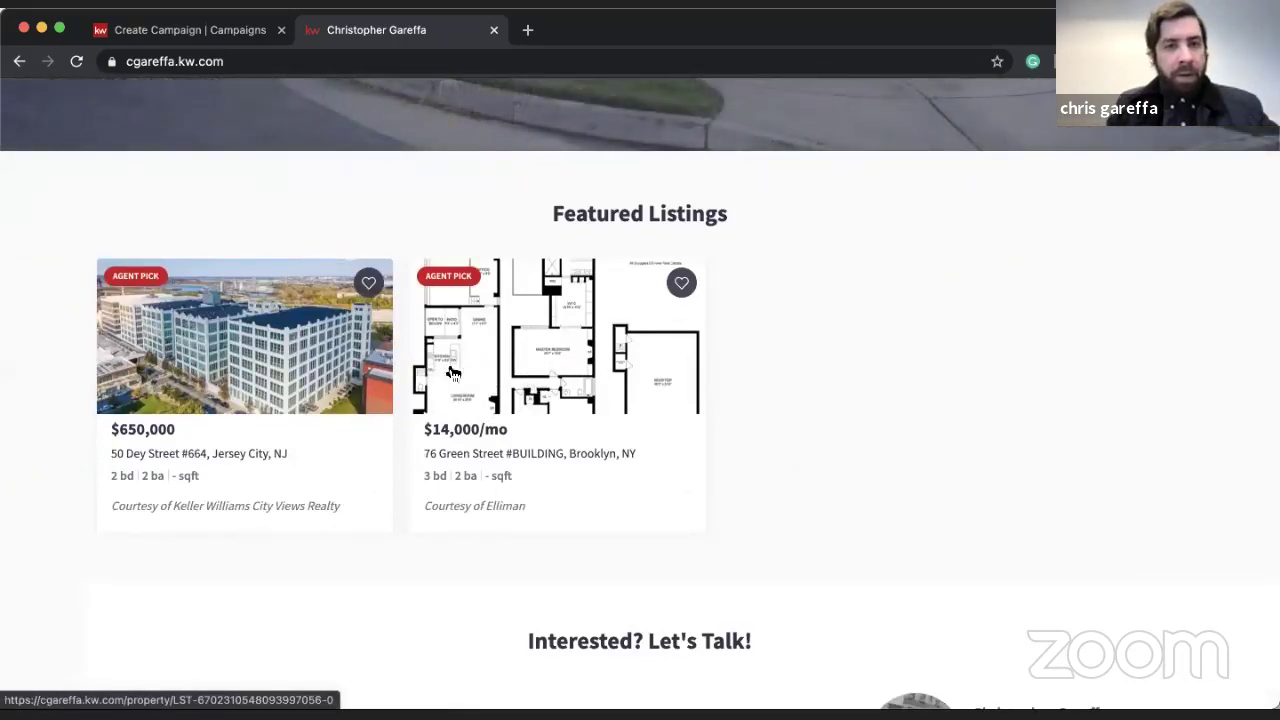
left_click(458, 283)
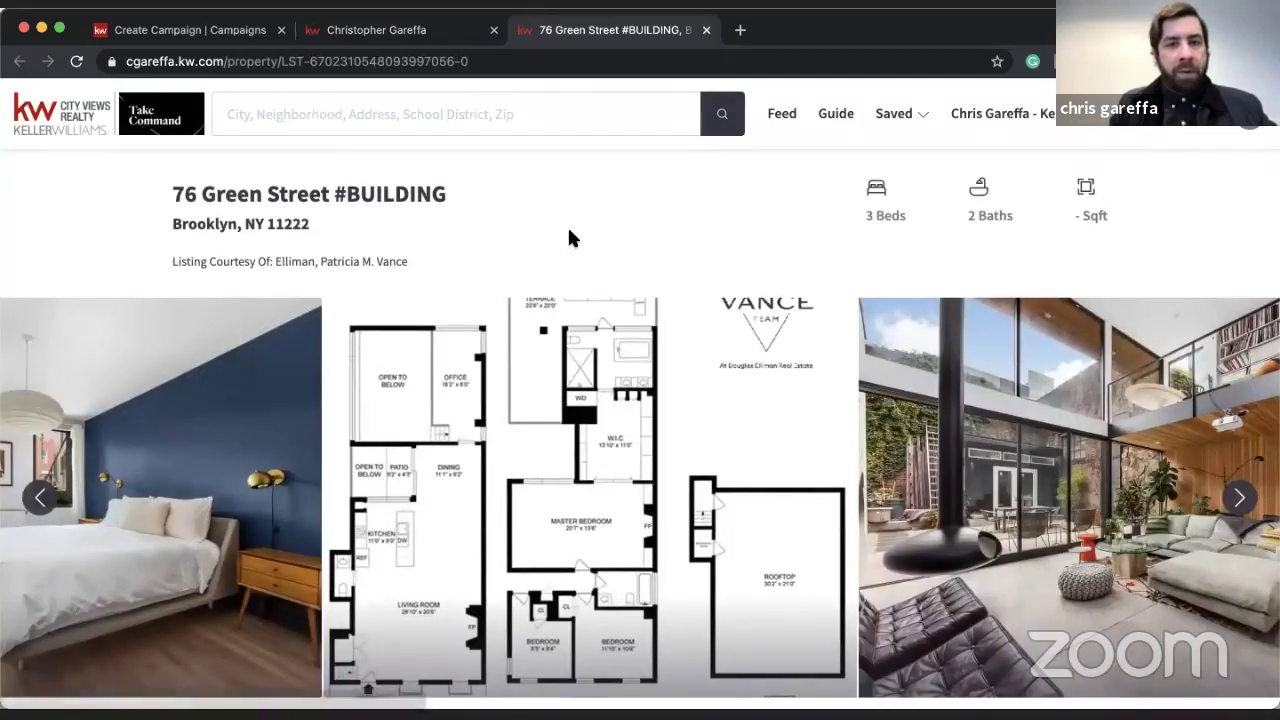
scroll(670, 345, "down", 6)
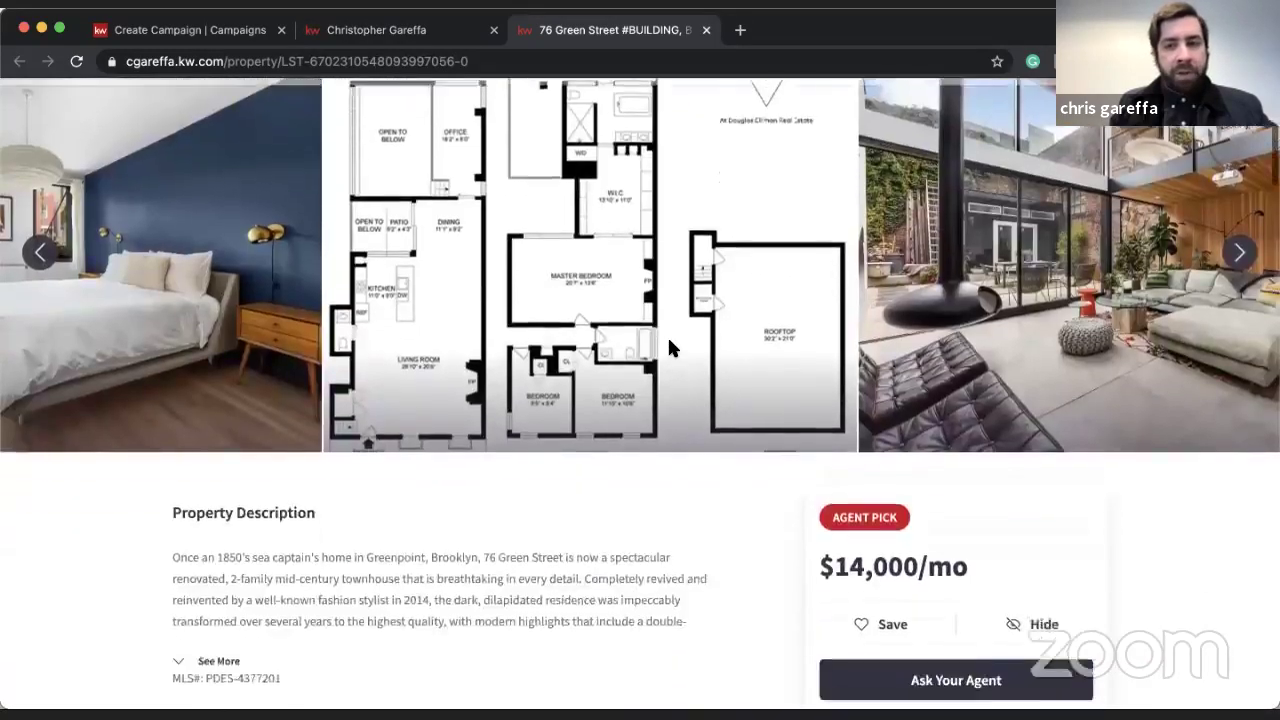
scroll(669, 342, "up", 6)
scroll(669, 342, "down", 2)
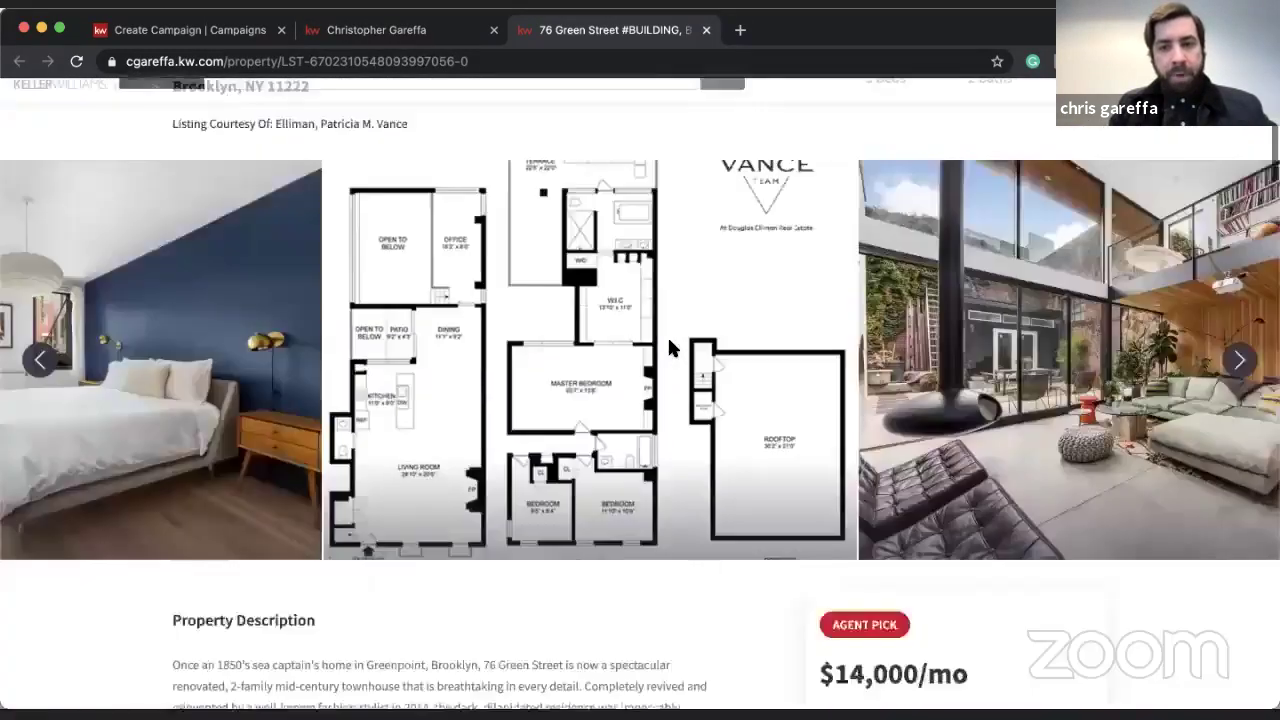
scroll(669, 342, "up", 1)
left_click(1248, 452)
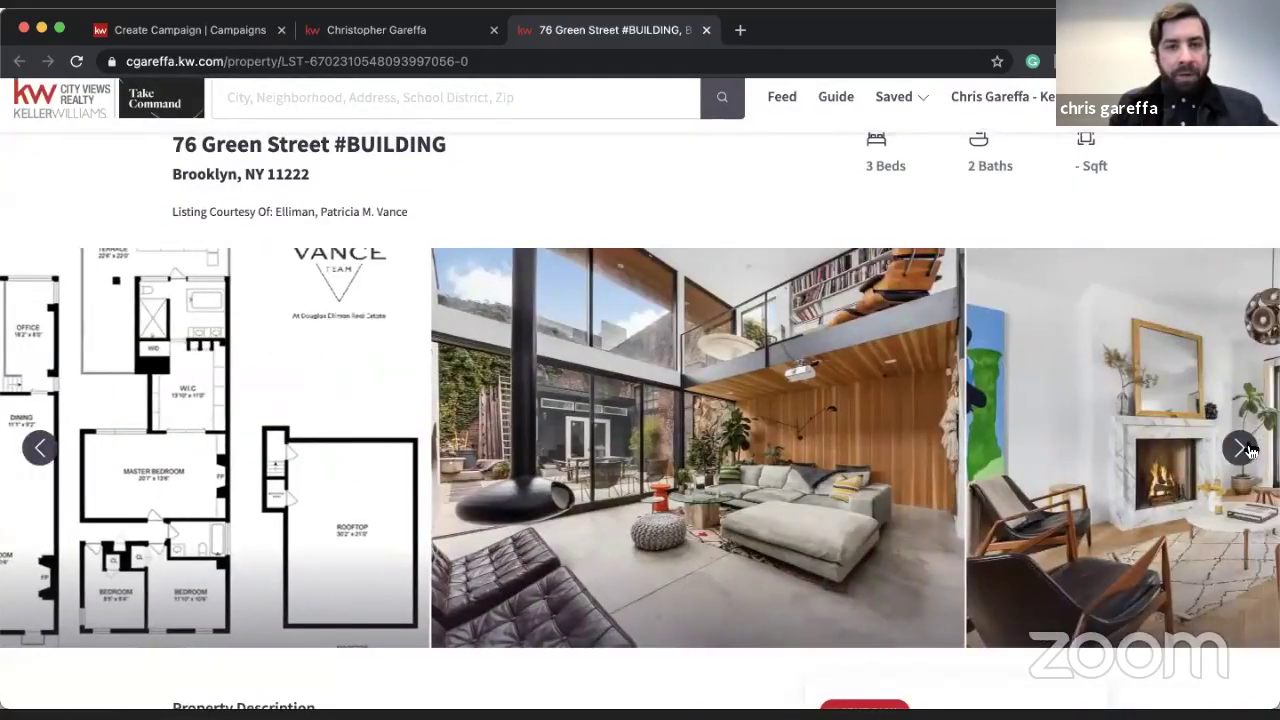
left_click(1248, 452)
scroll(643, 548, "down", 3)
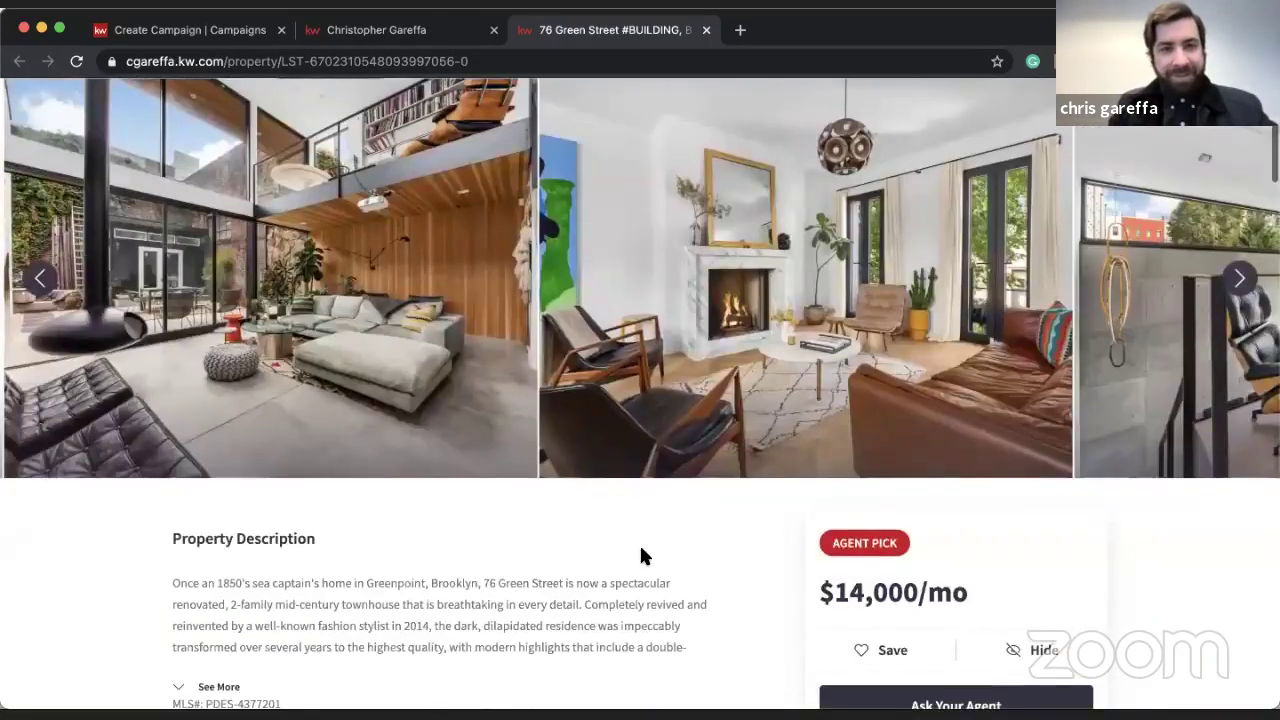
key("super+w")
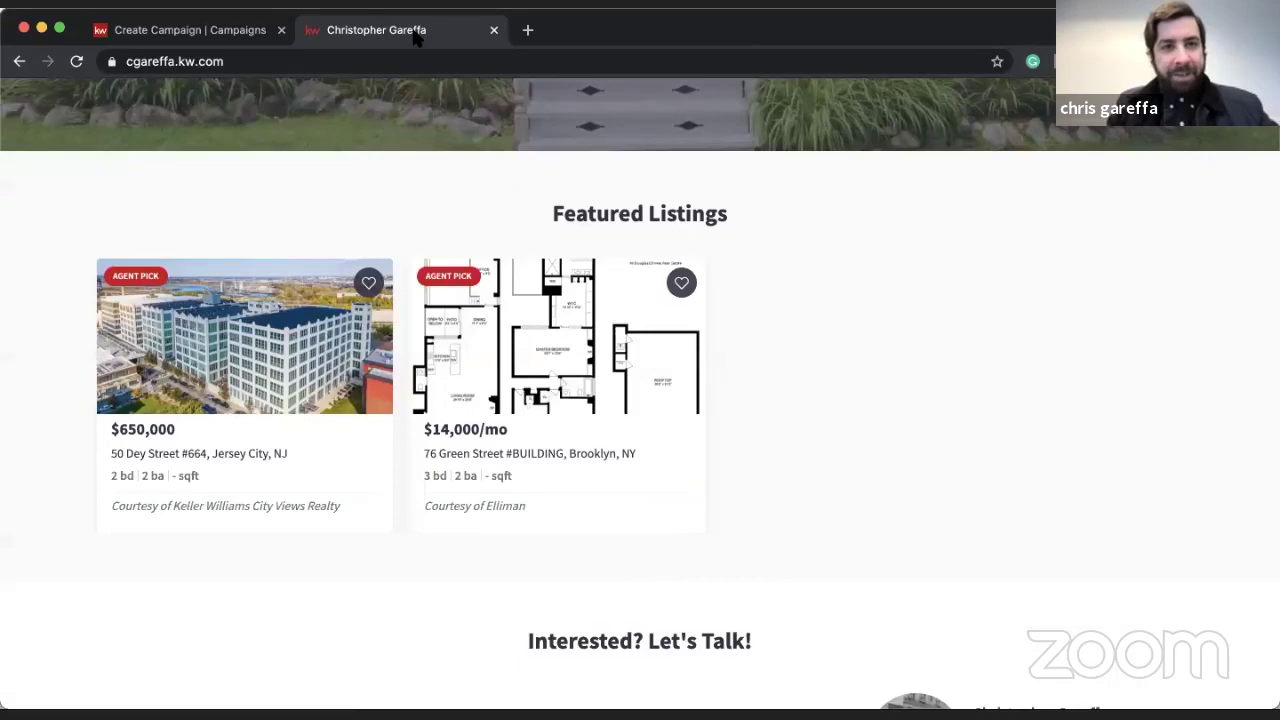
key("super+w")
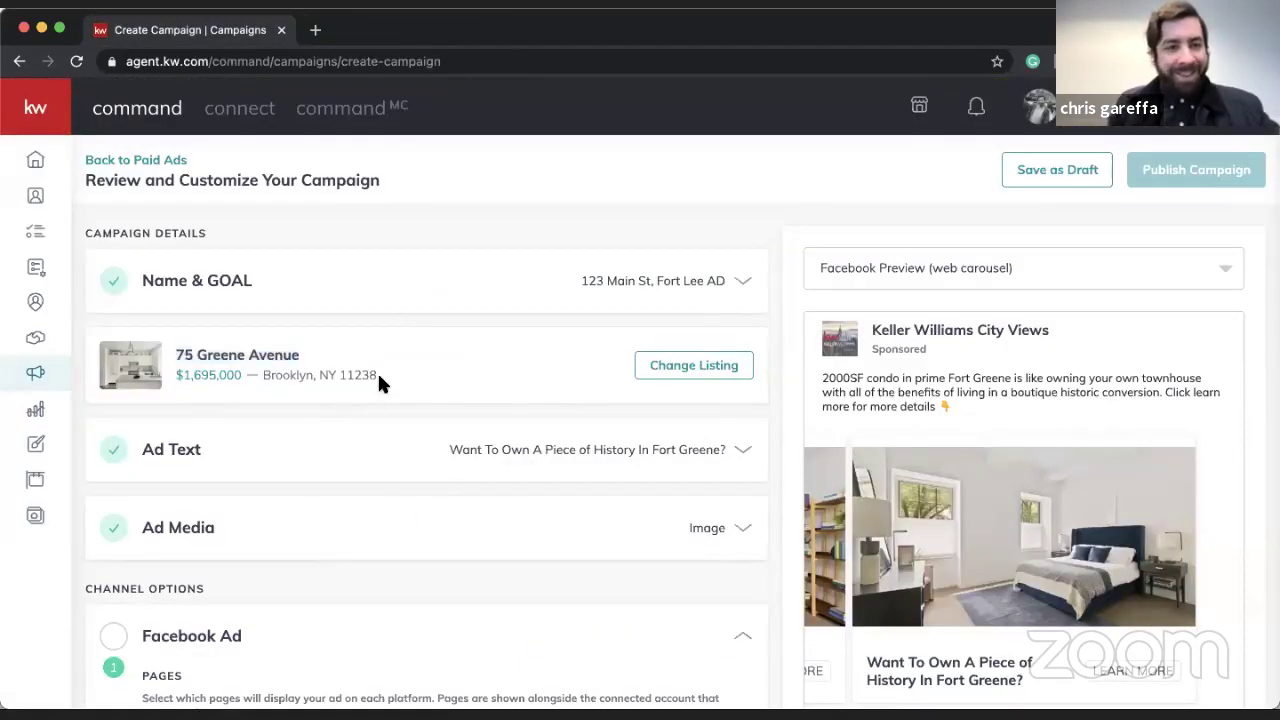
scroll(378, 378, "down", 5)
scroll(378, 383, "down", 3)
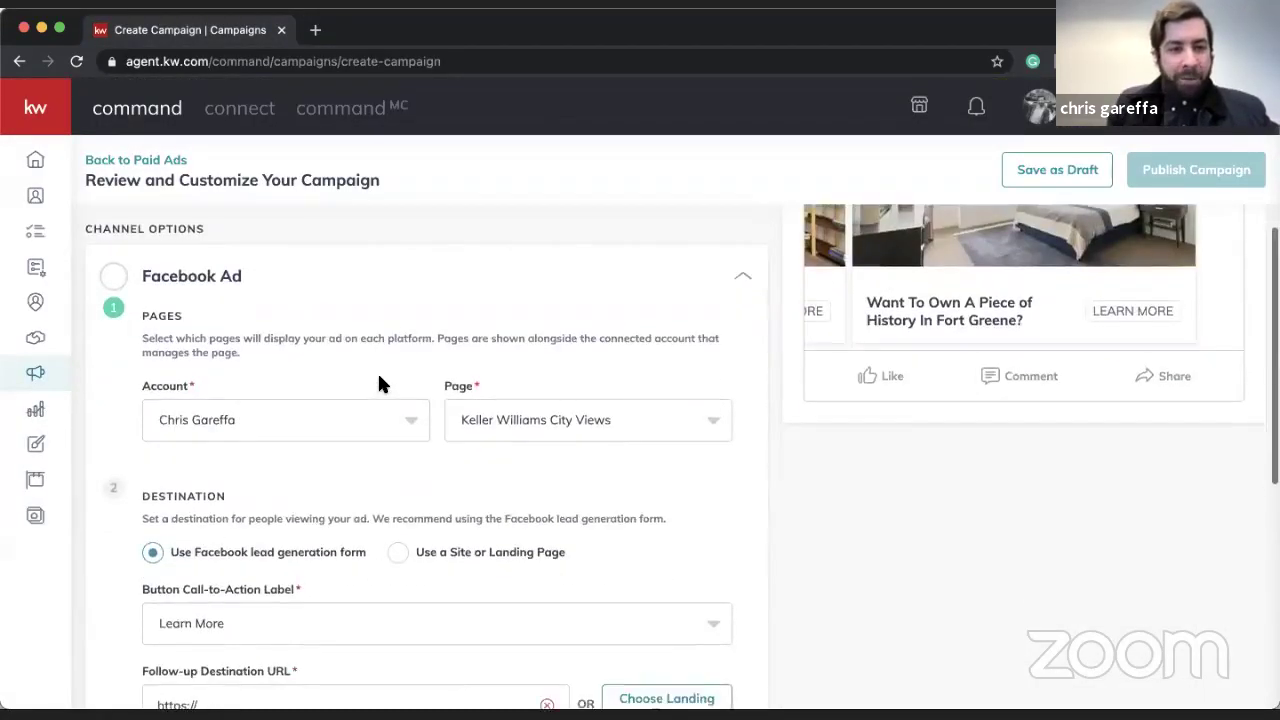
left_click(259, 494)
key("super+a")
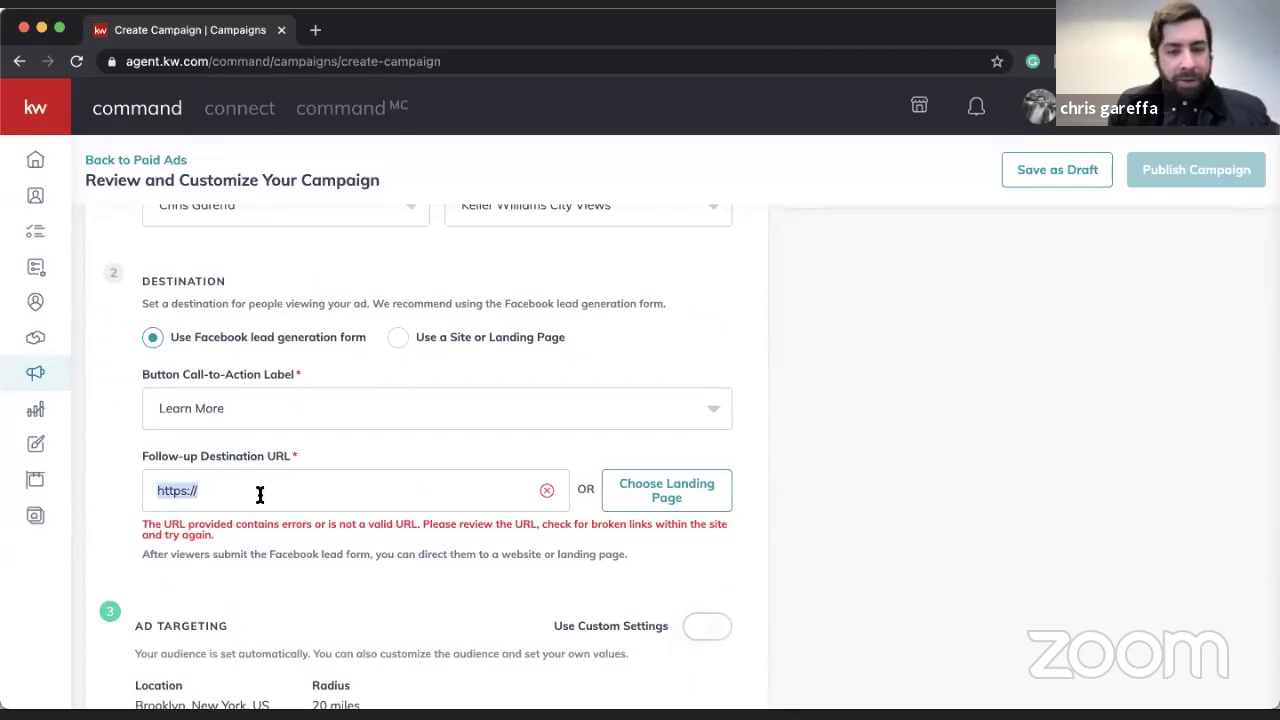
key("super+v")
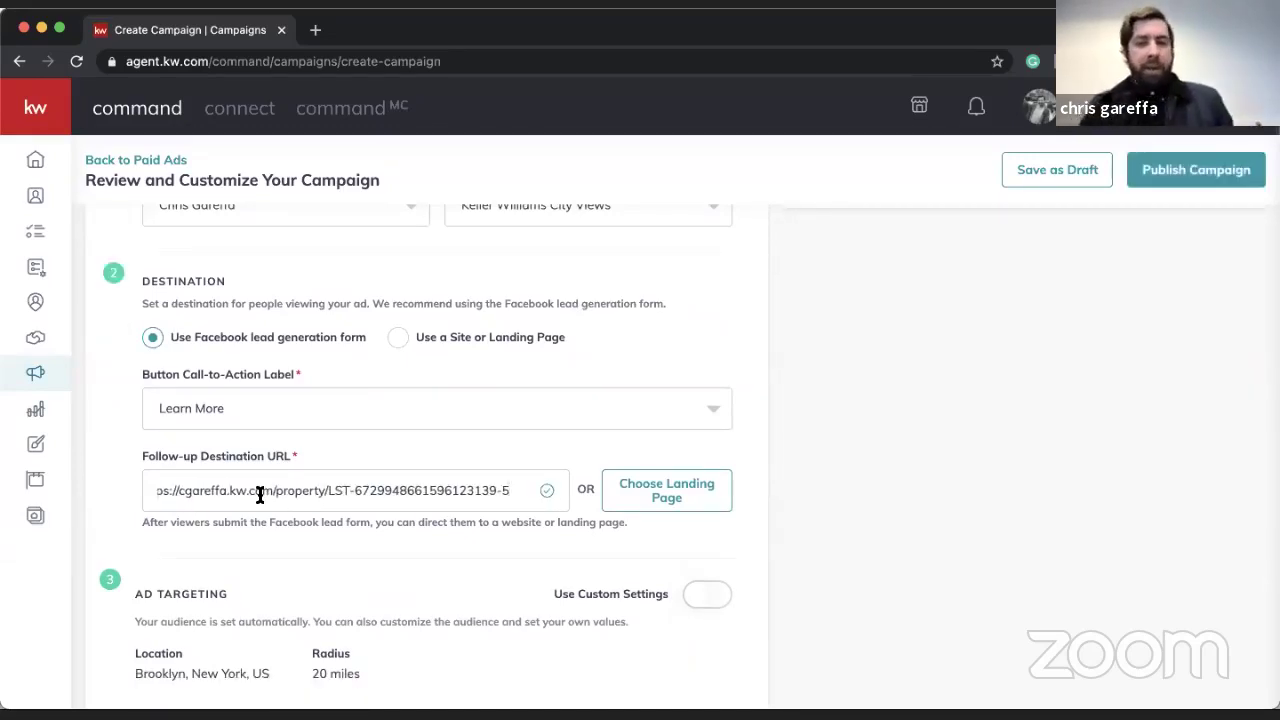
scroll(543, 517, "up", 5)
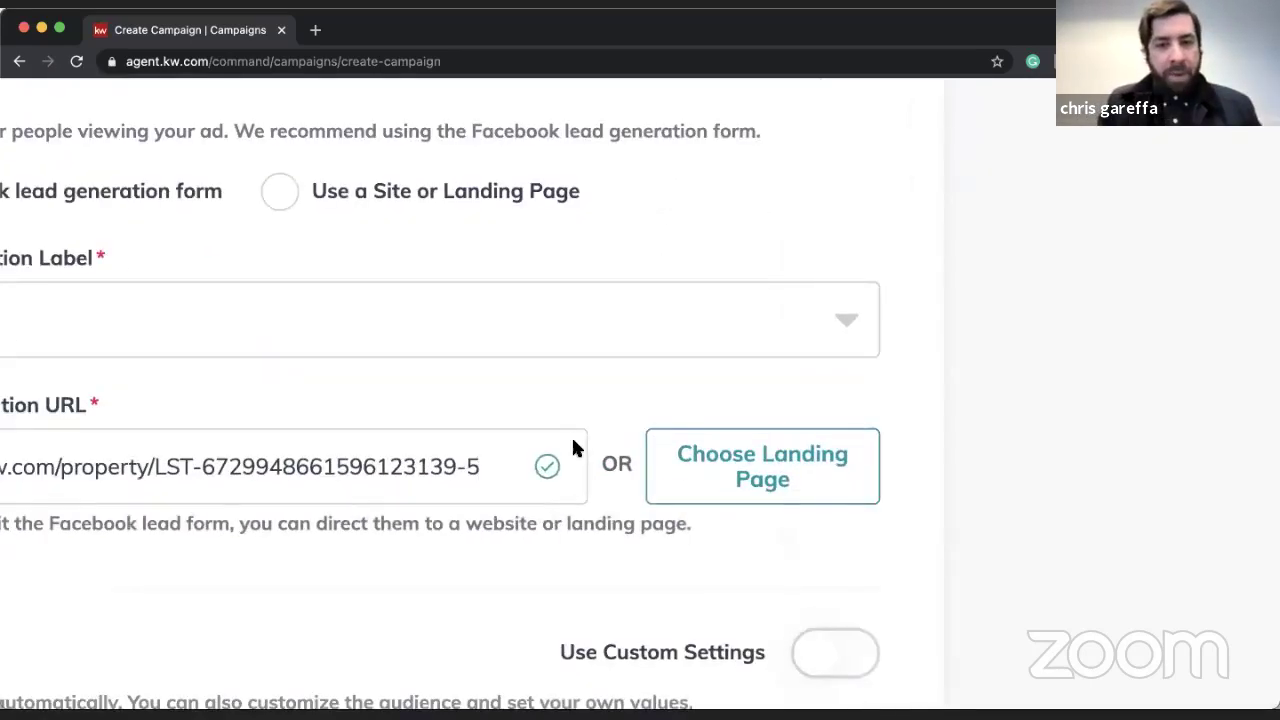
scroll(540, 466, "down", 5)
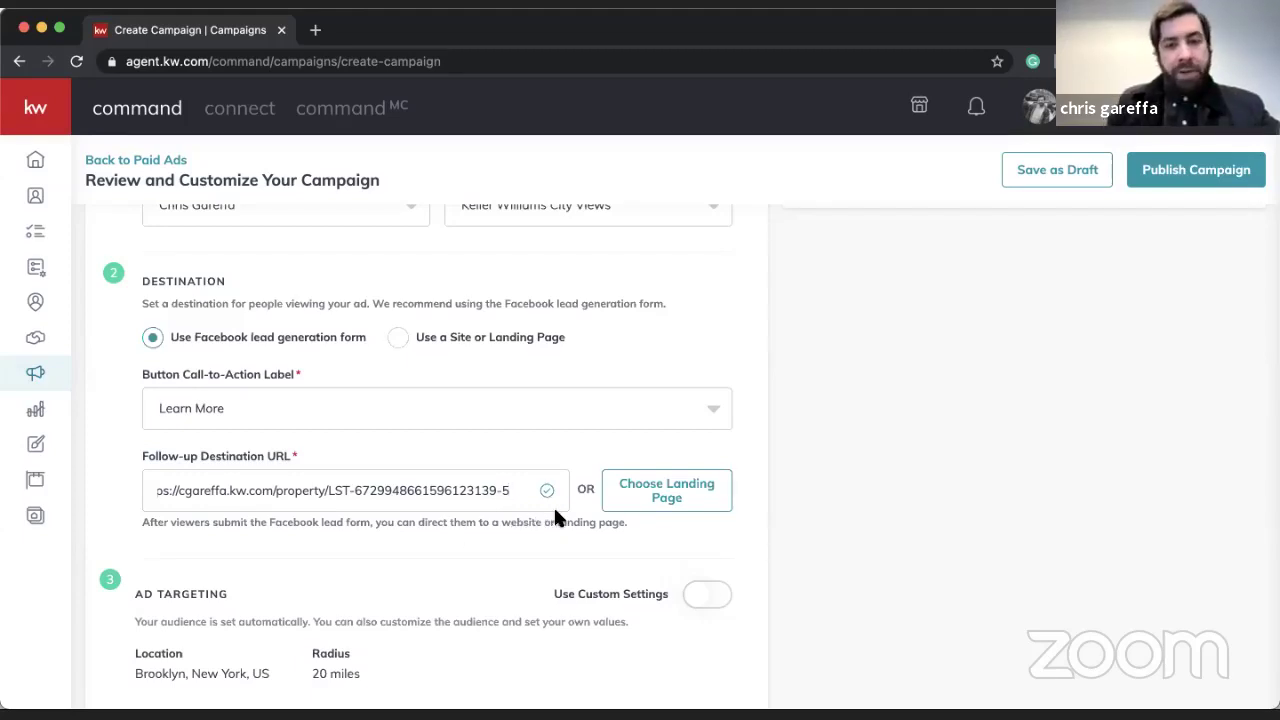
triple_click(257, 488)
left_click(583, 461)
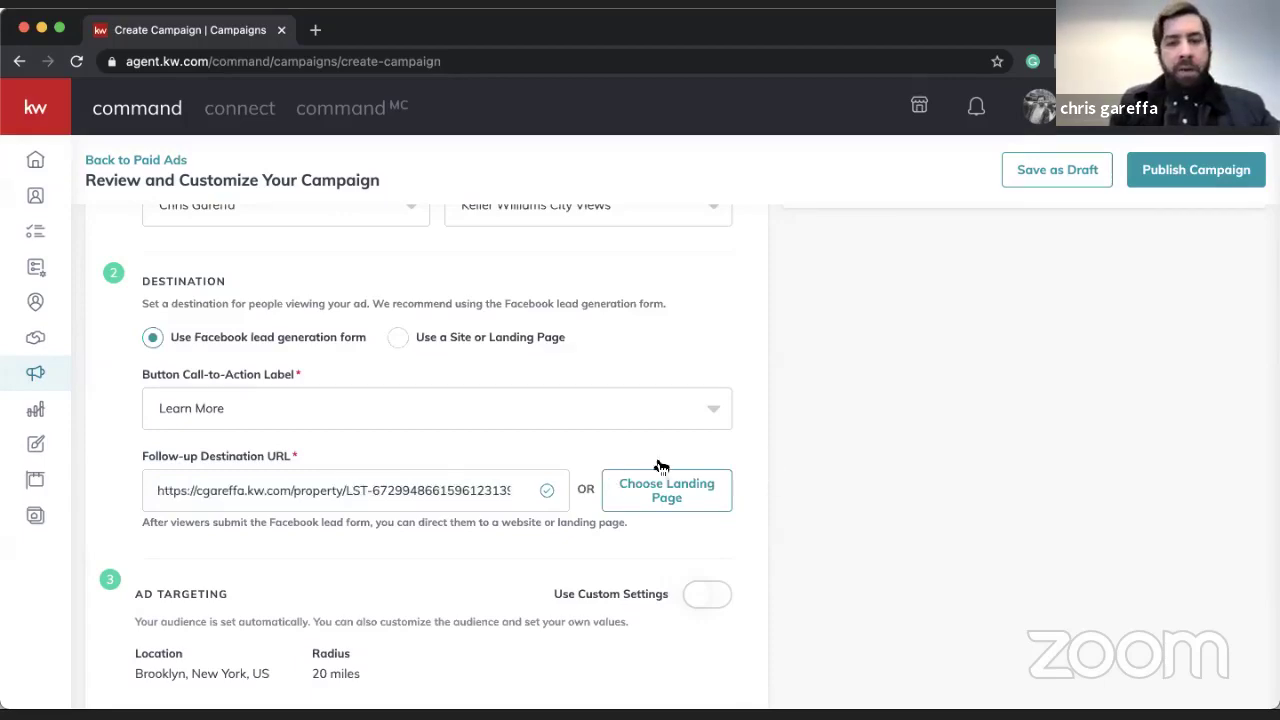
left_click(672, 497)
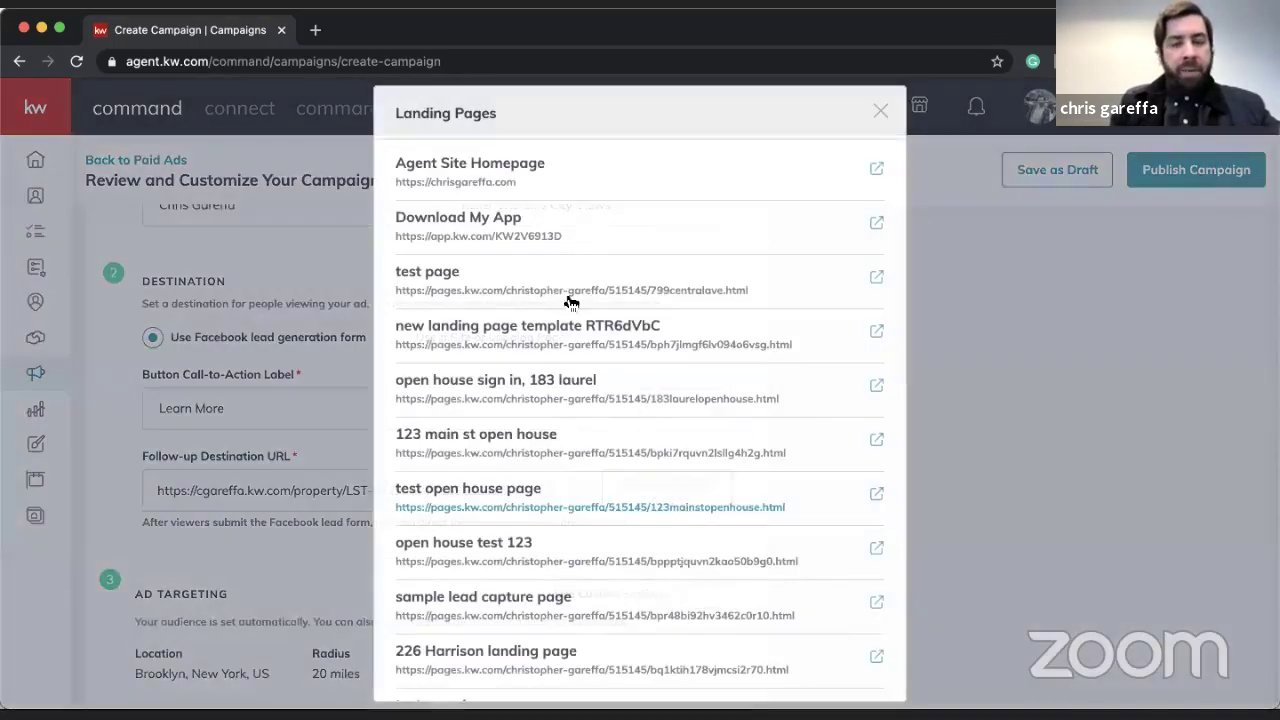
scroll(589, 522, "down", 8)
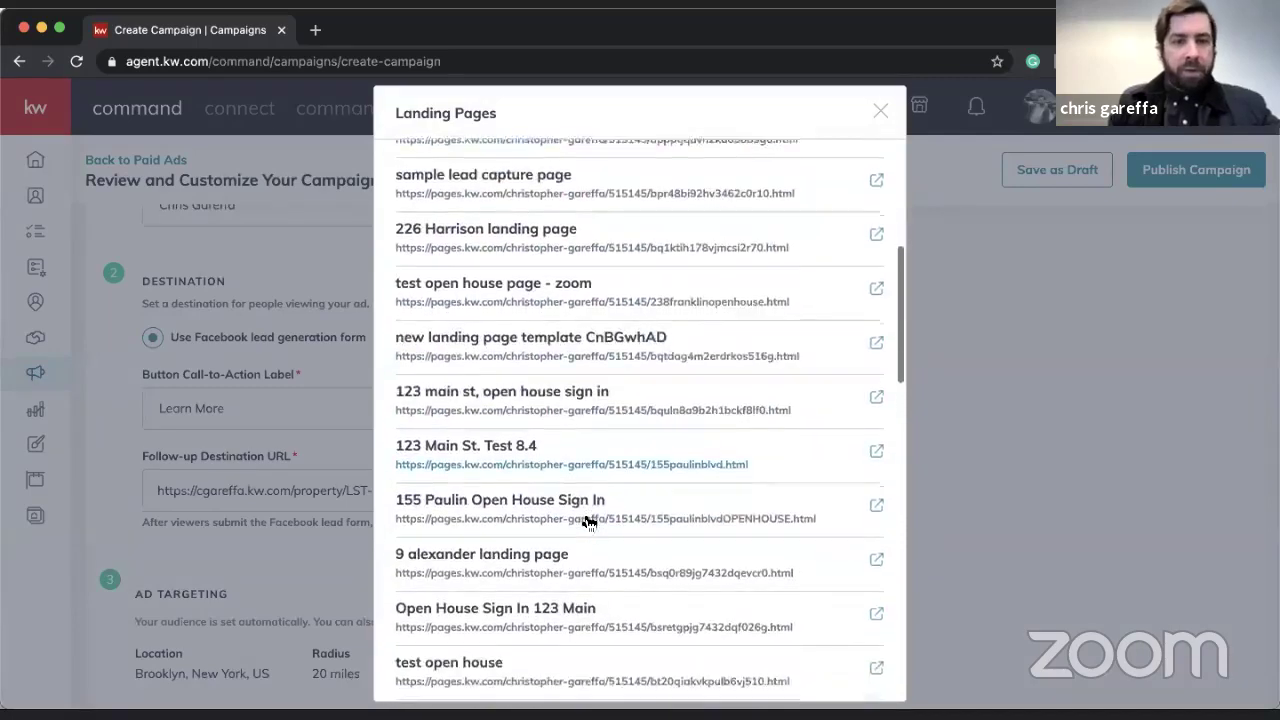
scroll(589, 522, "down", 10)
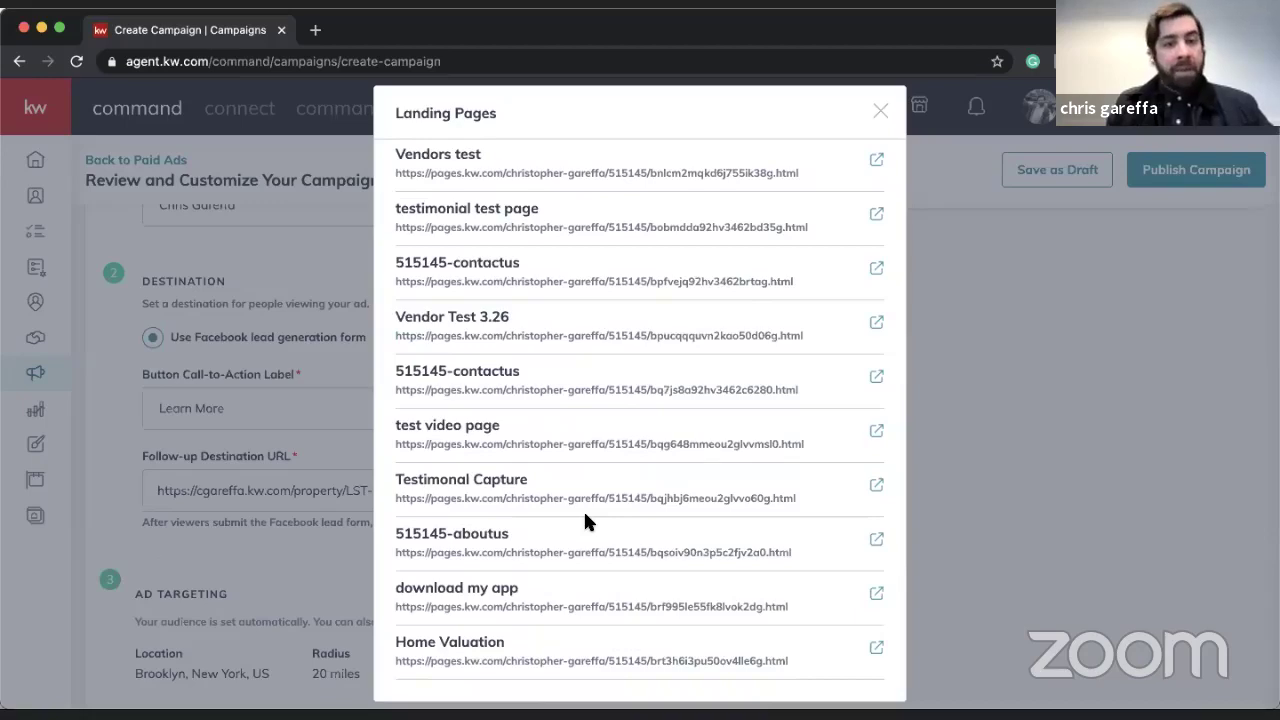
scroll(585, 520, "up", 20)
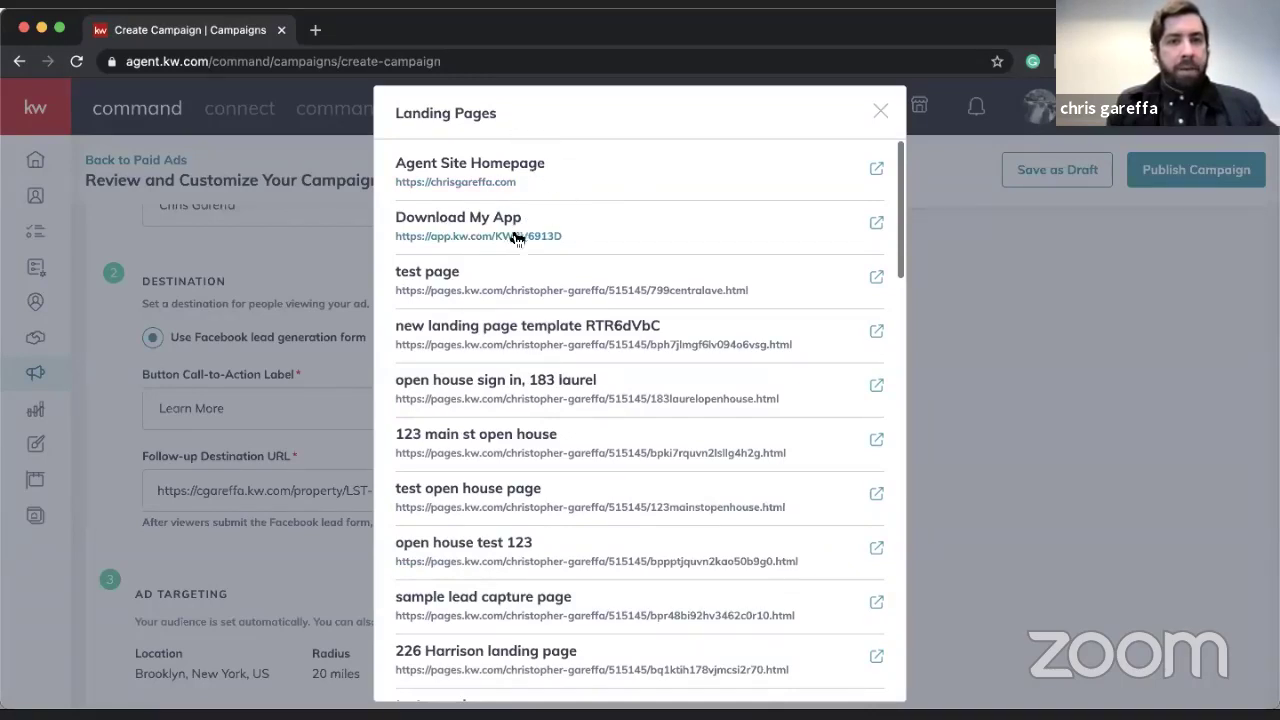
left_click(882, 112)
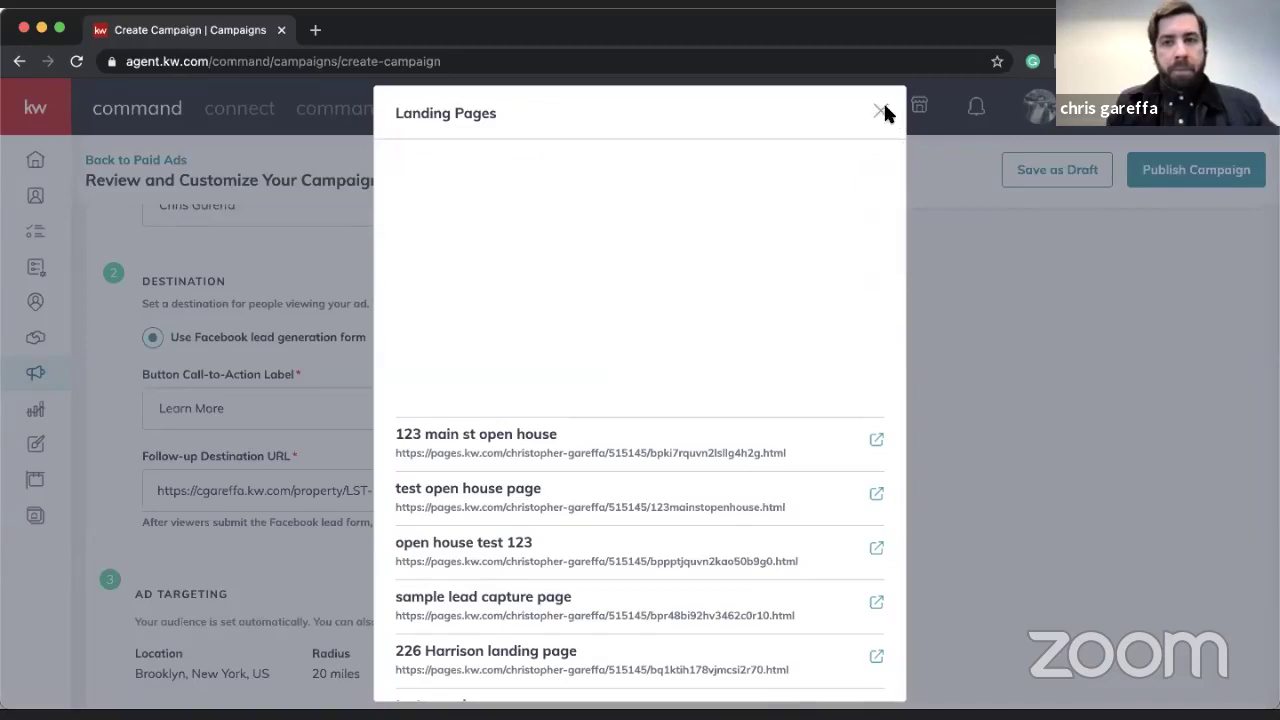
scroll(643, 540, "down", 3)
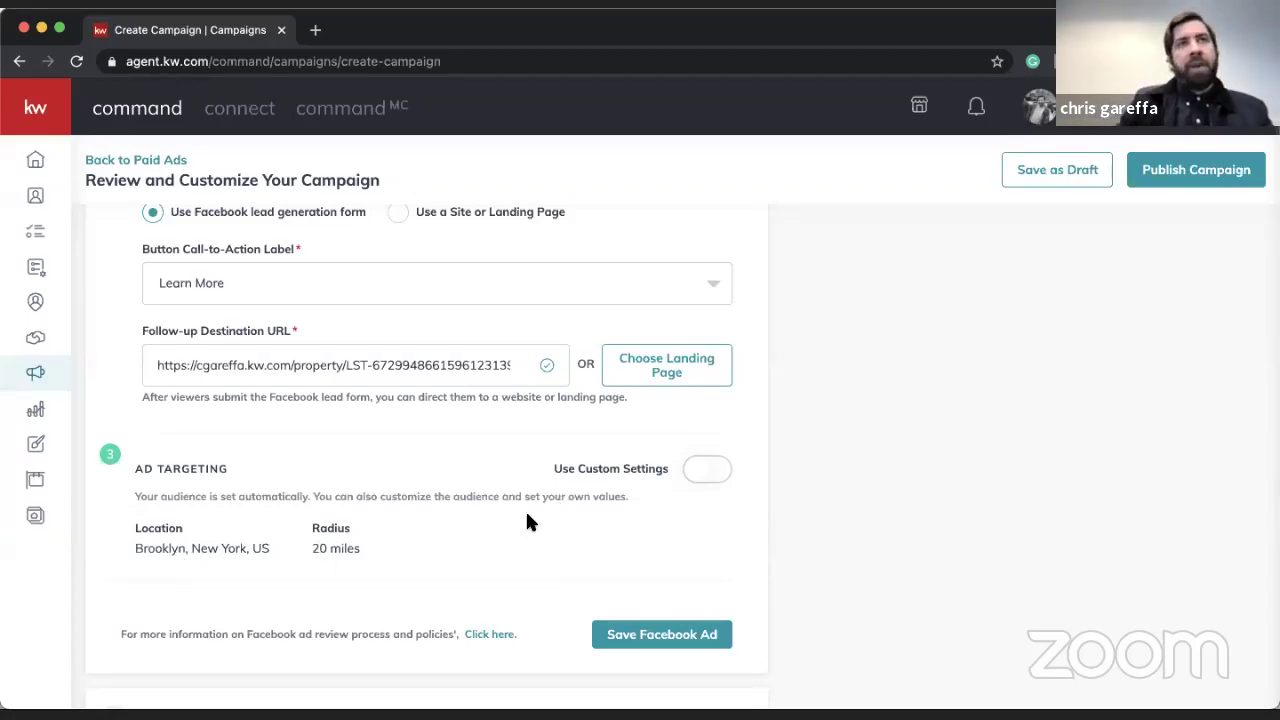
- Enable custom targeting and replace the Brooklyn location with Fort Lee, New Jersey
left_click(703, 472)
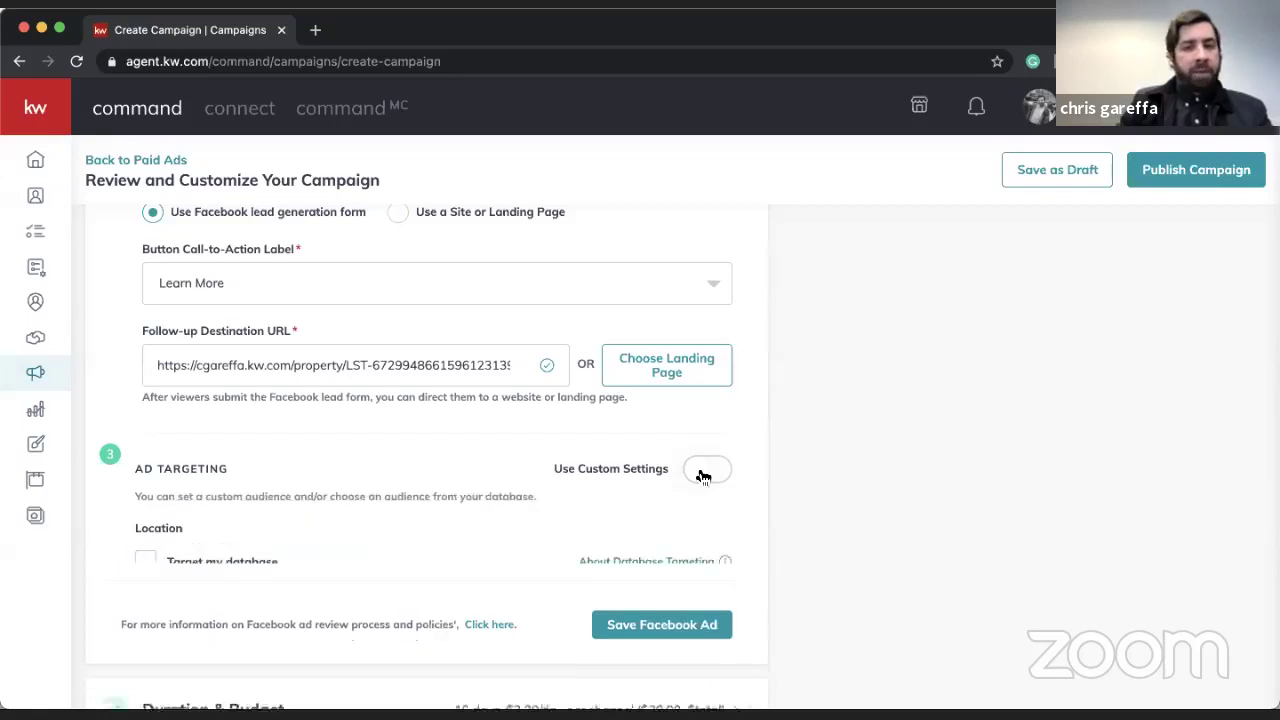
scroll(694, 480, "down", 2)
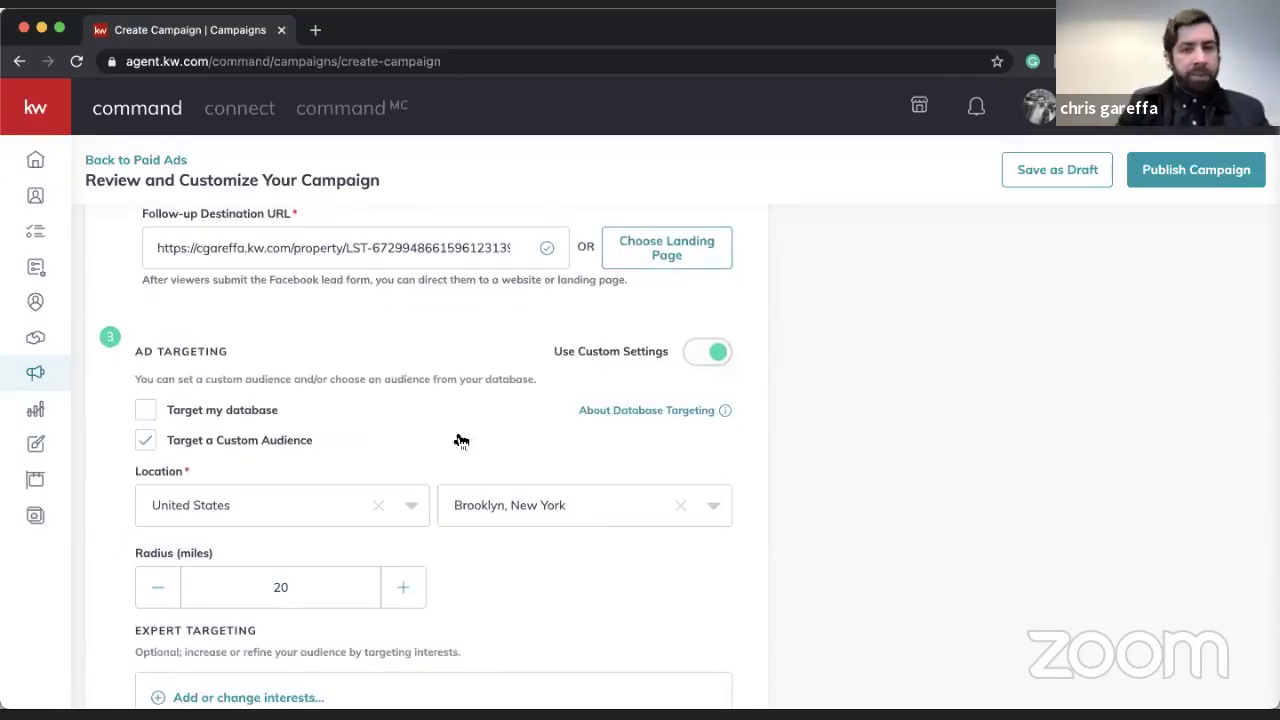
left_click(675, 505)
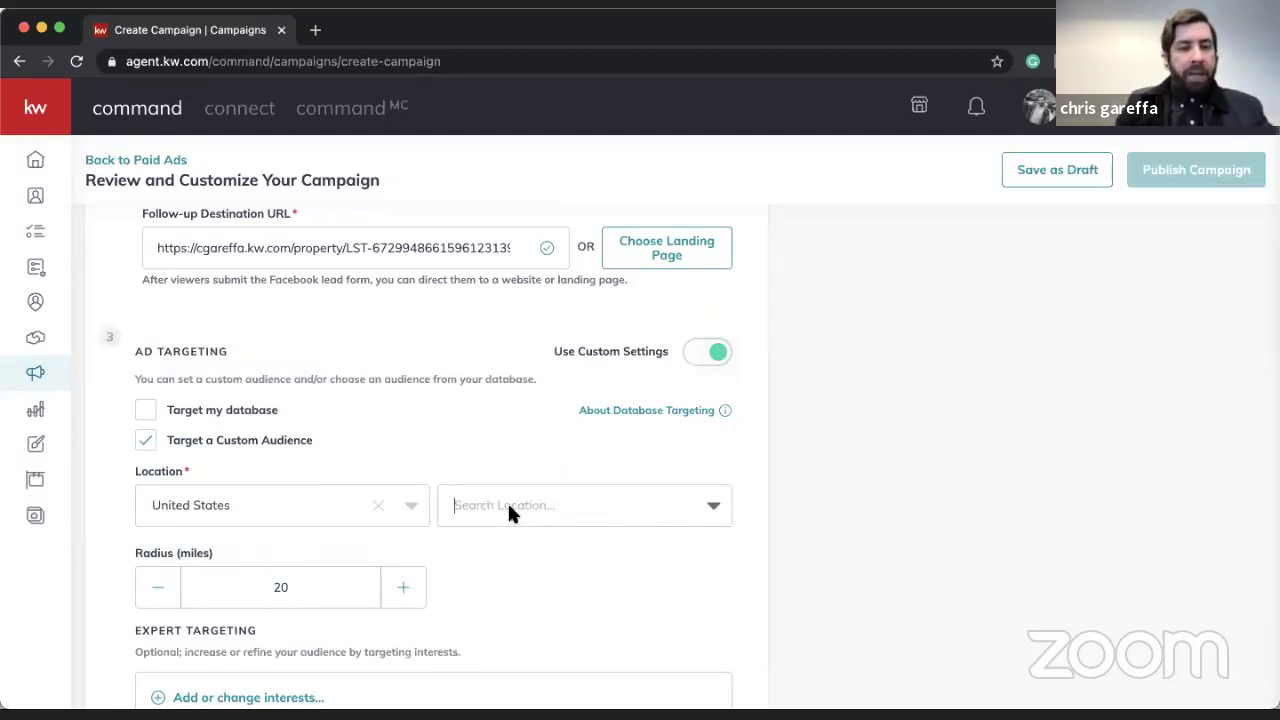
left_click(507, 505)
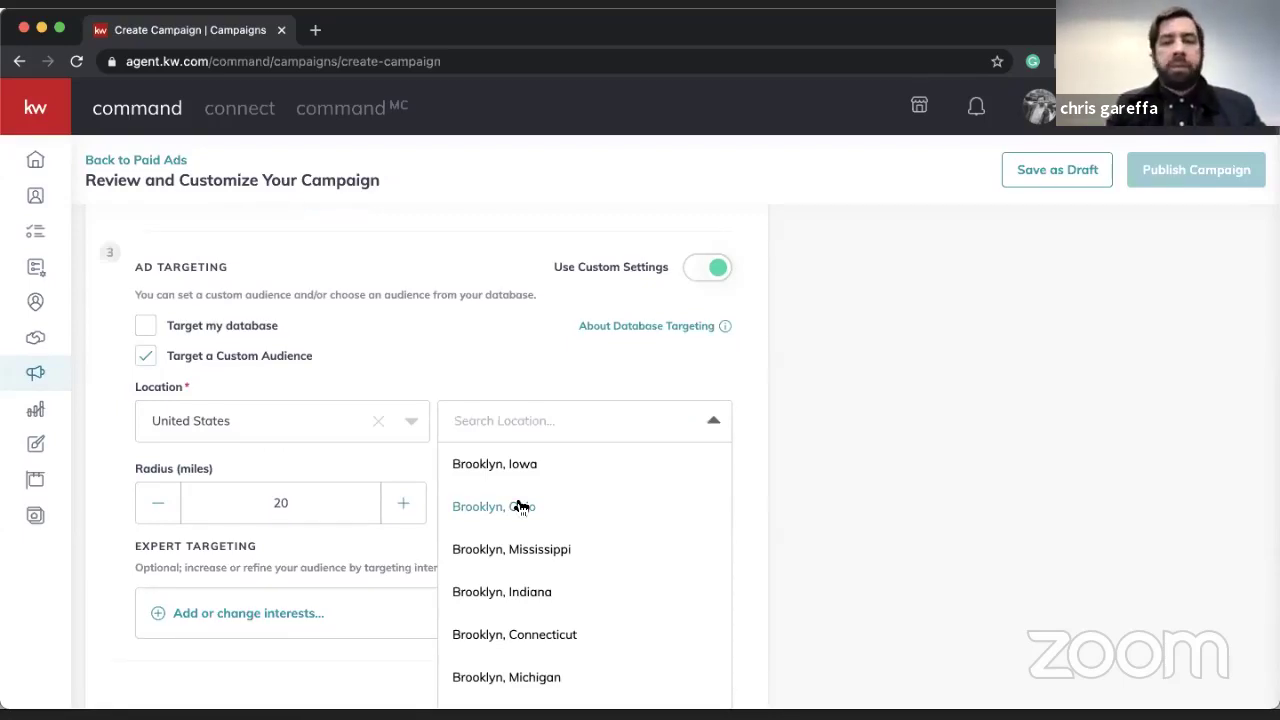
type("fort lee, n")
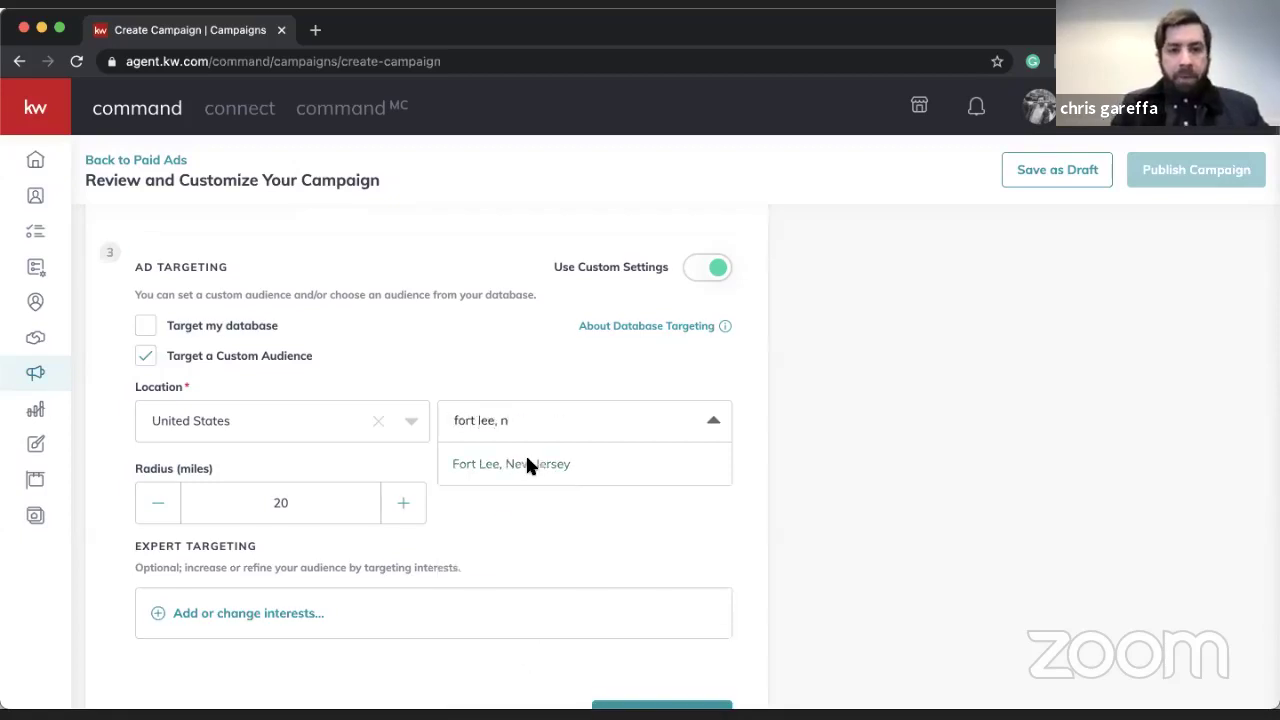
left_click(528, 458)
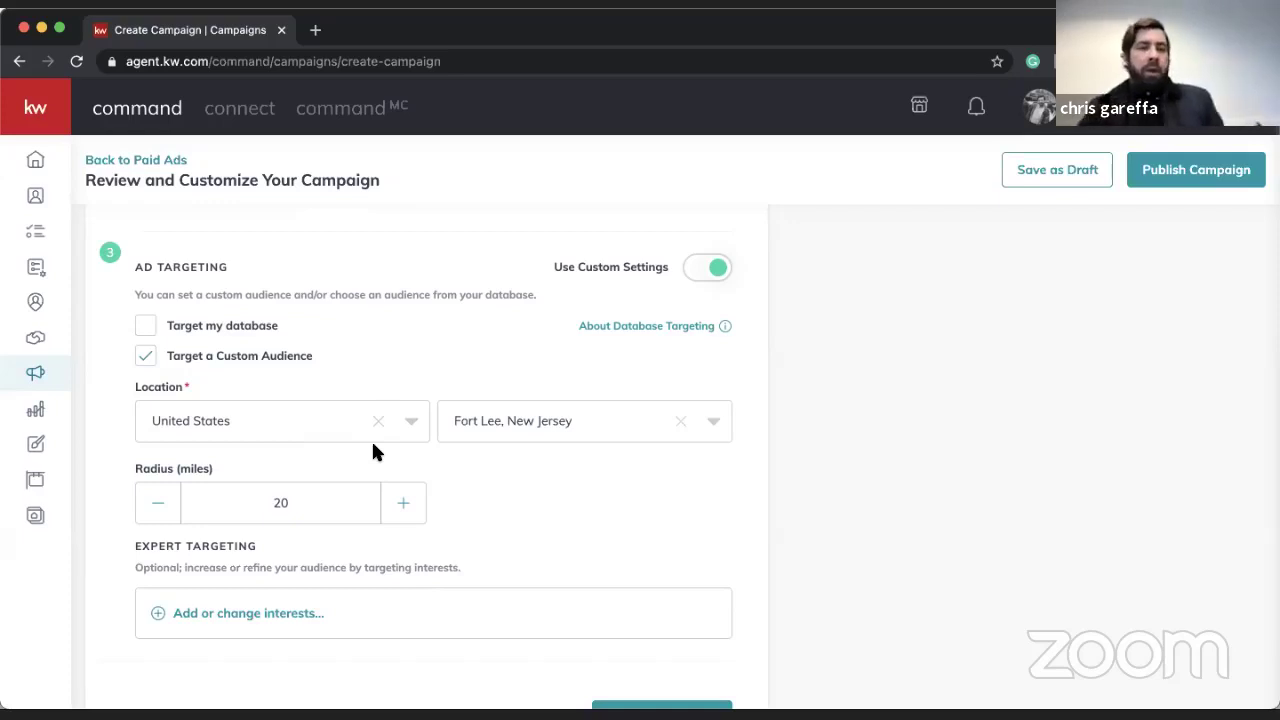
scroll(360, 428, "up", 5)
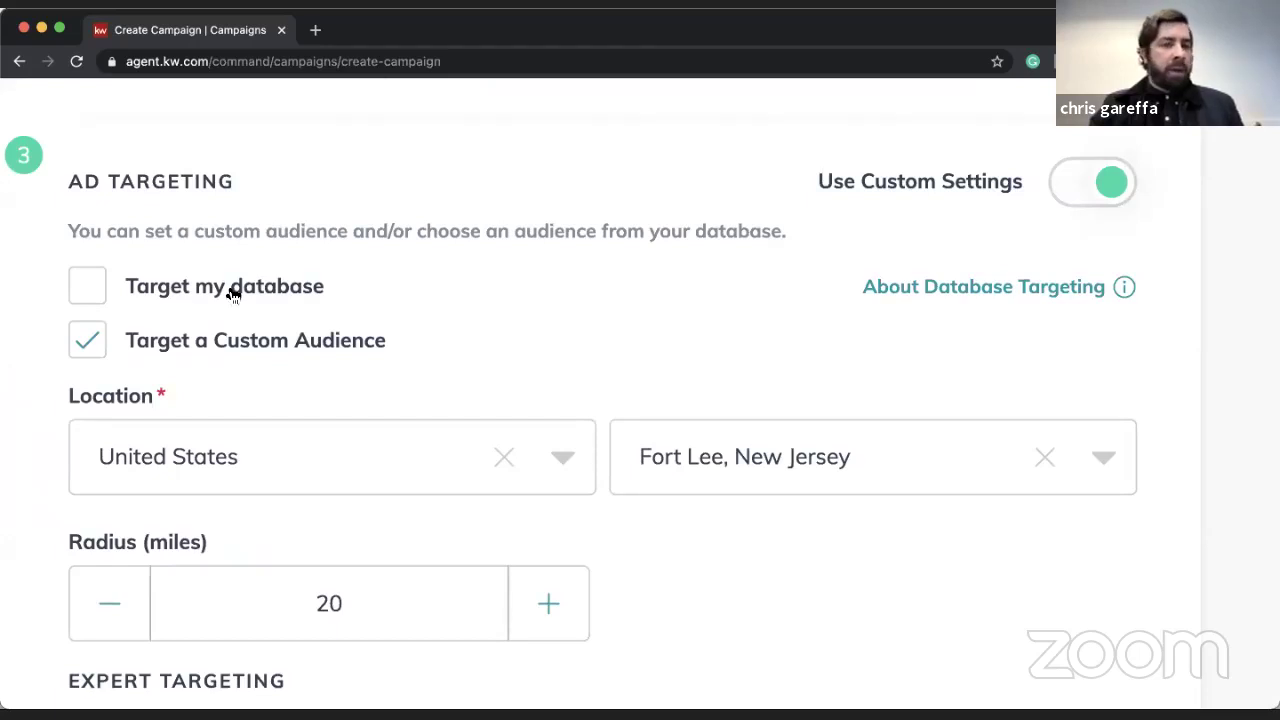
- Reset the page zoom and open the Expert Targeting 'Add or change interests' picker
key("ctrl+0")
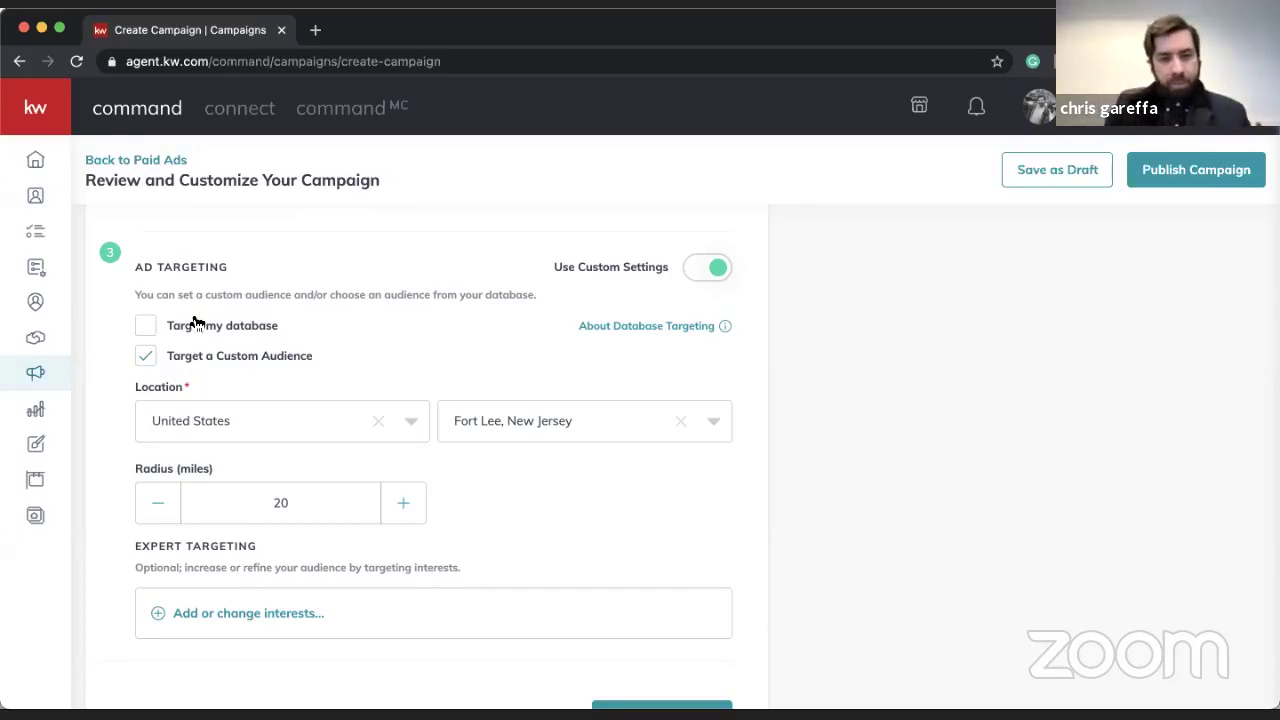
scroll(477, 400, "down", 1)
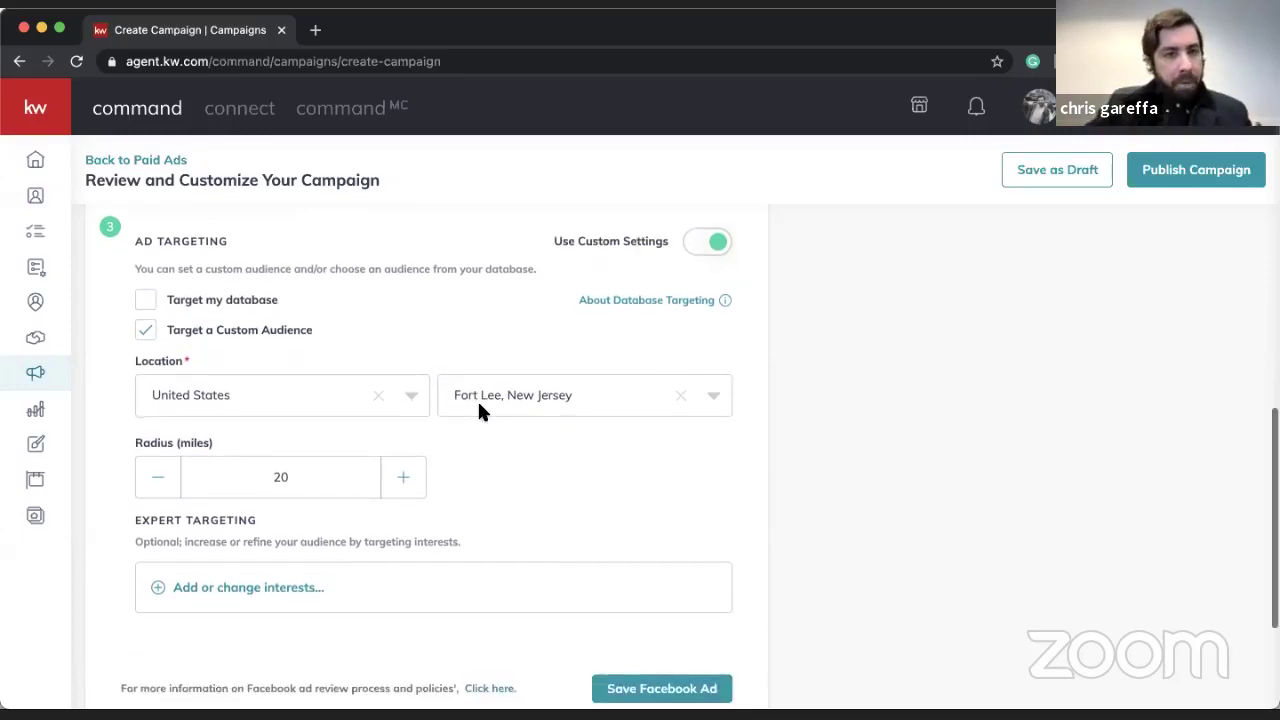
scroll(454, 483, "down", 5)
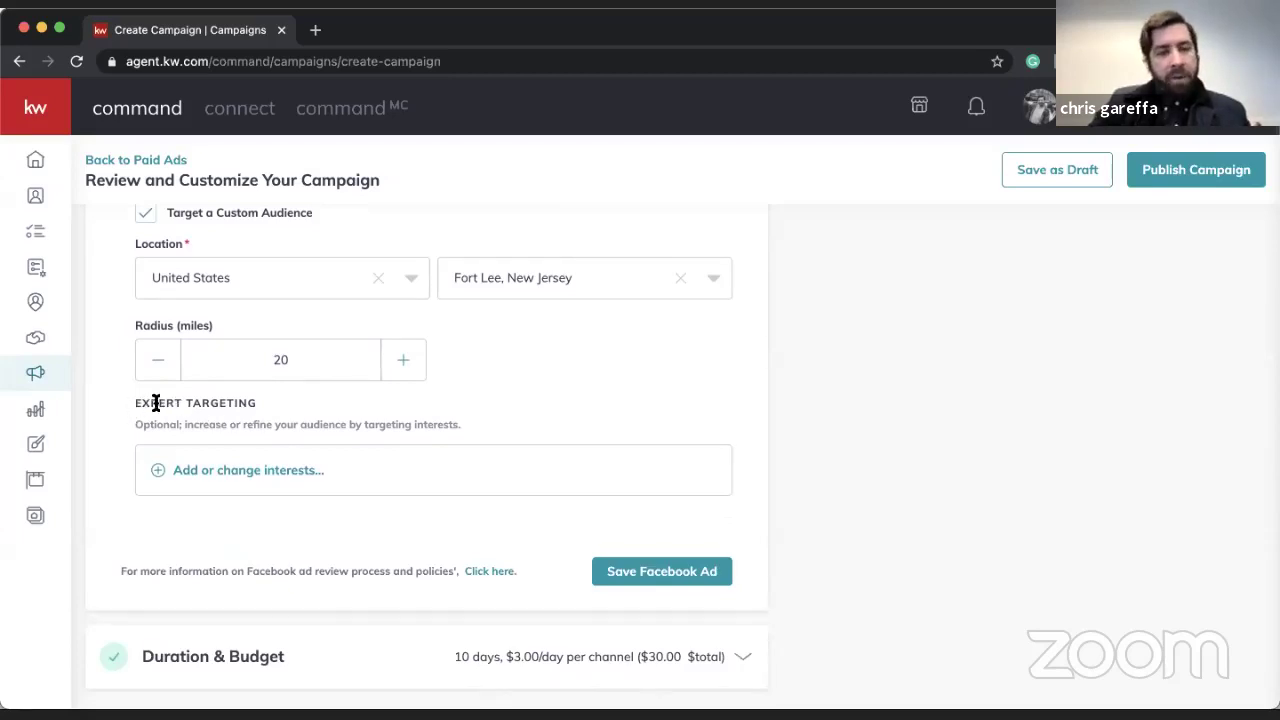
left_click(248, 472)
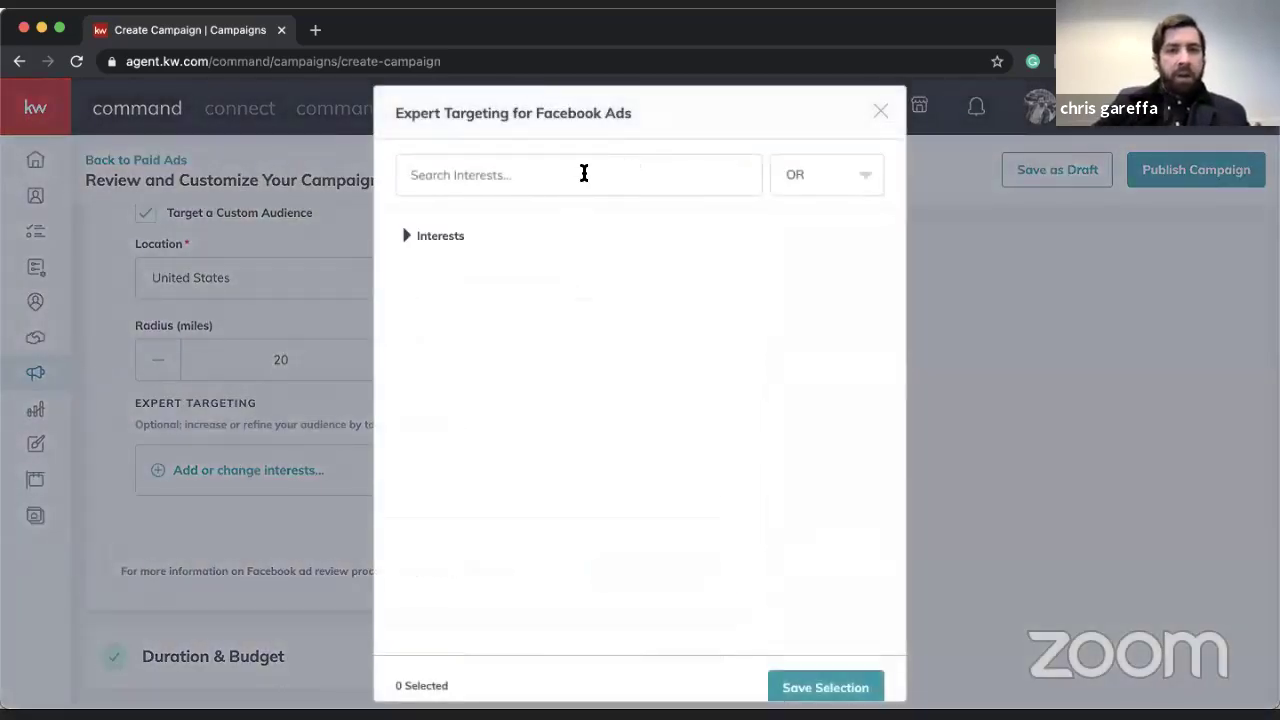
- Add Zillow, realtor.com and Apartments.com as targeting interests
left_click(584, 175)
type("zillow")
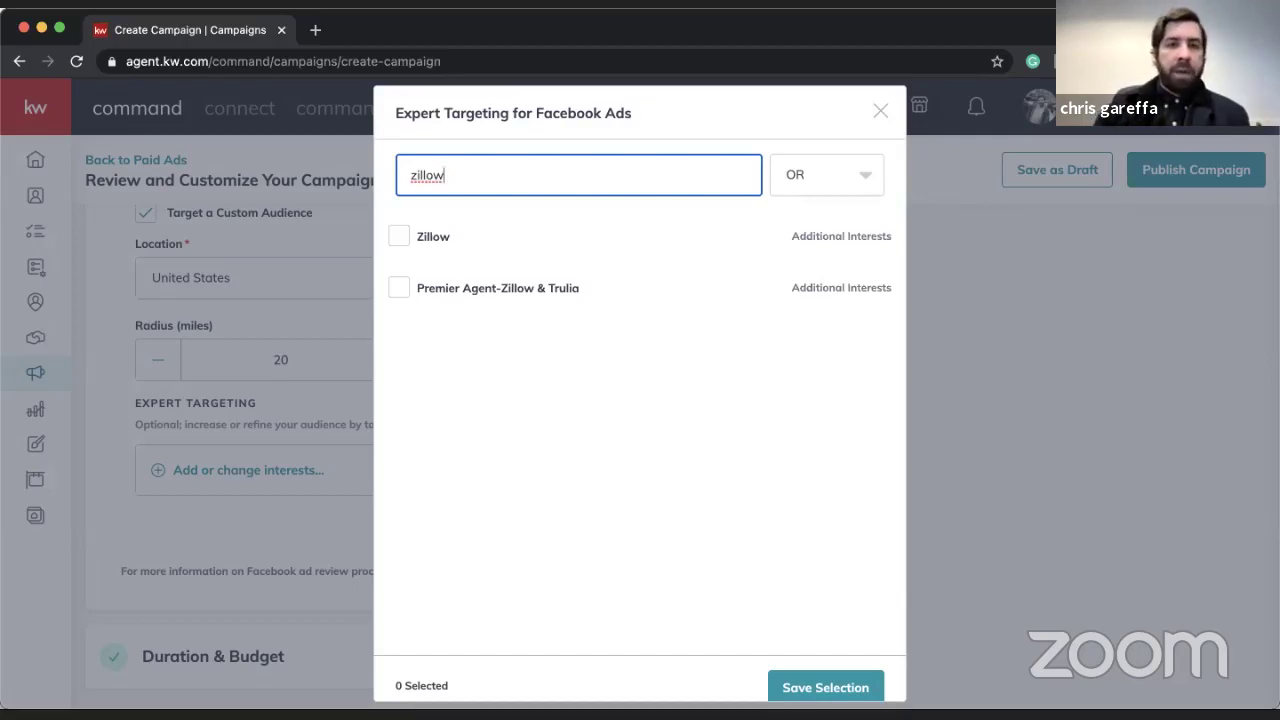
left_click(400, 237)
double_click(446, 189)
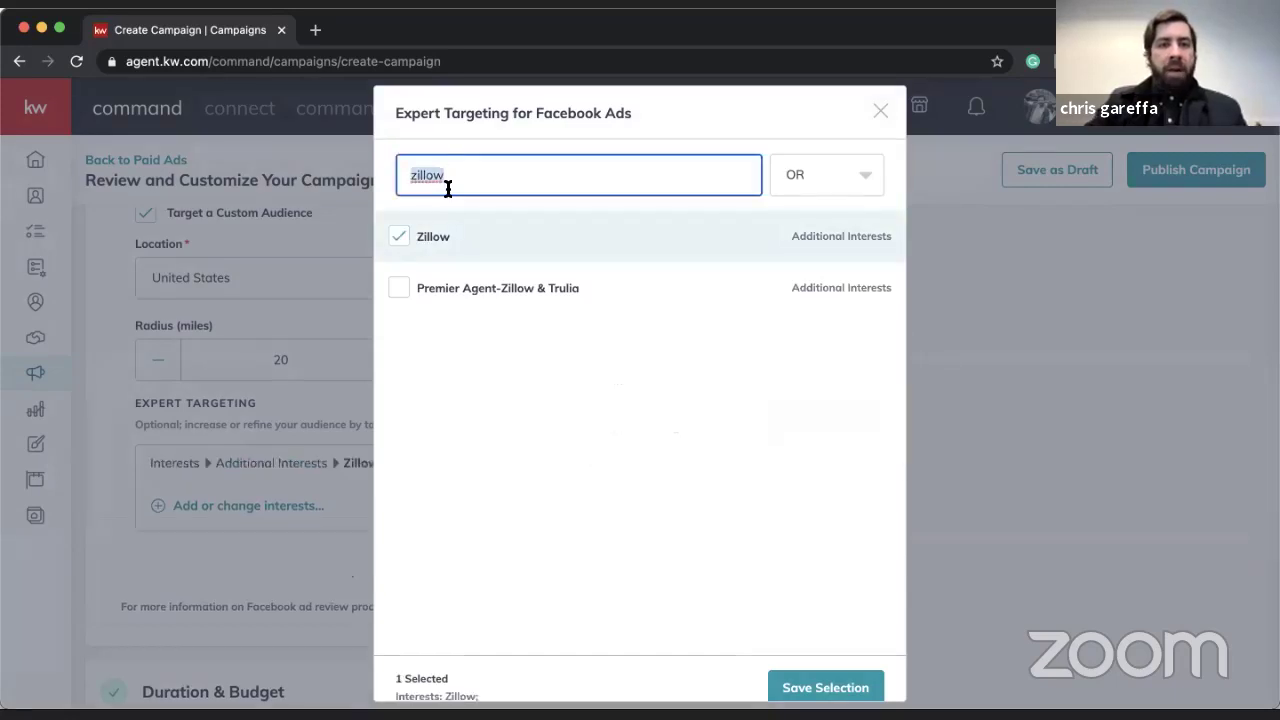
type("roaltor")
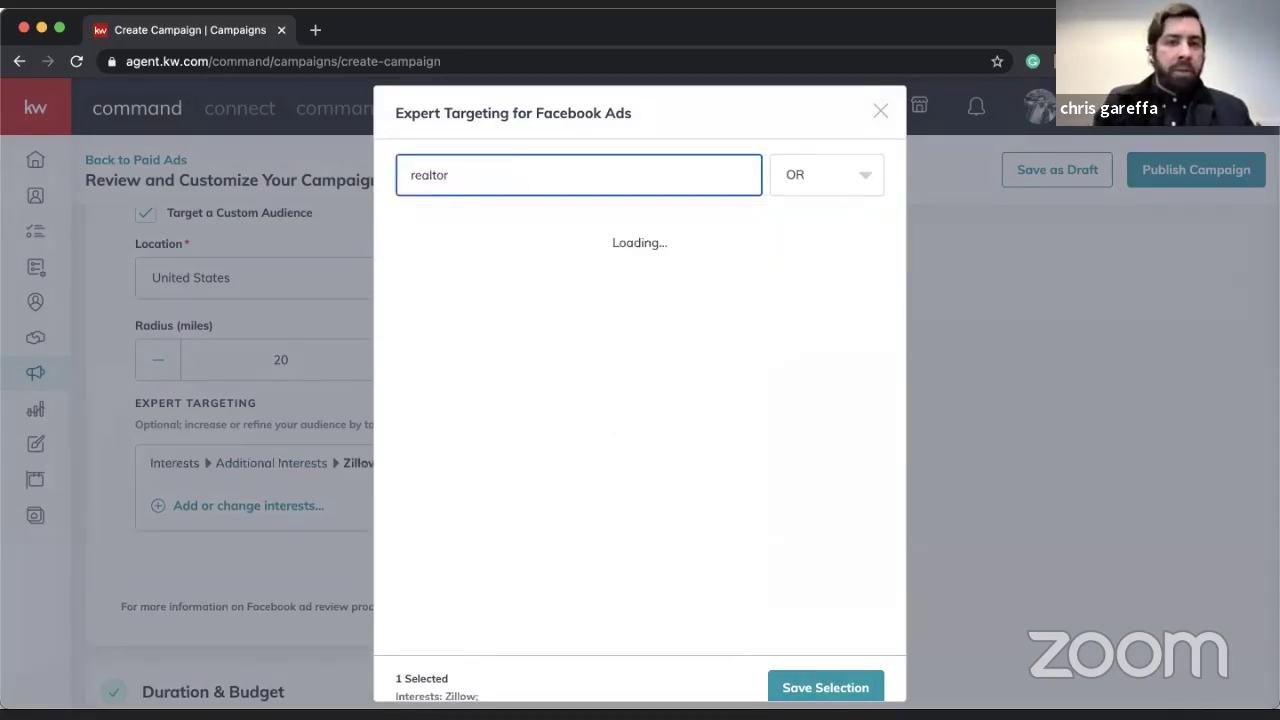
left_click(400, 237)
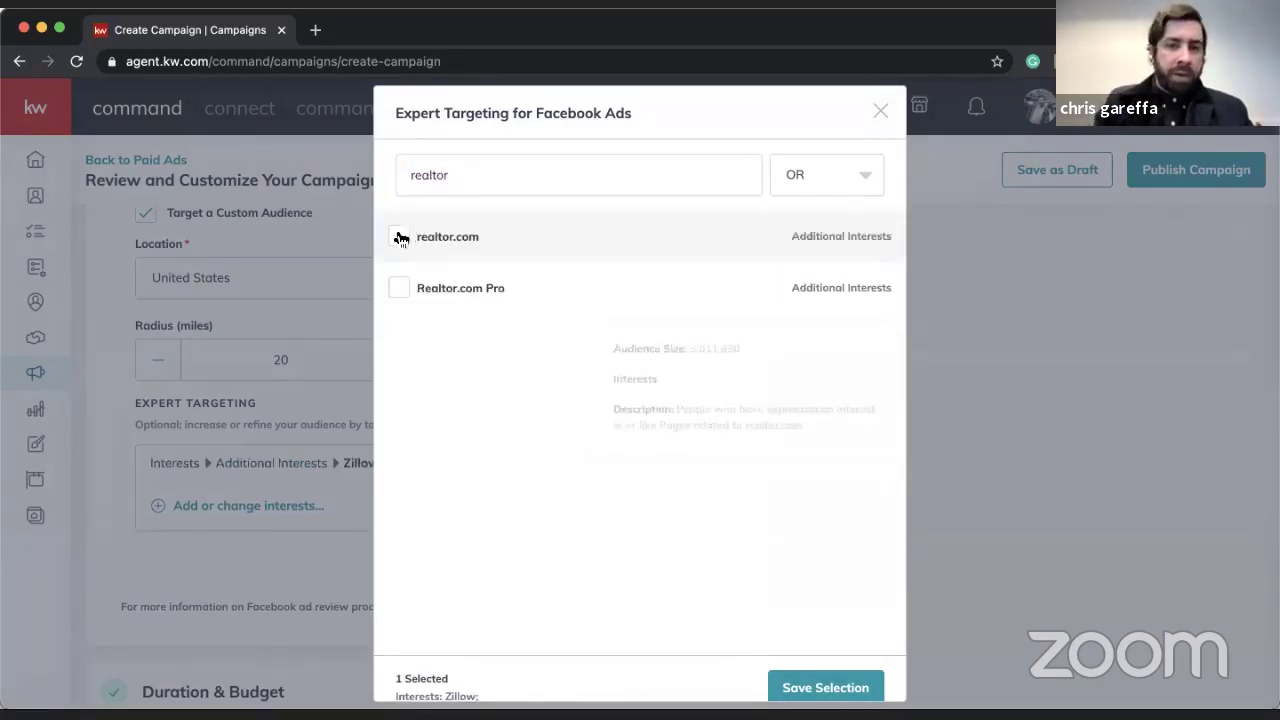
double_click(460, 189)
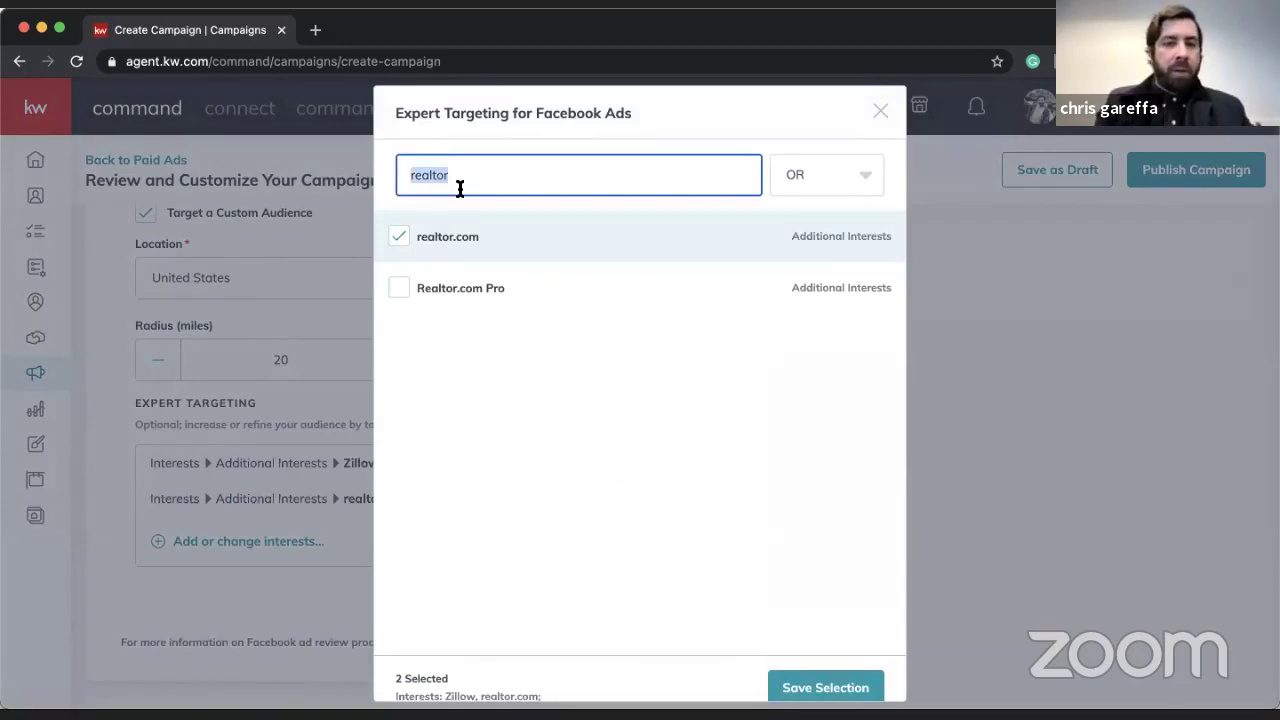
type("apartme")
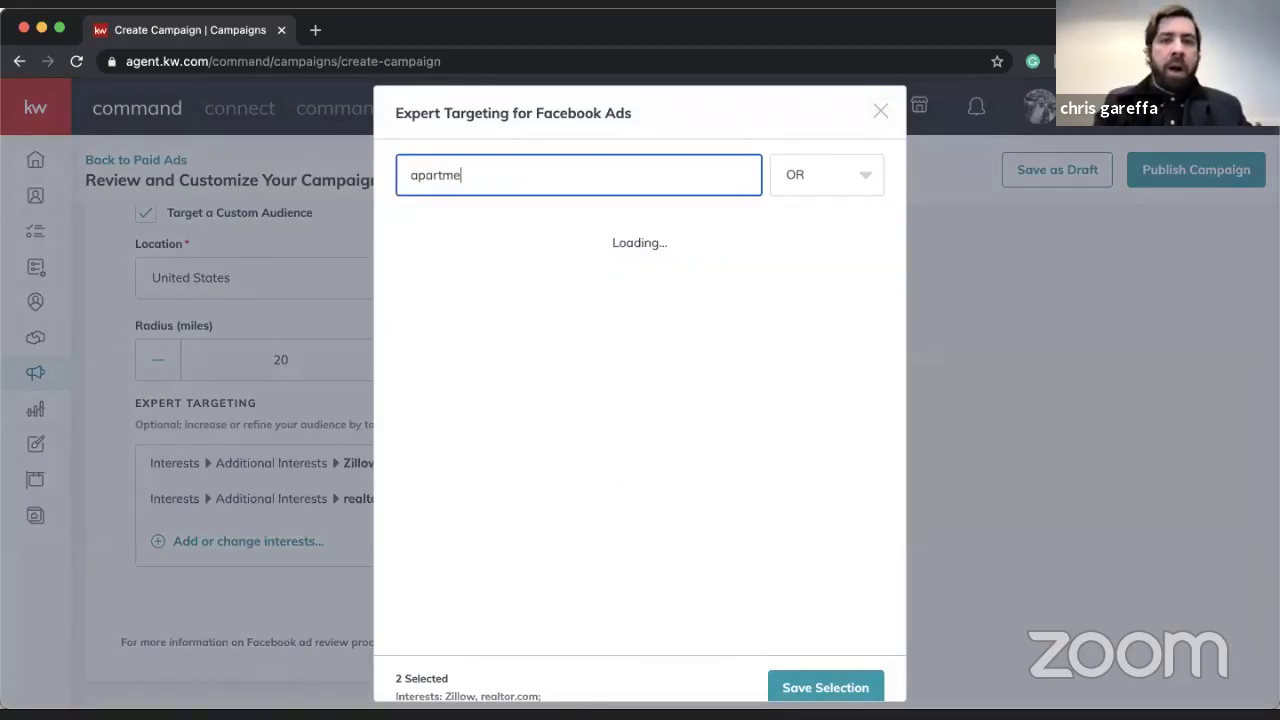
type("nts")
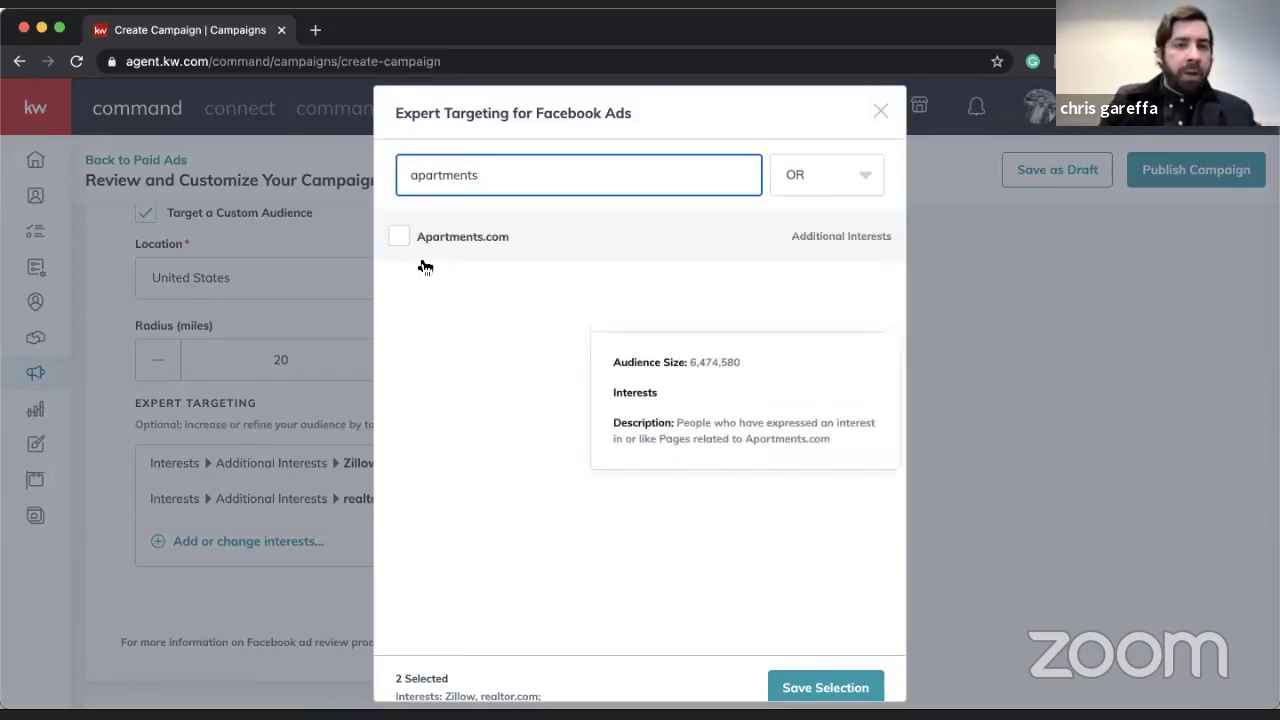
left_click(418, 255)
- Add Commuting, Luxury property and Mortgage loans as interests, then clear the search box
double_click(498, 180)
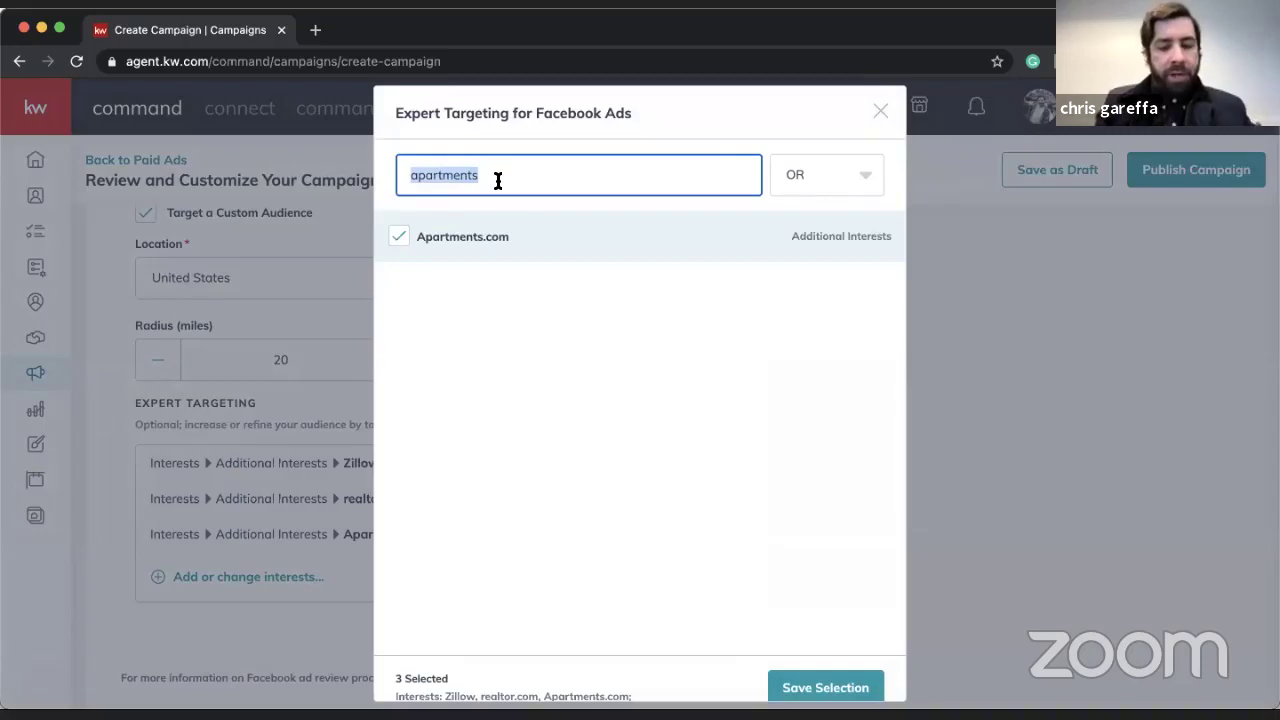
type("commuting")
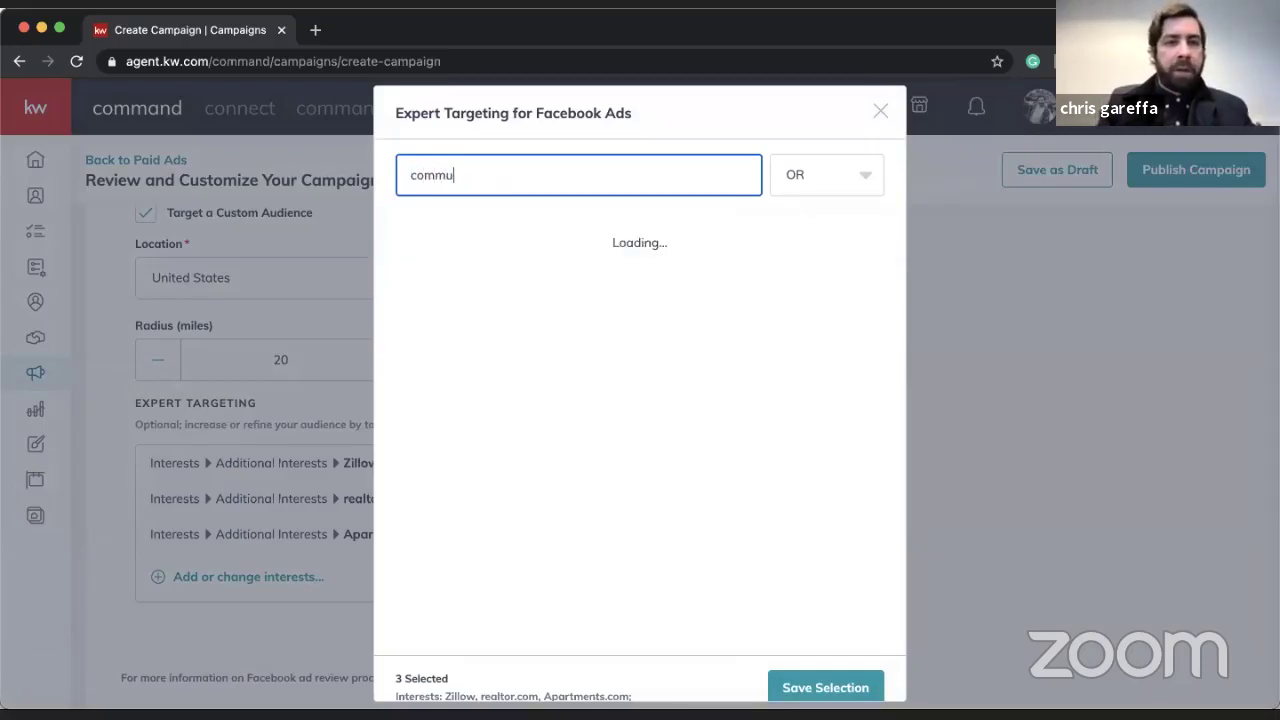
left_click(399, 237)
double_click(470, 176)
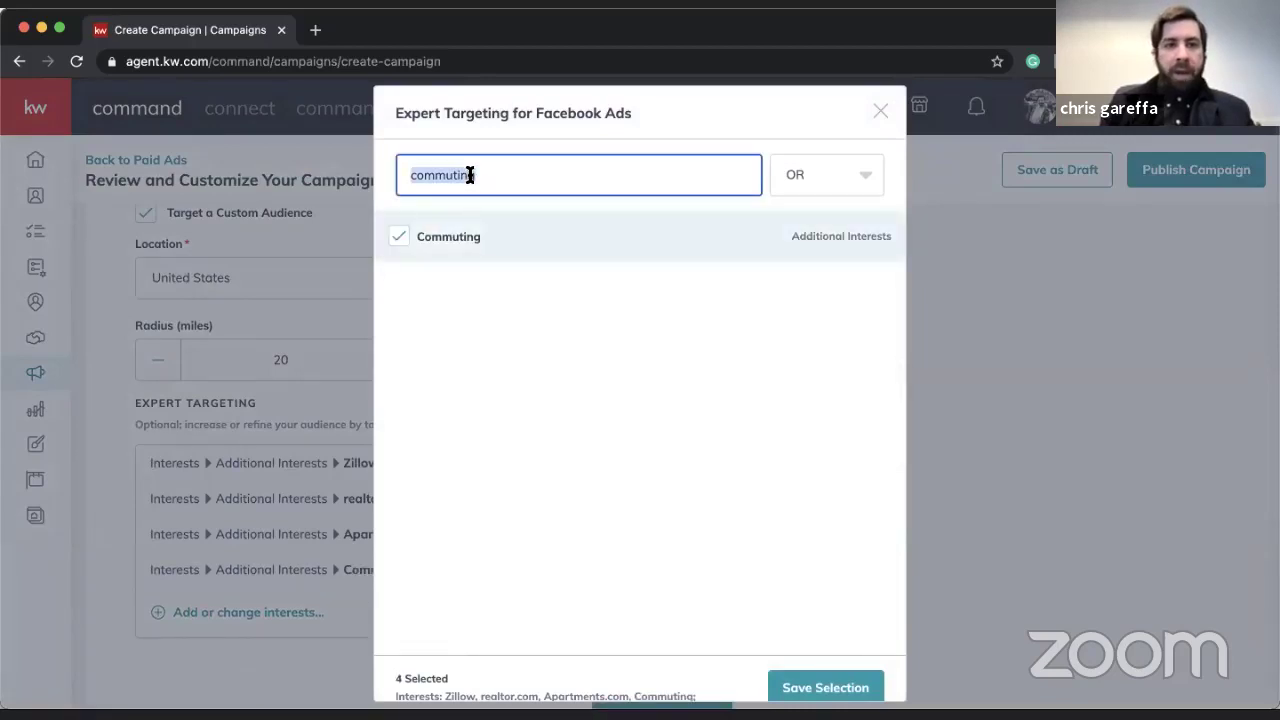
type("luxury")
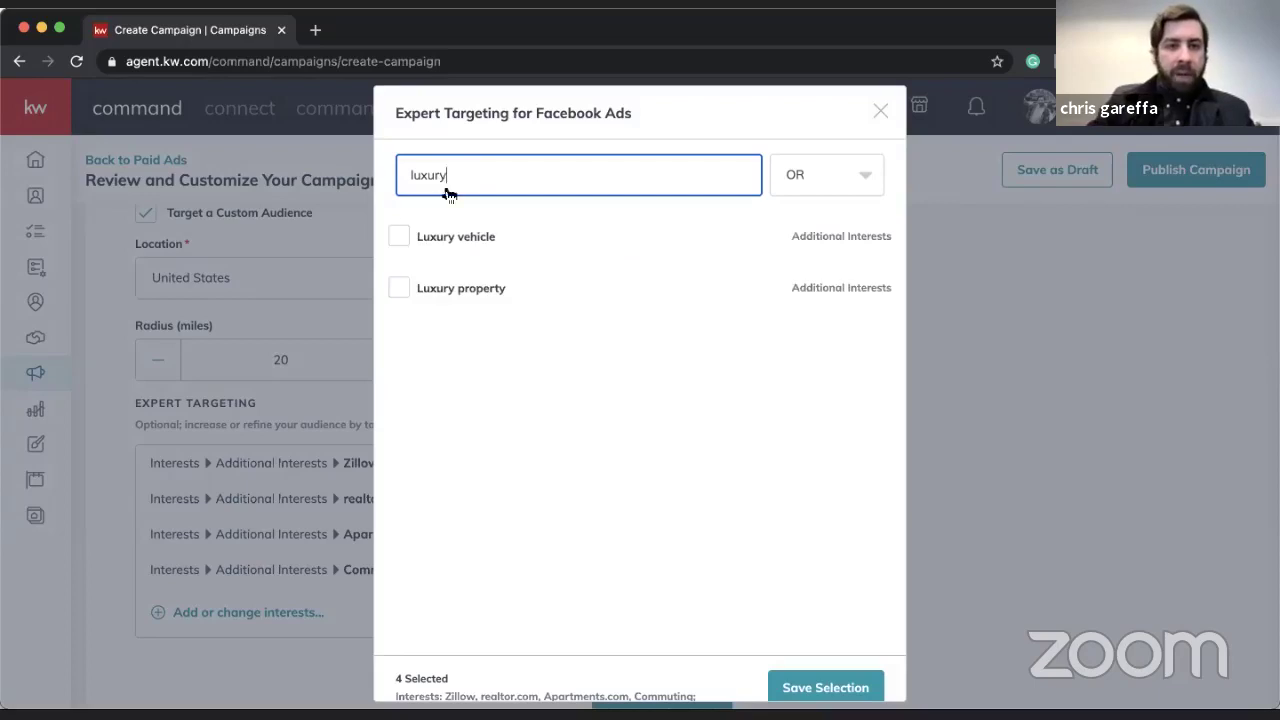
left_click(398, 288)
double_click(460, 175)
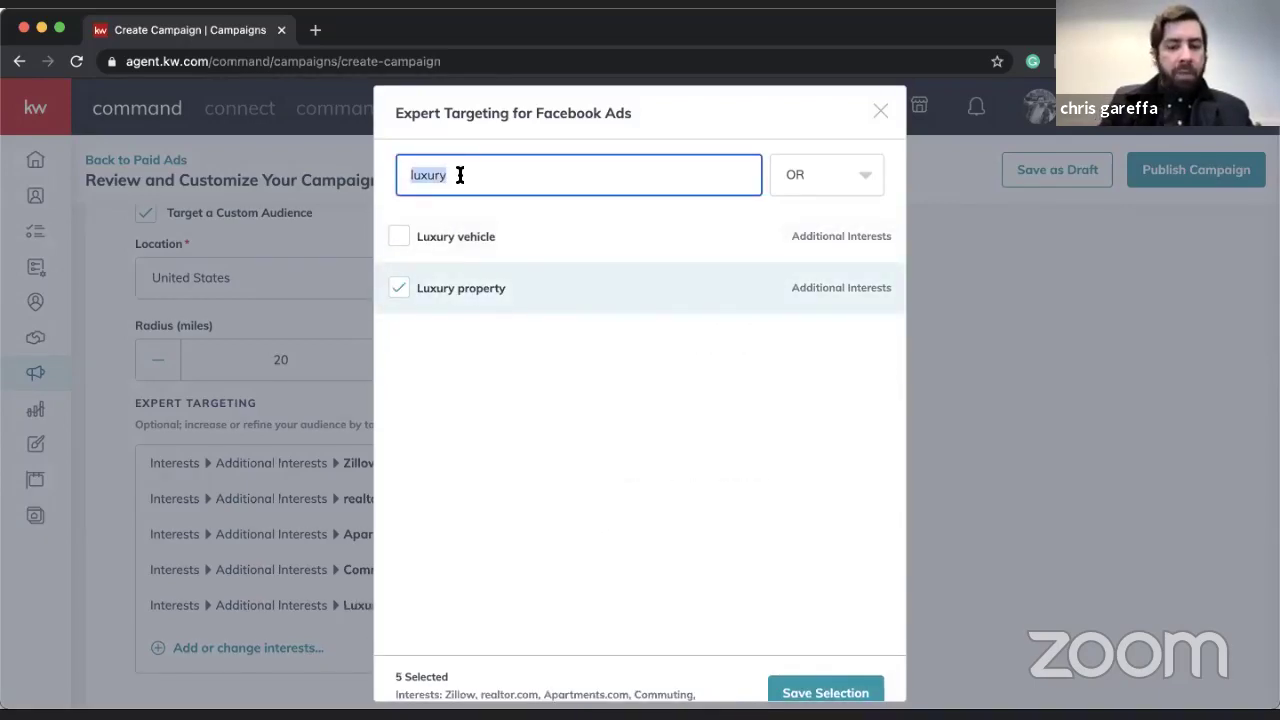
type("mortgage")
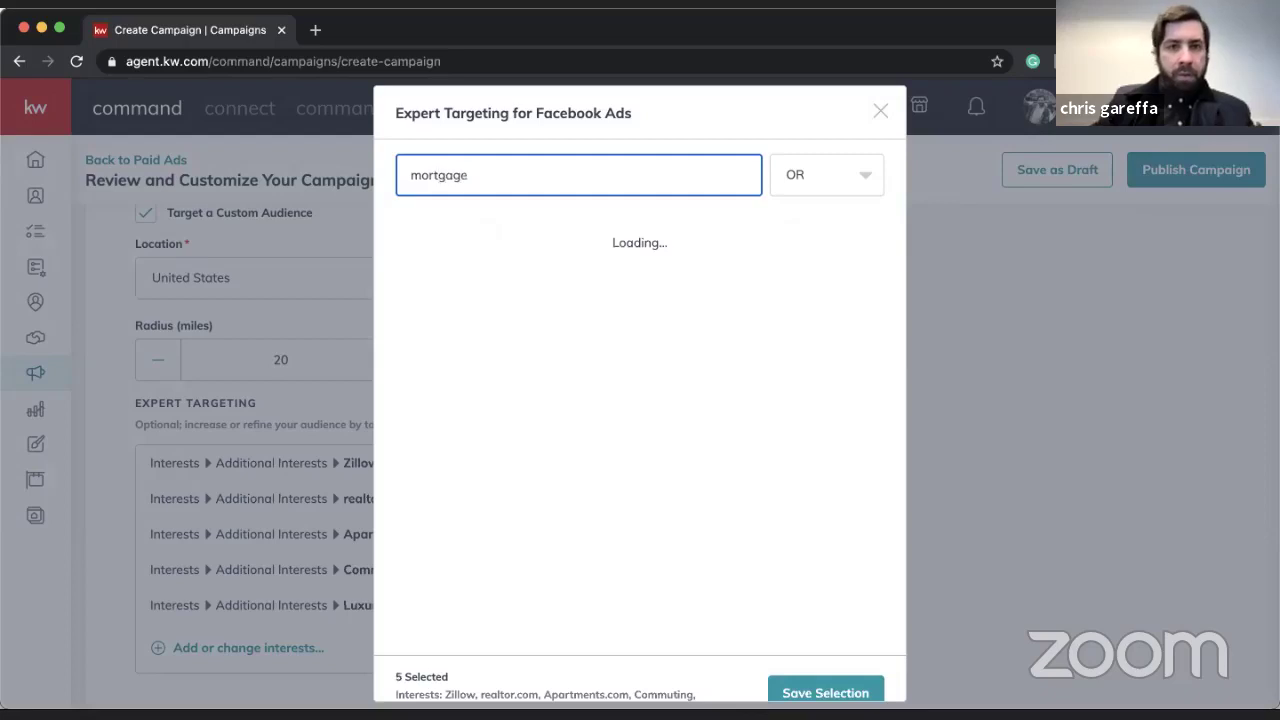
left_click(399, 237)
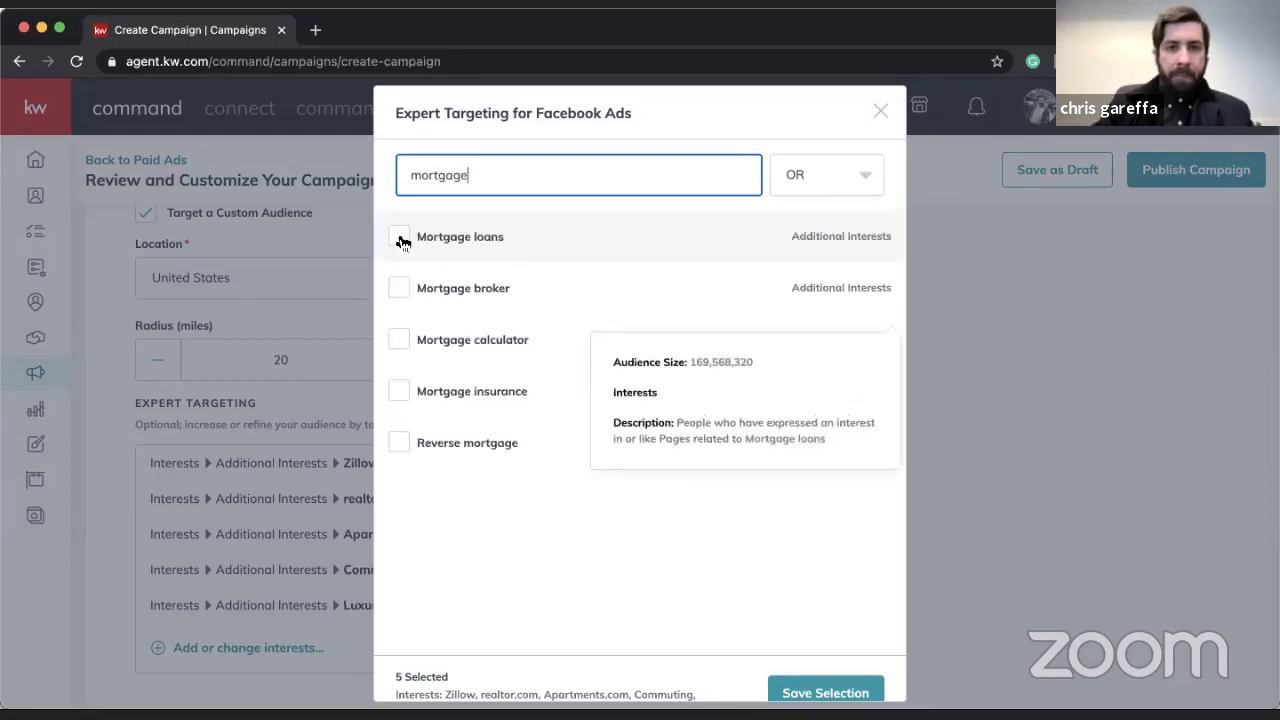
double_click(480, 178)
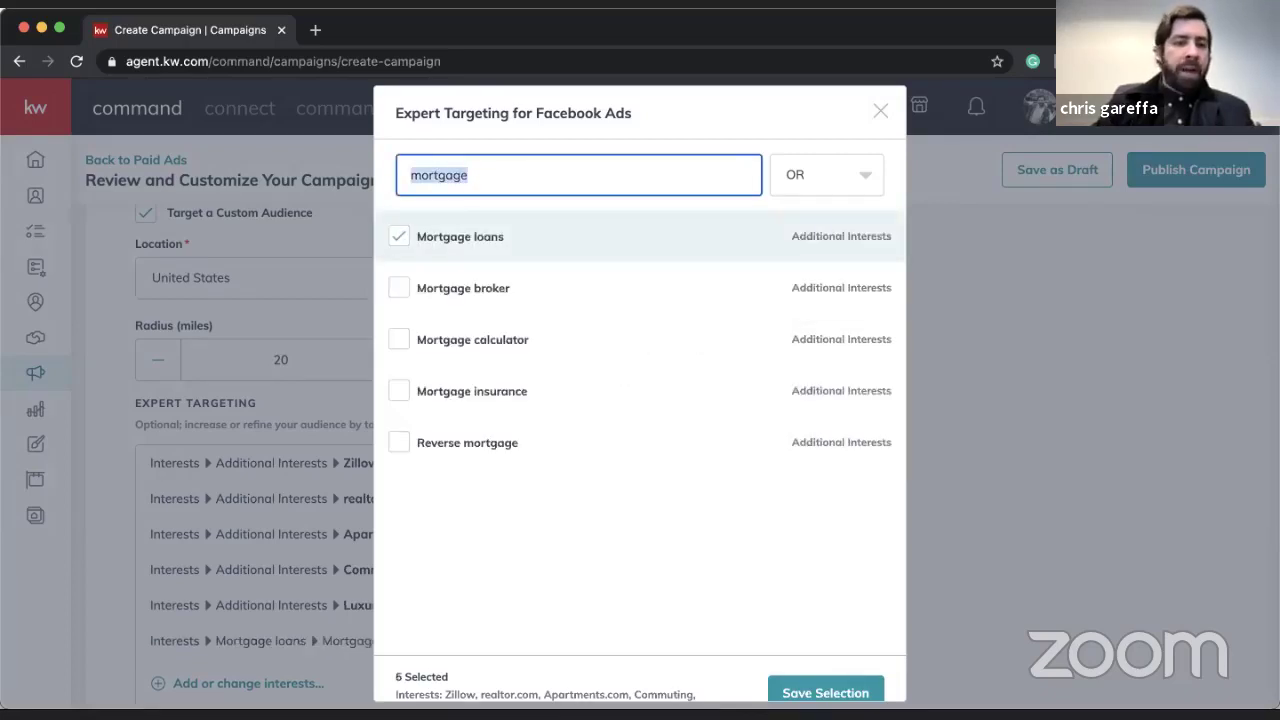
key("BackSpace")
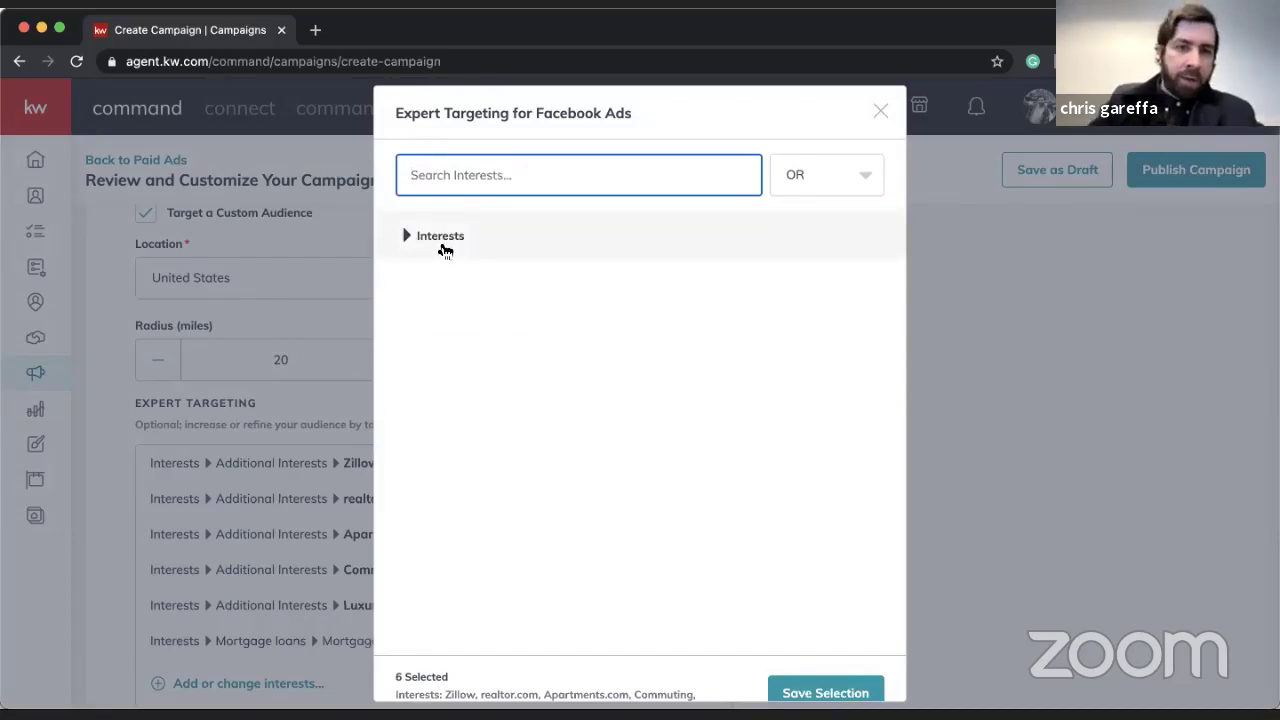
- Expand the full Interests list and tick Business as a targeting interest
left_click(406, 236)
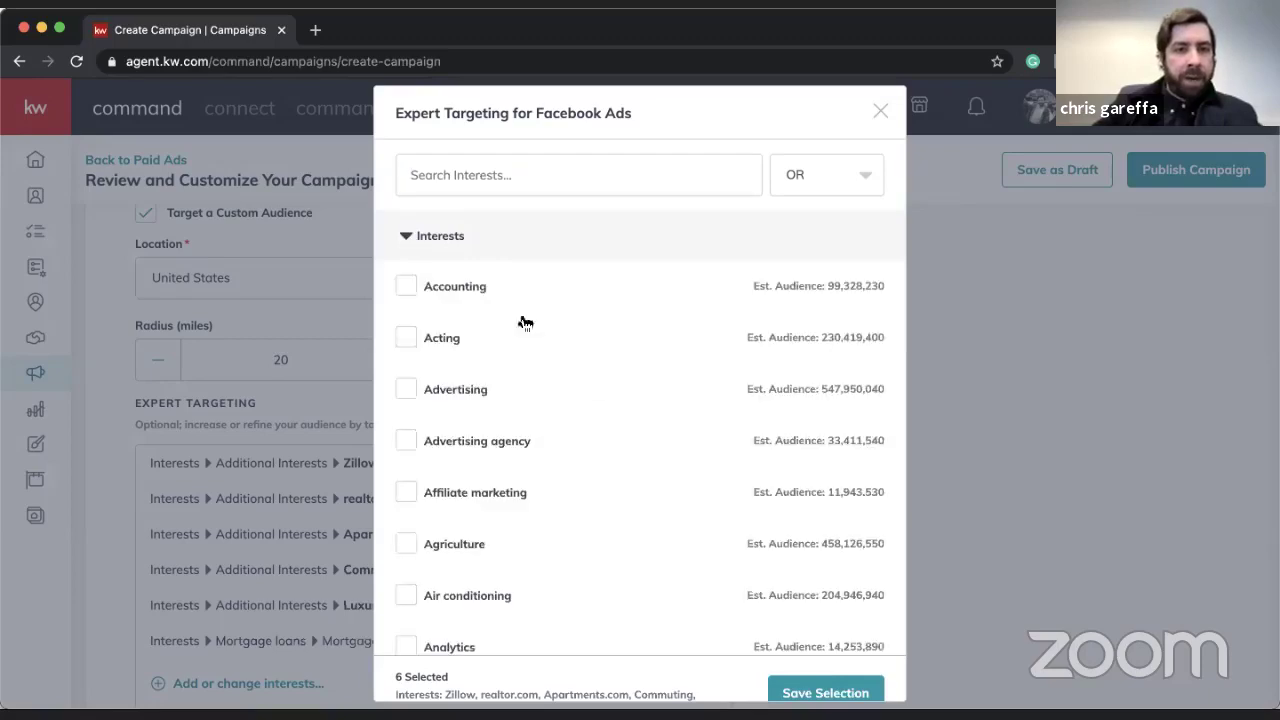
scroll(594, 391, "down", 5)
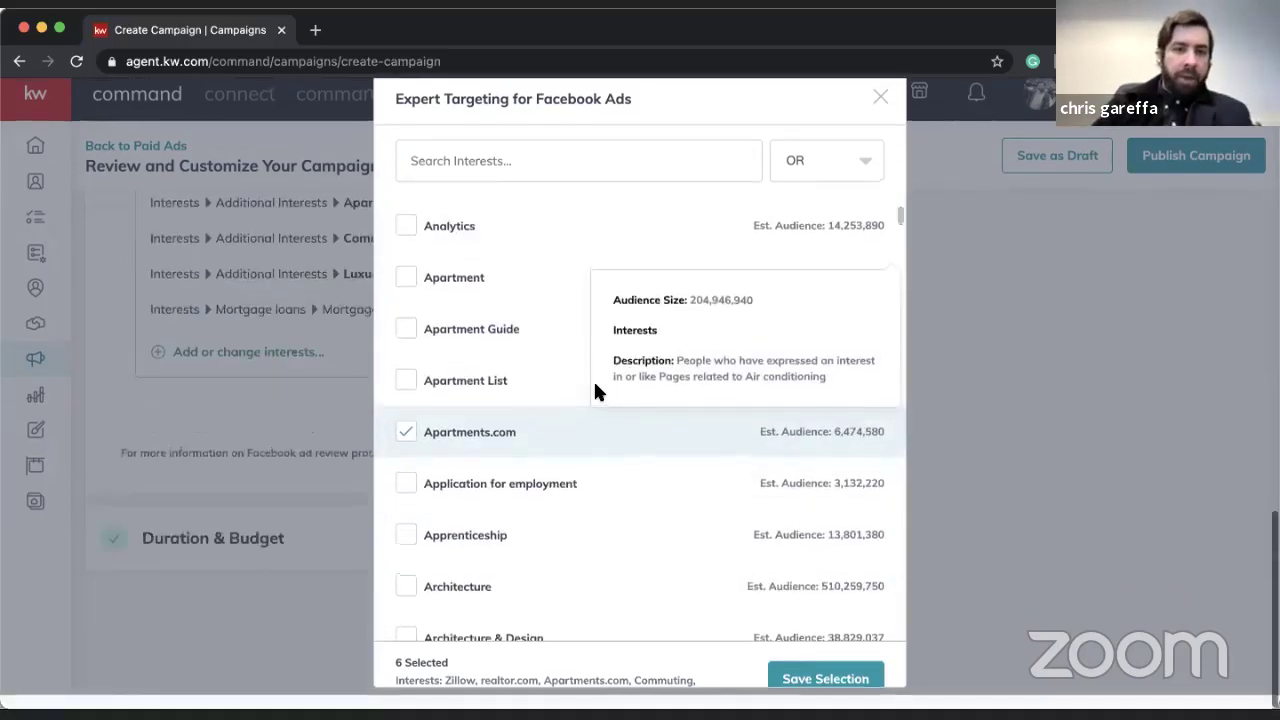
scroll(584, 397, "down", 4)
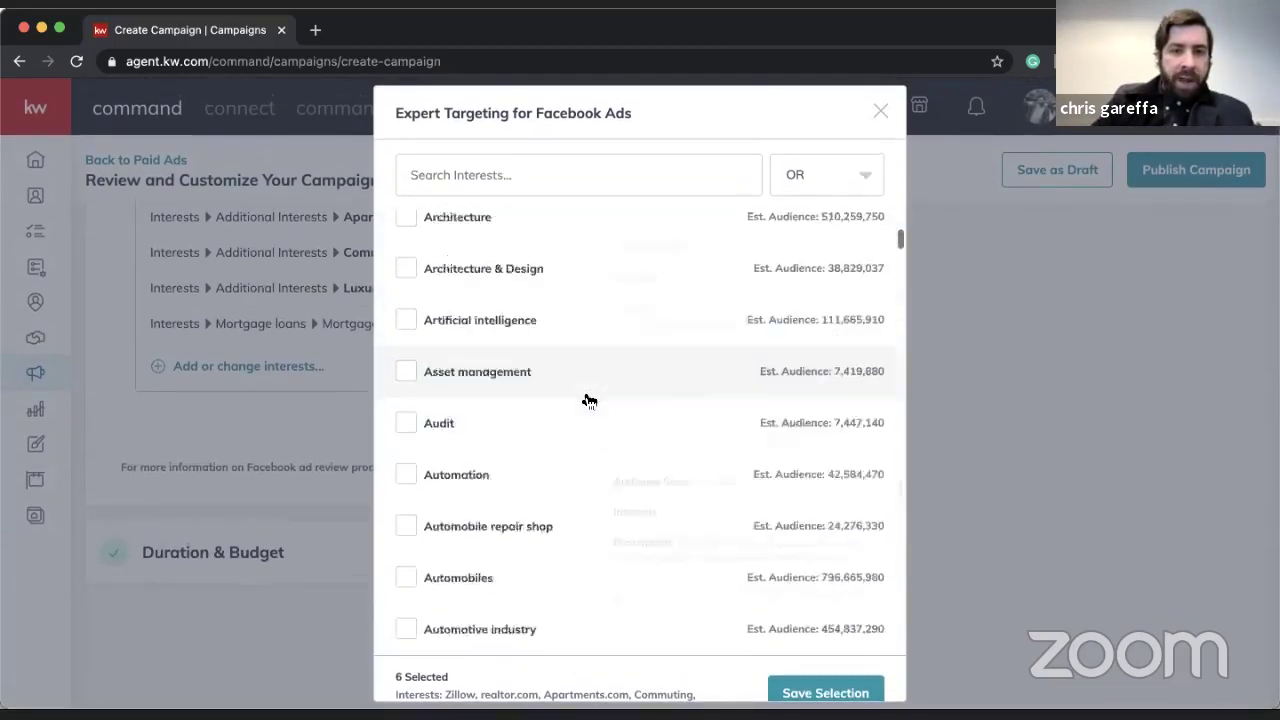
scroll(588, 400, "down", 12)
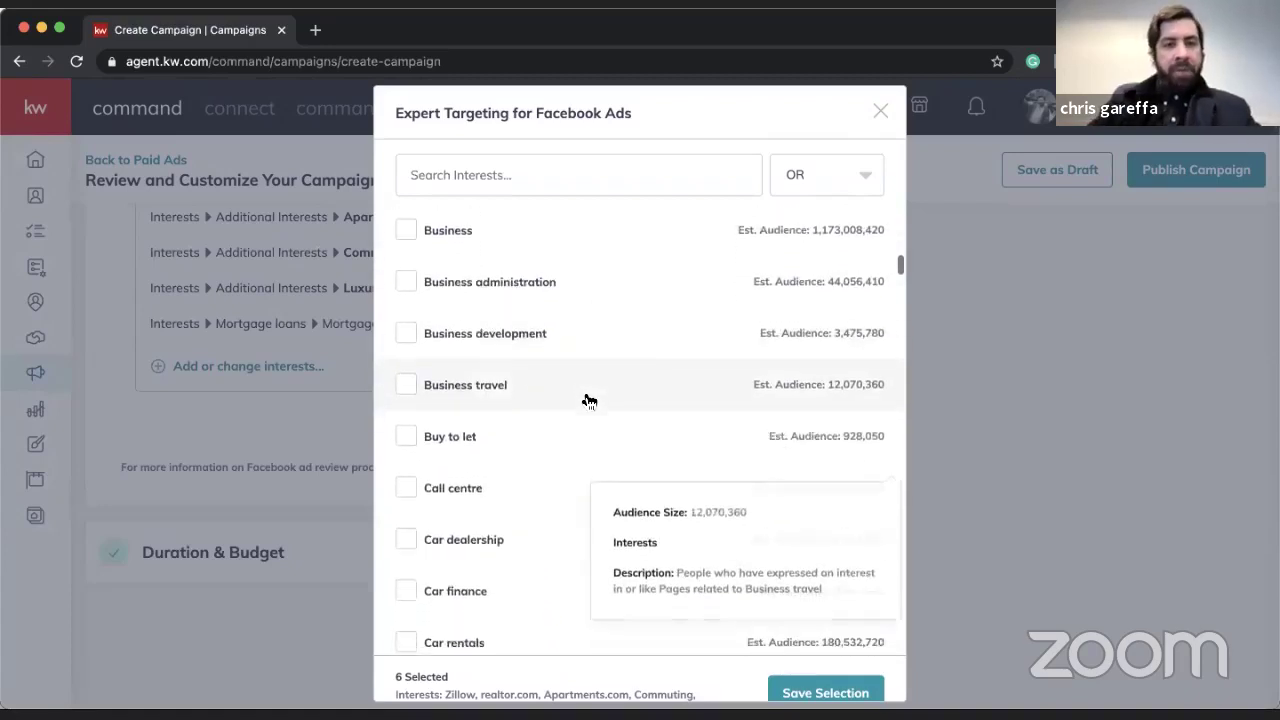
scroll(540, 365, "up", 1)
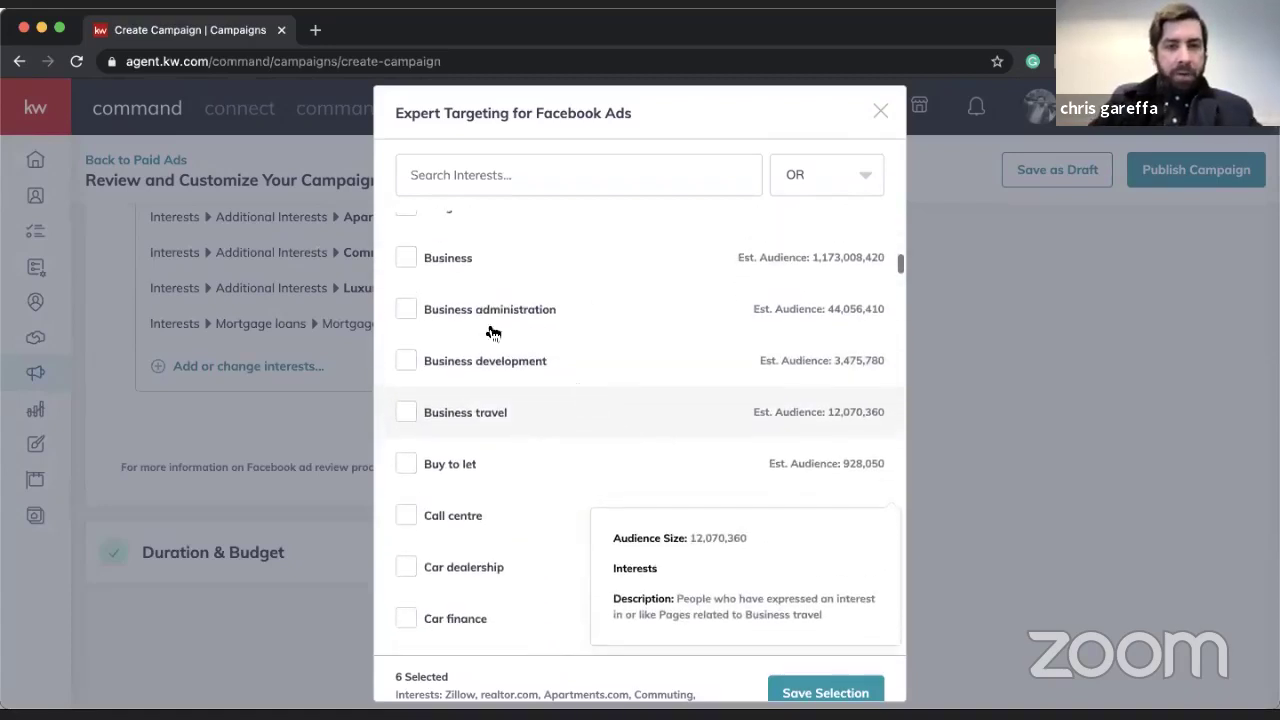
left_click(407, 259)
- Tick Home insurance and save the selection, bringing the interests to eight
scroll(514, 414, "down", 12)
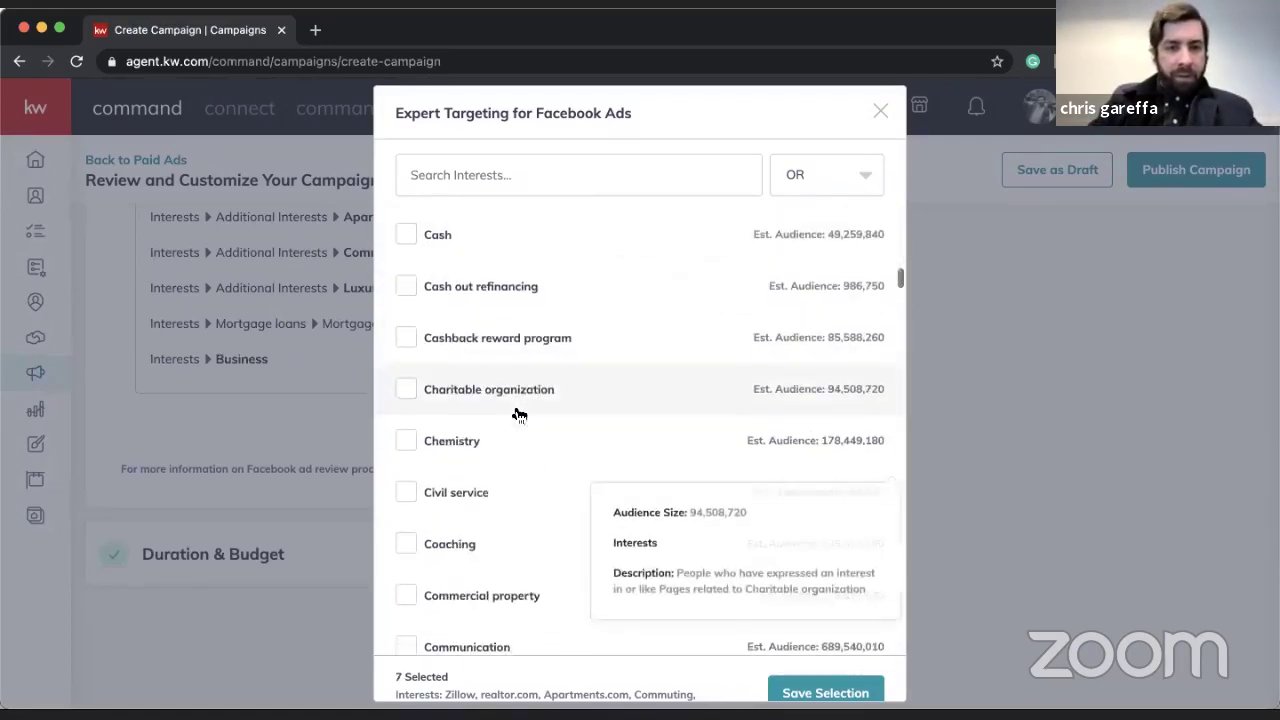
scroll(519, 415, "down", 10)
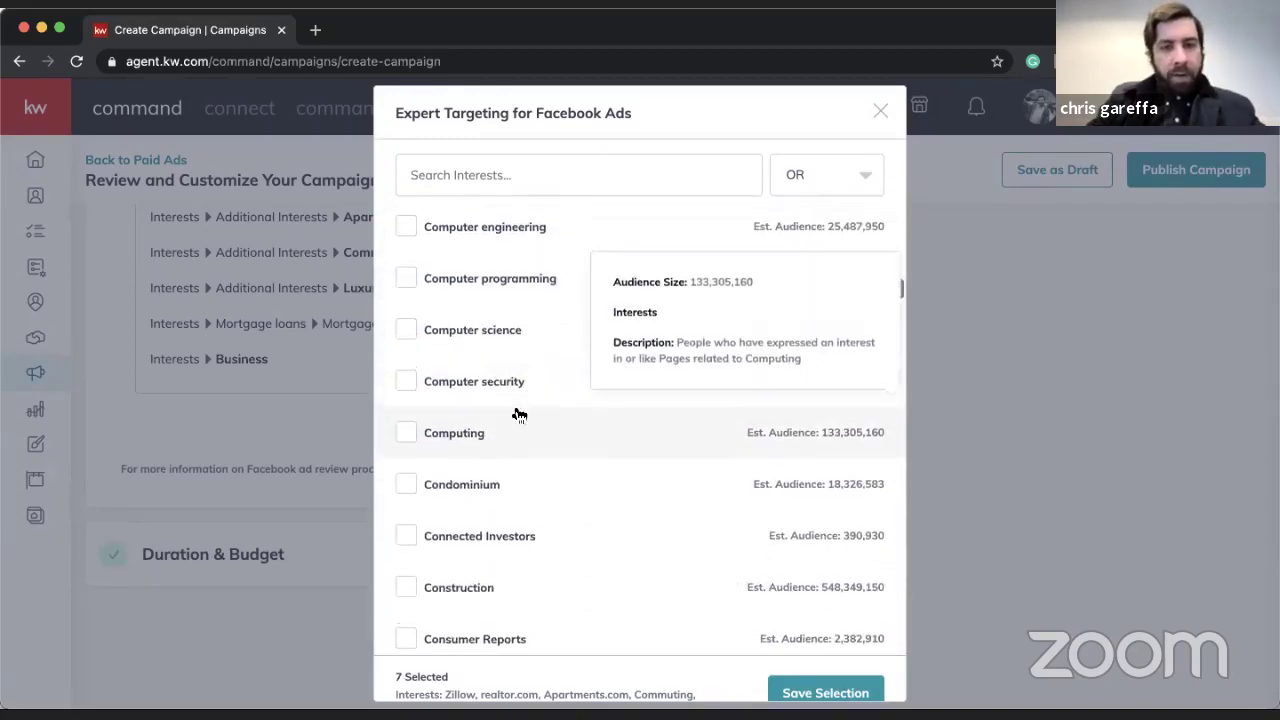
scroll(519, 415, "down", 3)
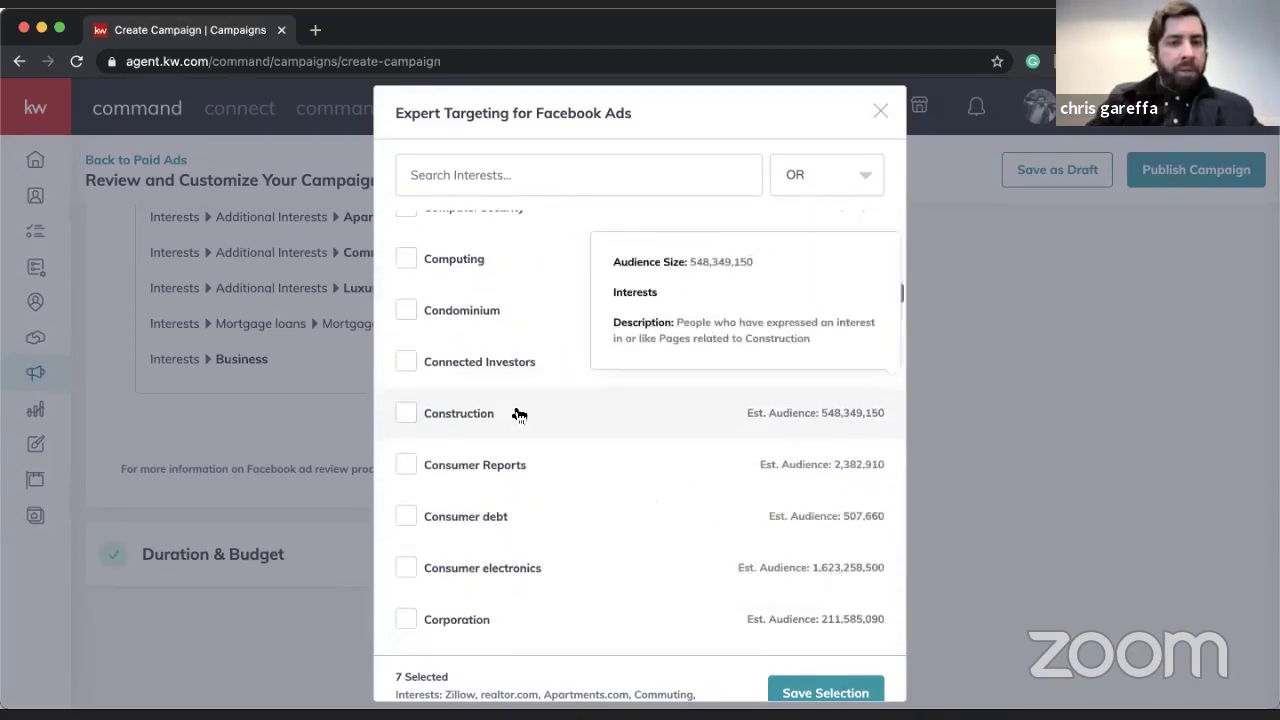
scroll(519, 415, "down", 20)
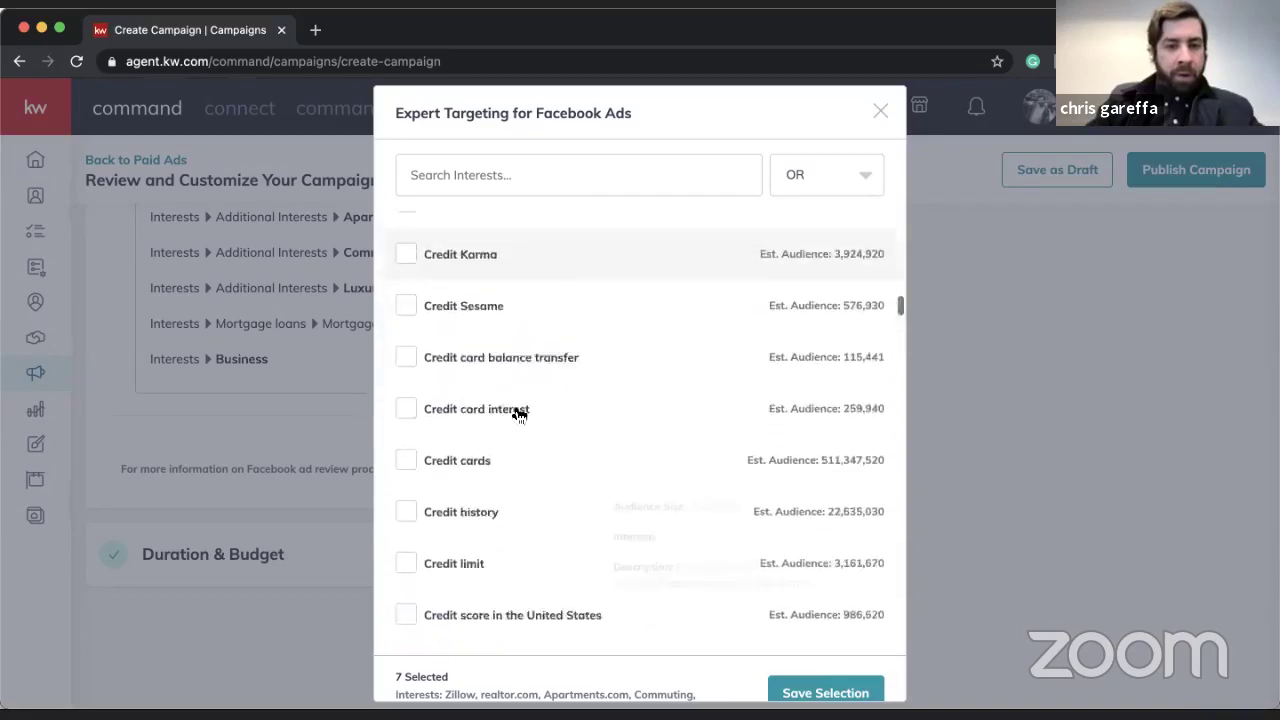
scroll(519, 415, "down", 20)
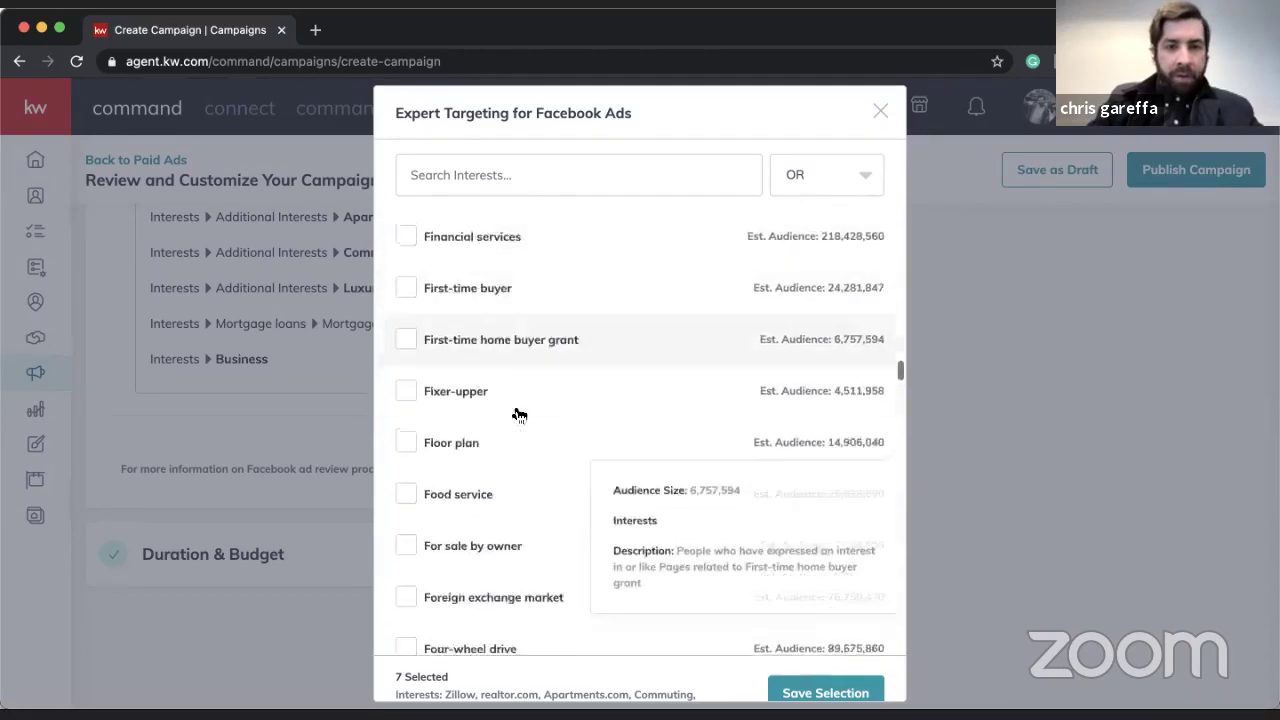
scroll(519, 415, "down", 10)
scroll(519, 415, "up", 7)
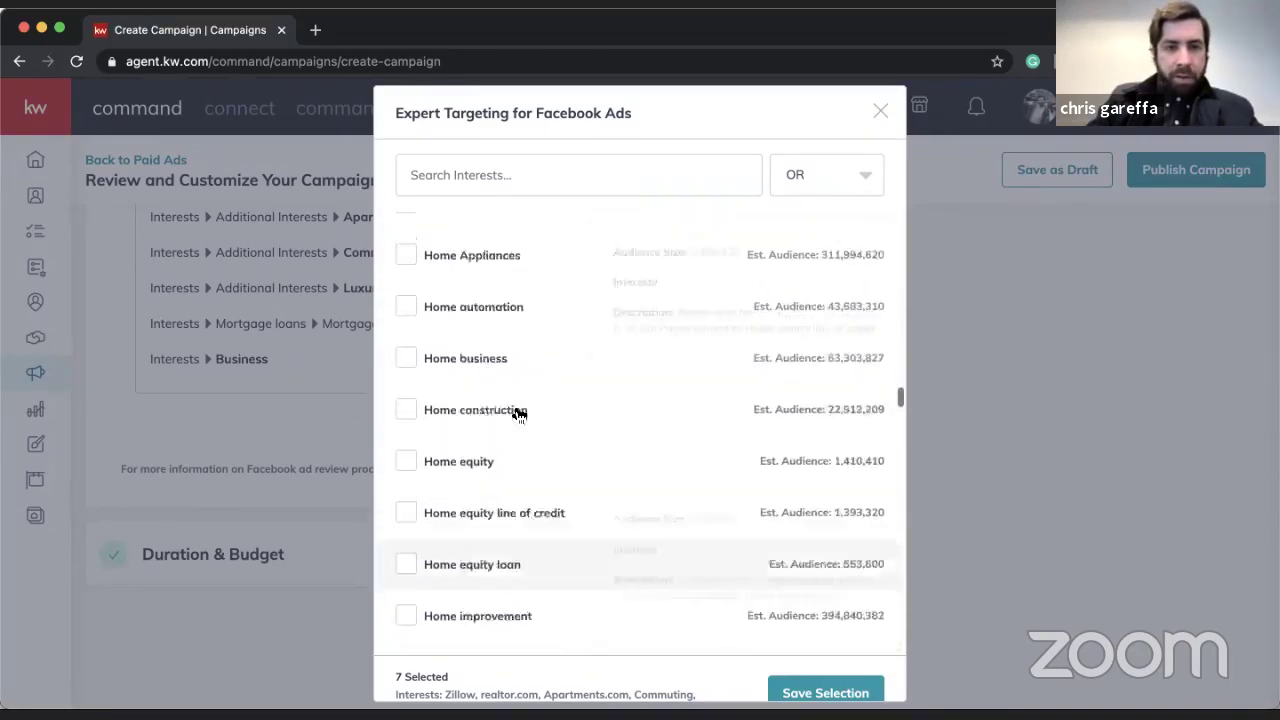
scroll(519, 415, "down", 6)
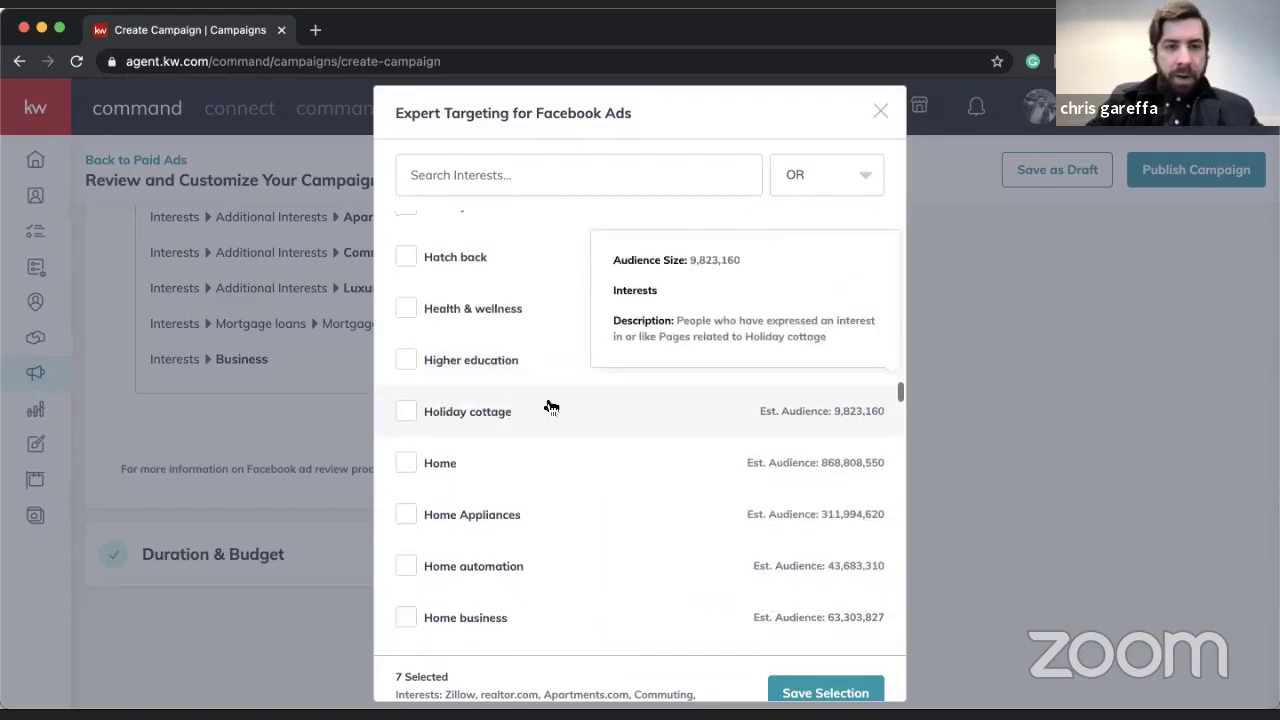
scroll(608, 573, "down", 3)
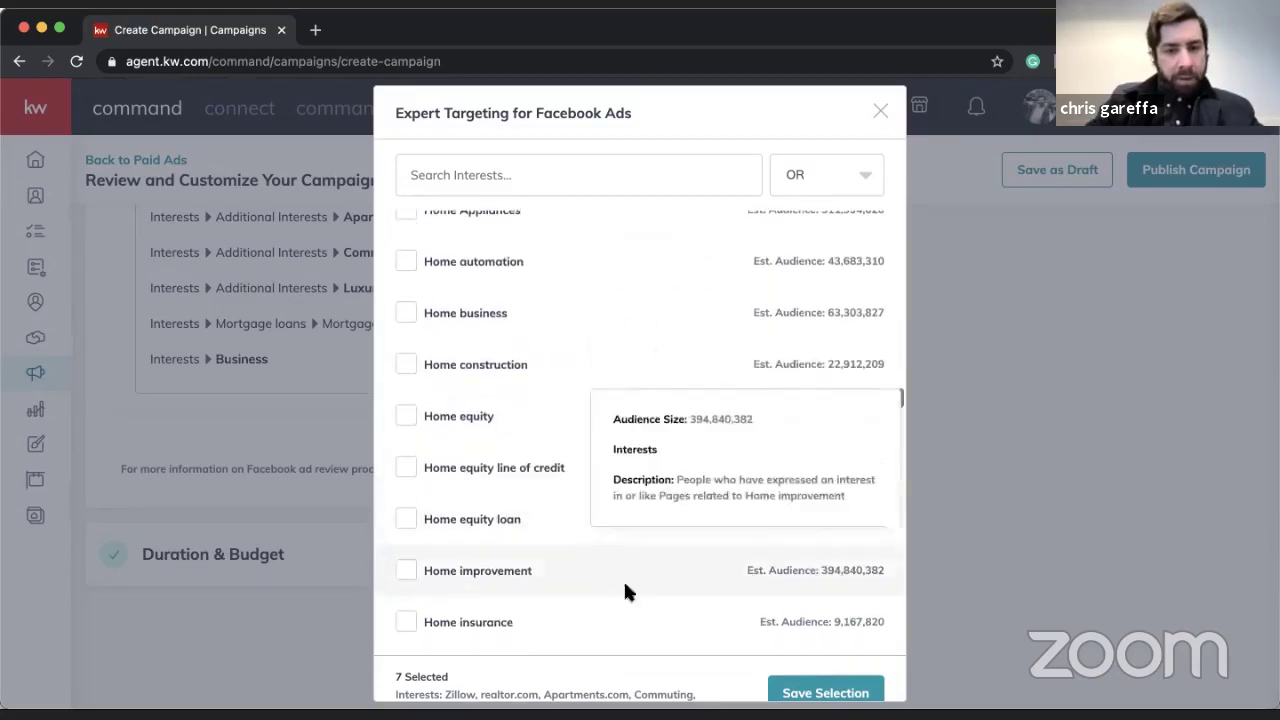
scroll(665, 637, "down", 1)
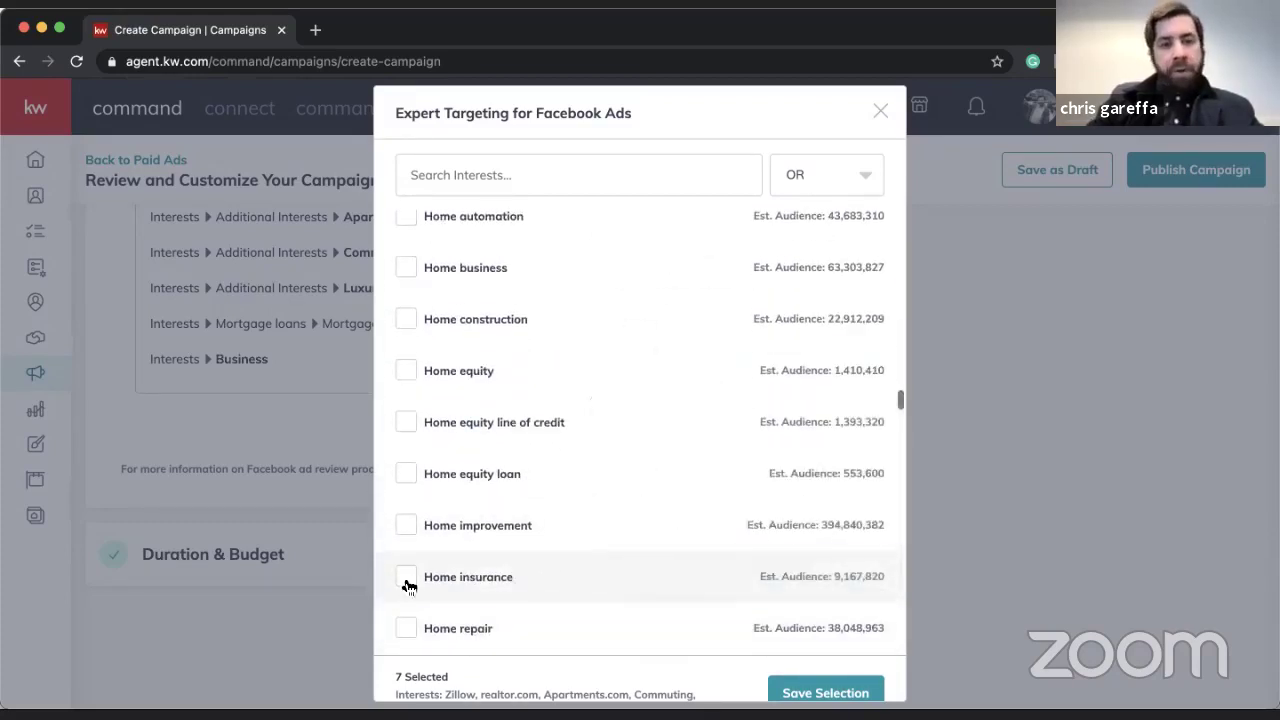
left_click(407, 578)
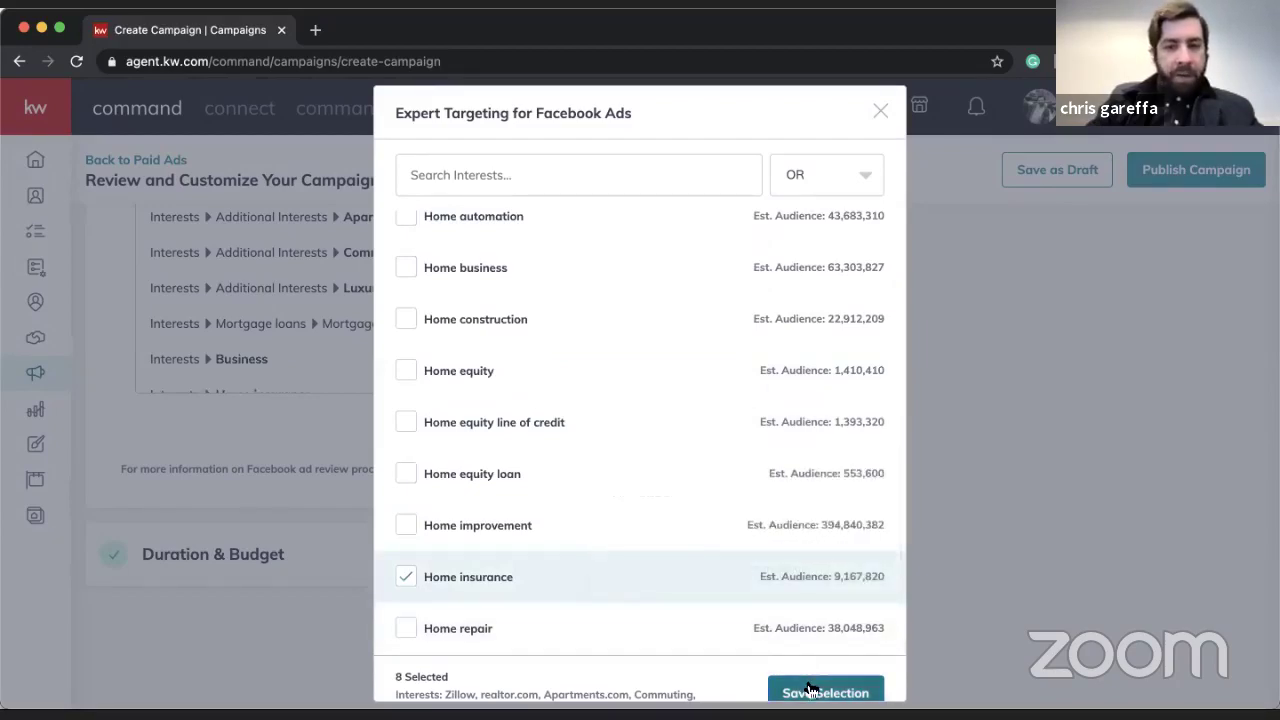
left_click(809, 689)
- Review the eight expert targeting interests and save the Facebook Ad settings
scroll(525, 362, "up", 3)
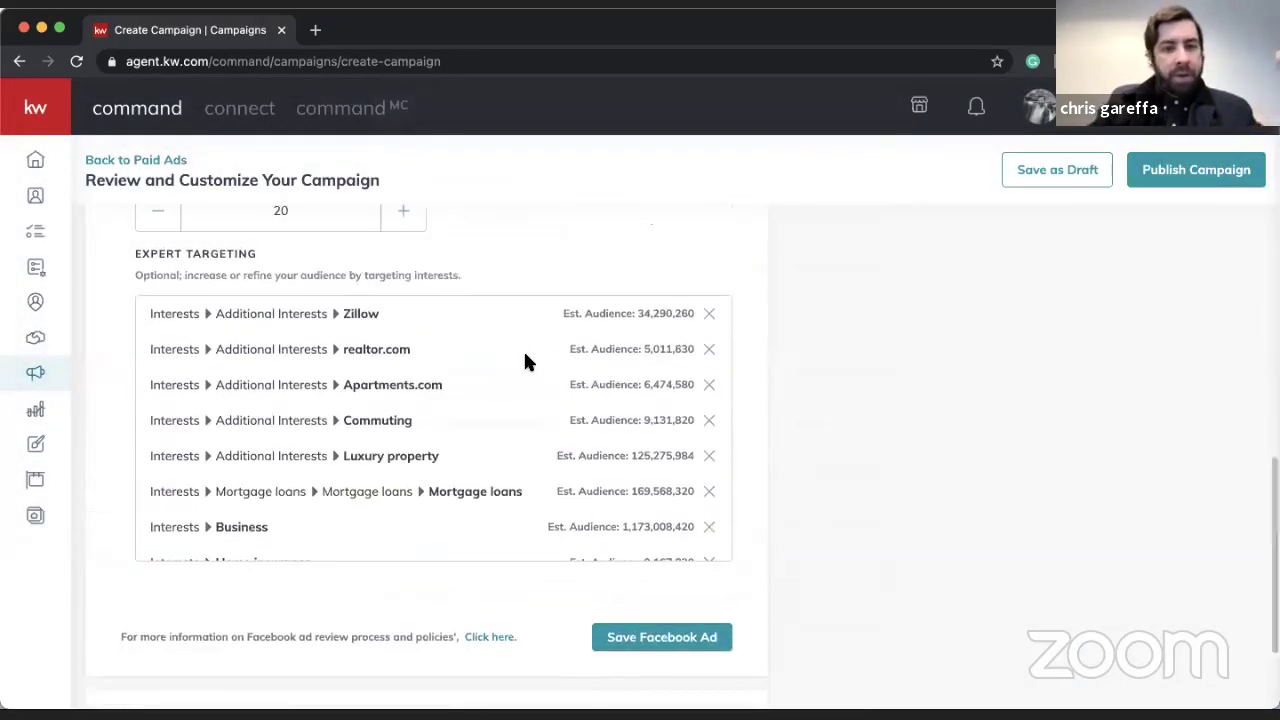
scroll(525, 362, "up", 1)
scroll(477, 420, "down", 2)
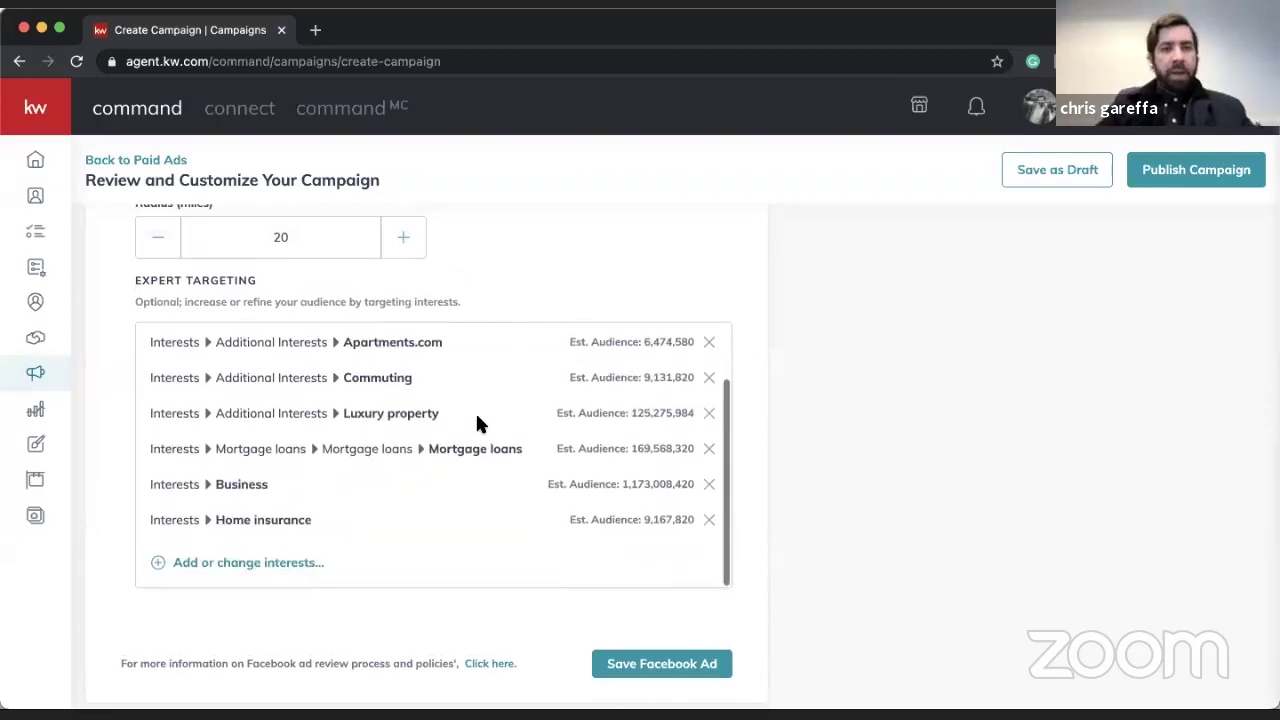
scroll(477, 420, "up", 2)
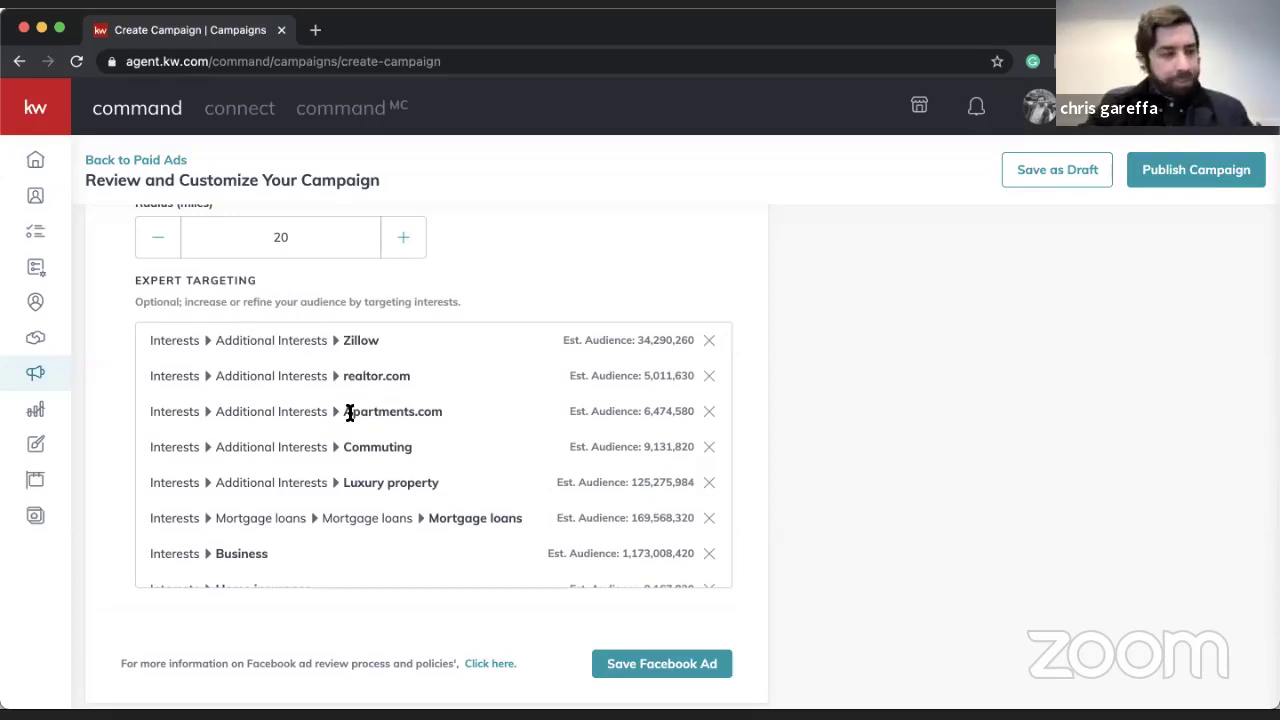
scroll(349, 414, "down", 2)
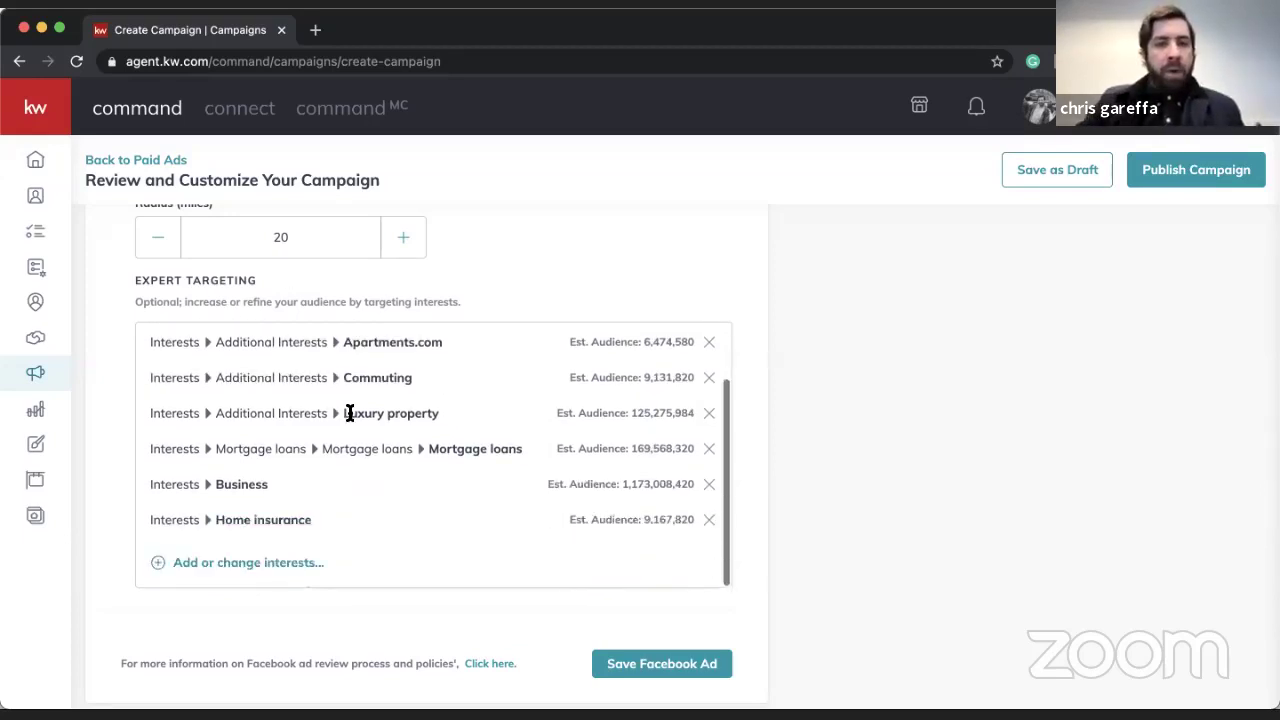
scroll(349, 414, "down", 2)
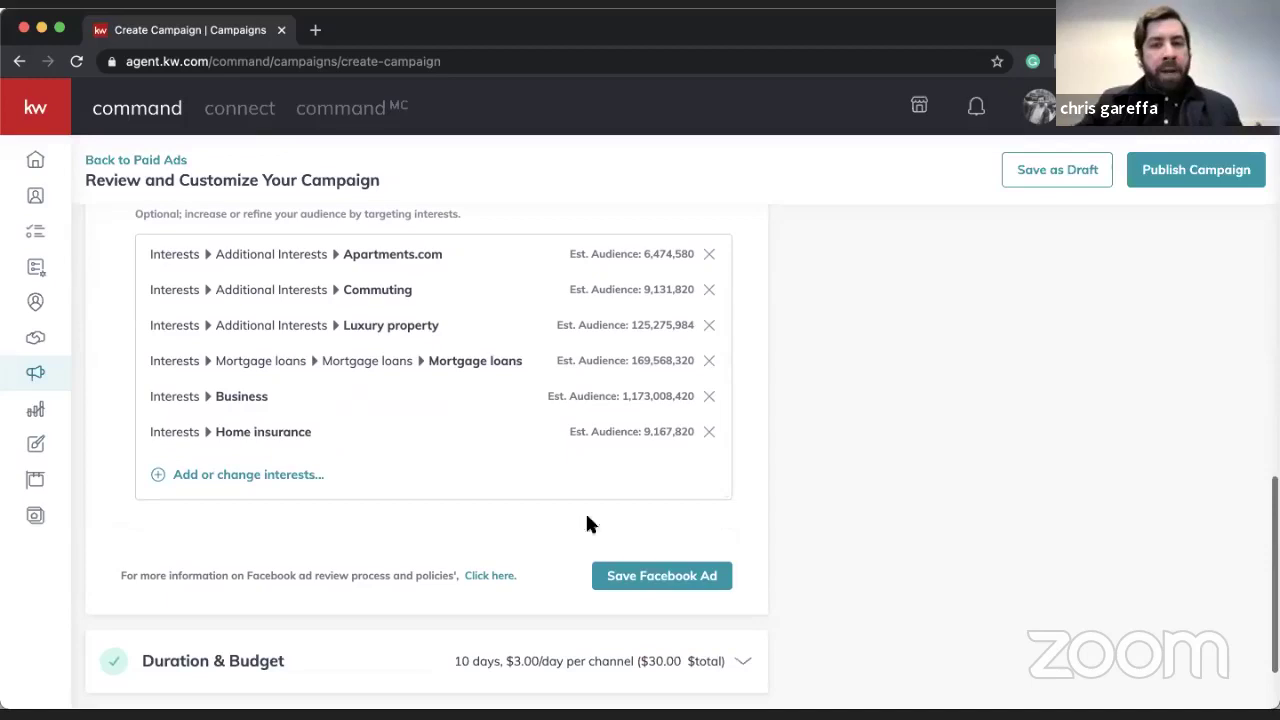
left_click(666, 574)
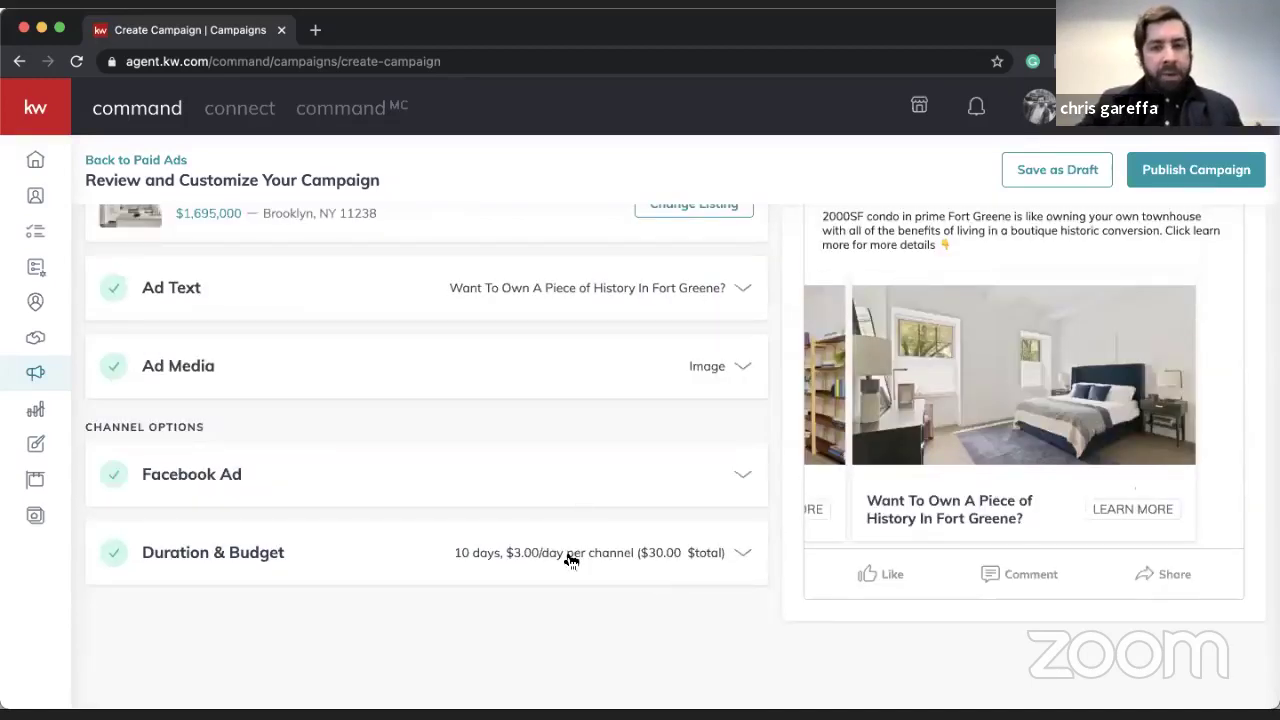
- Open Duration & Budget and adjust the end date, trying Jan 6, 7 and 8, 2021
left_click(569, 558)
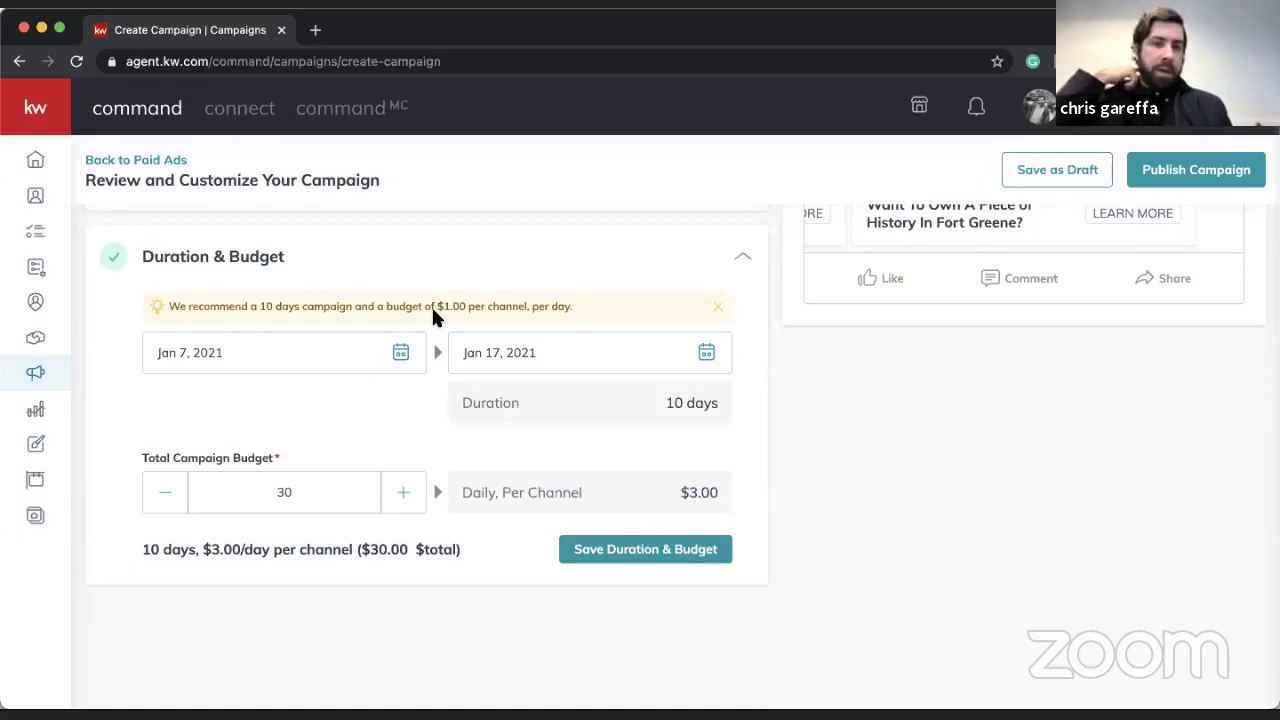
left_click(706, 352)
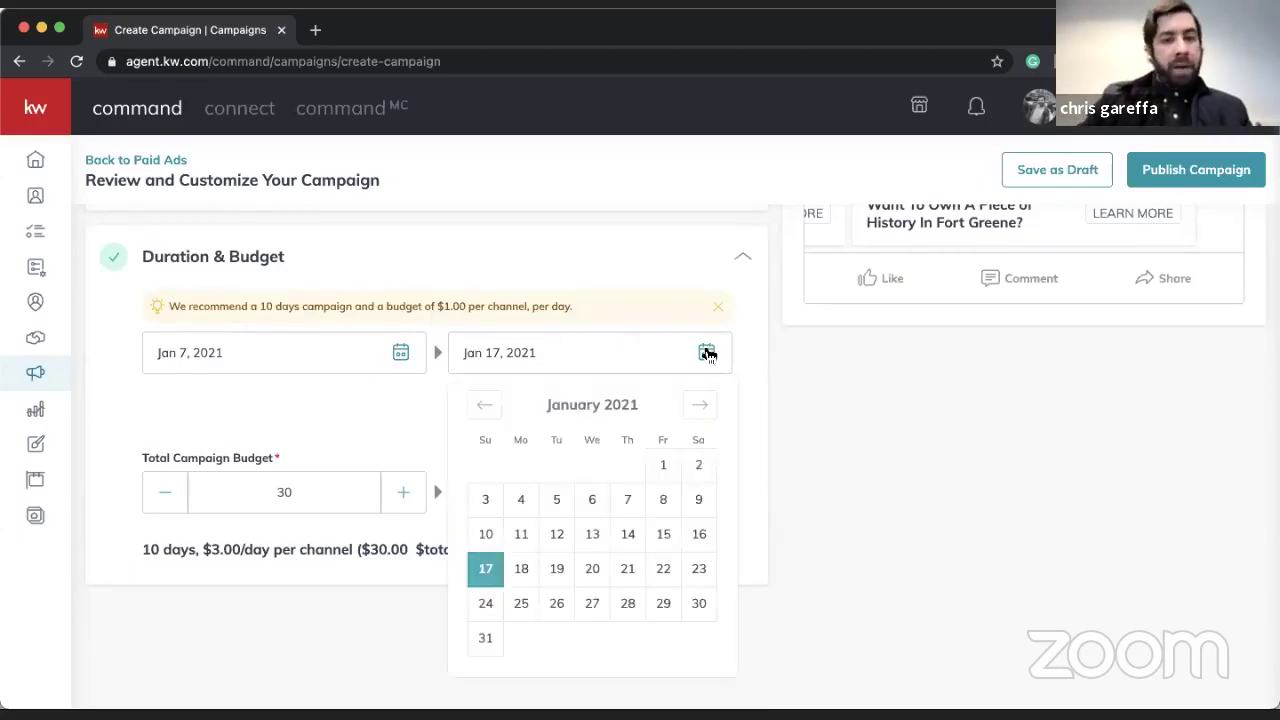
left_click(312, 507)
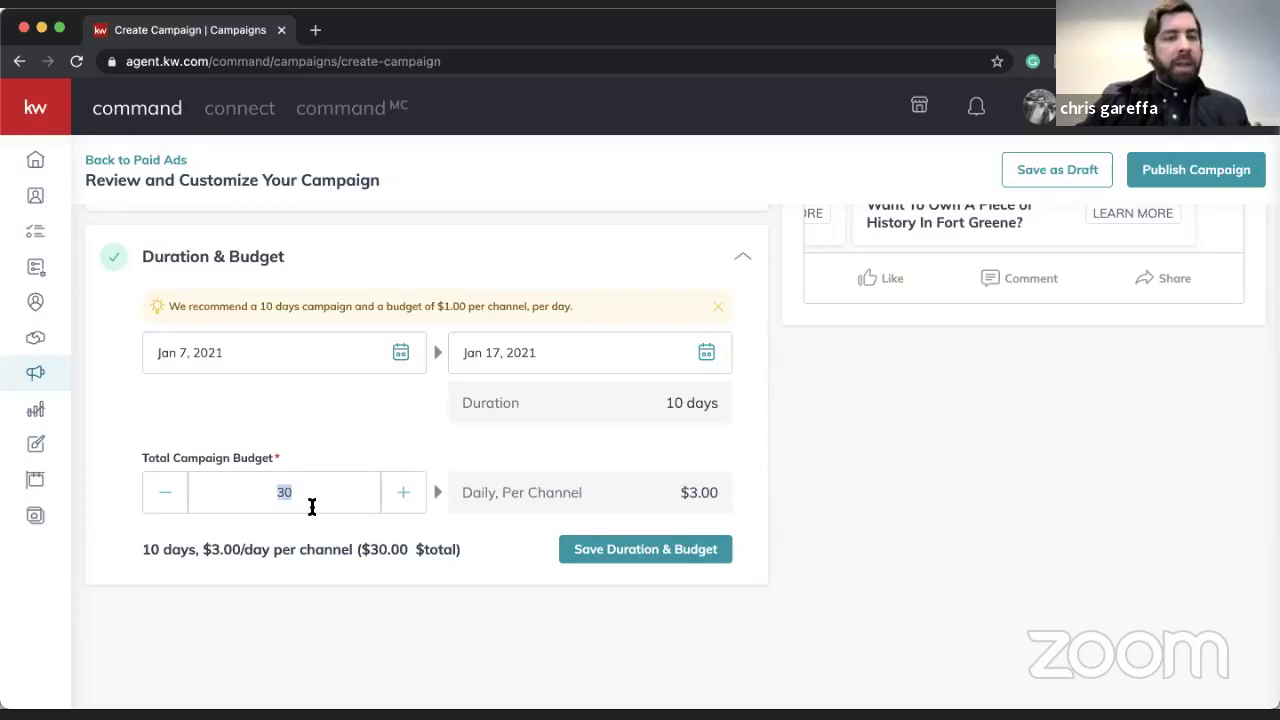
type("1")
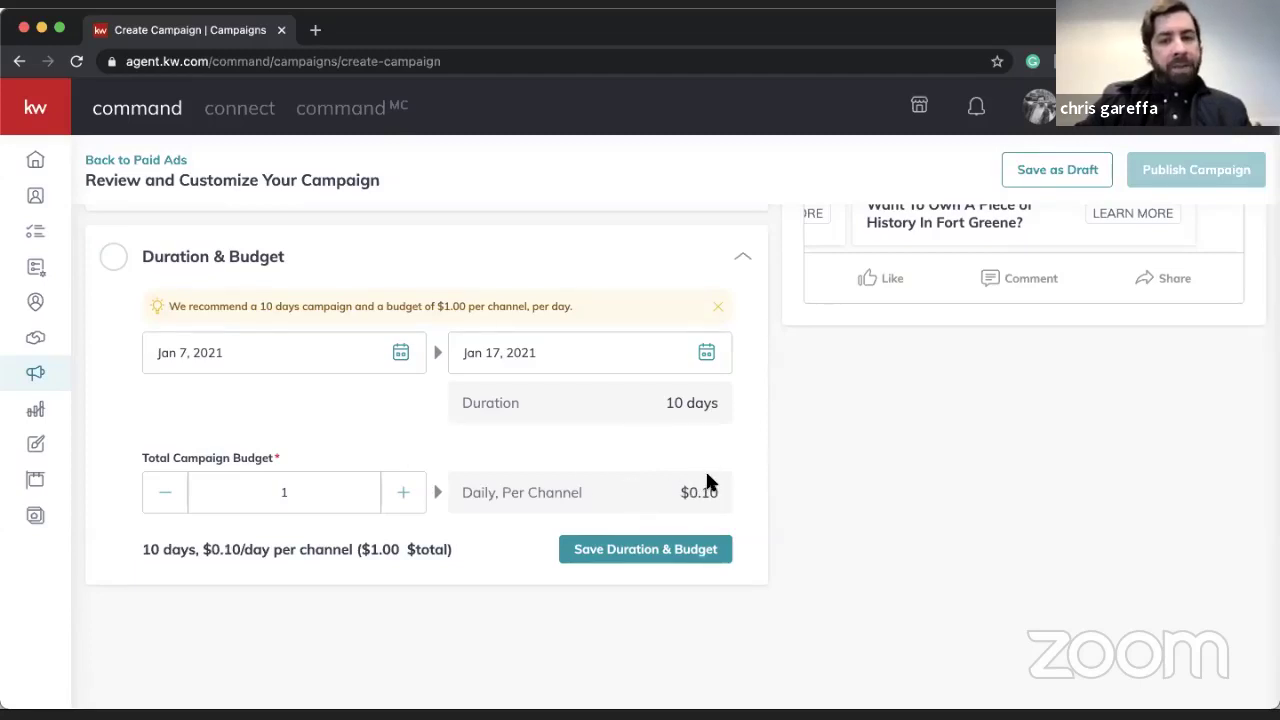
double_click(301, 496)
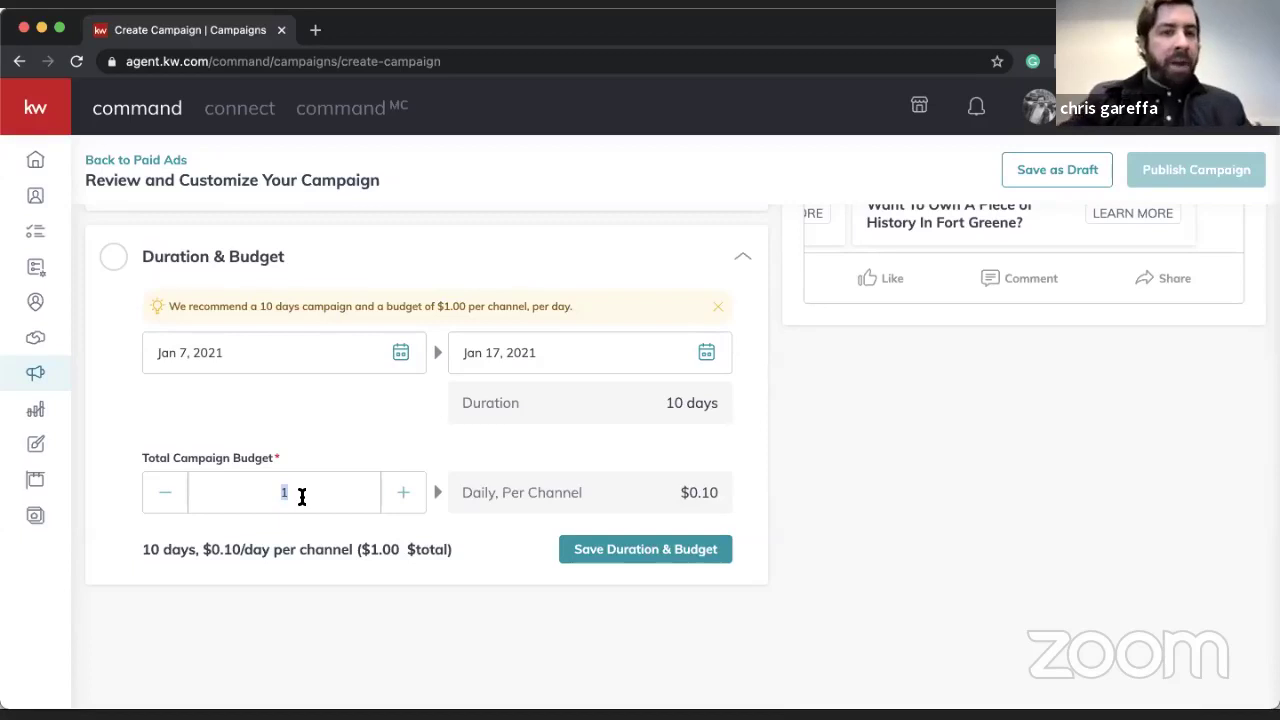
left_click(710, 358)
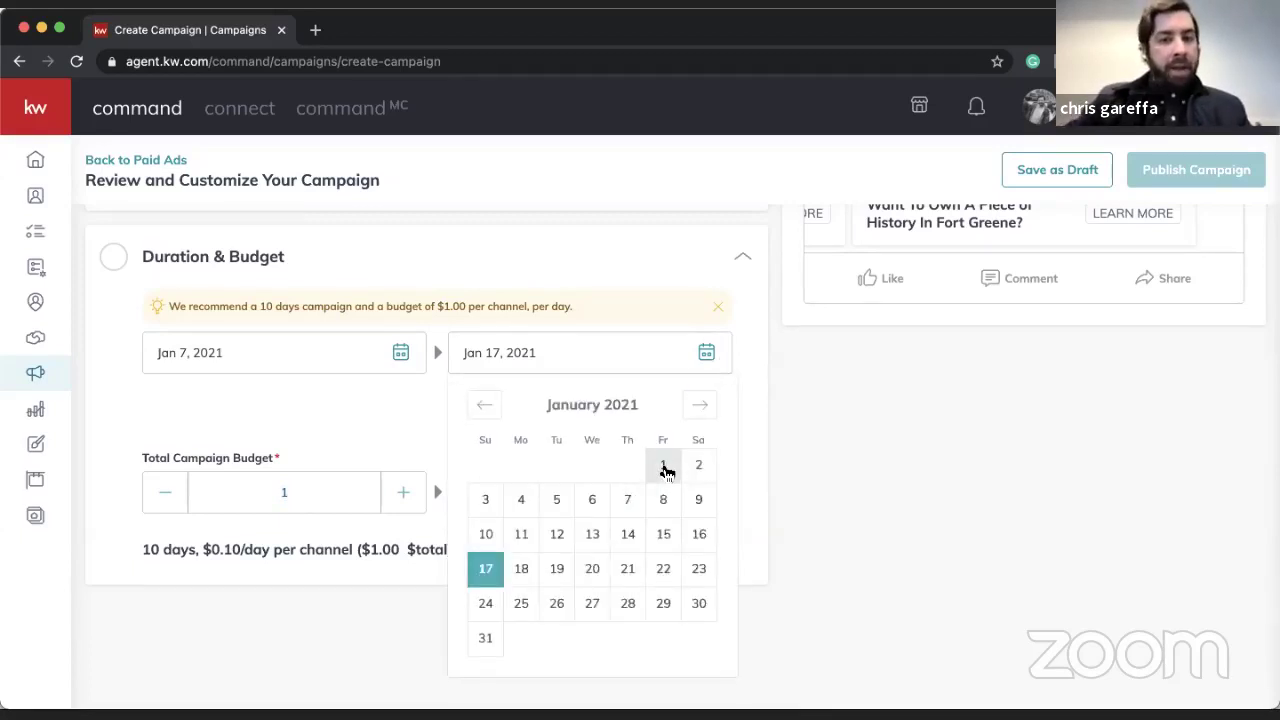
left_click(588, 505)
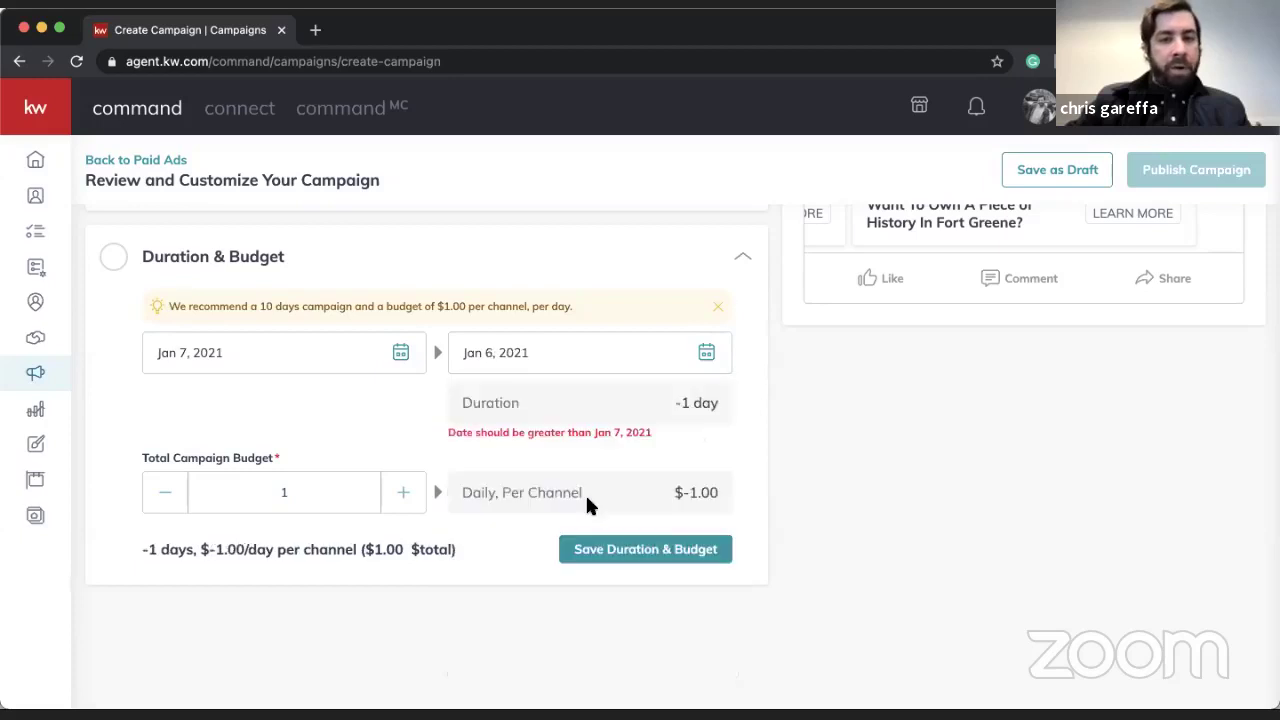
left_click(710, 355)
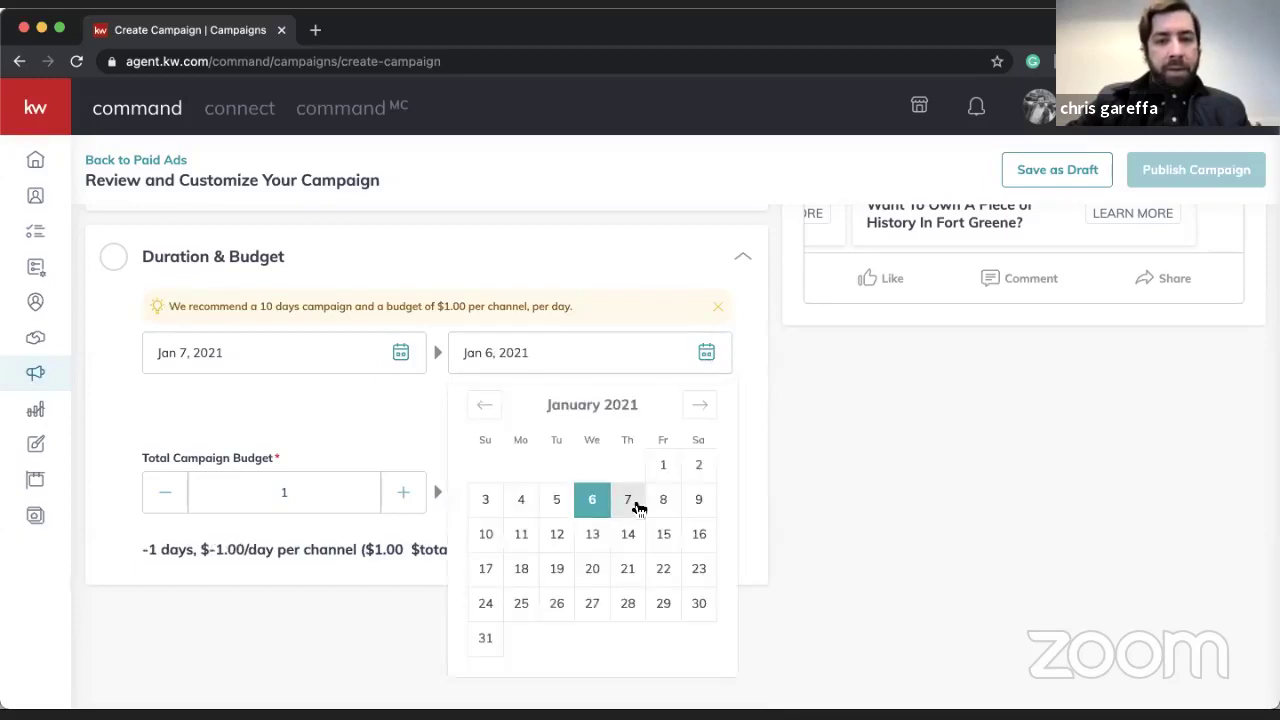
left_click(633, 497)
left_click(711, 351)
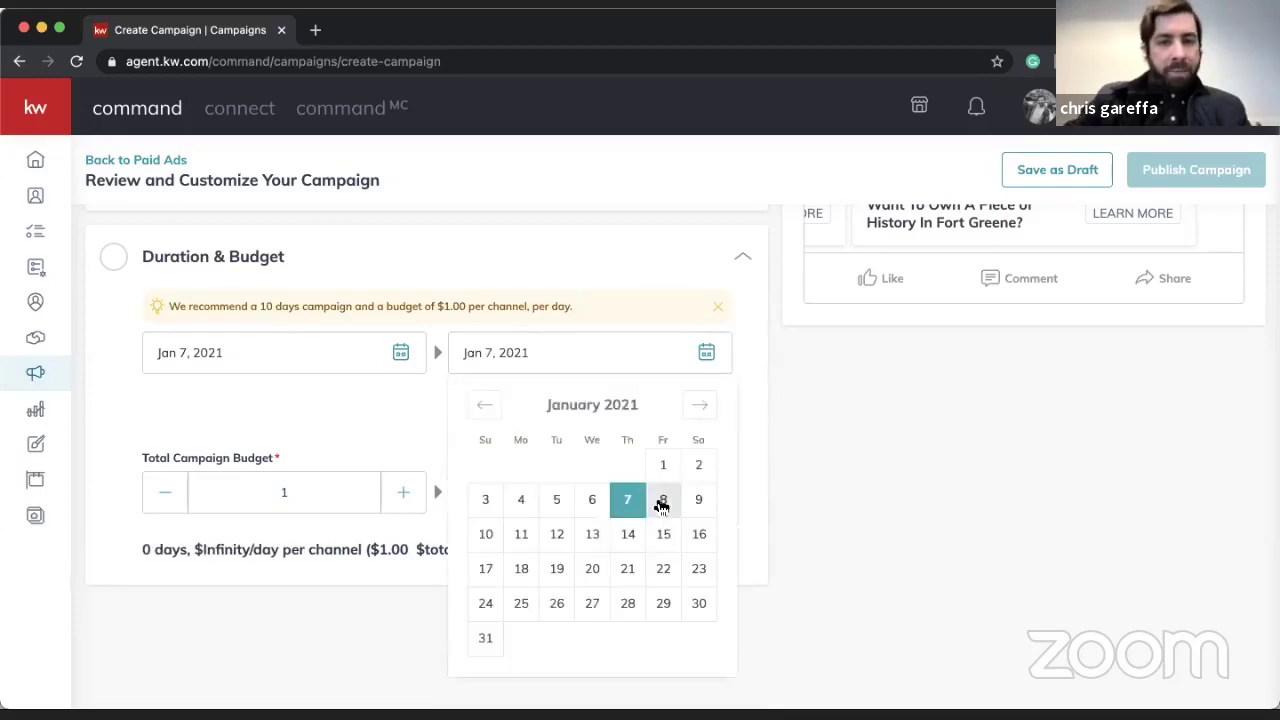
left_click(660, 497)
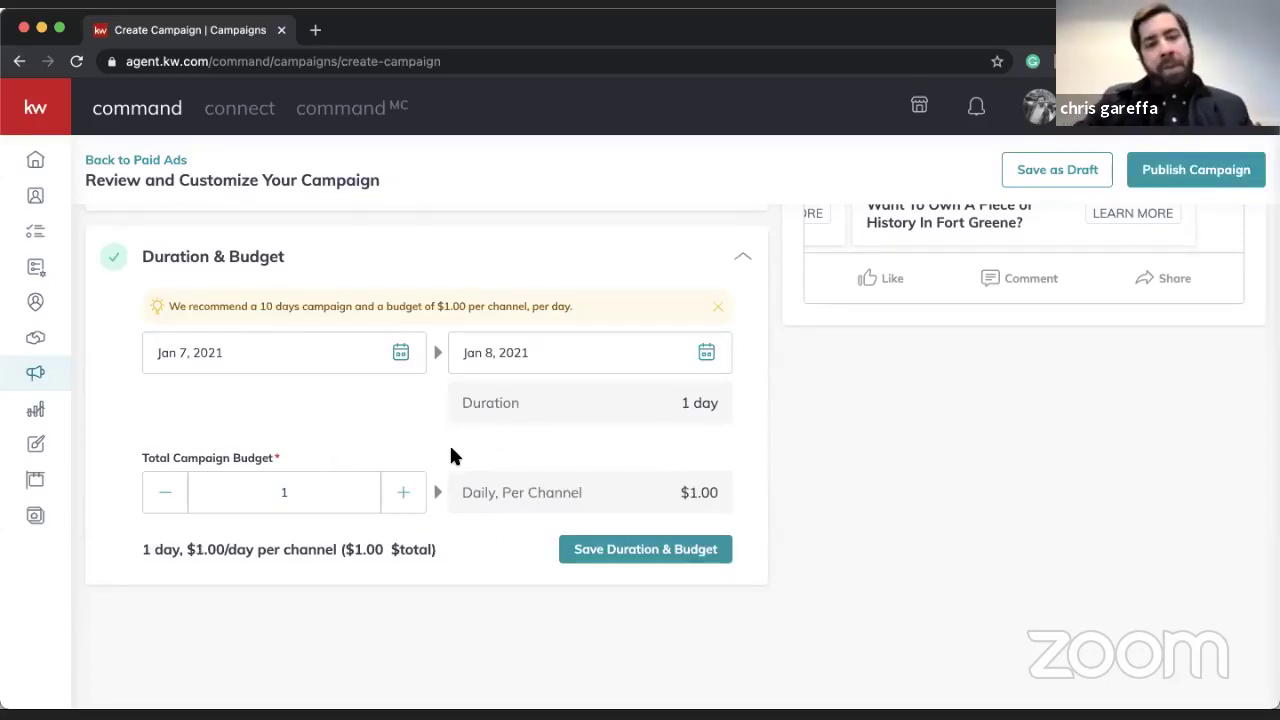
- Set a $50 total budget with end date Jan 22, 2021 (15 days) and save
double_click(336, 500)
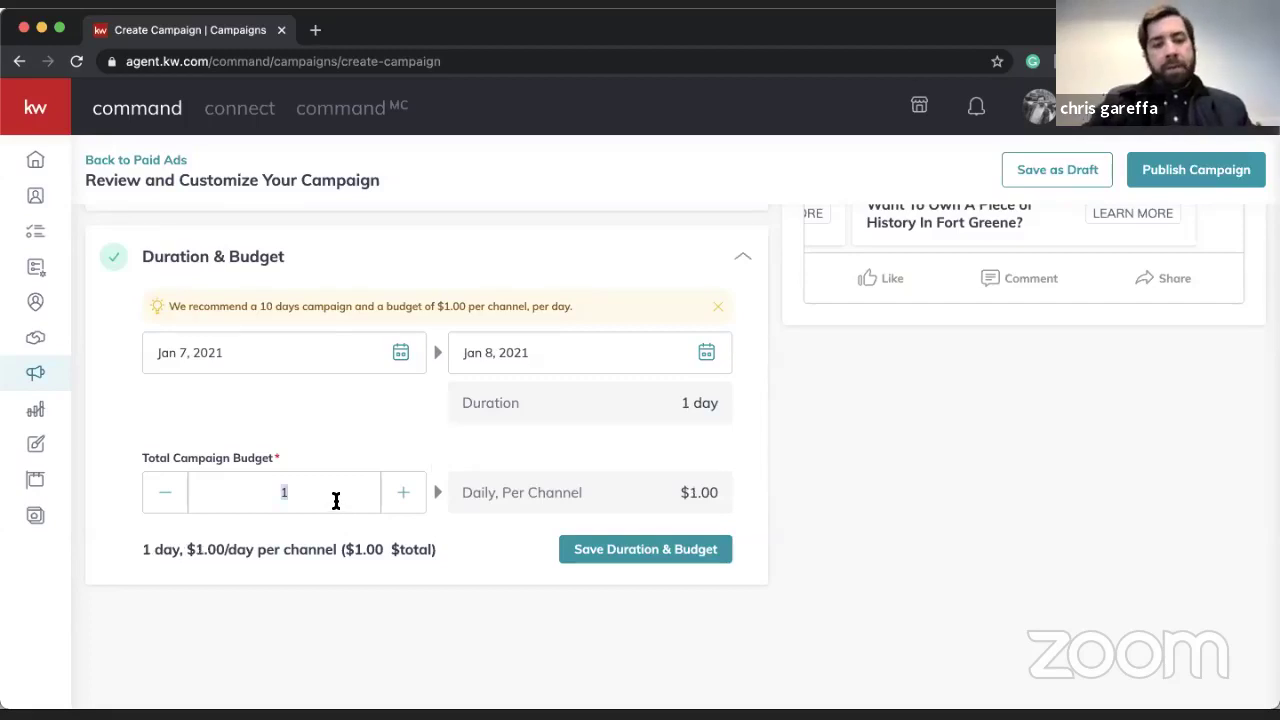
type("50")
left_click(710, 354)
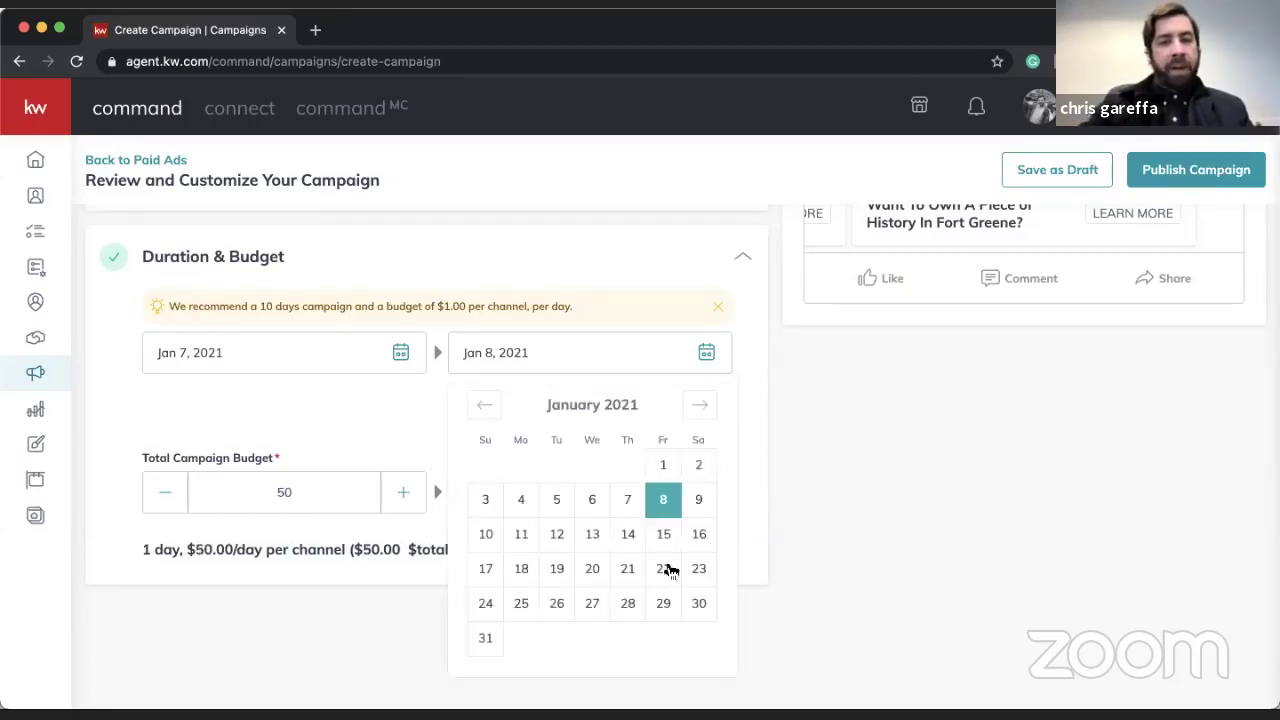
left_click(663, 568)
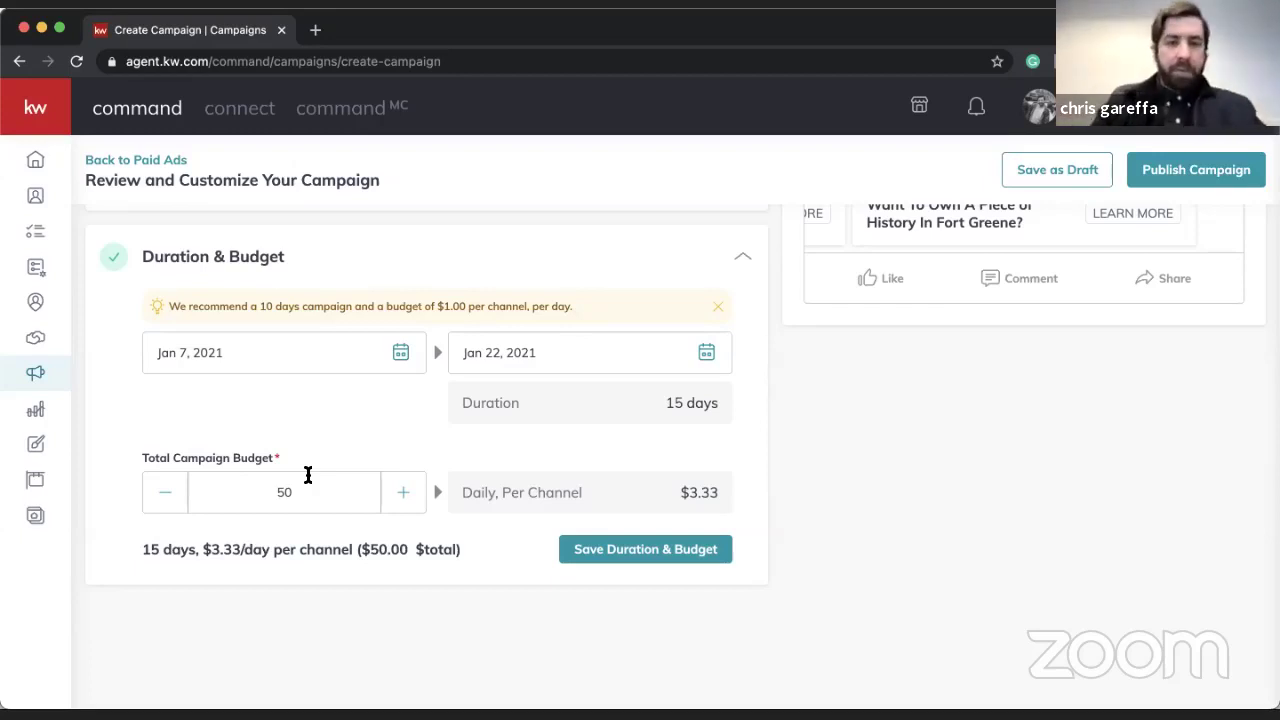
left_click(645, 548)
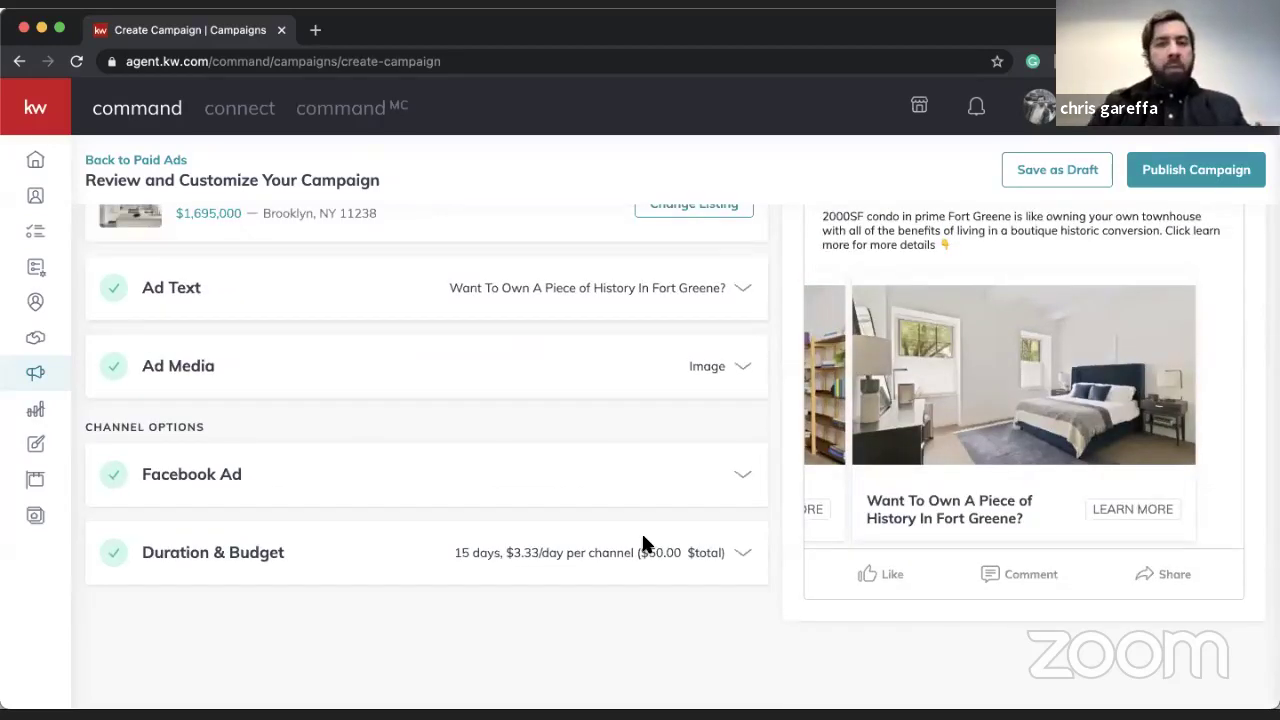
scroll(644, 543, "up", 2)
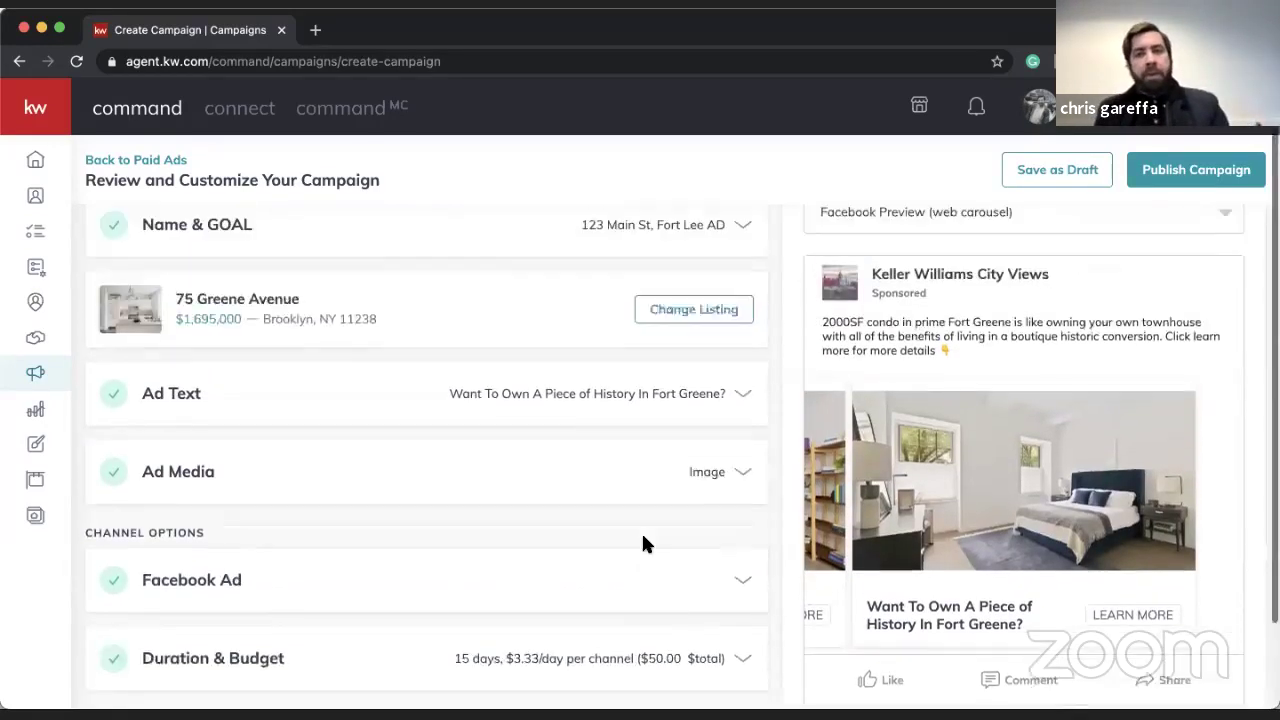
scroll(644, 540, "up", 1)
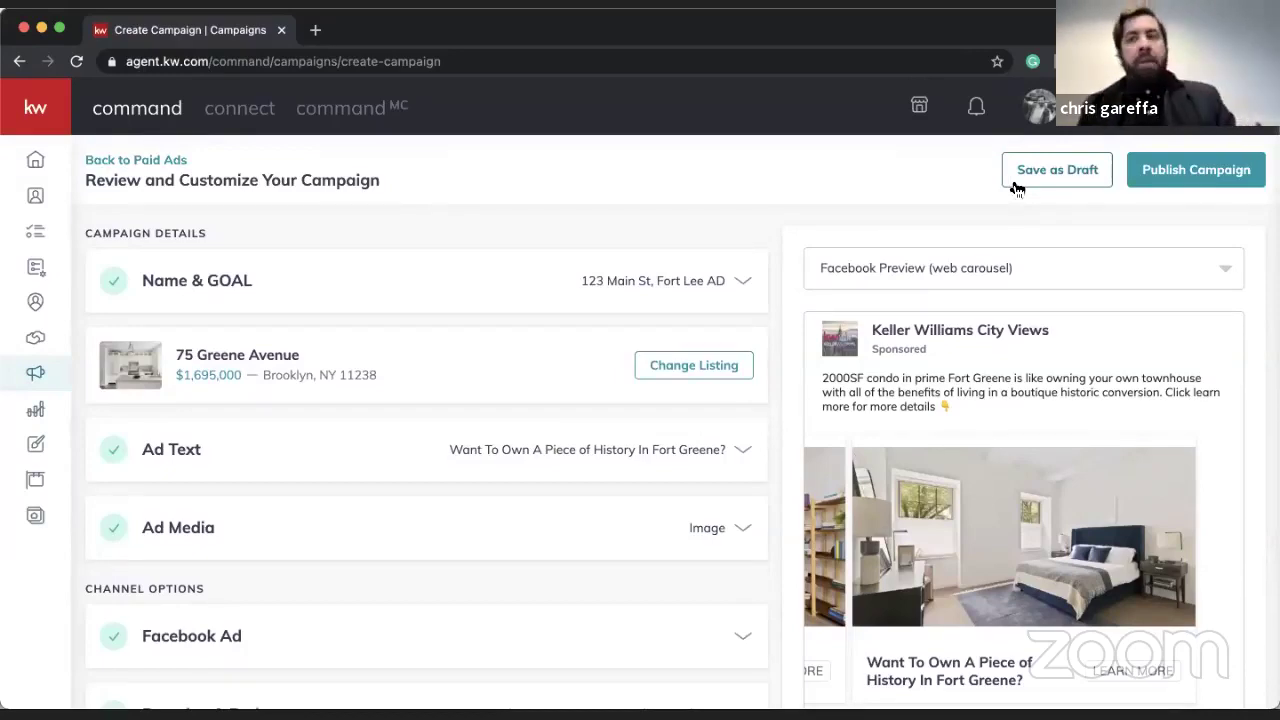
left_click(1176, 188)
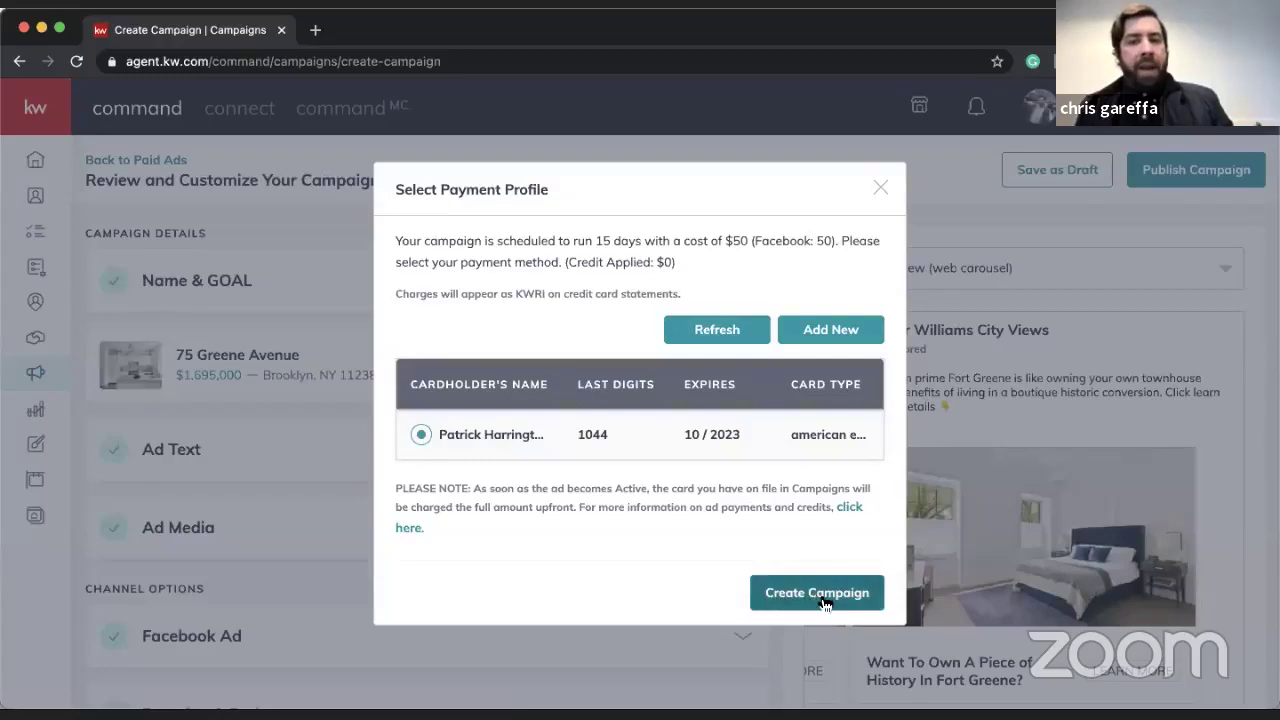
left_click(880, 199)
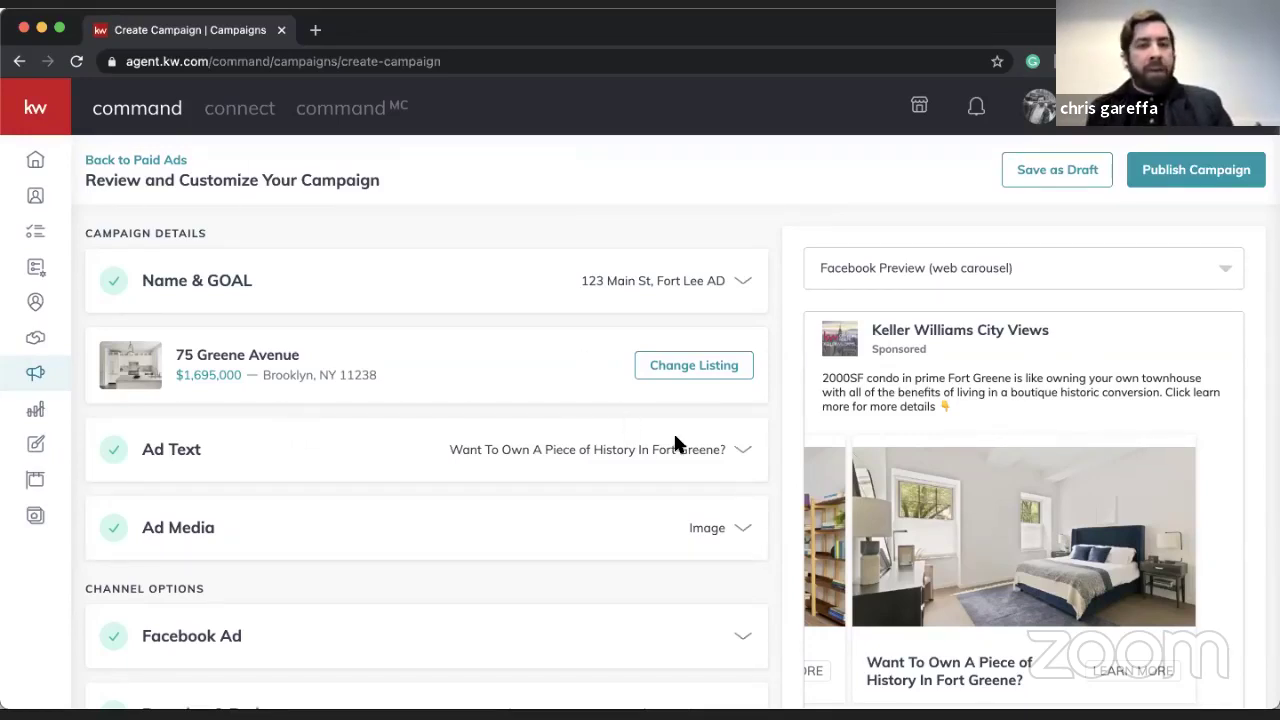
scroll(520, 508, "down", 2)
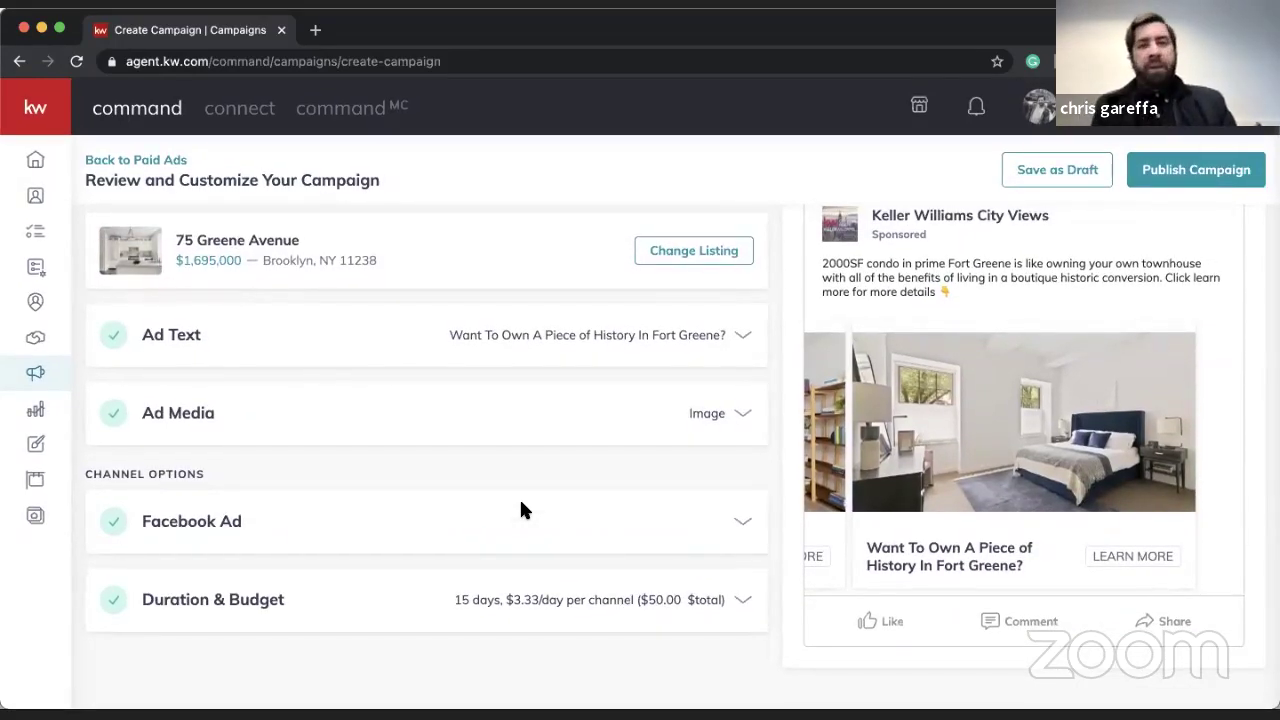
scroll(520, 508, "up", 2)
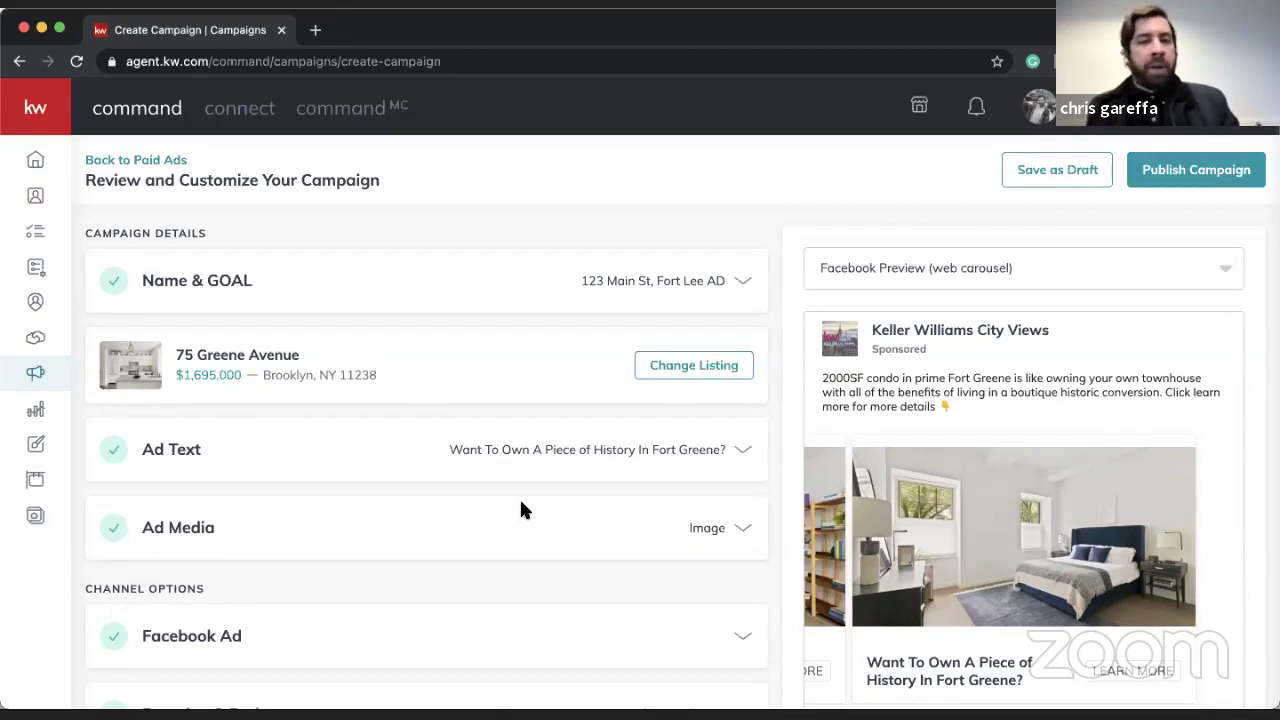
scroll(525, 480, "down", 3)
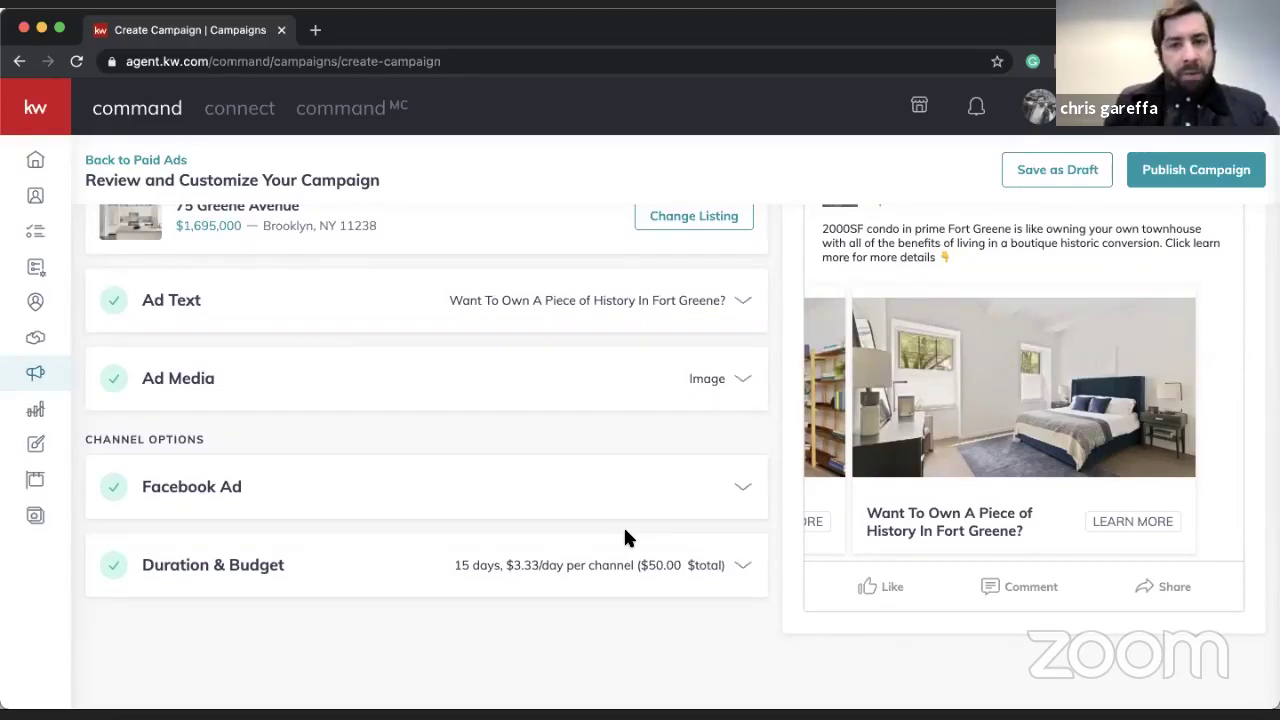
scroll(625, 537, "up", 3)
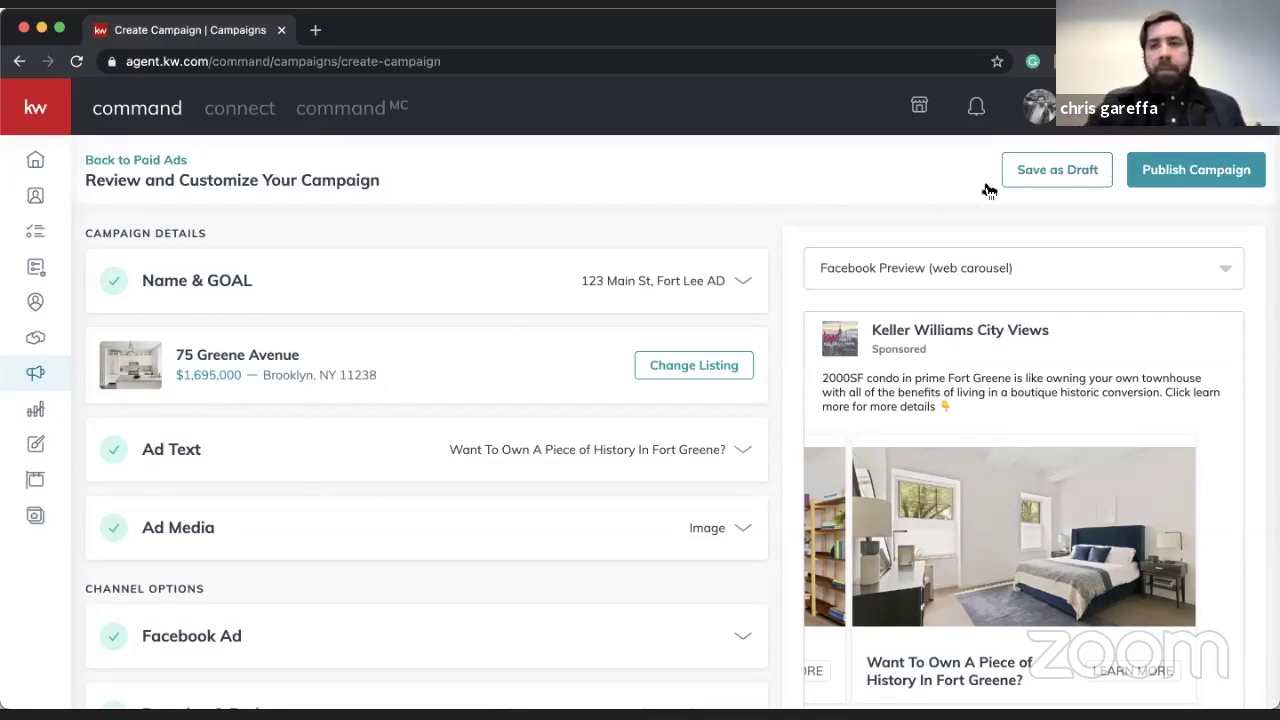
- Save the 123 Main St, Fort Lee campaign as a draft and go to Designs
left_click(1030, 174)
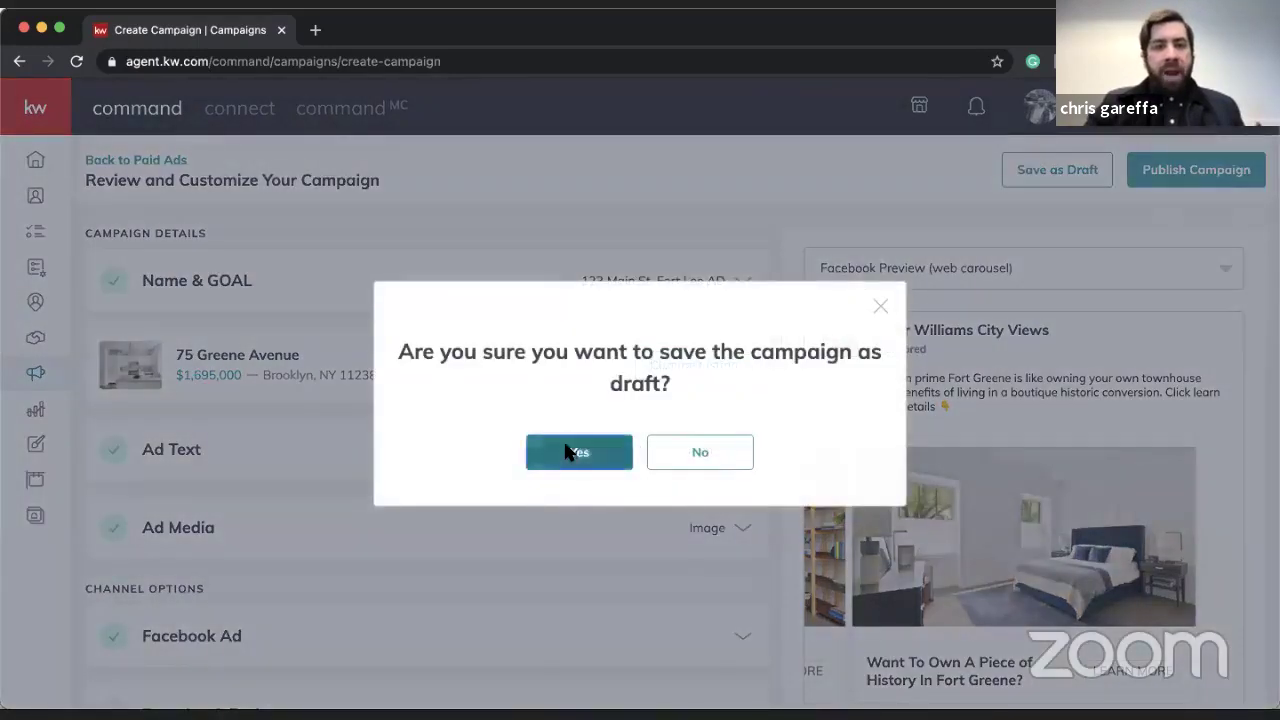
left_click(577, 451)
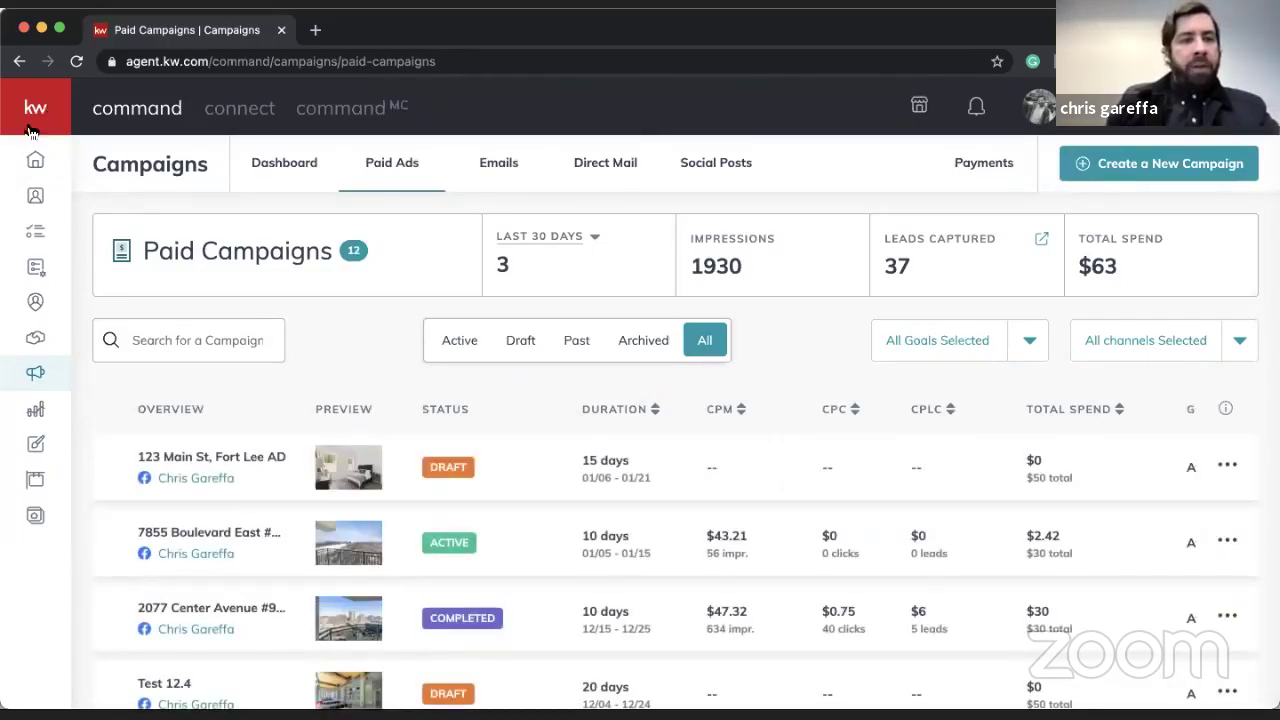
mouse_move(75, 355)
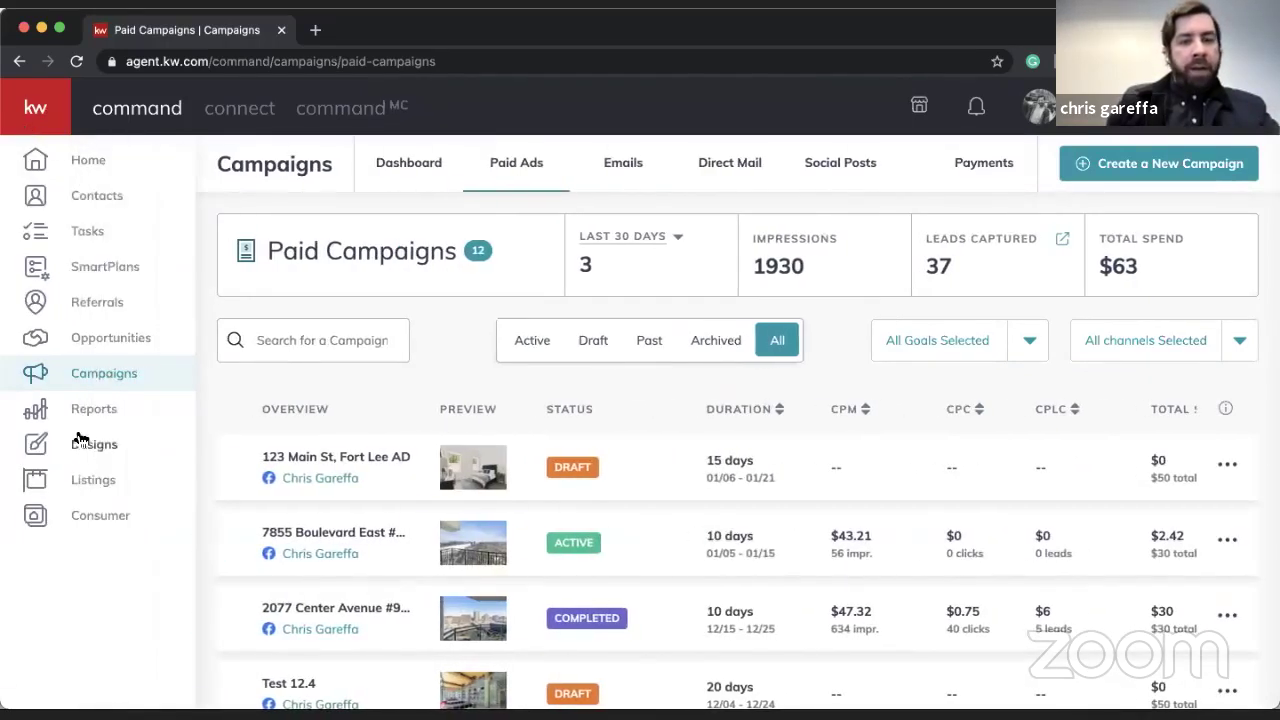
left_click(108, 446)
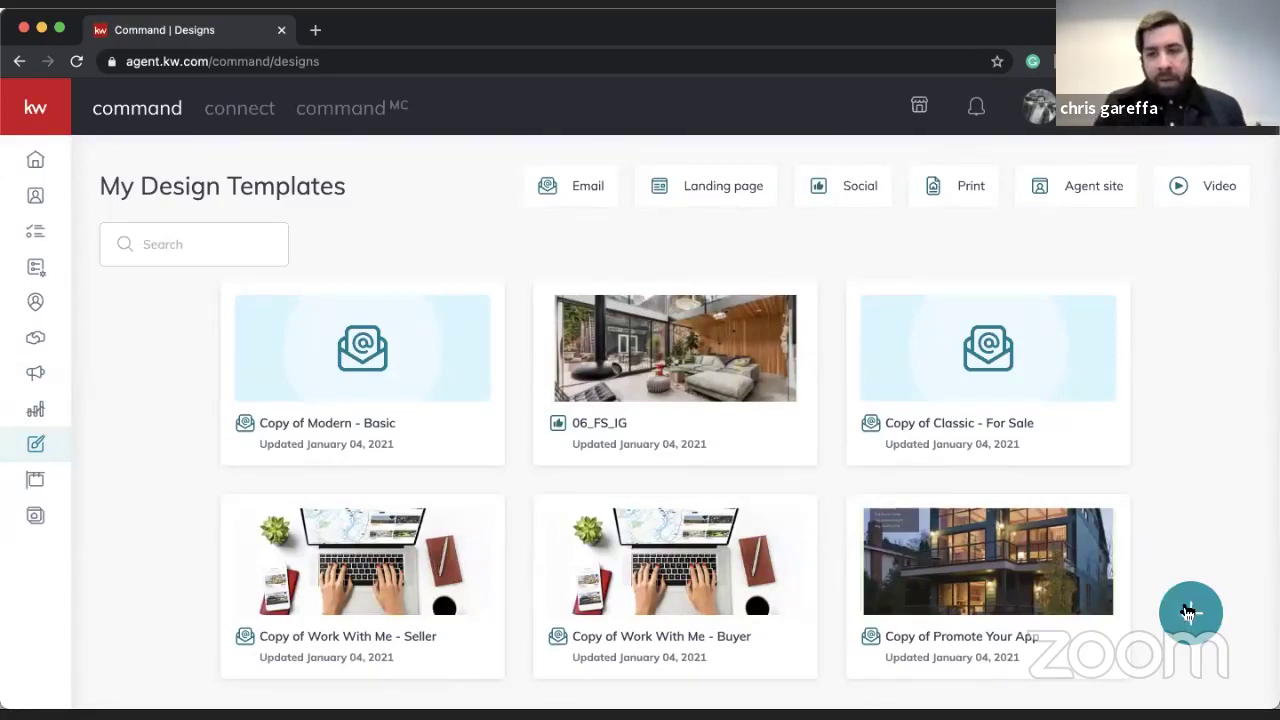
- Start a new Social design and expand the Lead Generation template categories
left_click(1189, 612)
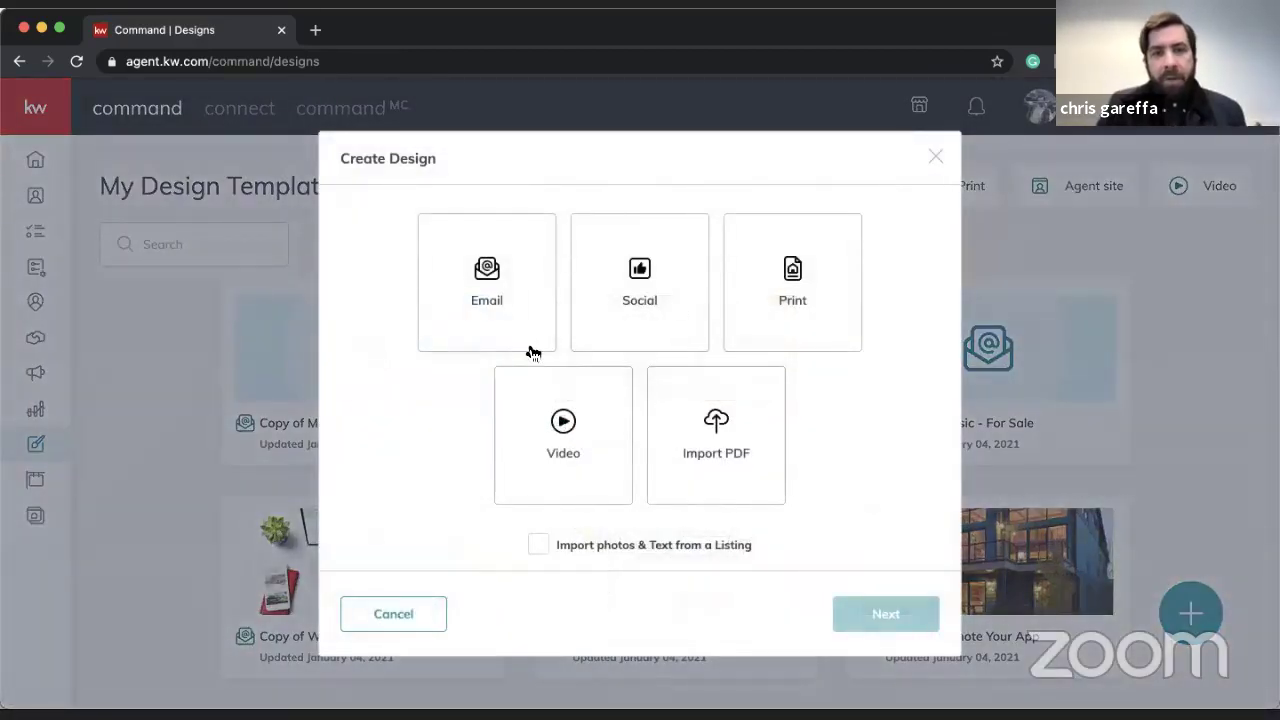
left_click(612, 295)
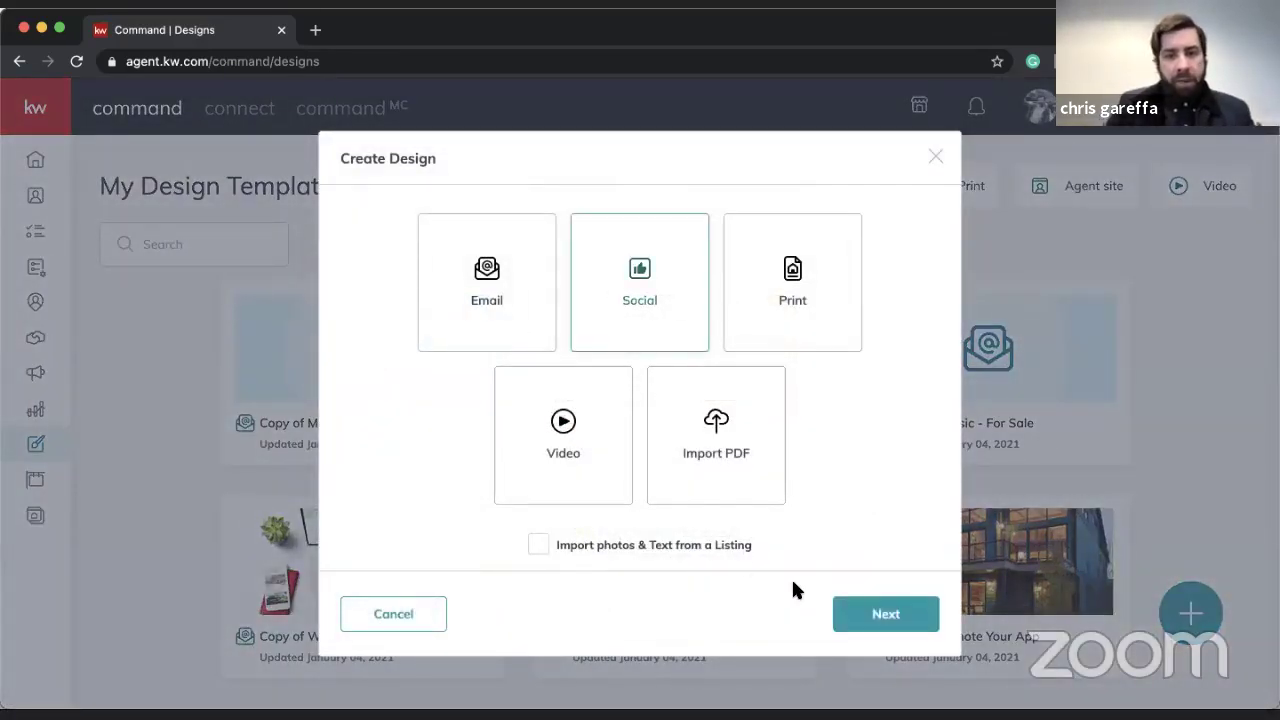
left_click(865, 616)
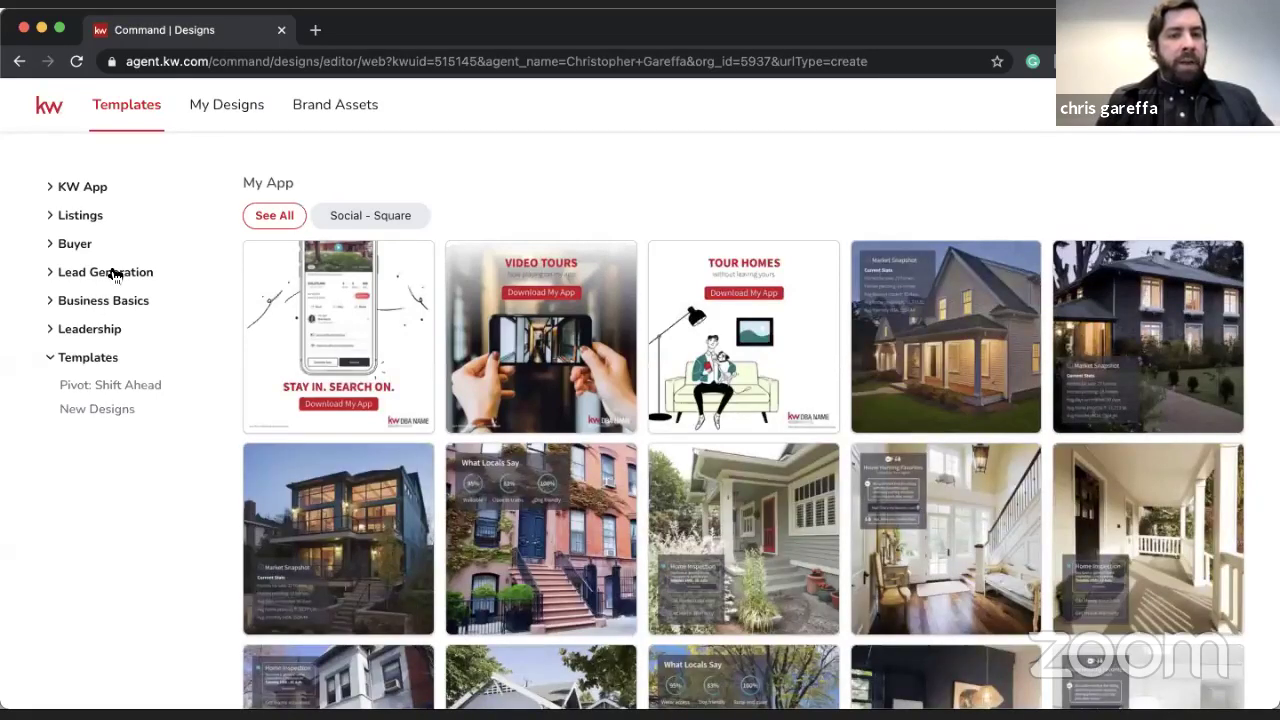
left_click(113, 274)
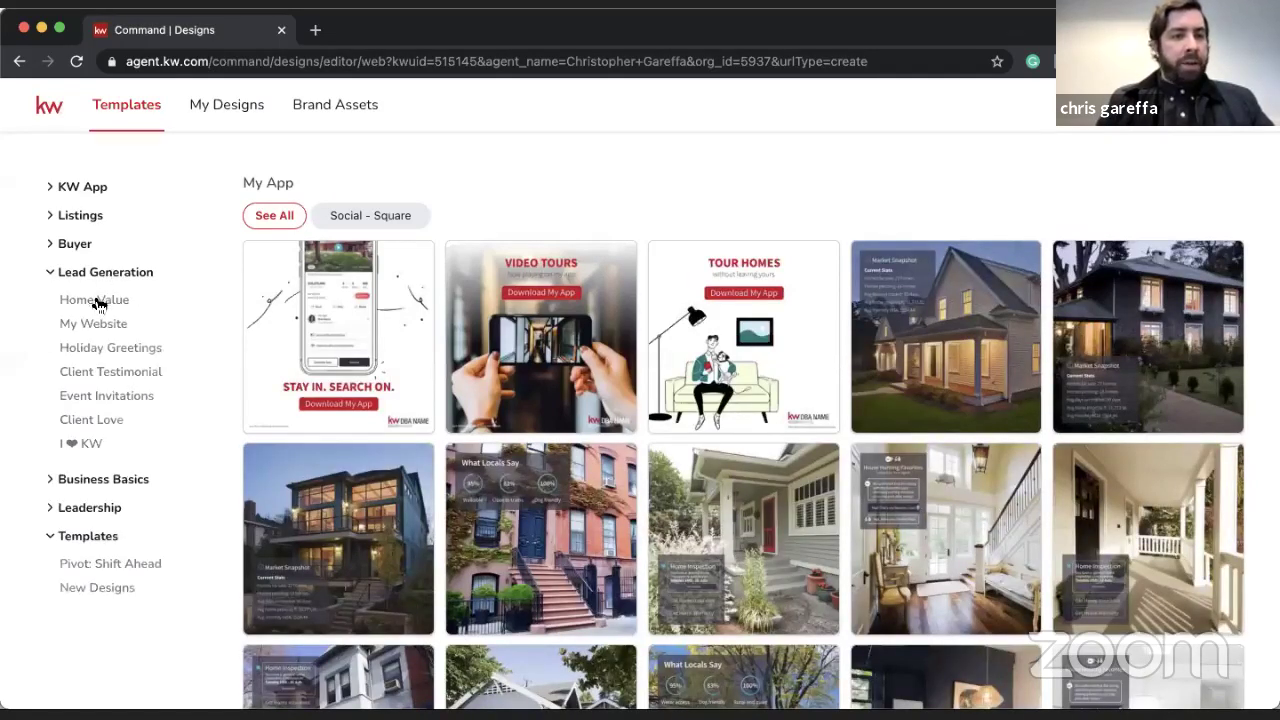
- Browse Home Value, Holiday Greetings and My Website, then show Client Love filtered to Social - Square
left_click(97, 300)
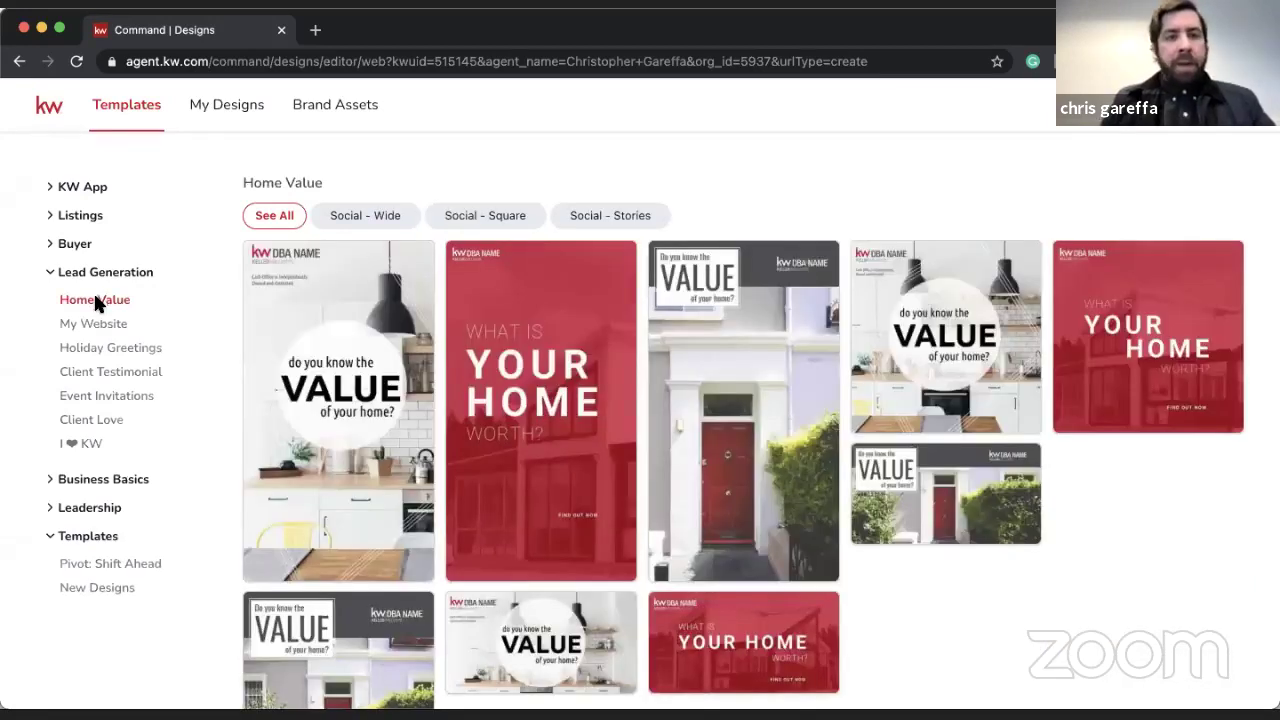
left_click(468, 217)
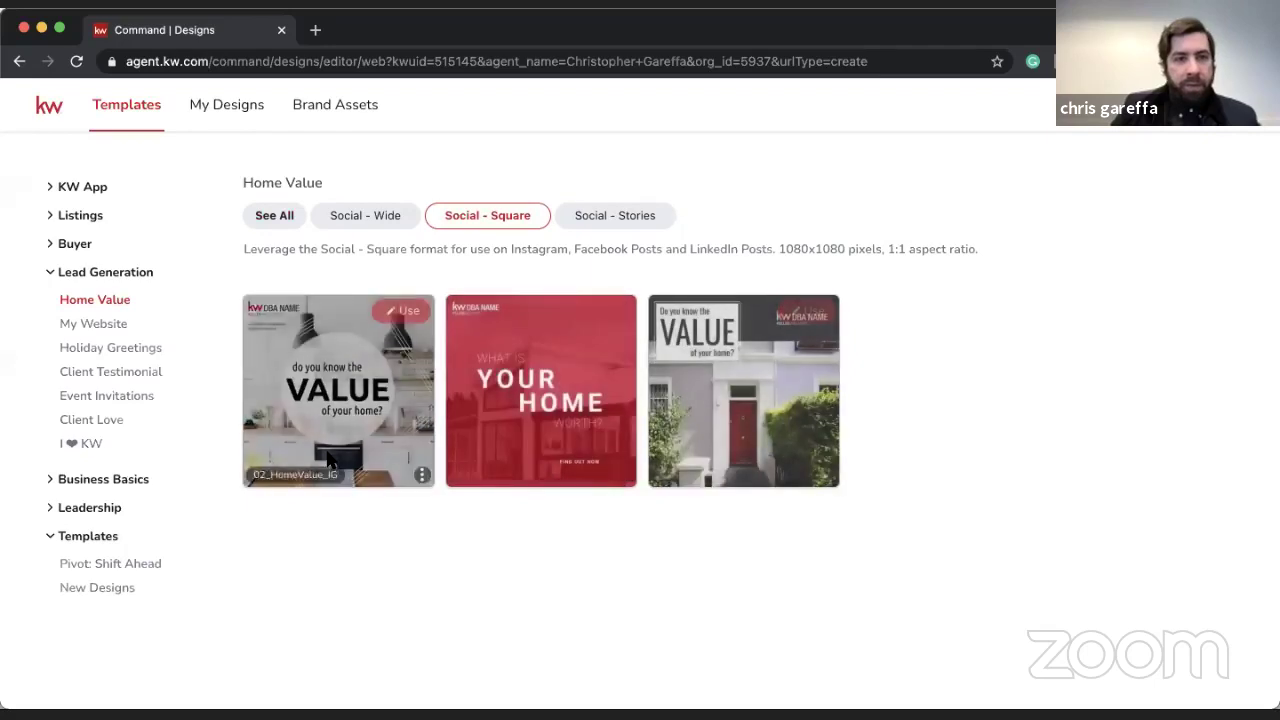
left_click(130, 350)
left_click(116, 327)
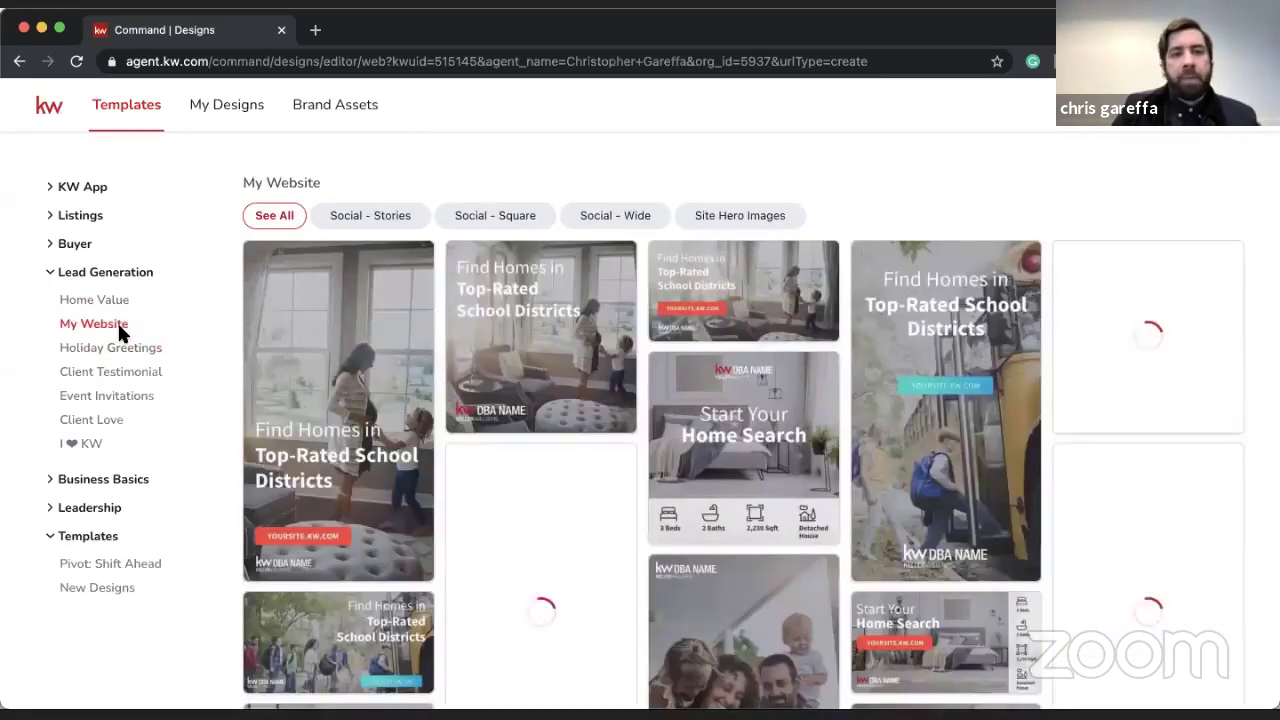
left_click(498, 229)
left_click(102, 421)
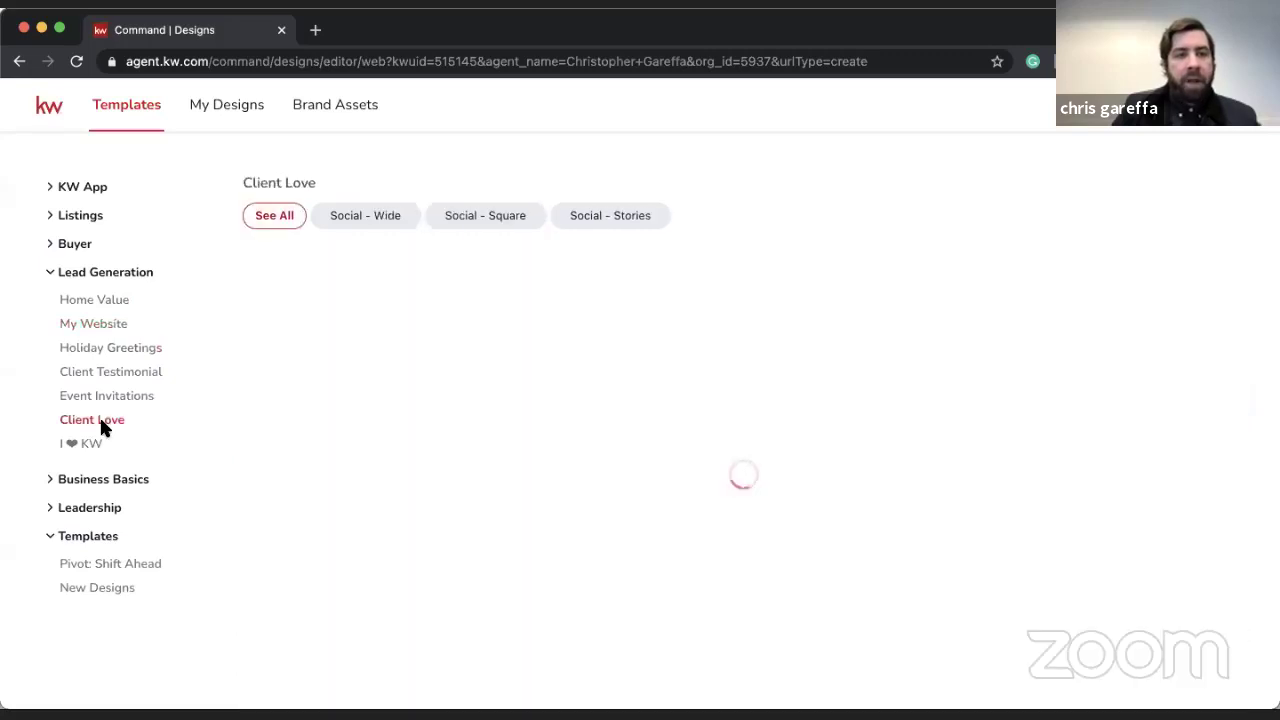
left_click(477, 216)
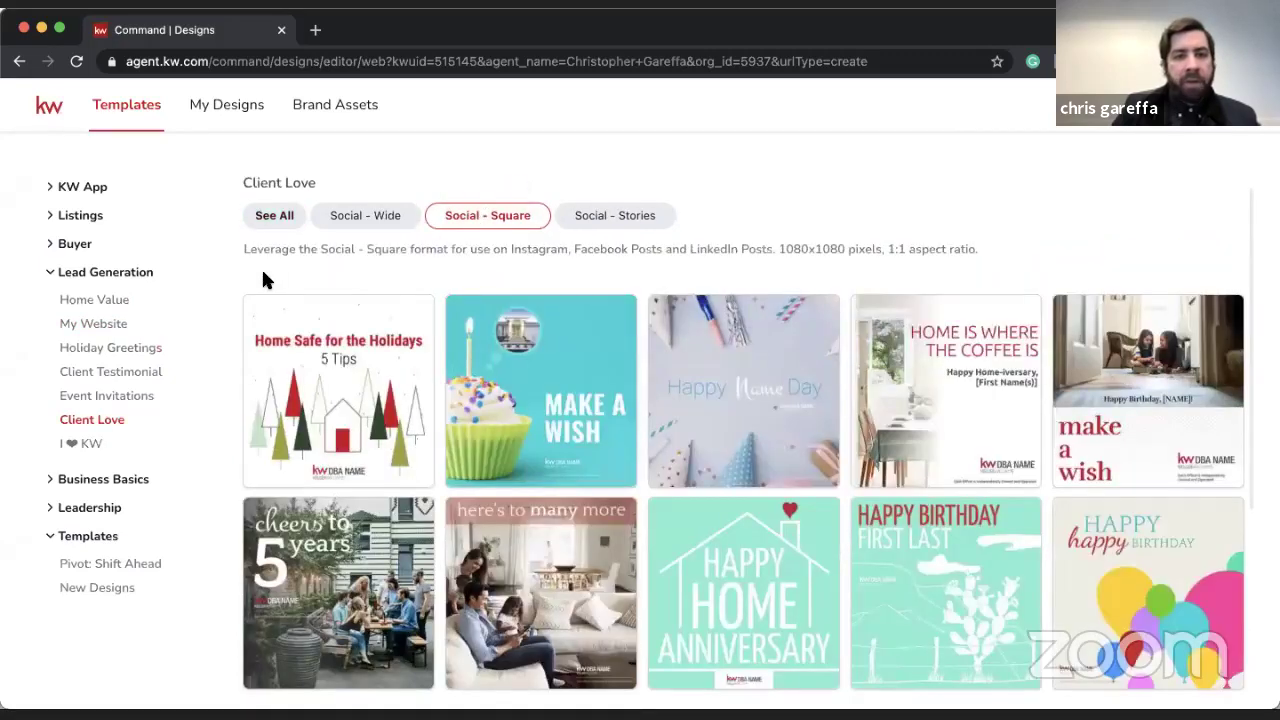
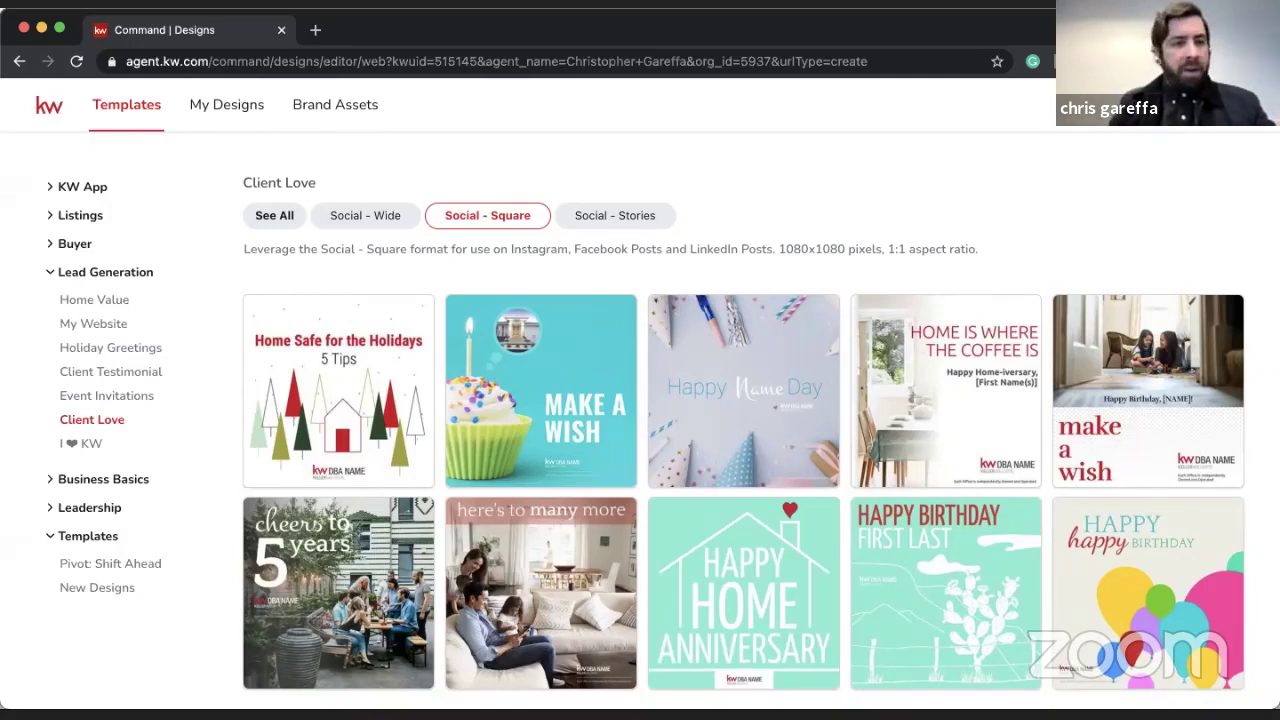
- Expand Listings and browse Neighborhood Snaps and Local Expert, filtering to the Social - Square format
left_click(110, 272)
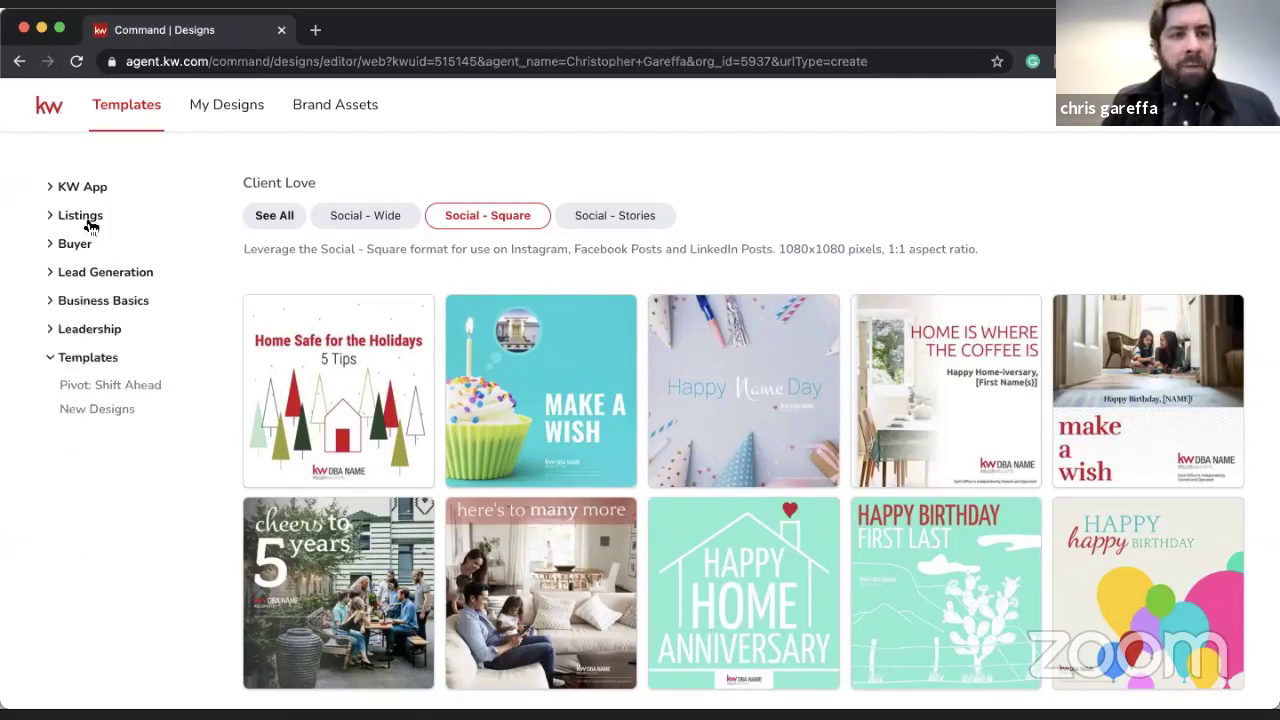
left_click(88, 217)
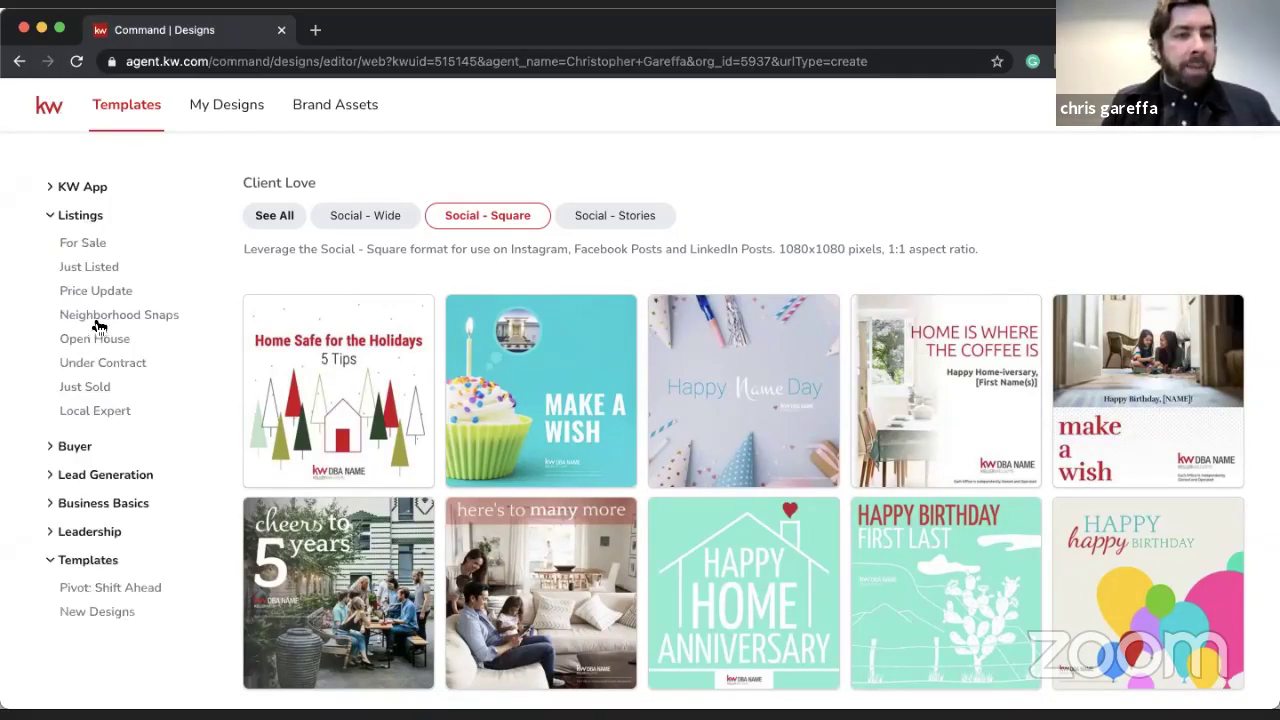
left_click(100, 318)
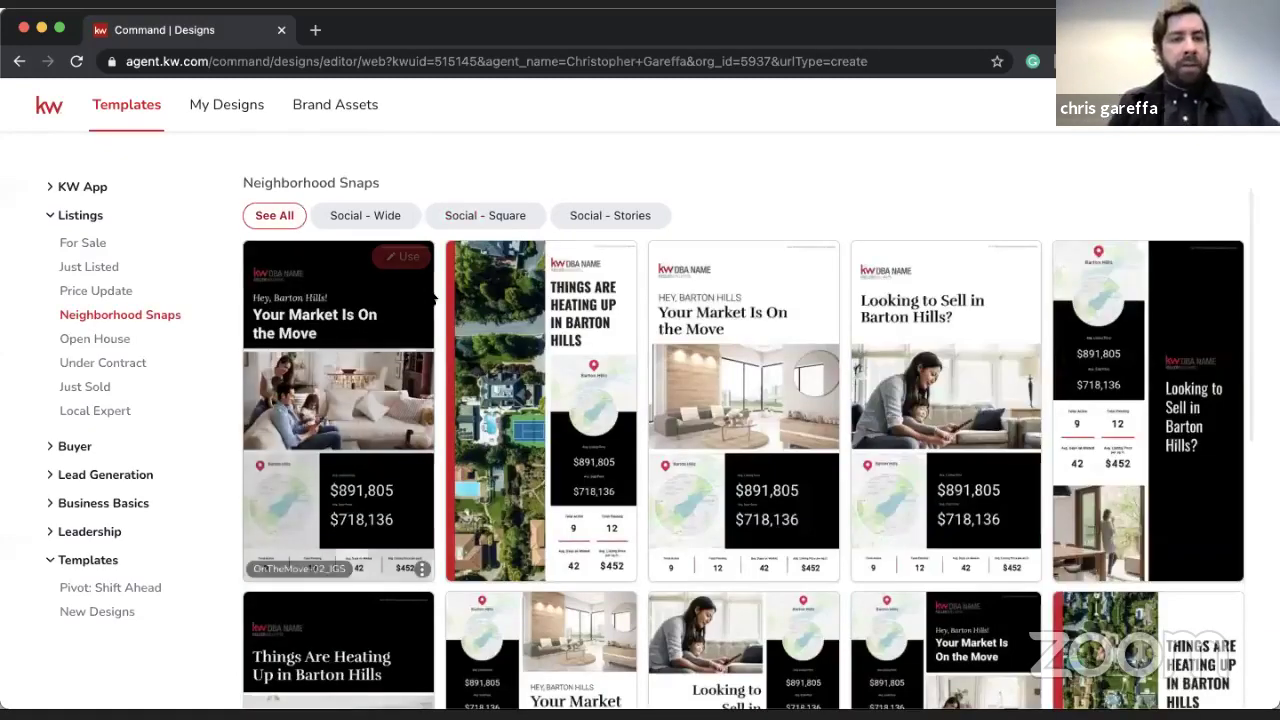
left_click(121, 410)
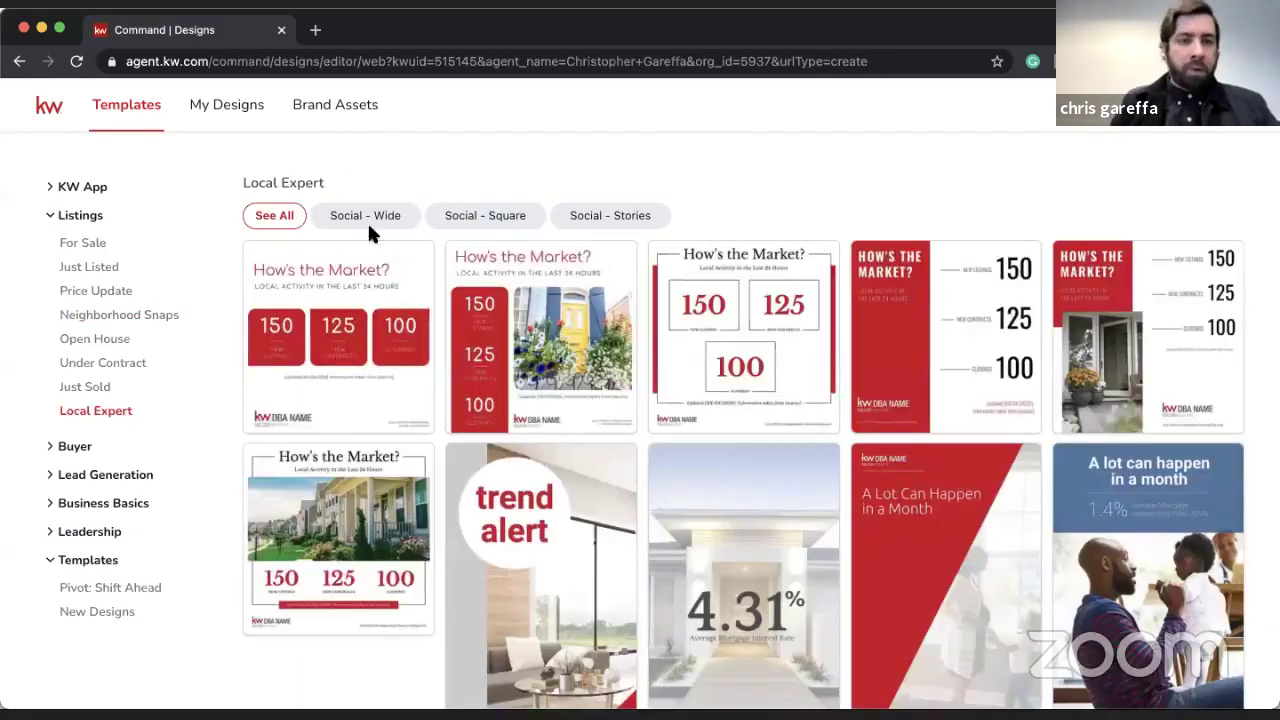
left_click(481, 218)
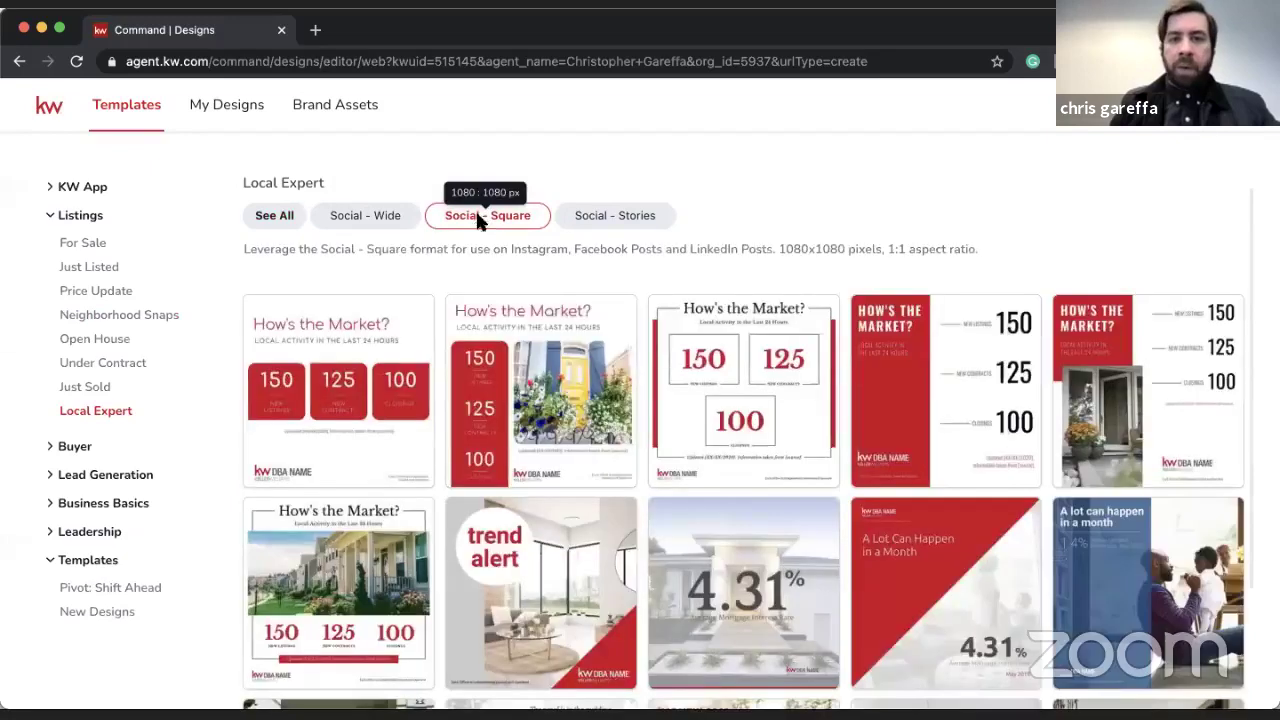
- Return to Neighborhood Snaps and filter it to the Social - Square 1080x1080 templates
mouse_move(533, 378)
mouse_move(753, 340)
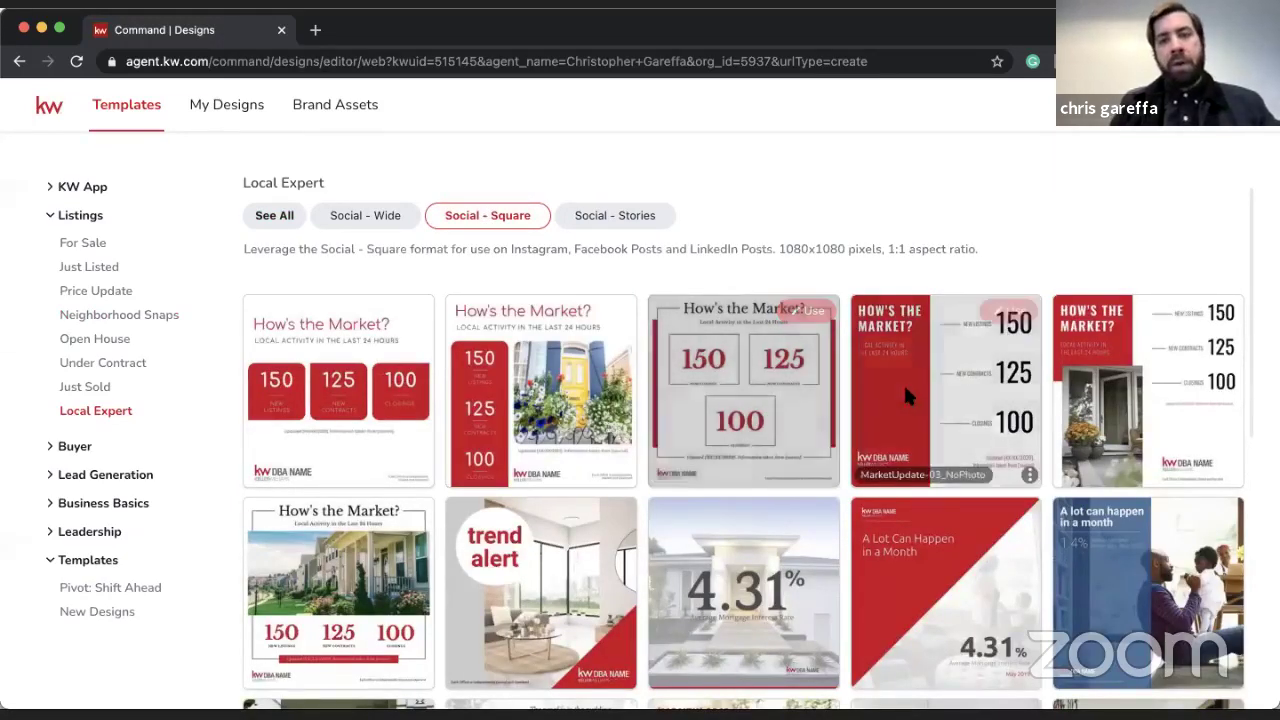
mouse_move(947, 376)
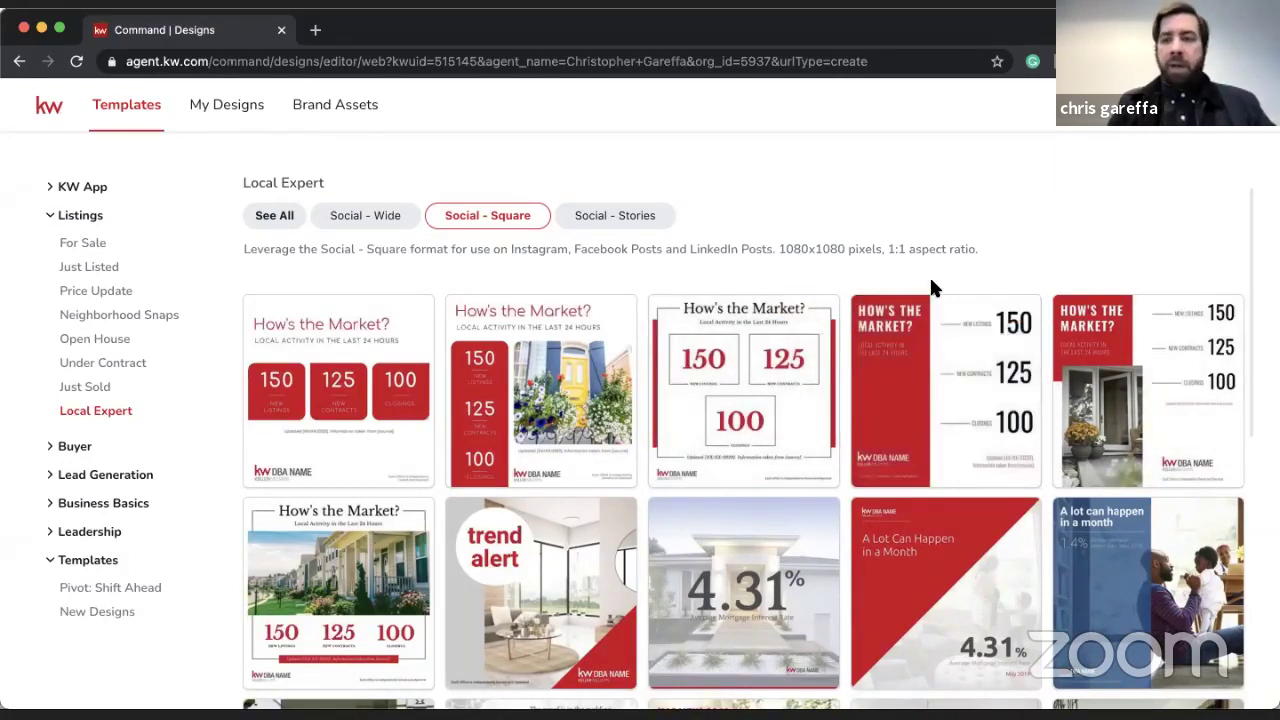
mouse_move(390, 298)
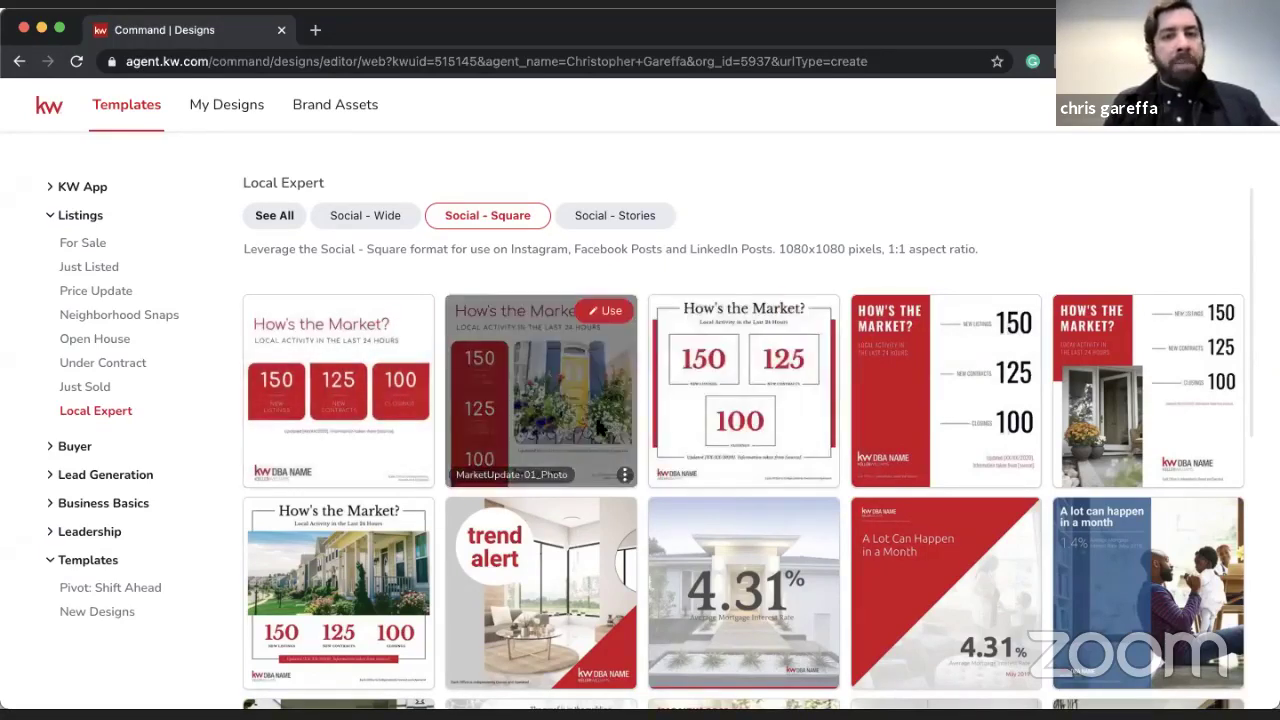
mouse_move(700, 302)
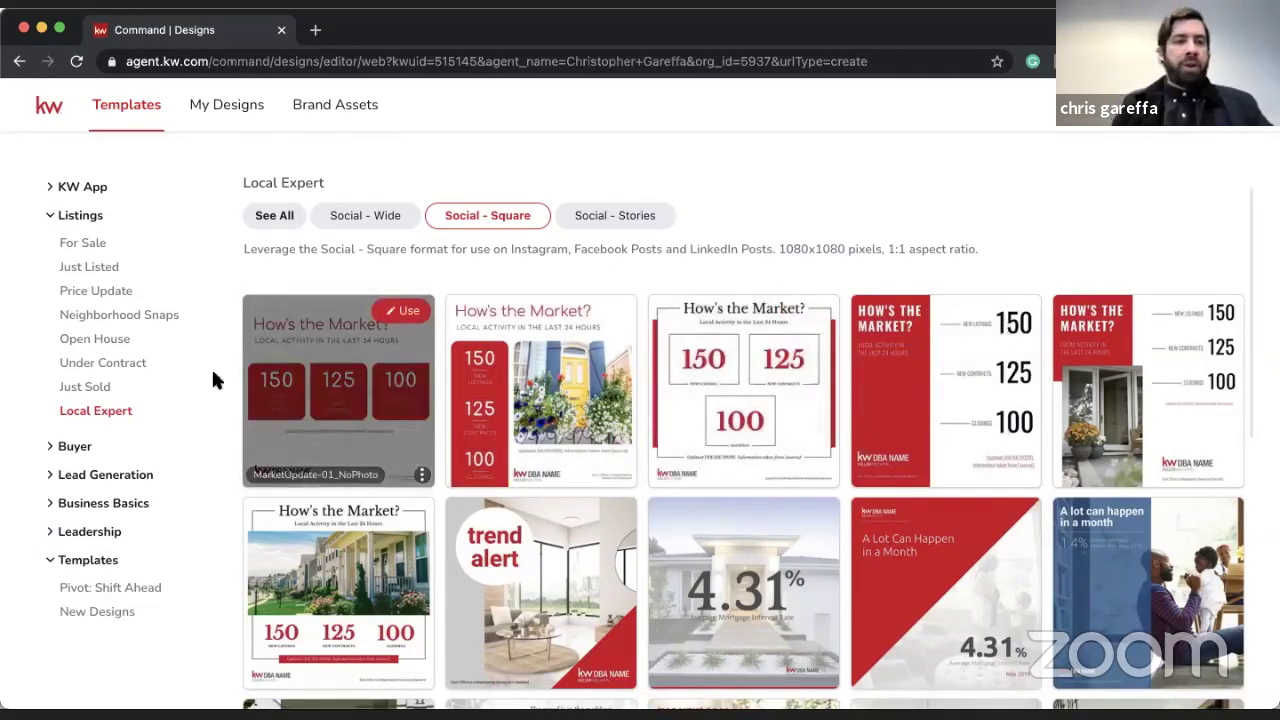
left_click(167, 315)
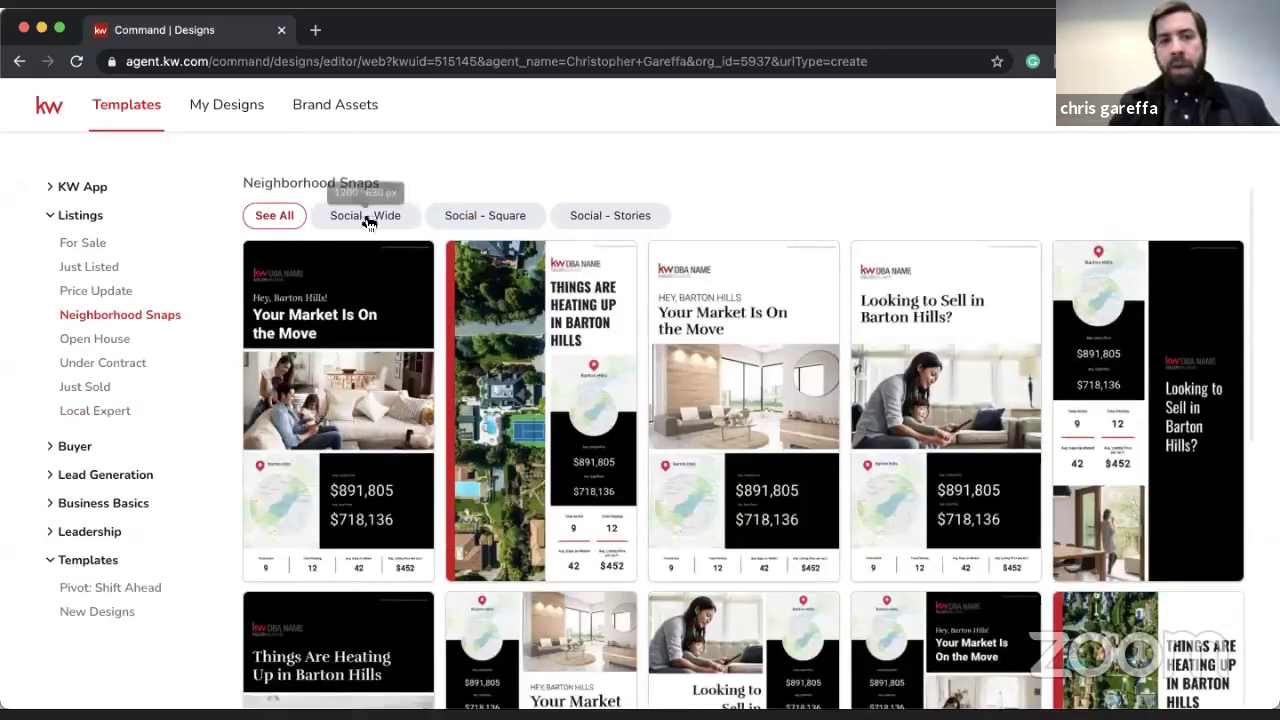
left_click(502, 220)
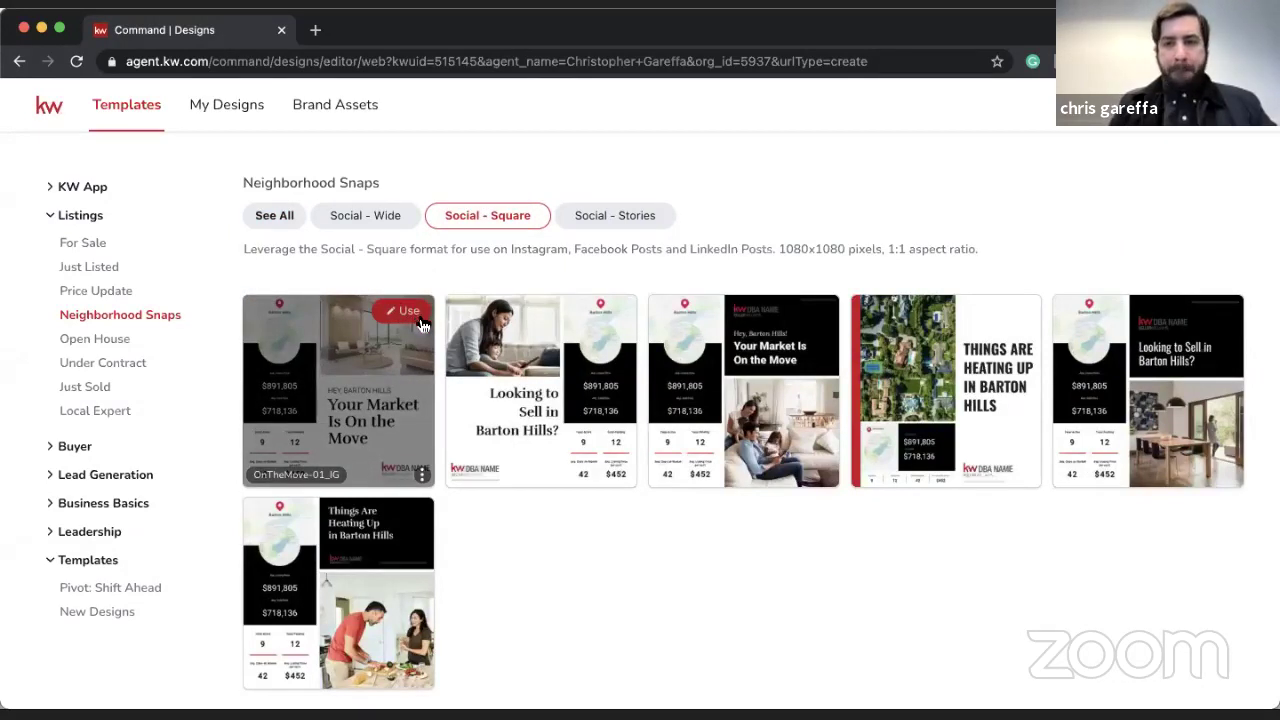
- Start a design from OnTheMove-01_IG and change its greeting from BARTON HILLS to ENGLEWOOD
left_click(418, 318)
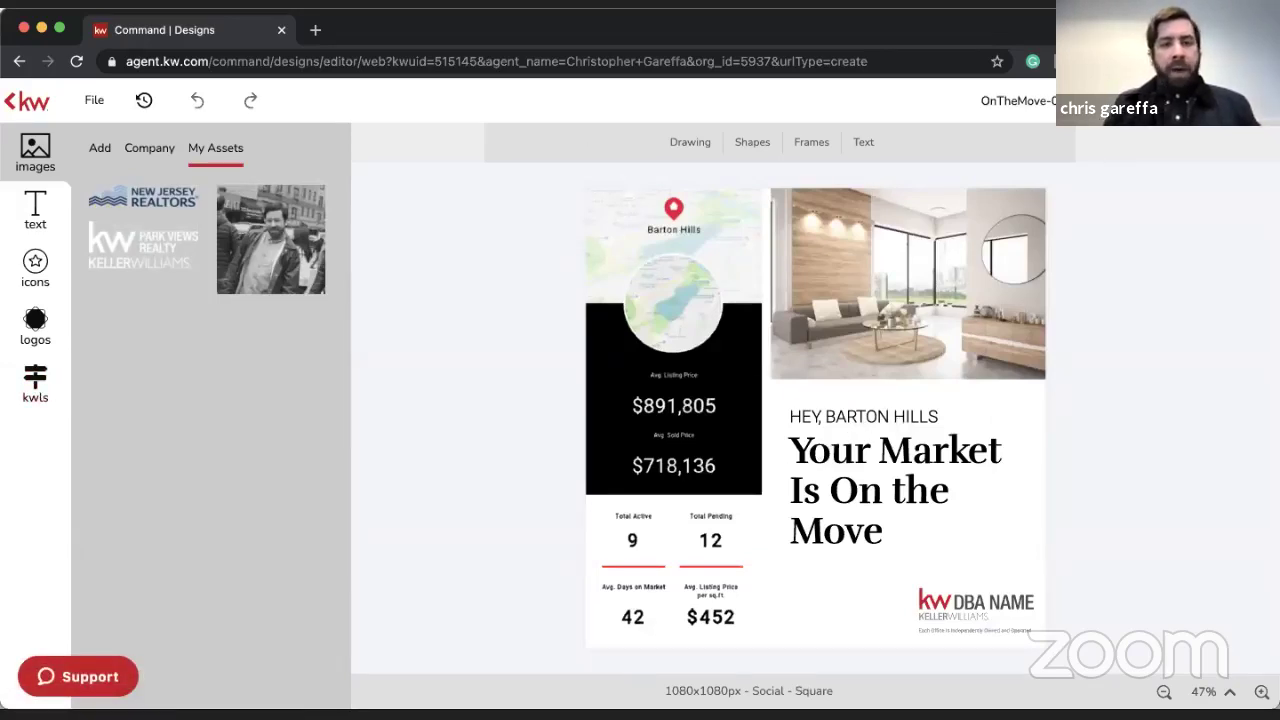
left_click(898, 474)
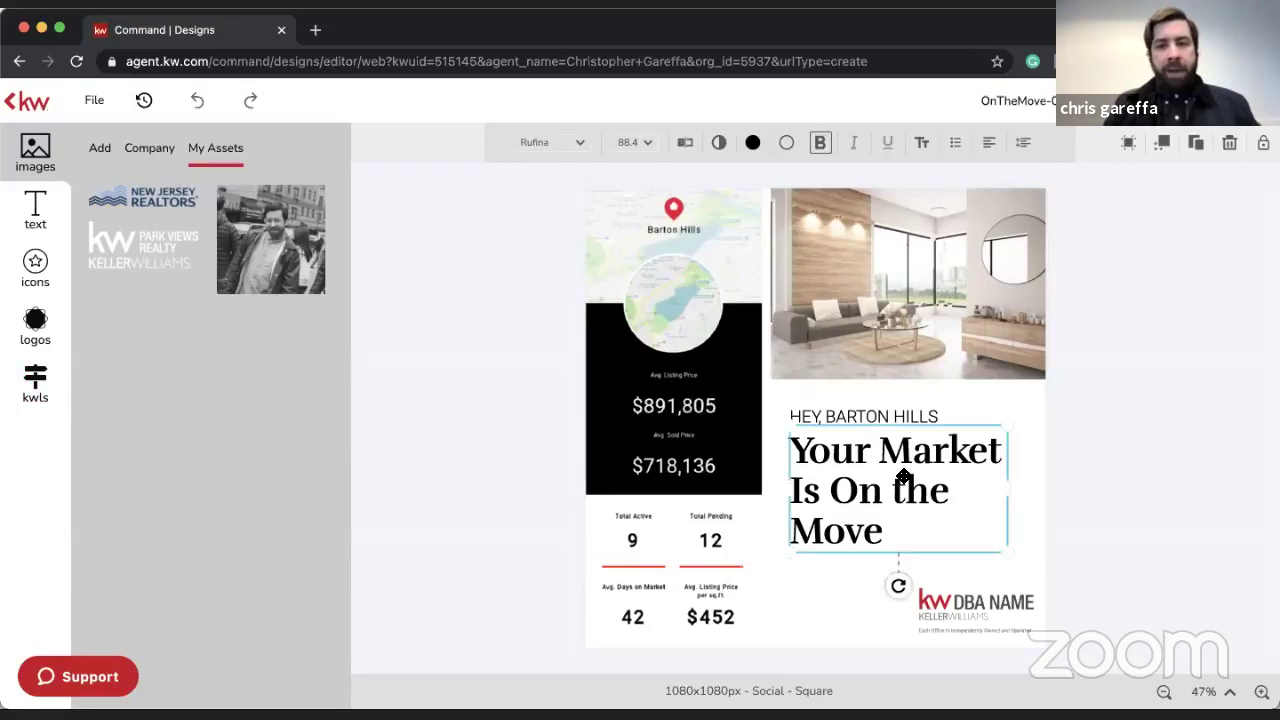
left_click(868, 412)
left_click(688, 146)
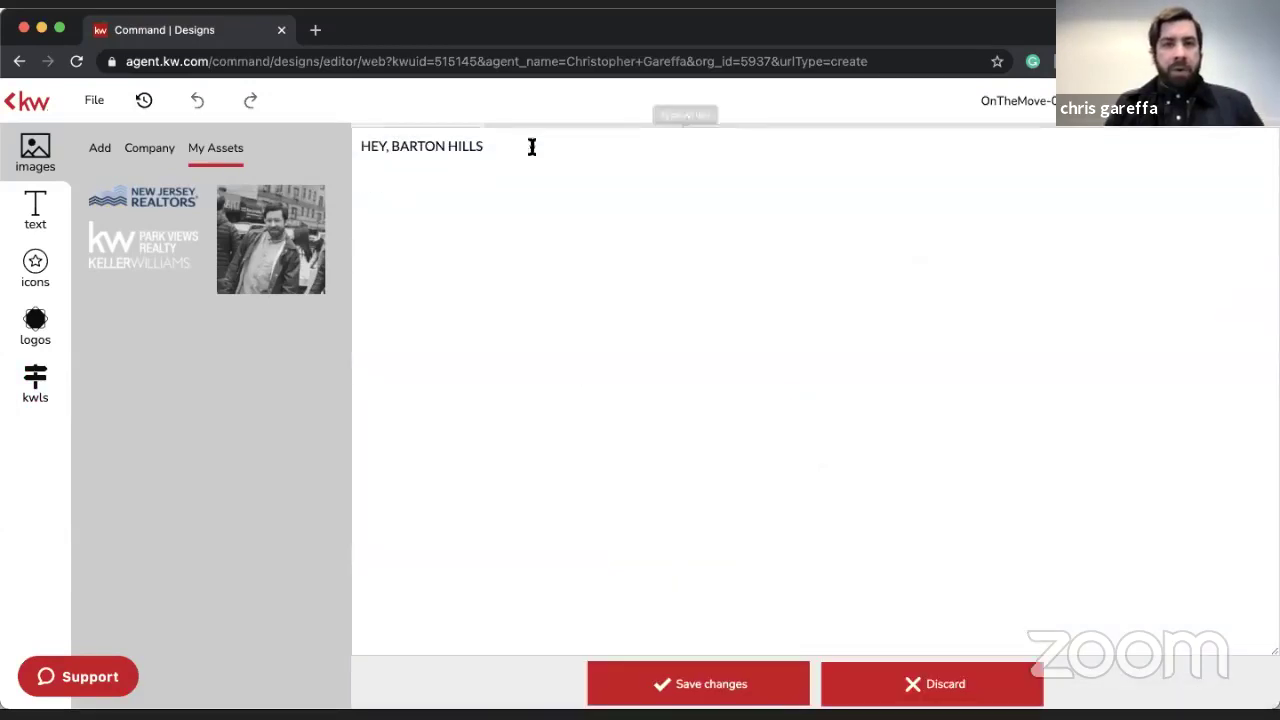
left_click_drag(498, 142, 392, 146)
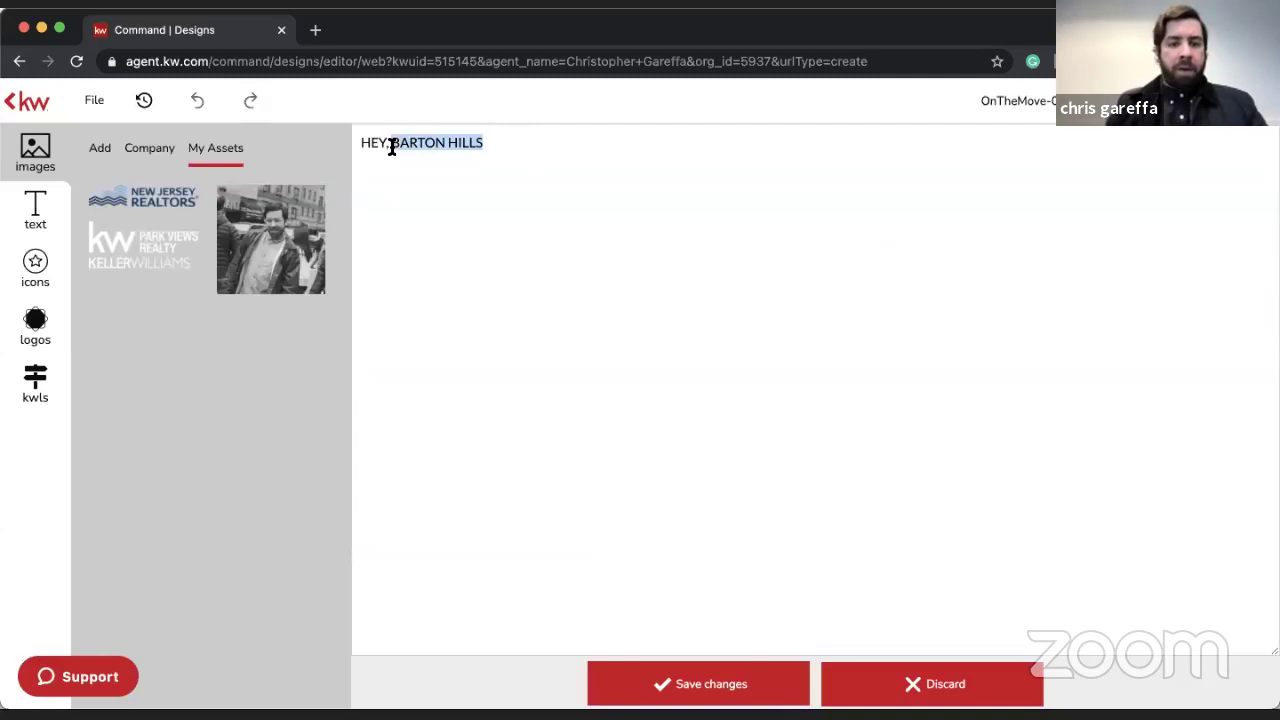
type("FORT LEE")
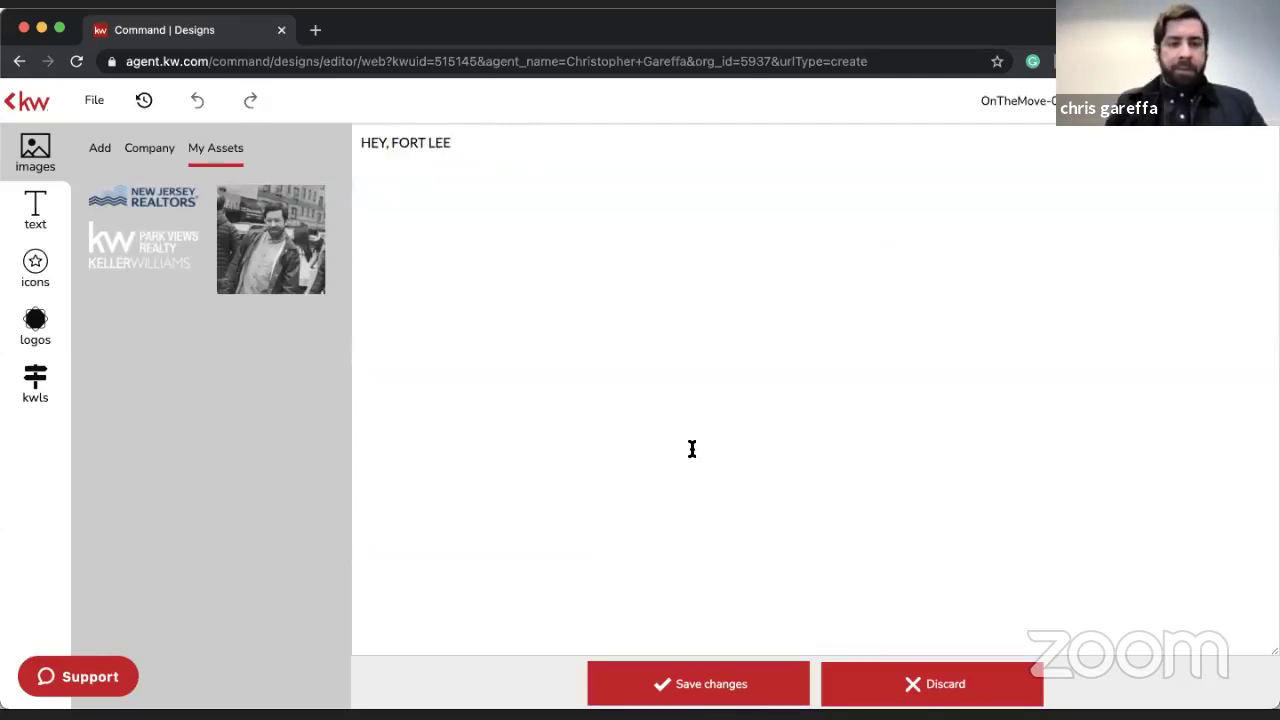
left_click_drag(451, 143, 394, 146)
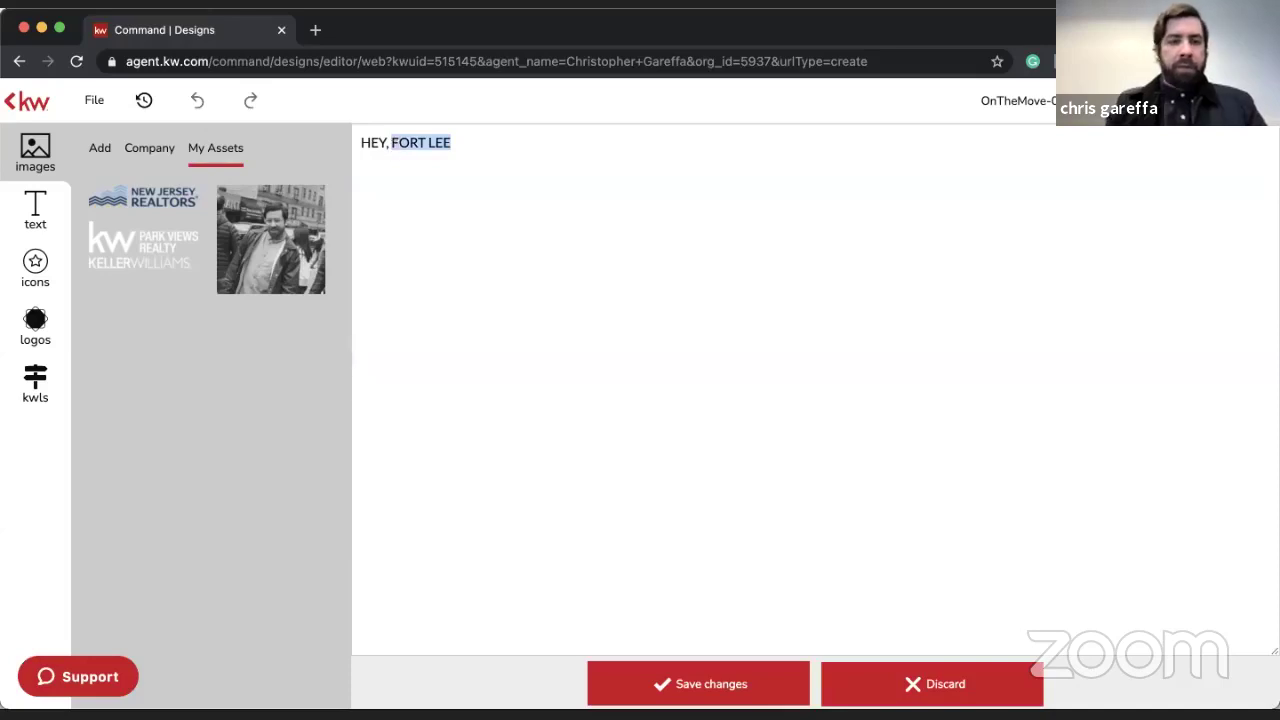
type("ENGLEWOOD")
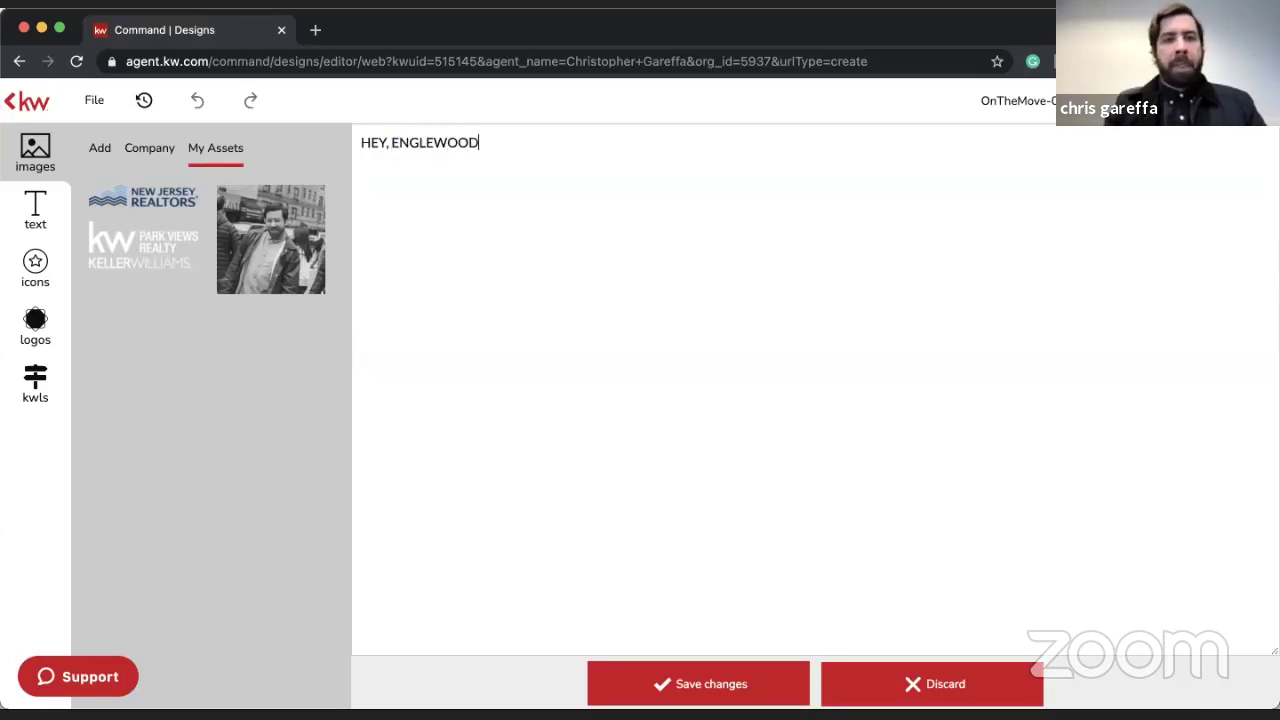
left_click(674, 676)
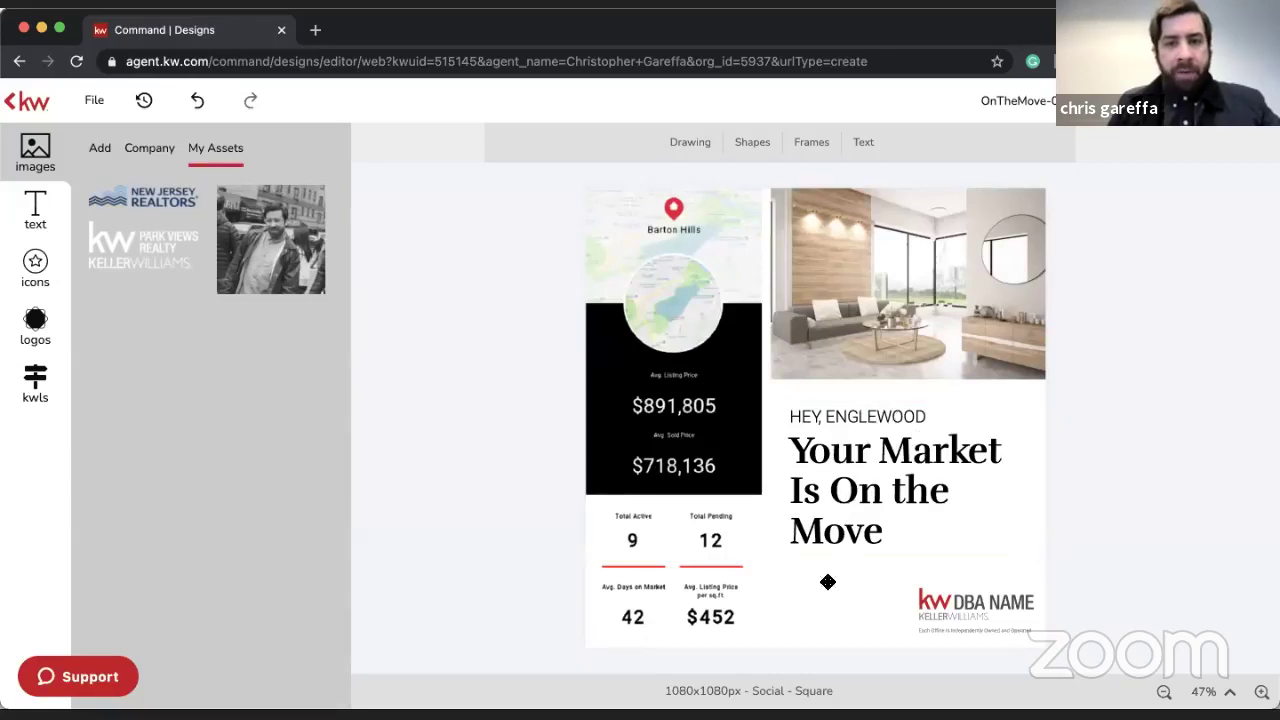
- Place the Park Views Realty logo over the DBA NAME placeholder
left_click(35, 315)
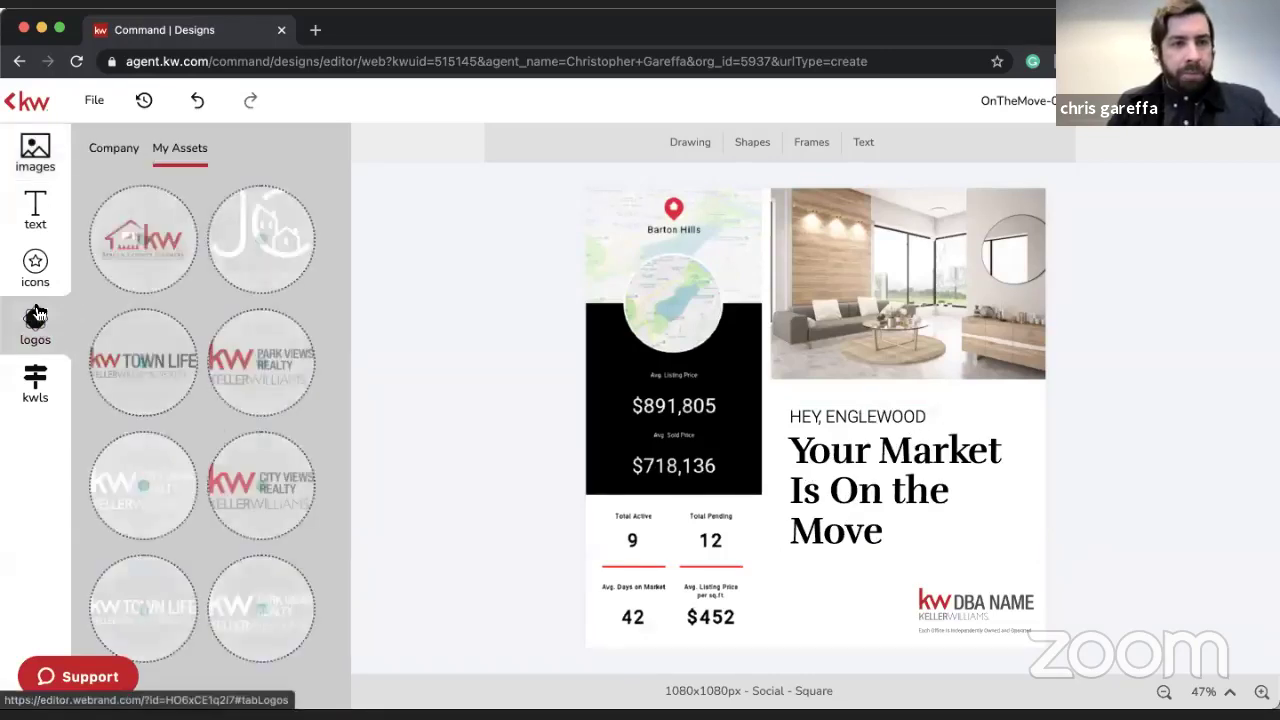
left_click(100, 385)
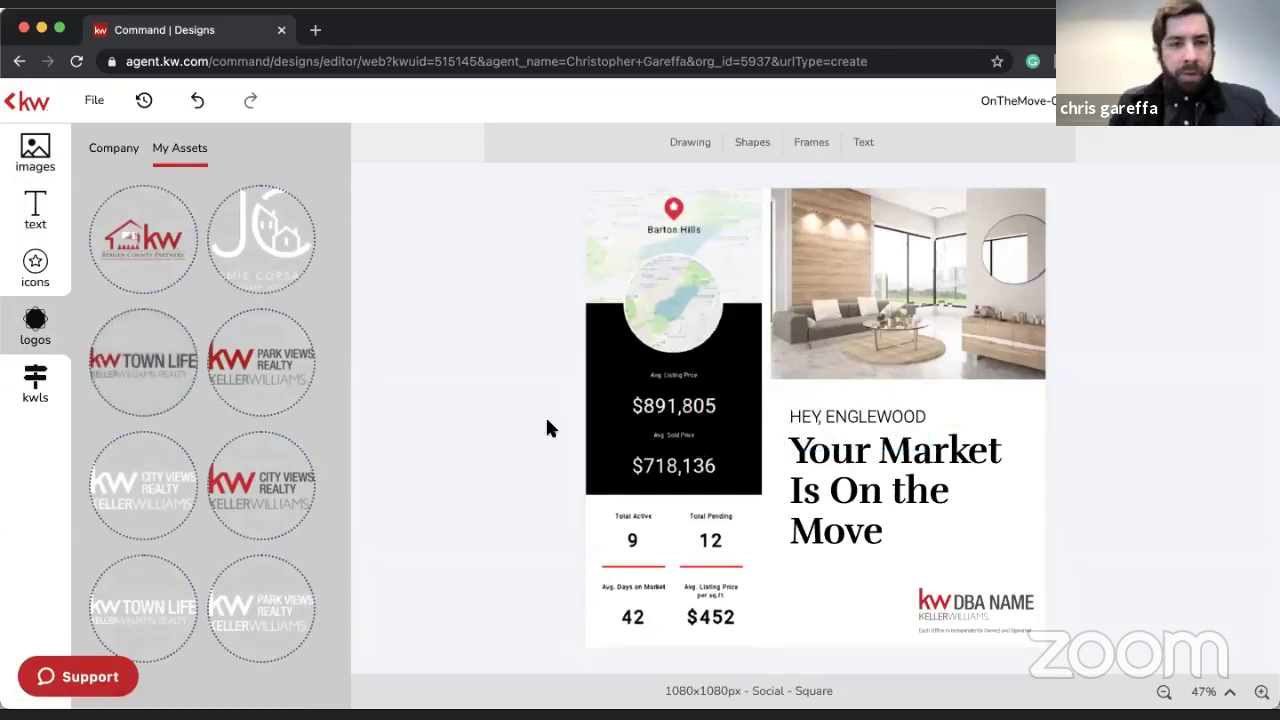
mouse_move(422, 394)
left_mouse_down()
mouse_move(943, 537)
mouse_move(945, 595)
mouse_move(894, 586)
left_mouse_up()
left_click(1261, 568)
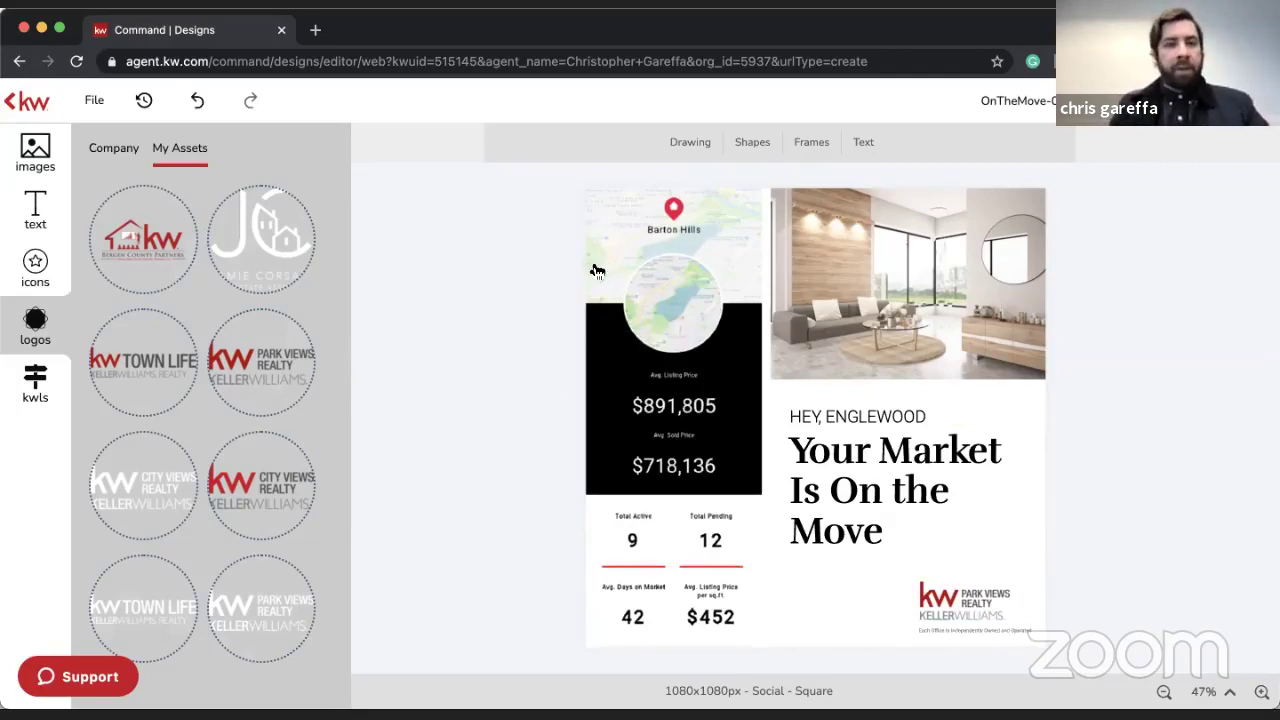
- Set the kwls Snapshots search to Search by Postal Code
left_click(37, 384)
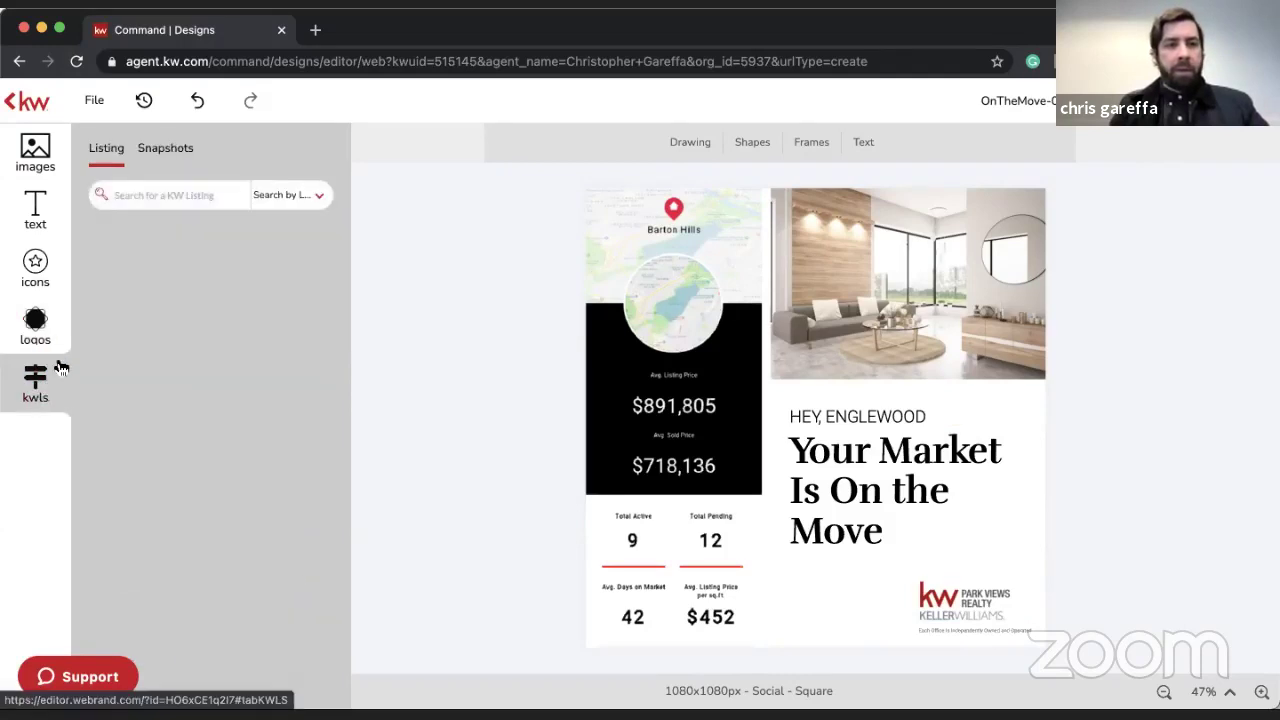
left_click(160, 152)
left_click(292, 195)
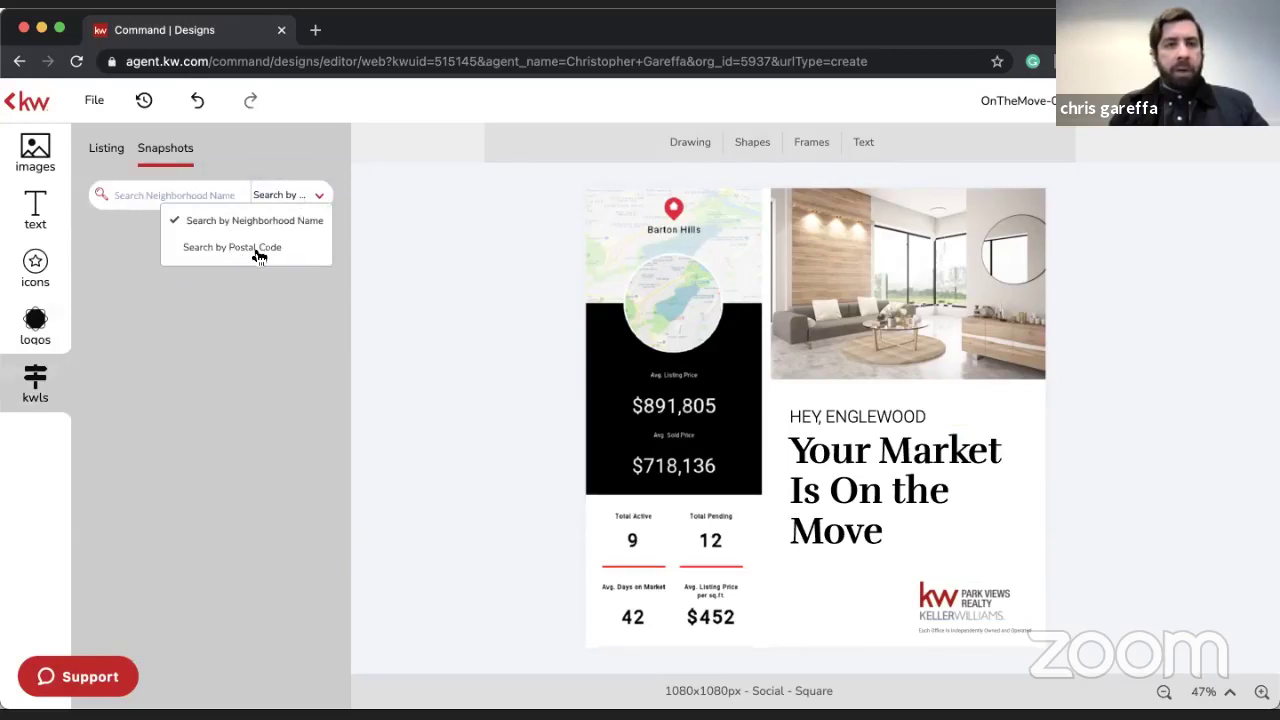
left_click(258, 255)
left_click(200, 194)
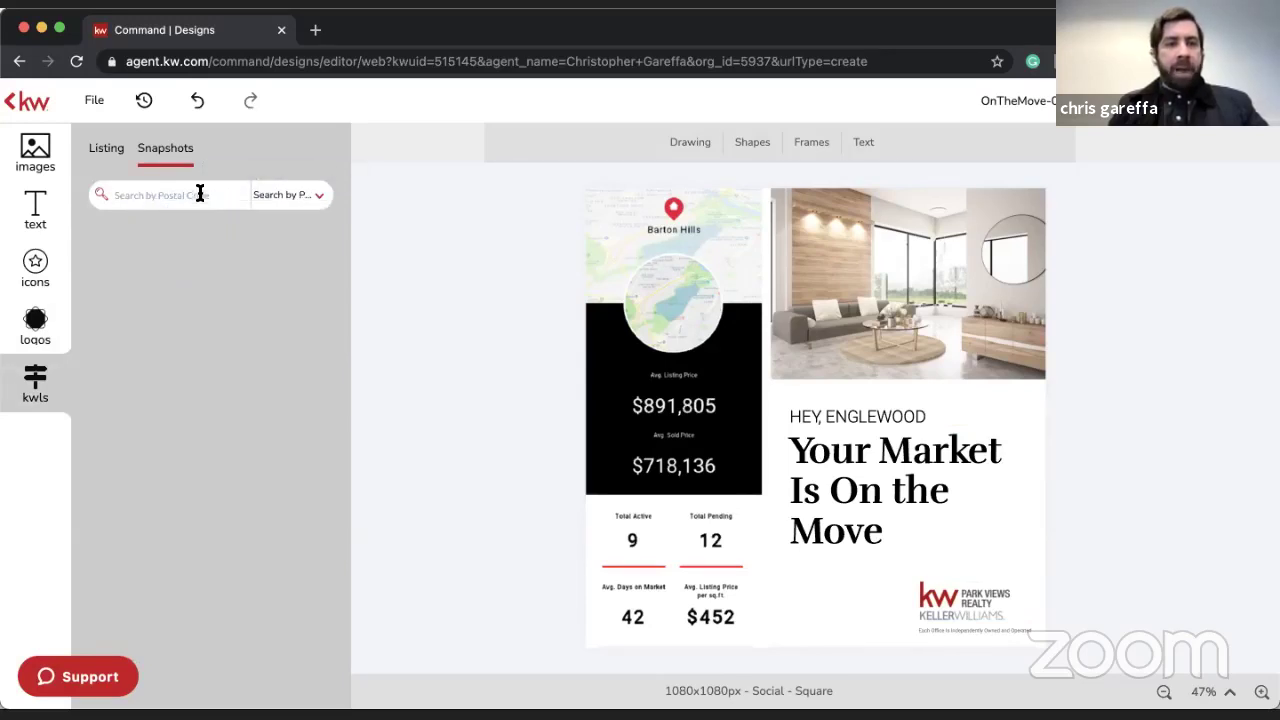
left_click(315, 30)
- Look up Englewood NJ's ZIP code (07631) on Google, then close that tab
type("engl")
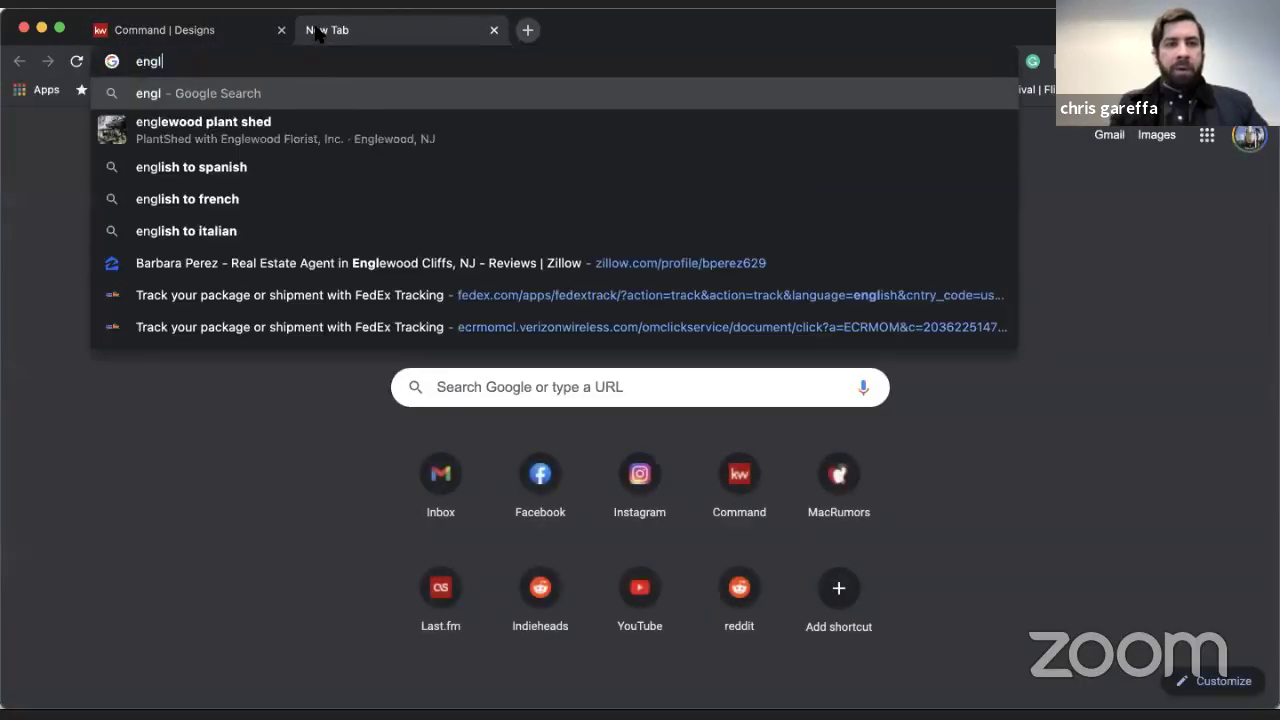
type("ewood")
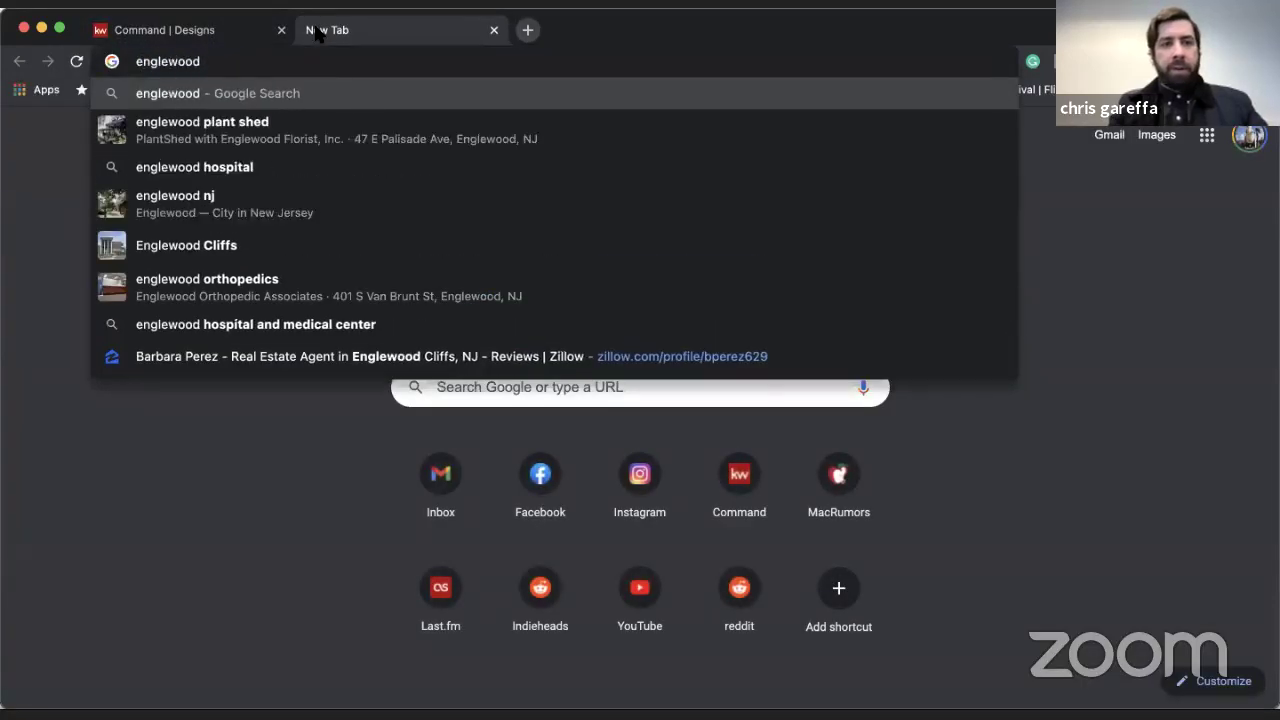
type(" zip cod")
key("Return")
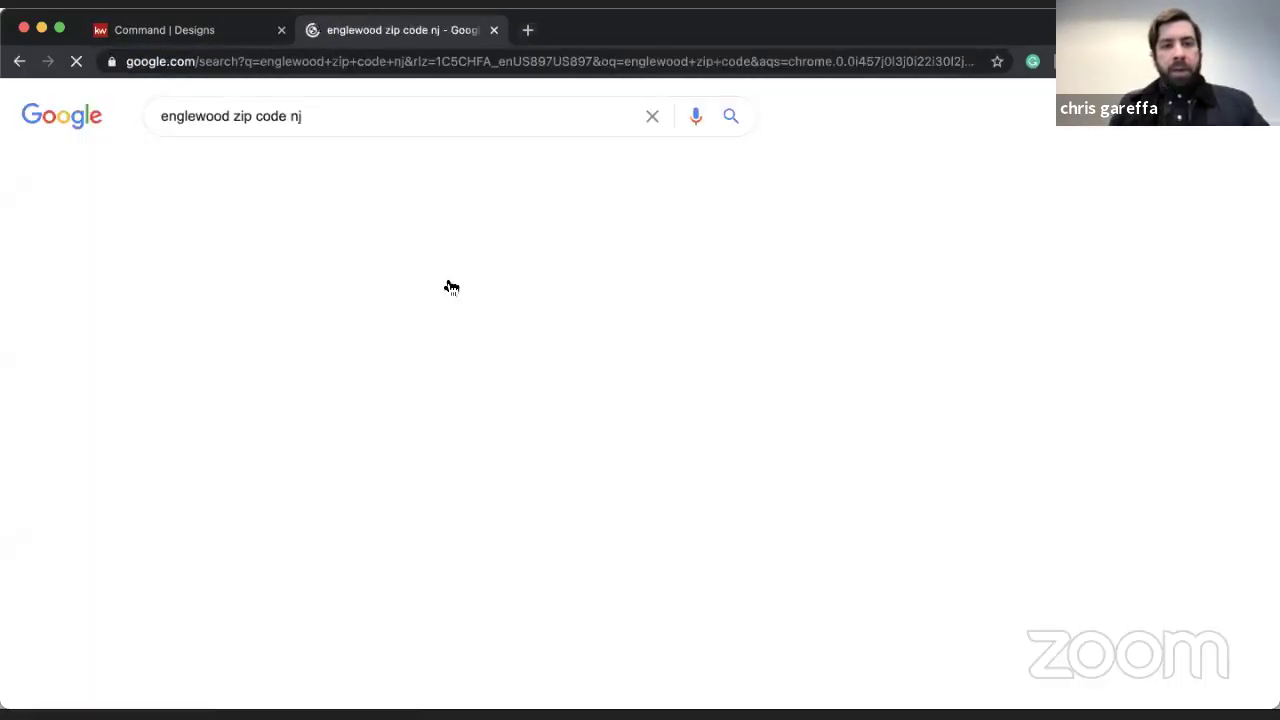
left_click(213, 454)
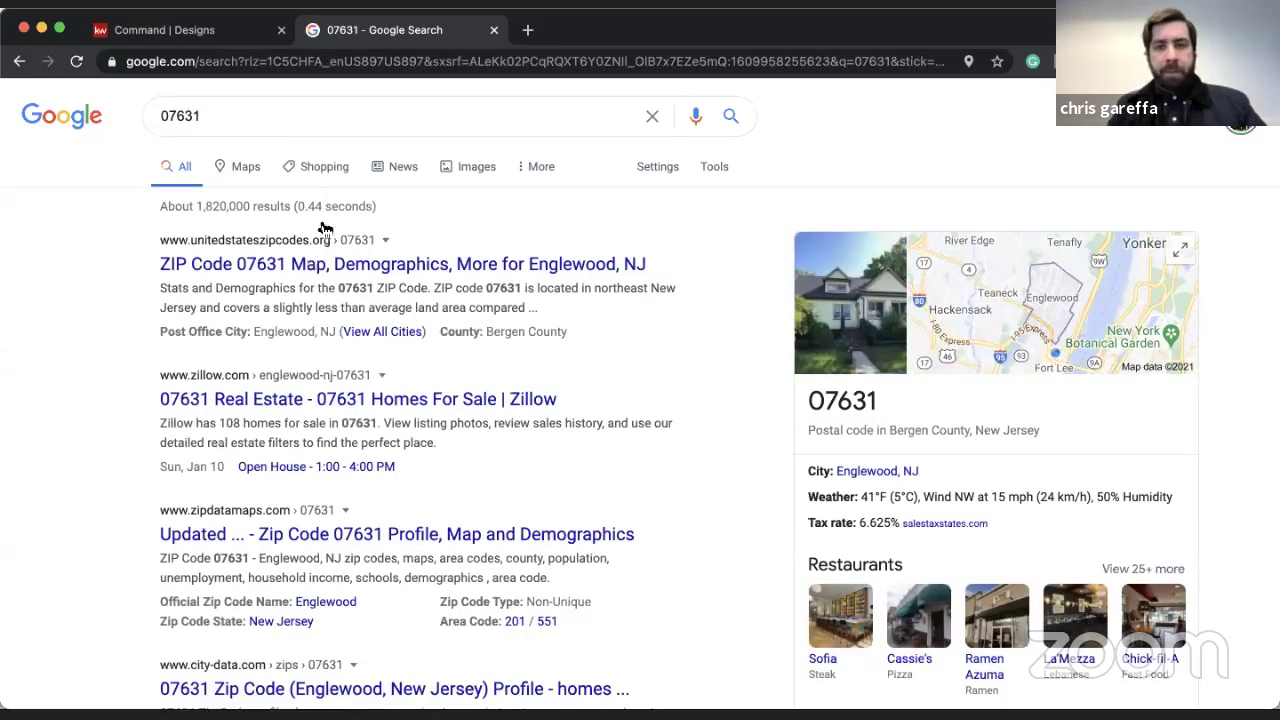
key("ctrl+w")
left_click(169, 191)
- Search snapshots for 07631 and drag the $961,144 market snapshot over the postcard's stats panel
type("07631")
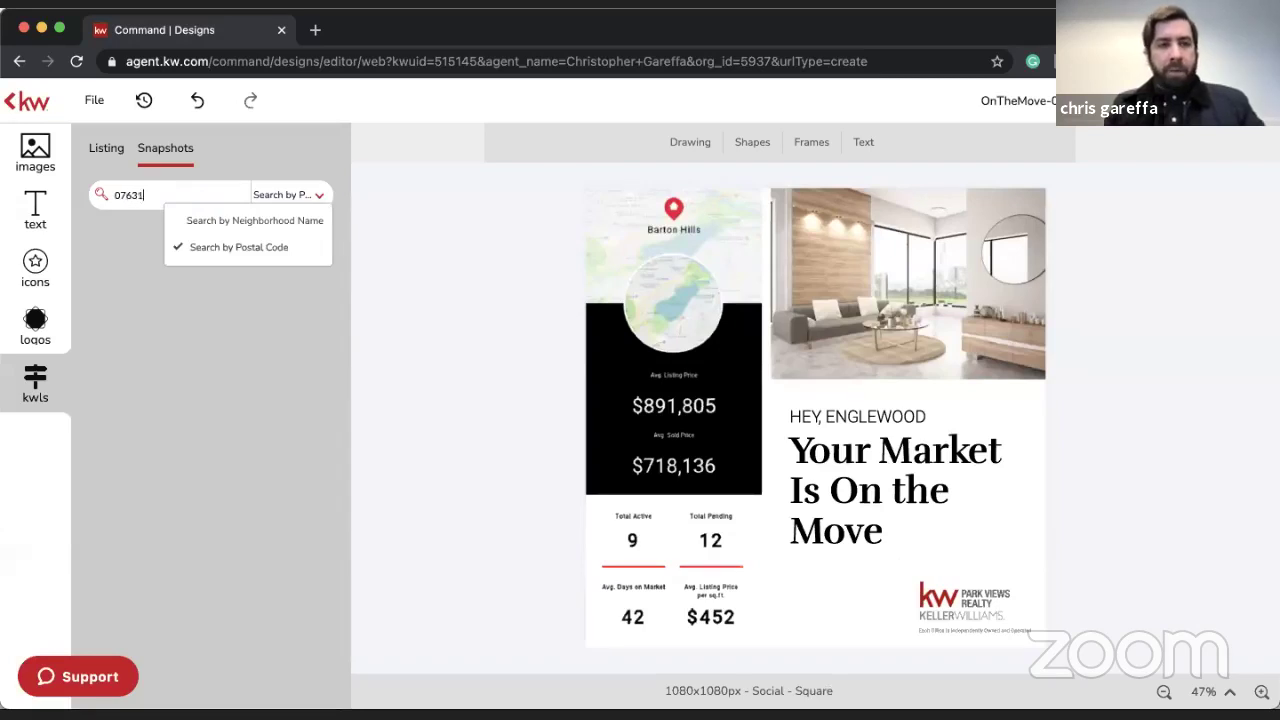
key("Return")
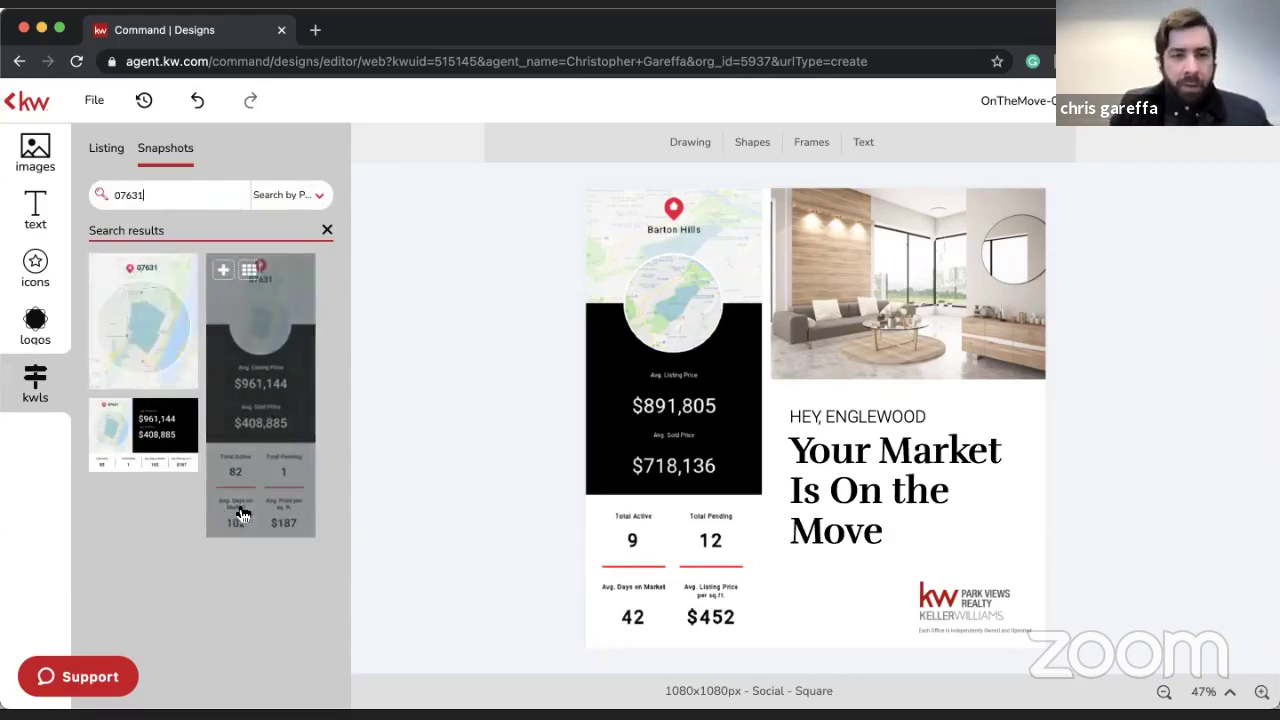
left_click_drag(240, 514, 616, 468)
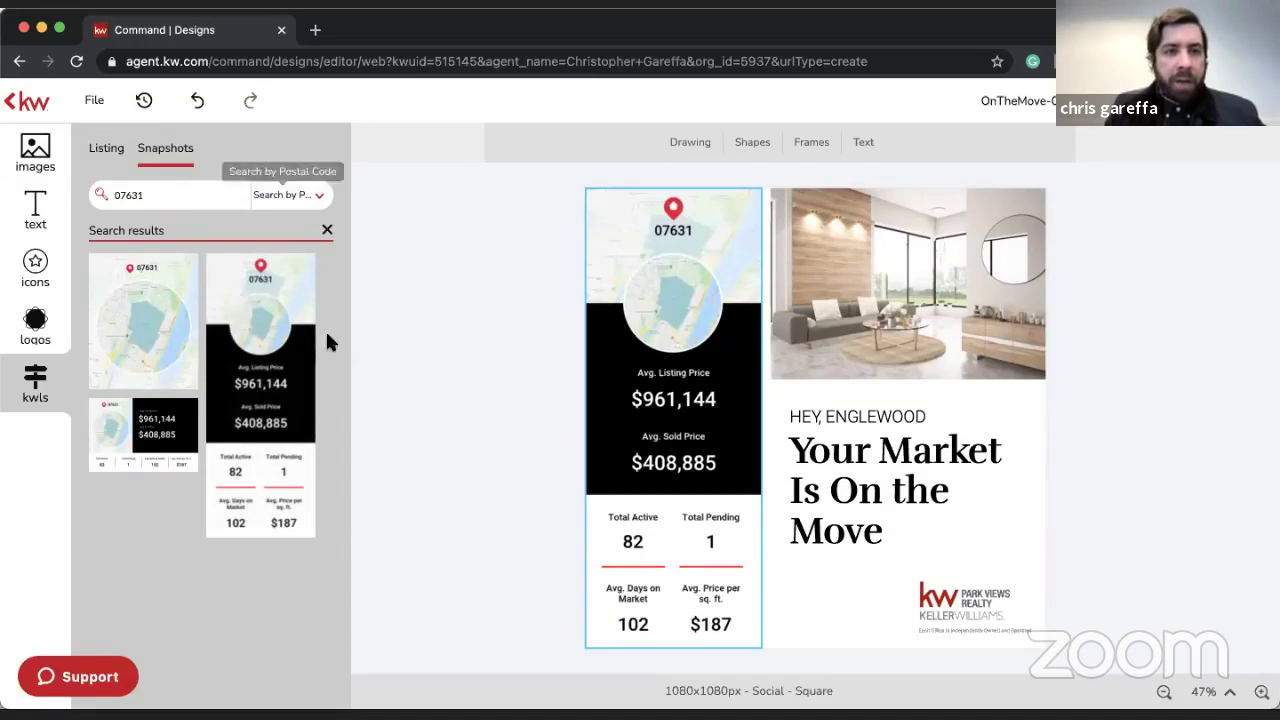
mouse_move(286, 523)
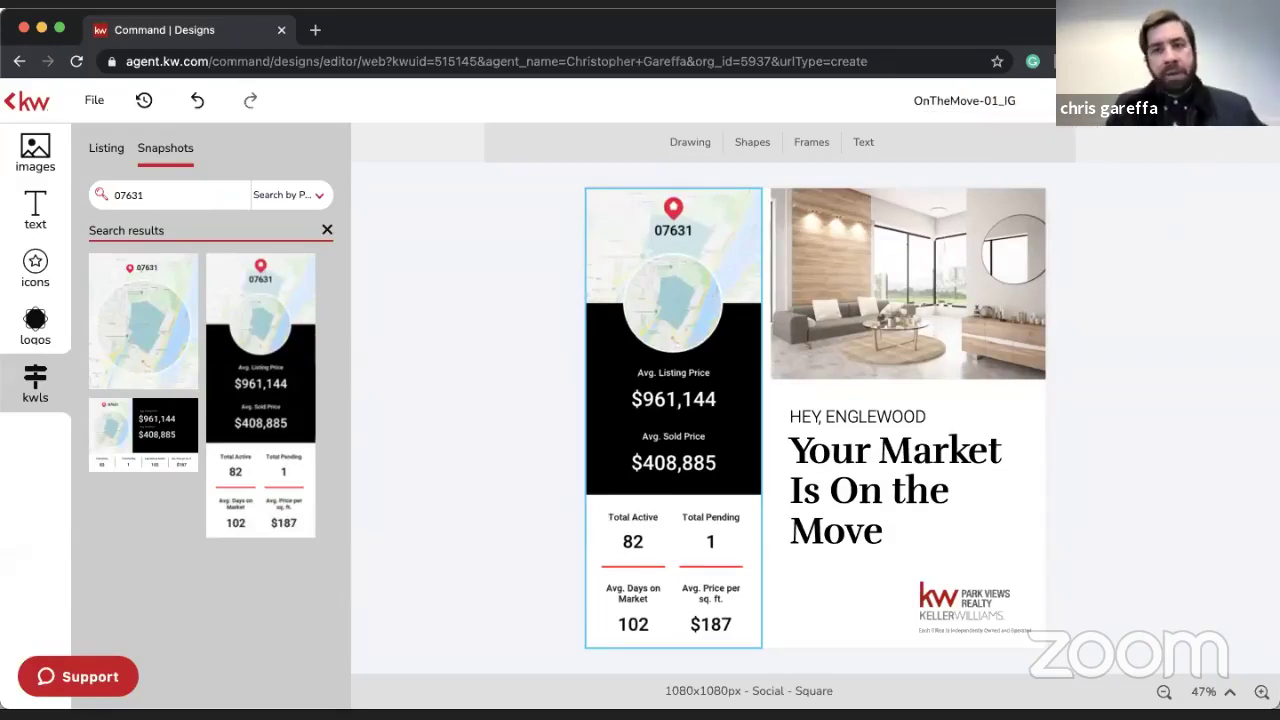
- Download the OnTheMove-01_IG design as a high-quality JPEG
left_click(1150, 100)
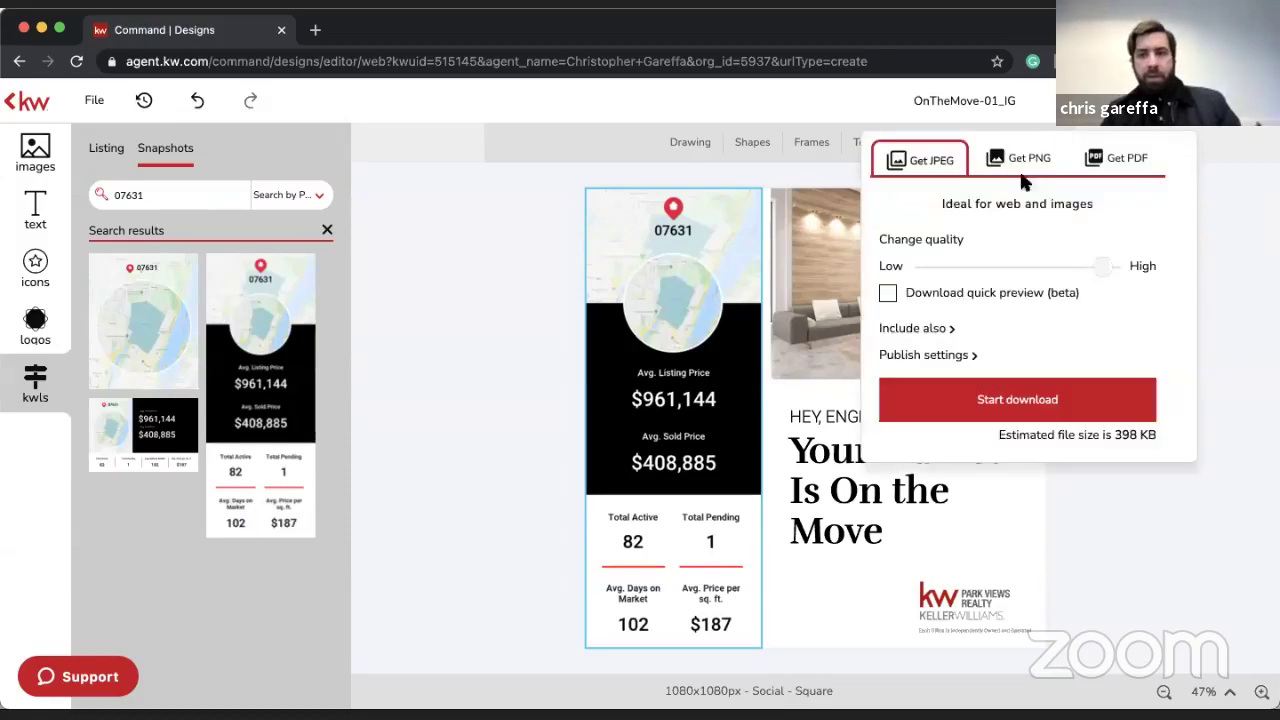
left_click(1017, 395)
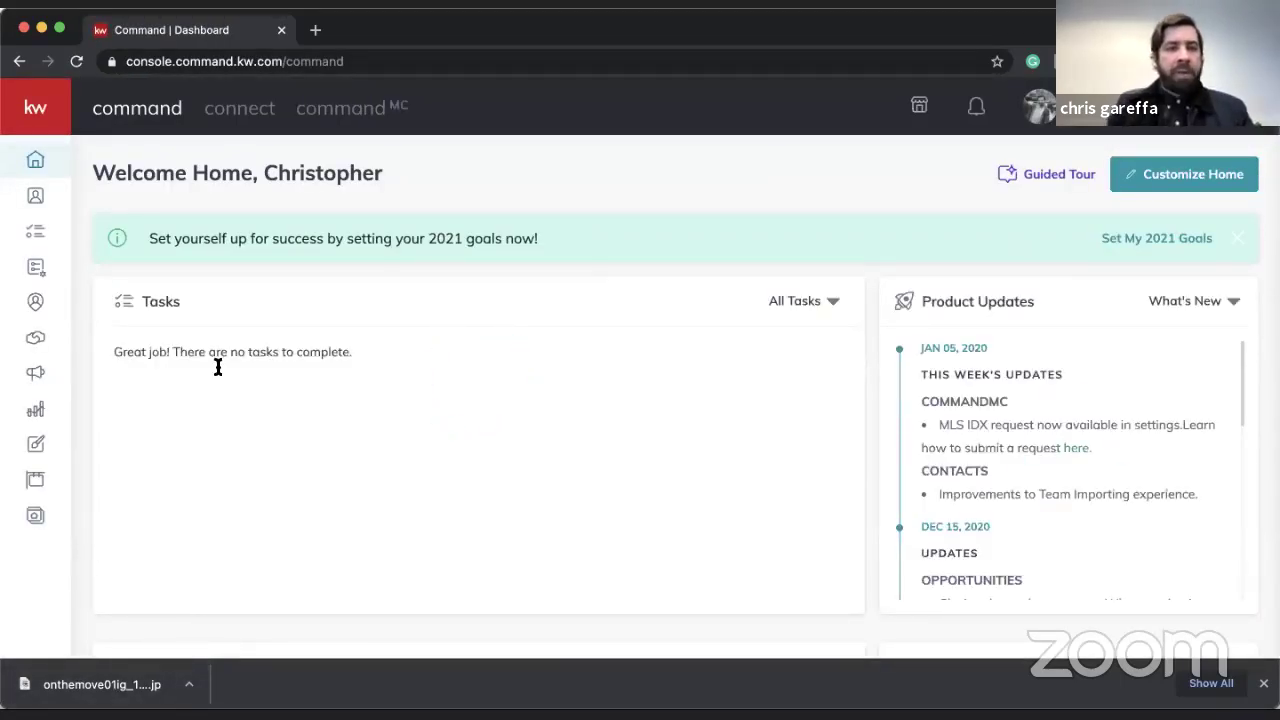
- Start a new Social Ad campaign from the Campaigns area
mouse_move(36, 500)
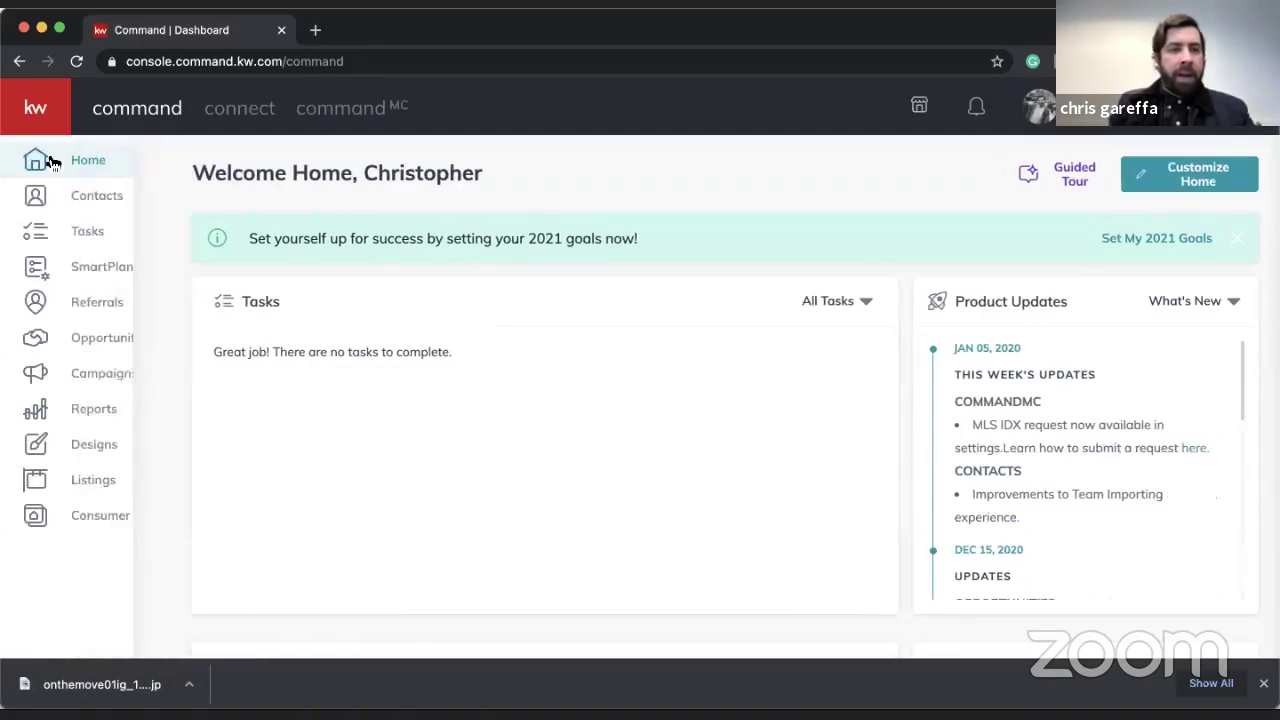
left_click(135, 385)
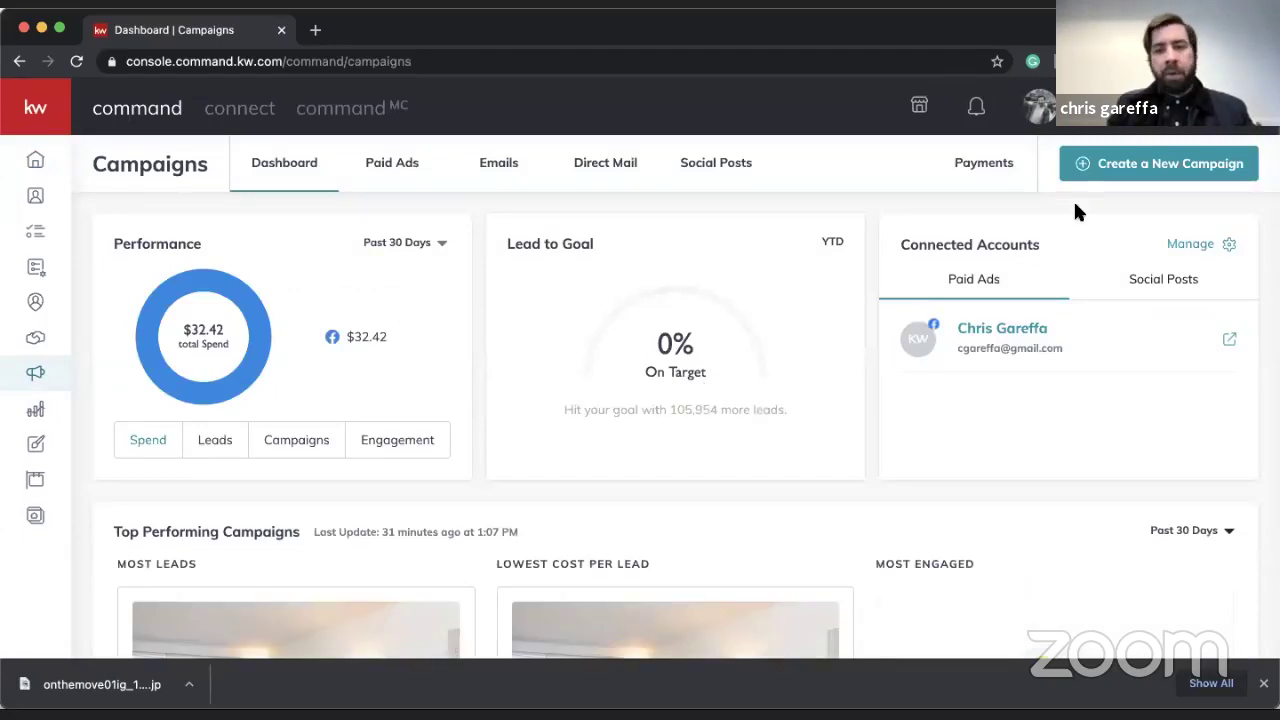
left_click(1150, 165)
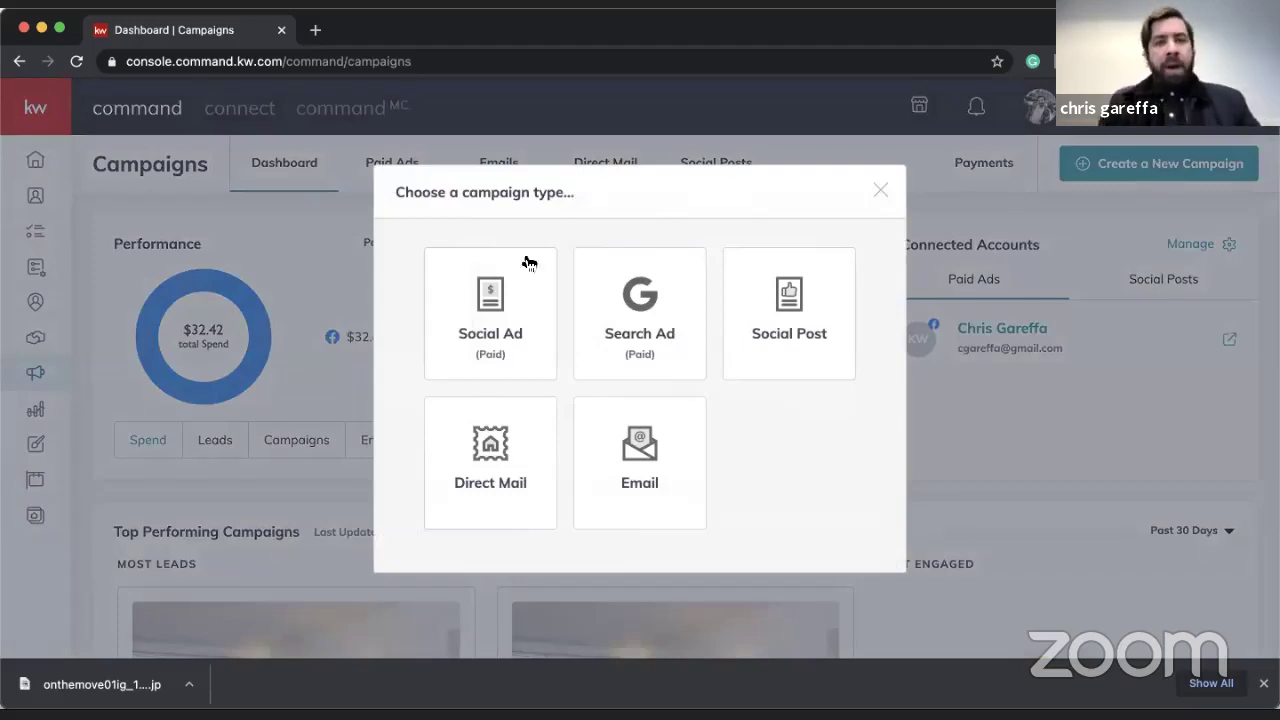
left_click(506, 289)
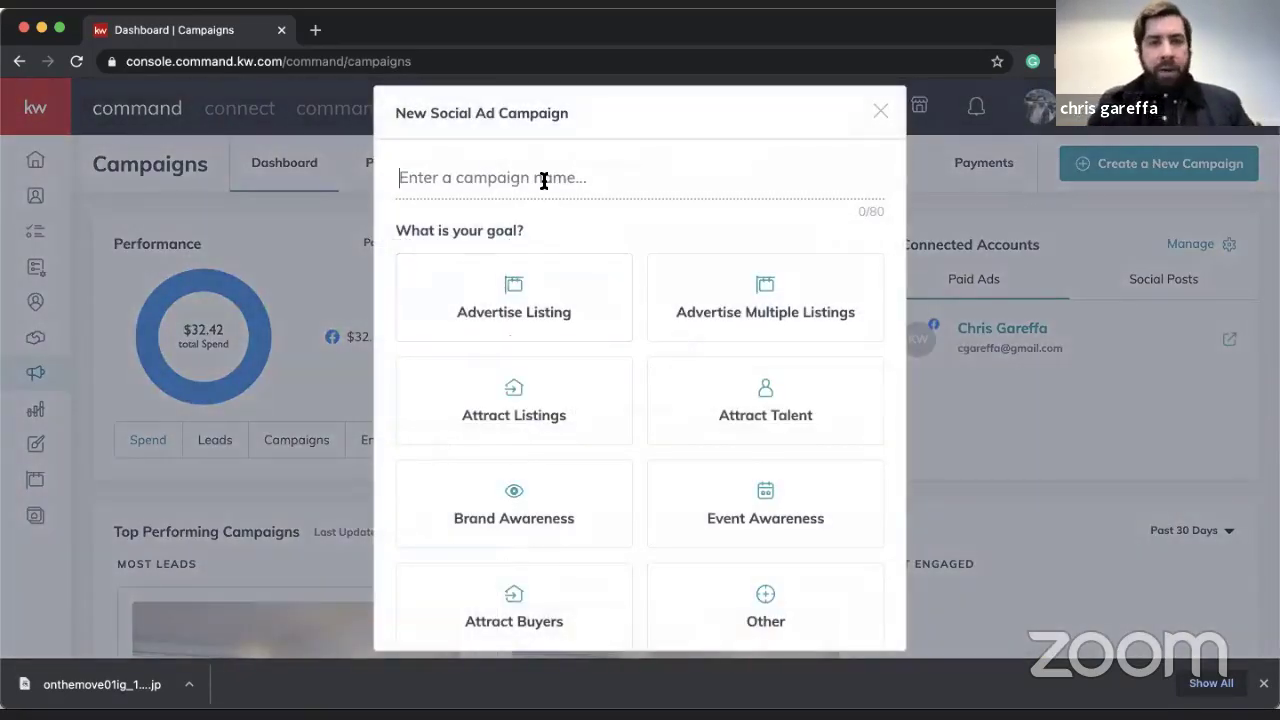
- Name it Englewood Neighborhood AD, choose the Attract Listings goal and Facebook, then set it up
type("For")
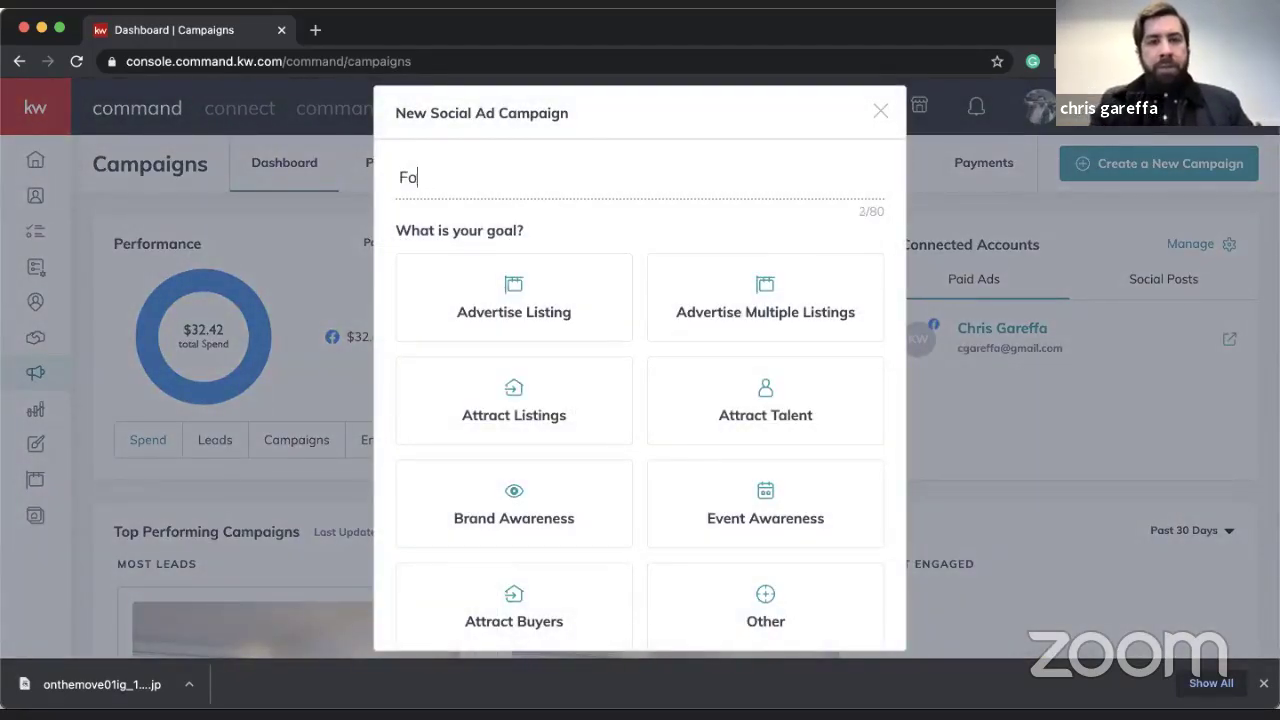
key("BackSpace")
key("BackSpace")
type("Englewood Neighborhood AD")
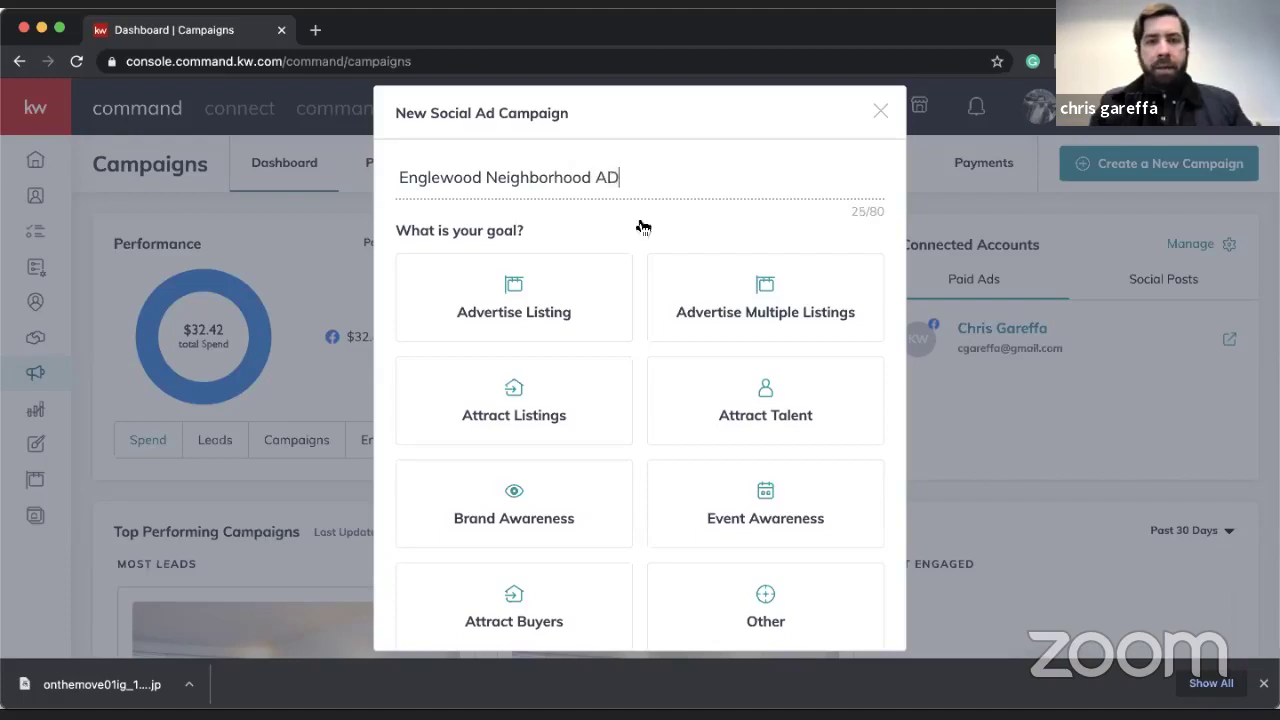
scroll(777, 326, "down", 2)
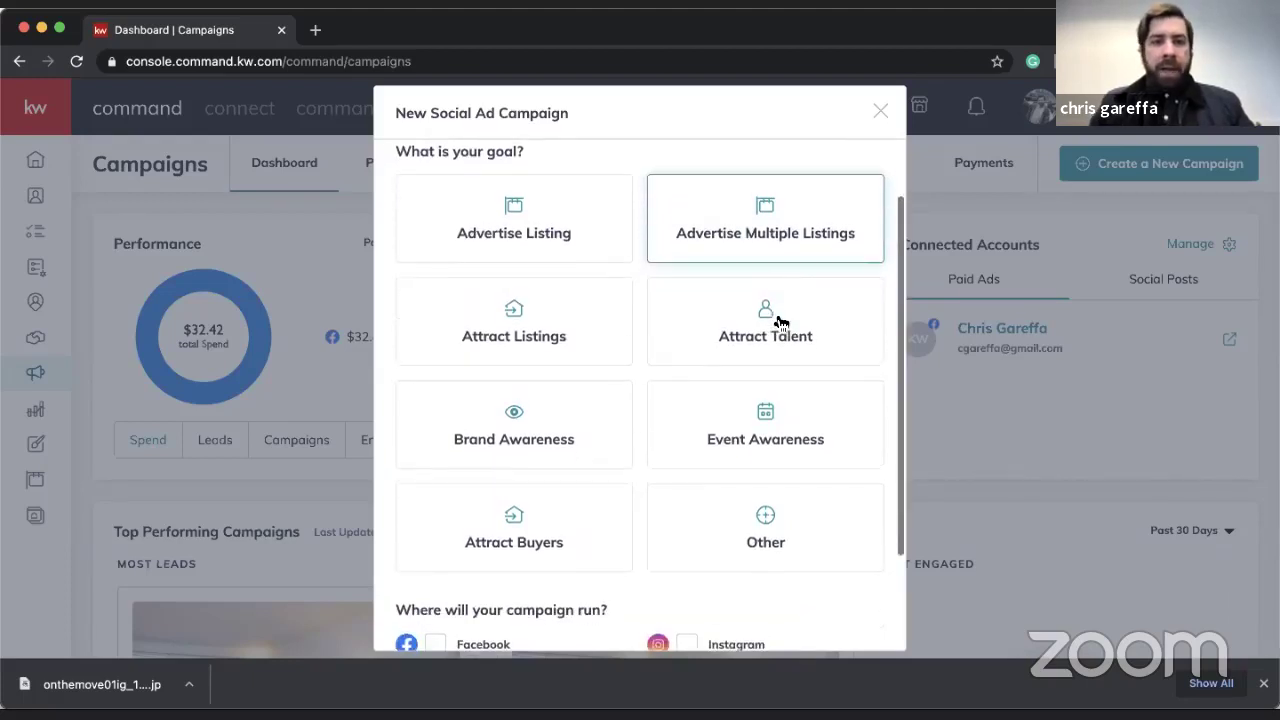
left_click(524, 327)
scroll(523, 326, "down", 3)
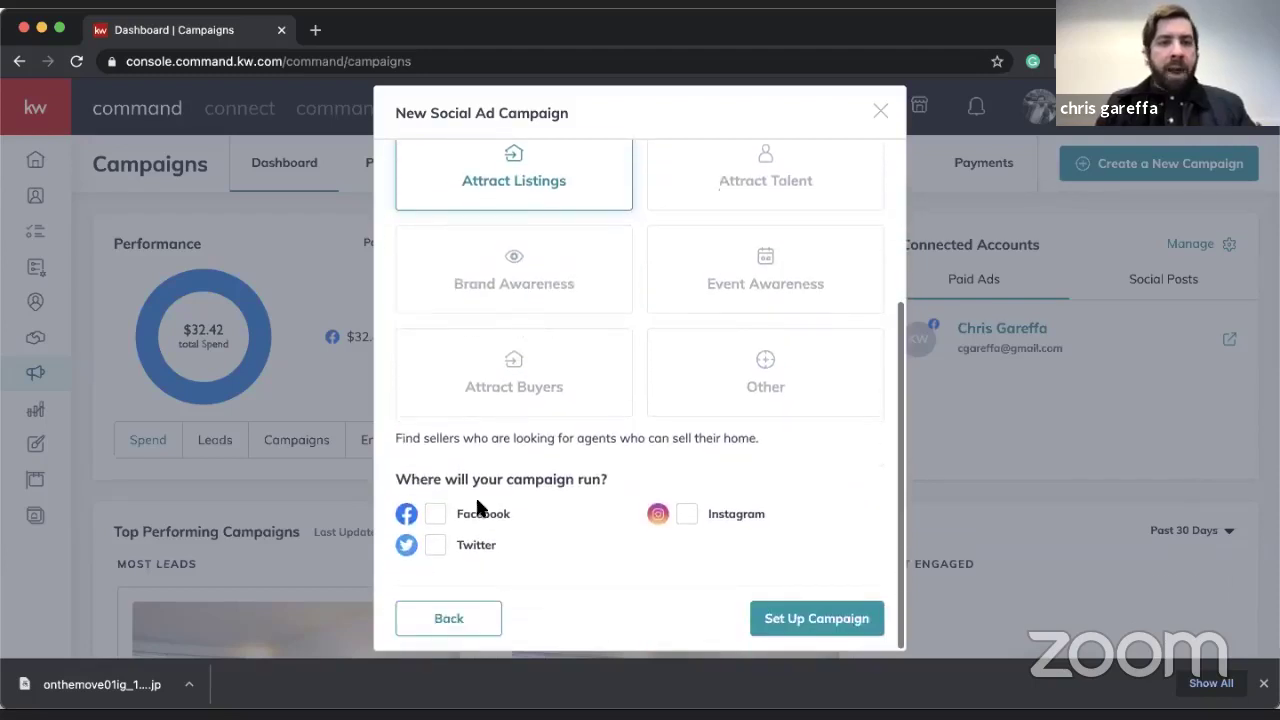
left_click(436, 514)
scroll(629, 366, "up", 4)
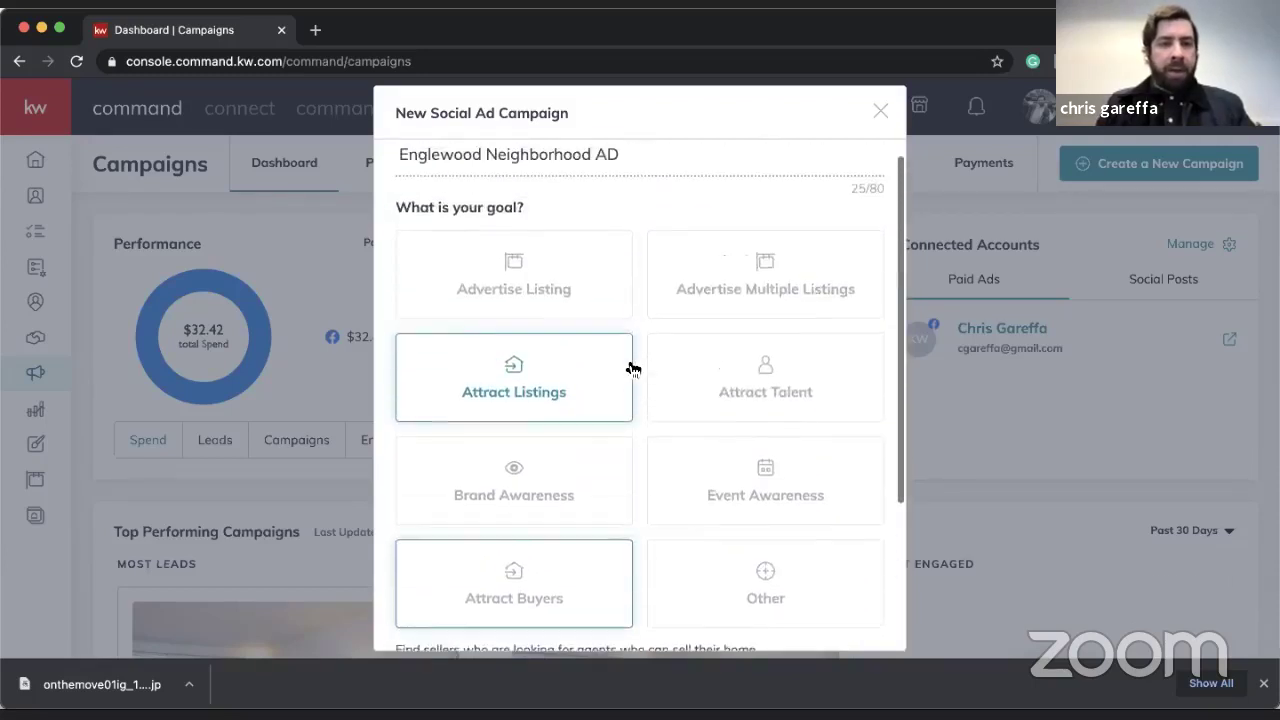
scroll(629, 366, "down", 4)
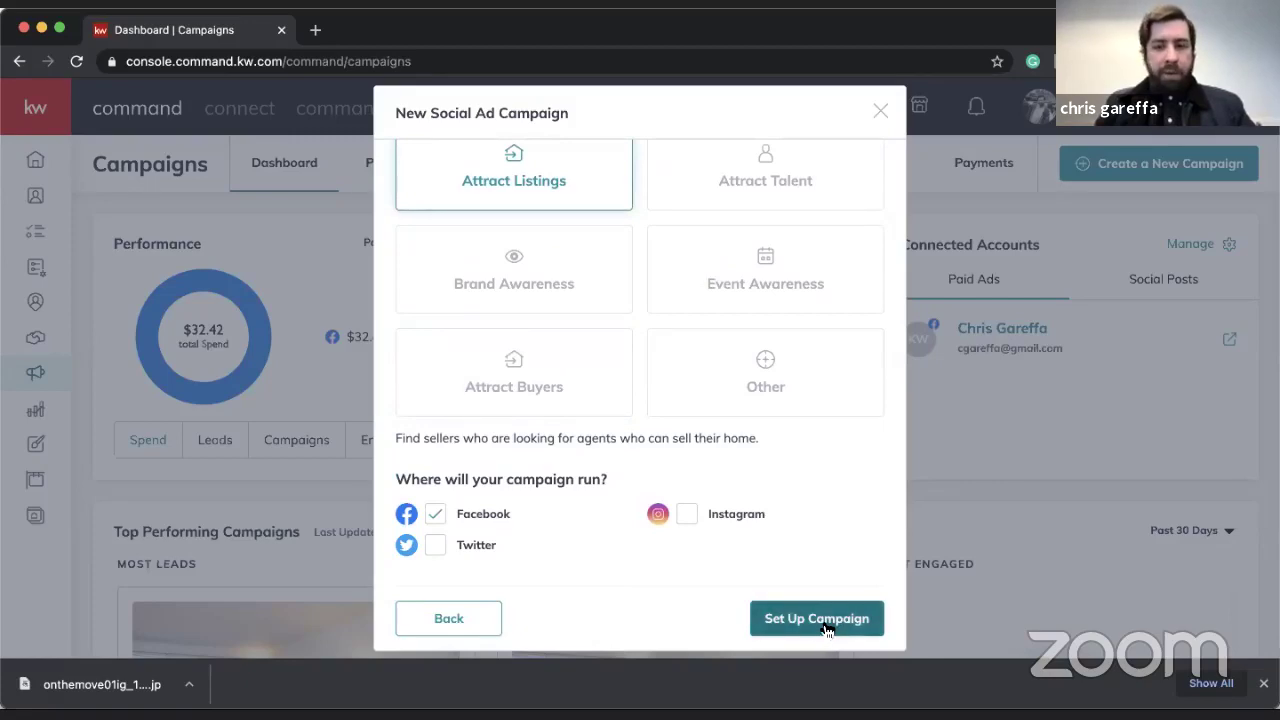
left_click(820, 618)
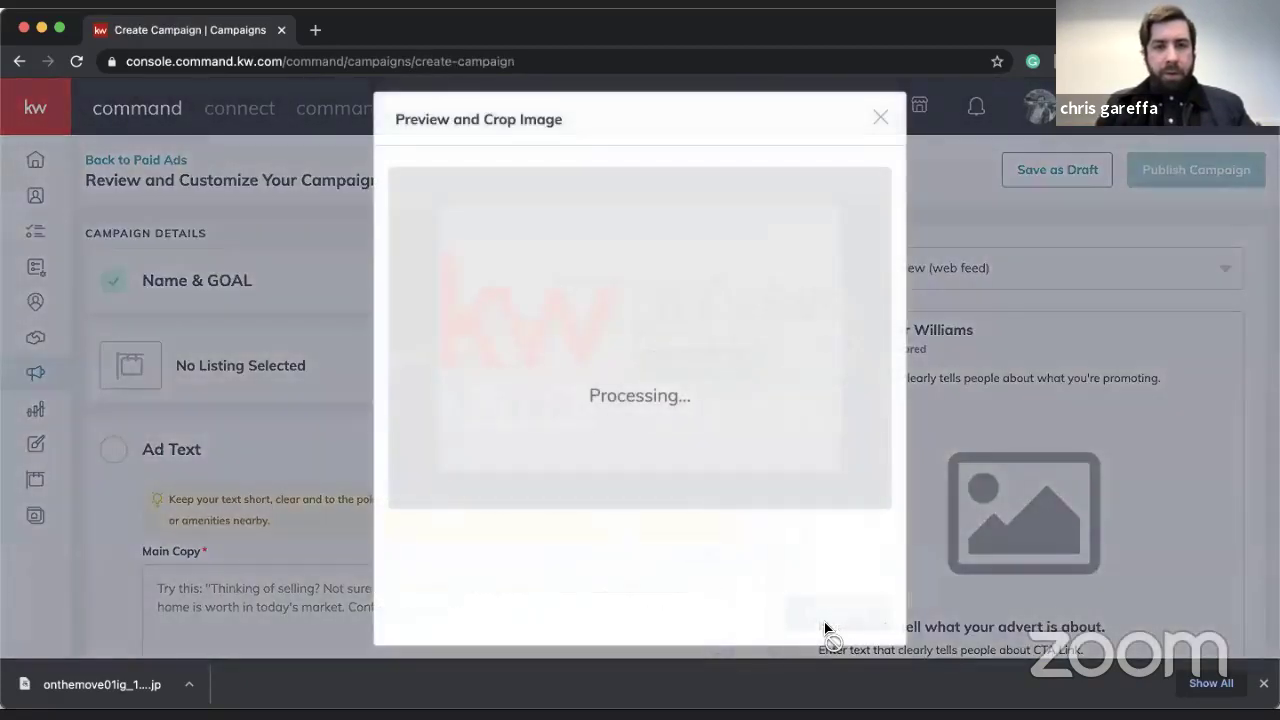
- Fill the main copy with the 'Thinking of selling' suggestion
scroll(527, 460, "down", 3)
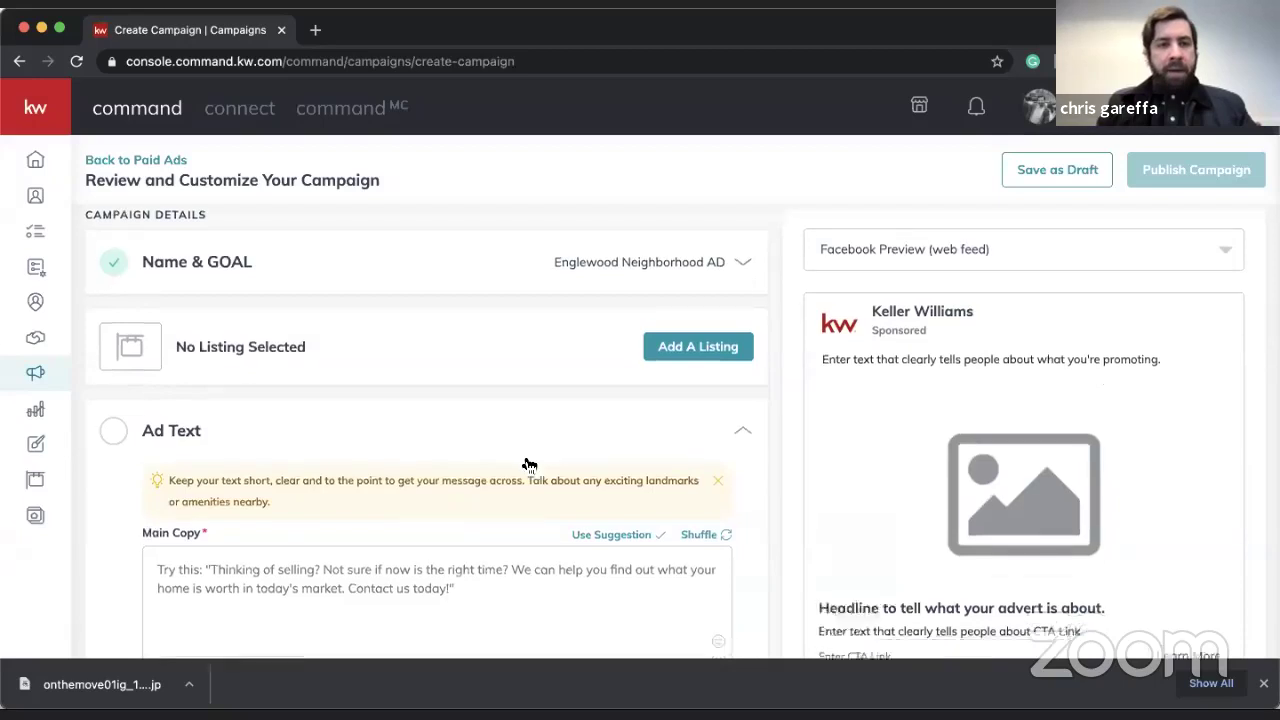
scroll(505, 444, "up", 1)
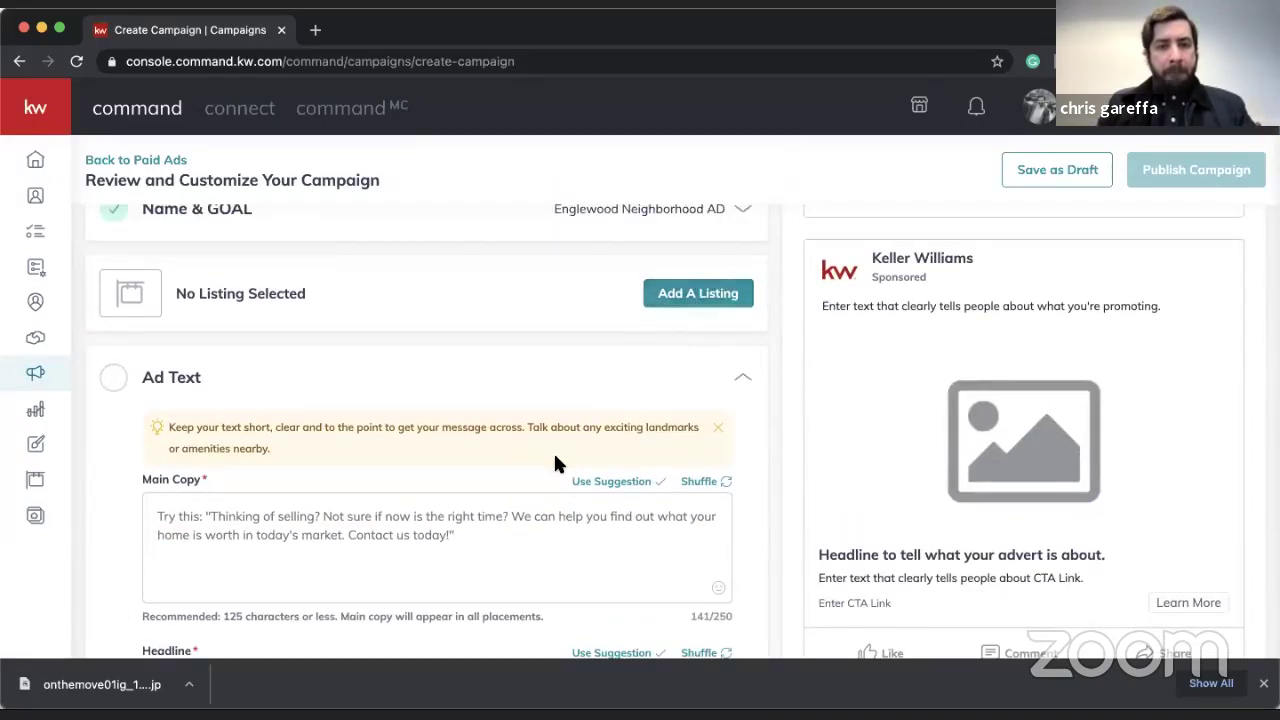
scroll(664, 410, "down", 1)
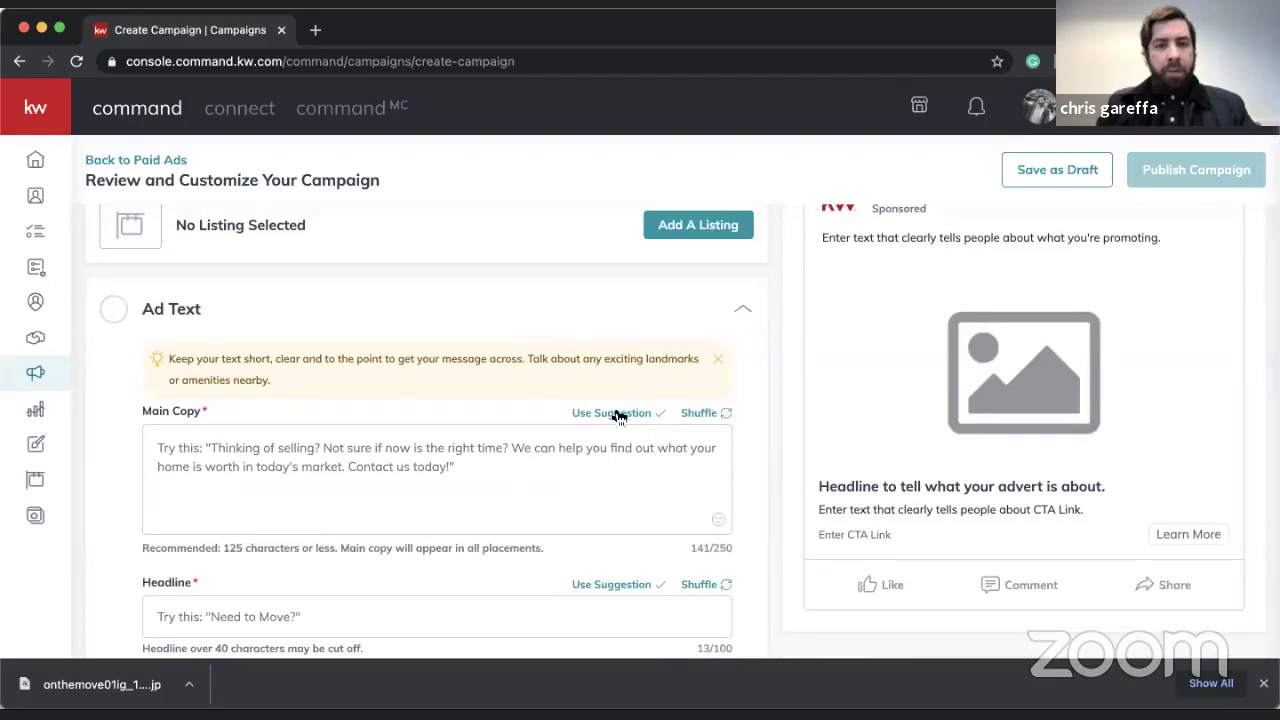
left_click(705, 414)
left_click(705, 414)
left_click(705, 414)
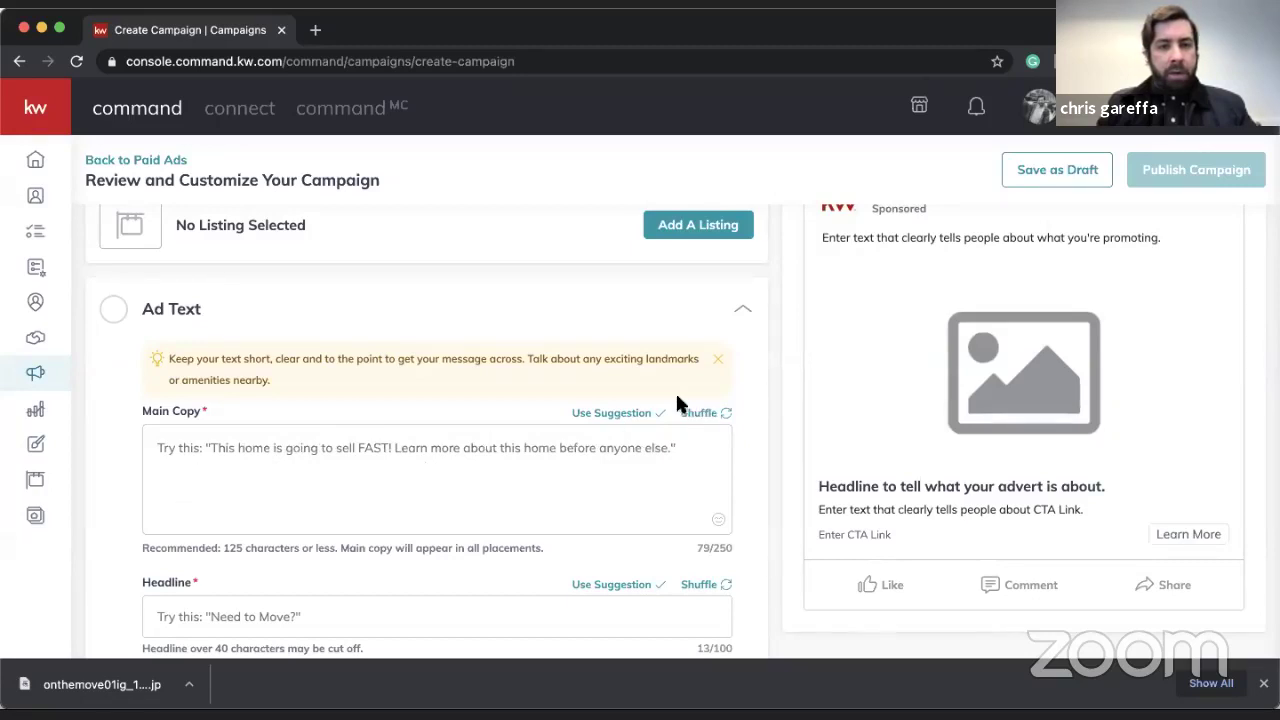
left_click(706, 414)
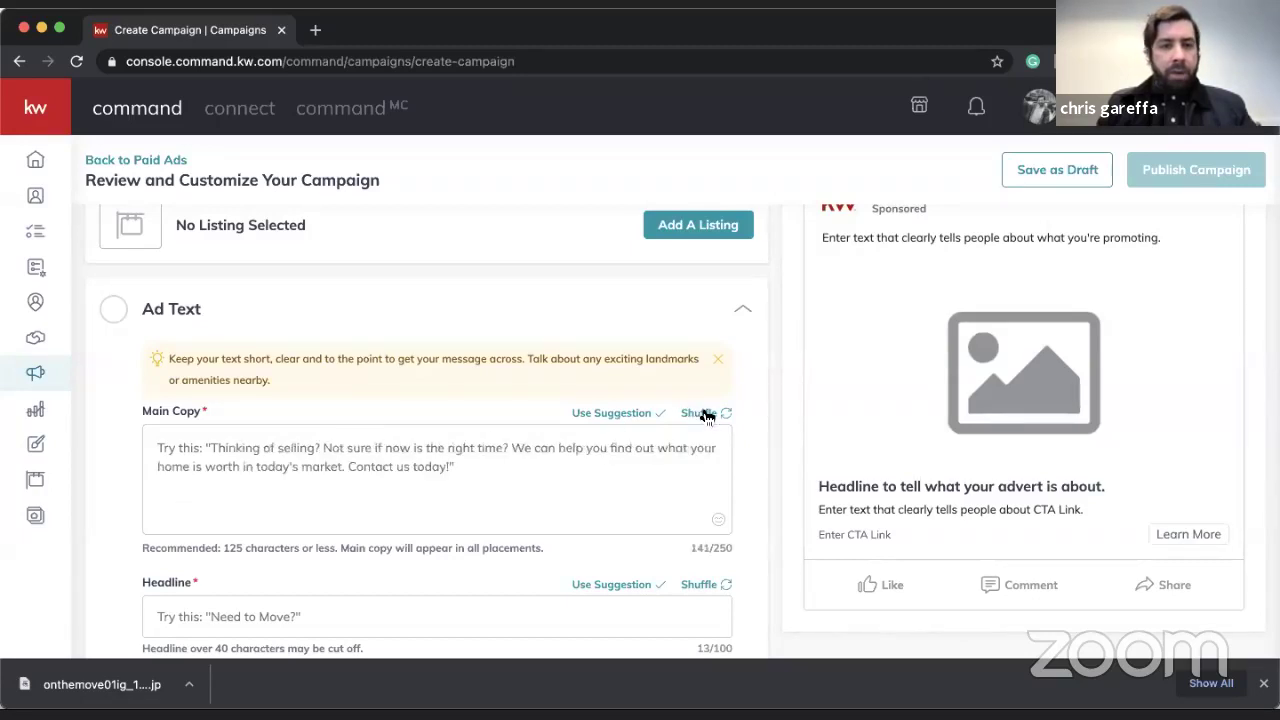
left_click(603, 414)
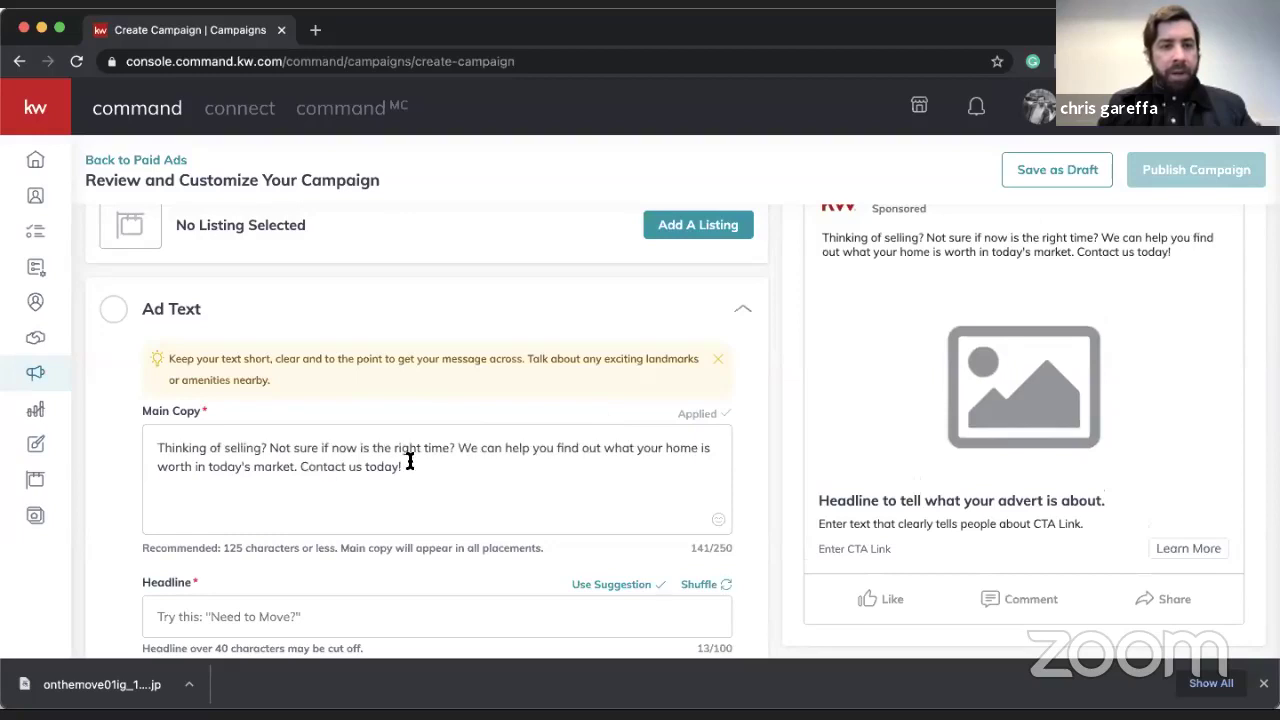
- Set the headline to the suggested 'What's Your Home Worth?'
scroll(409, 463, "down", 3)
left_click(725, 463)
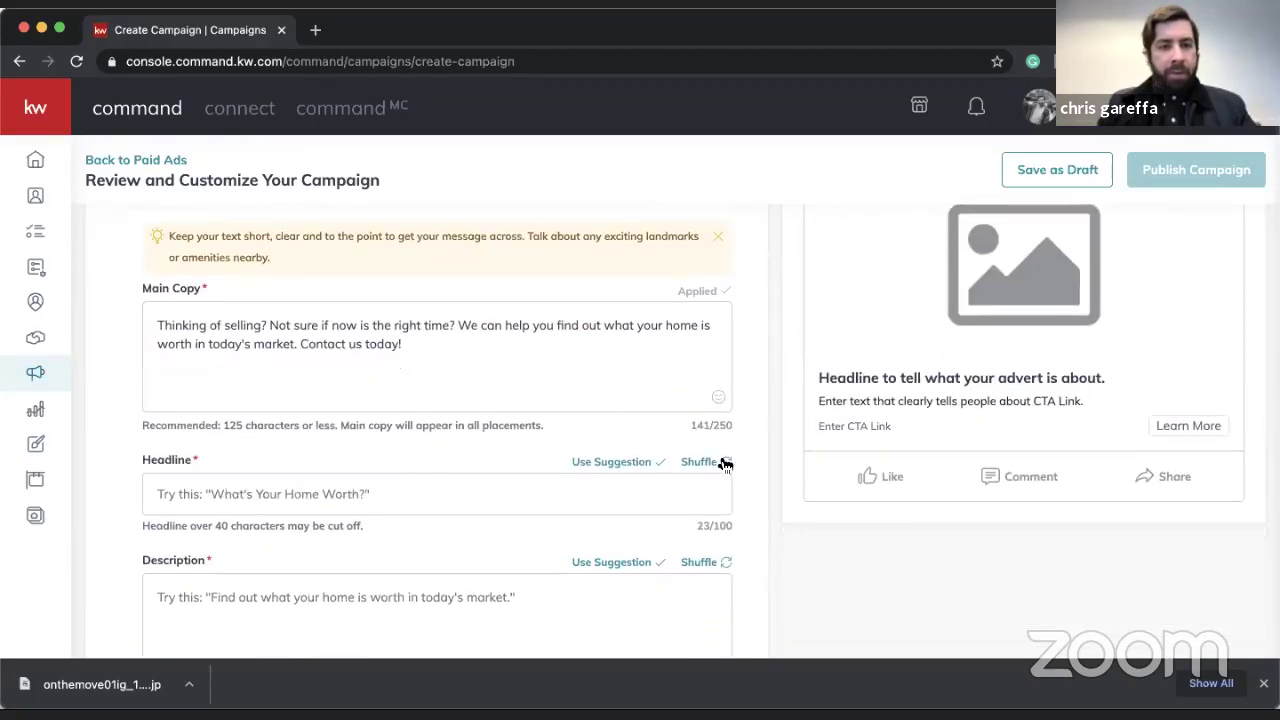
left_click(725, 463)
left_click(725, 463)
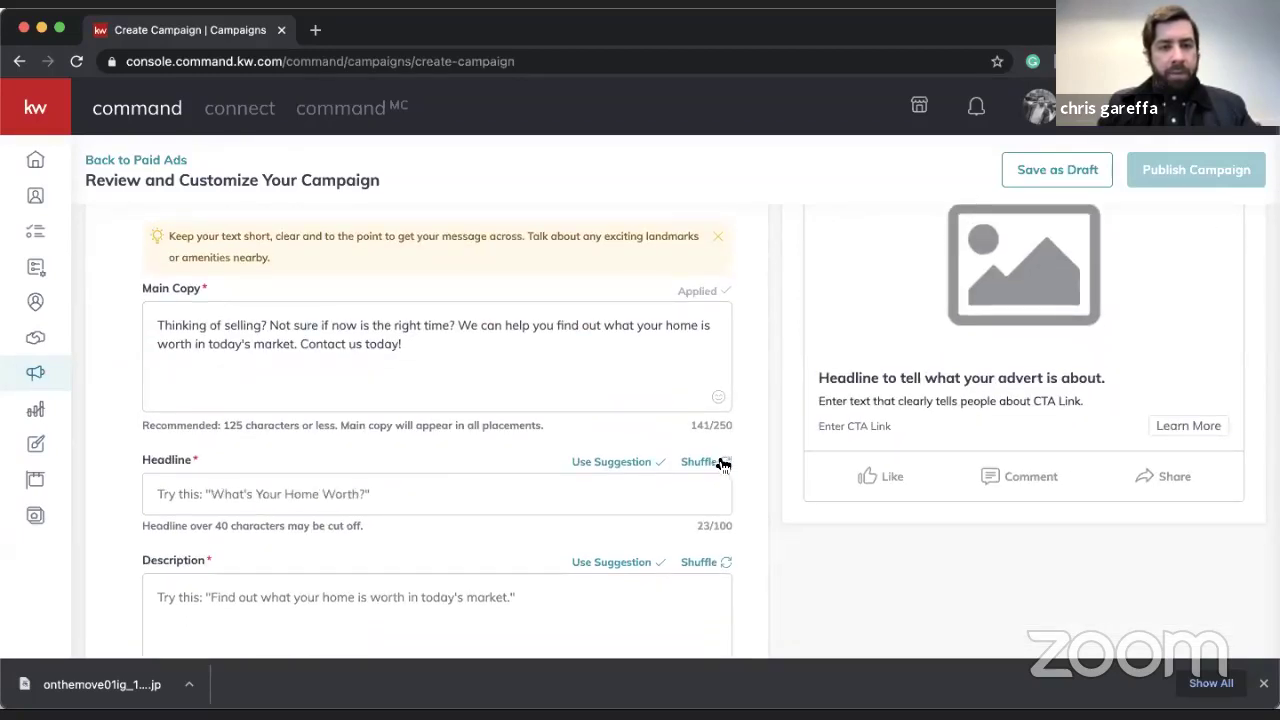
left_click(625, 462)
- Apply the neighborhood housing market description suggestion and save the ad text
scroll(623, 466, "down", 2)
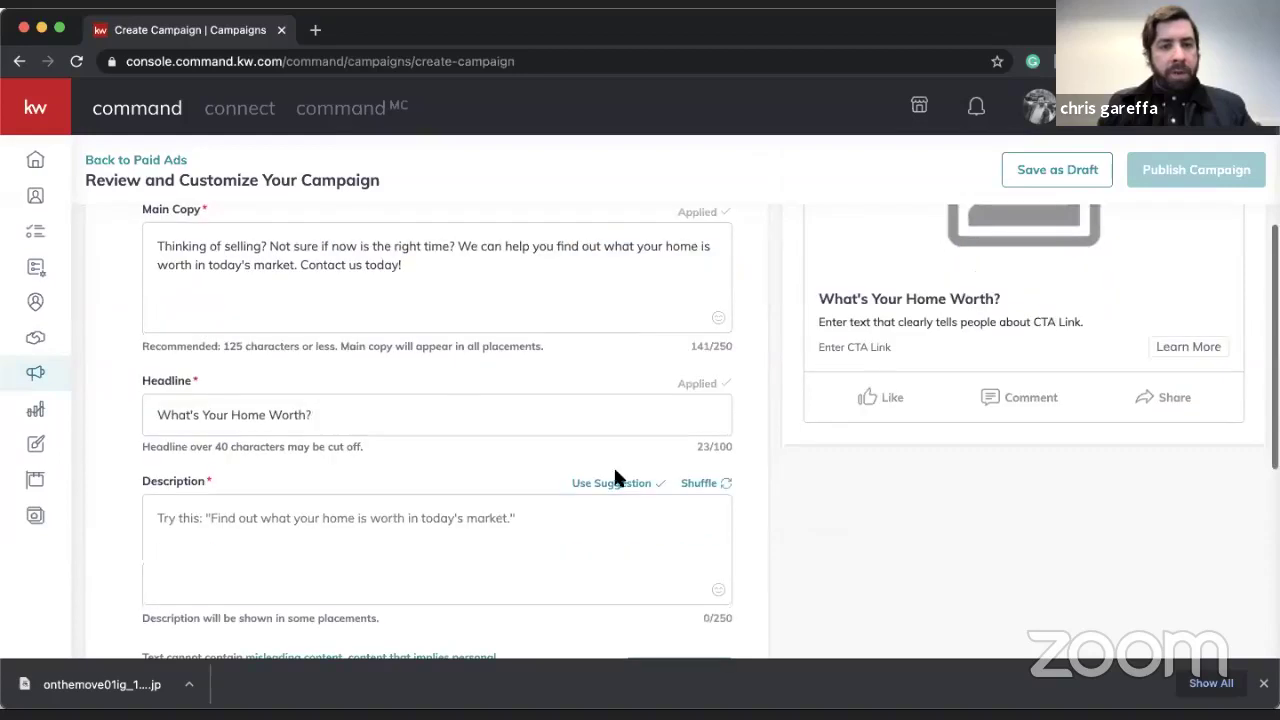
left_click(708, 484)
left_click(708, 484)
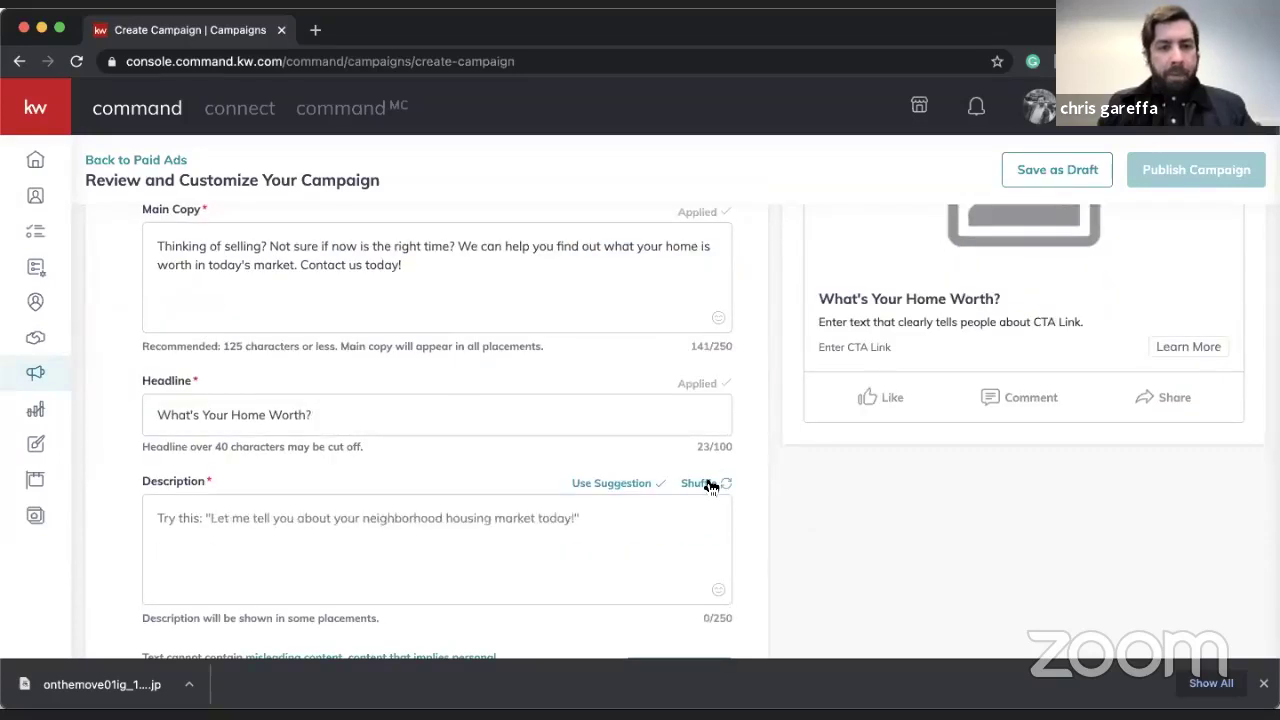
left_click(638, 487)
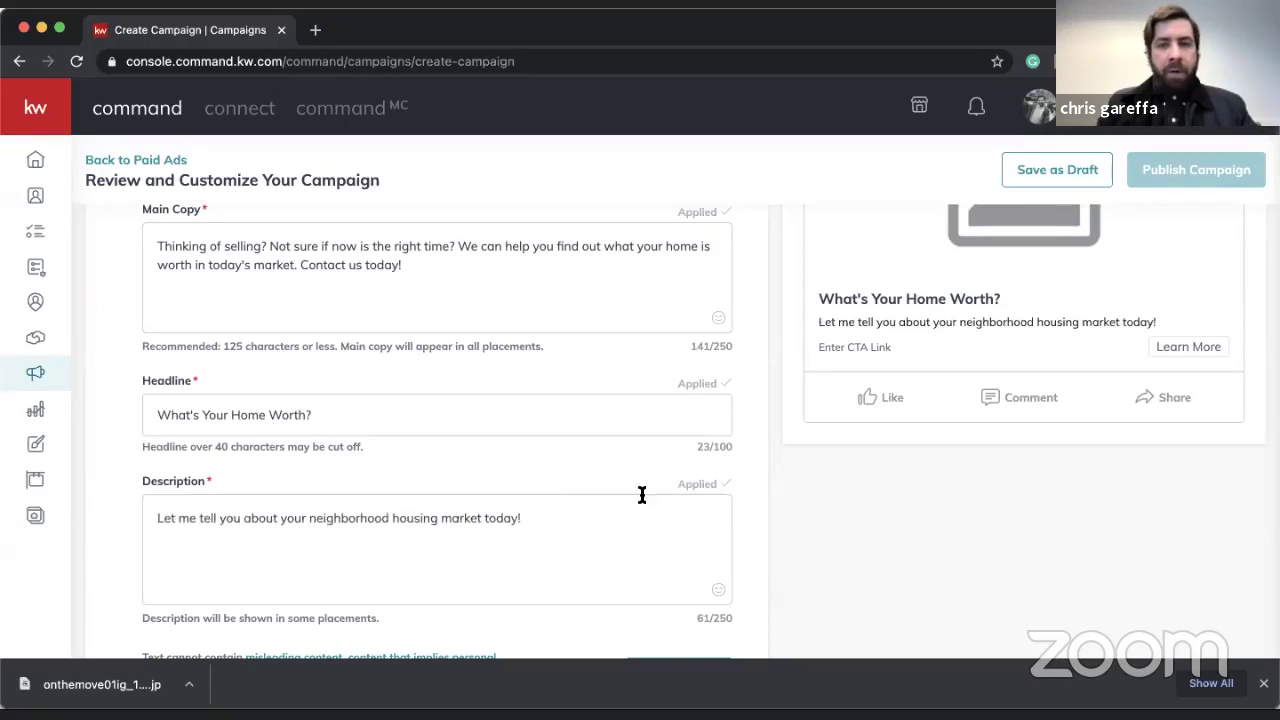
scroll(641, 493, "up", 2)
scroll(714, 520, "down", 3)
left_click(703, 609)
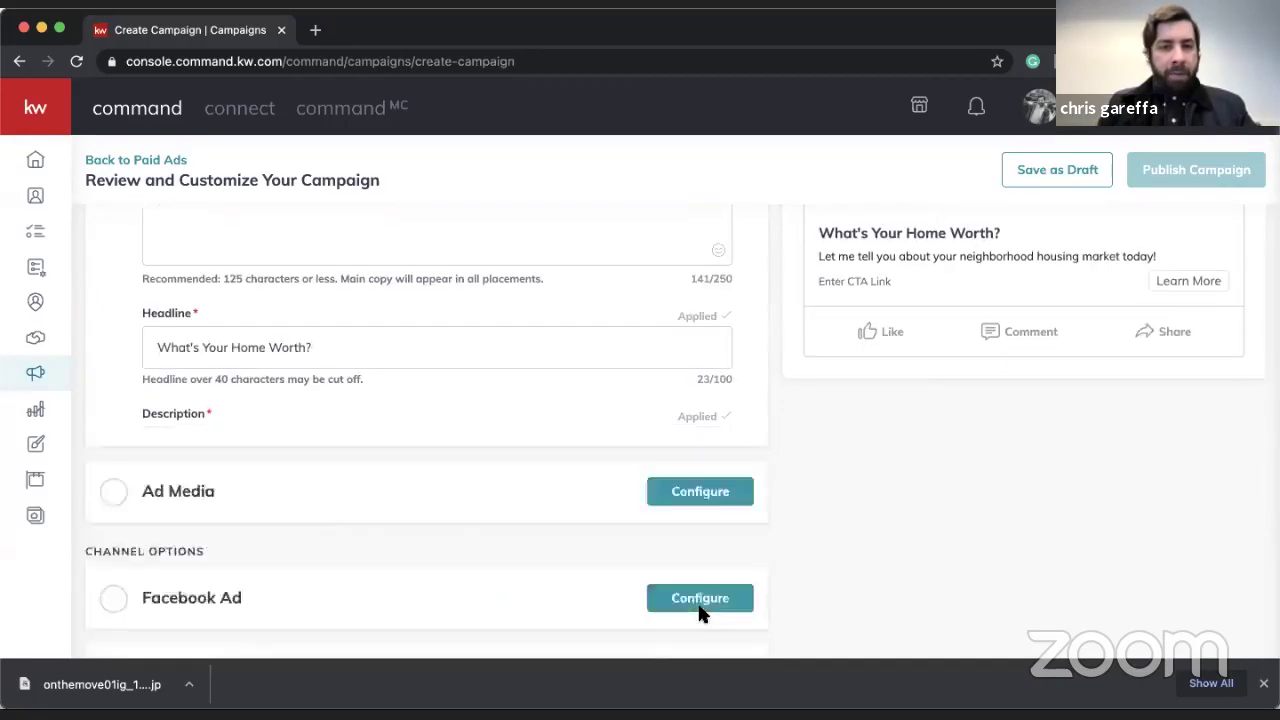
scroll(515, 418, "up", 3)
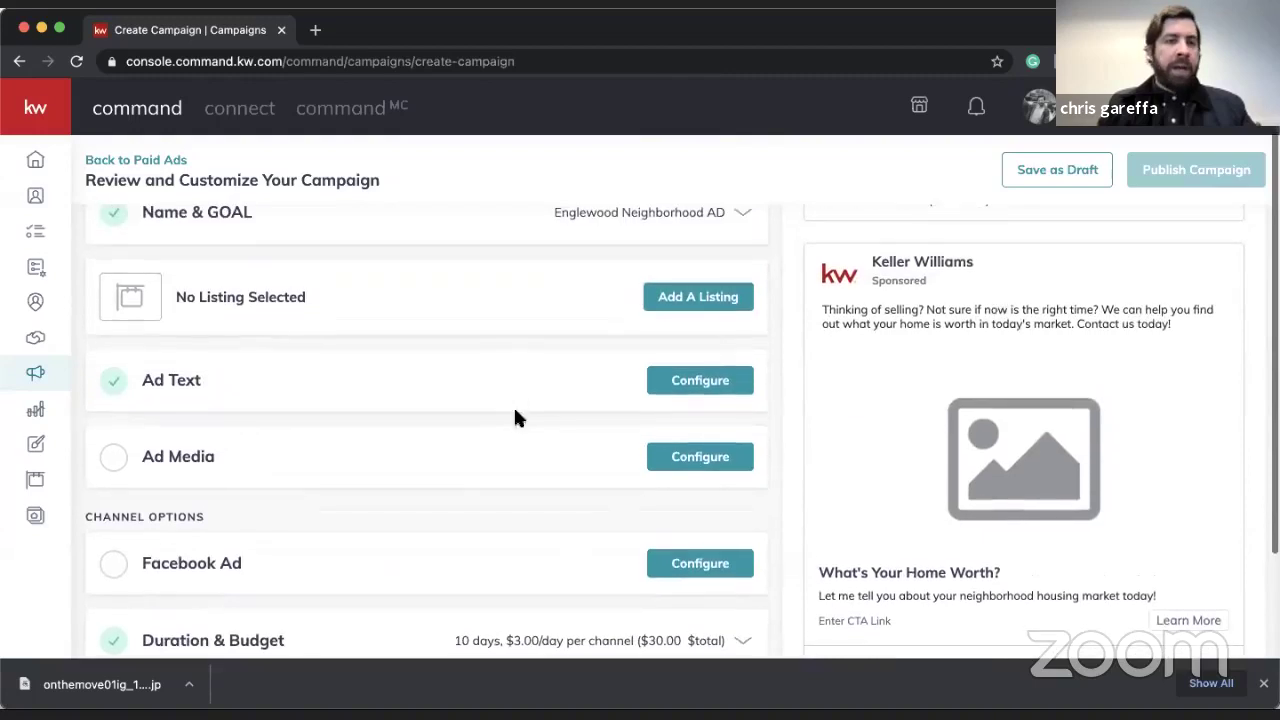
- Try adding the OnTheMove-01_IG design as ad media, then switch to uploading an image instead
left_click(693, 459)
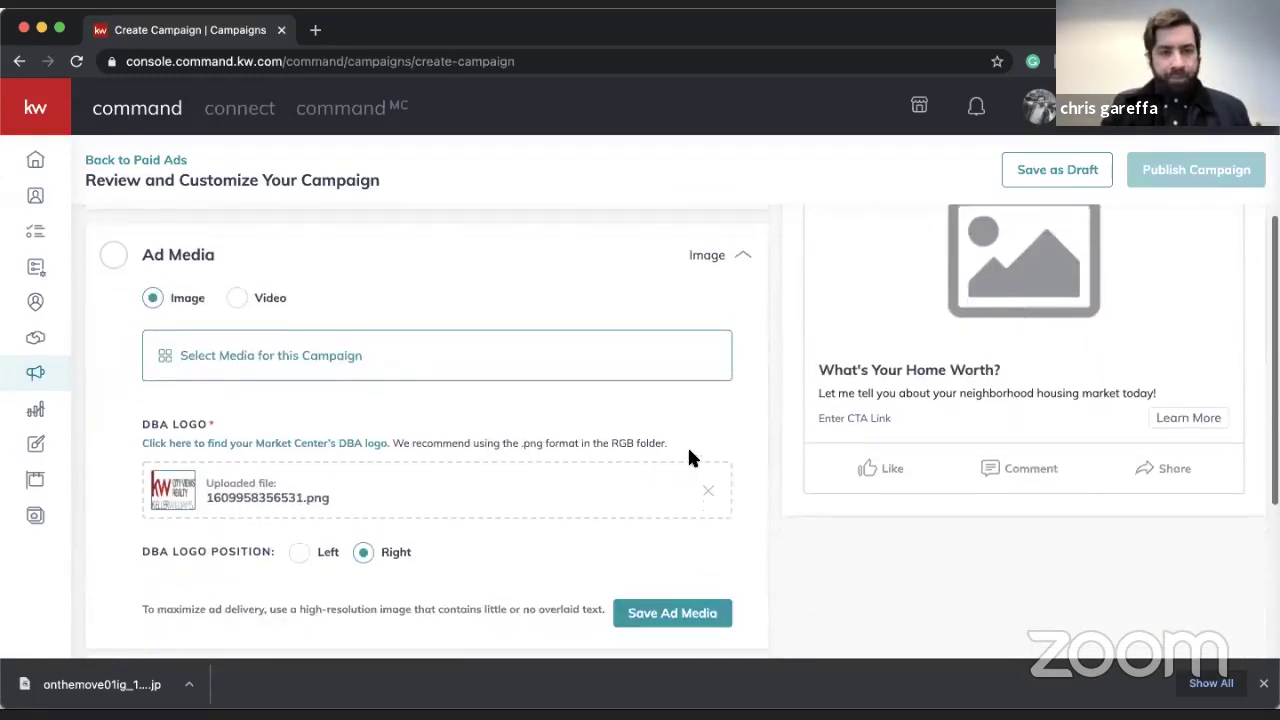
left_click(229, 363)
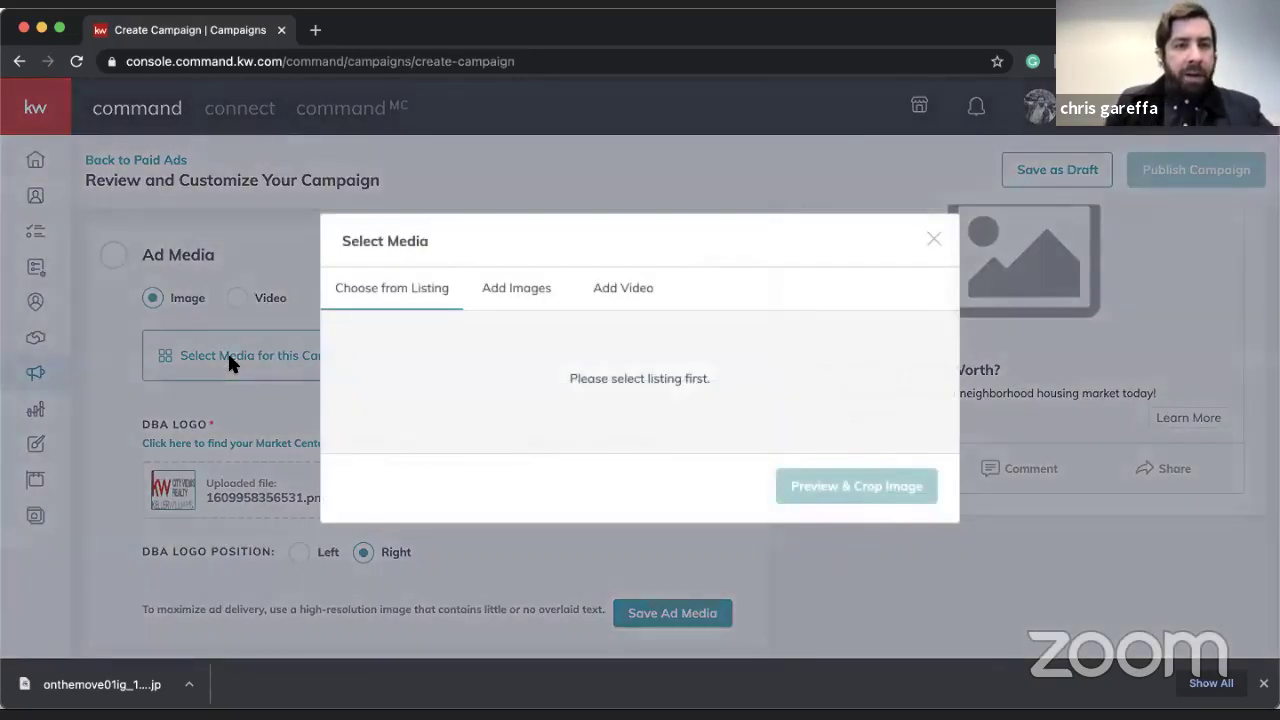
left_click(521, 290)
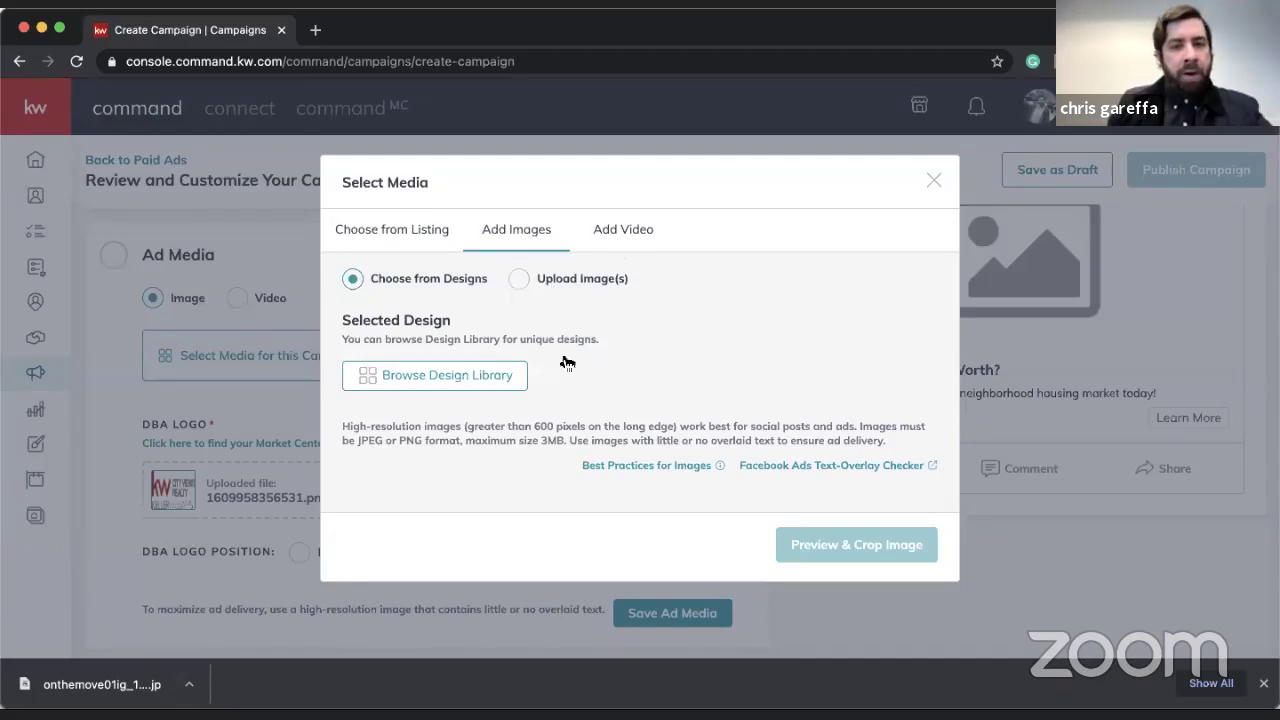
left_click(498, 380)
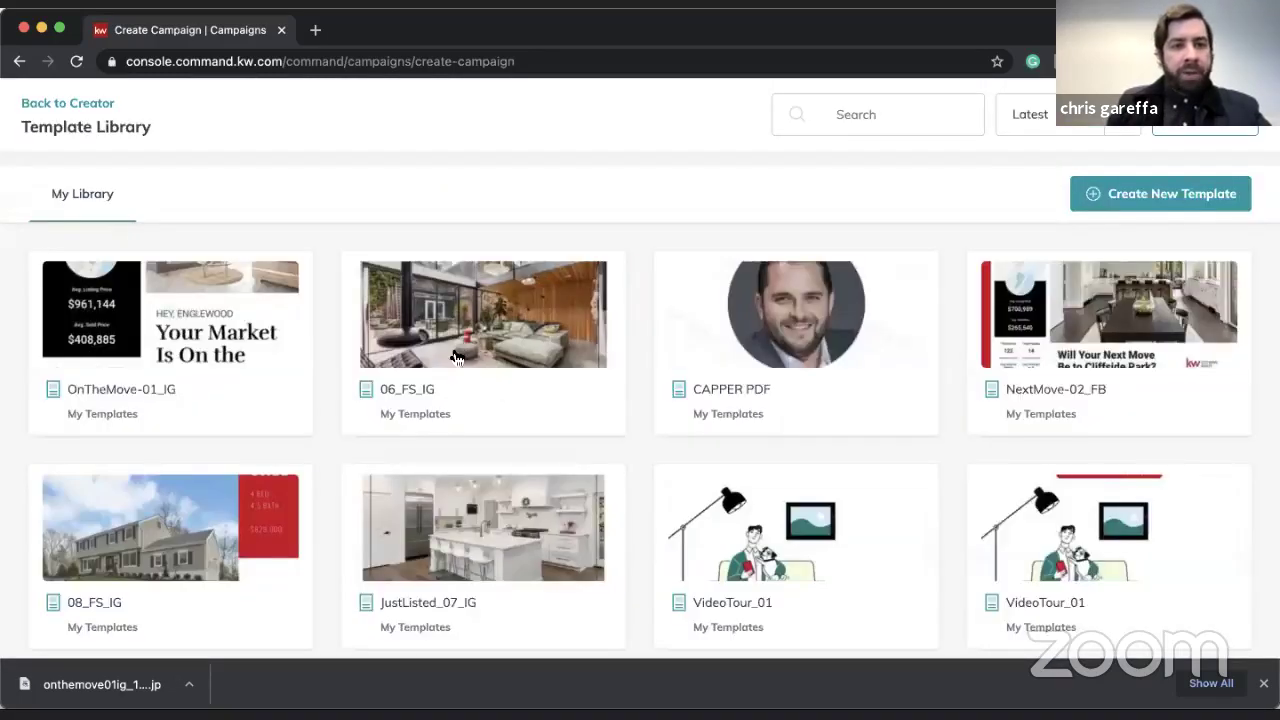
left_click(167, 298)
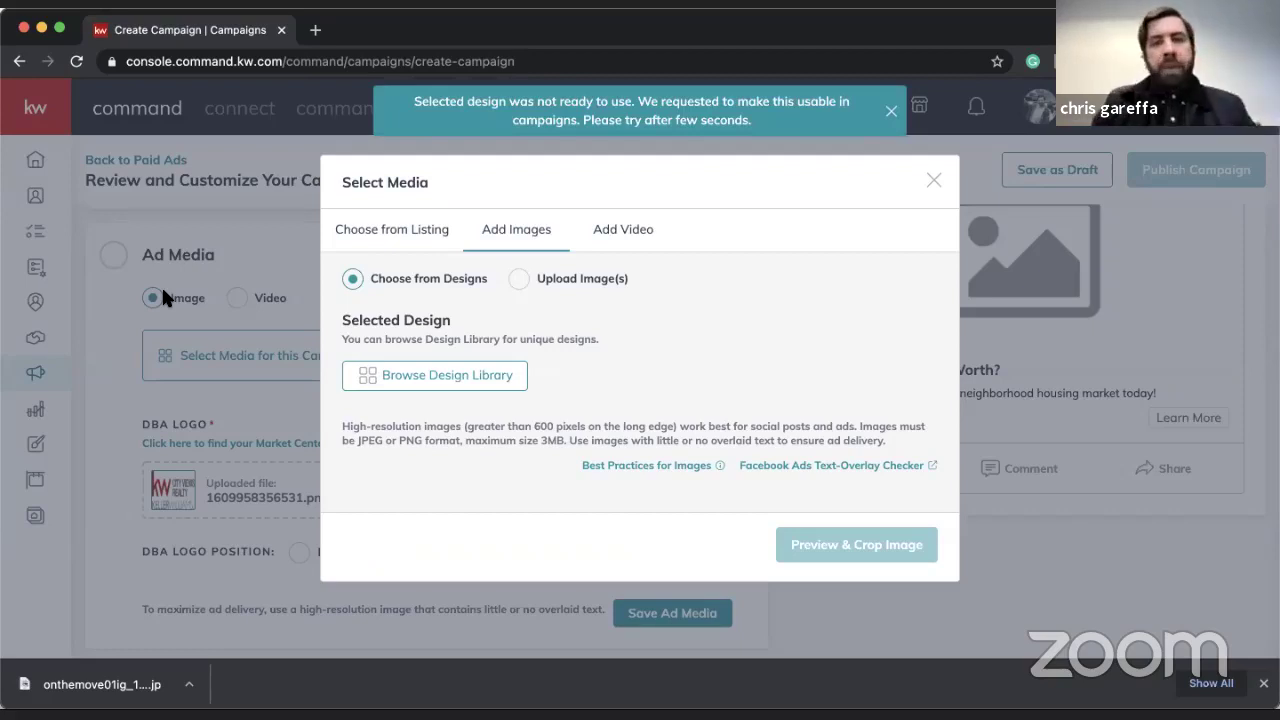
left_click(518, 279)
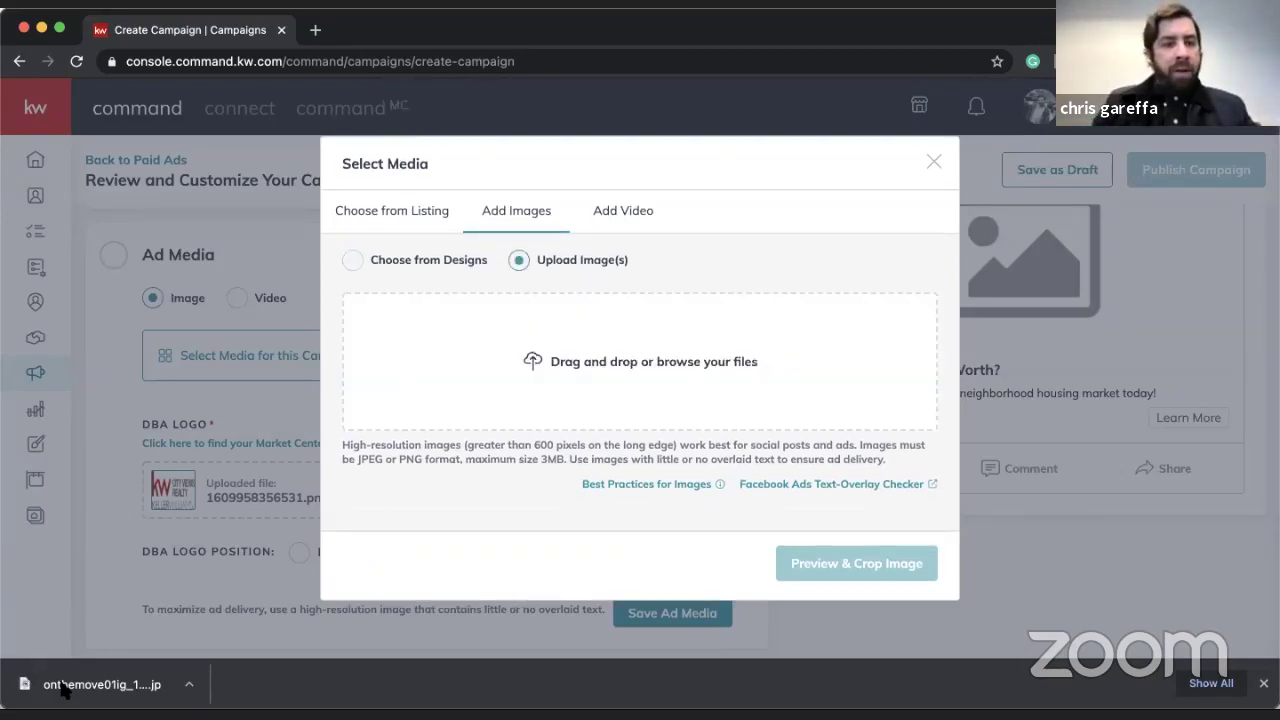
- Upload the downloaded market-update JPG, crop it to Square (1:1), and save it as ad media
left_click_drag(62, 688, 600, 358)
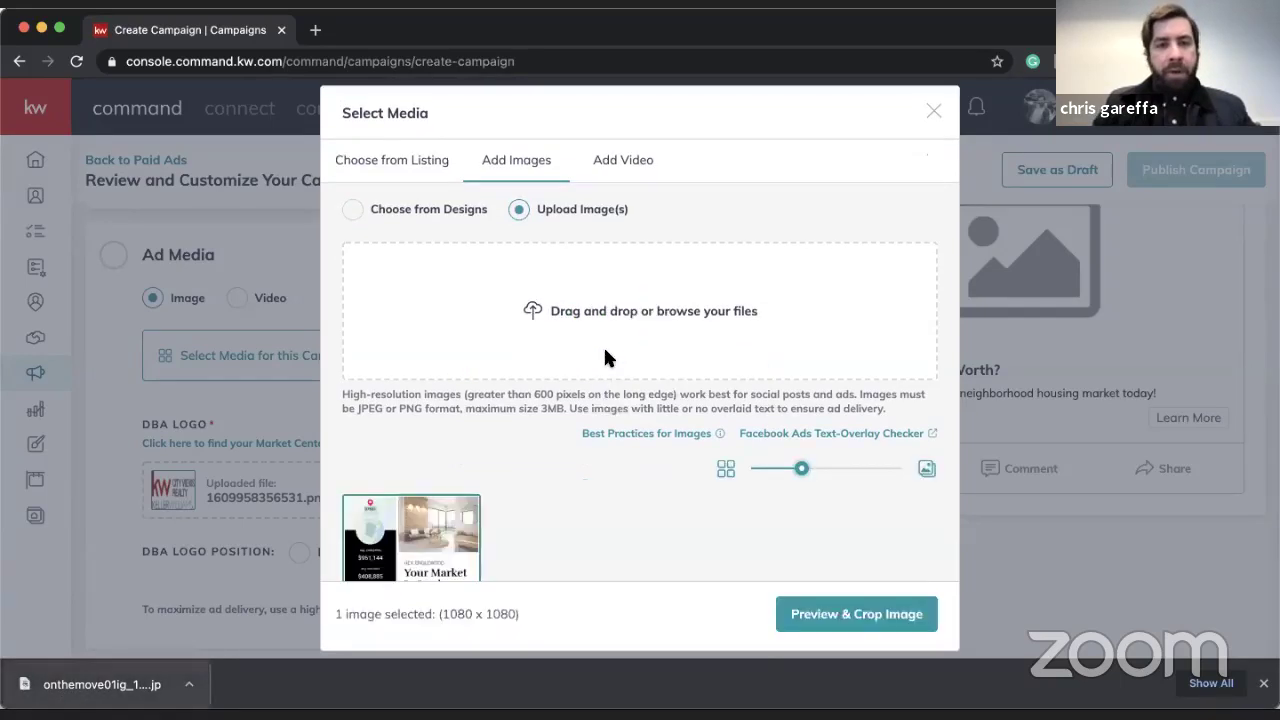
left_click(823, 612)
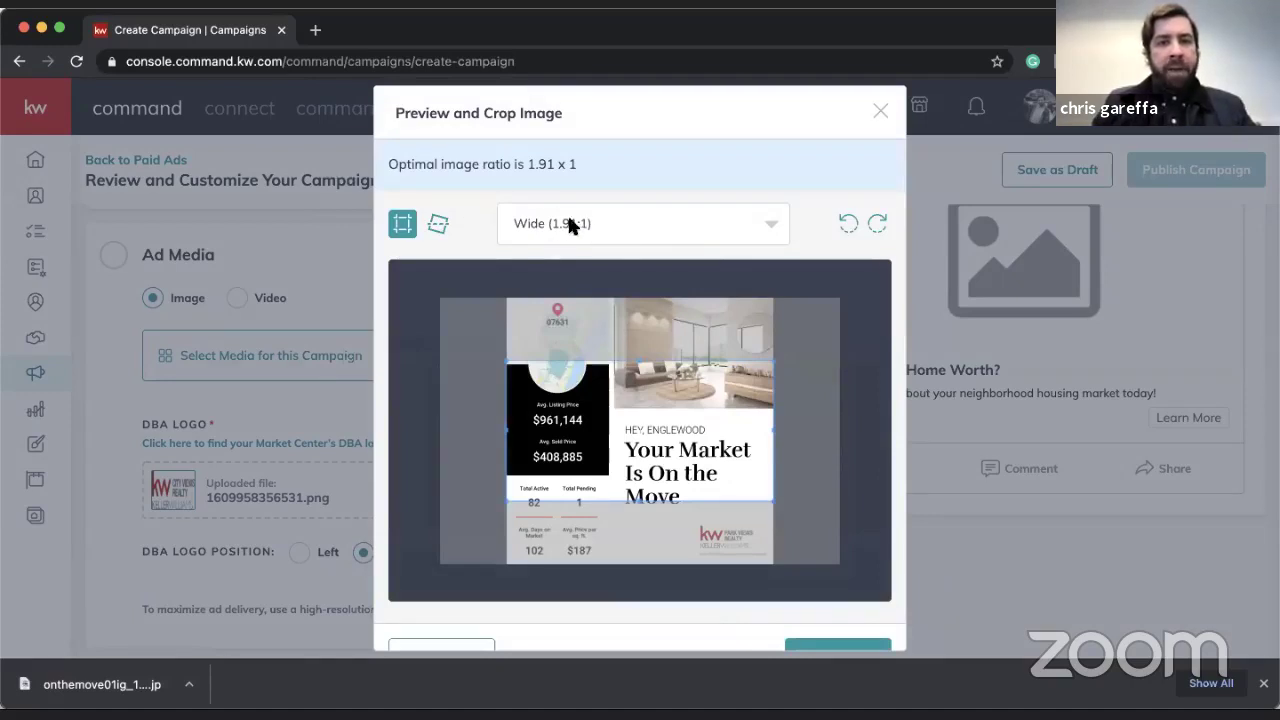
left_click(624, 224)
left_click(612, 309)
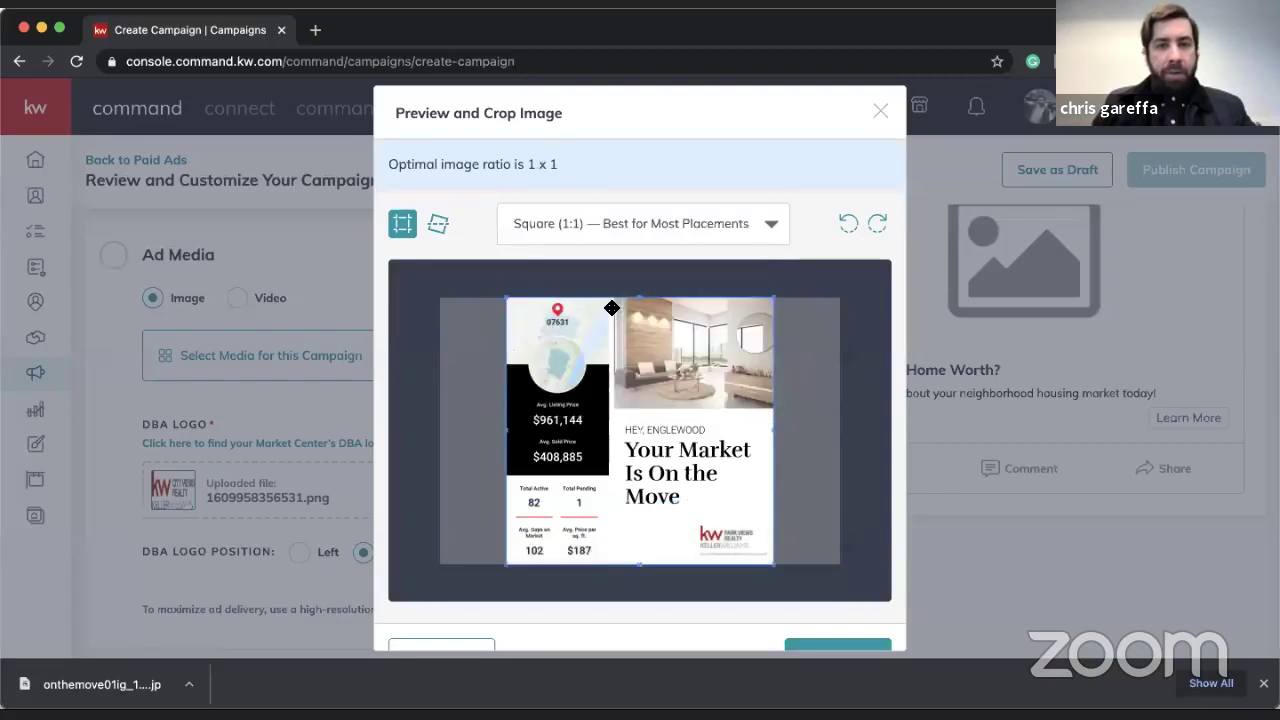
scroll(837, 440, "down", 1)
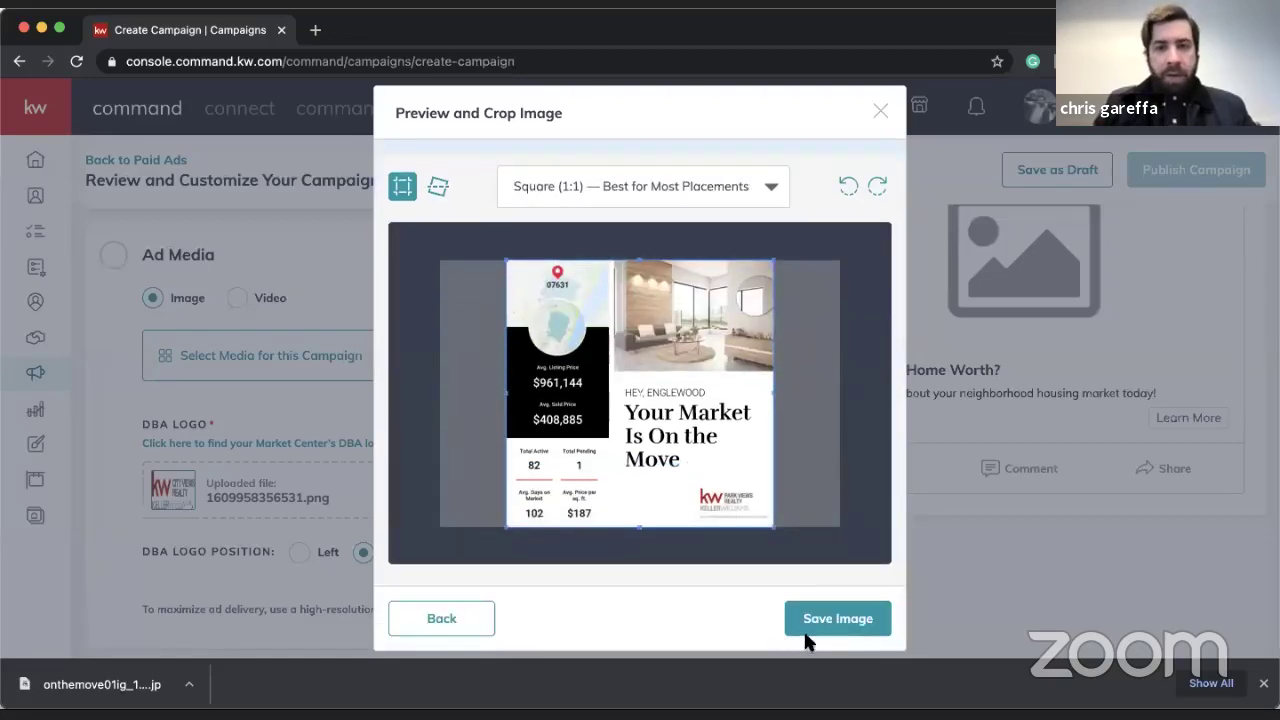
left_click(806, 632)
scroll(650, 413, "up", 2)
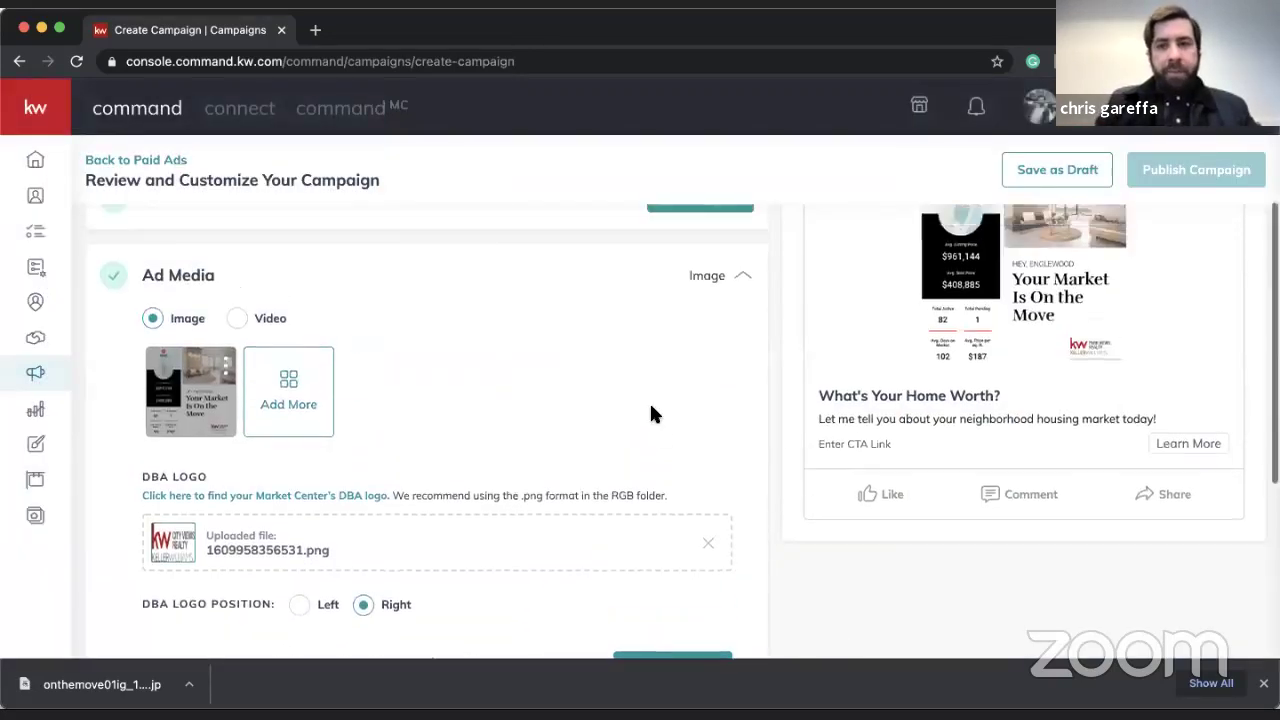
scroll(650, 413, "down", 4)
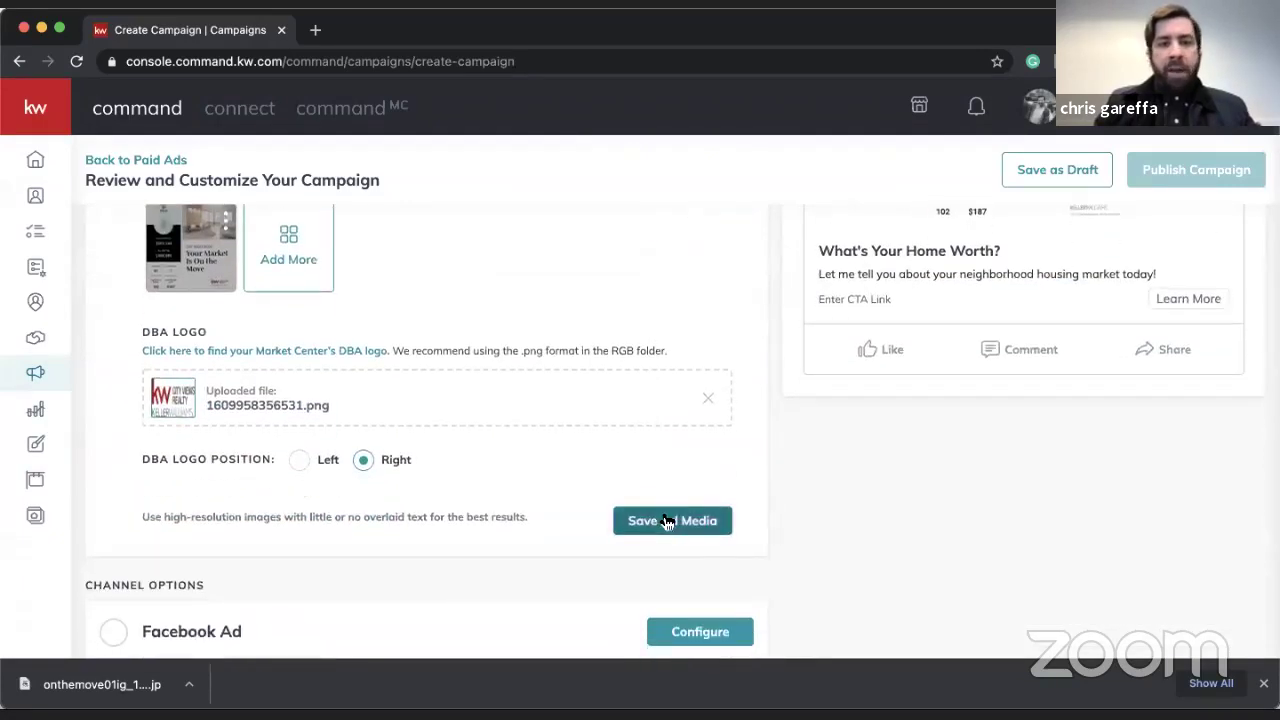
left_click(665, 521)
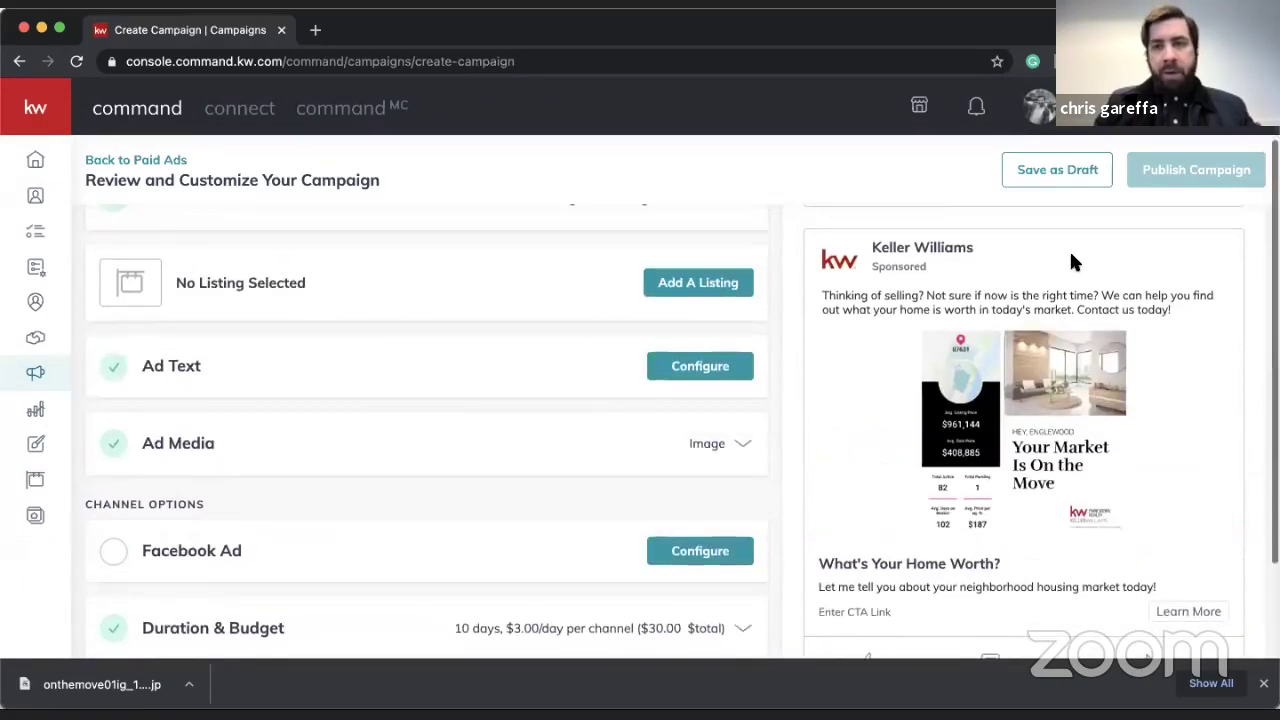
- Switch the ad preview to the Facebook Preview (mobile) layout
scroll(1070, 262, "up", 1)
left_click(1035, 266)
left_click(900, 352)
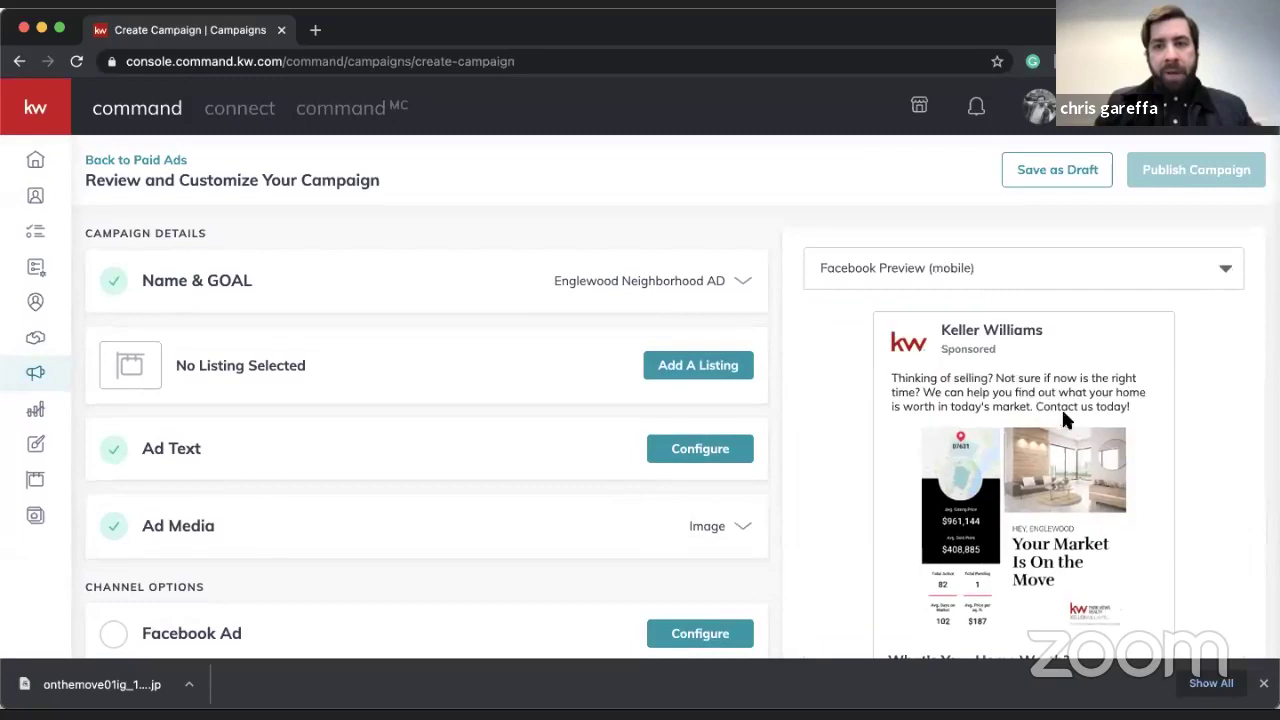
- Open the Facebook Ad settings for configuration
scroll(1003, 370, "down", 2)
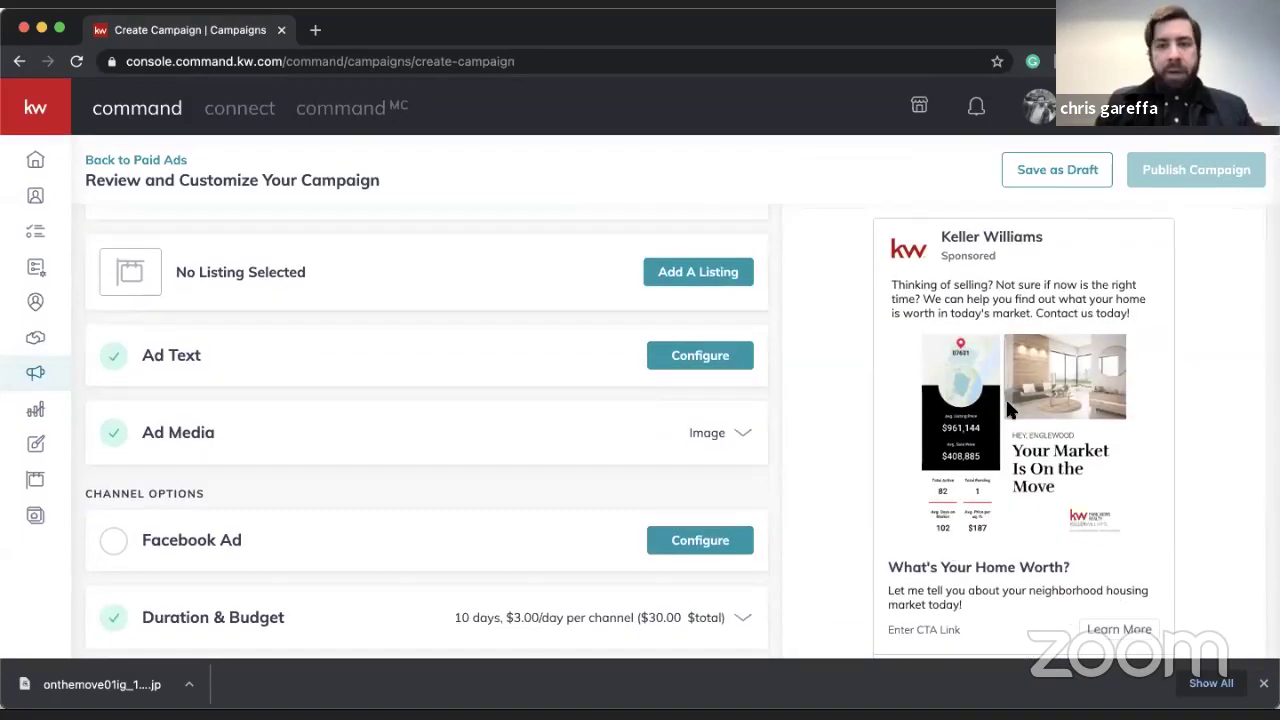
scroll(1005, 408, "down", 1)
scroll(590, 398, "down", 1)
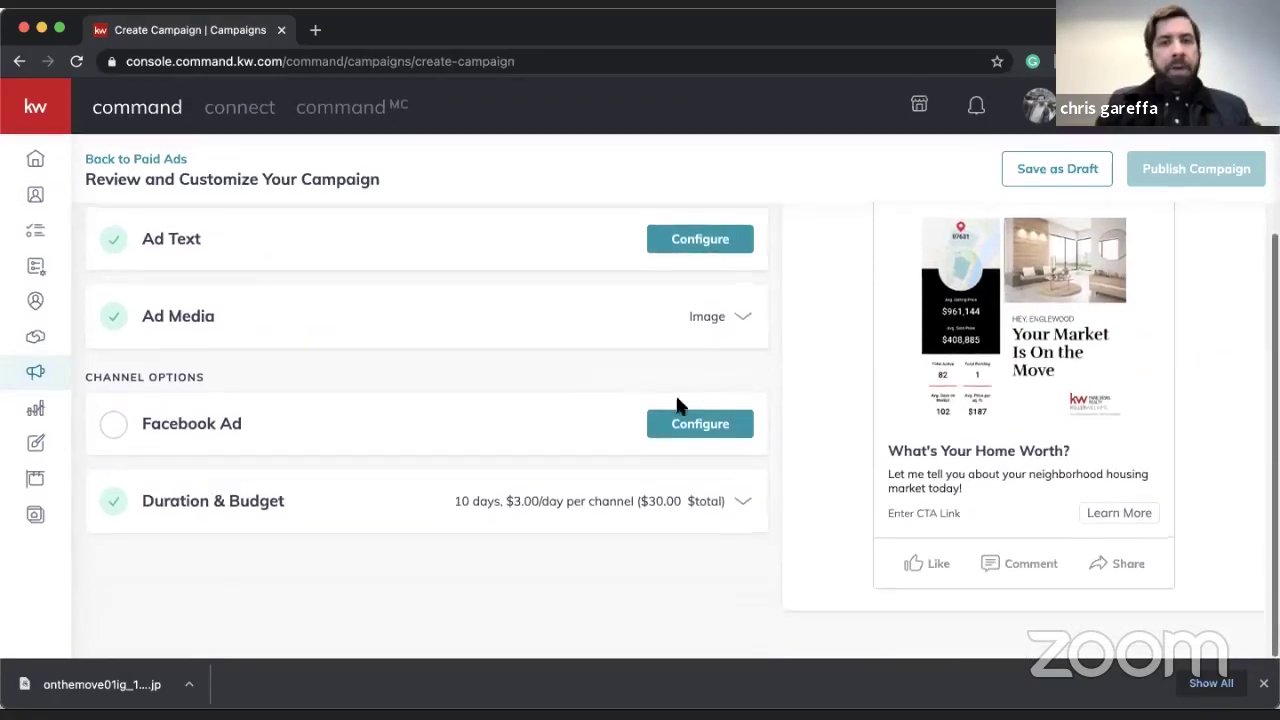
left_click(693, 423)
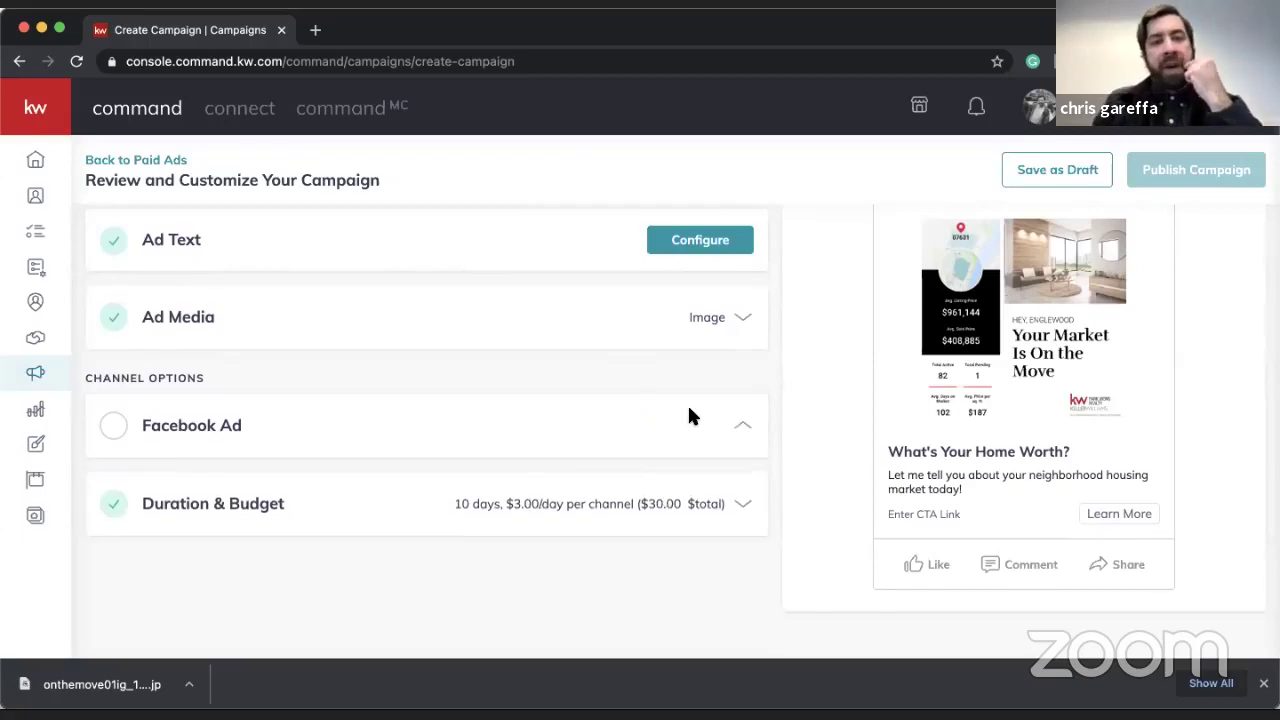
scroll(687, 403, "down", 3)
- Run the Facebook ad on the Keller Williams City Views page
left_click(585, 333)
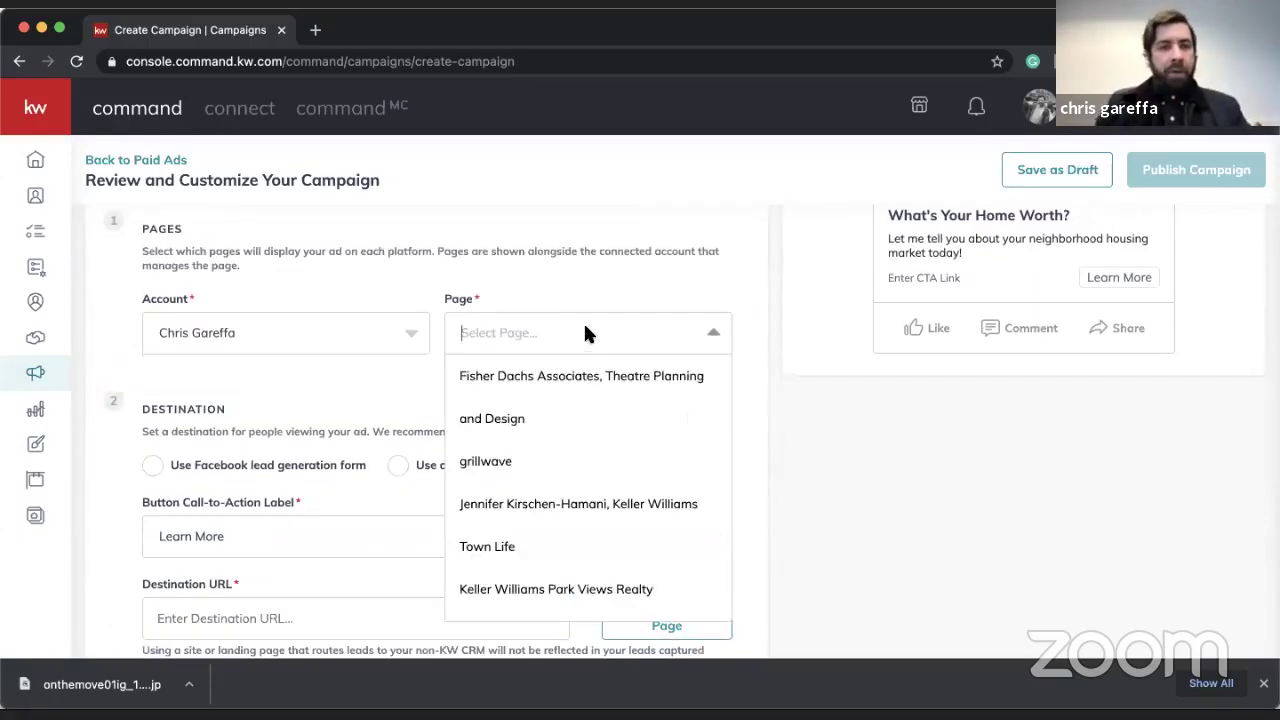
scroll(517, 503, "down", 2)
left_click(522, 522)
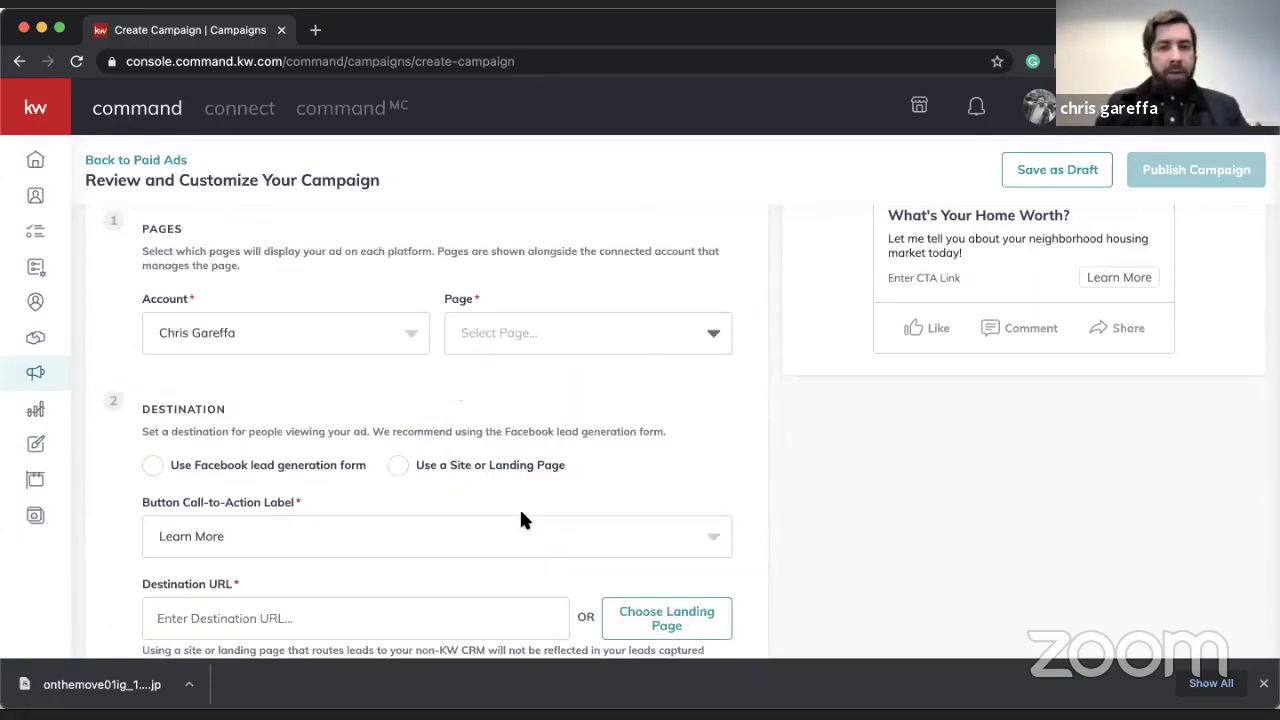
scroll(520, 519, "down", 2)
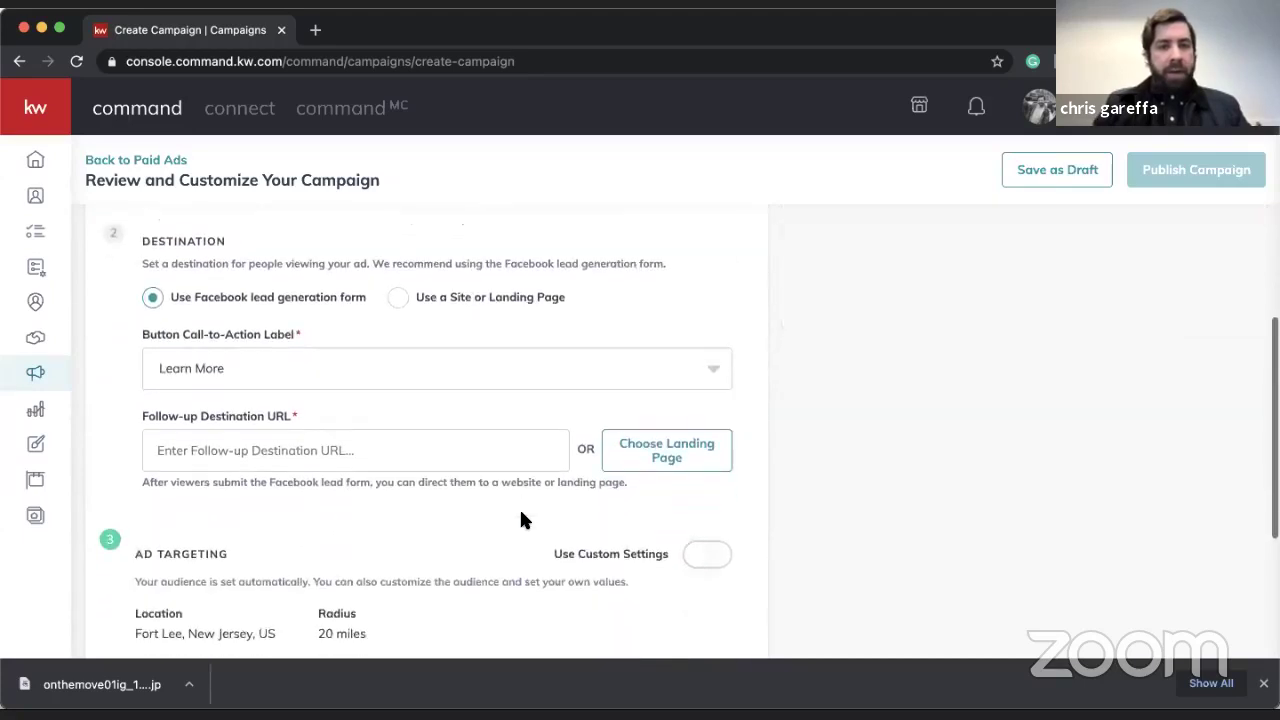
- Keep the lead generation form and use Download My App as the follow-up landing page
left_click(689, 455)
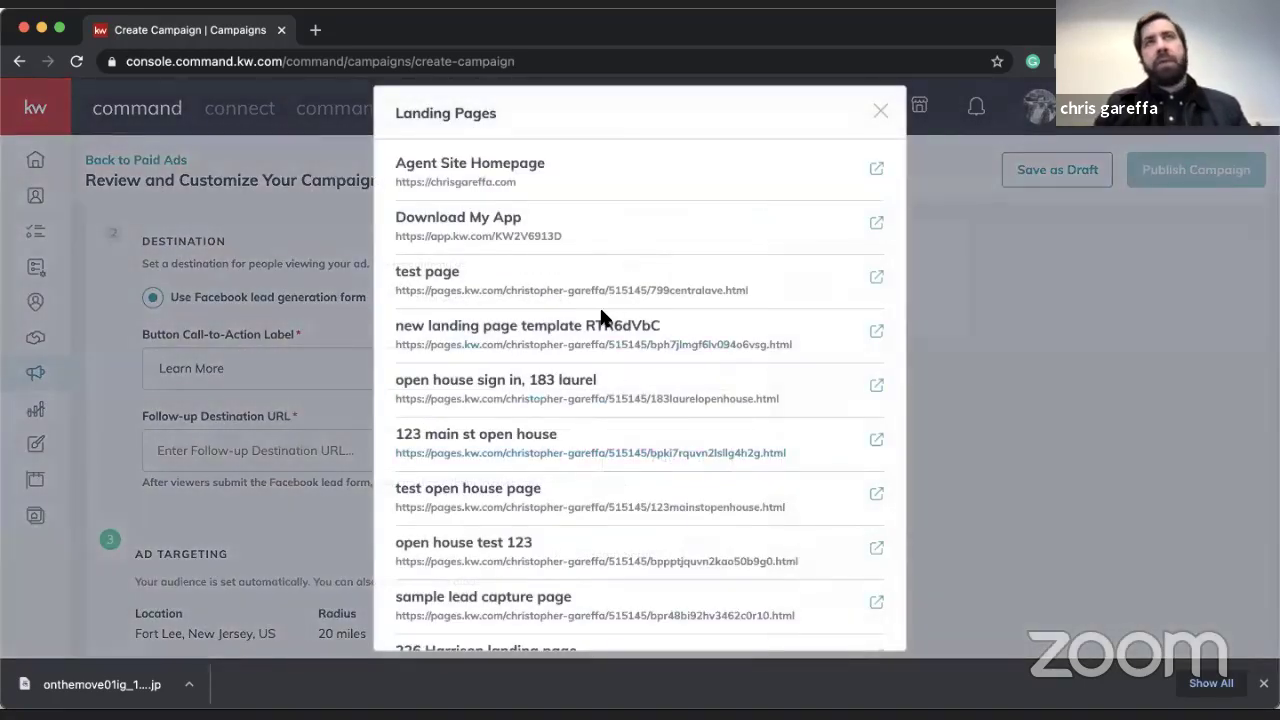
left_click(497, 228)
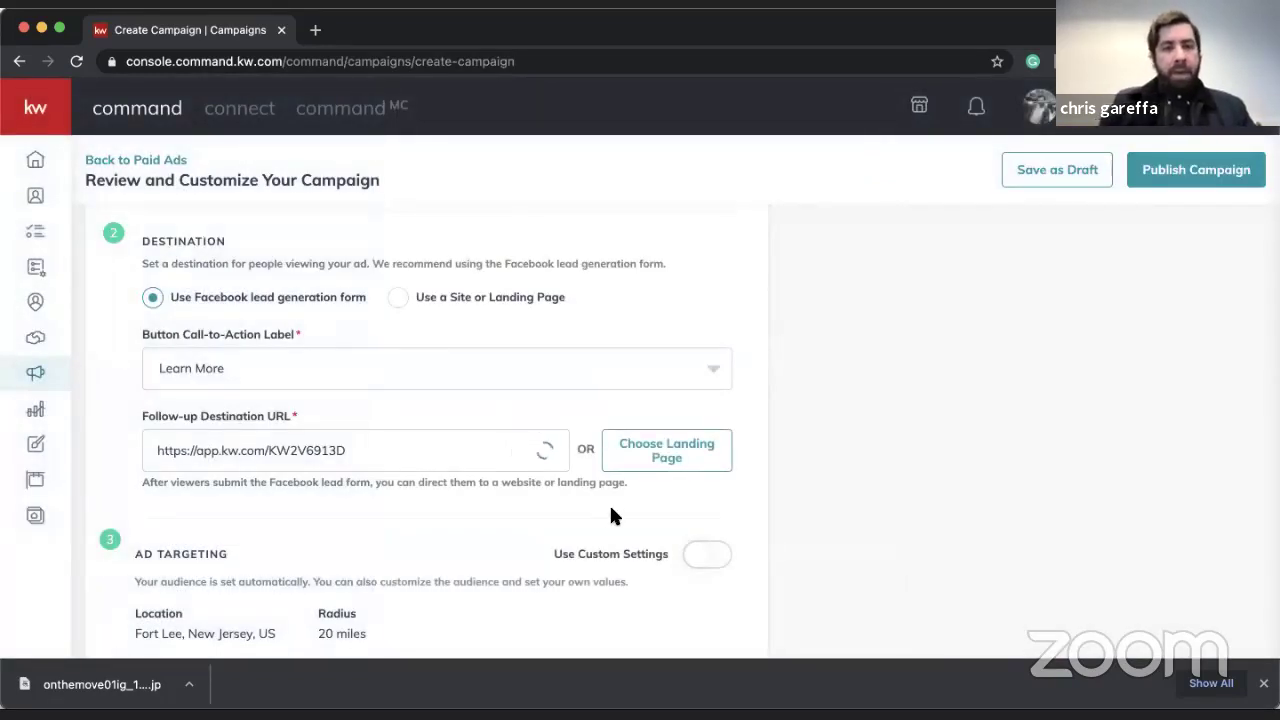
scroll(614, 515, "down", 1)
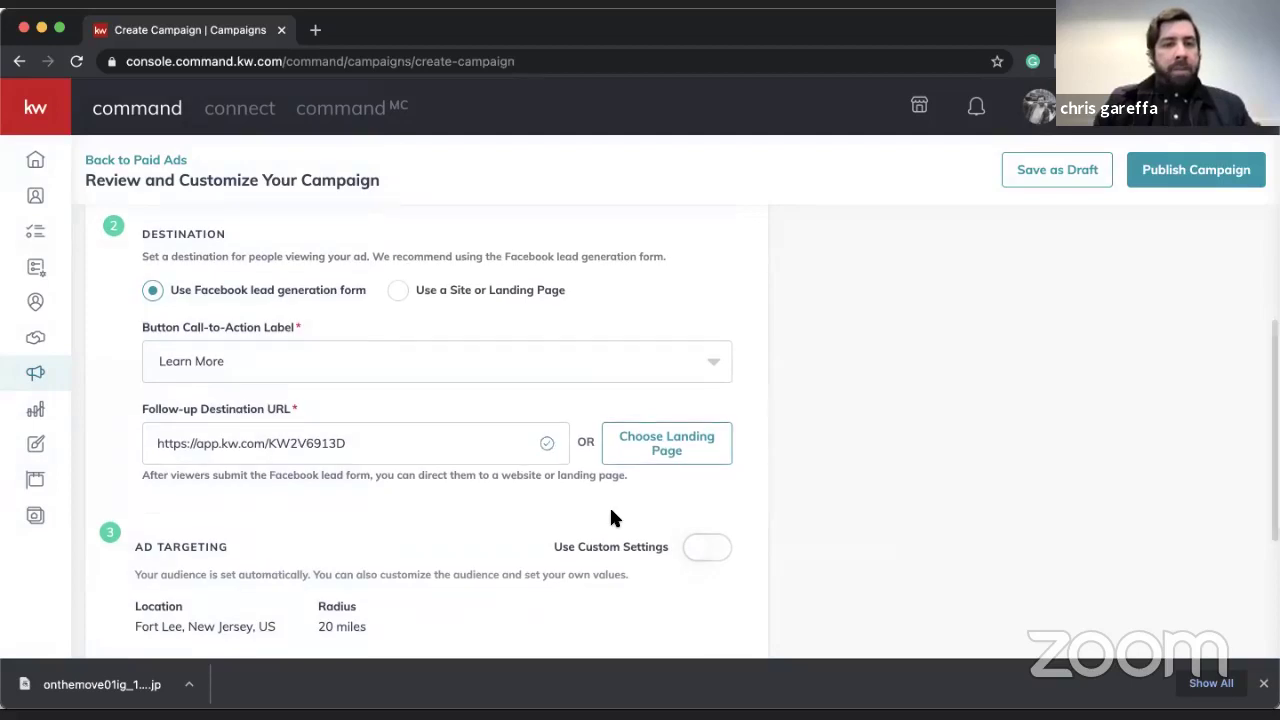
scroll(612, 511, "down", 2)
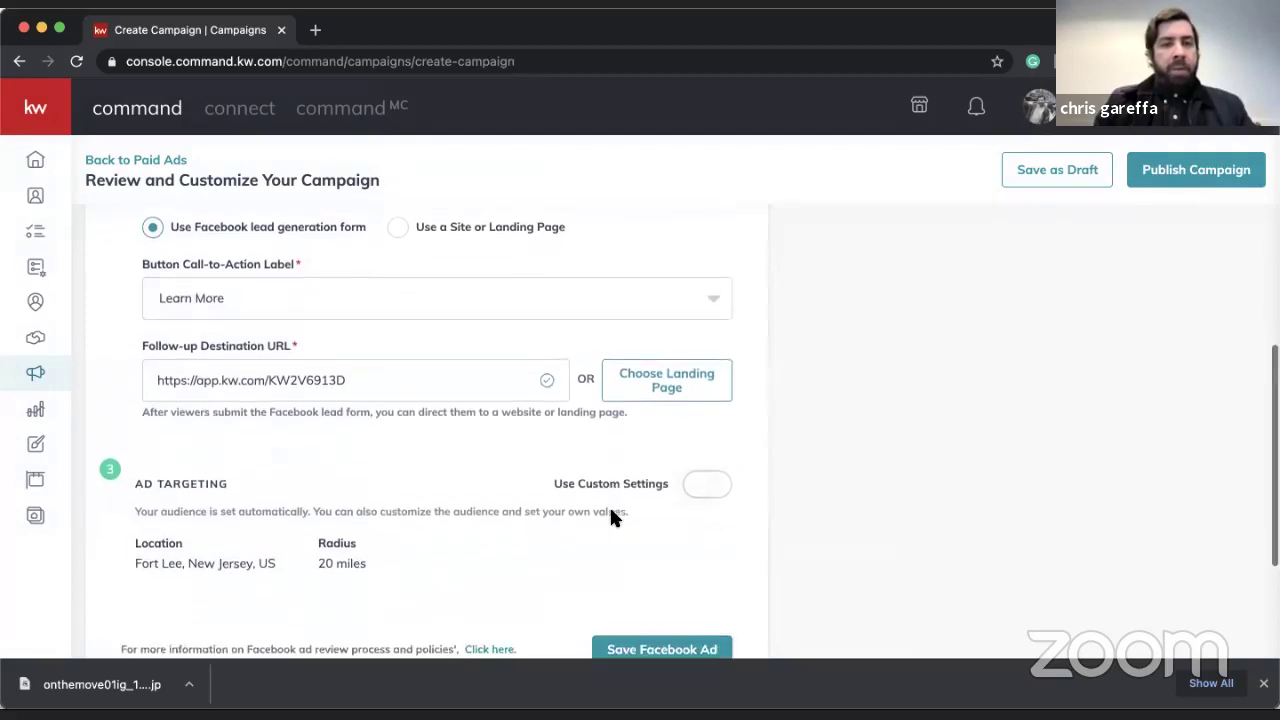
- Enable Use Custom Settings and target Englewood, New Jersey within a 20-mile radius
left_click(705, 483)
scroll(652, 500, "down", 3)
left_click(683, 524)
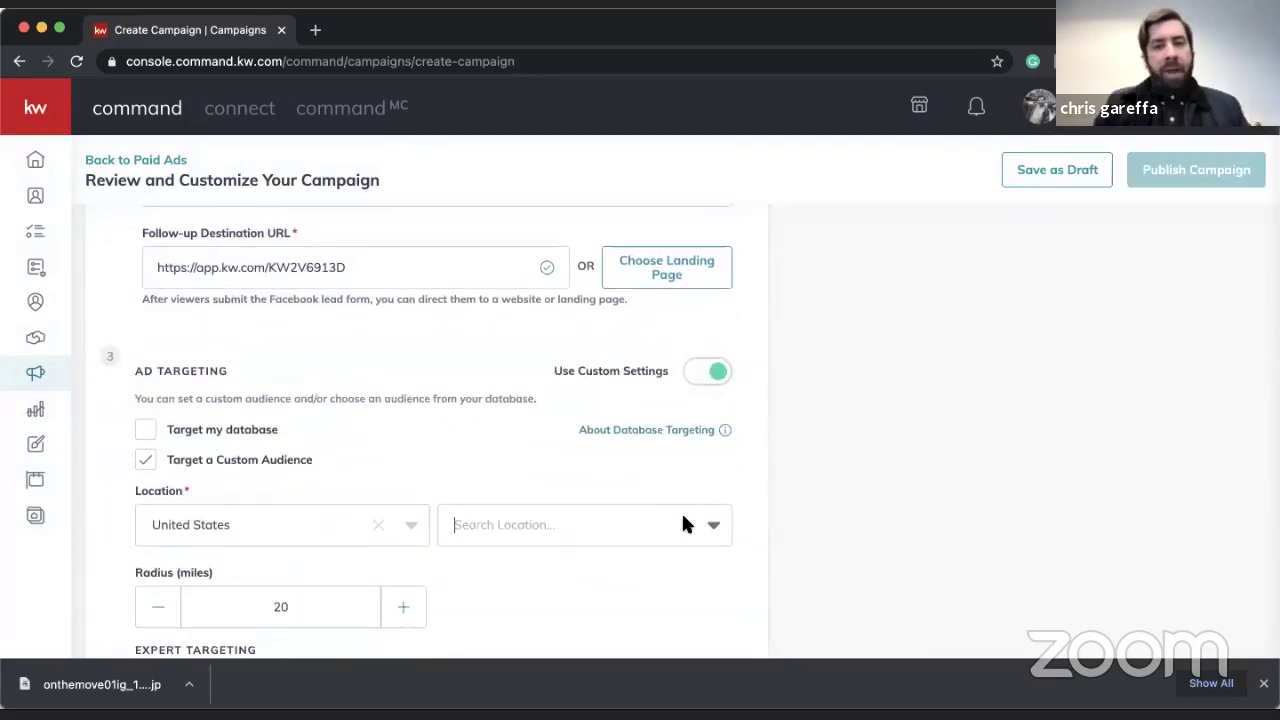
type("engl")
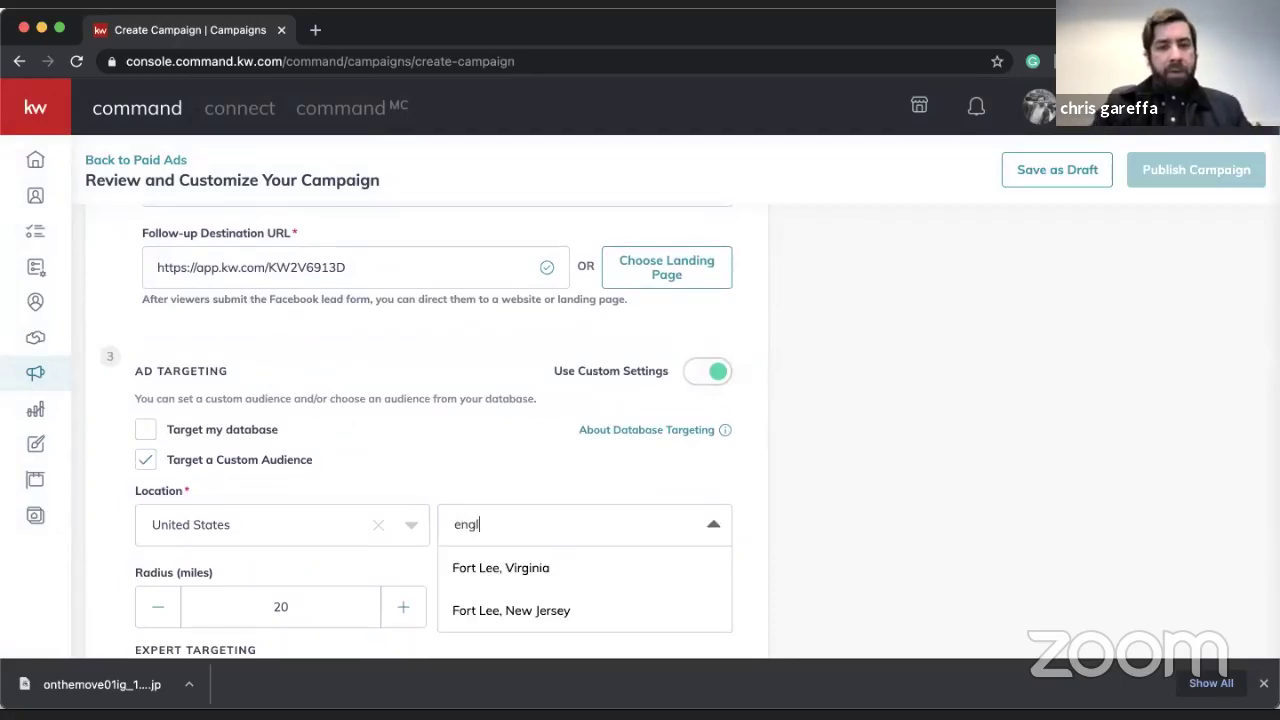
type("ewood")
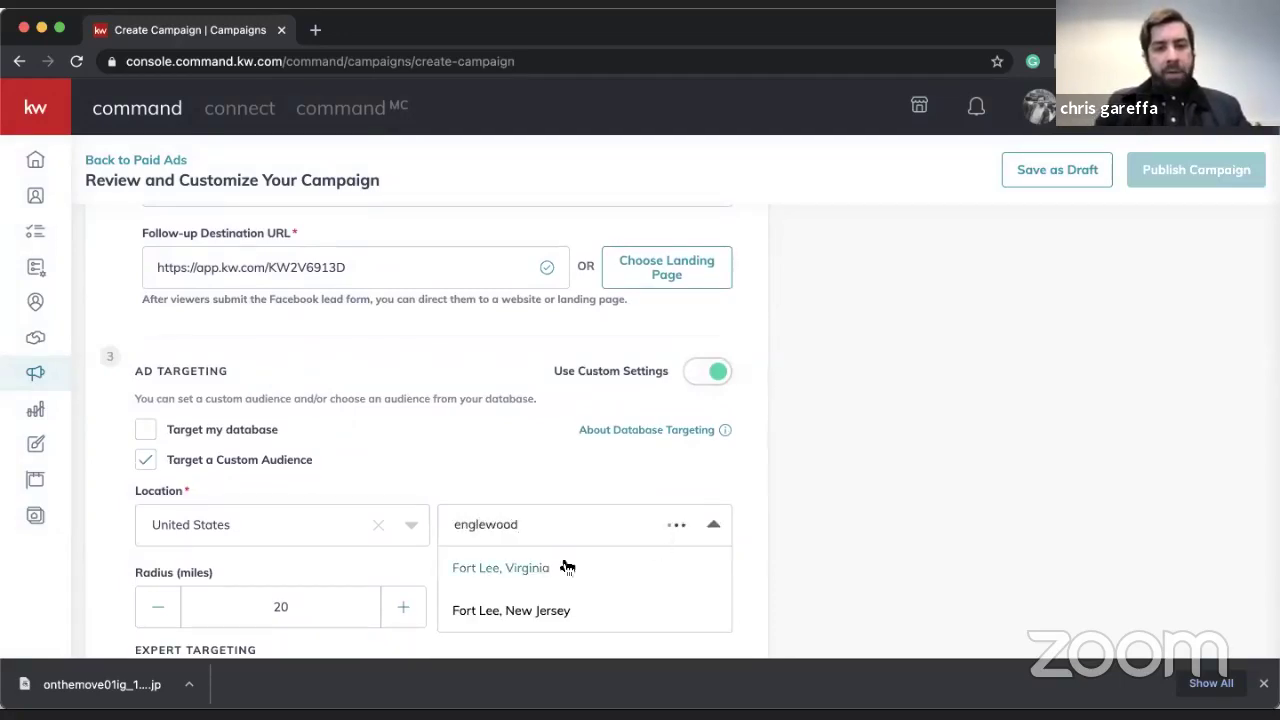
left_click(537, 568)
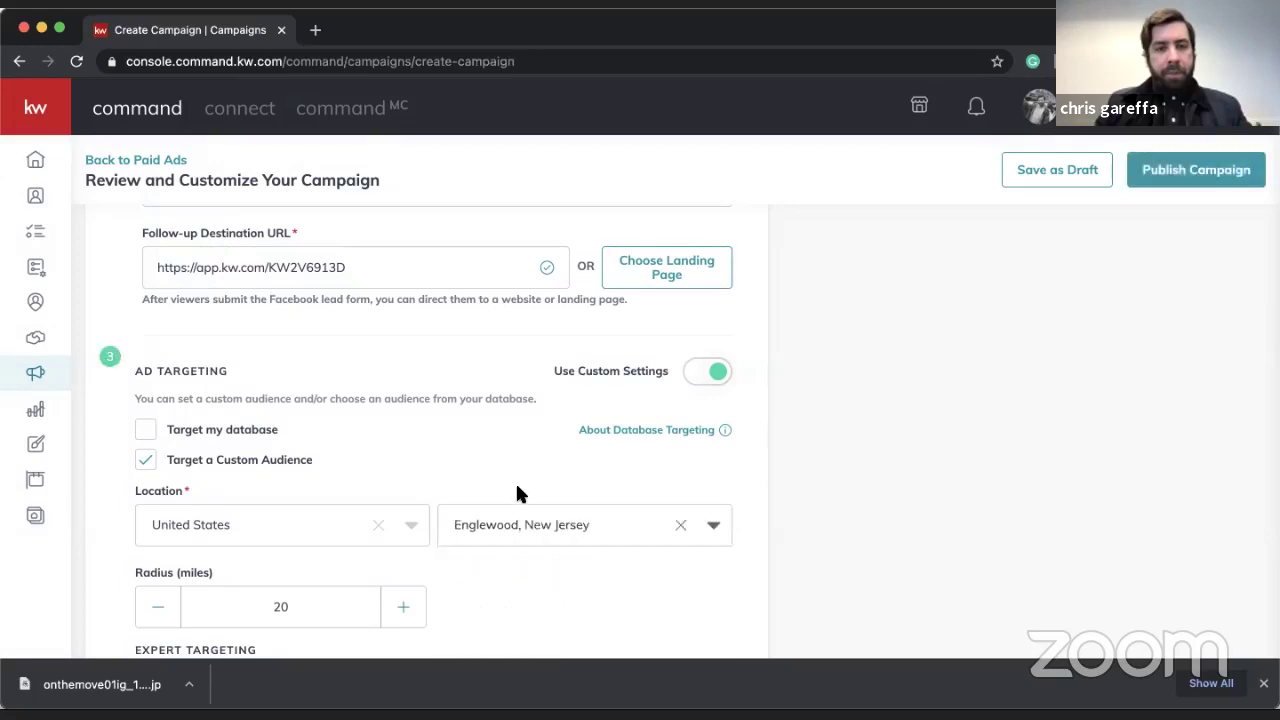
scroll(514, 476, "down", 3)
- Add Zillow and realtor.com as Expert Targeting interests
scroll(514, 485, "down", 2)
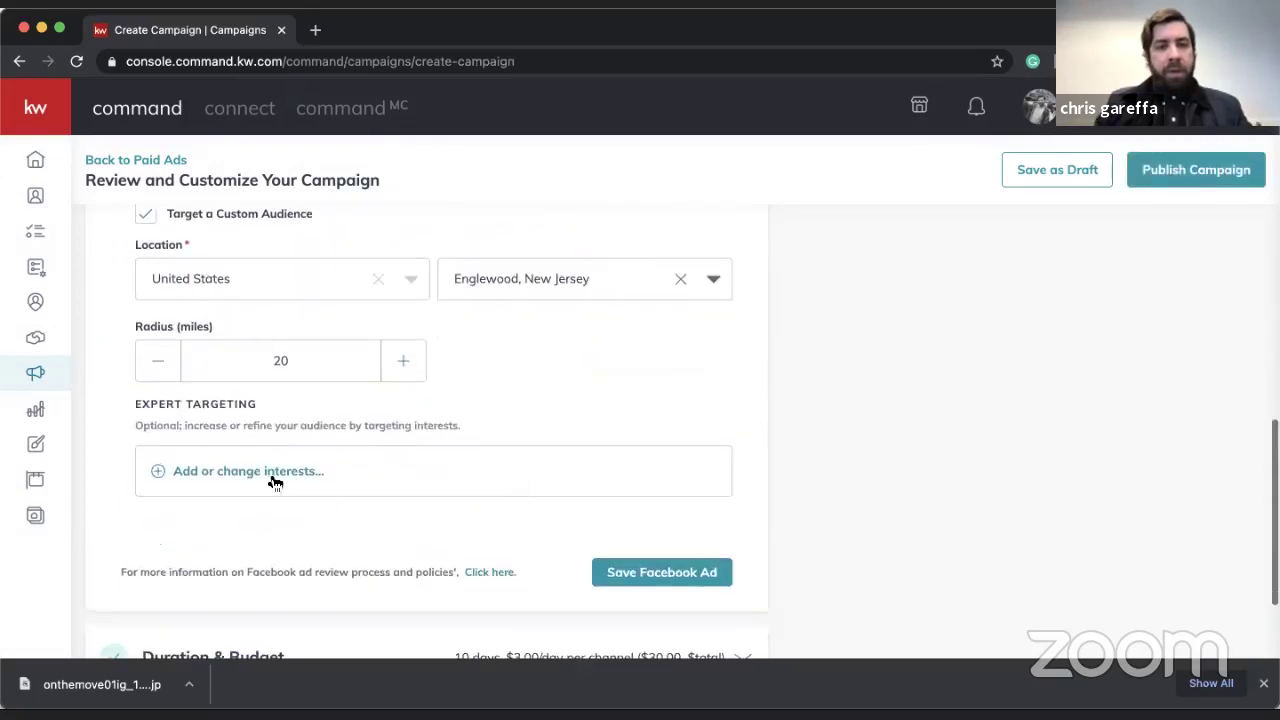
left_click(274, 472)
left_click(483, 183)
type("zillow")
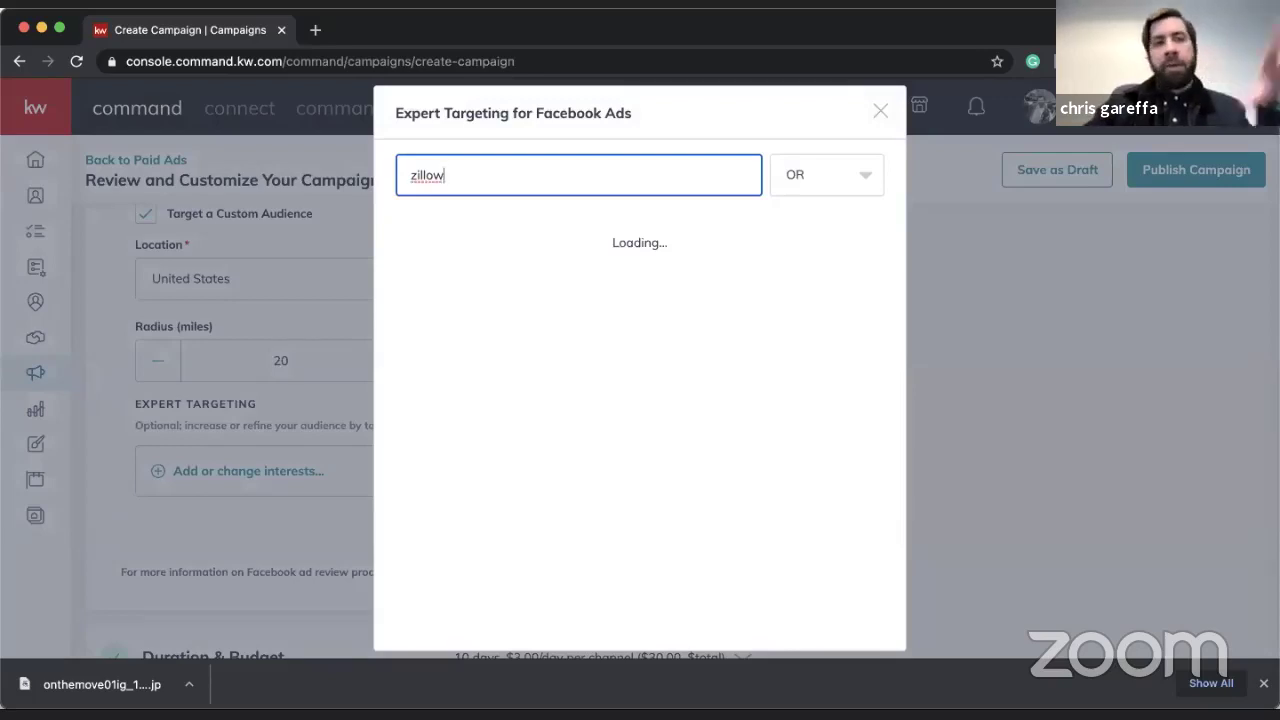
left_click(404, 240)
double_click(458, 175)
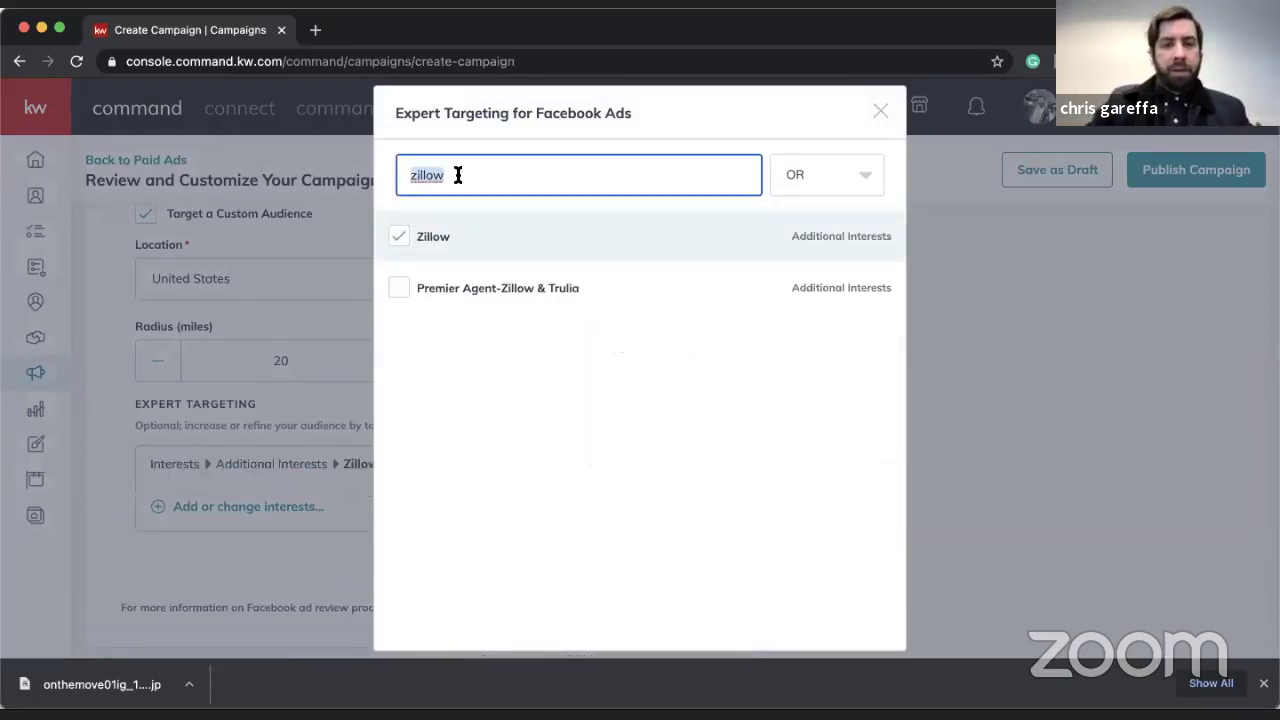
type("re")
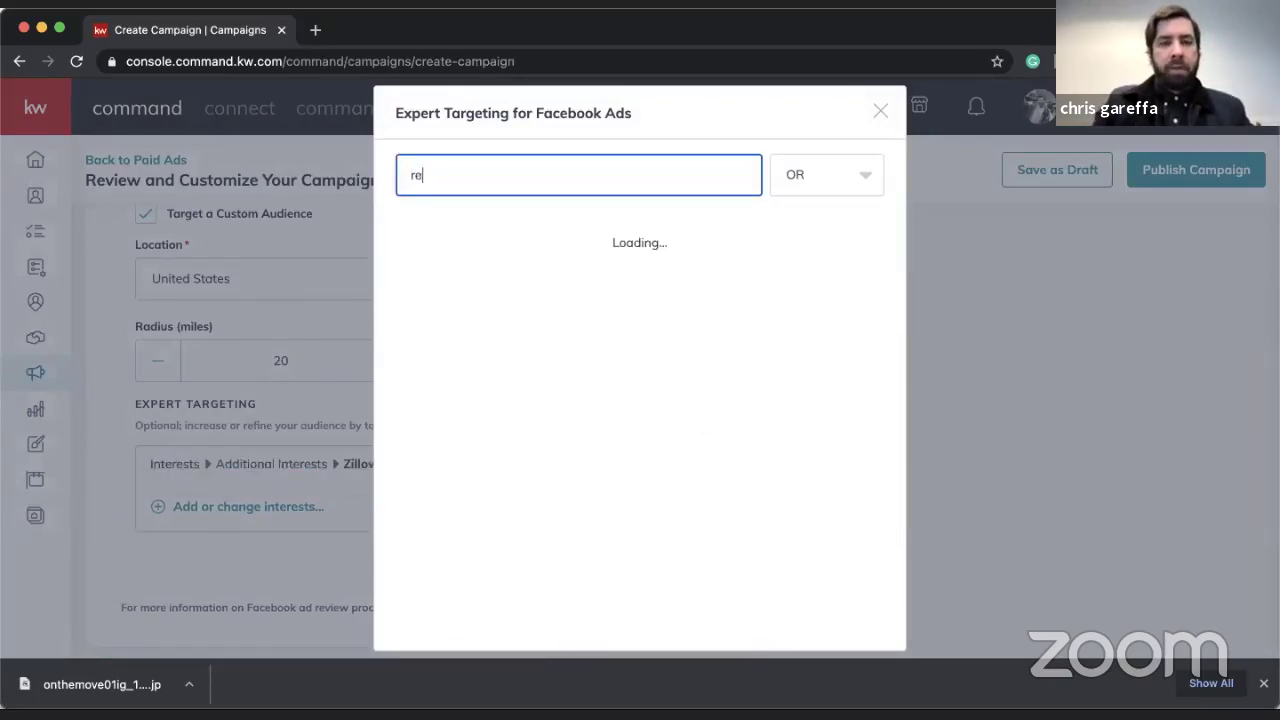
type("altor")
left_click(405, 237)
- Add Creative real estate investing as a third interest and save the selection
double_click(461, 188)
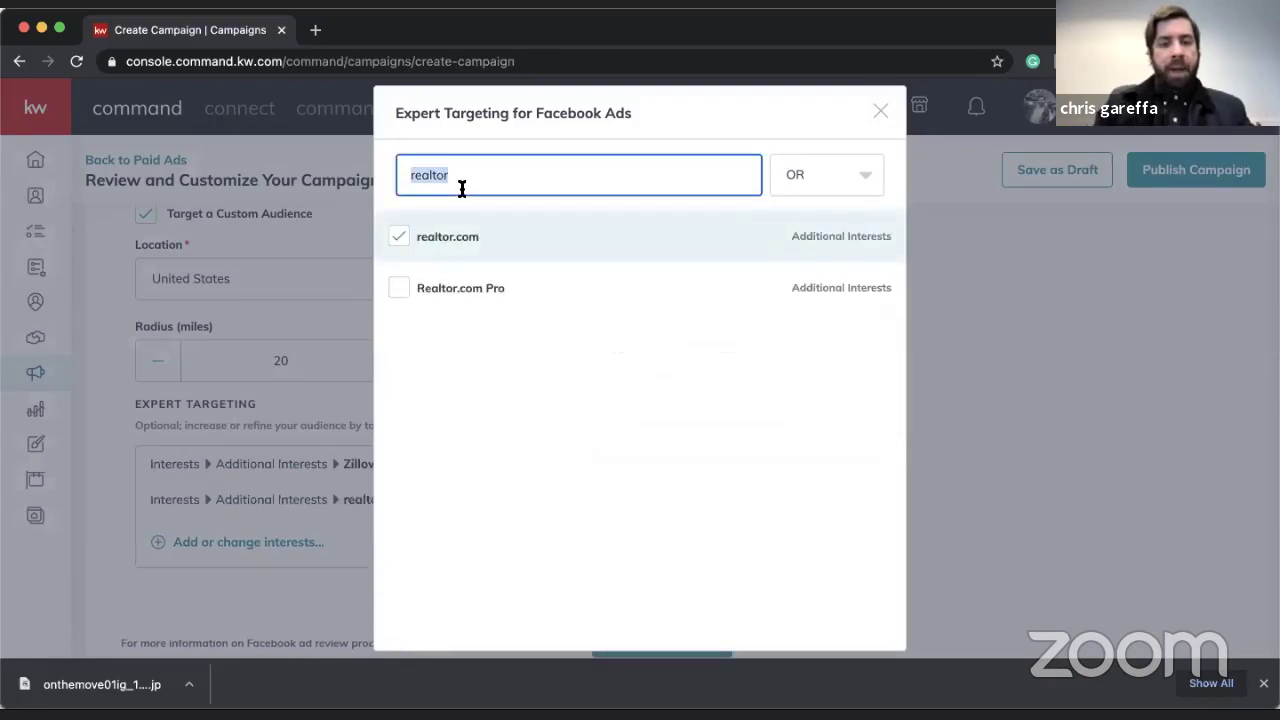
type("c")
key("BackSpace")
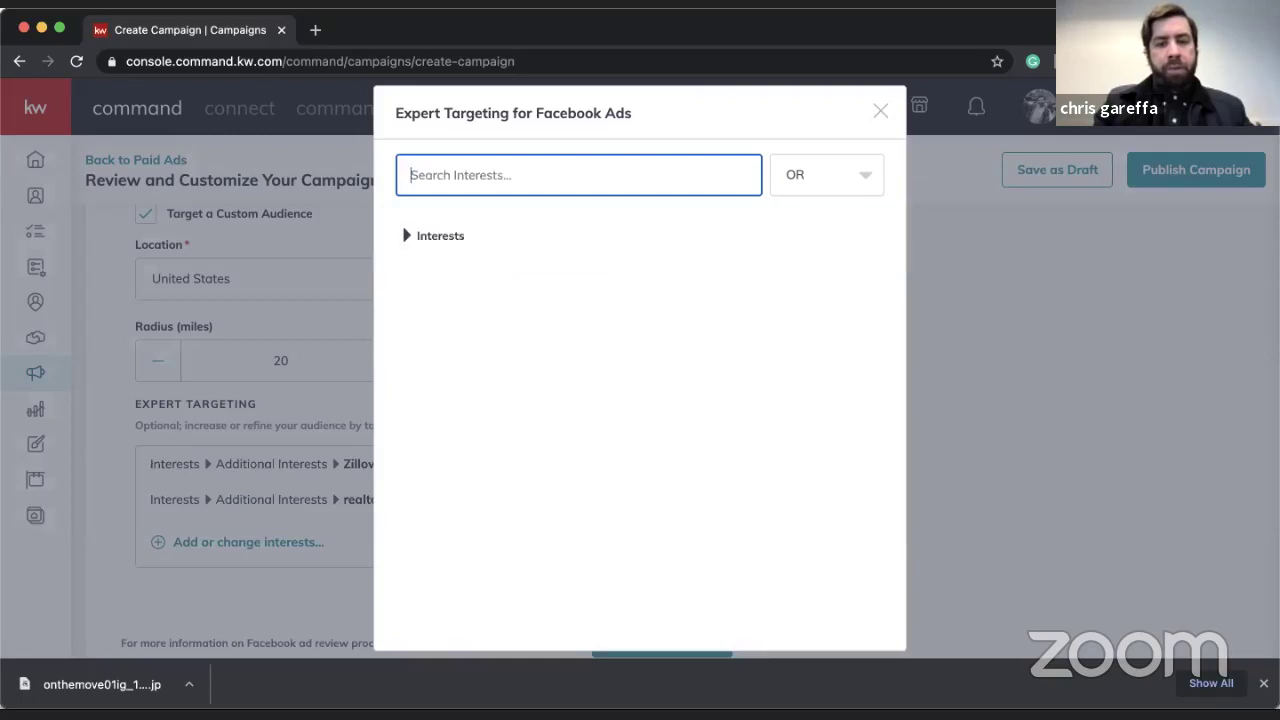
type("inves")
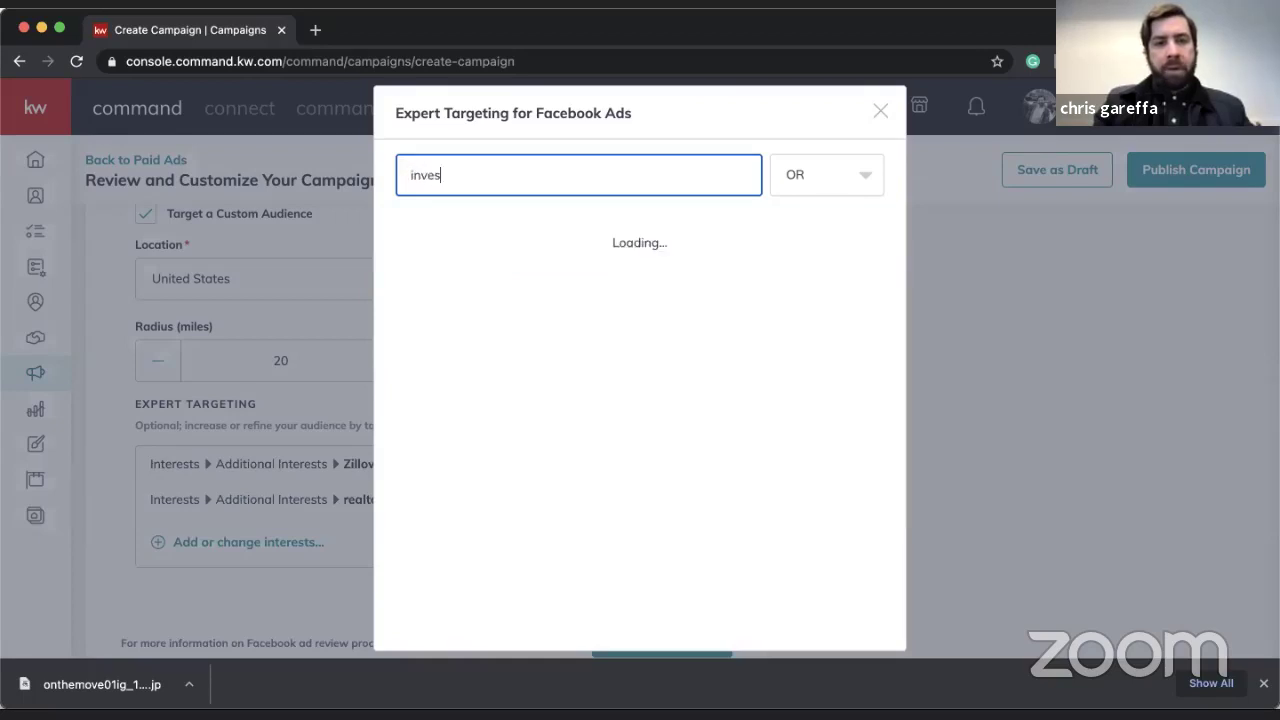
type("ting")
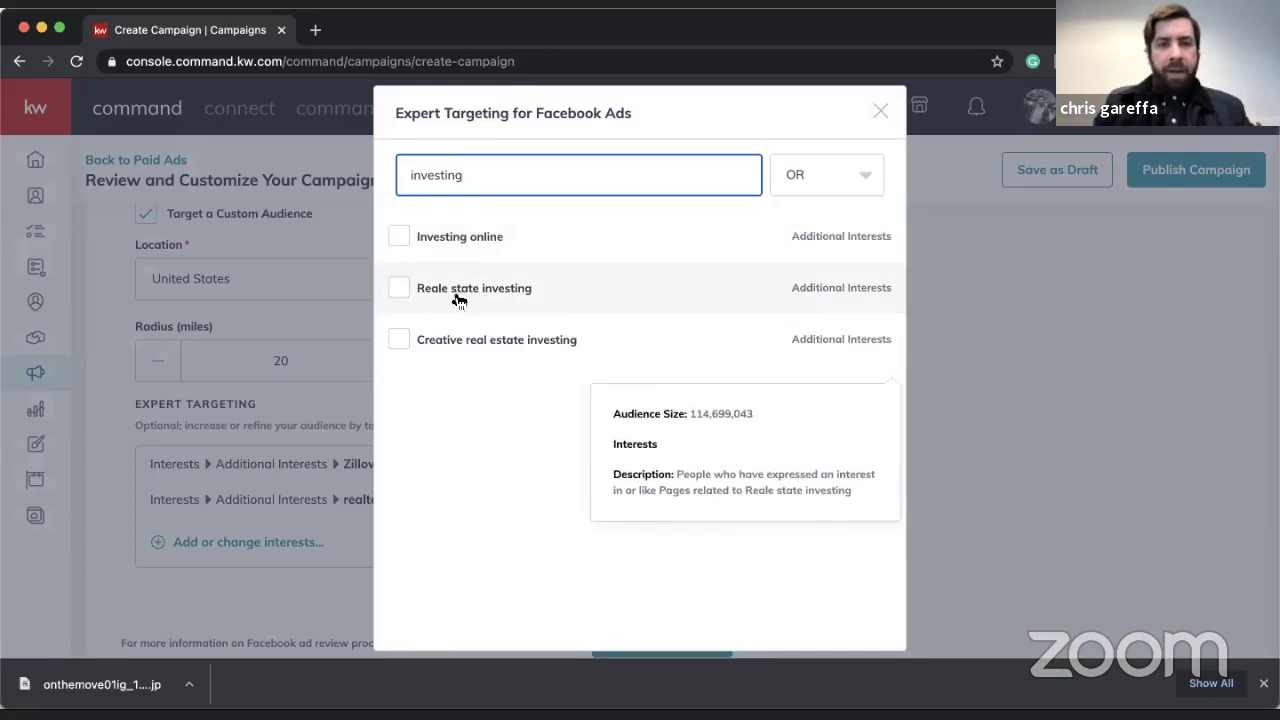
left_click(402, 341)
scroll(635, 410, "down", 1)
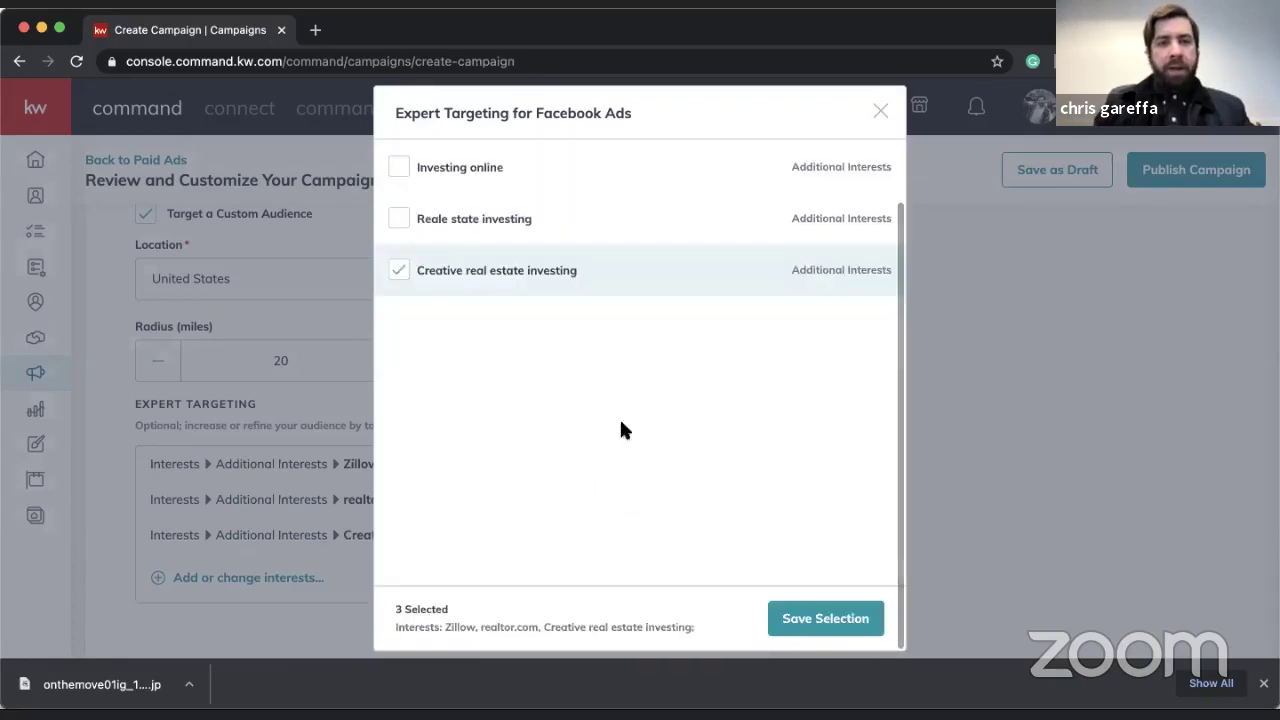
left_click(844, 617)
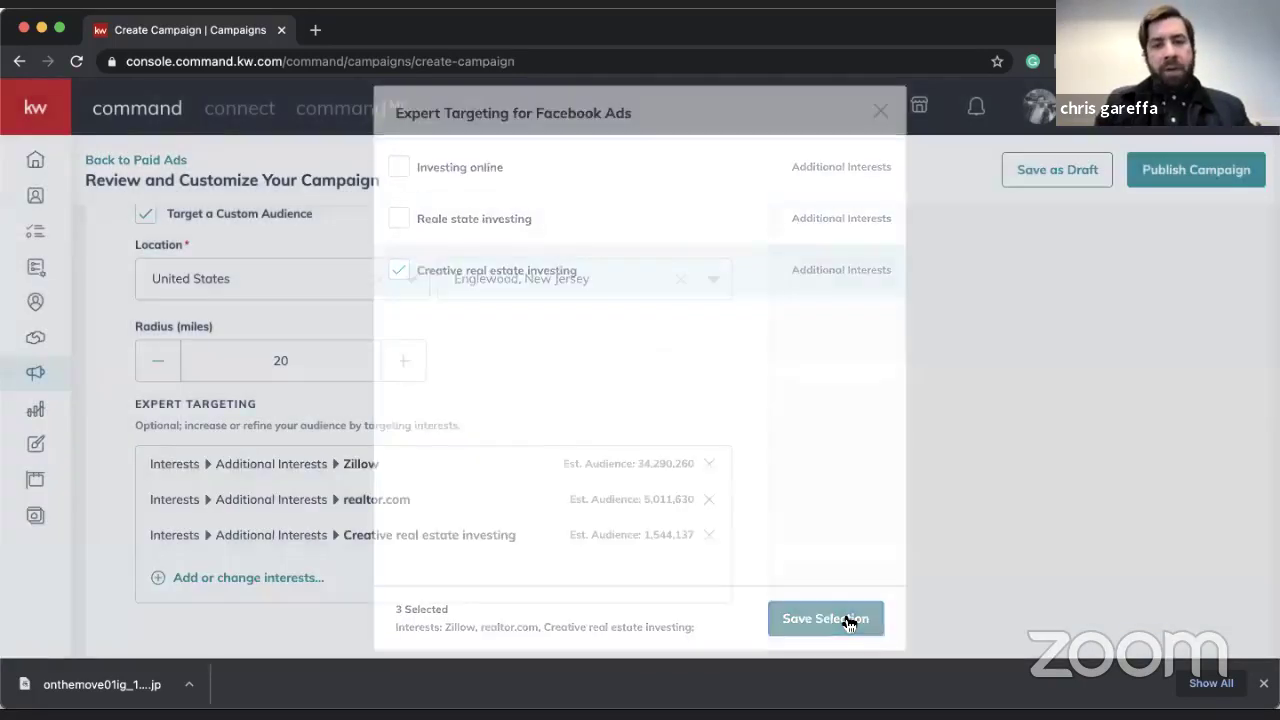
scroll(706, 503, "down", 2)
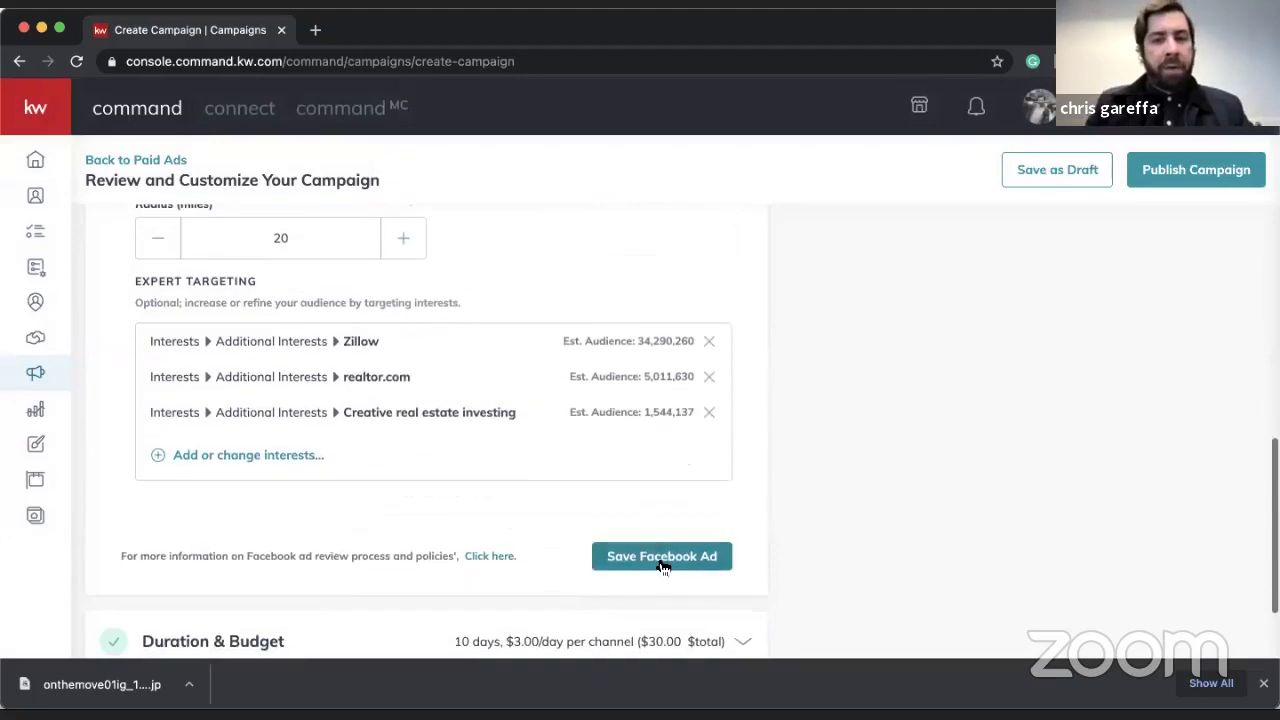
- Save the Facebook Ad, then save Duration & Budget at 10 days, $3.00/day, $30 total
left_click(660, 558)
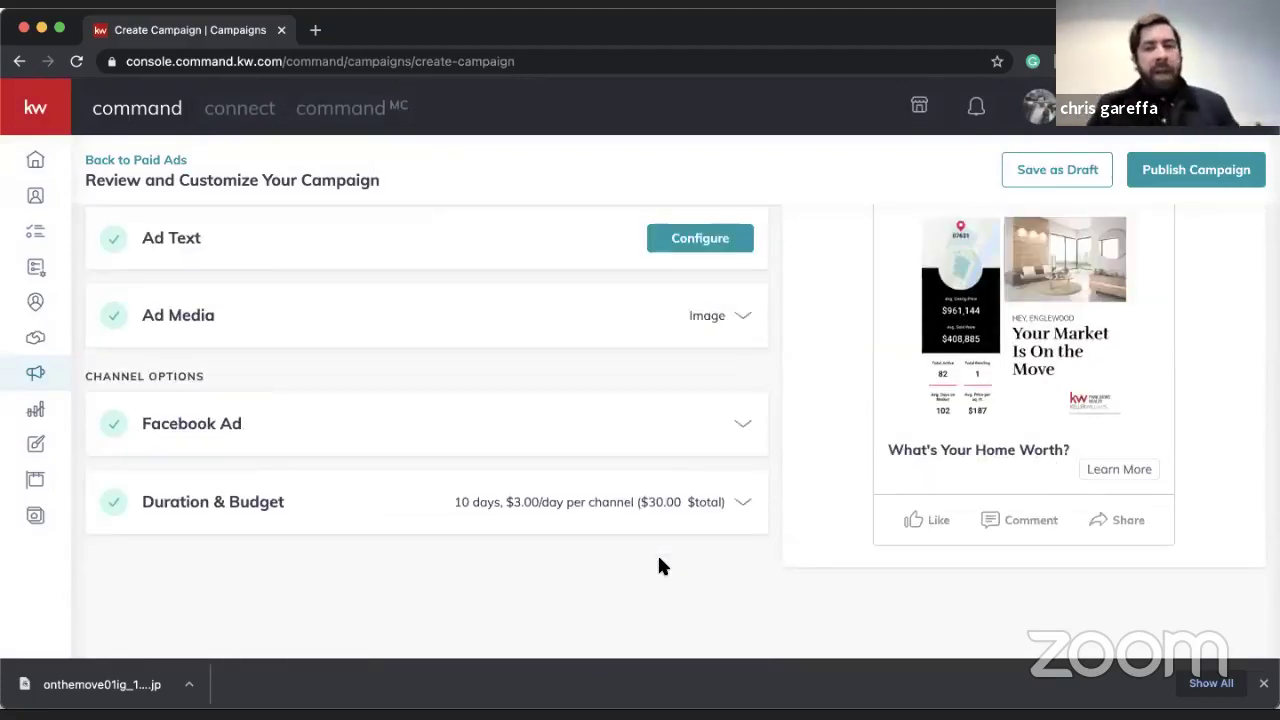
left_click(557, 508)
scroll(551, 505, "down", 3)
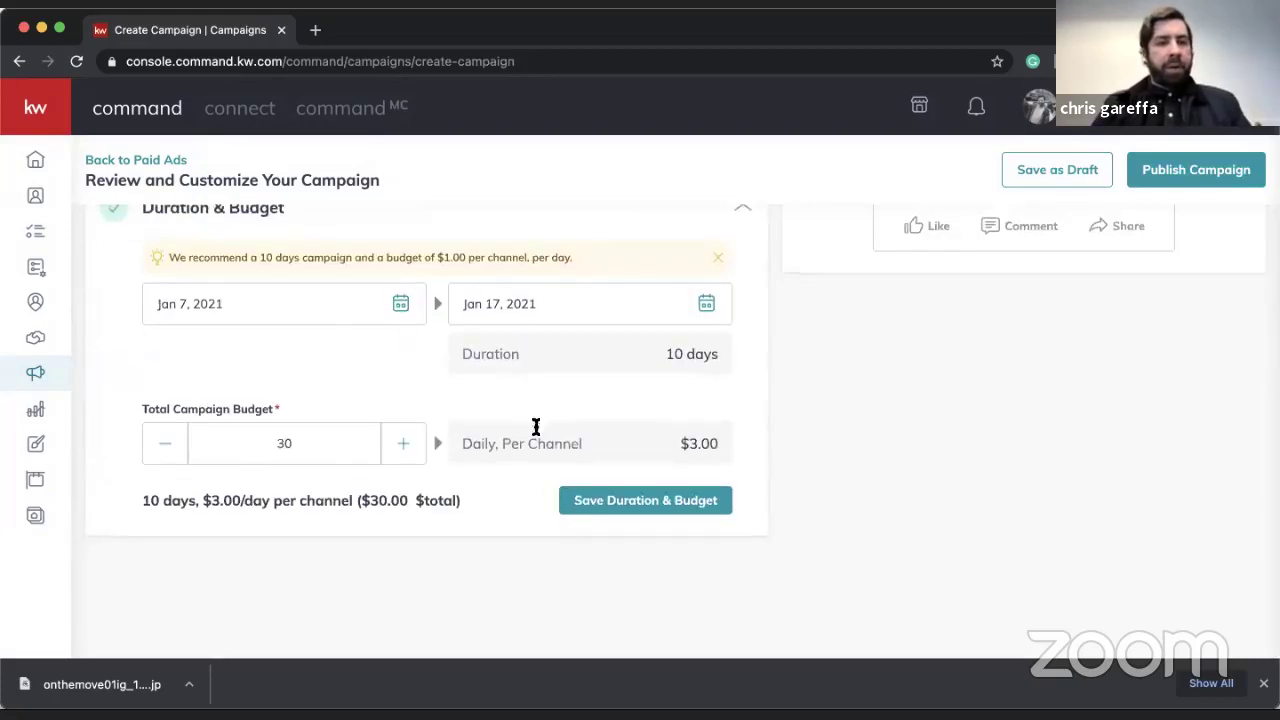
left_click(615, 500)
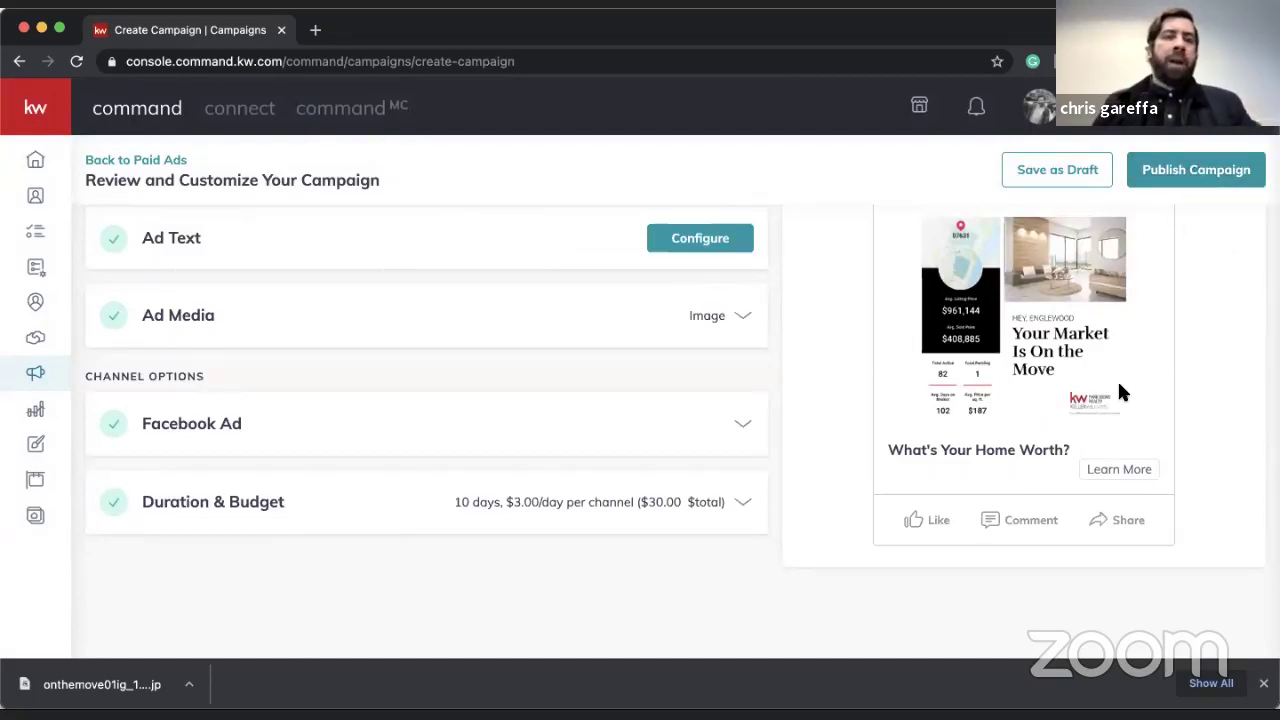
scroll(1117, 379, "up", 1)
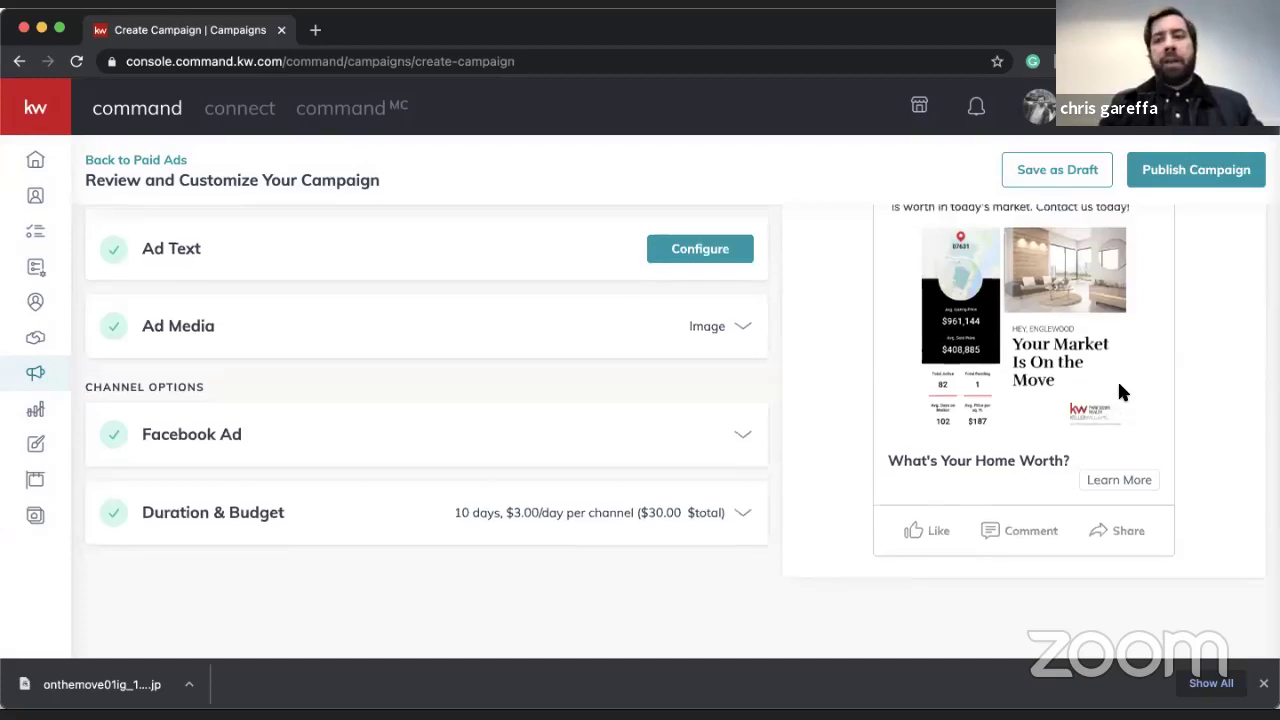
scroll(1121, 382, "up", 1)
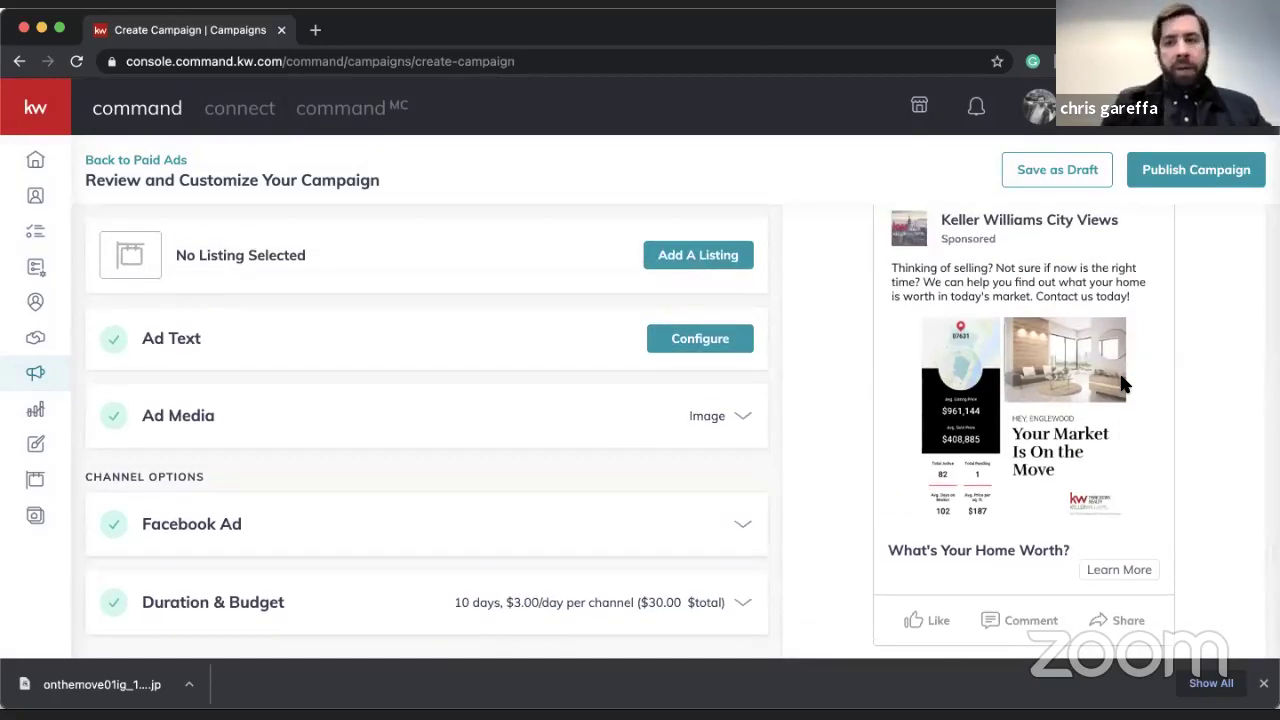
scroll(1120, 380, "up", 2)
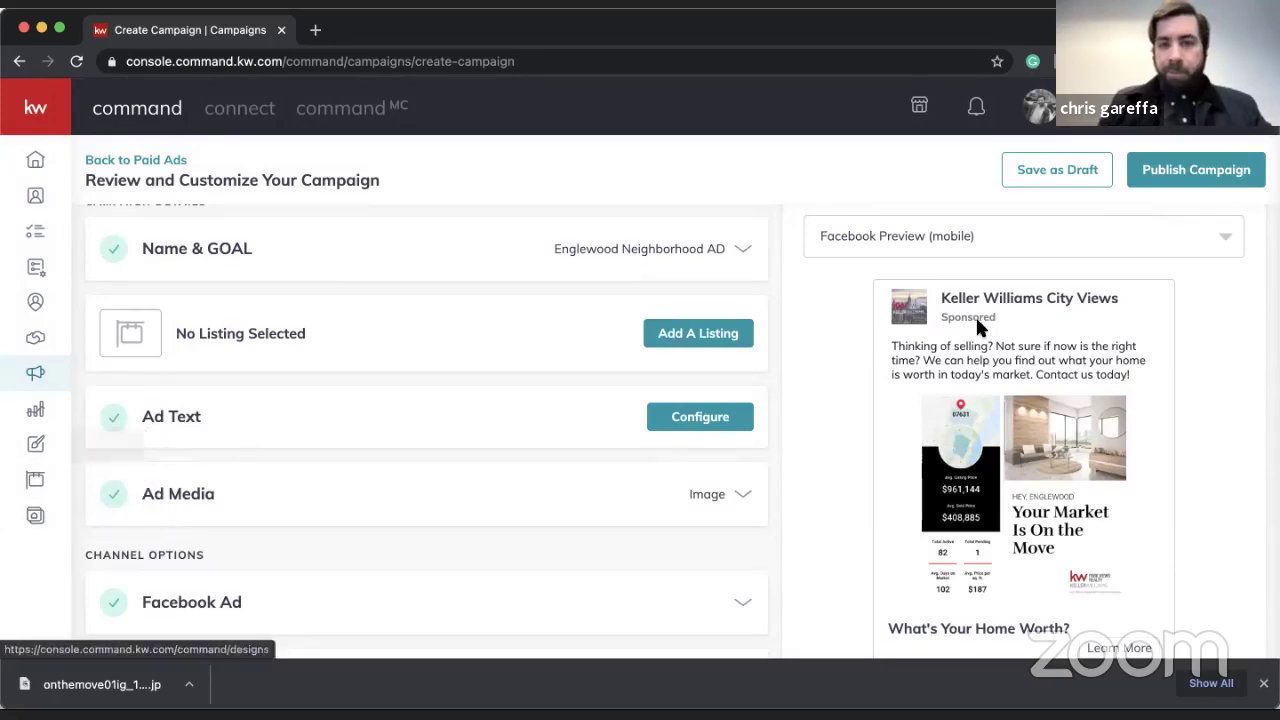
- Save Englewood Neighborhood AD as a draft and show the Direct Mail campaigns list
left_click(1081, 169)
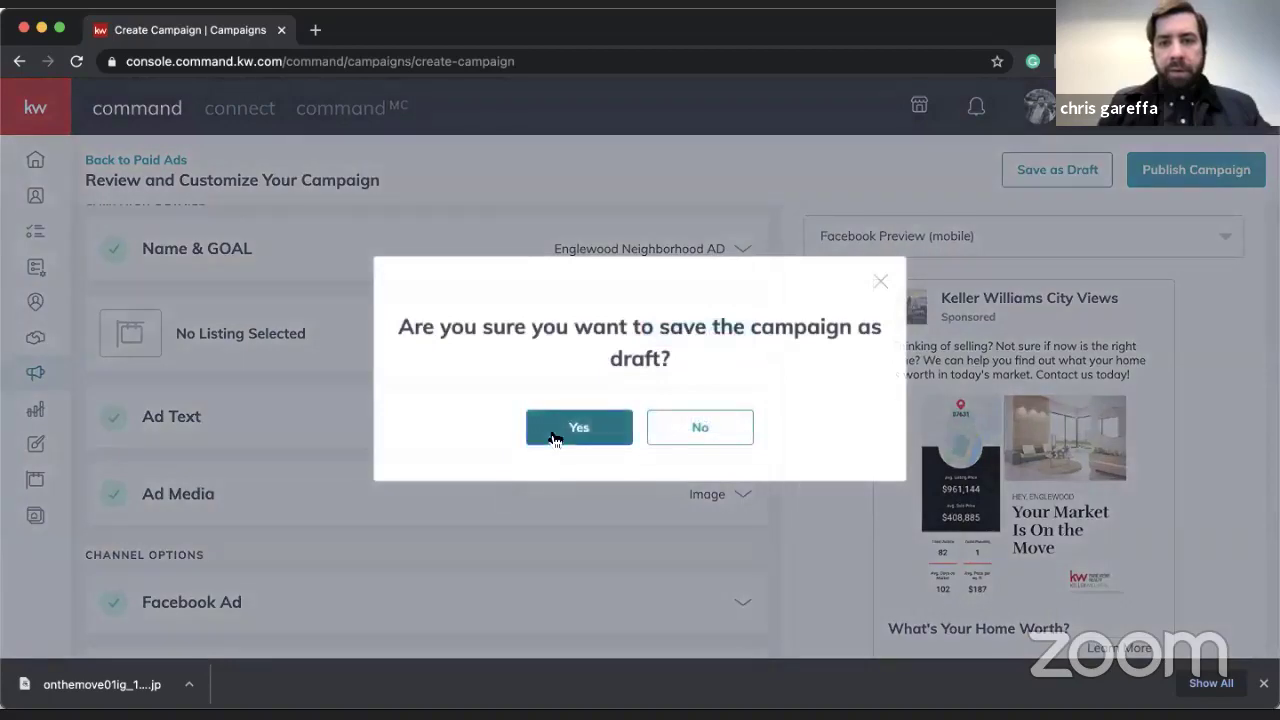
left_click(552, 427)
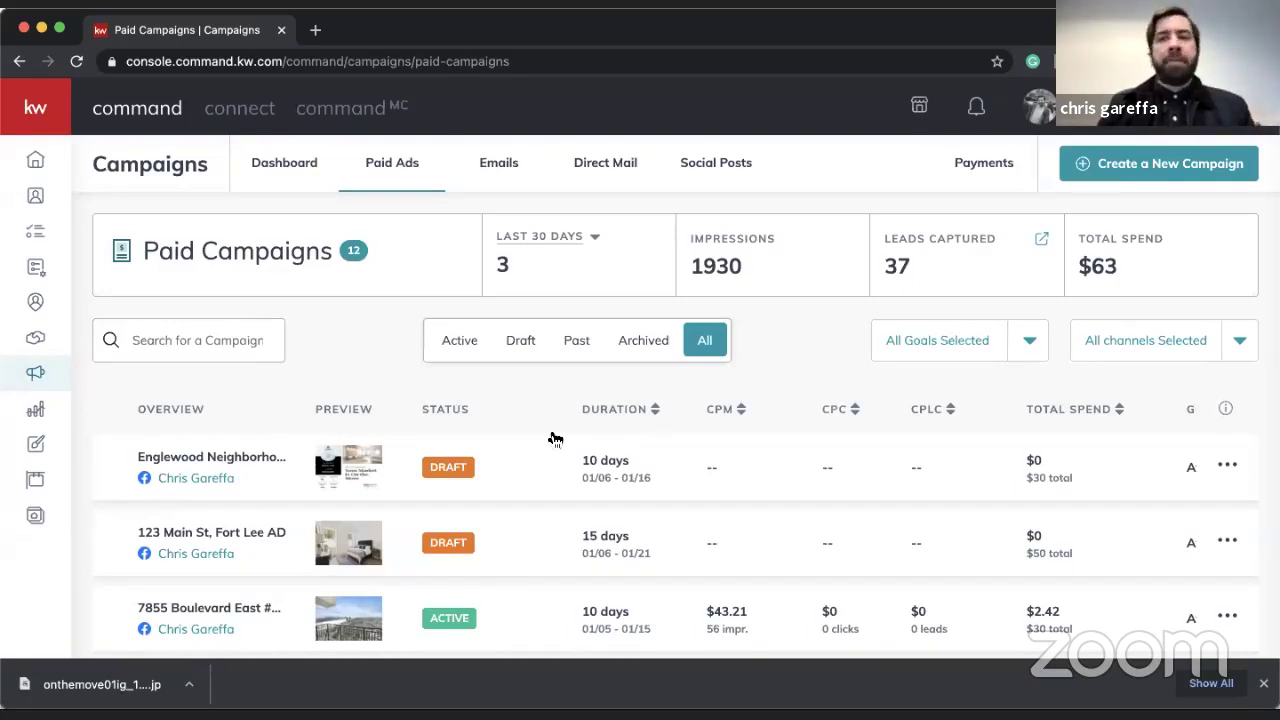
left_click(596, 168)
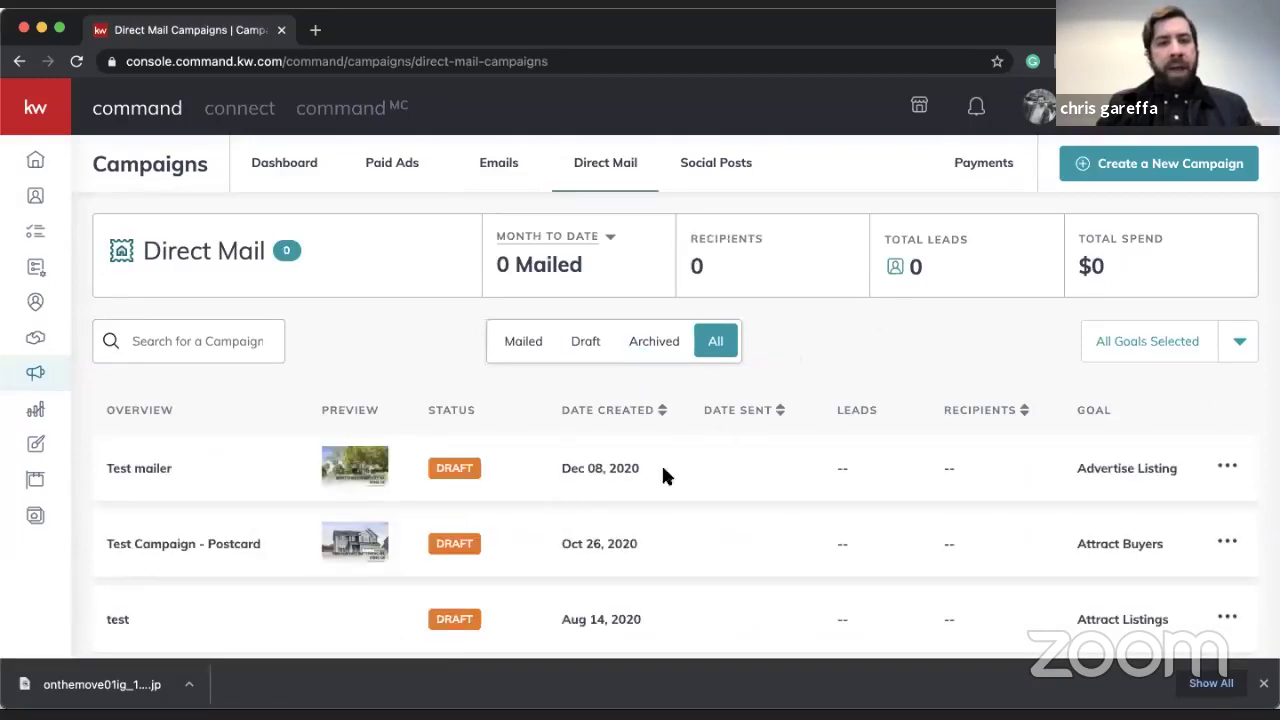
- Start a new Direct Mail campaign named 'Test 1.6.2020'
left_click(1180, 165)
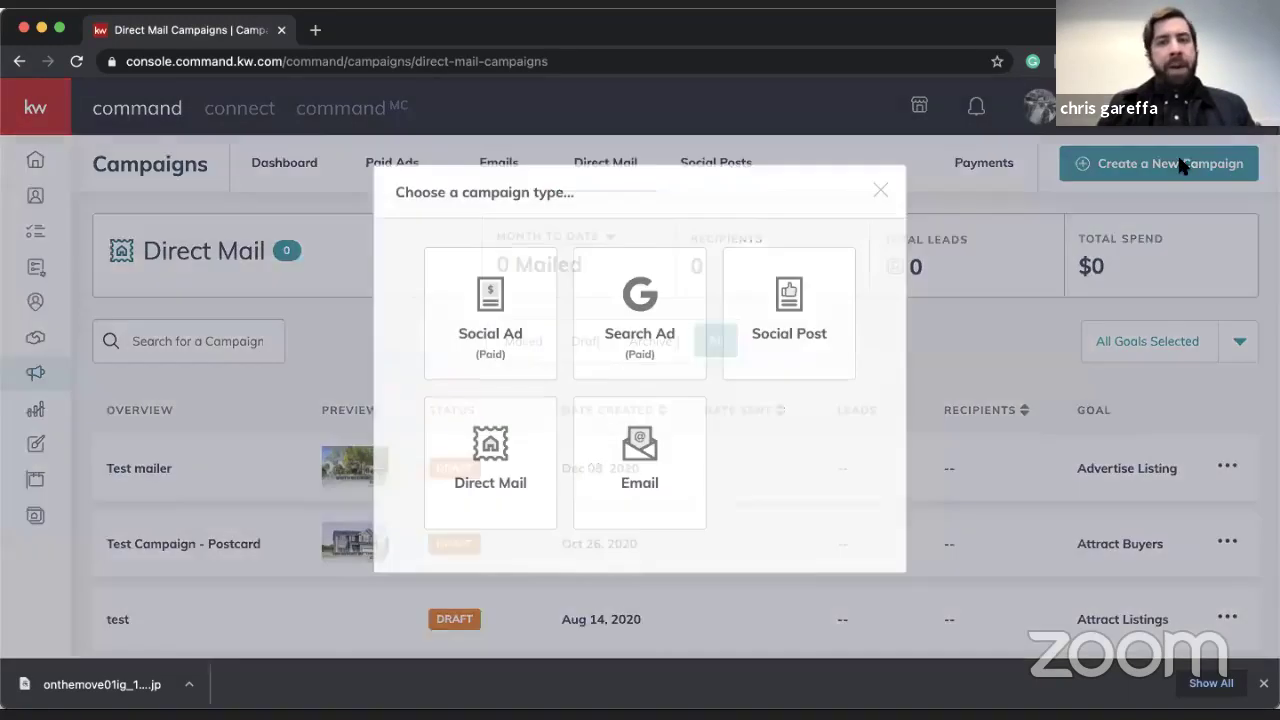
left_click(507, 447)
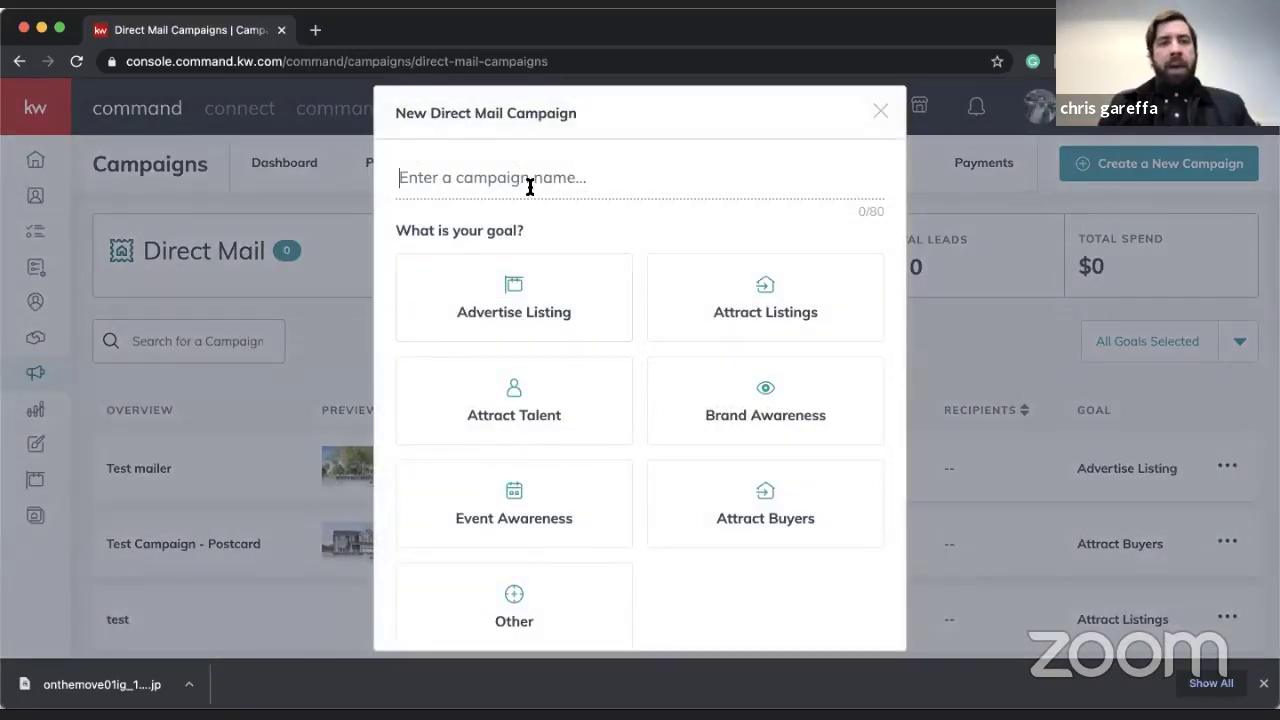
type("Test 15")
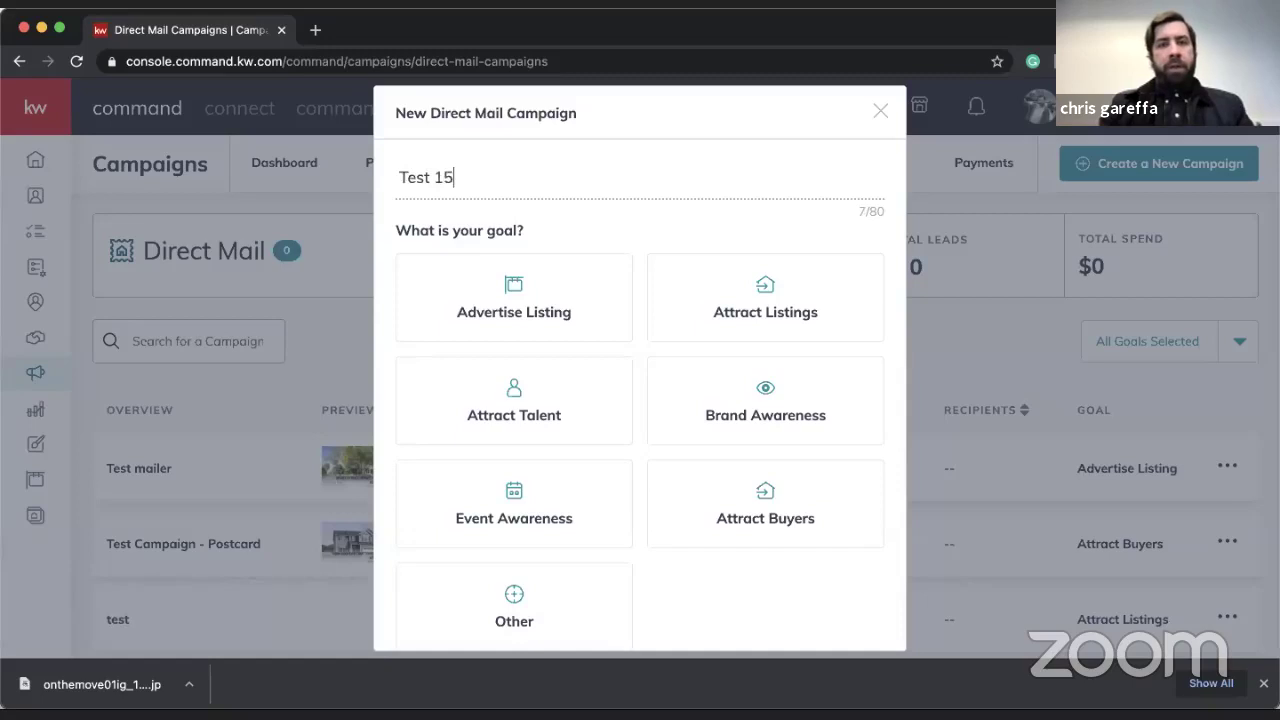
key("BackSpace")
type(".6.2020")
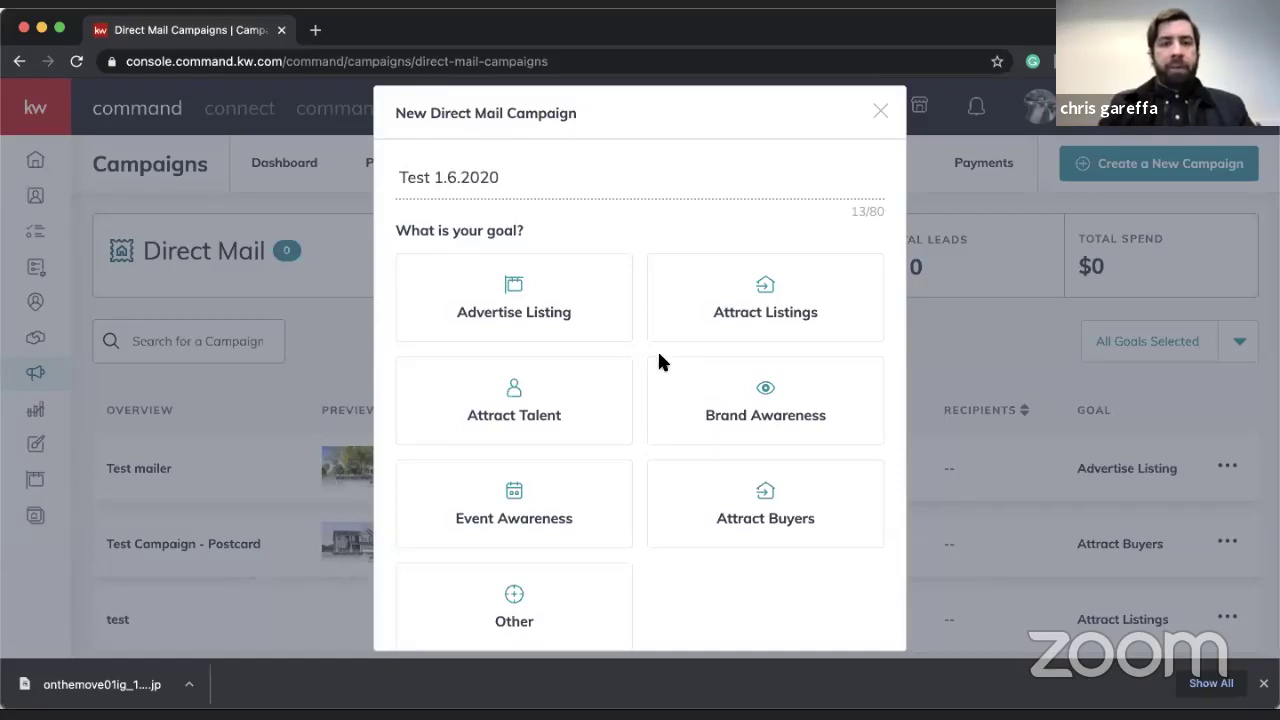
- Set the goal to Attract Listings and set up the campaign from the default templates
scroll(650, 370, "down", 2)
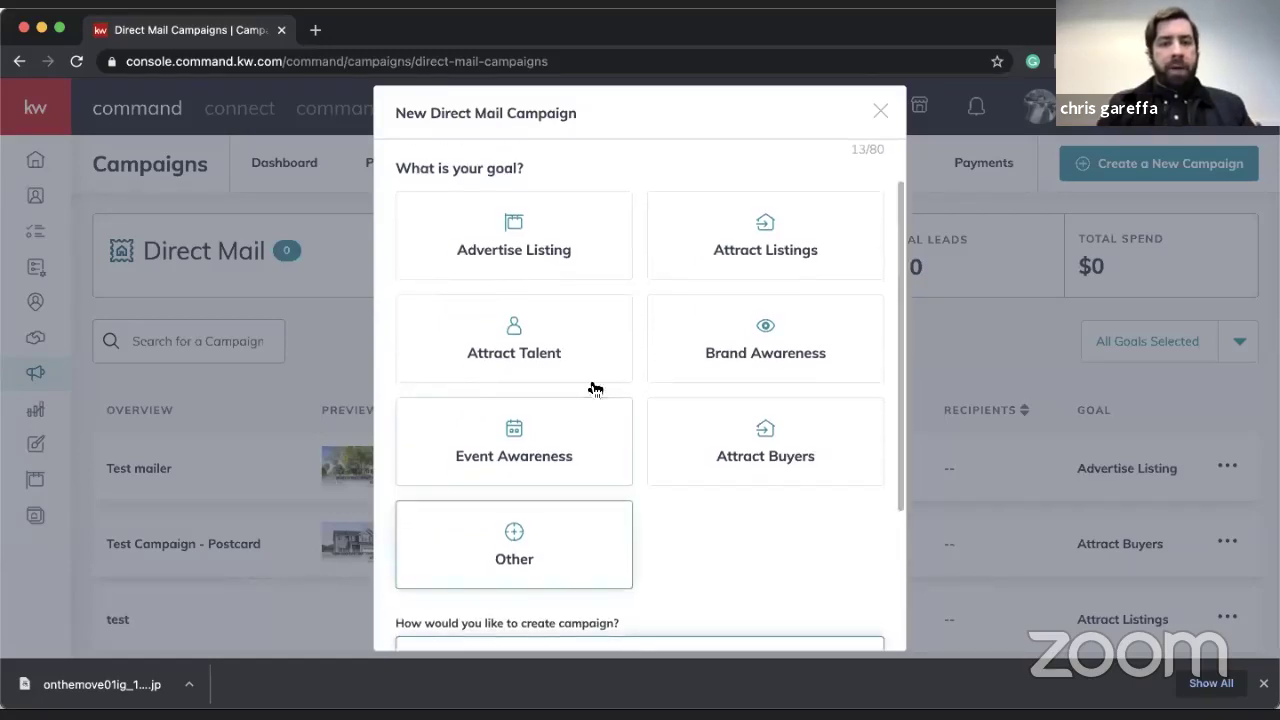
left_click(800, 237)
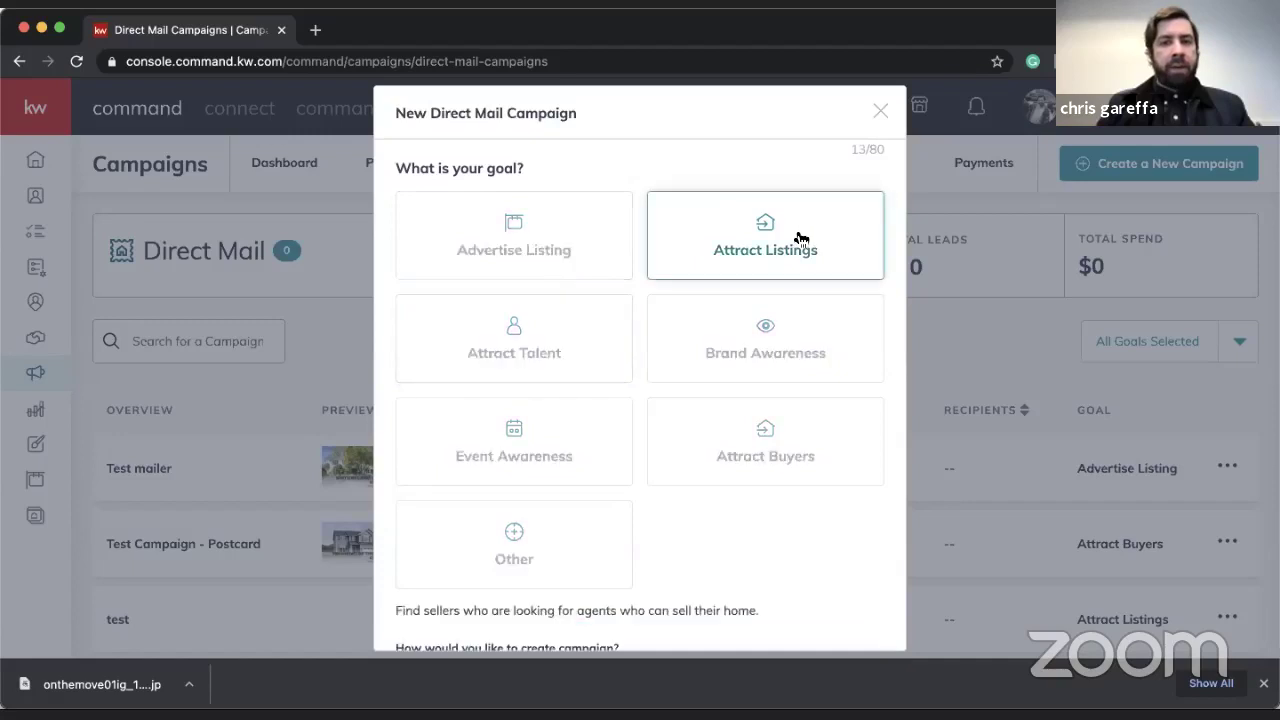
scroll(800, 237, "down", 3)
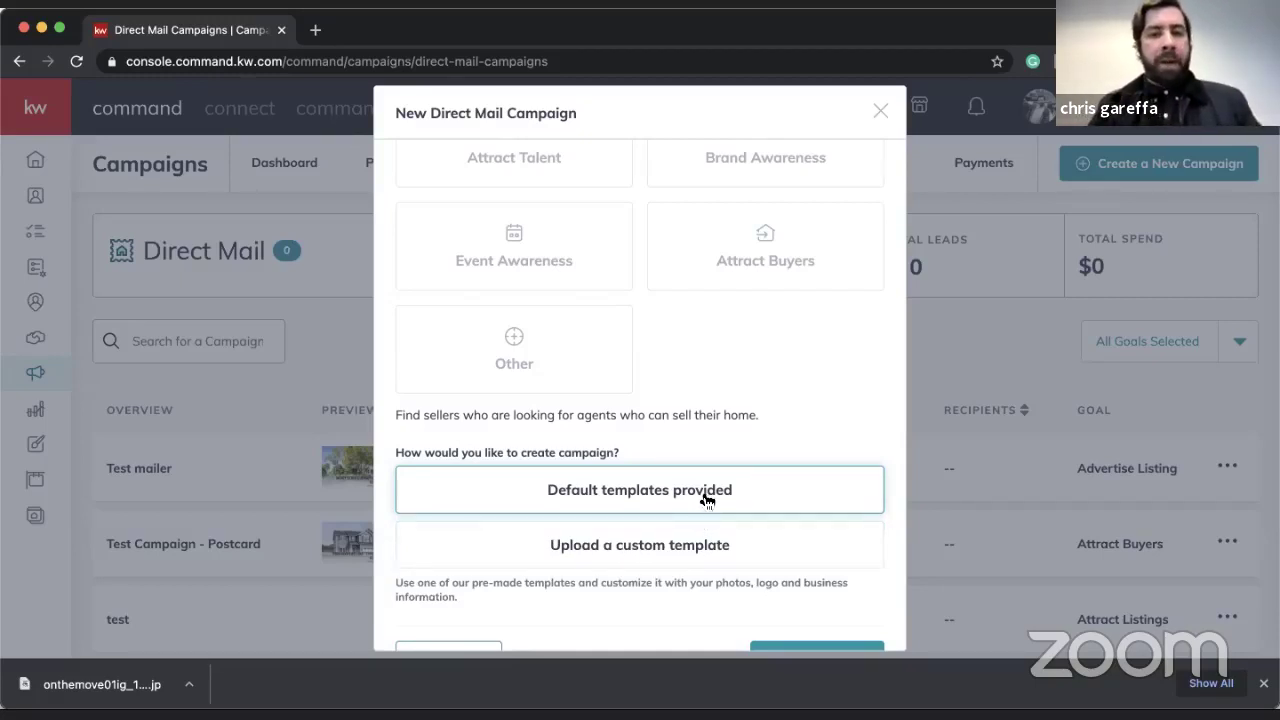
scroll(766, 580, "down", 2)
left_click(800, 621)
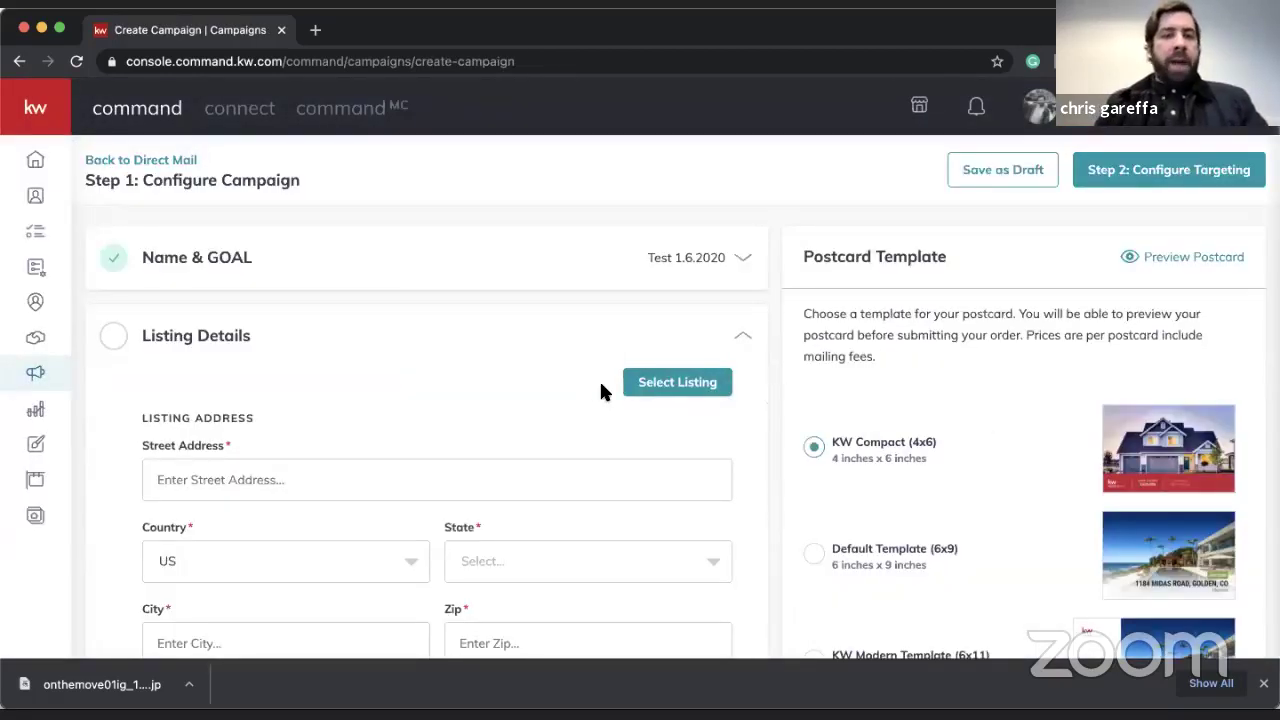
scroll(601, 384, "down", 1)
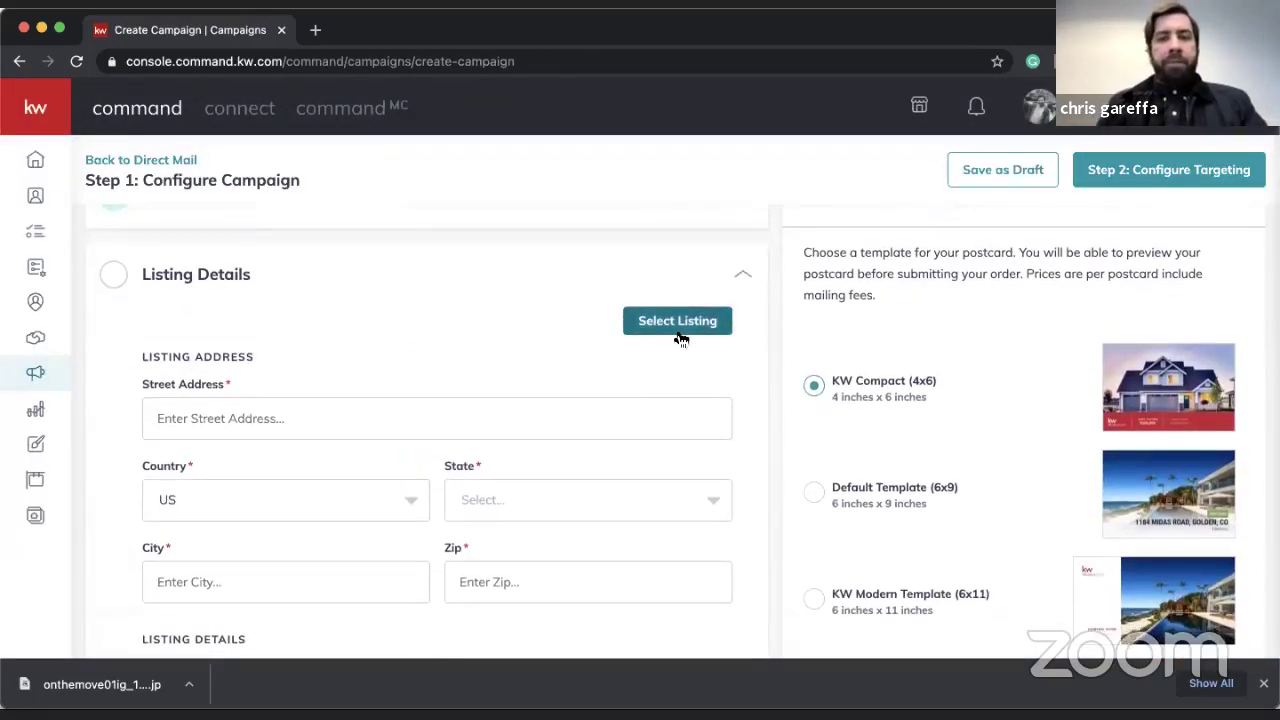
left_click(681, 340)
left_click(601, 173)
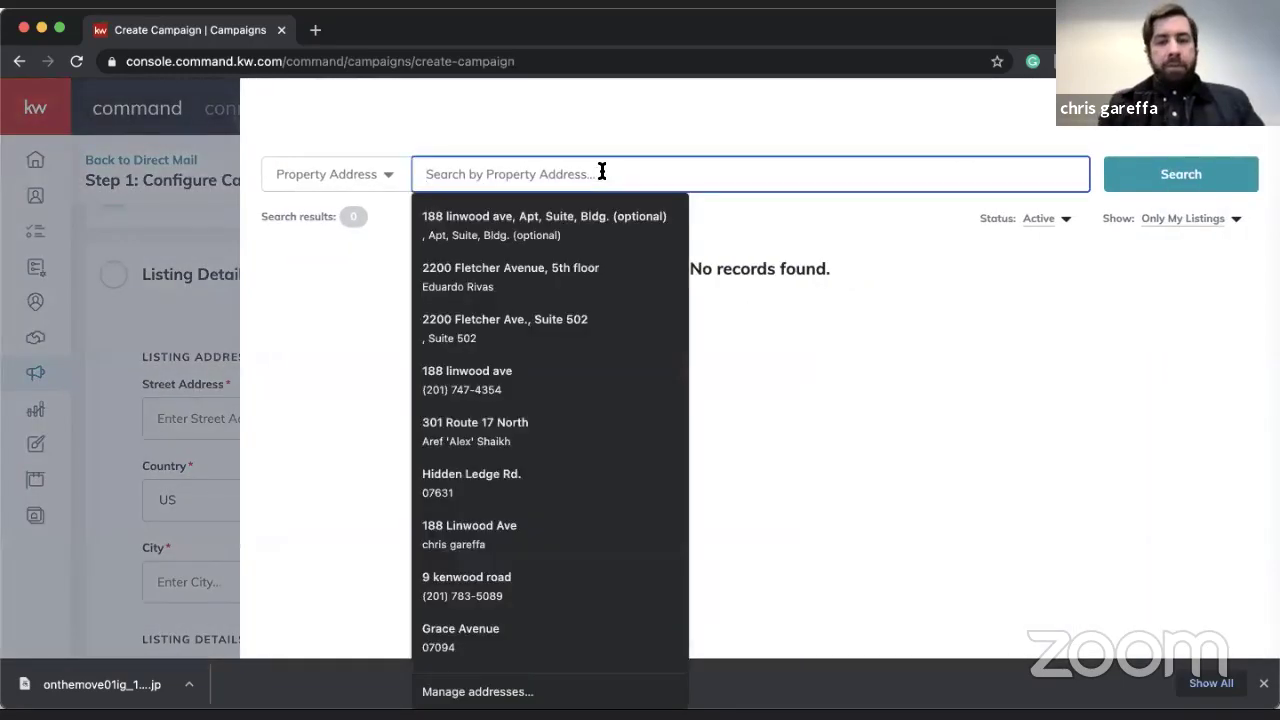
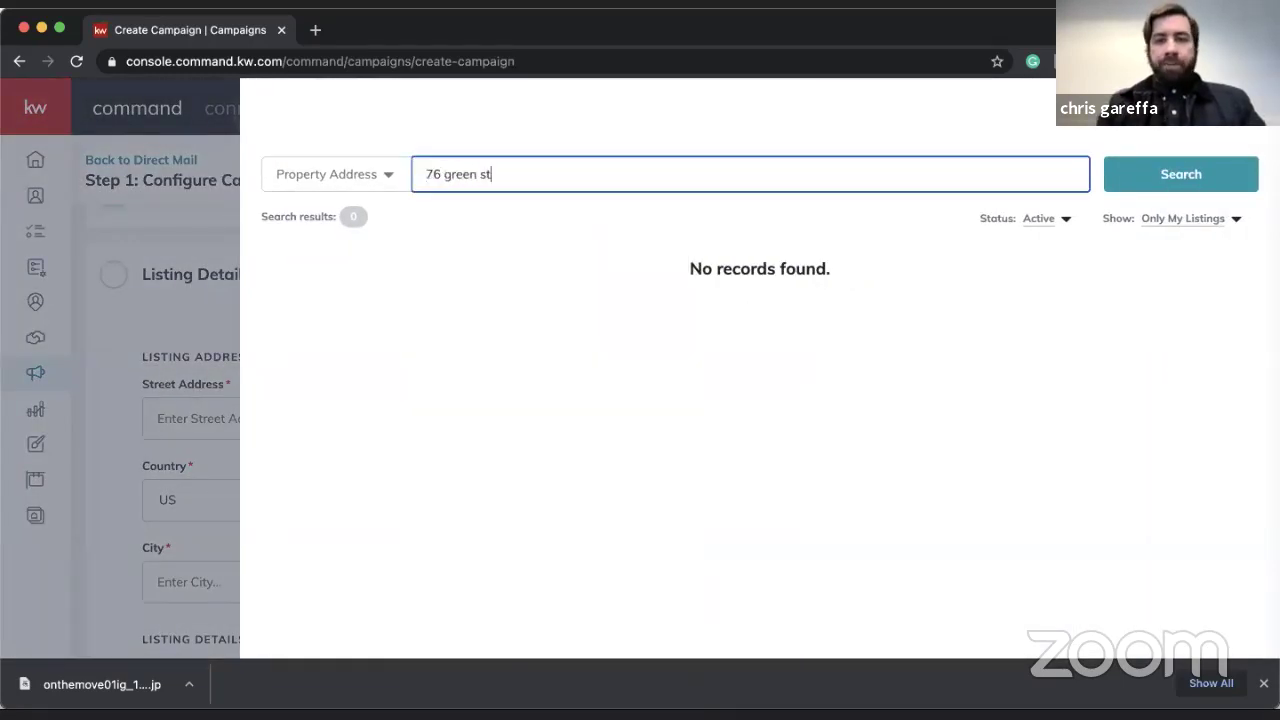
left_click(1195, 219)
left_click(1178, 243)
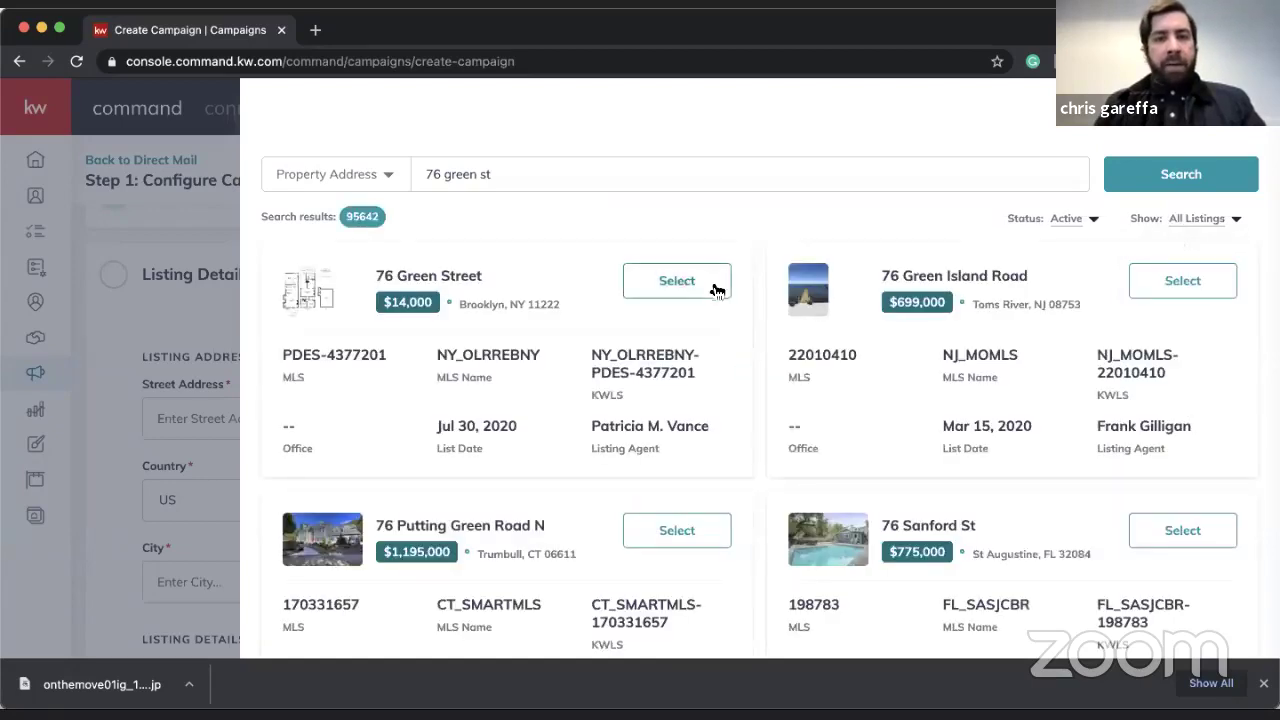
left_click(713, 285)
- Mark the listing JUST LISTED with 3 bedrooms and 2.5 bathrooms
scroll(711, 280, "down", 3)
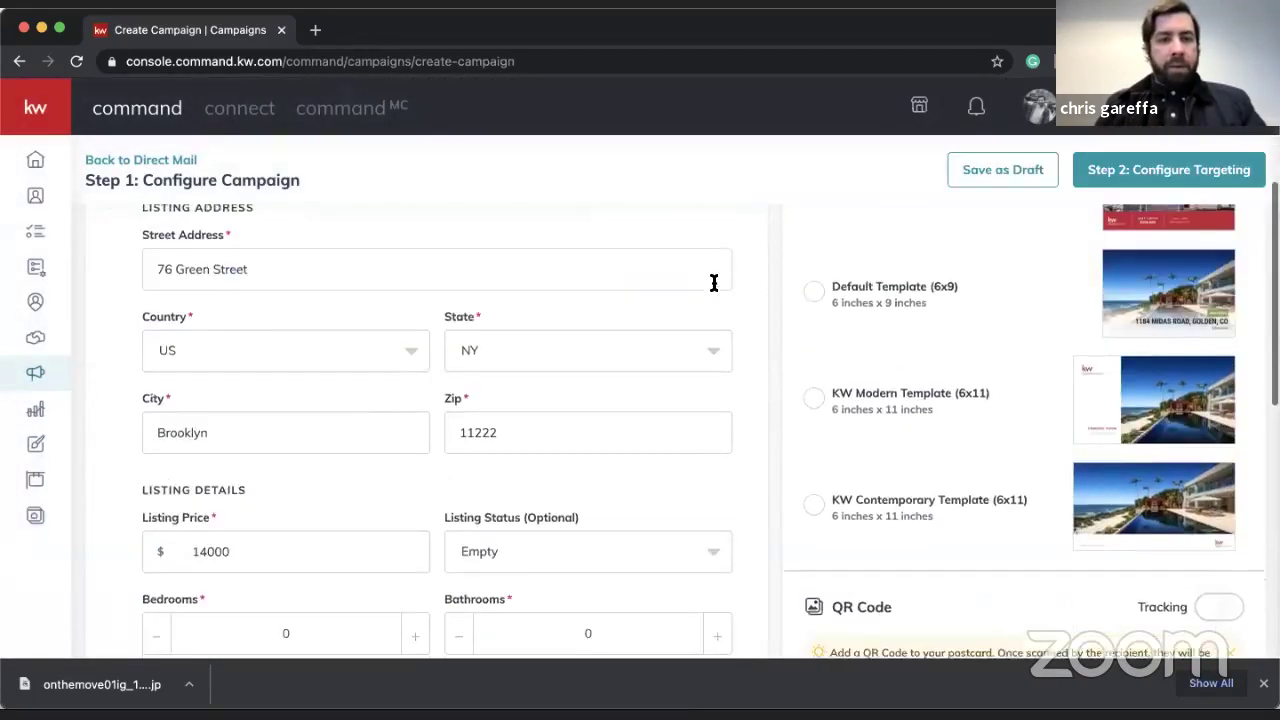
left_click(579, 375)
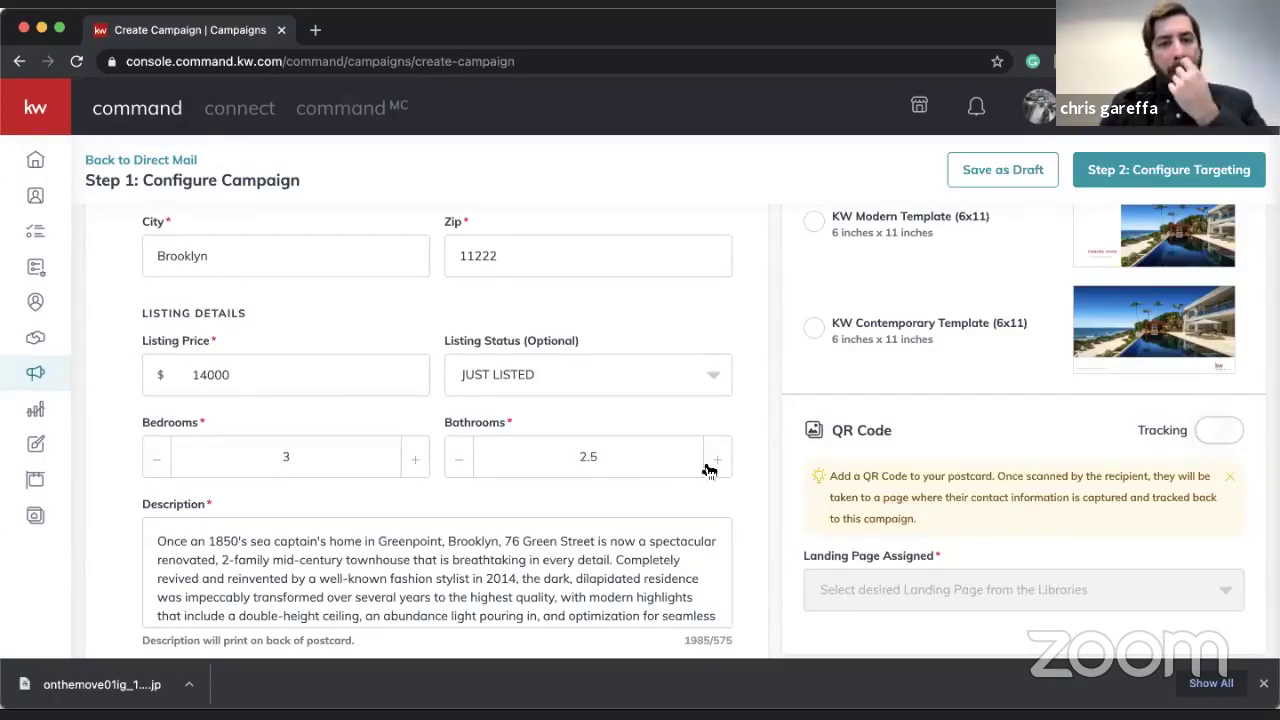
scroll(884, 384, "up", 5)
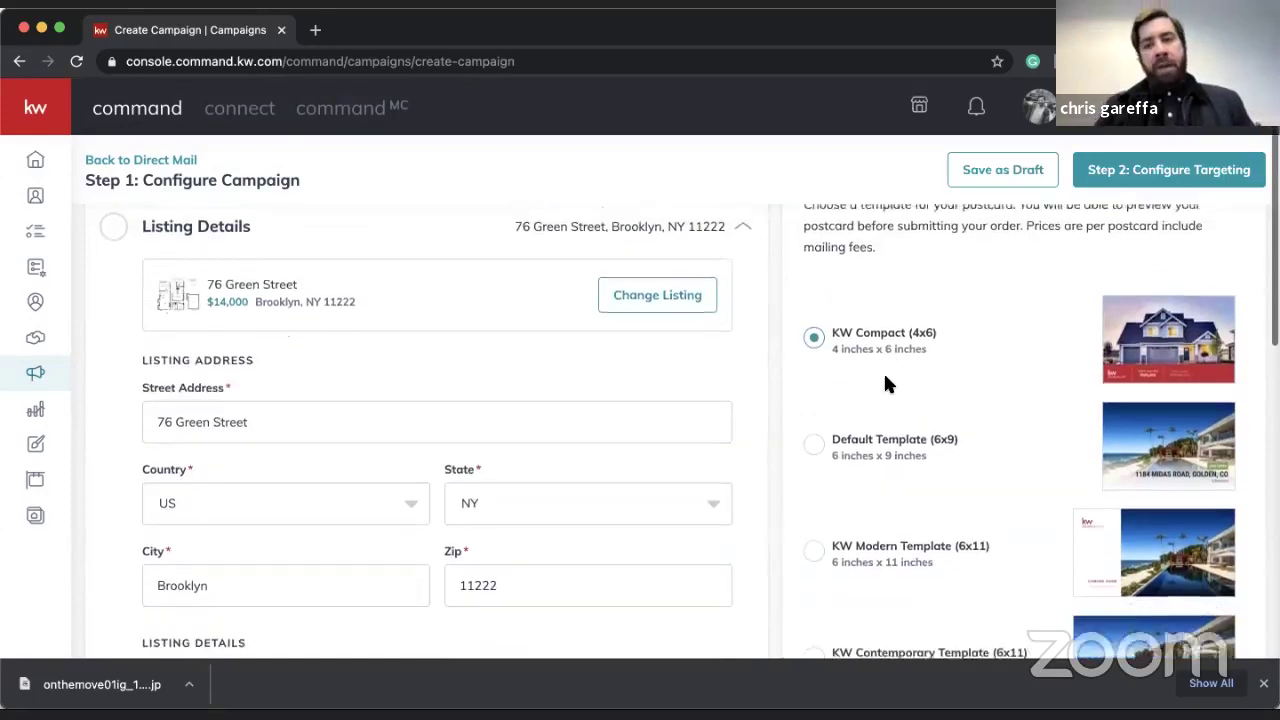
- Choose the KW Contemporary Template (6x11) for the postcard
scroll(783, 380, "down", 1)
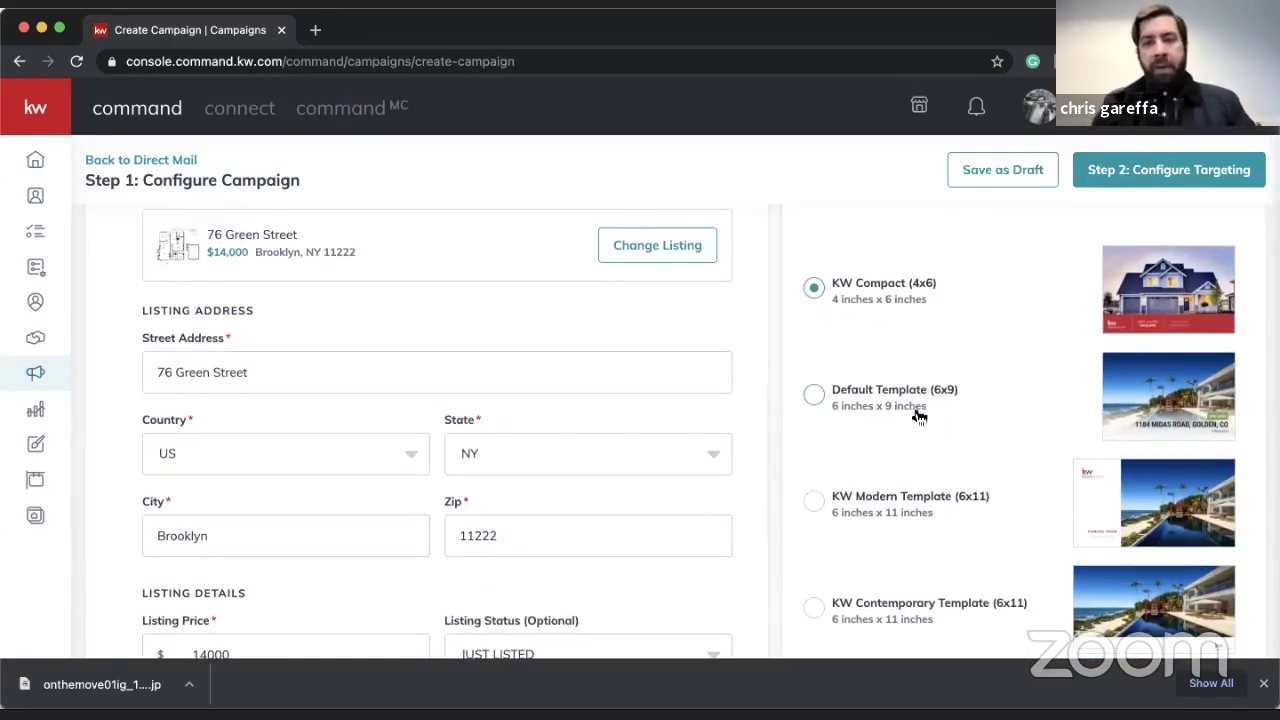
scroll(987, 401, "down", 3)
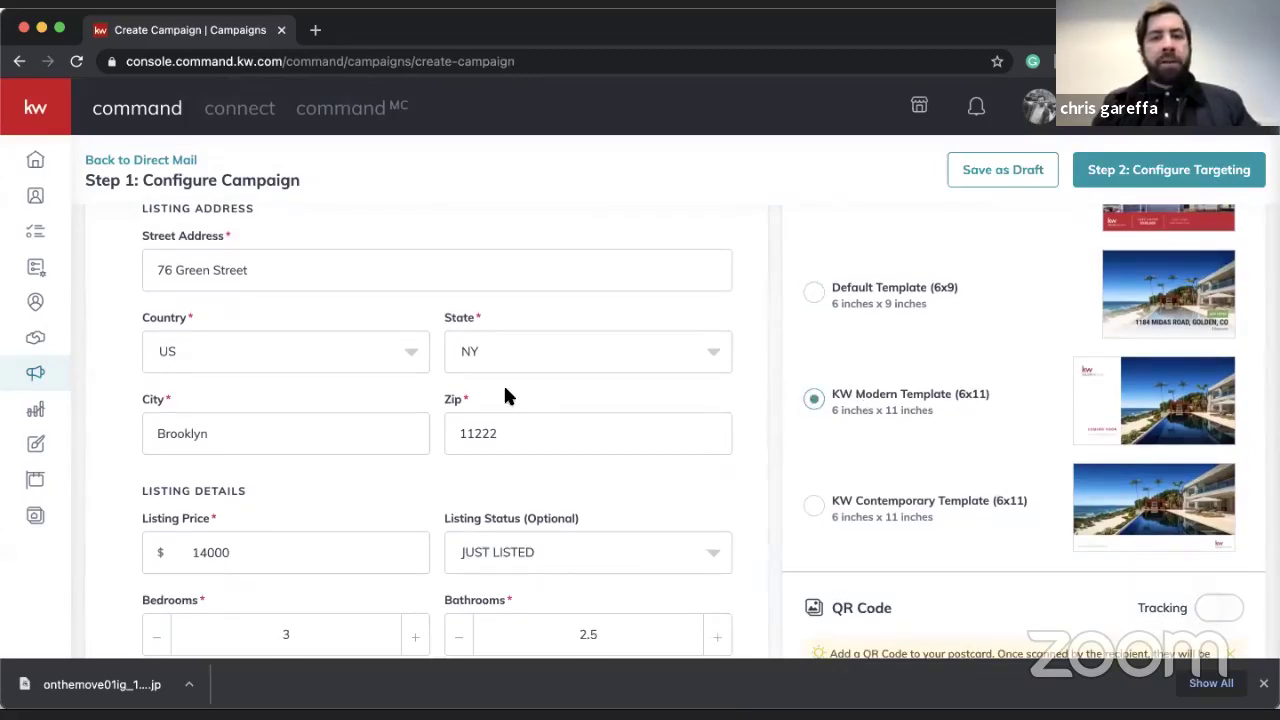
scroll(503, 397, "down", 7)
scroll(940, 280, "up", 1)
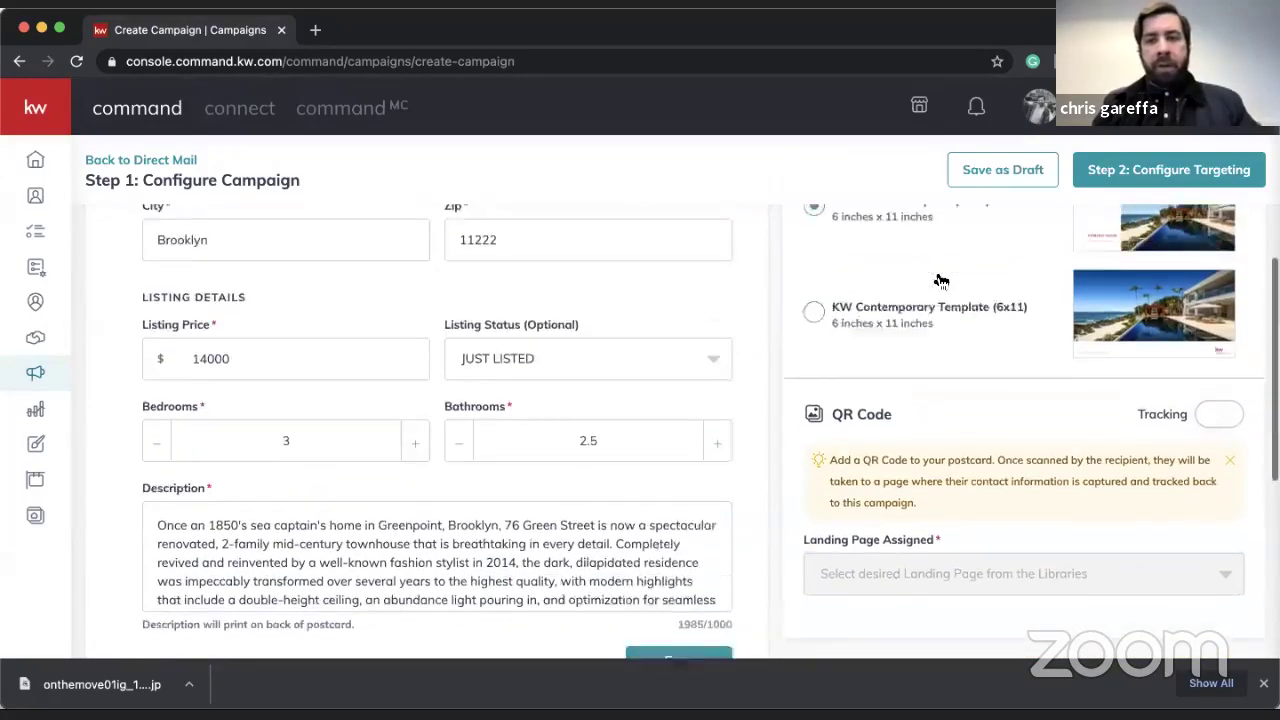
scroll(940, 280, "up", 2)
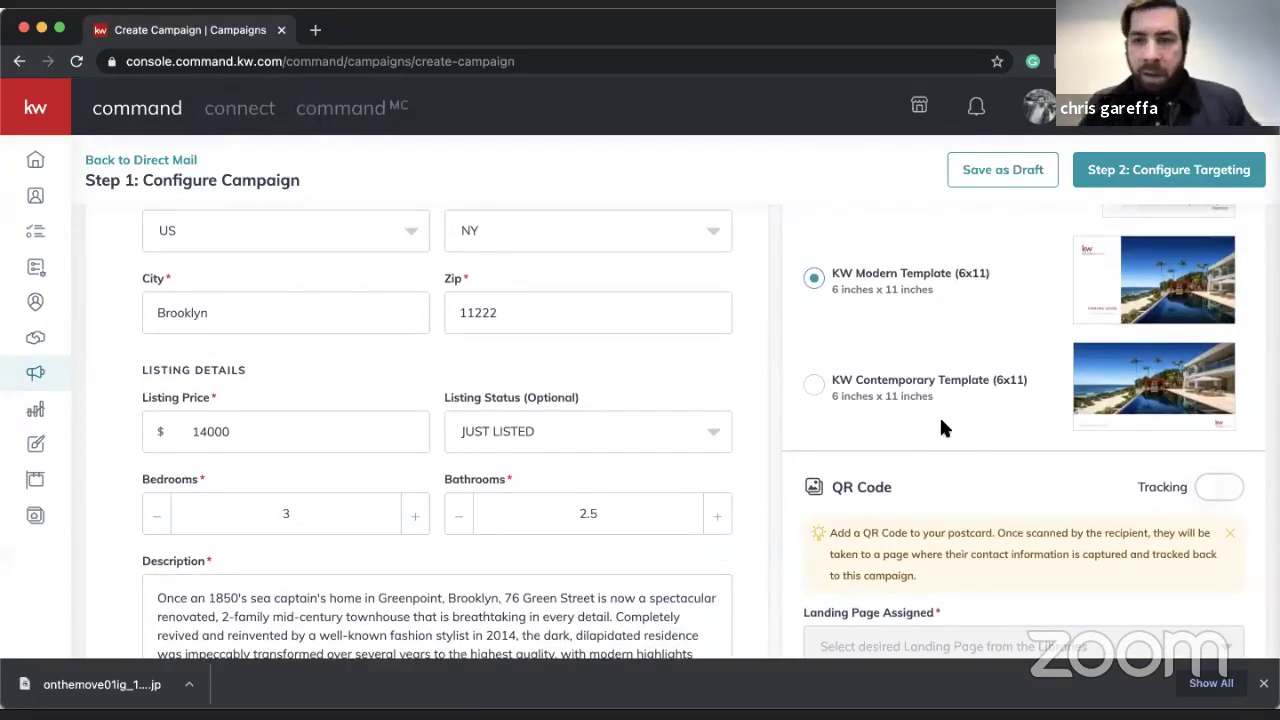
left_click(813, 388)
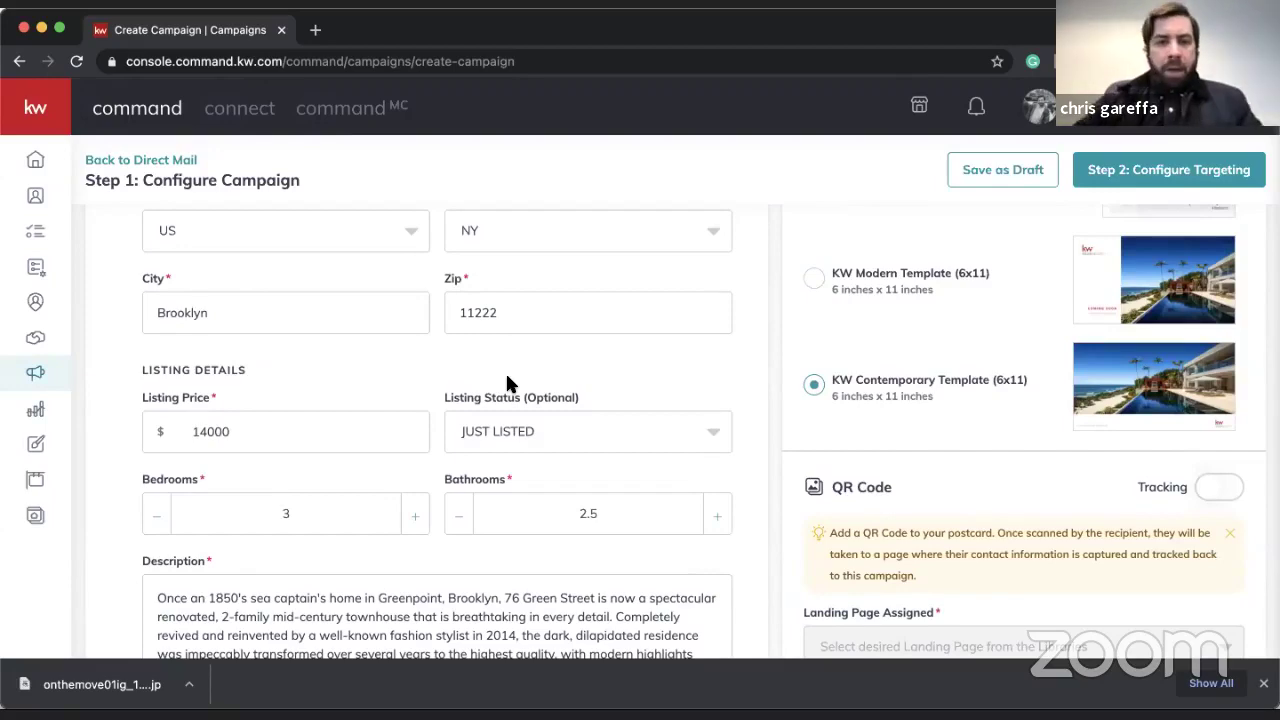
- Delete the description's closing sentences and the kitchen and bedroom passage
scroll(505, 375, "down", 5)
scroll(371, 334, "down", 1)
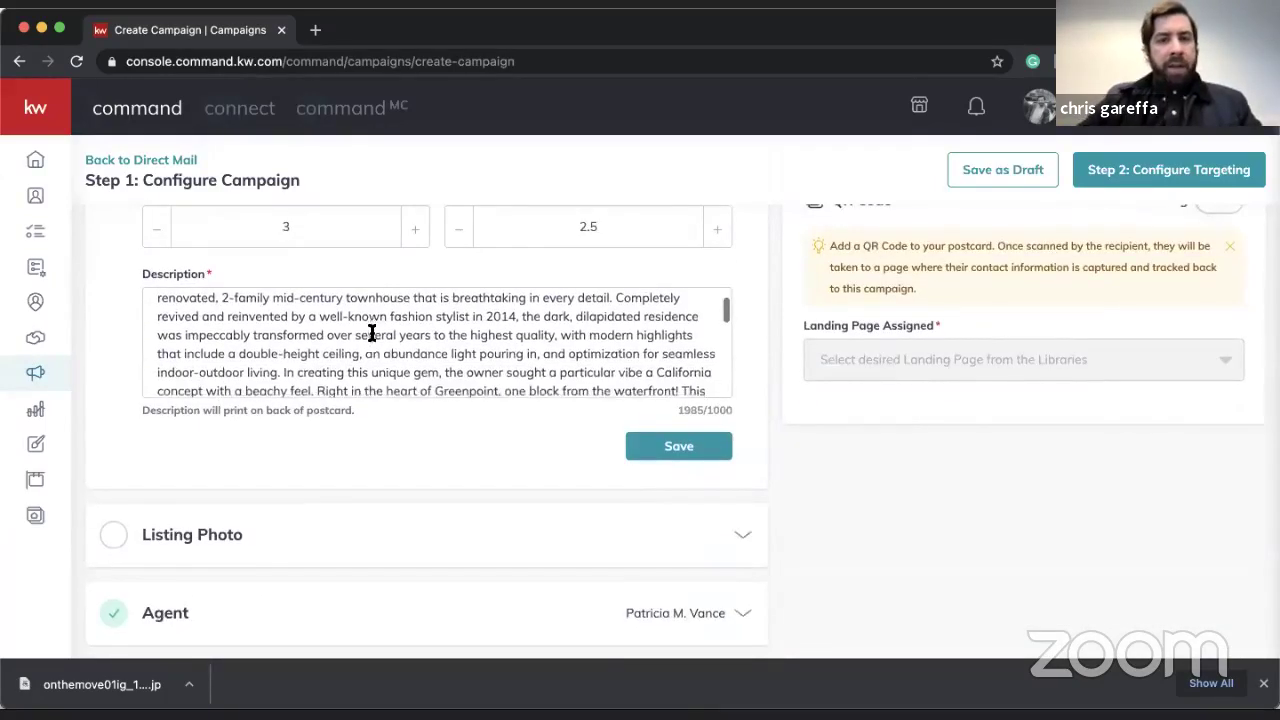
scroll(371, 334, "down", 10)
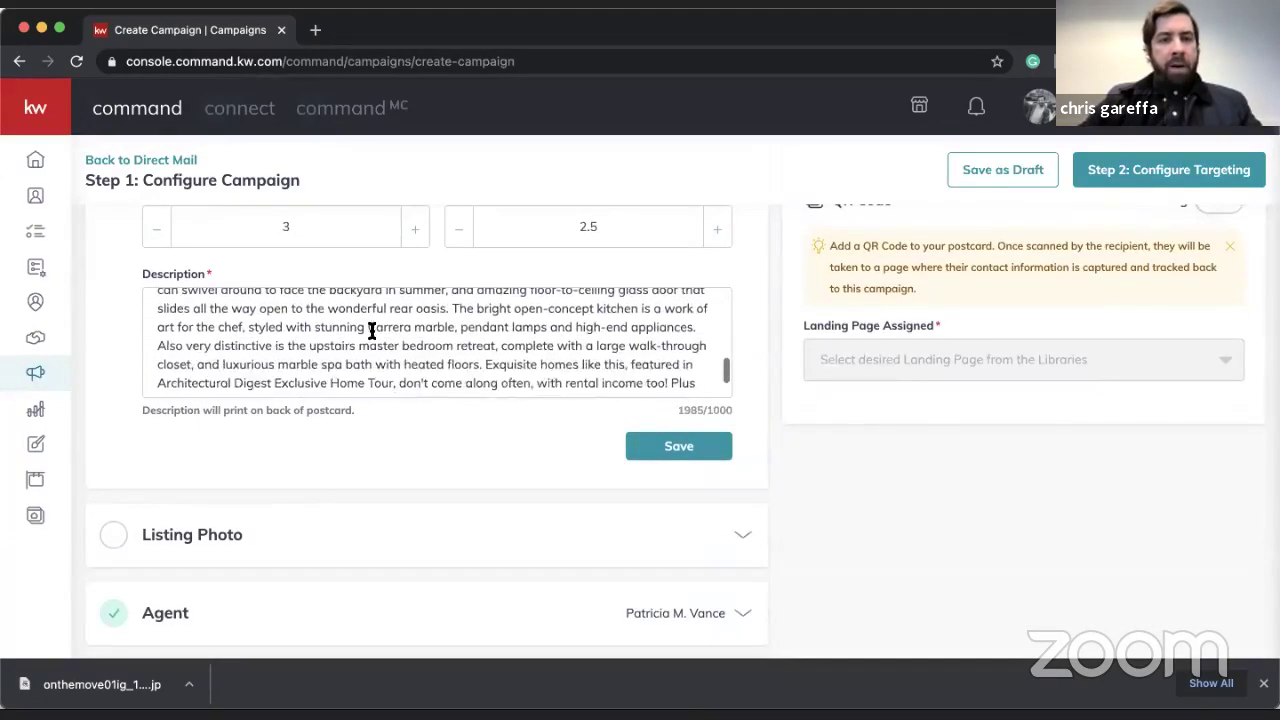
scroll(371, 331, "down", 2)
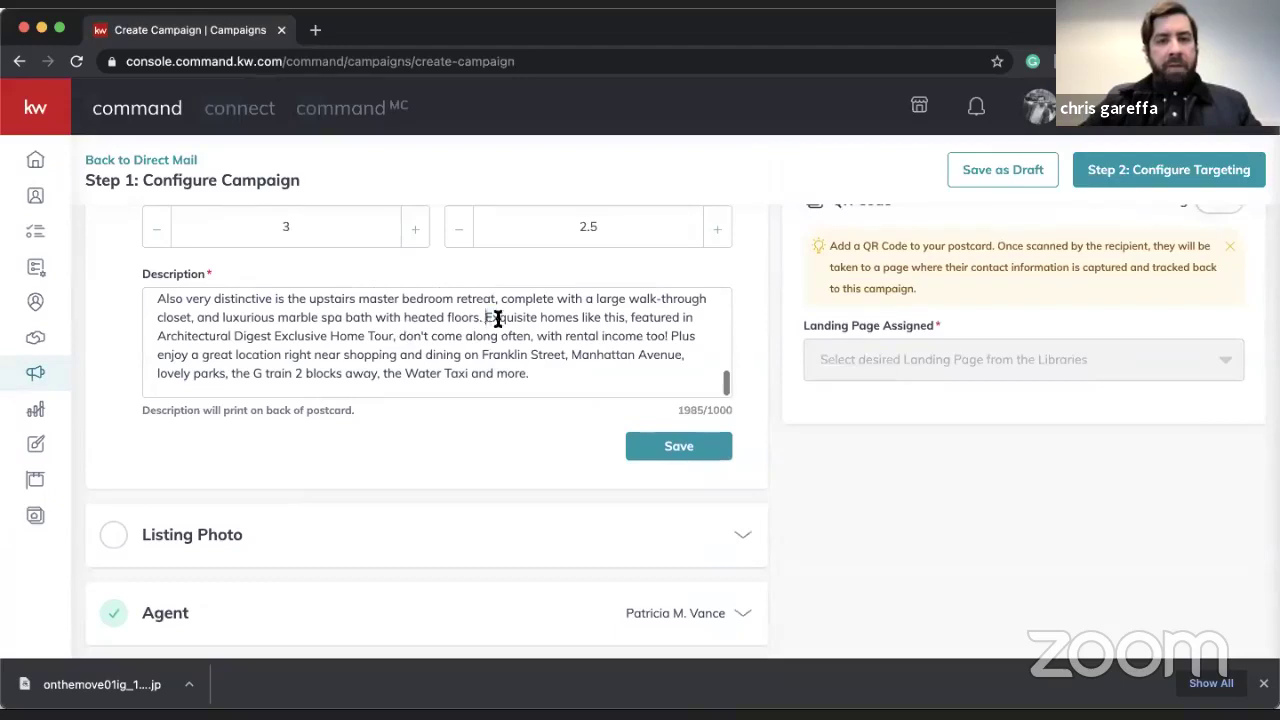
left_click_drag(487, 317, 548, 393)
key("BackSpace")
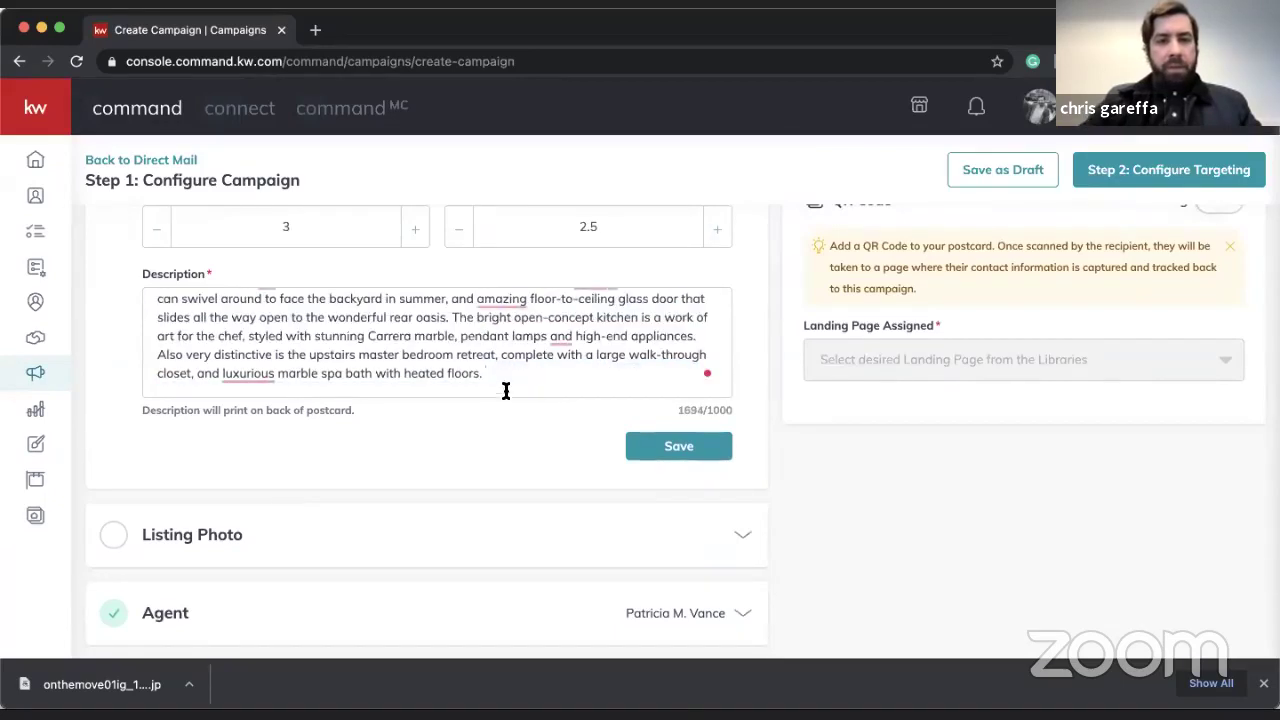
left_click_drag(451, 313, 495, 388)
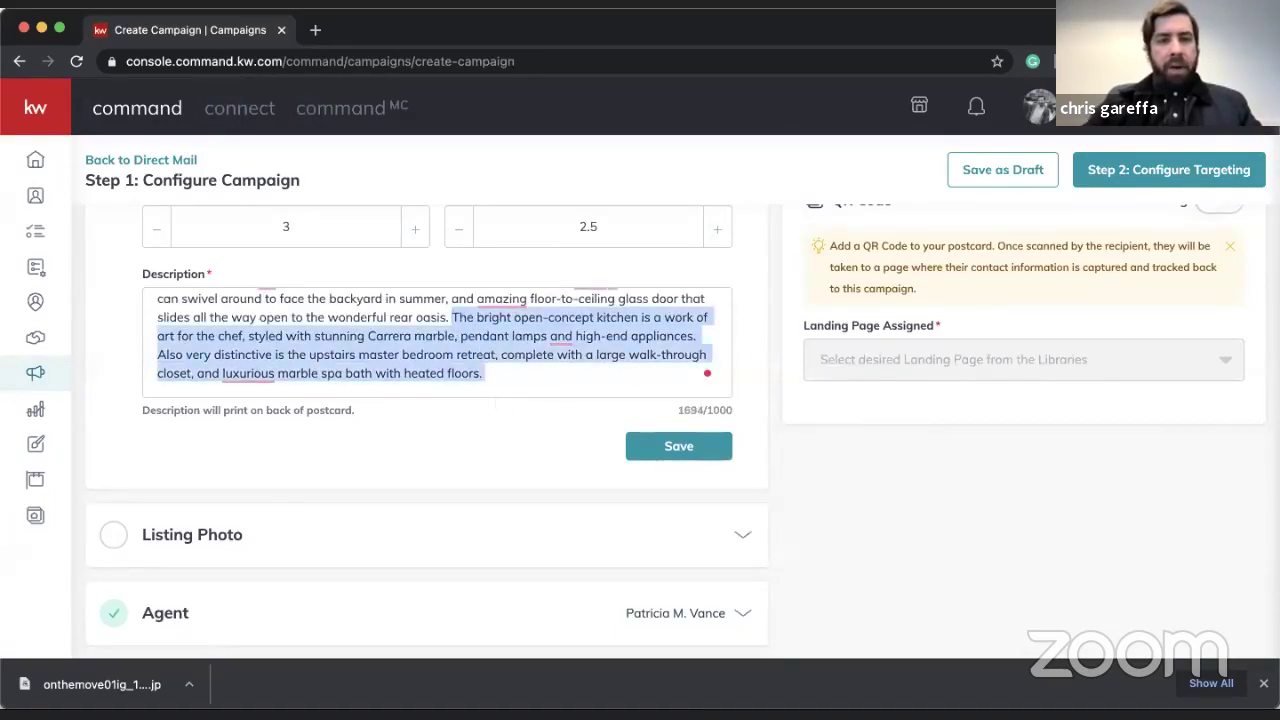
key("BackSpace")
- Cut the description from 'Luxuriously' onward to 980 characters and save Listing Details
scroll(495, 388, "up", 1)
scroll(431, 391, "up", 1)
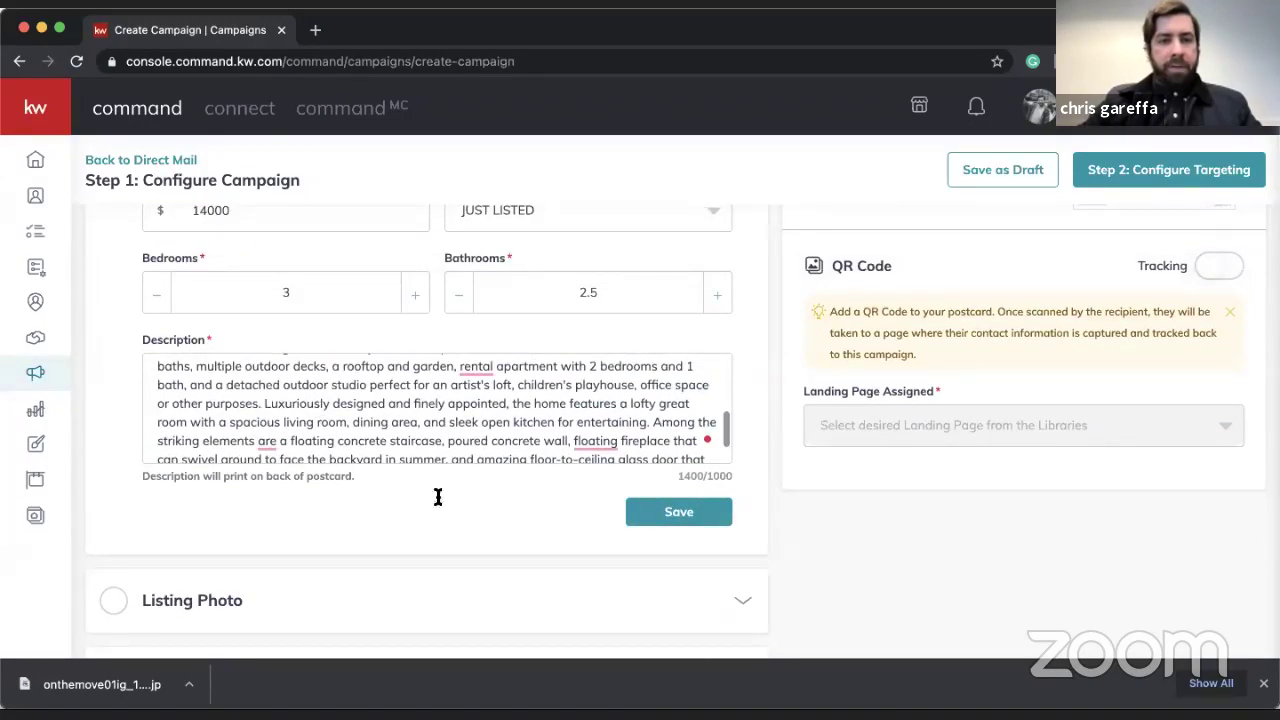
left_click_drag(263, 399, 377, 474)
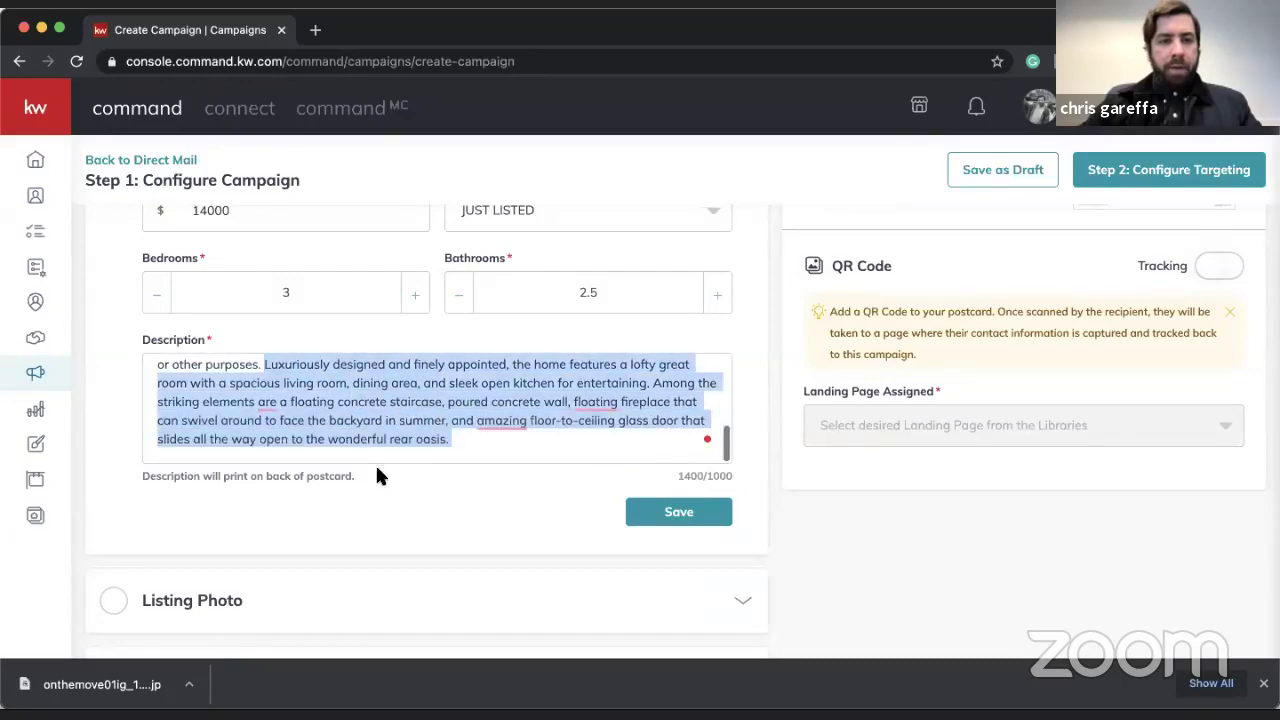
key("BackSpace")
left_click(655, 508)
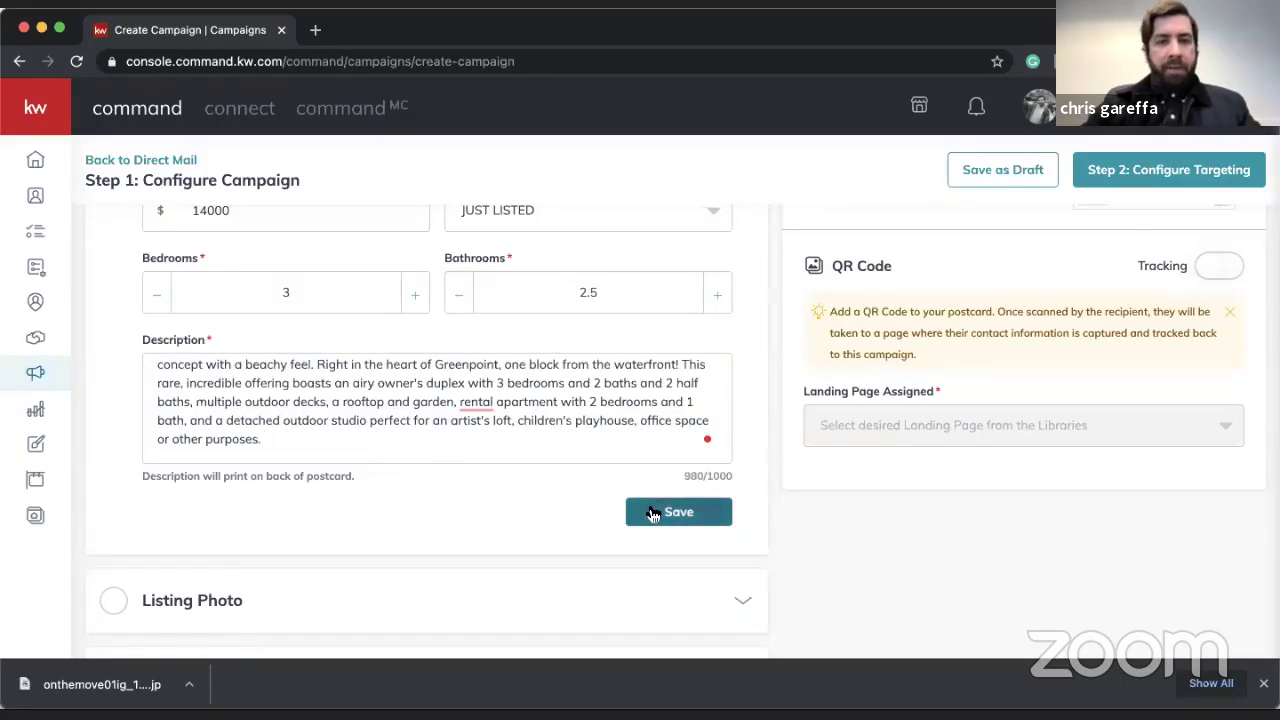
scroll(617, 425, "up", 2)
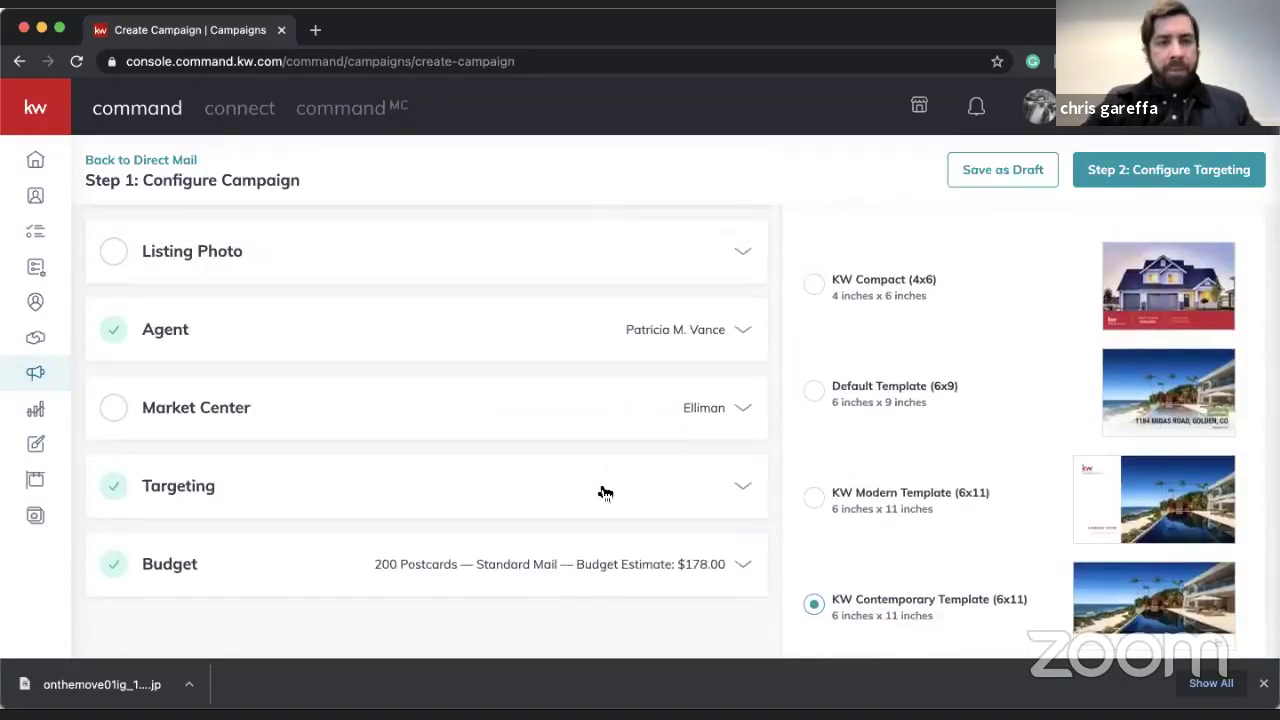
scroll(600, 491, "up", 1)
scroll(693, 507, "down", 1)
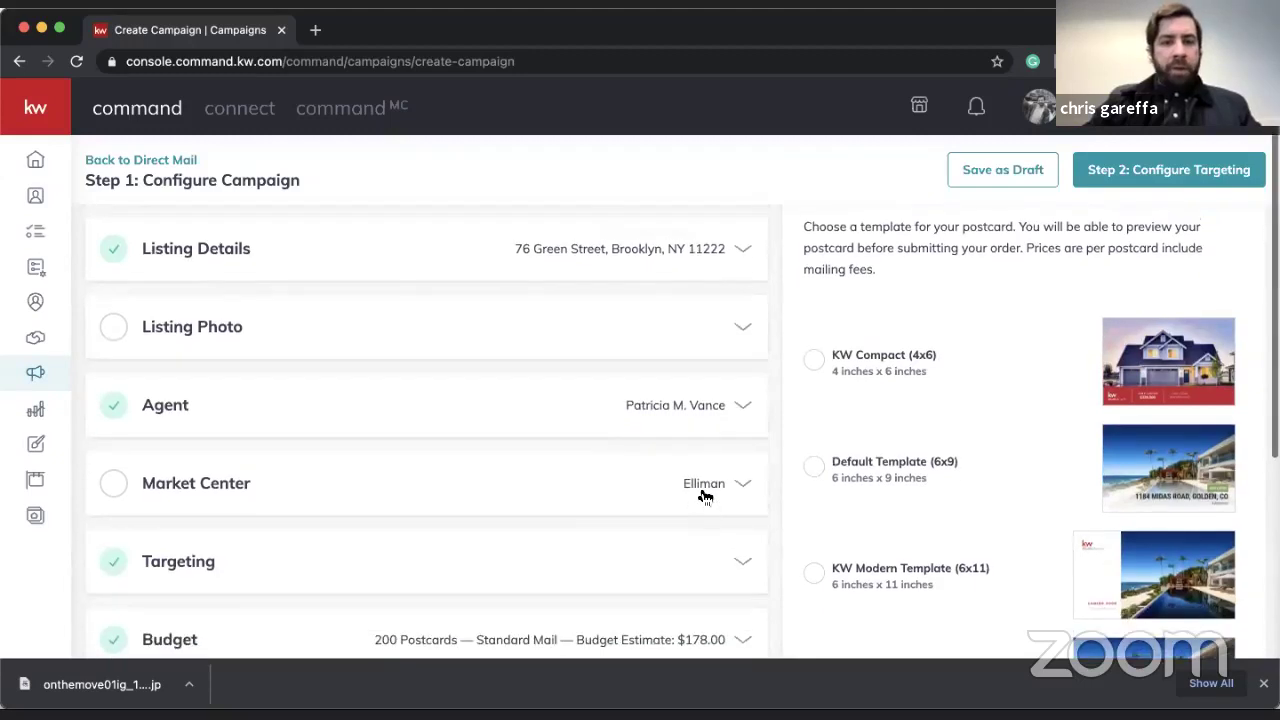
- Rename the Market Center from Elliman to Keller Williams City Views
left_click(704, 490)
scroll(700, 474, "down", 5)
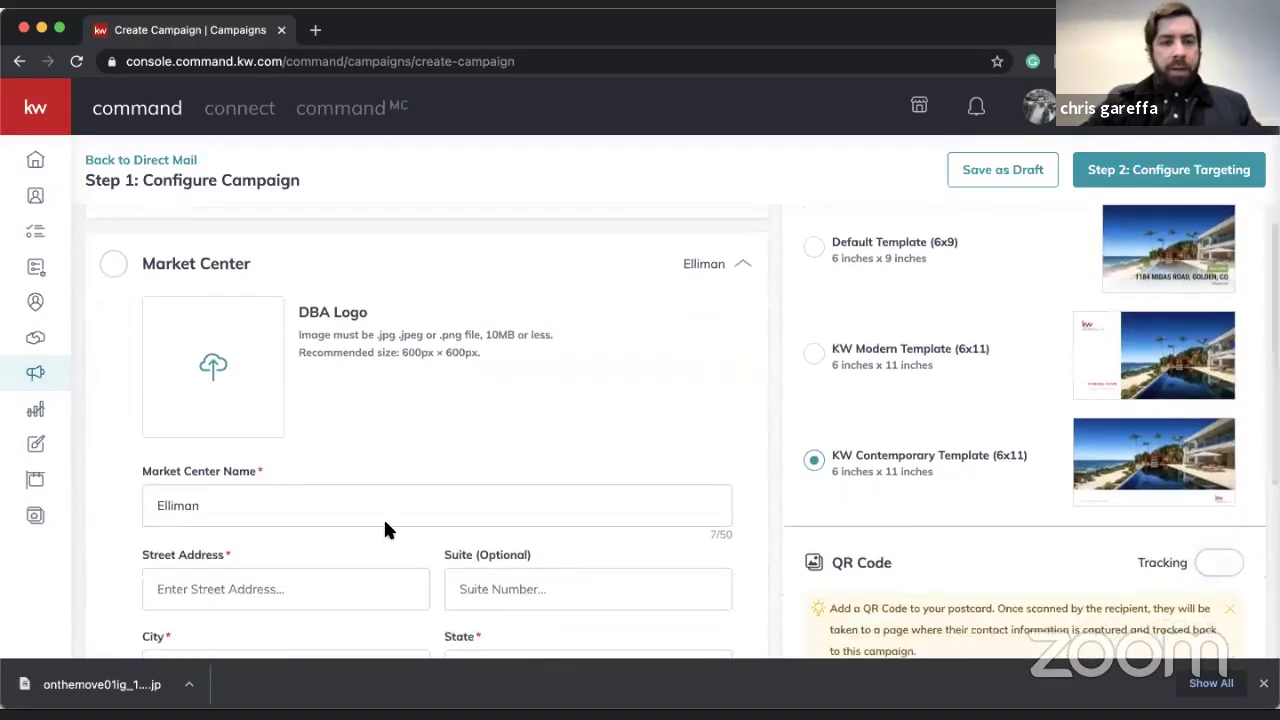
double_click(306, 520)
type("Keller Willioa")
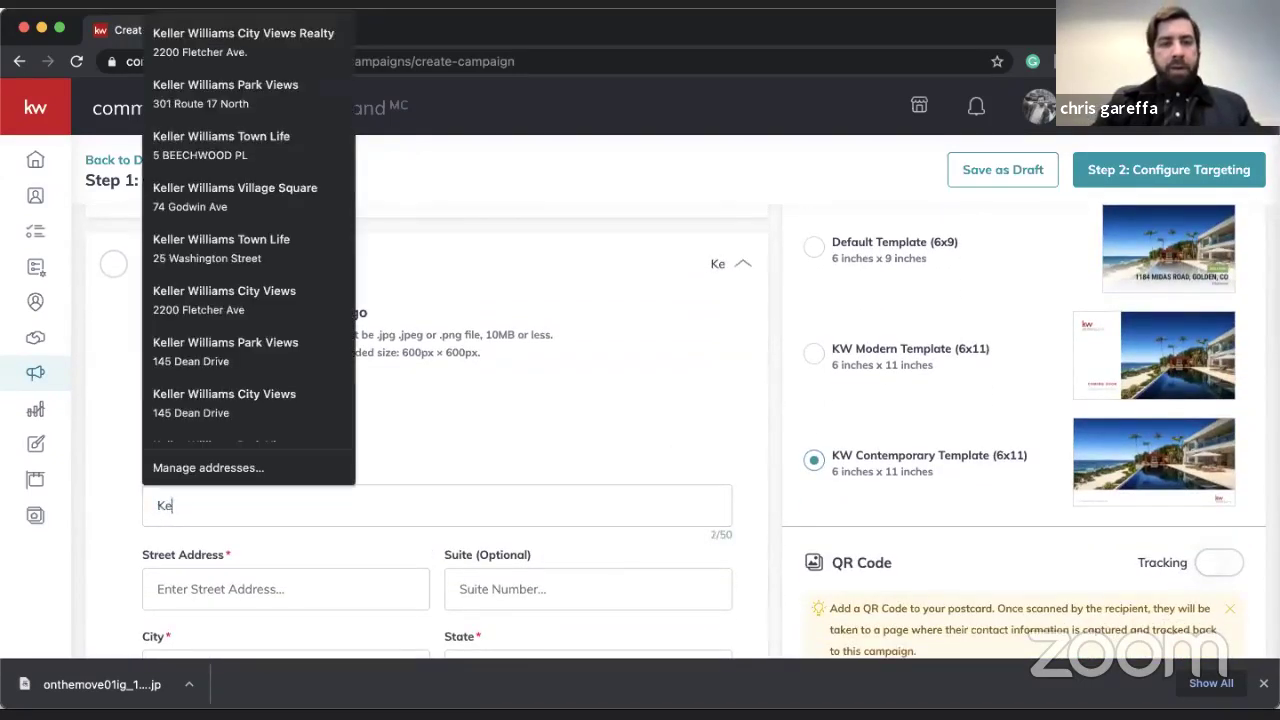
key("BackSpace")
key("BackSpace")
type("ams")
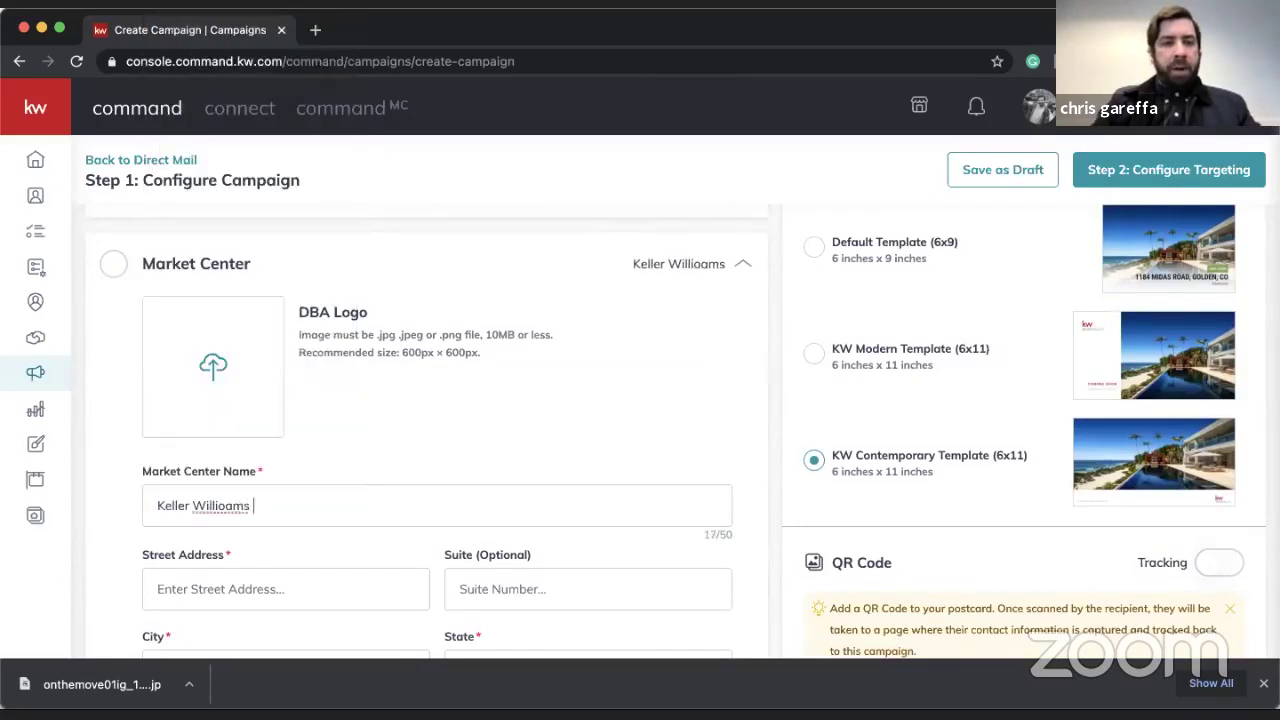
key("BackSpace")
key("BackSpace")
key("BackSpace")
type("ams C")
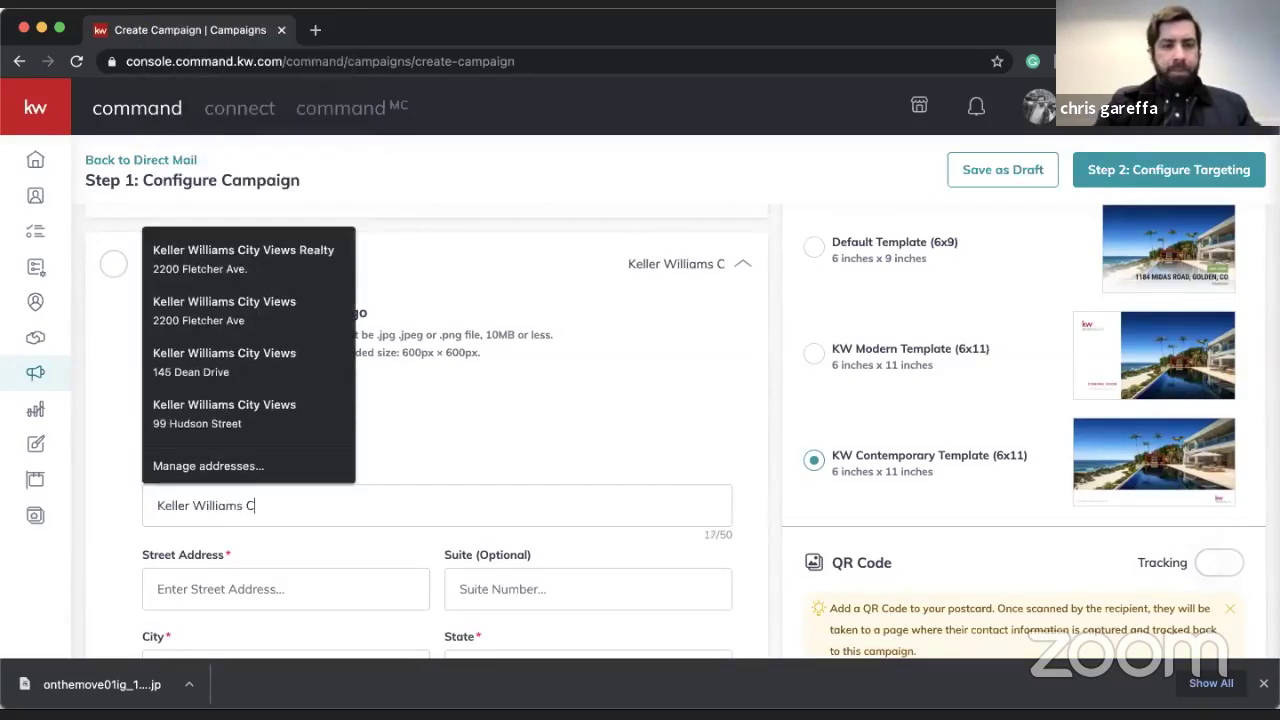
type("ity Views")
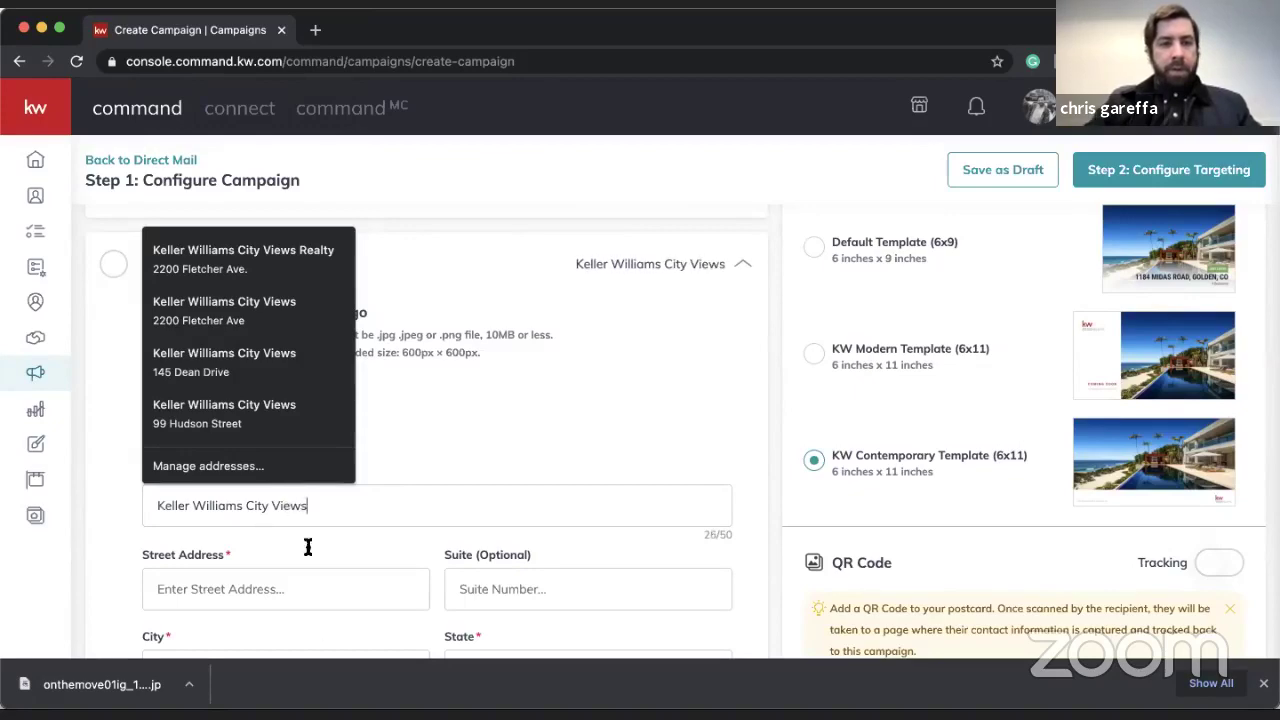
- Enter the Market Center's street address, suite number, city Fort Lee and state NJ
left_click(306, 590)
scroll(306, 590, "down", 2)
left_click(325, 519)
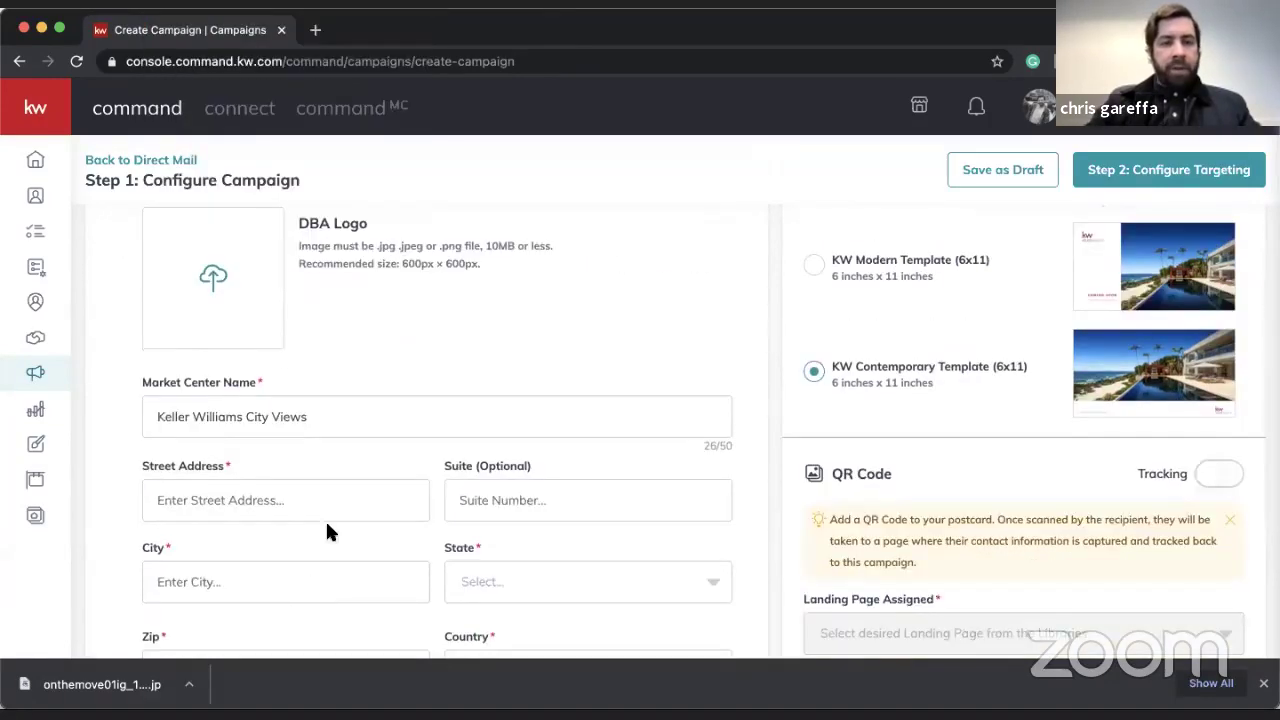
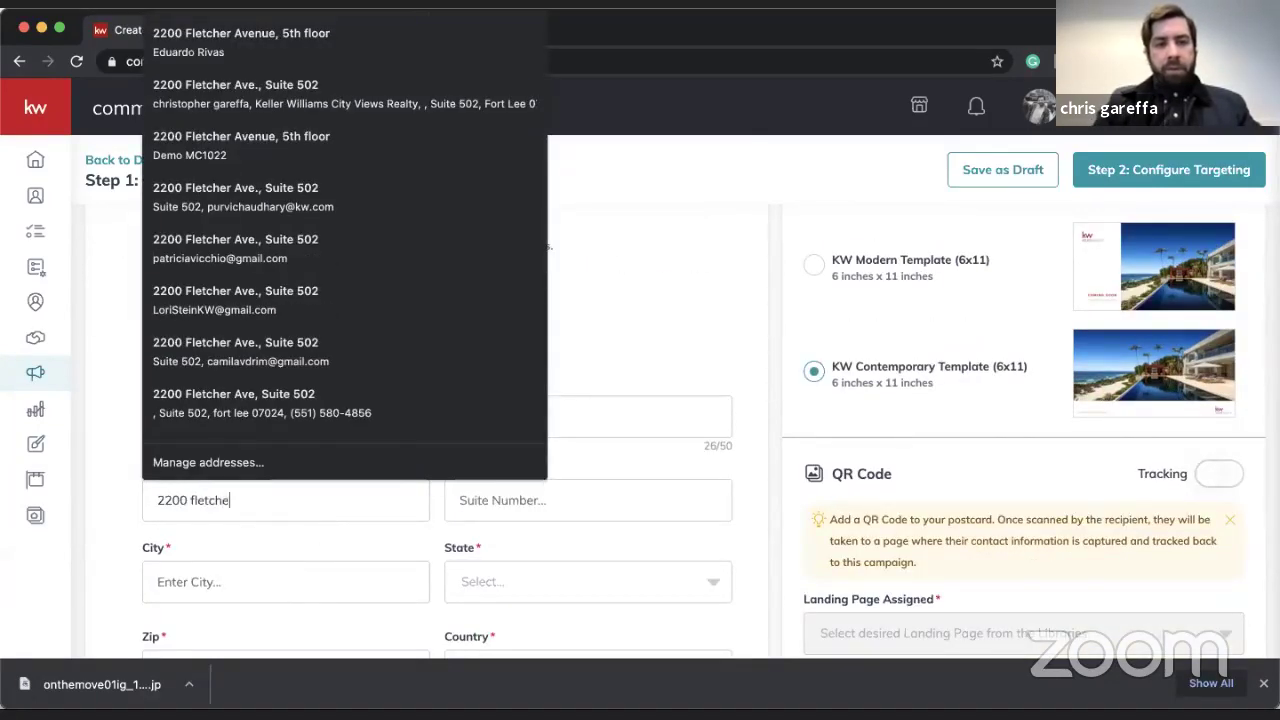
key("Tab")
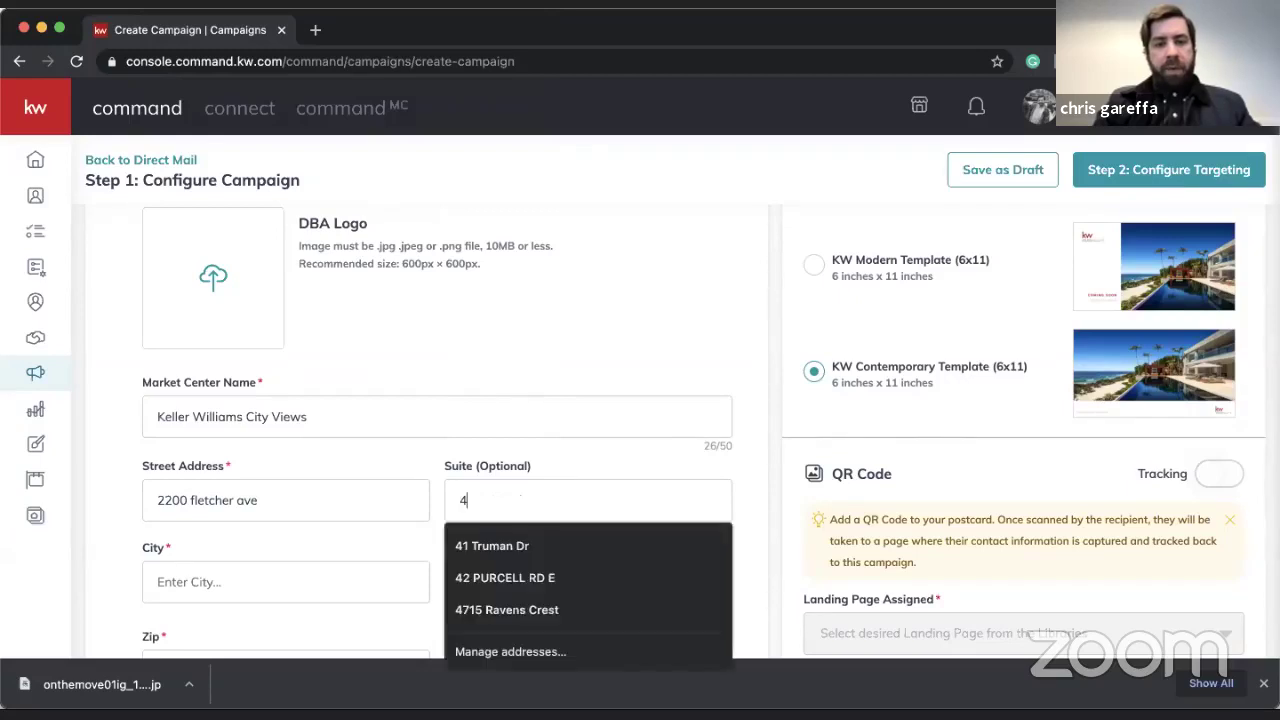
left_click(285, 582)
type("for")
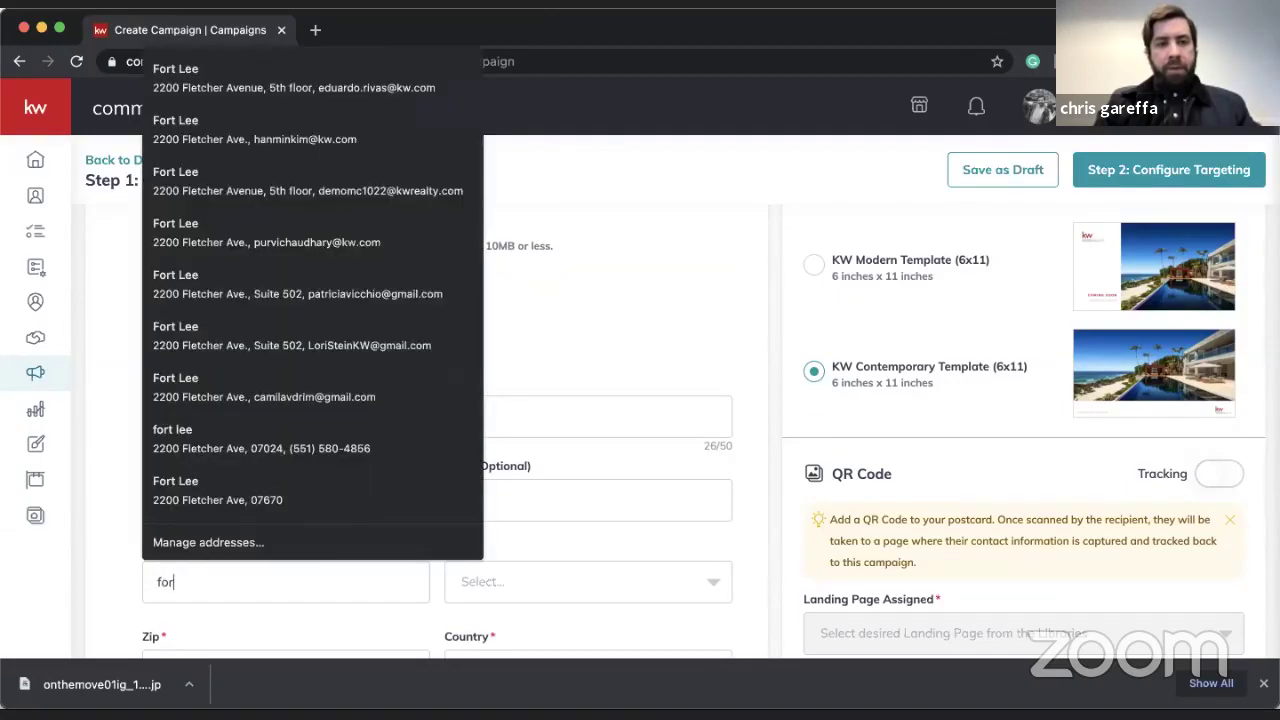
type("t lee")
key("Tab")
type("n")
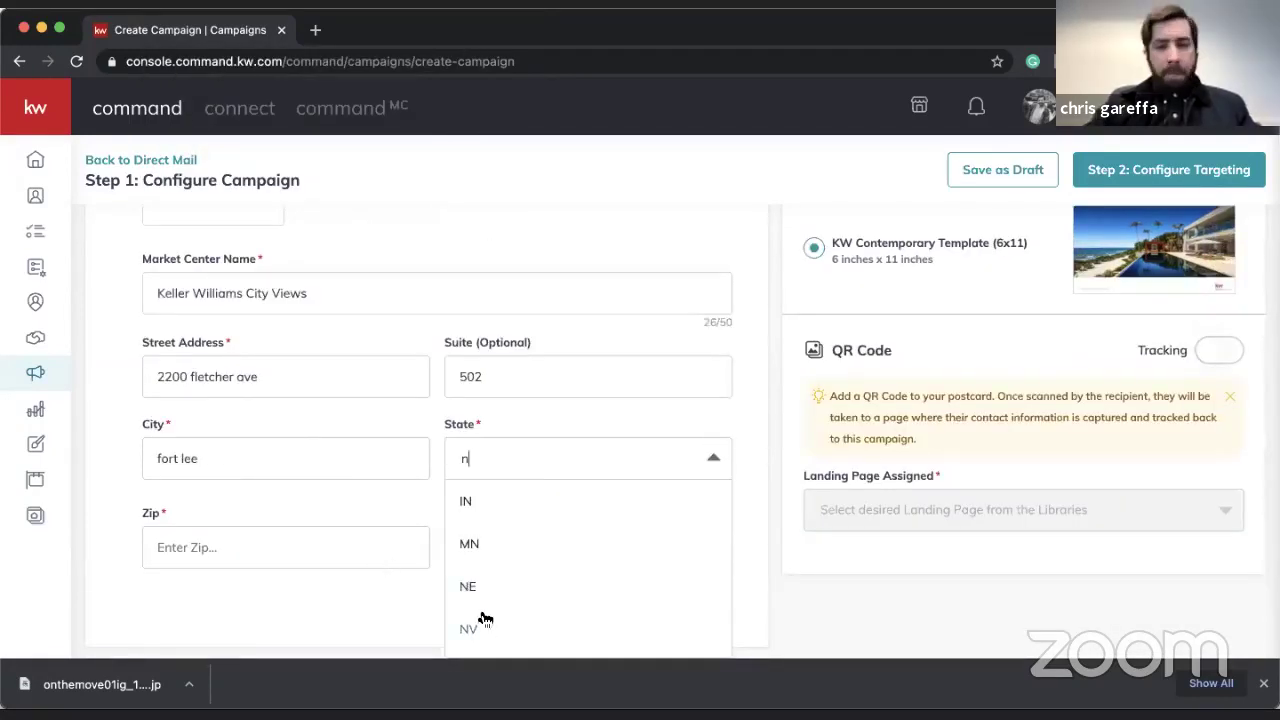
scroll(484, 618, "down", 2)
left_click(466, 634)
- Enter the zip code, verify the address and accept the corrected version
left_click(288, 540)
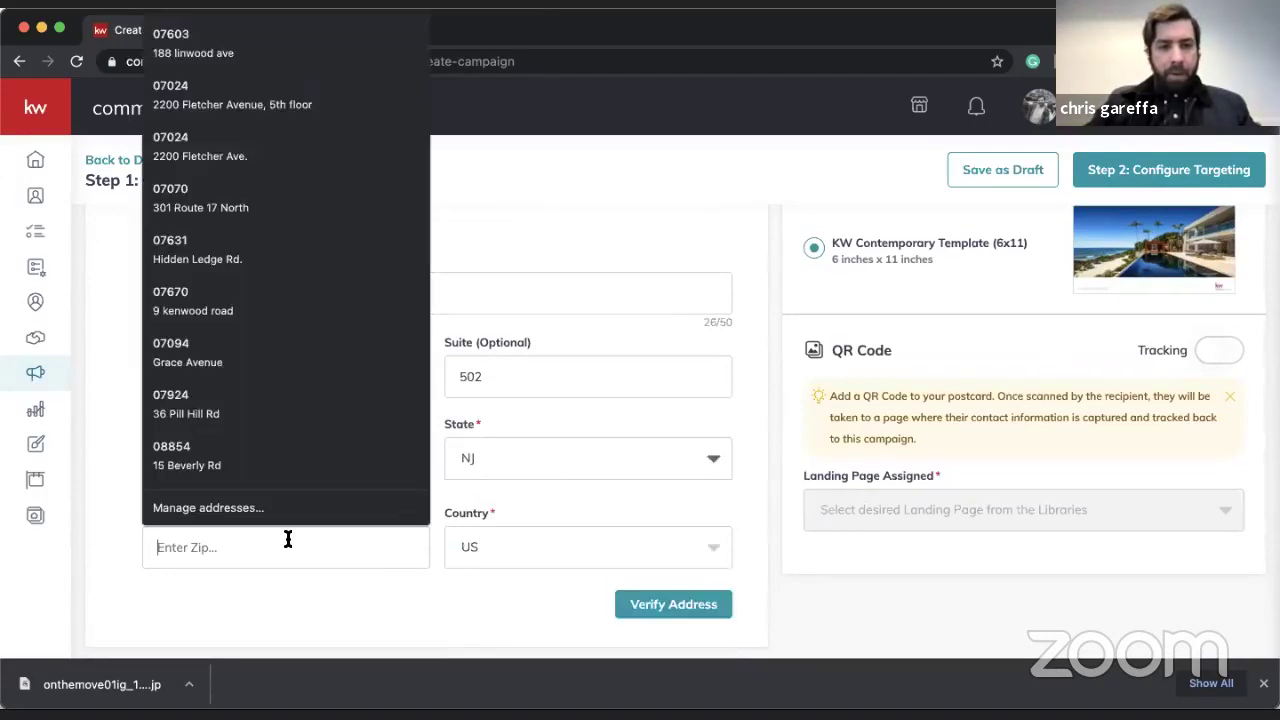
type("07024")
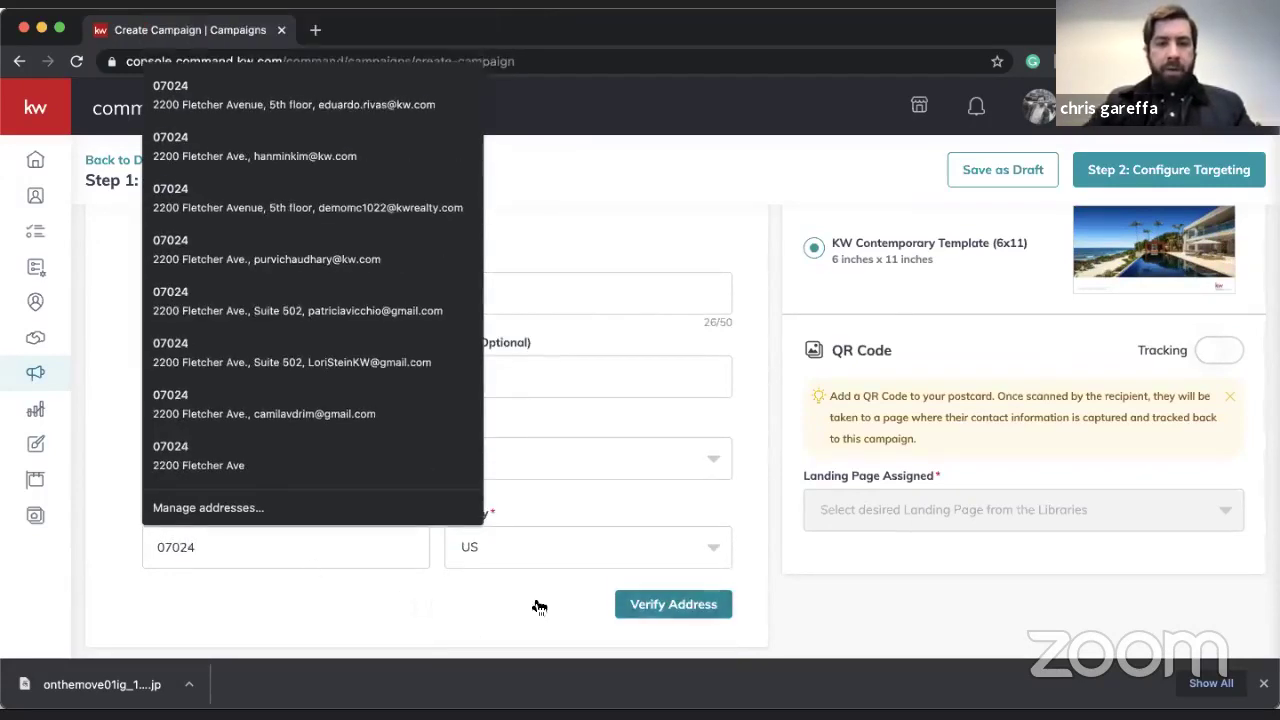
left_click(660, 608)
left_click(660, 612)
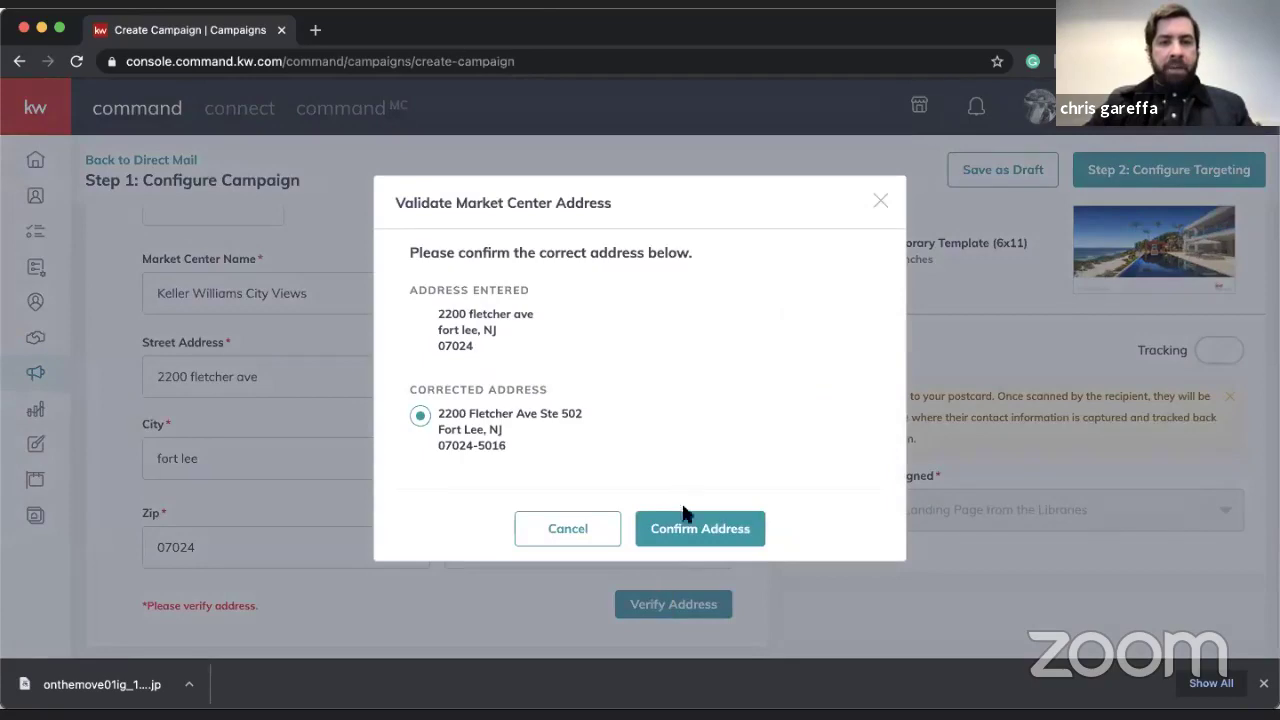
left_click(686, 514)
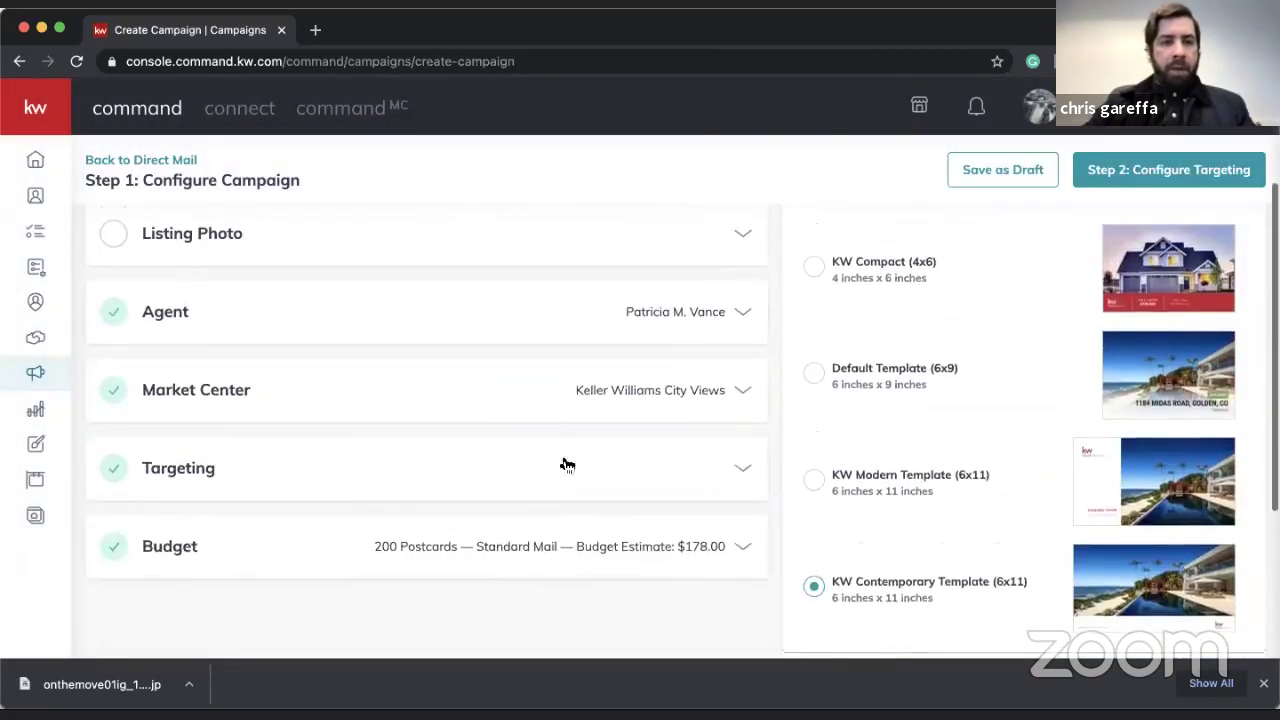
- Expand the Market Center details and save them
left_click(652, 392)
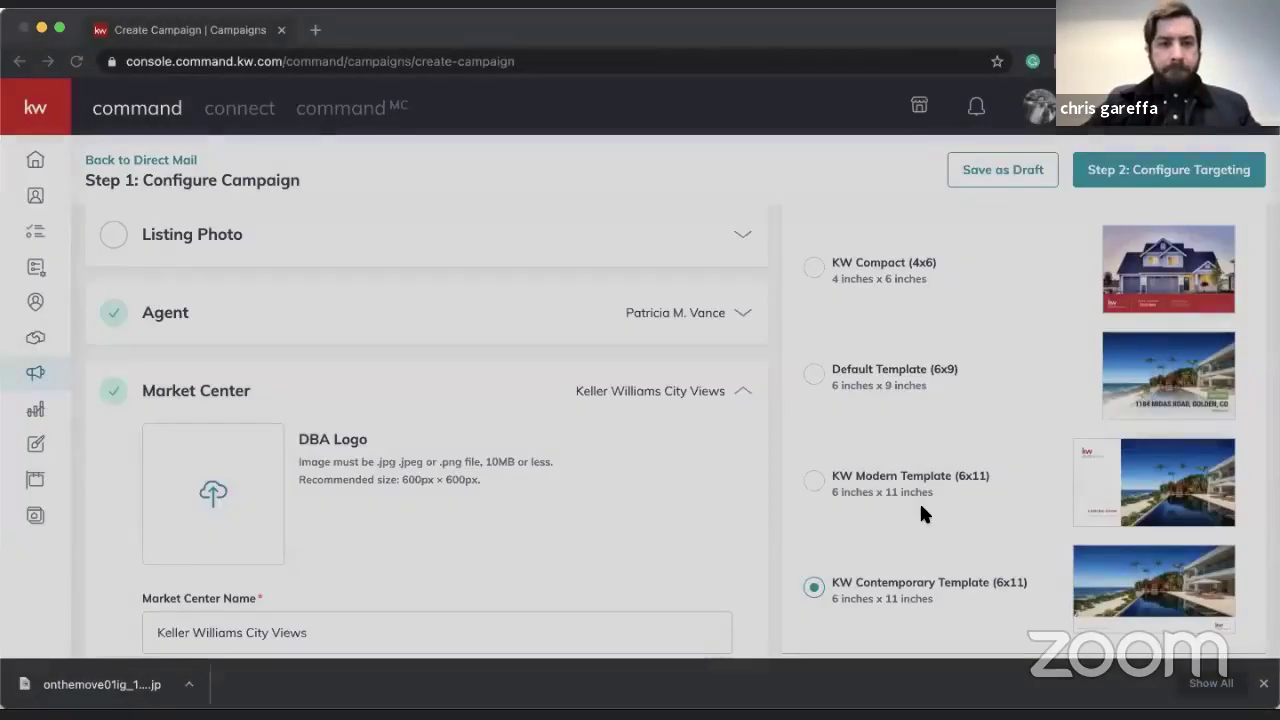
scroll(605, 497, "down", 5)
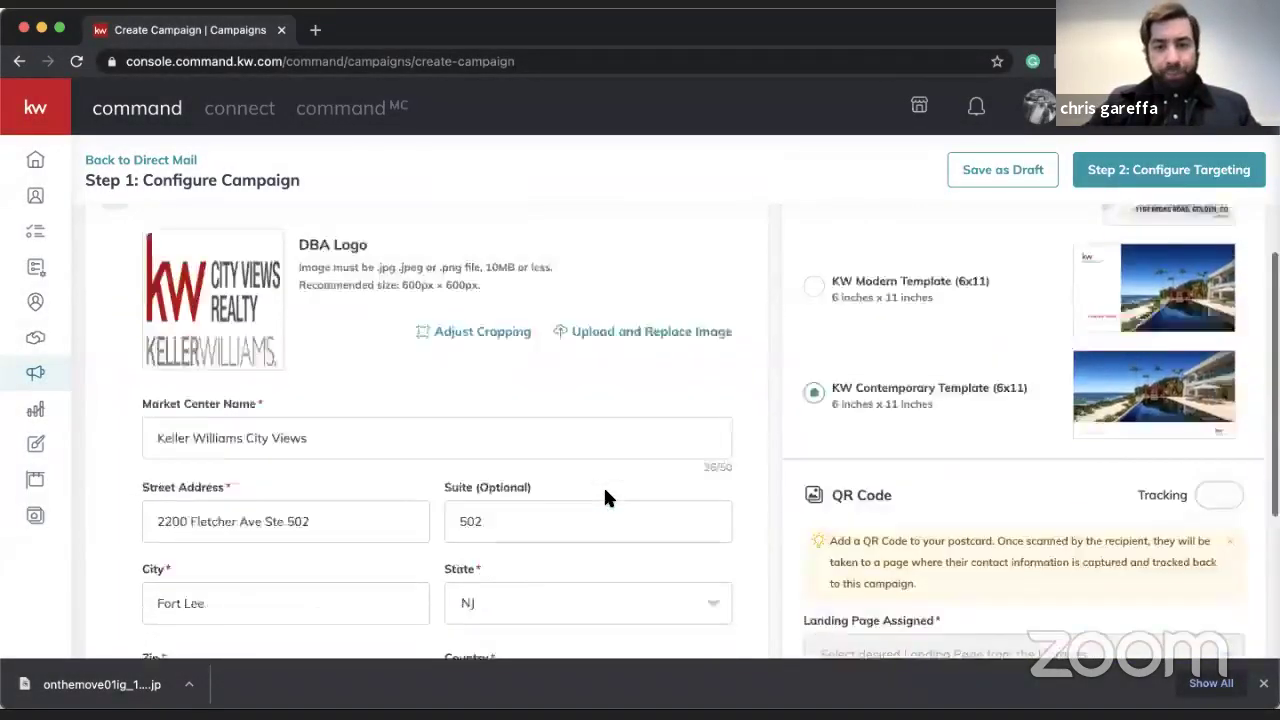
left_click(673, 527)
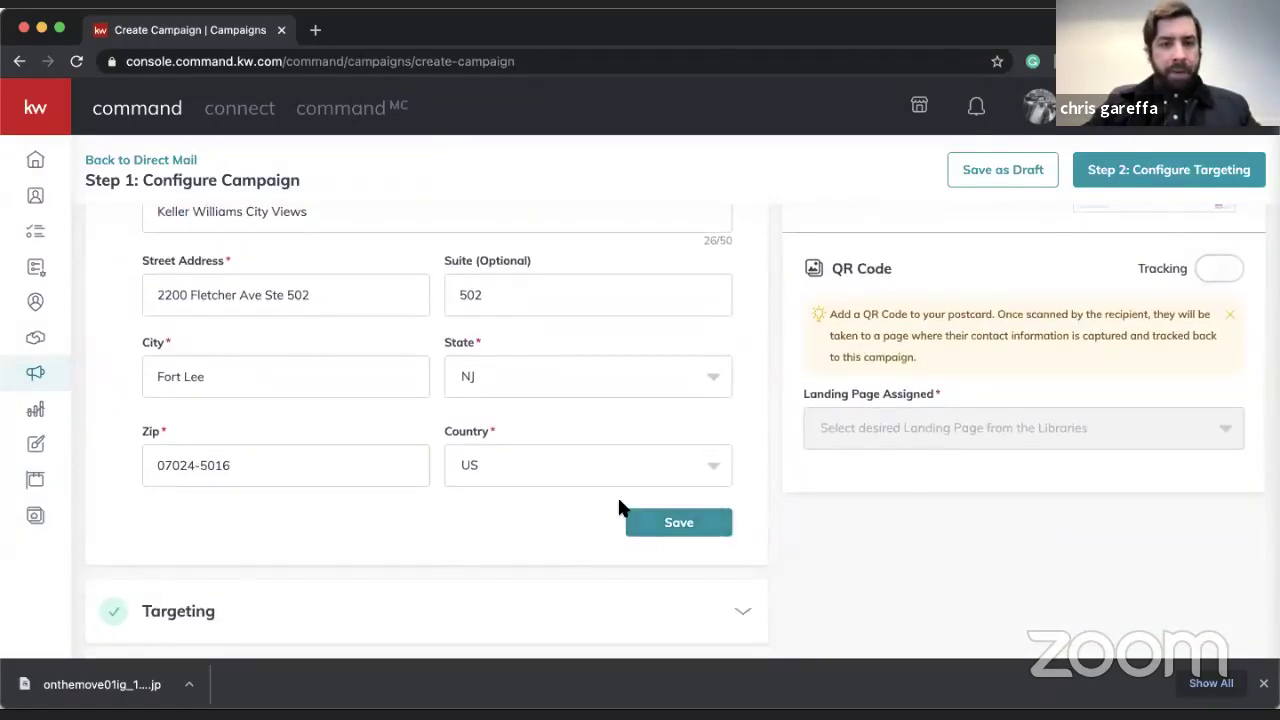
scroll(620, 506, "up", 5)
scroll(586, 377, "up", 2)
scroll(600, 420, "down", 4)
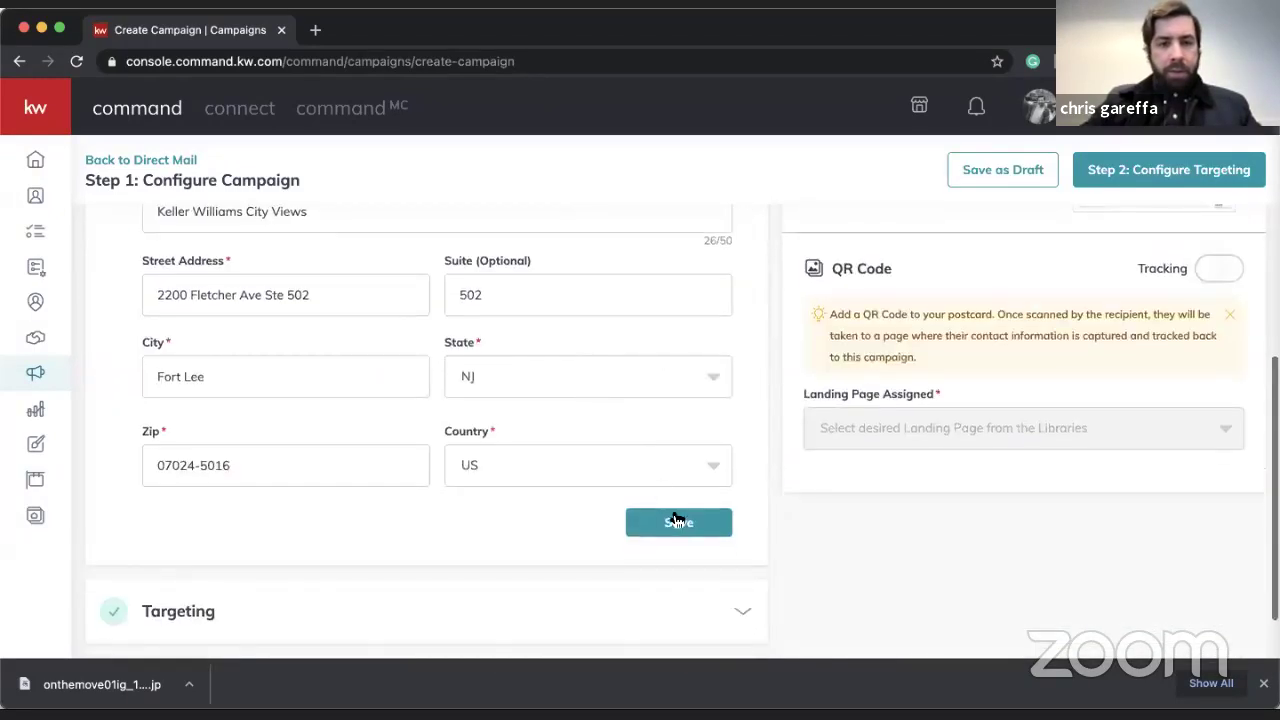
left_click(677, 519)
scroll(531, 396, "up", 4)
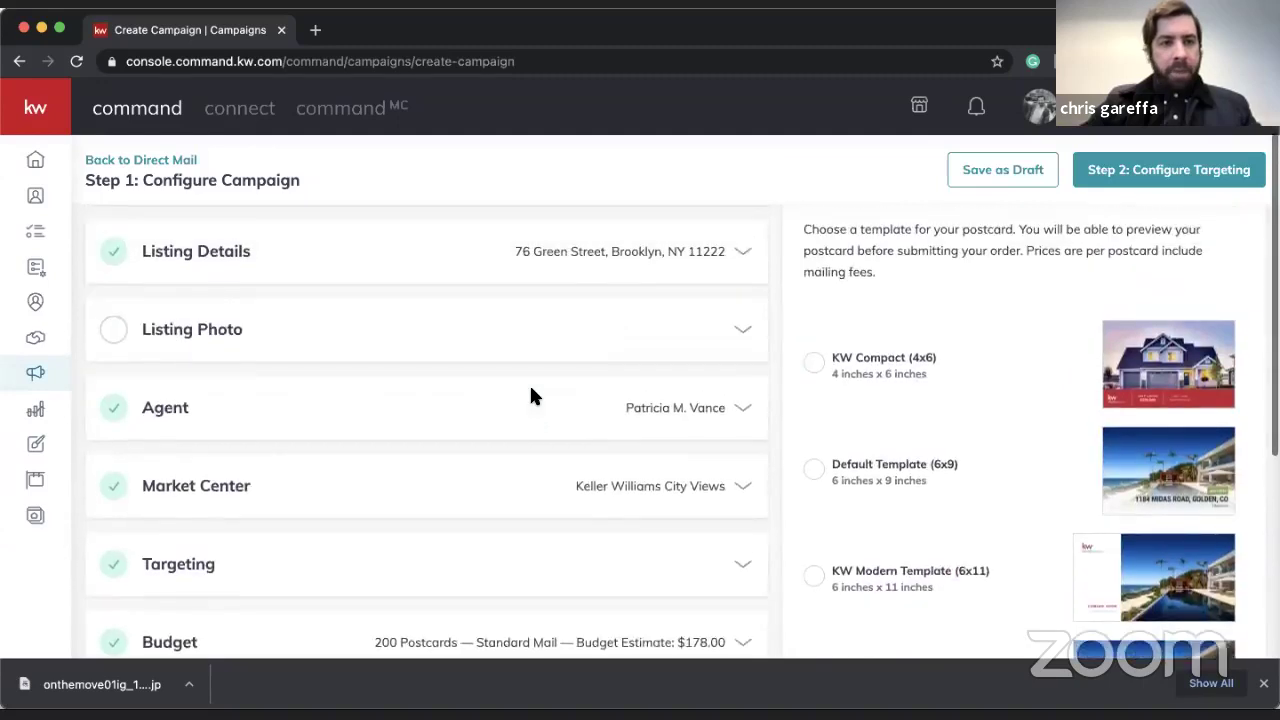
- Use the second interior photo in the grid as the listing photo (flagged low-res, 1280x1920)
left_click(263, 345)
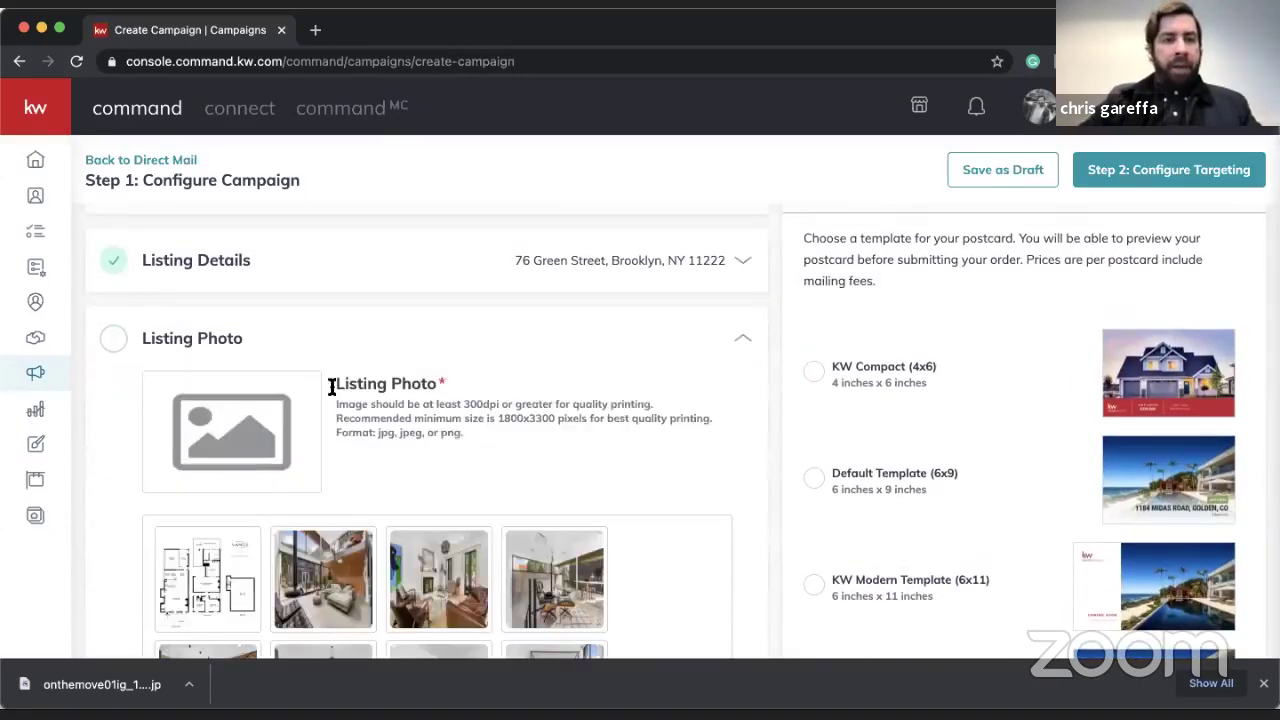
scroll(331, 383, "down", 1)
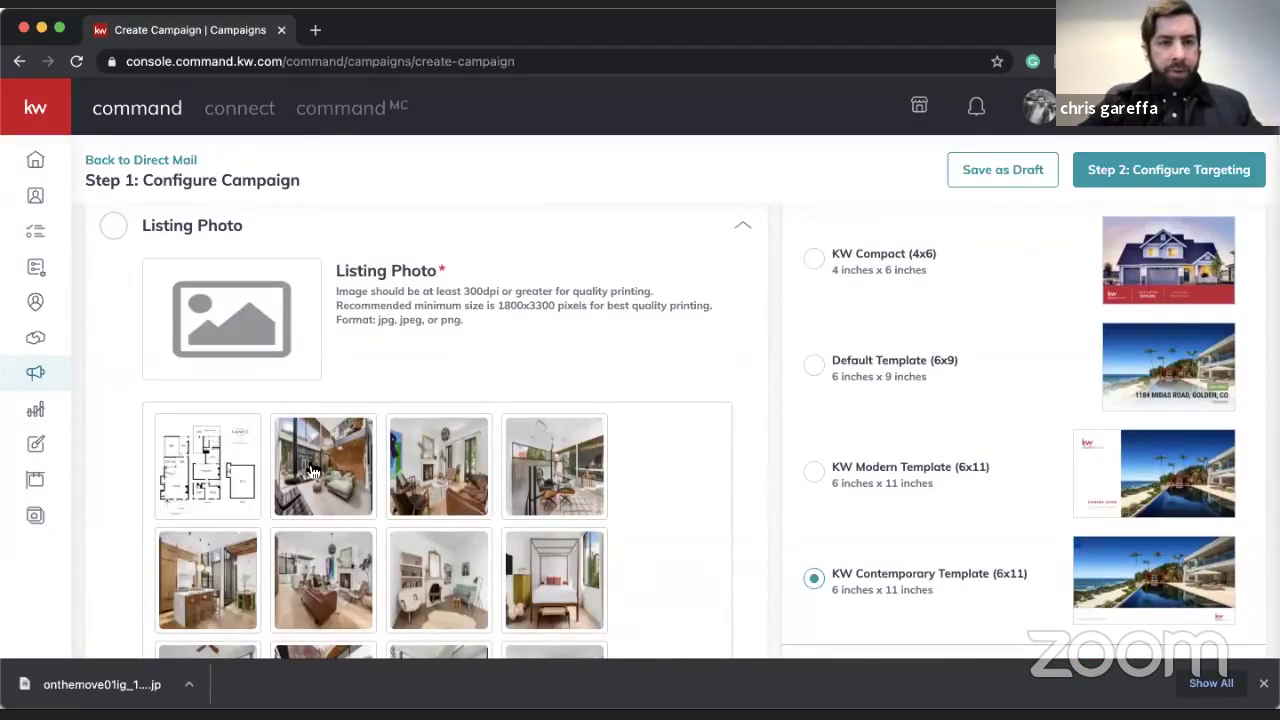
left_click(312, 474)
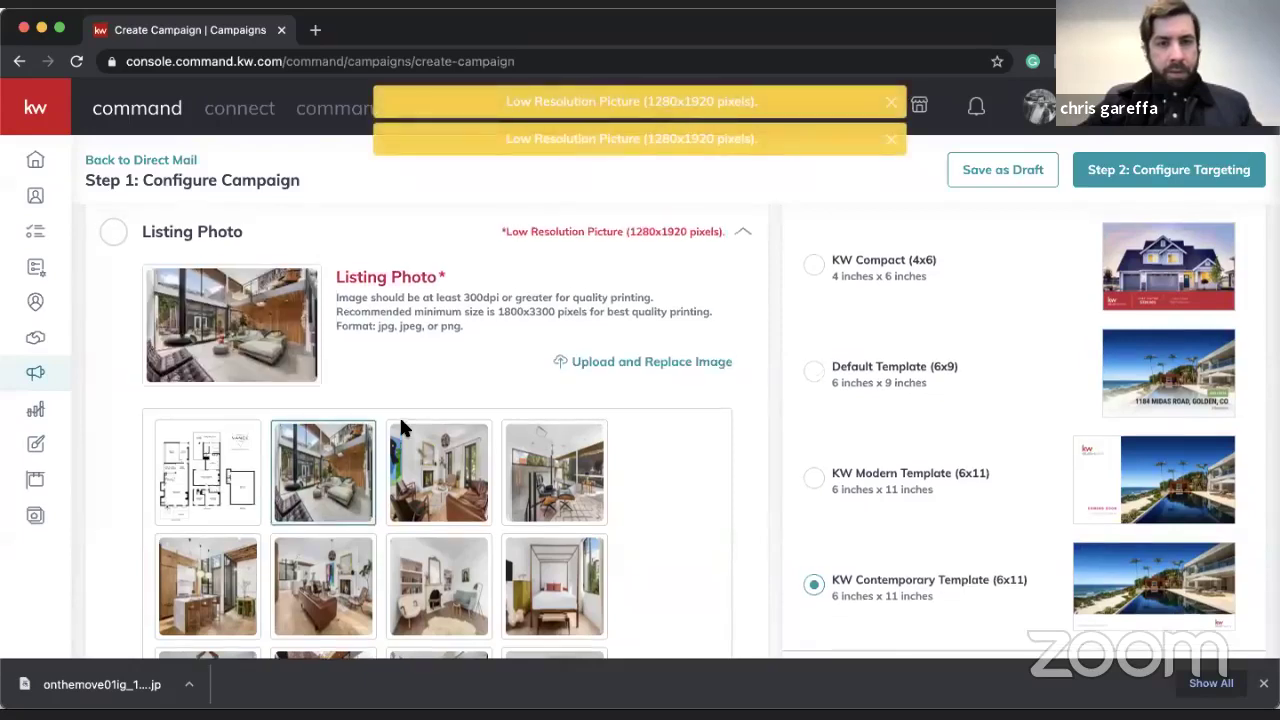
scroll(587, 305, "up", 1)
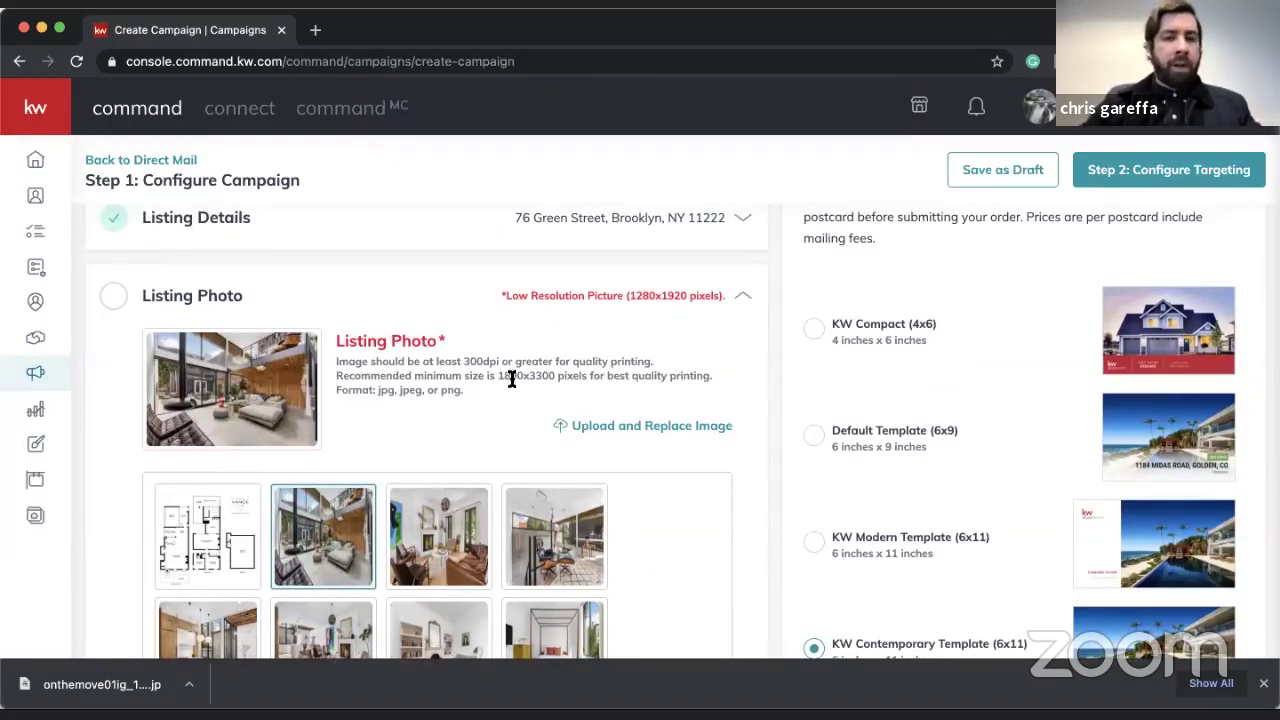
scroll(497, 380, "up", 5)
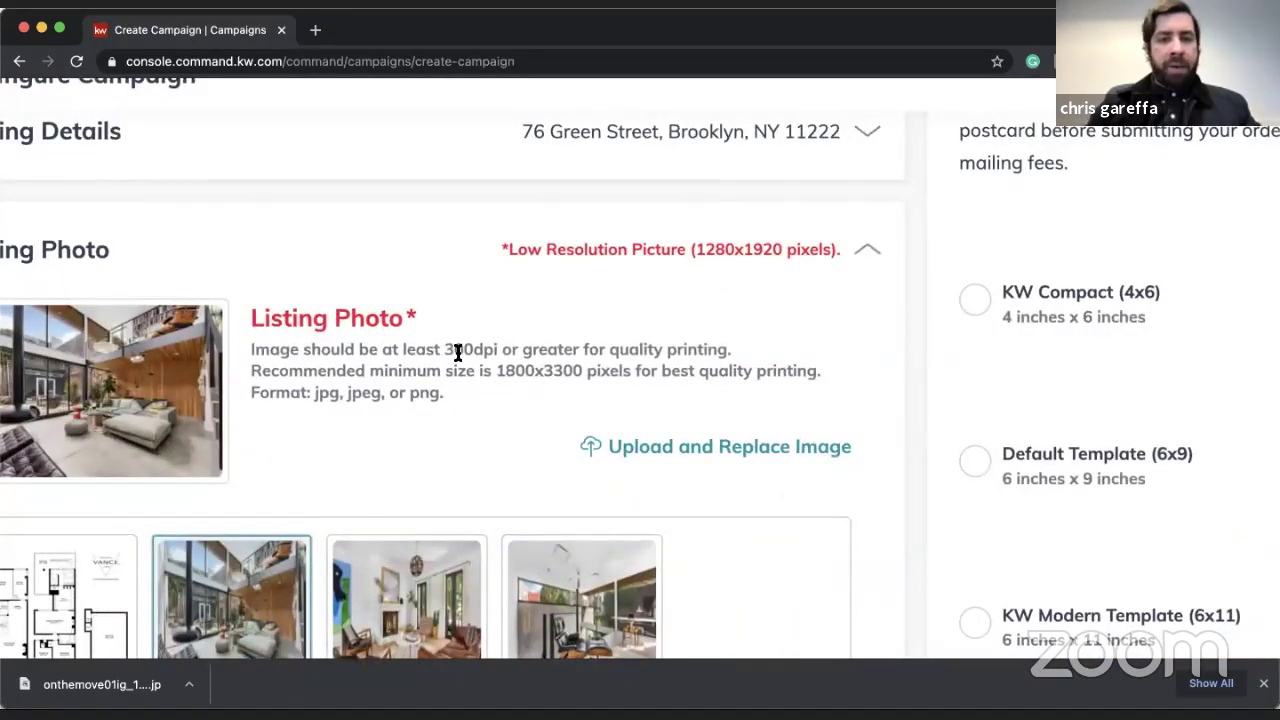
scroll(457, 352, "down", 5)
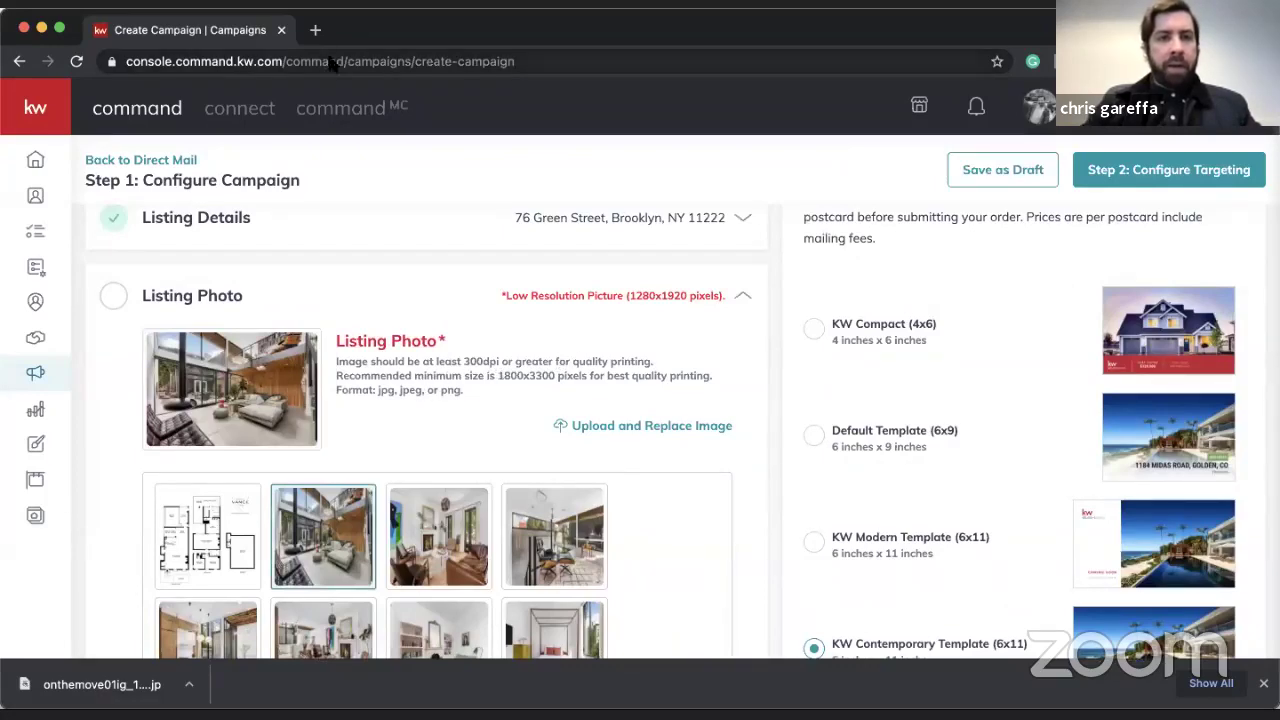
- In a new tab, search Google Images for 'hi res home image' filtered to Large size
left_click(315, 30)
type("hi")
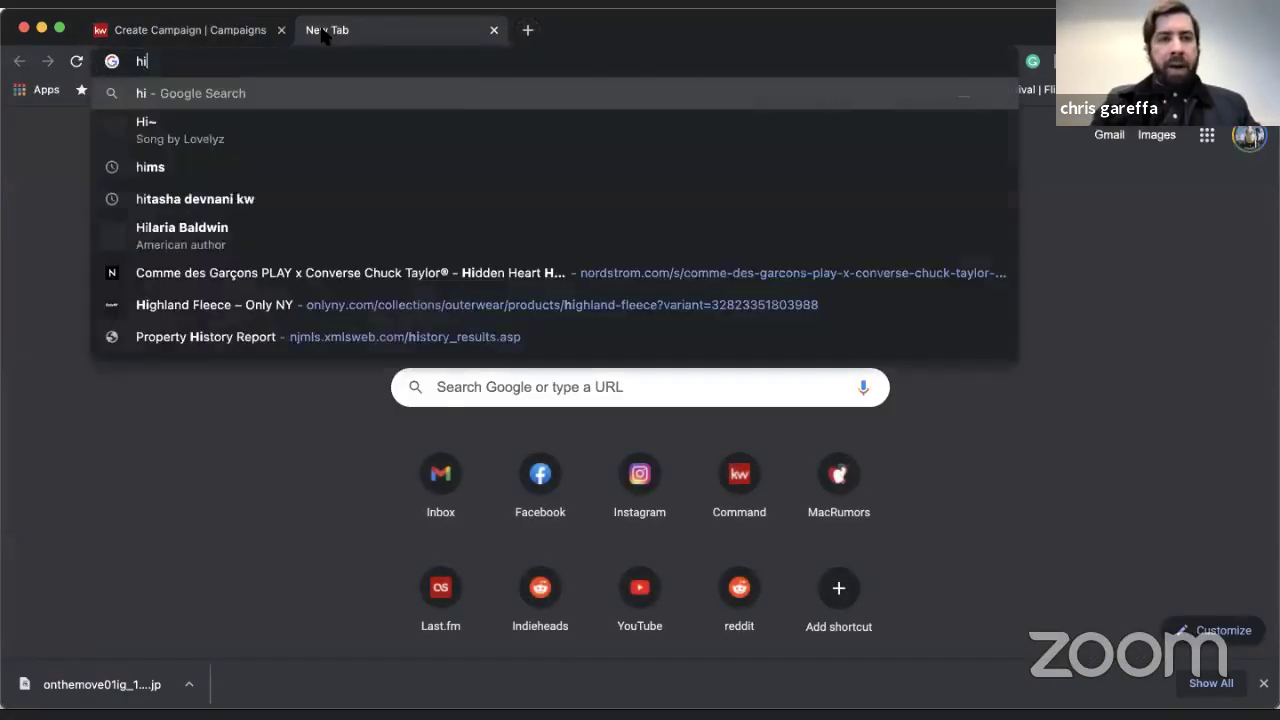
type(" res home")
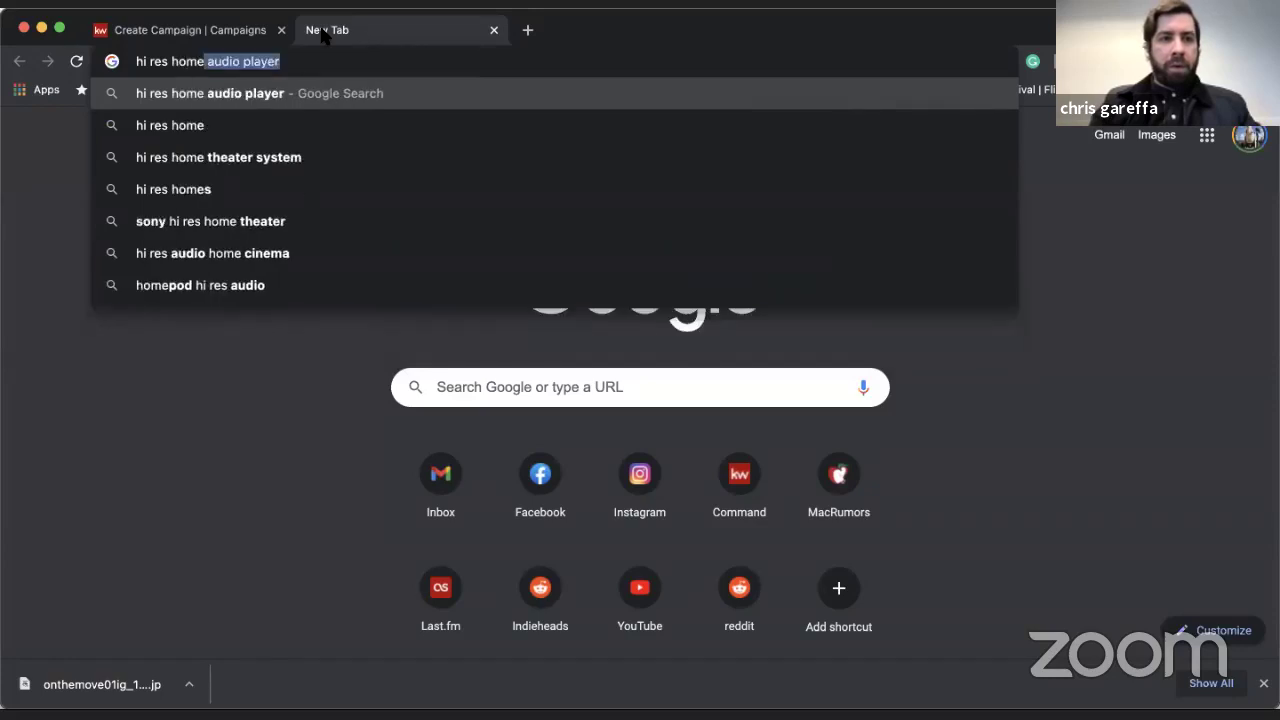
type(" image")
key("Return")
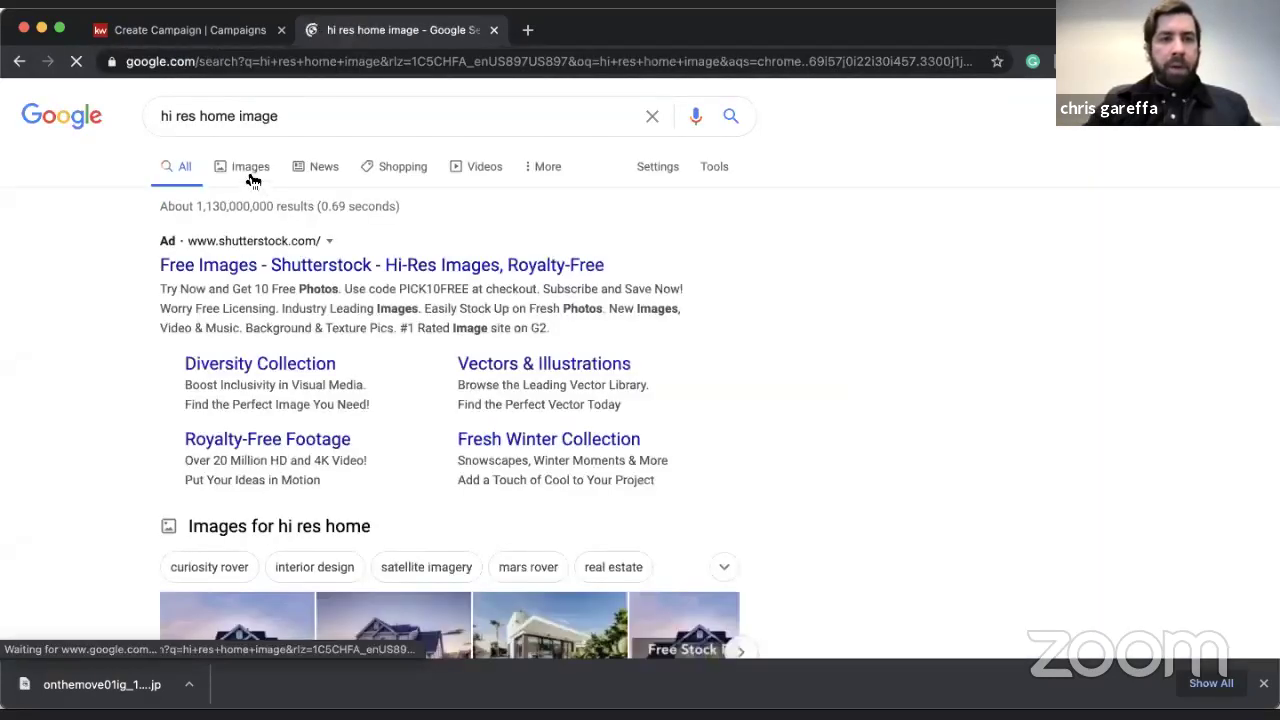
left_click(251, 171)
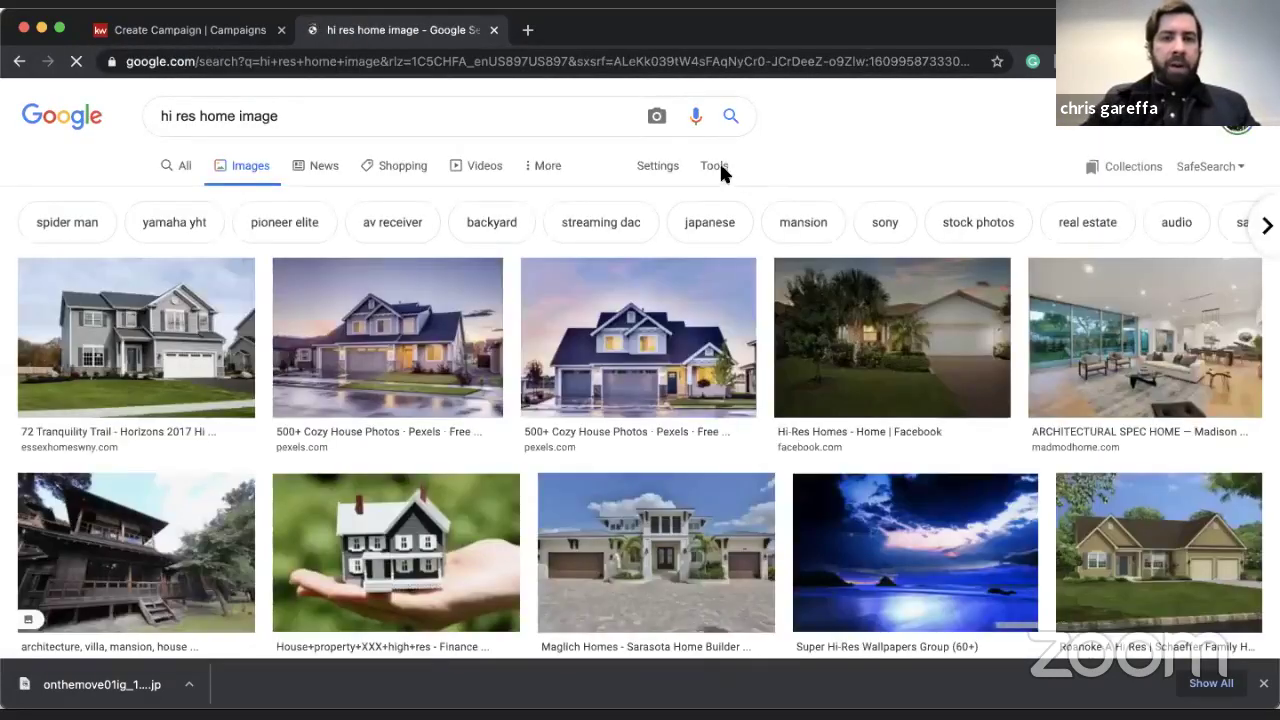
left_click(716, 166)
left_click(156, 198)
left_click(161, 258)
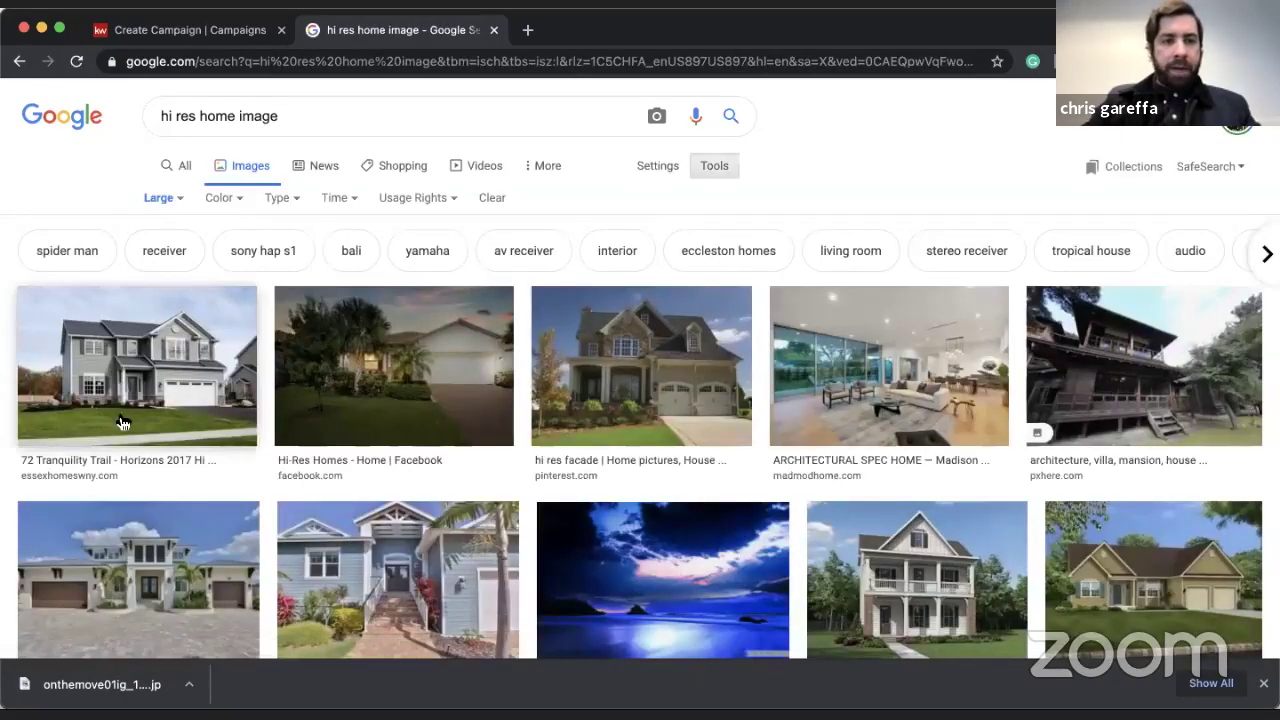
- Save the first grey two-storey house photo (4256 × 2832), then go back to the campaign tab
left_click(134, 400)
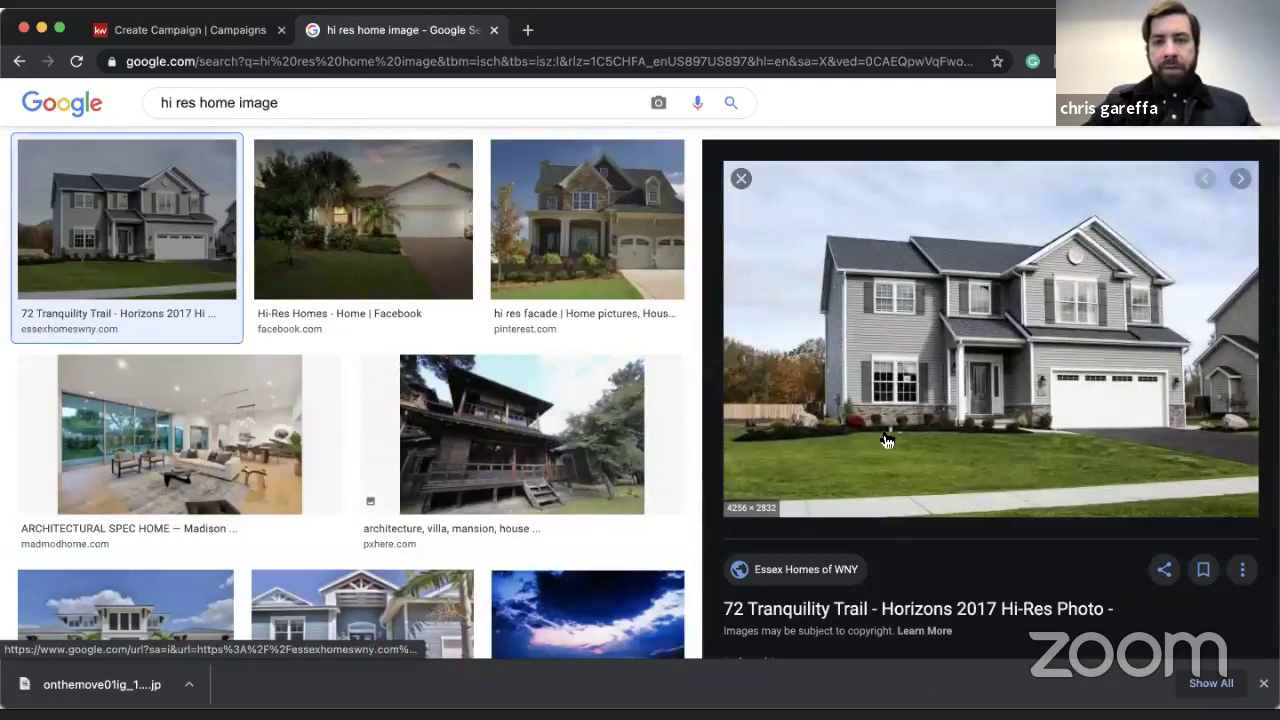
right_click(877, 421)
left_click(918, 569)
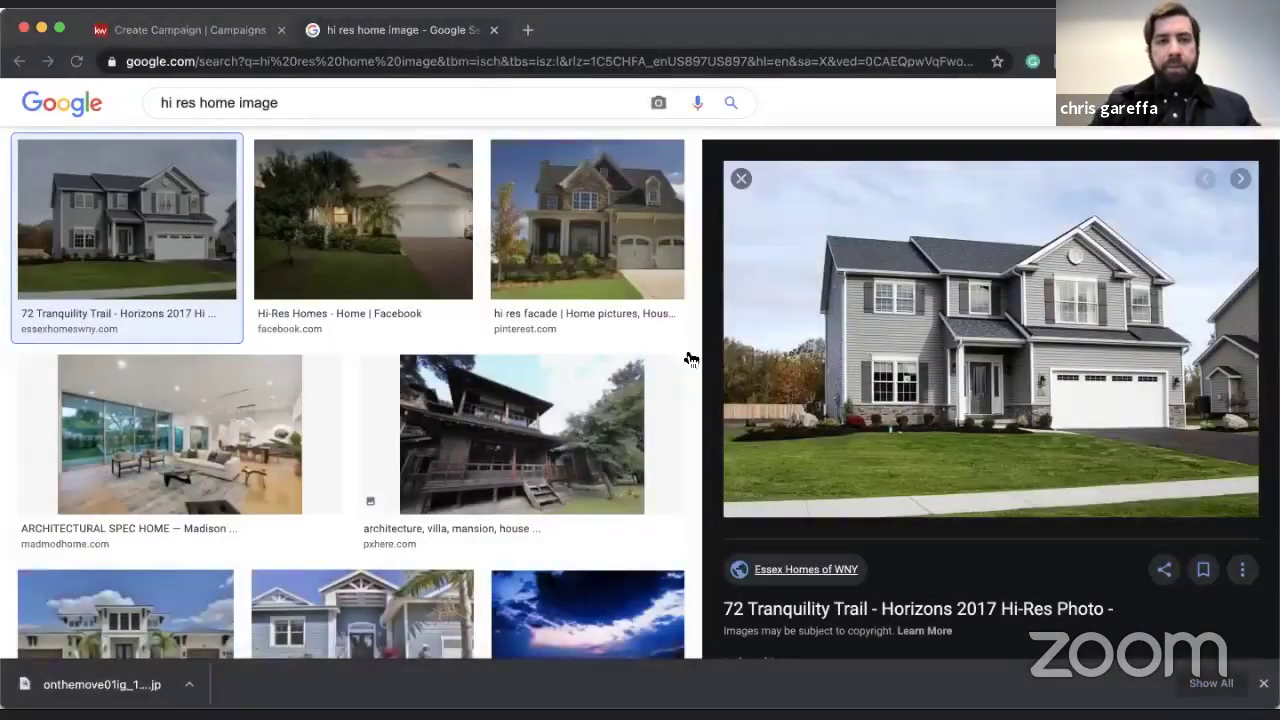
key("ctrl+shift+Tab")
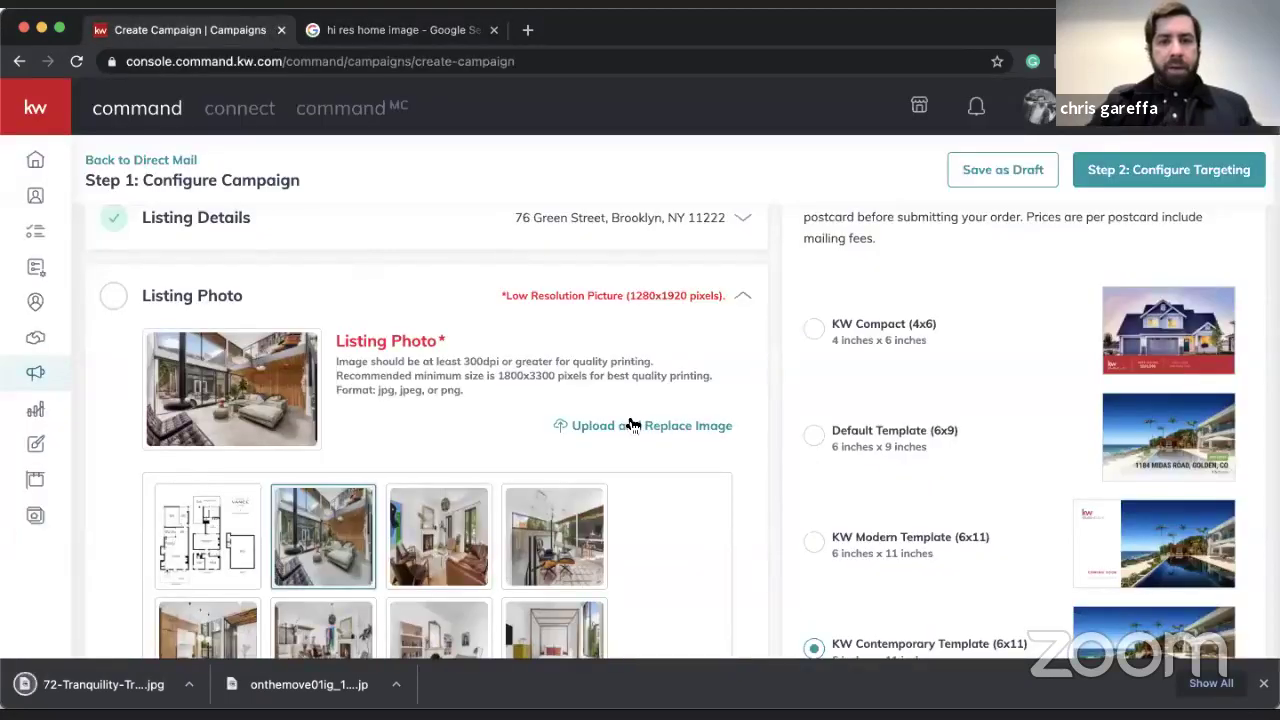
- Upload the downloaded grey house photo as the listing photo and save it
left_click(632, 425)
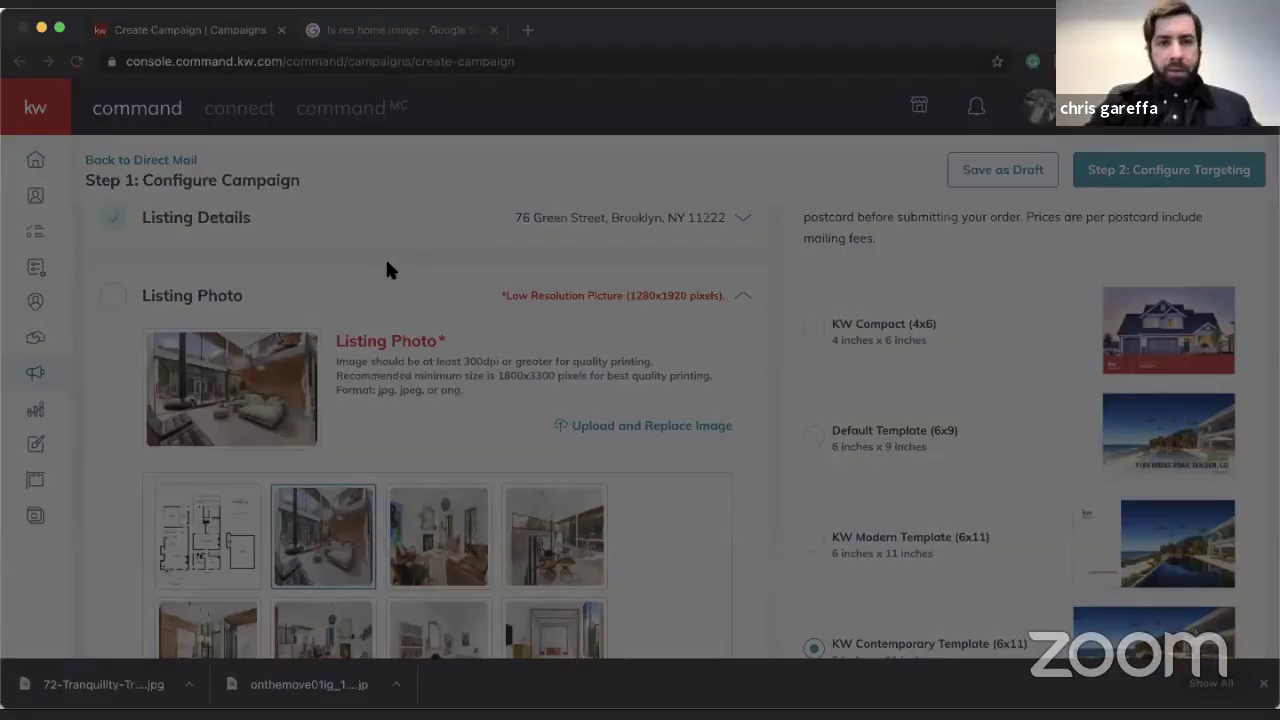
left_click(919, 505)
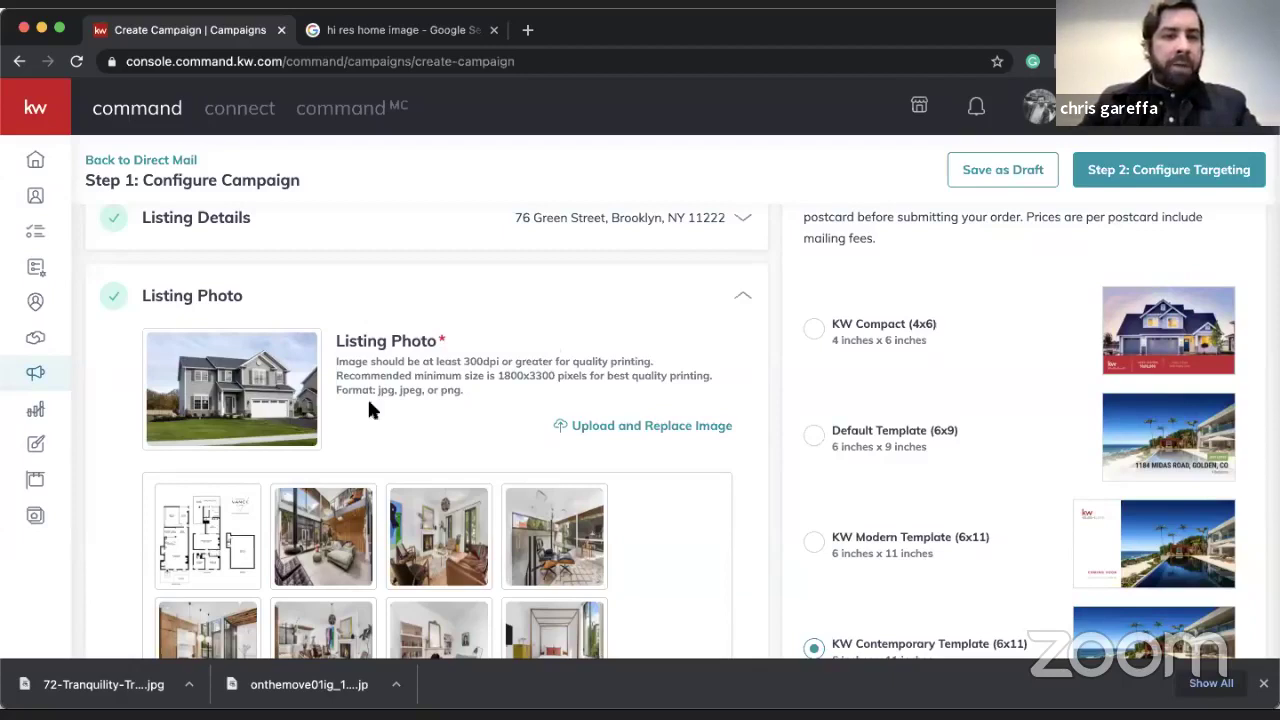
scroll(452, 362, "down", 1)
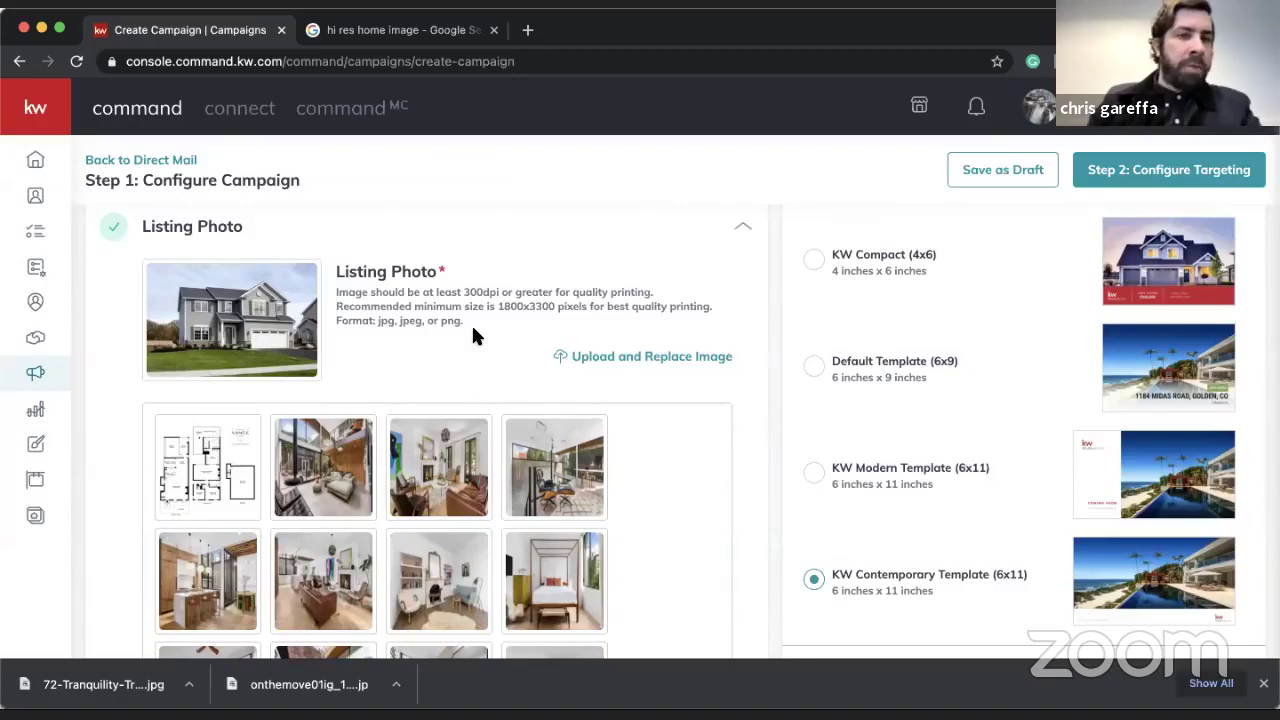
scroll(476, 336, "down", 5)
scroll(510, 380, "down", 2)
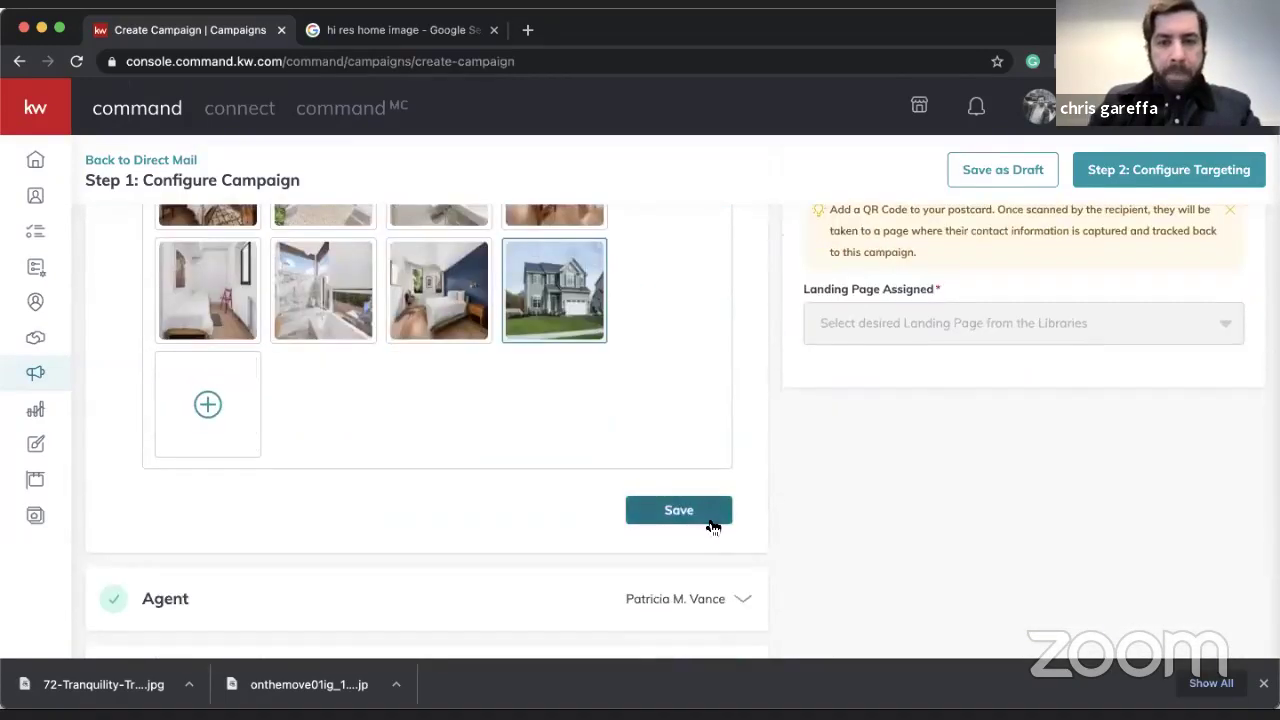
left_click(712, 519)
scroll(709, 522, "up", 5)
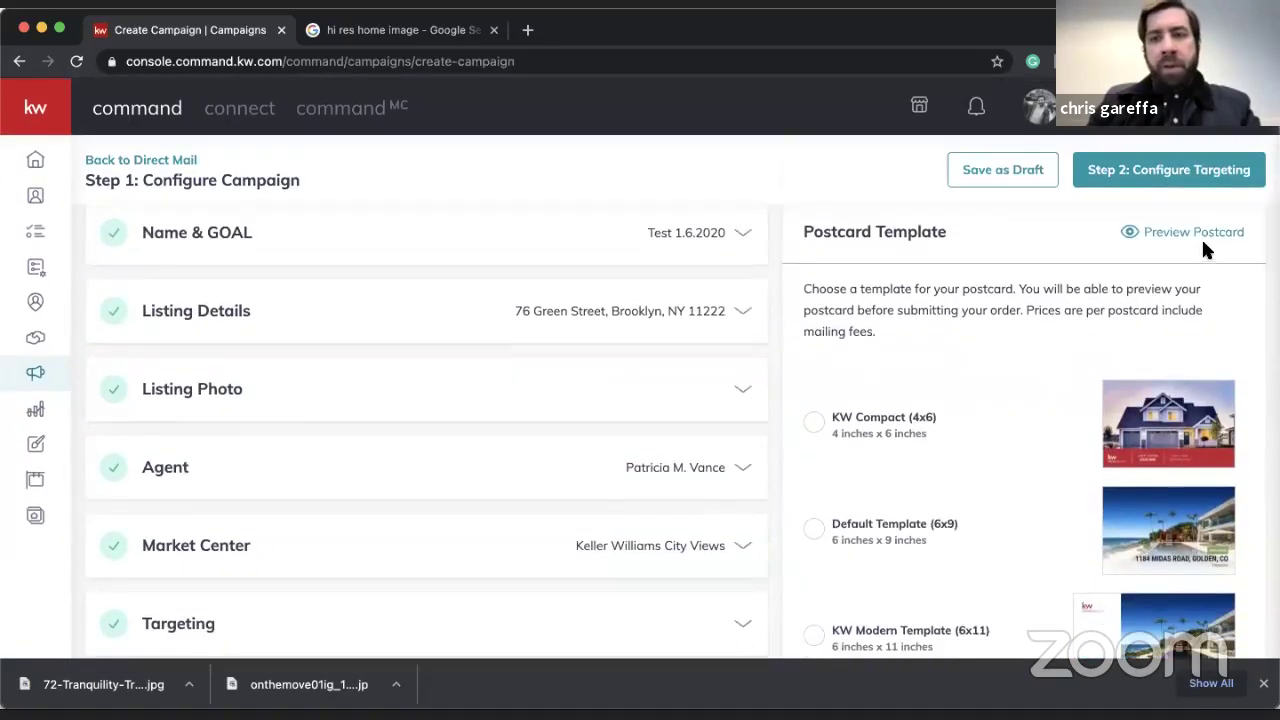
- Preview the KW Contemporary postcard's back and front with the new house photo, then close it
left_click(1203, 232)
scroll(960, 321, "down", 2)
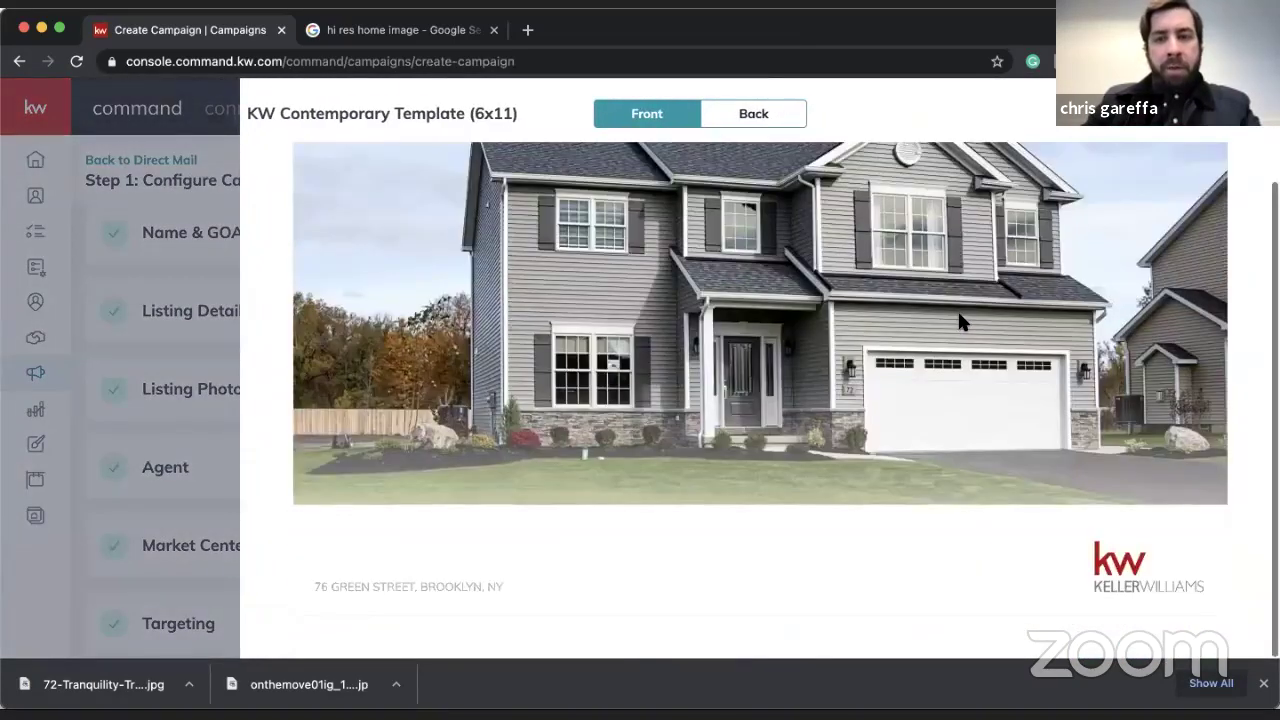
scroll(960, 321, "up", 2)
scroll(940, 318, "down", 2)
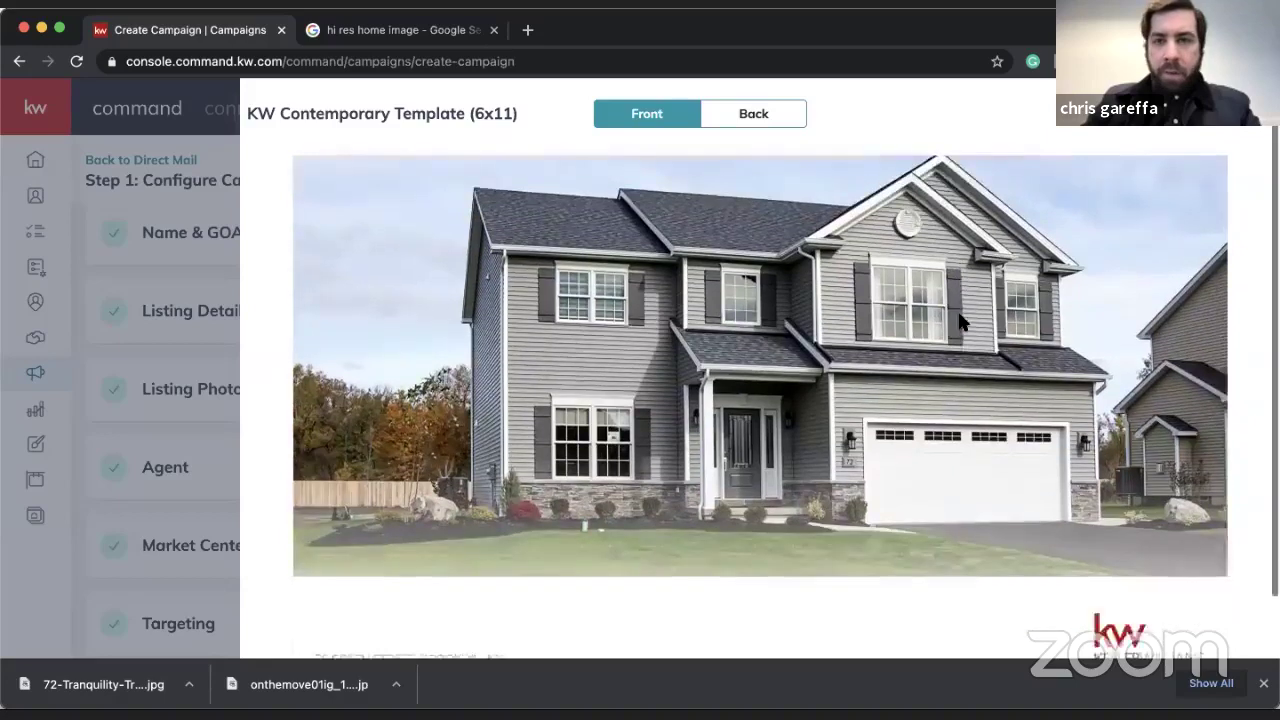
left_click(752, 113)
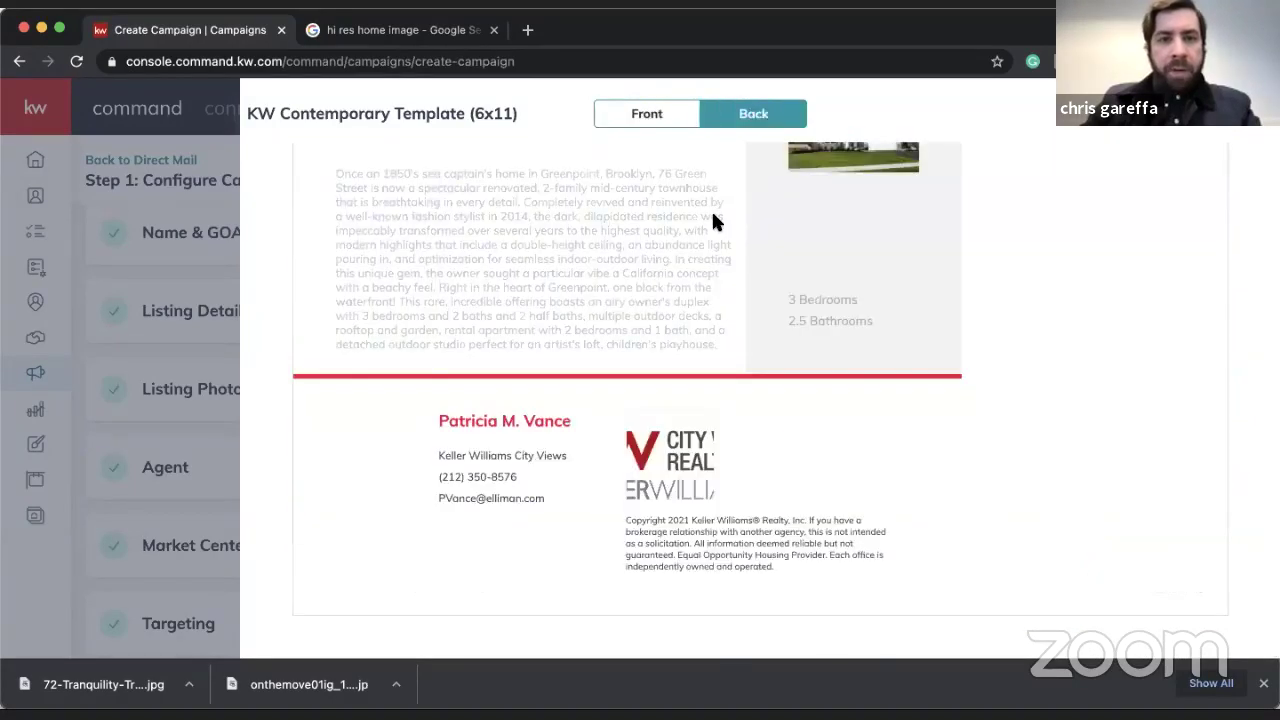
scroll(712, 220, "up", 2)
scroll(712, 220, "down", 2)
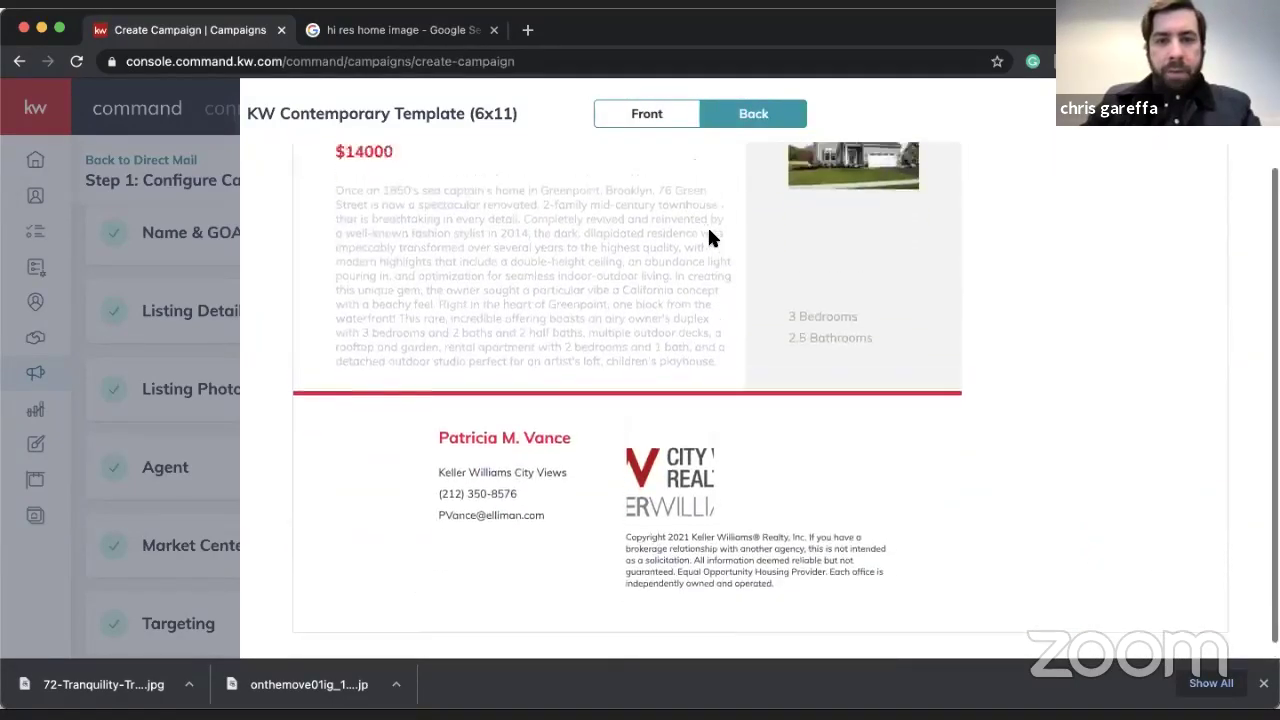
scroll(709, 236, "up", 2)
left_click(669, 121)
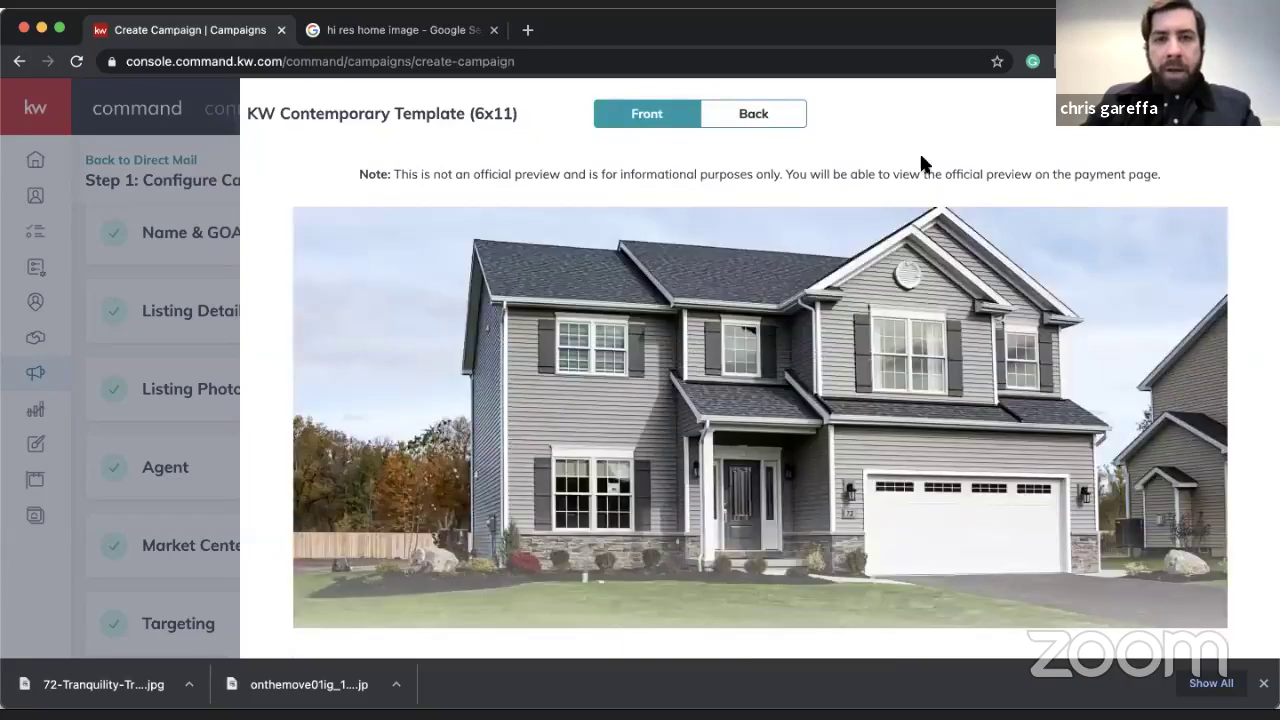
key("Escape")
- Expand and collapse the Targeting section to check the campaign setup sections
scroll(367, 361, "down", 3)
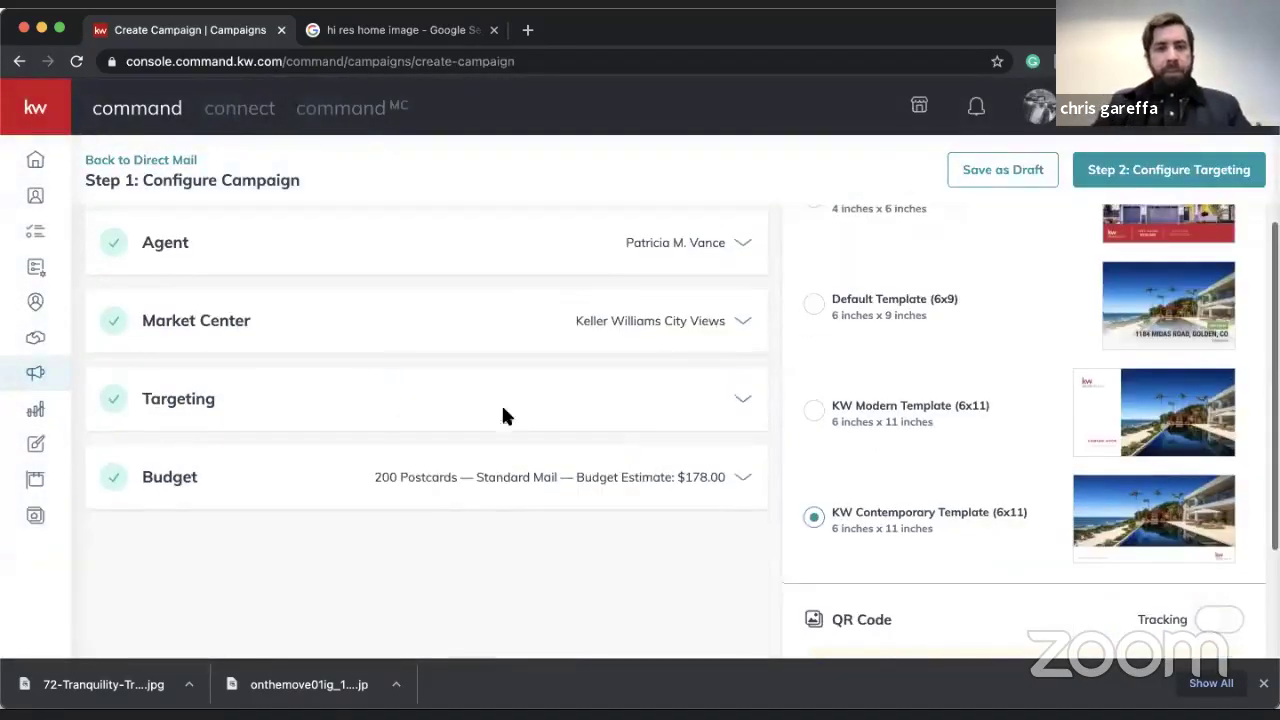
left_click(539, 406)
left_click(534, 406)
scroll(634, 349, "up", 2)
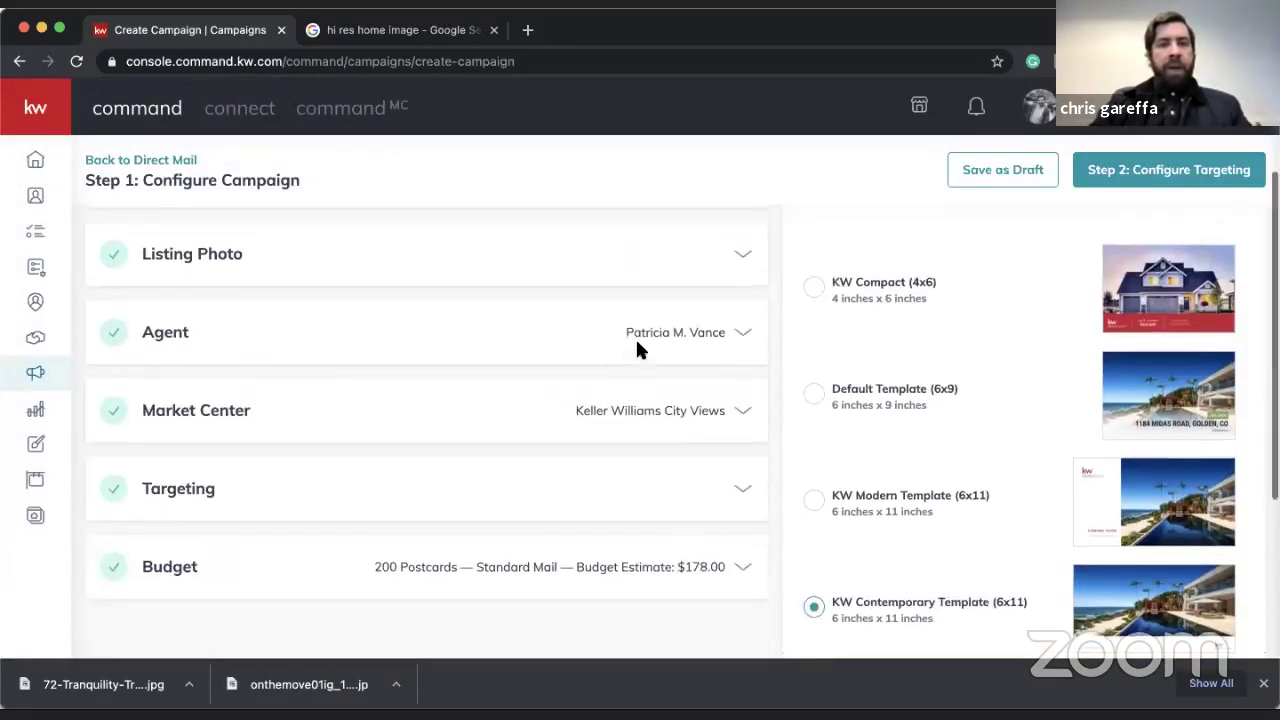
- Replace the Agent first name, last name, e-mail and phone with the new agent's details and save
left_click(702, 334)
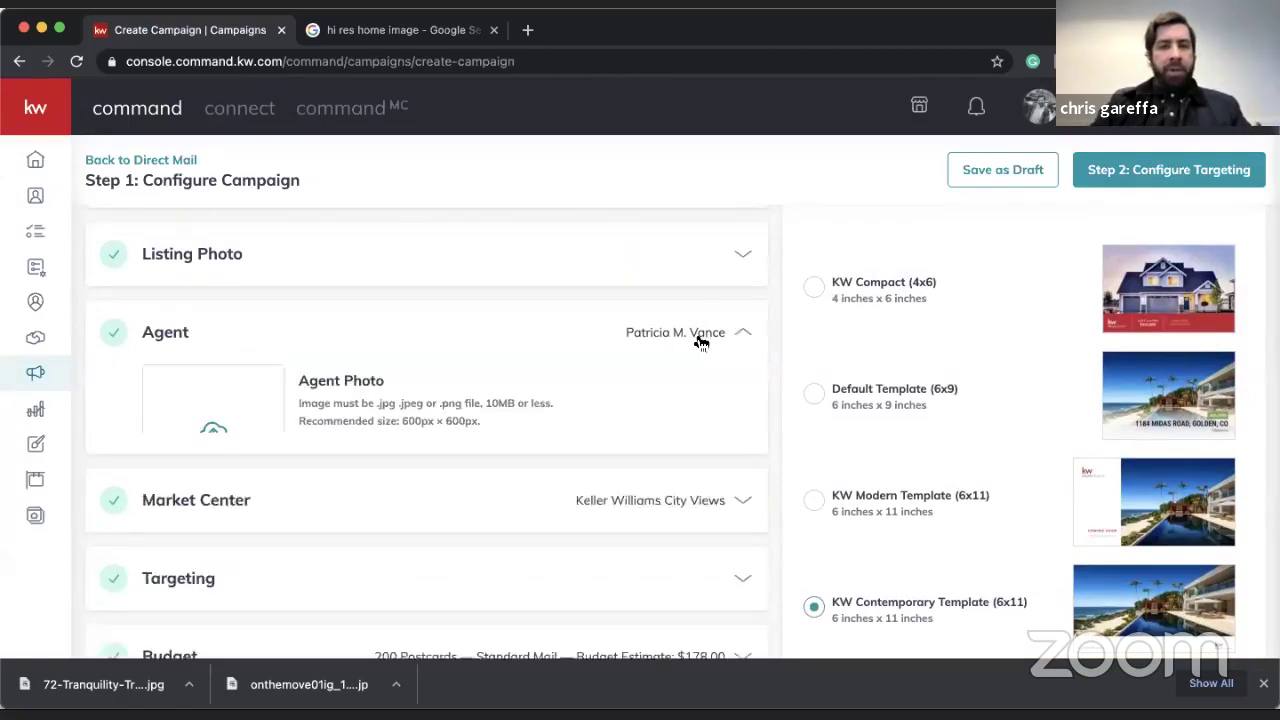
scroll(290, 400, "down", 2)
double_click(280, 365)
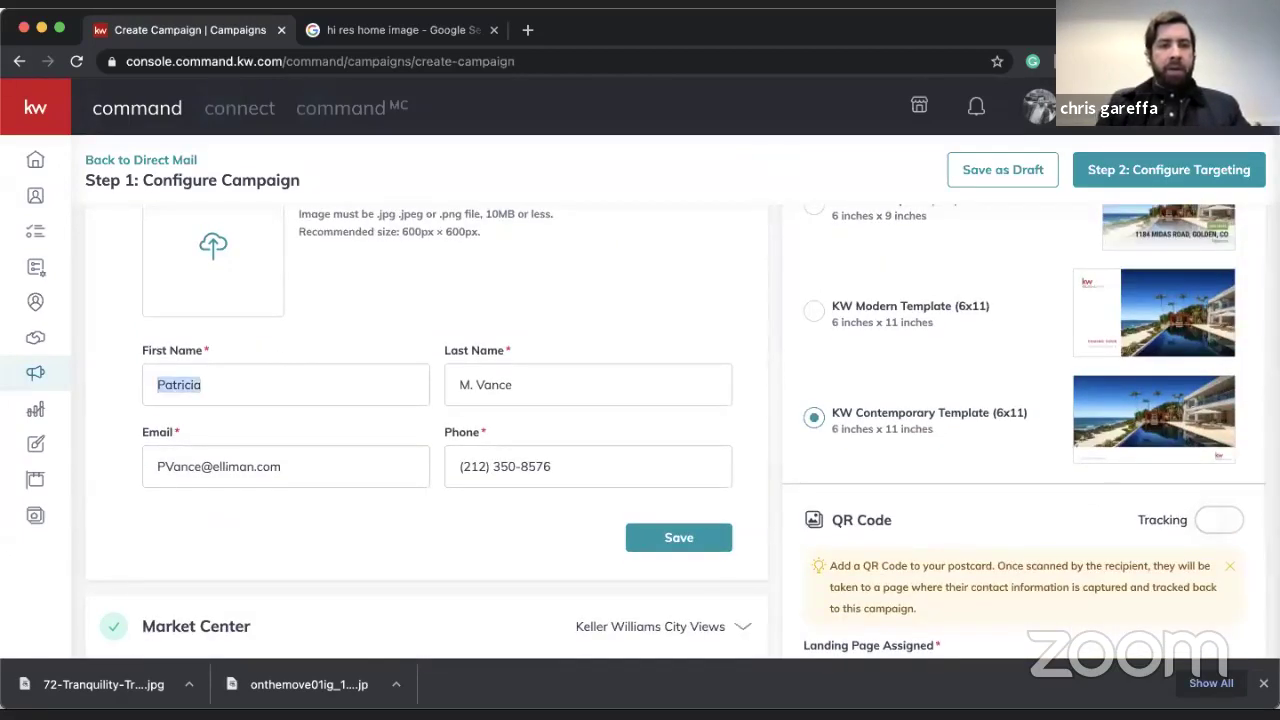
key("BackSpace")
key("Tab")
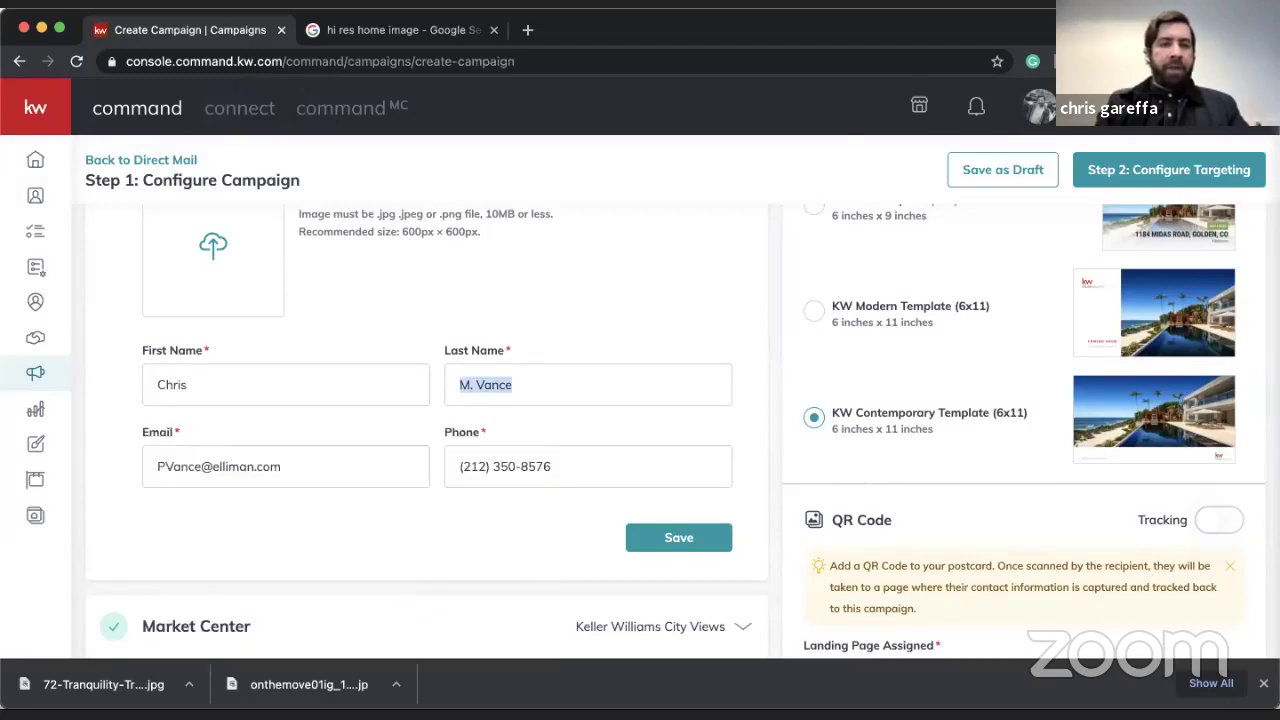
key("Tab")
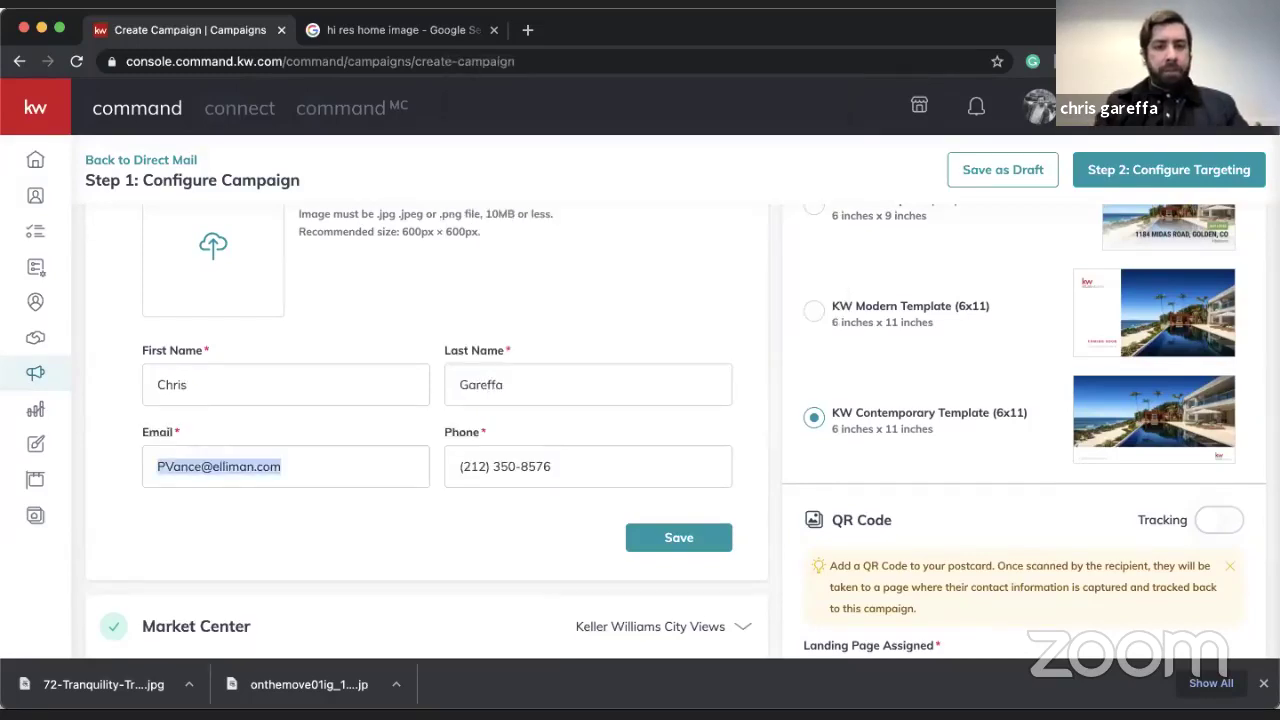
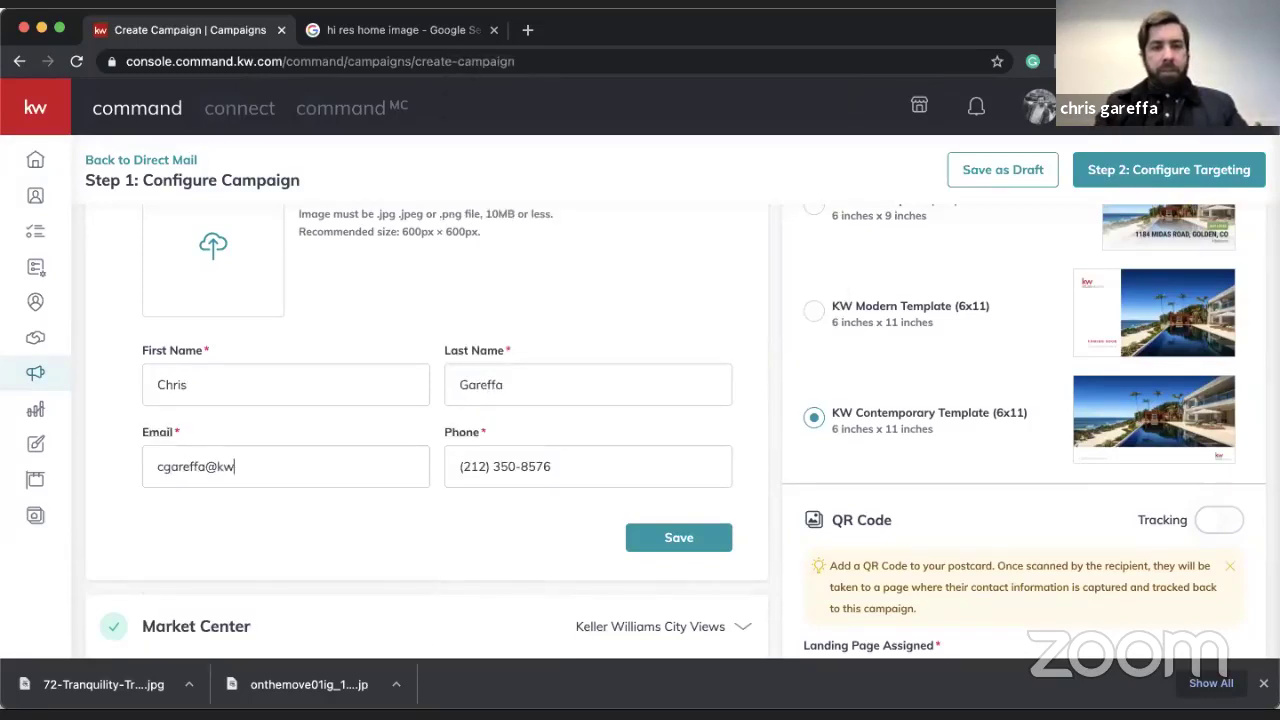
key("Tab")
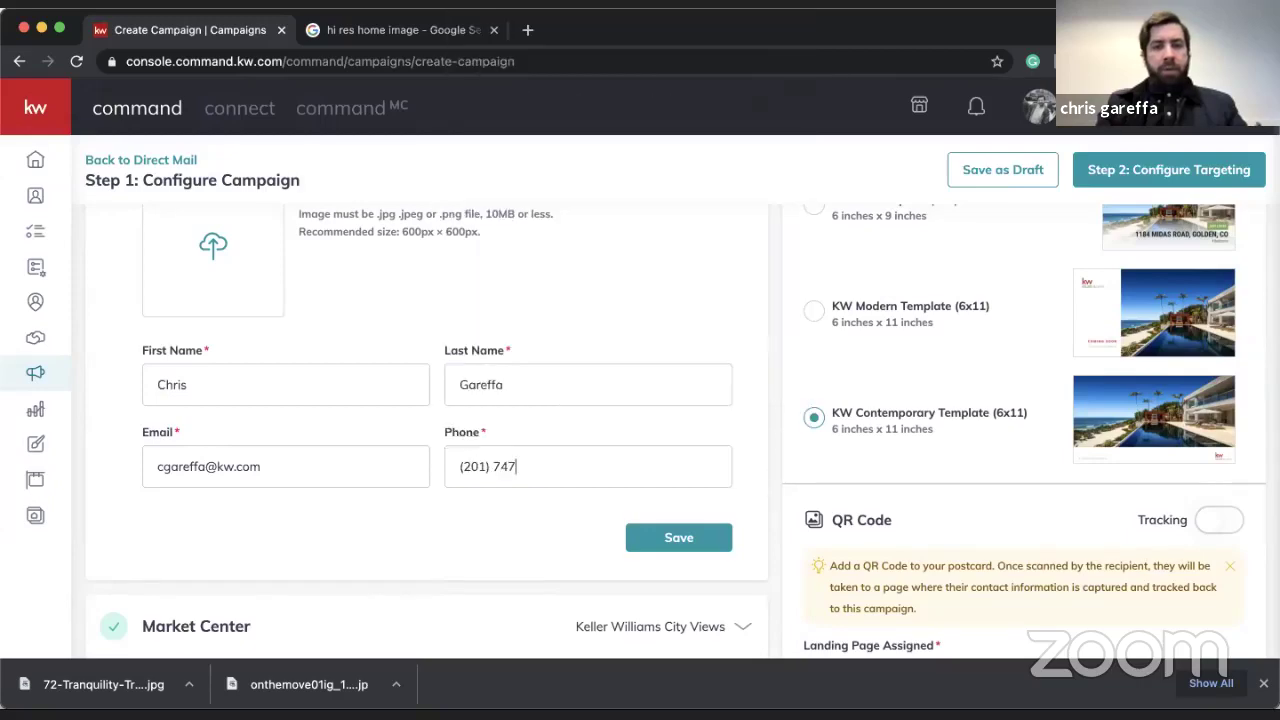
left_click(677, 538)
scroll(579, 405, "up", 3)
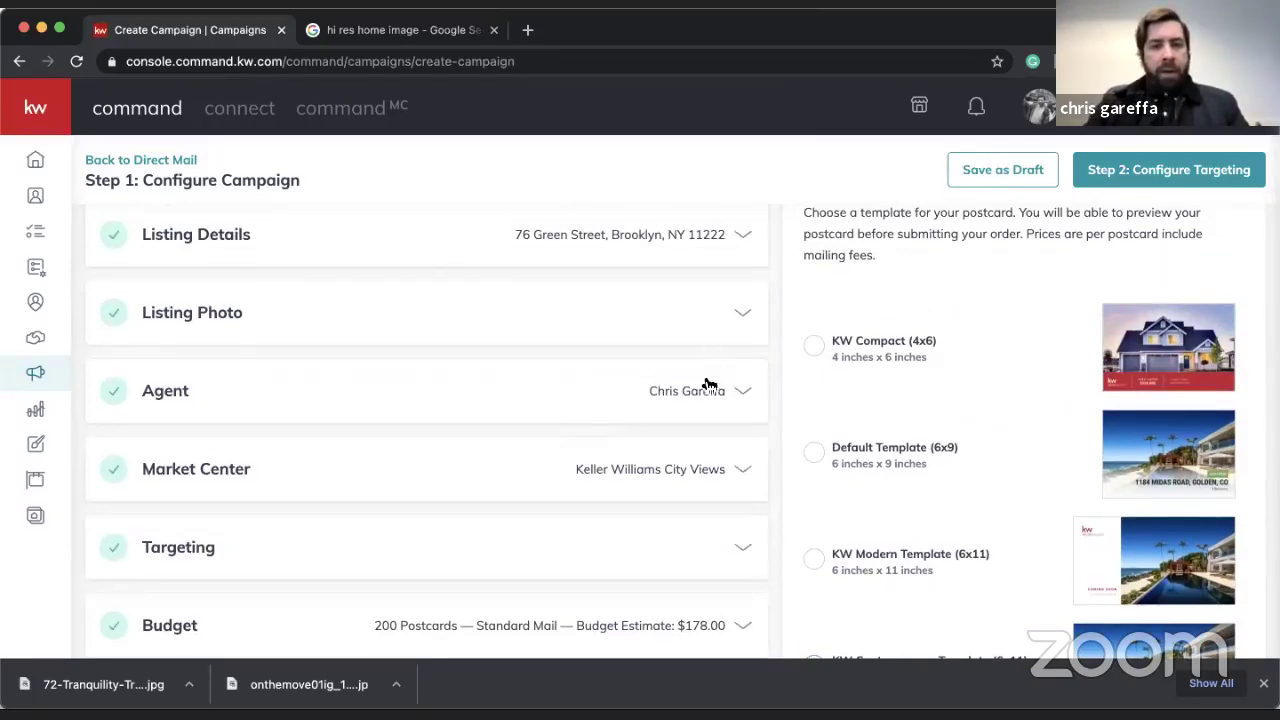
- Re-save the Listing Details section and close the browser's downloads bar
scroll(692, 397, "up", 1)
left_click(735, 290)
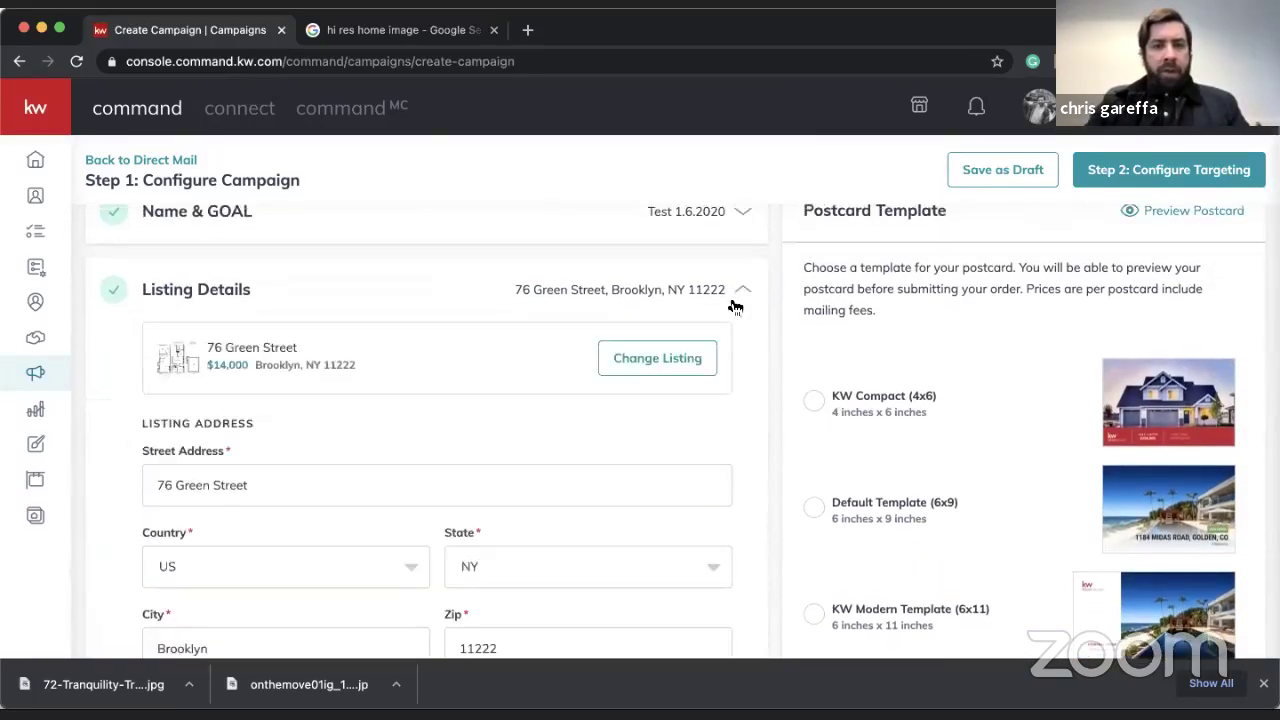
scroll(735, 290, "down", 5)
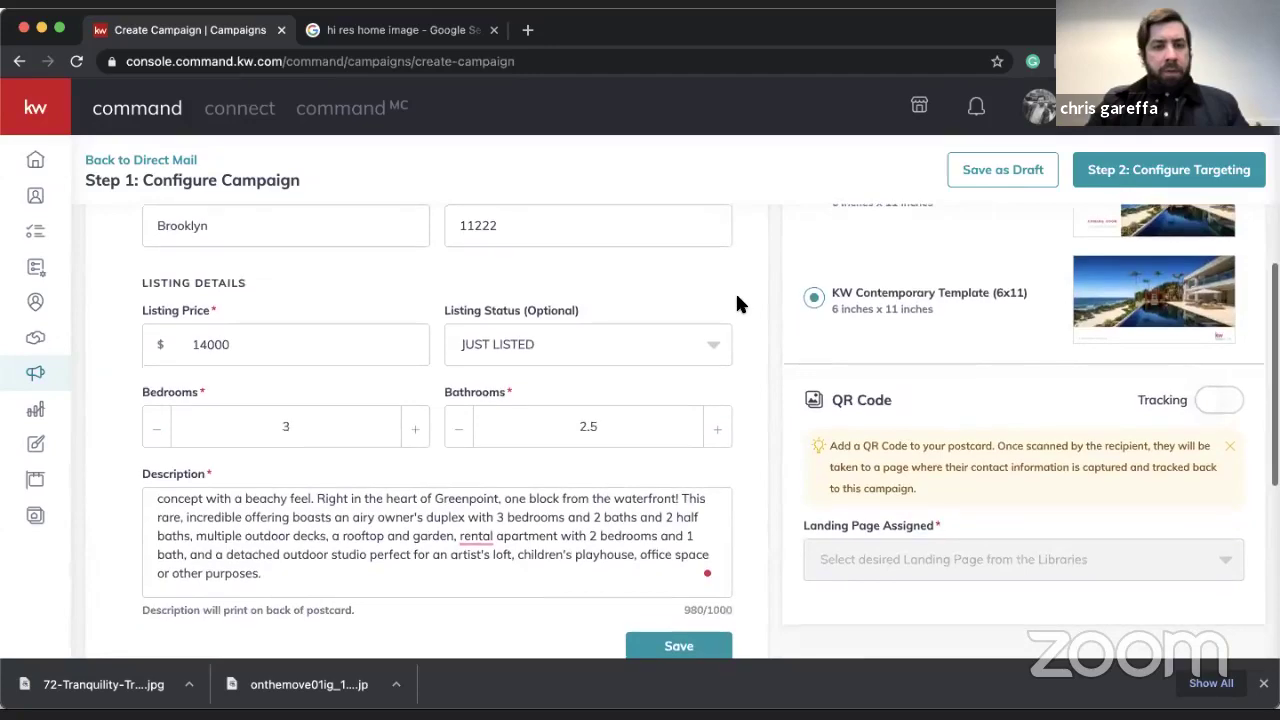
scroll(735, 291, "down", 2)
left_click(679, 544)
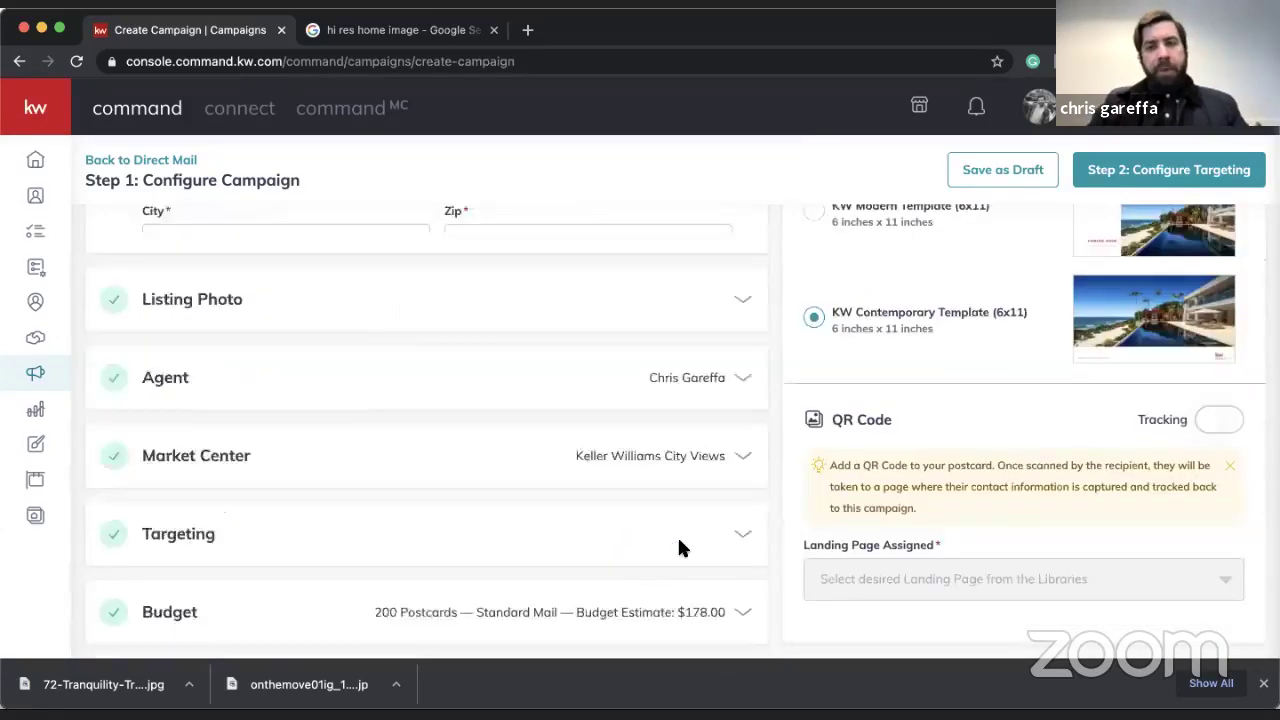
left_click(1265, 683)
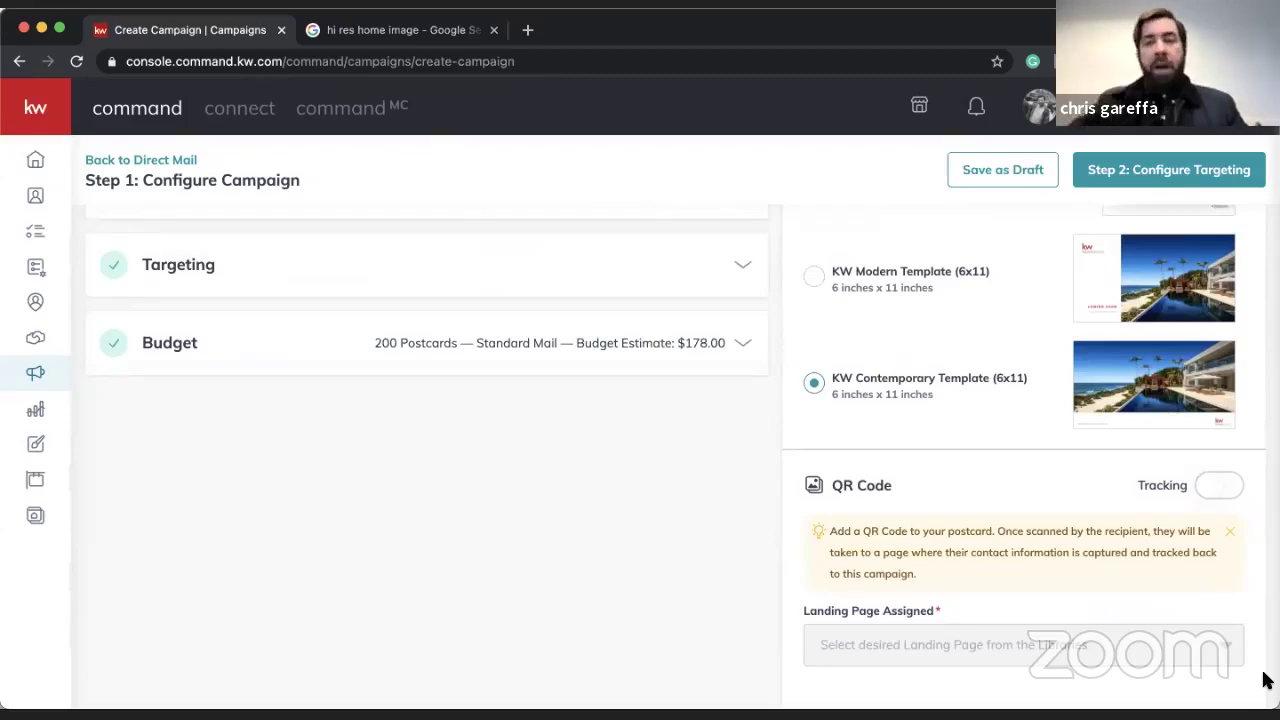
- Preview the postcard to confirm the back shows the updated agent contact details
scroll(1080, 400, "up", 5)
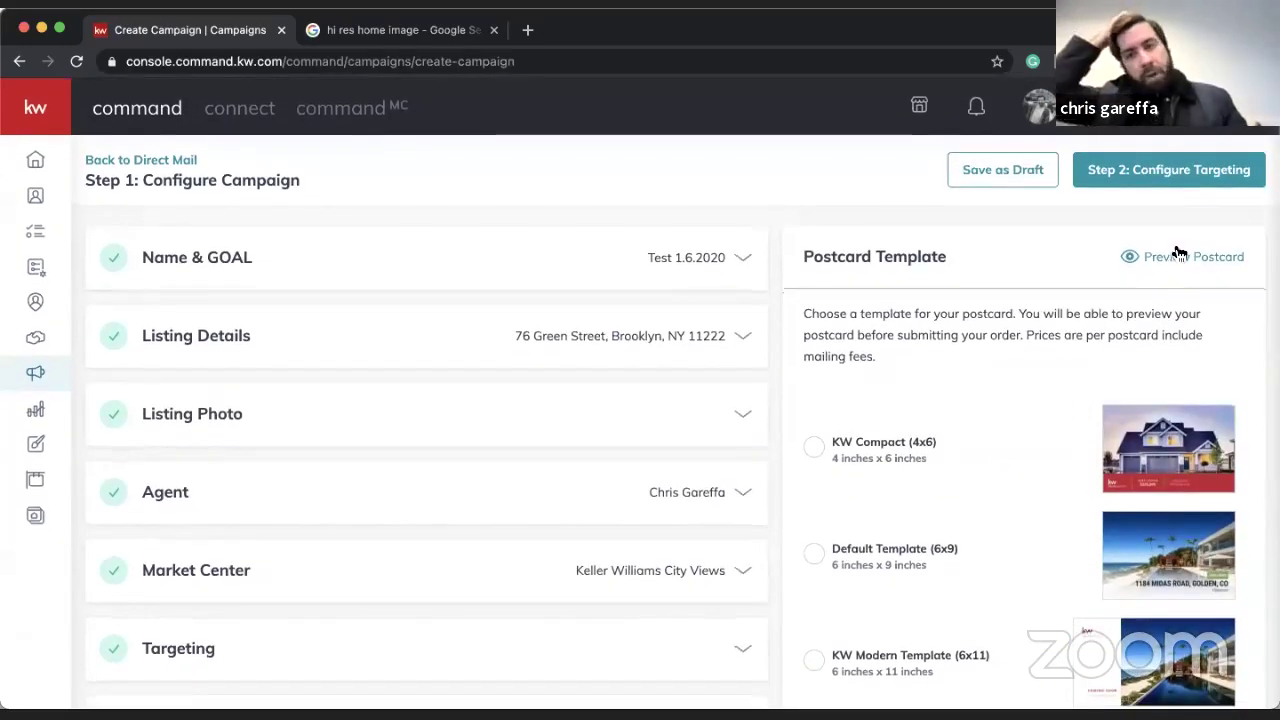
left_click(1183, 254)
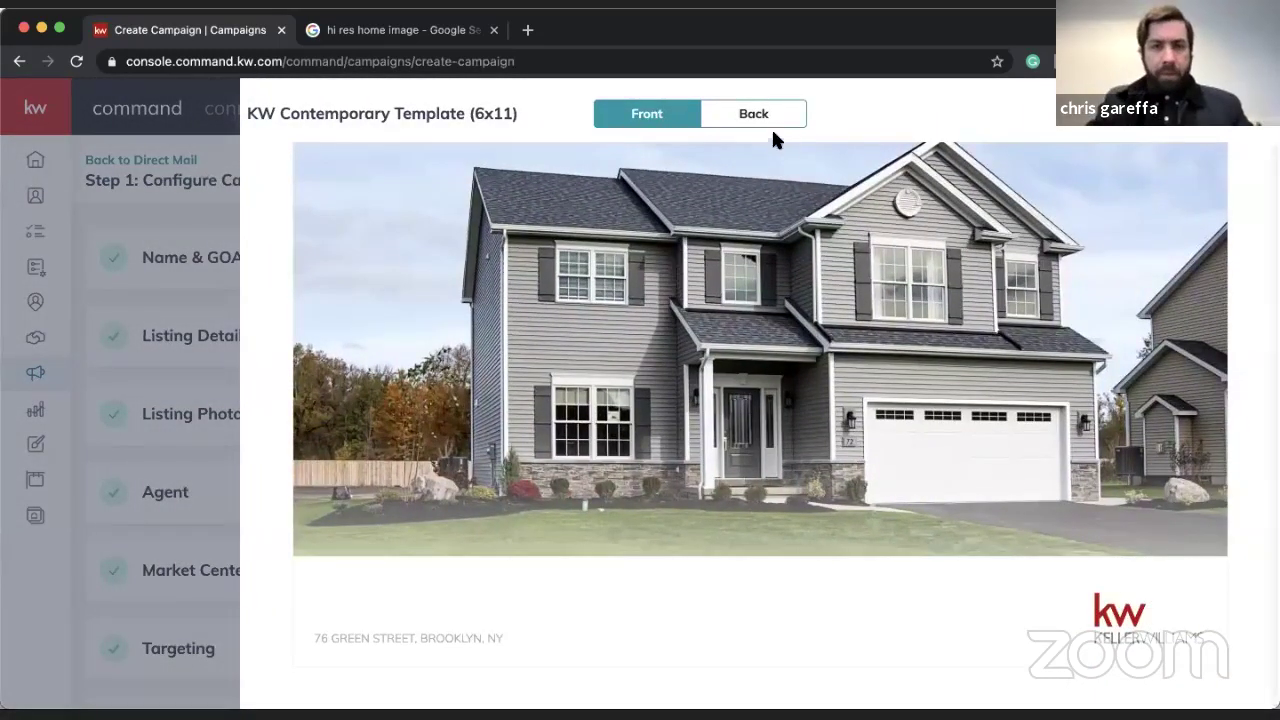
left_click(771, 124)
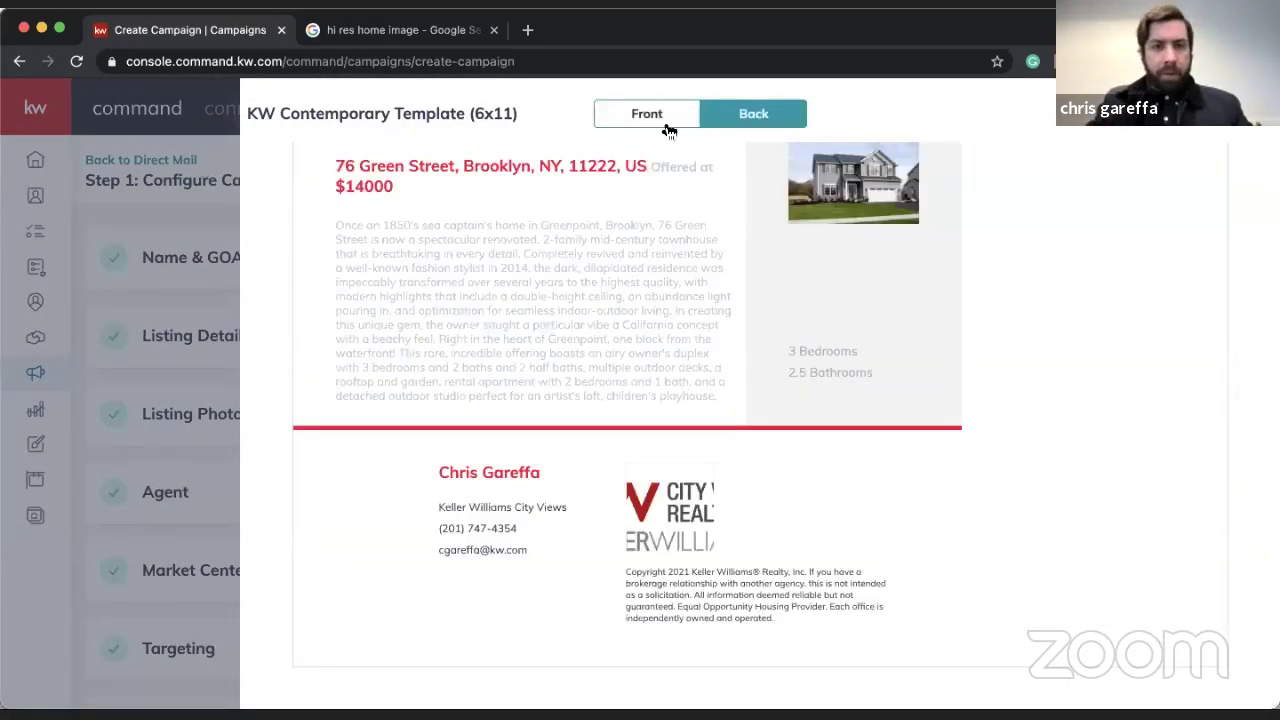
left_click(634, 121)
key("Escape")
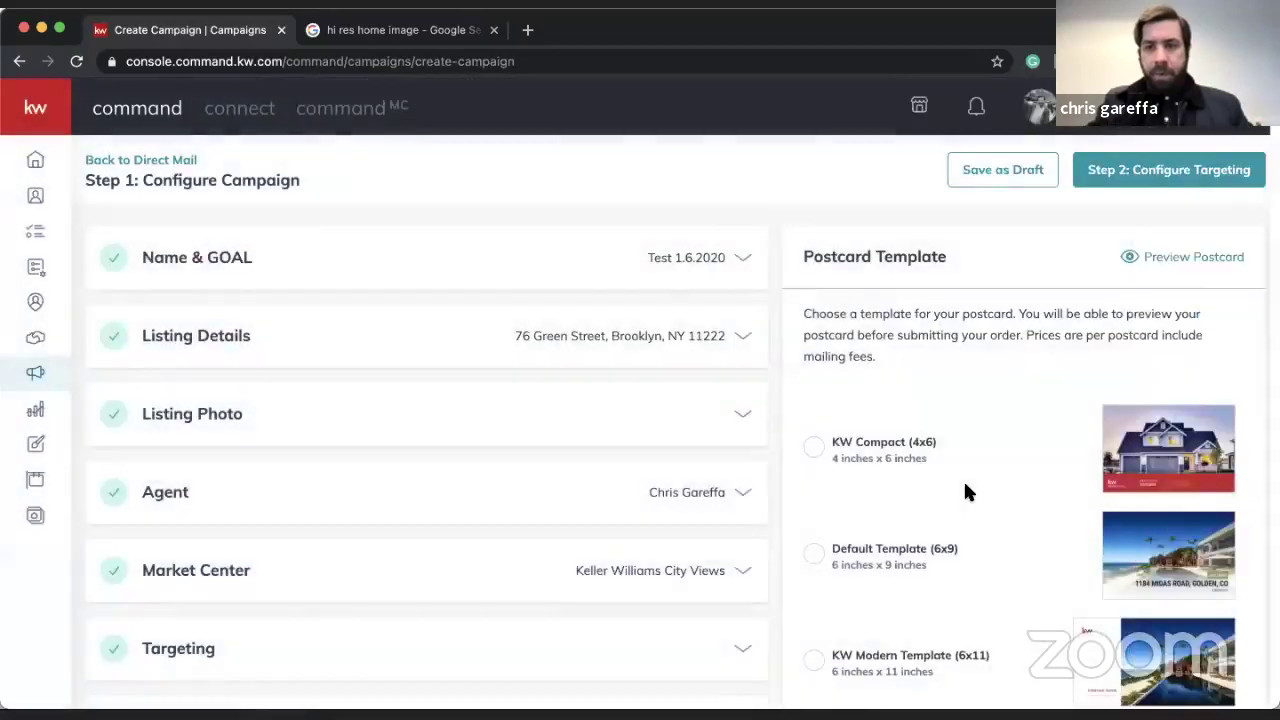
scroll(963, 479, "down", 5)
scroll(965, 488, "up", 3)
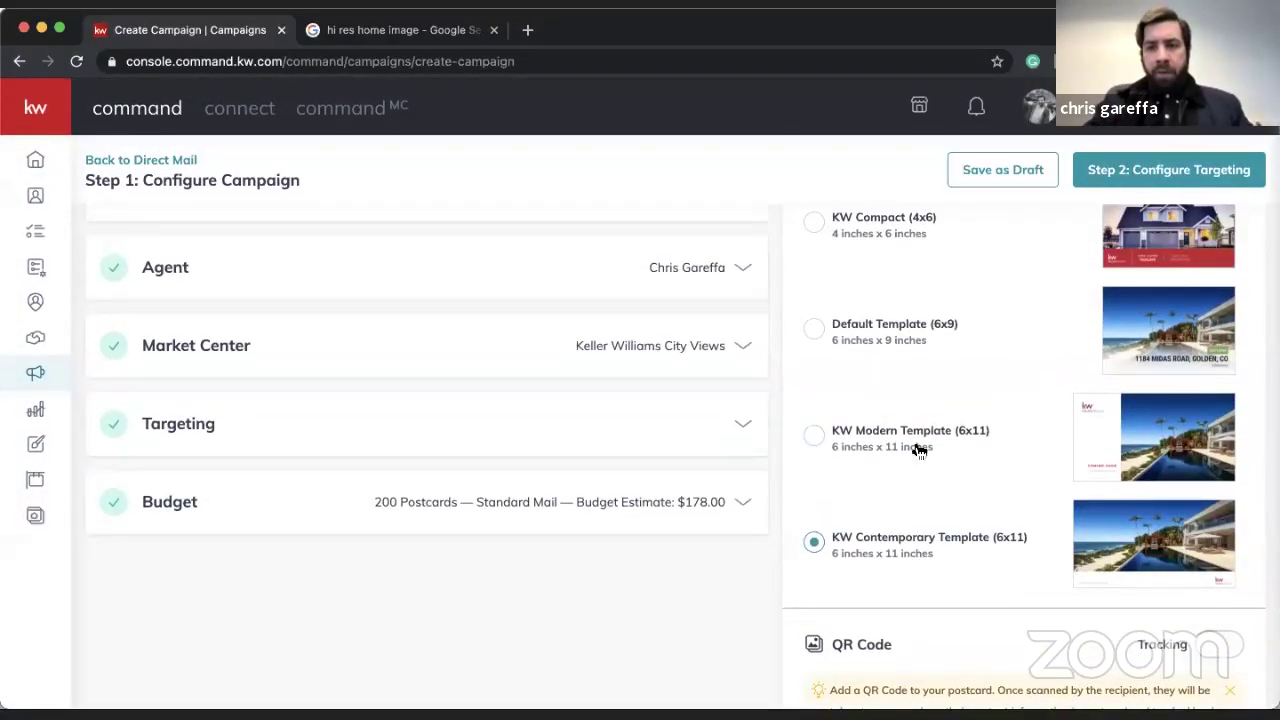
scroll(915, 565, "down", 2)
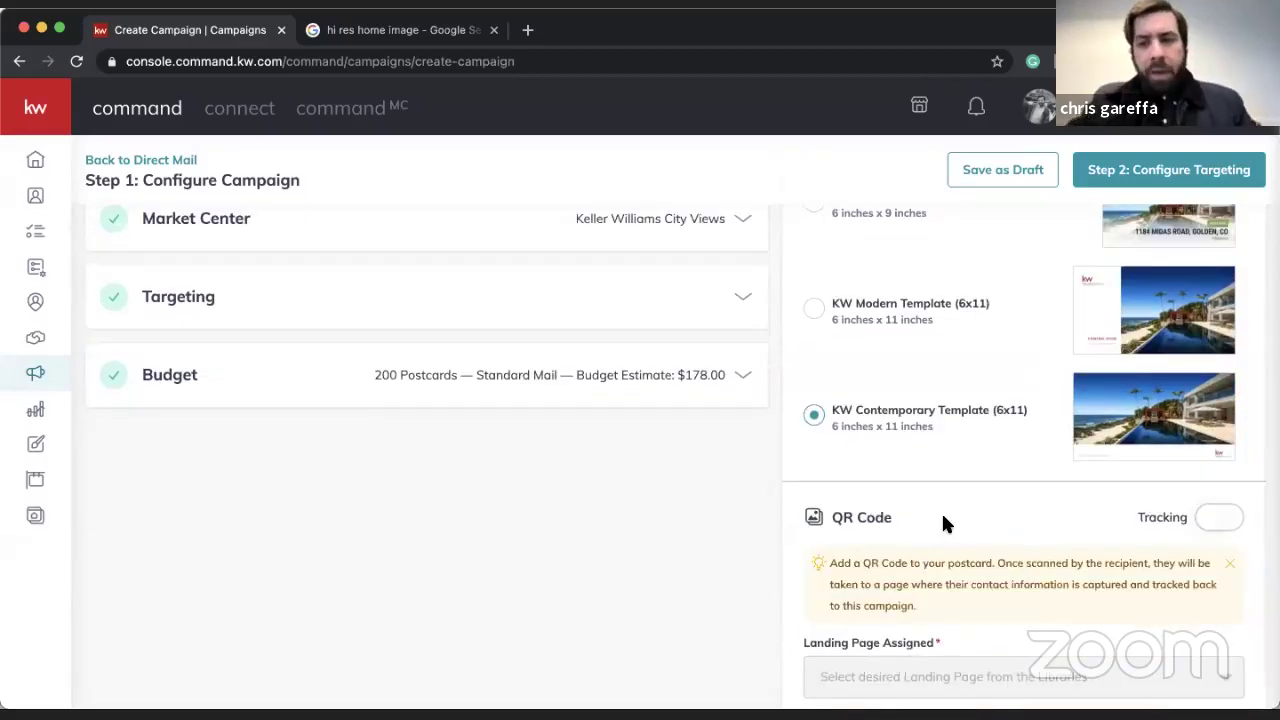
scroll(951, 511, "down", 1)
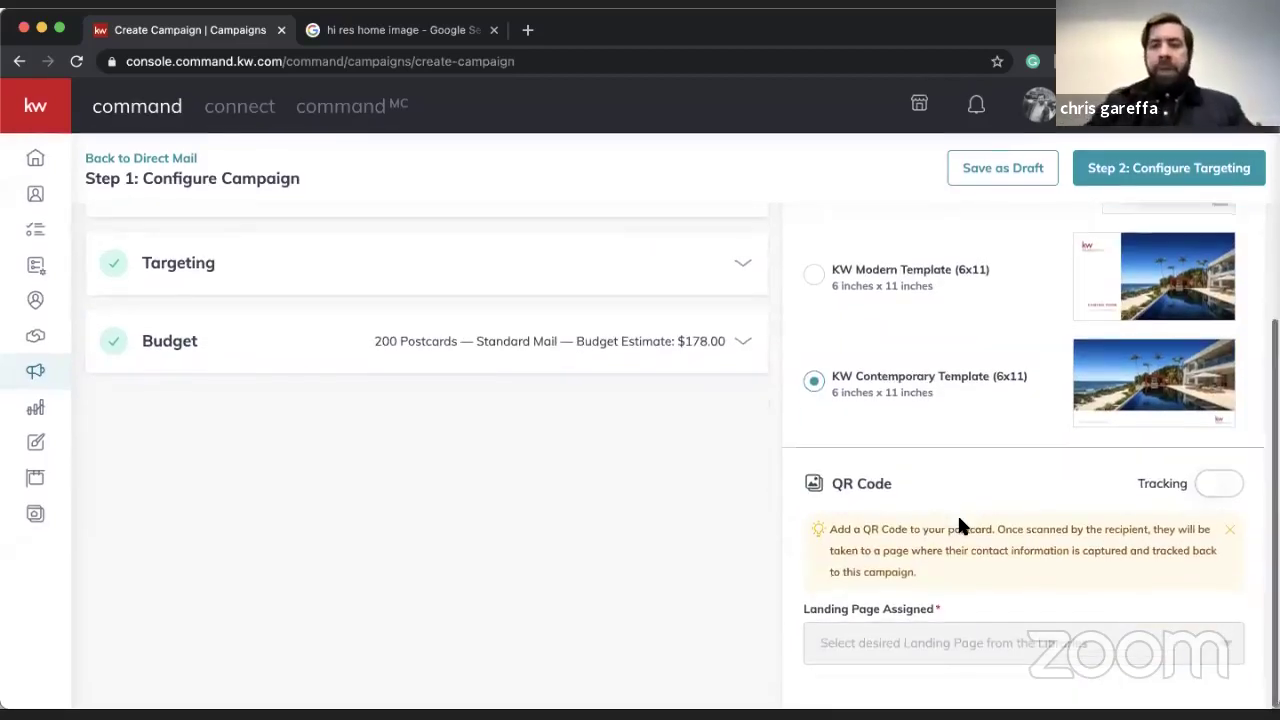
- Turn on QR code tracking with Download My App as the assigned landing page
left_click(1212, 488)
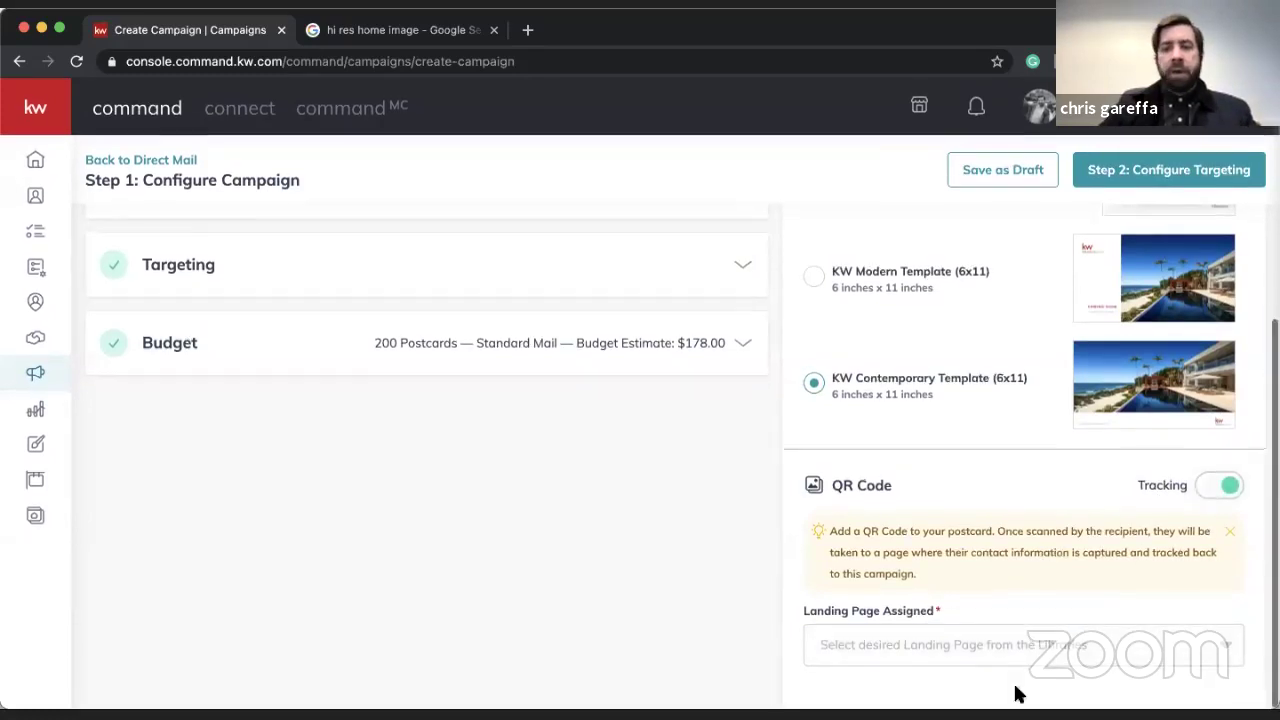
left_click(1048, 645)
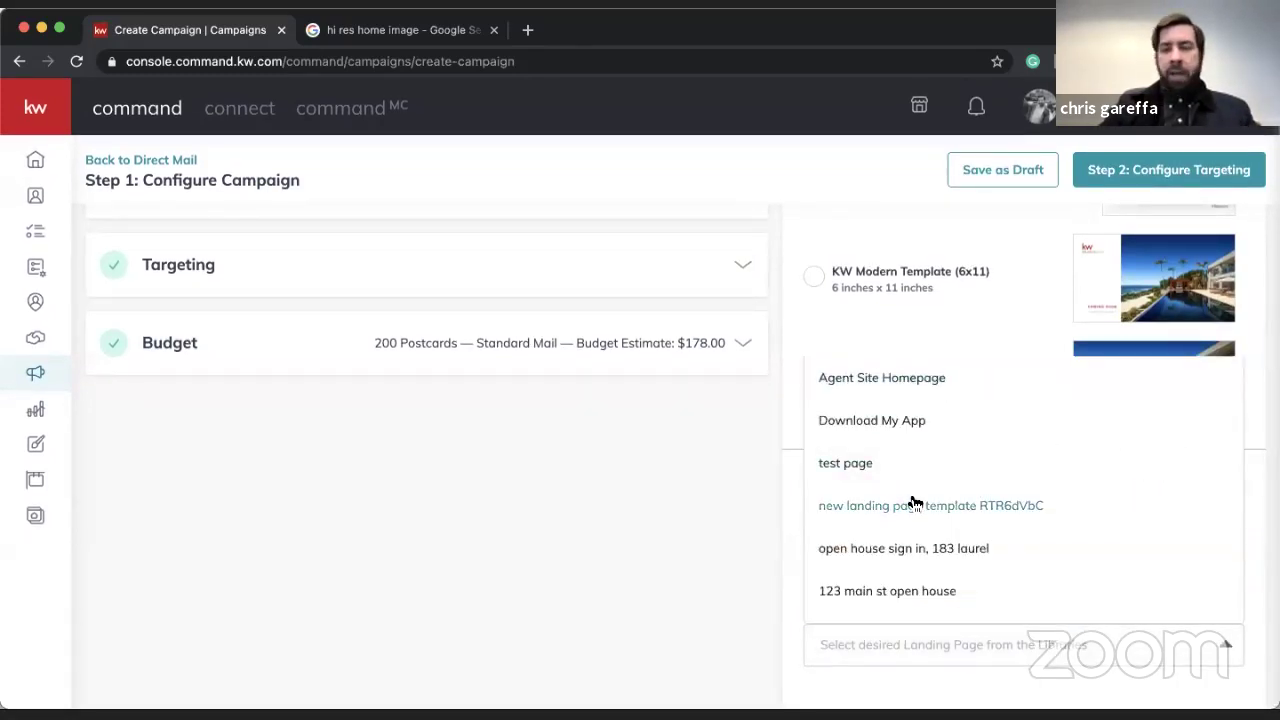
left_click(904, 424)
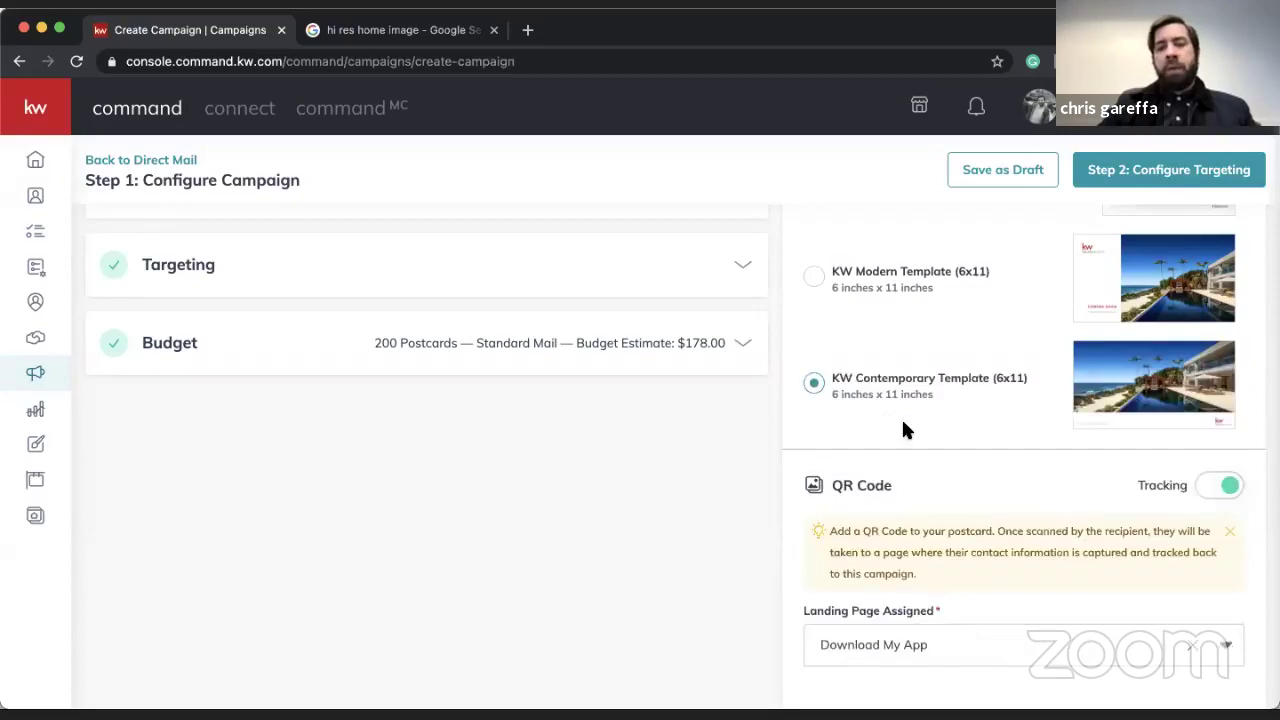
- Preview the postcard back to check the new QR code
scroll(1049, 342, "up", 4)
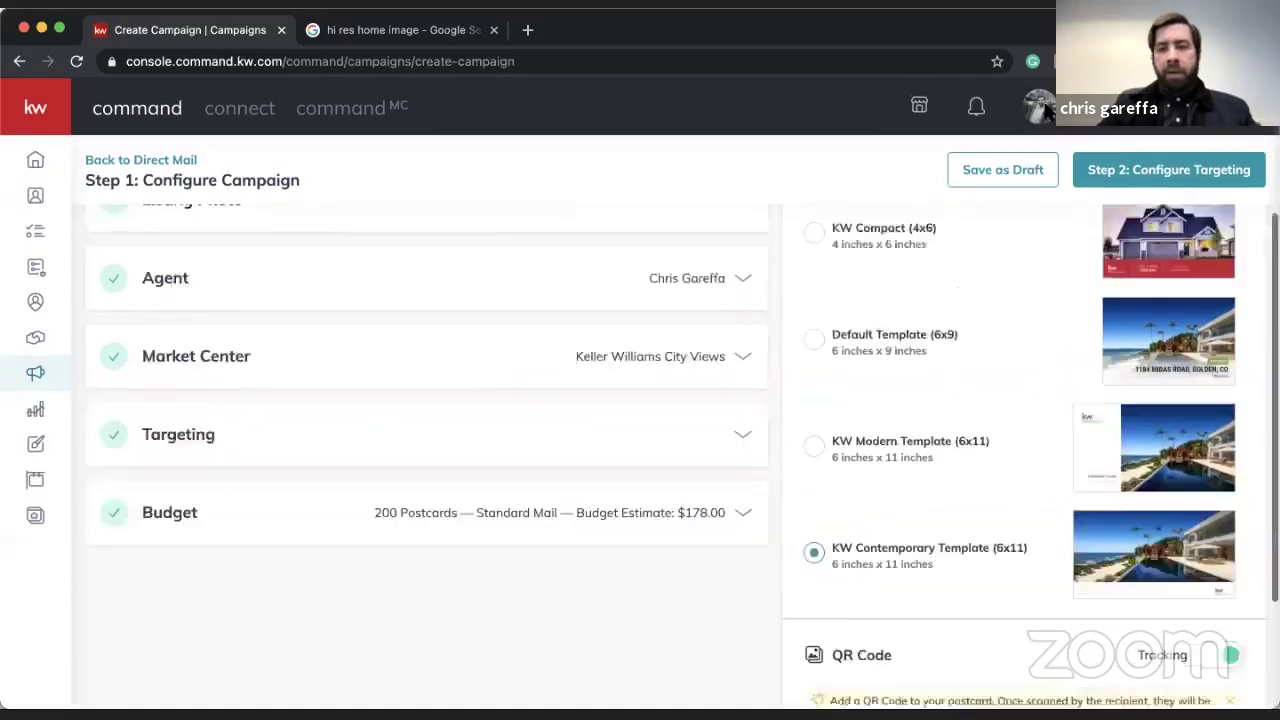
left_click(1189, 260)
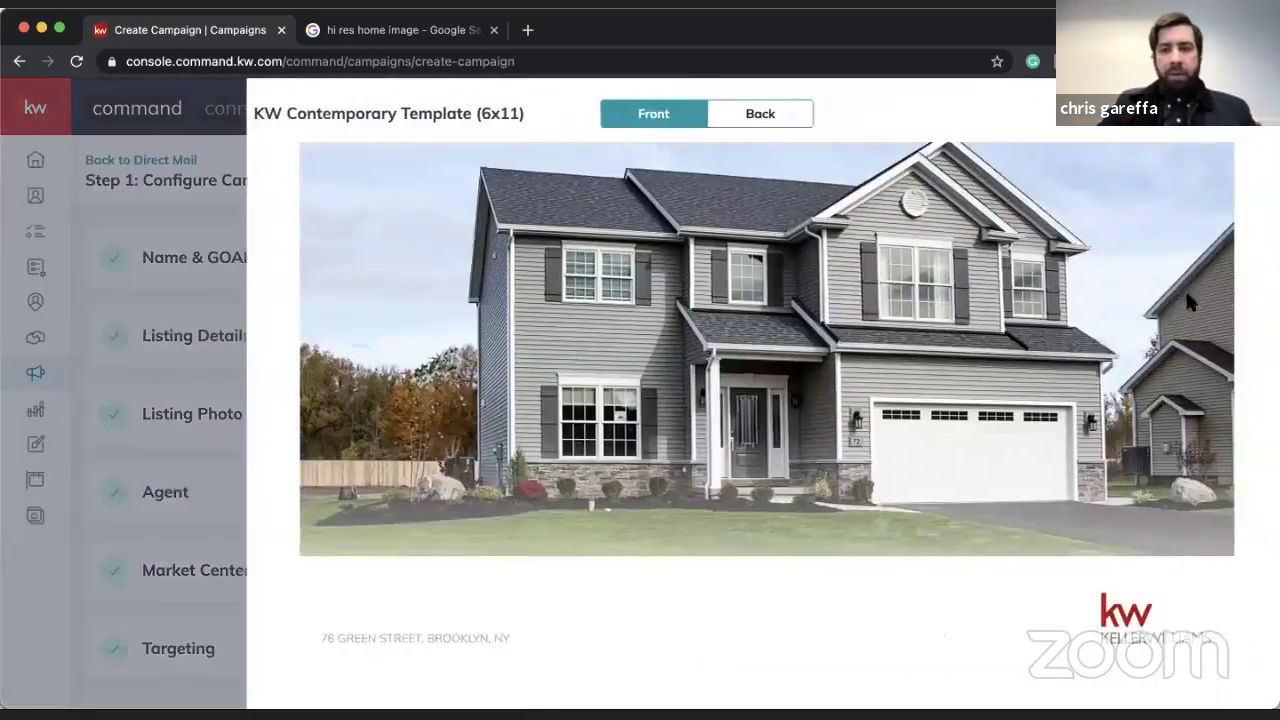
left_click(783, 118)
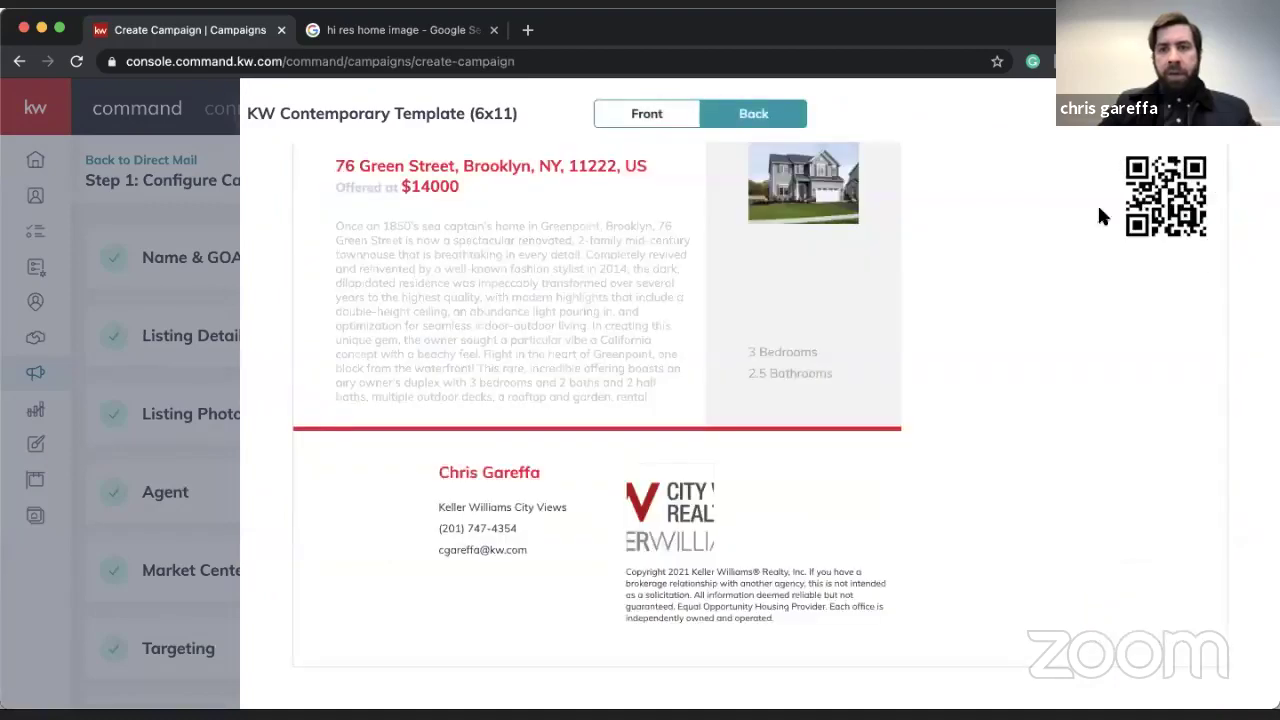
left_click(1245, 110)
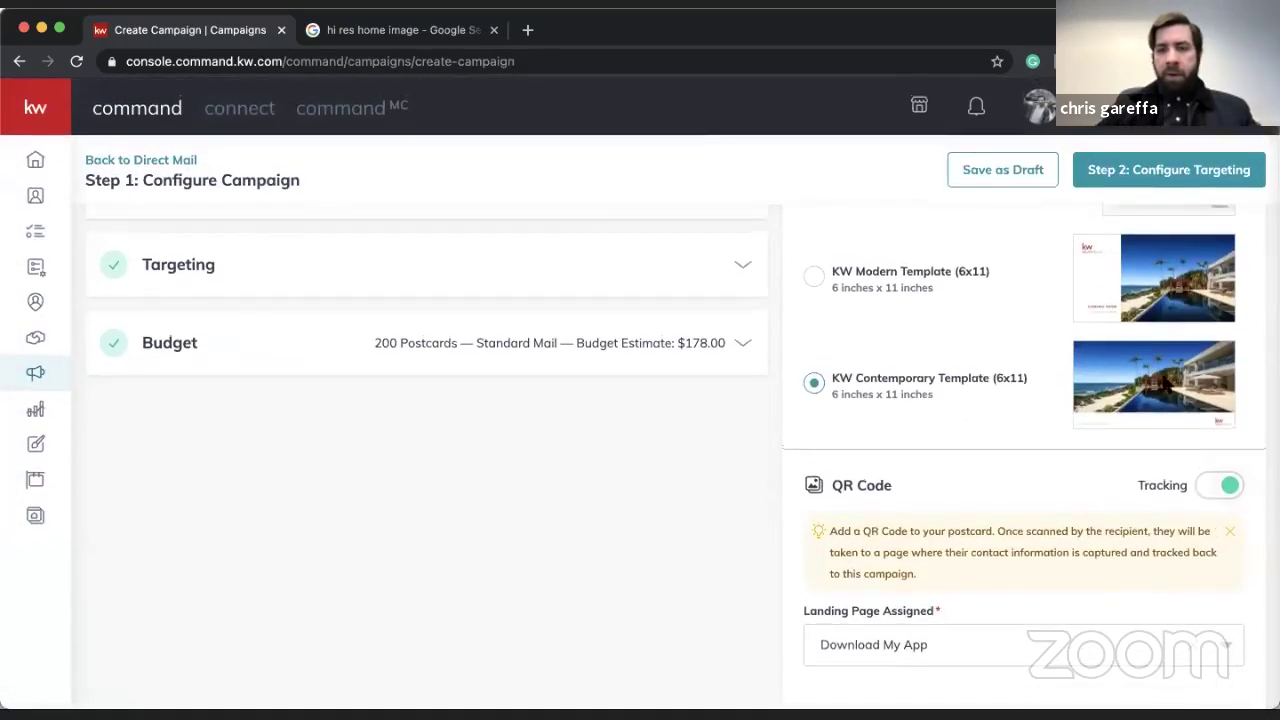
- Create the campaign, move to targeting, and set the number of homes to 500
left_click(1117, 178)
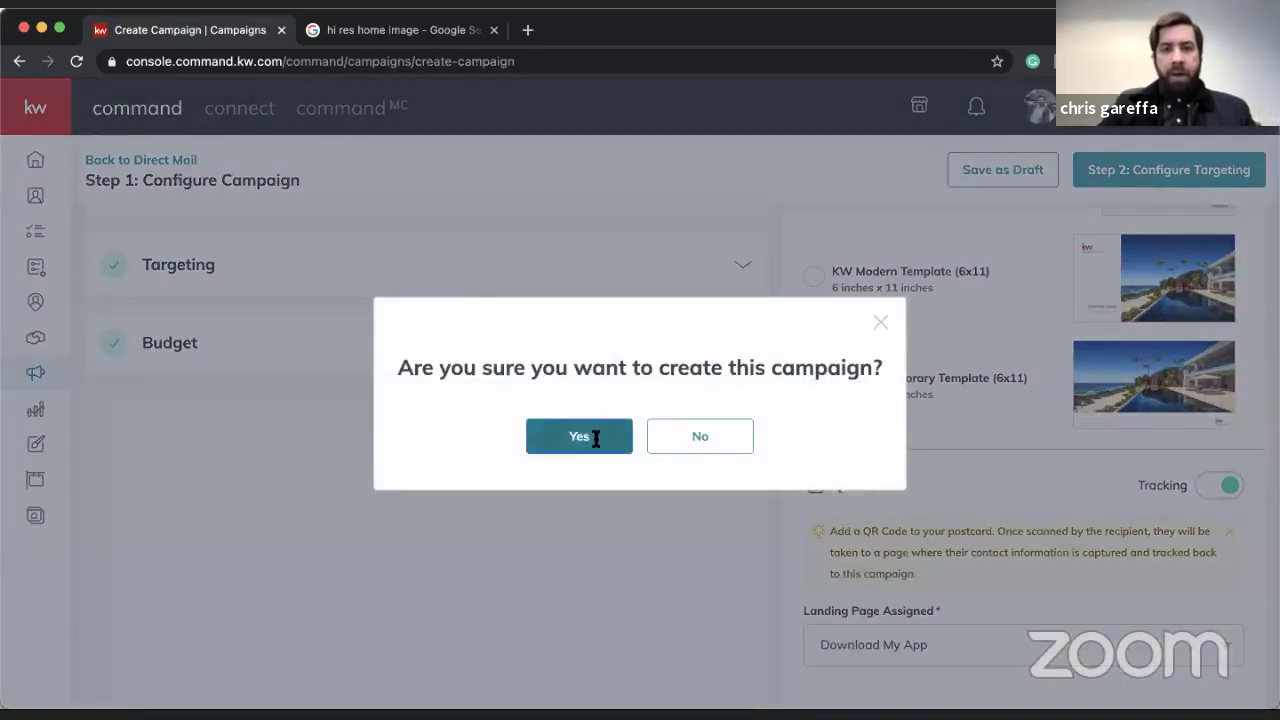
left_click(595, 438)
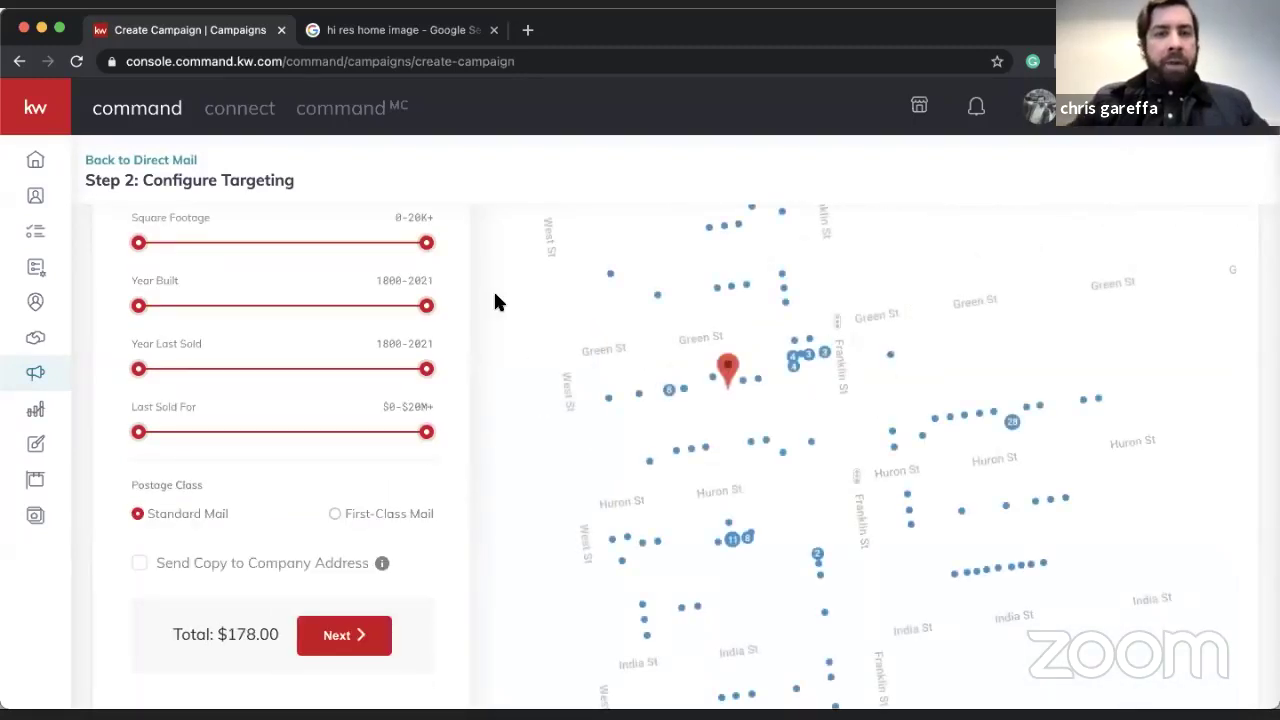
scroll(323, 370, "up", 3)
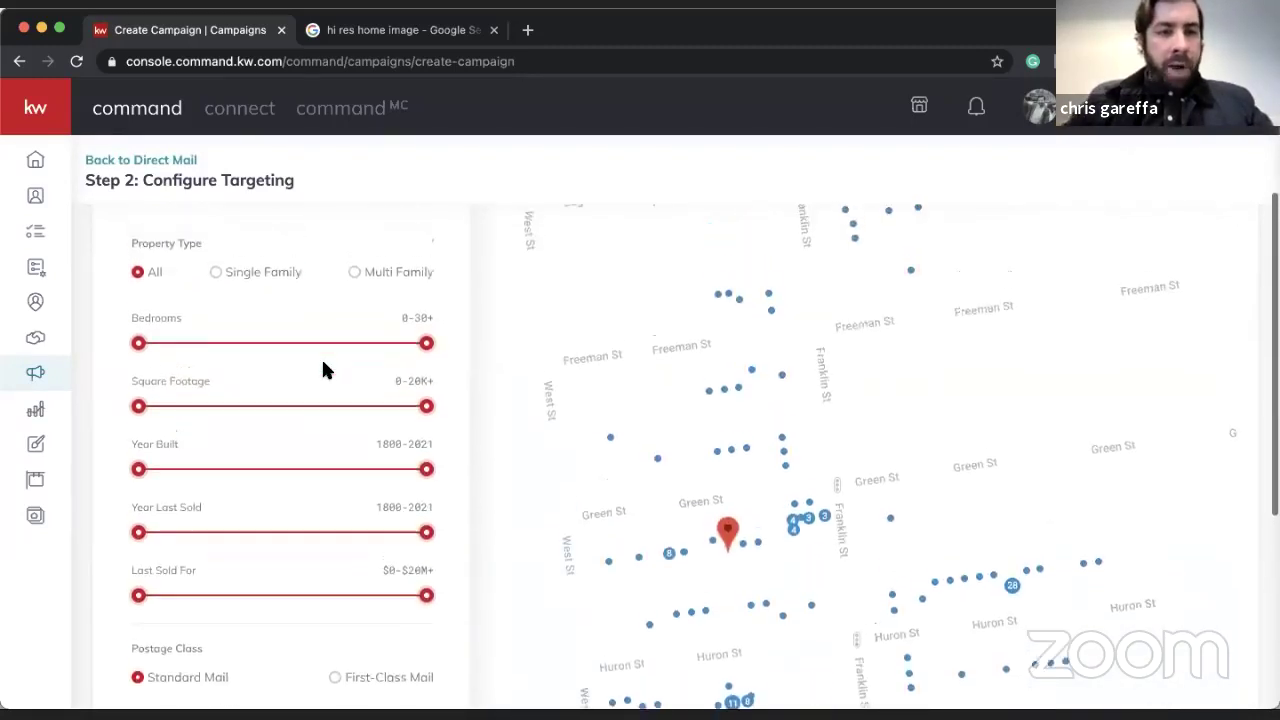
scroll(323, 370, "down", 1)
scroll(325, 370, "up", 2)
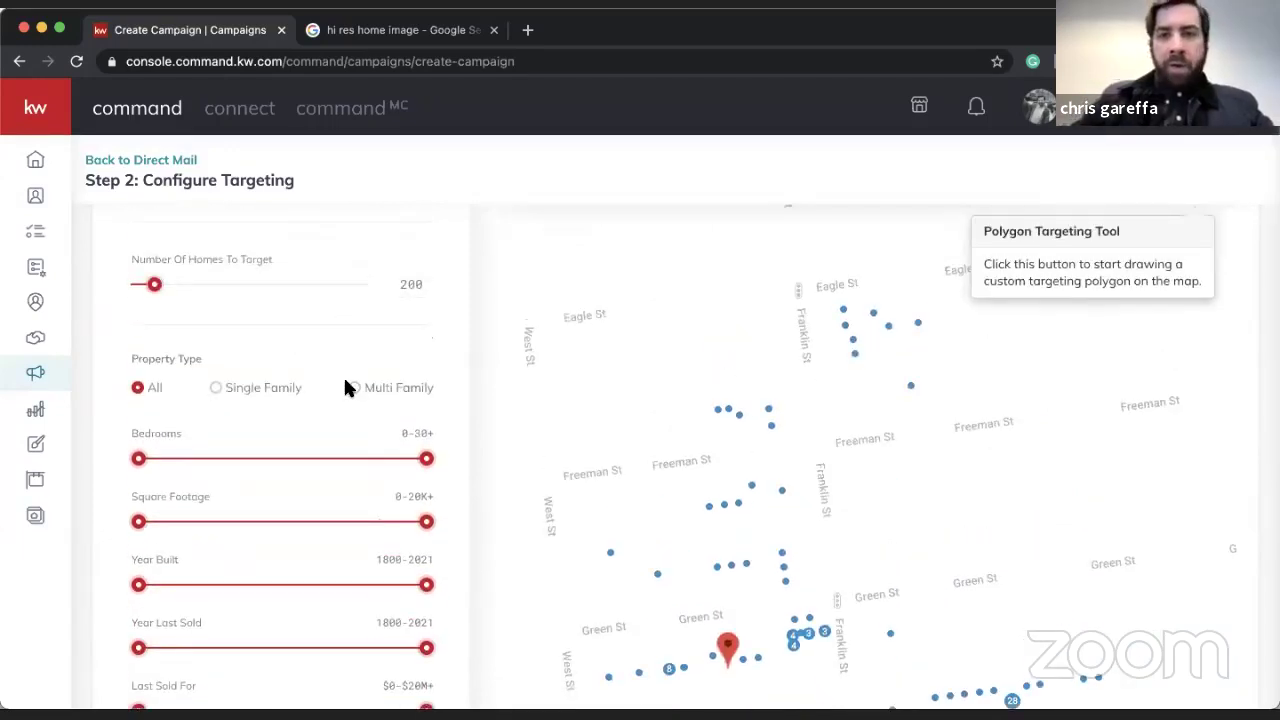
scroll(345, 385, "down", 4)
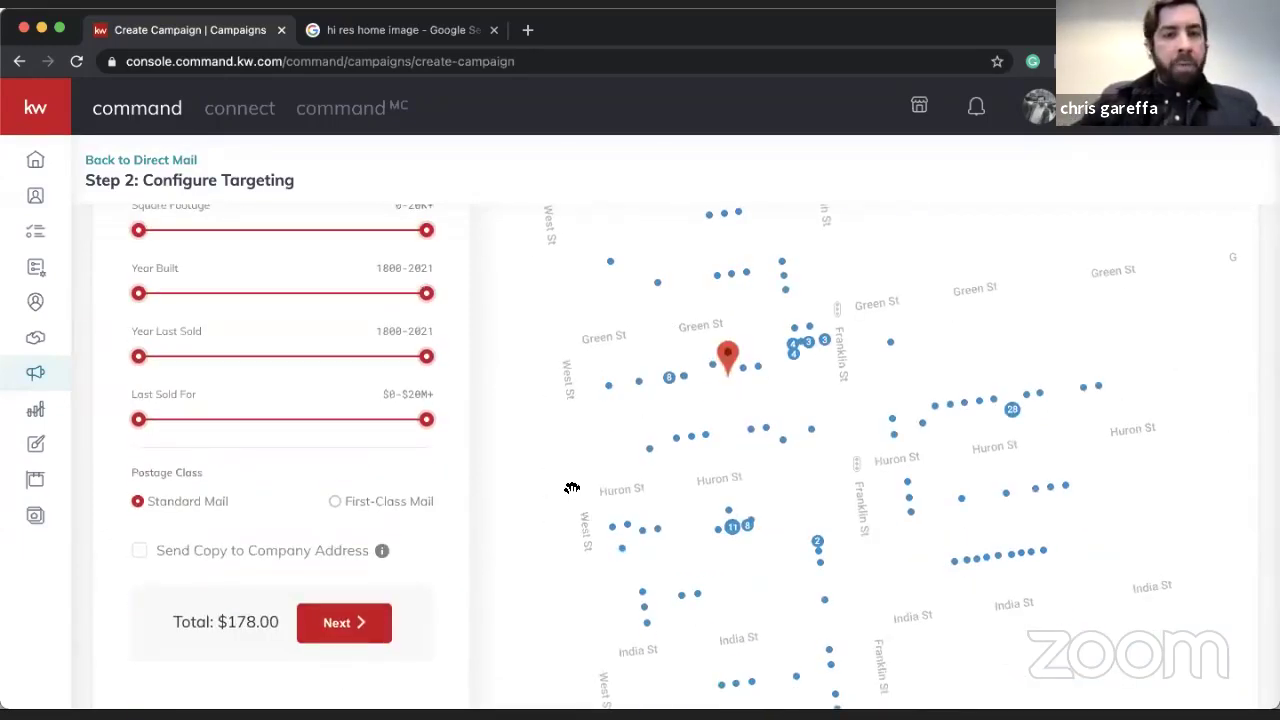
scroll(357, 430, "up", 4)
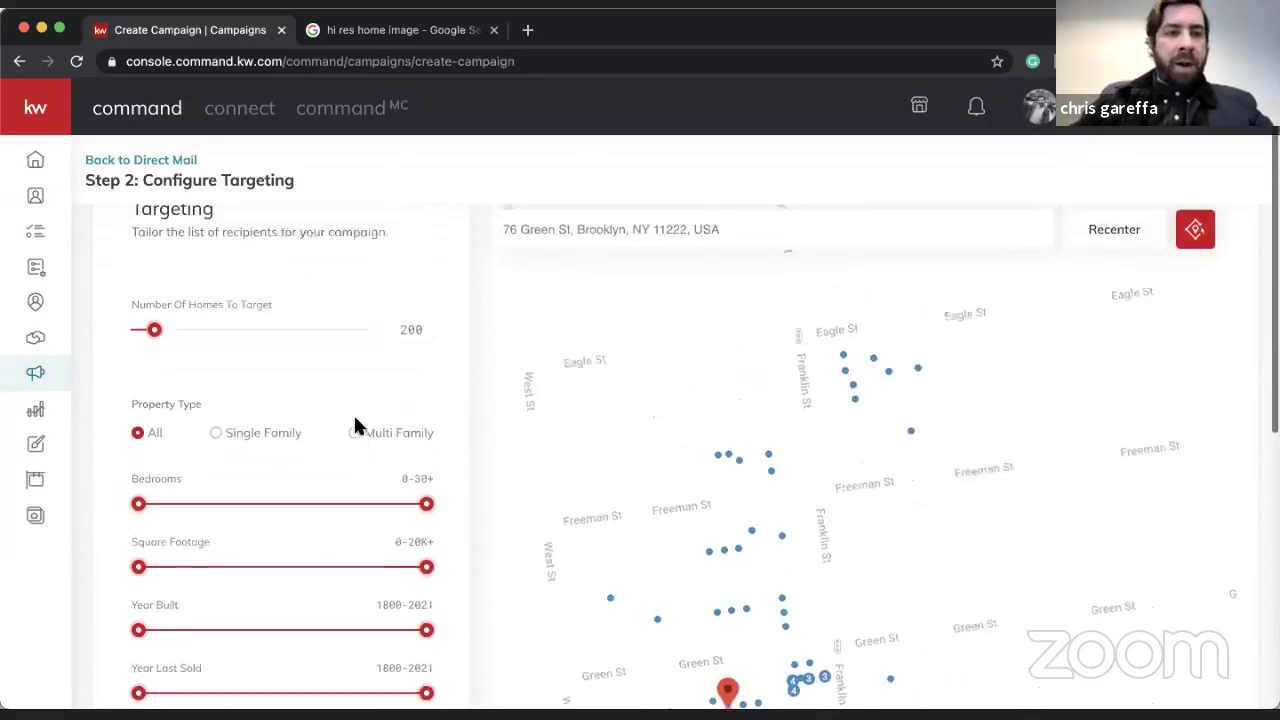
double_click(410, 345)
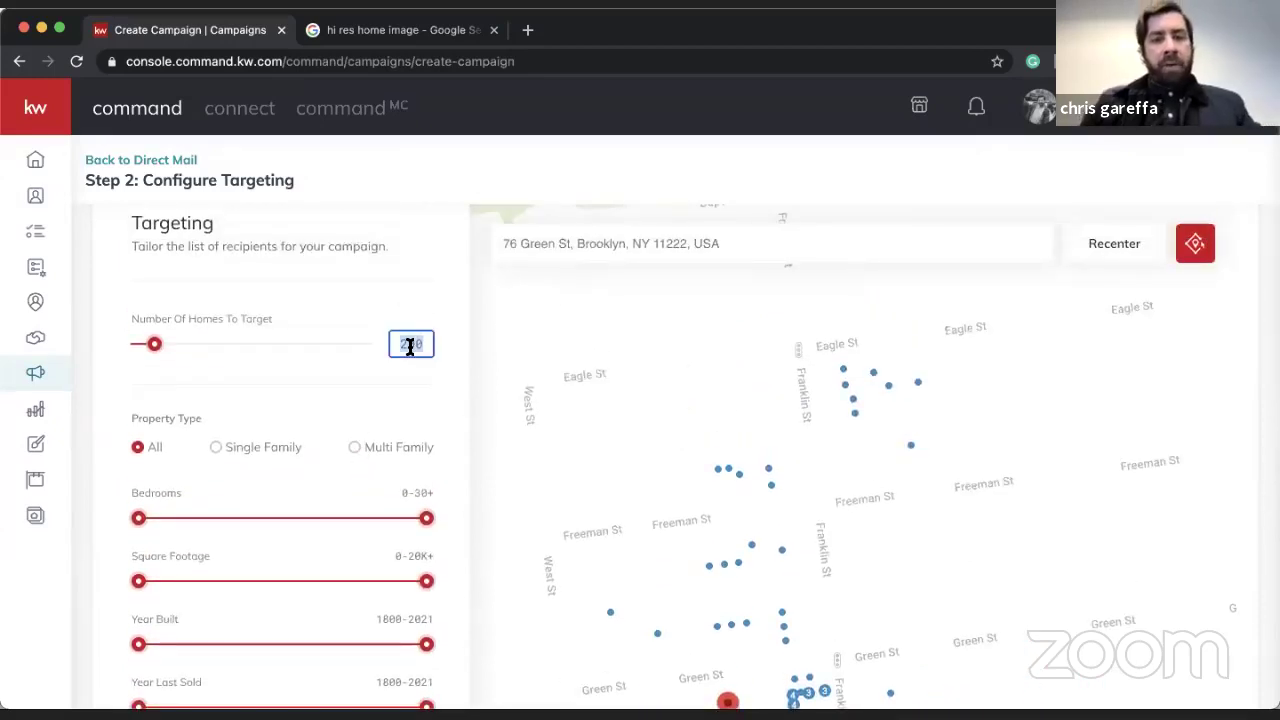
type("500")
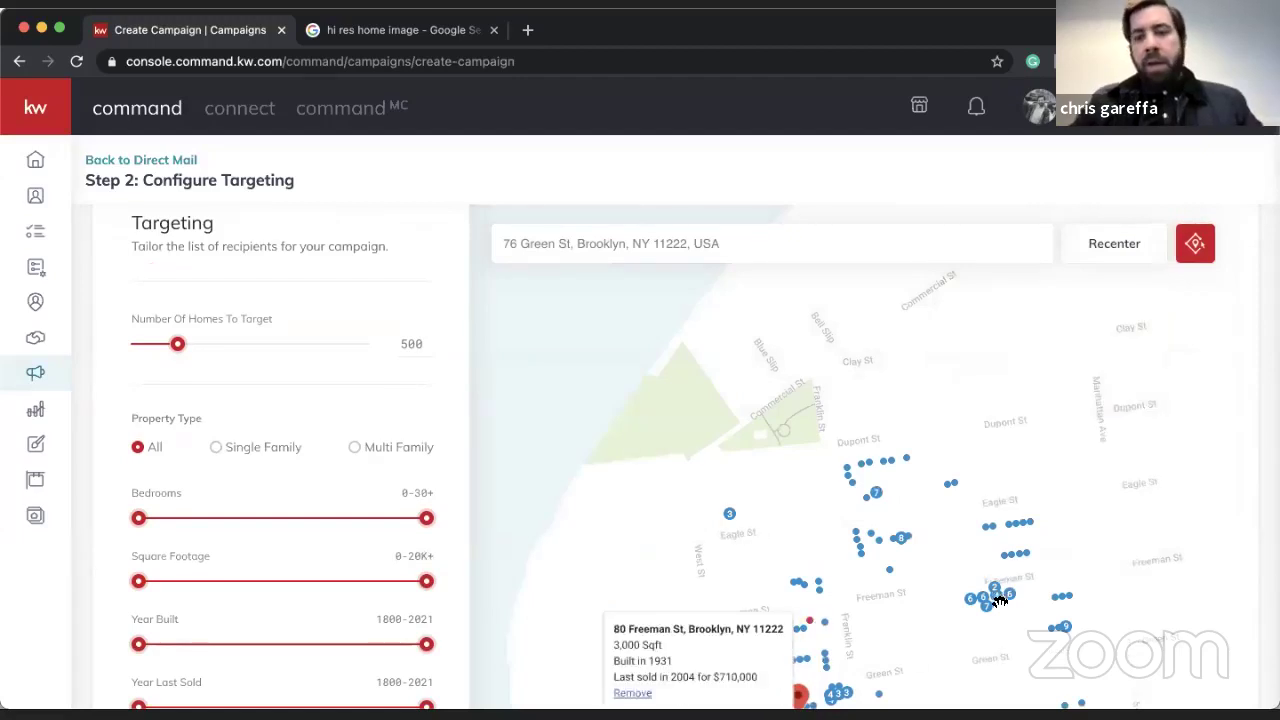
- Pan the map over the targeted homes and inspect the 28-unit Huron St building
left_click_drag(1080, 503, 1063, 349)
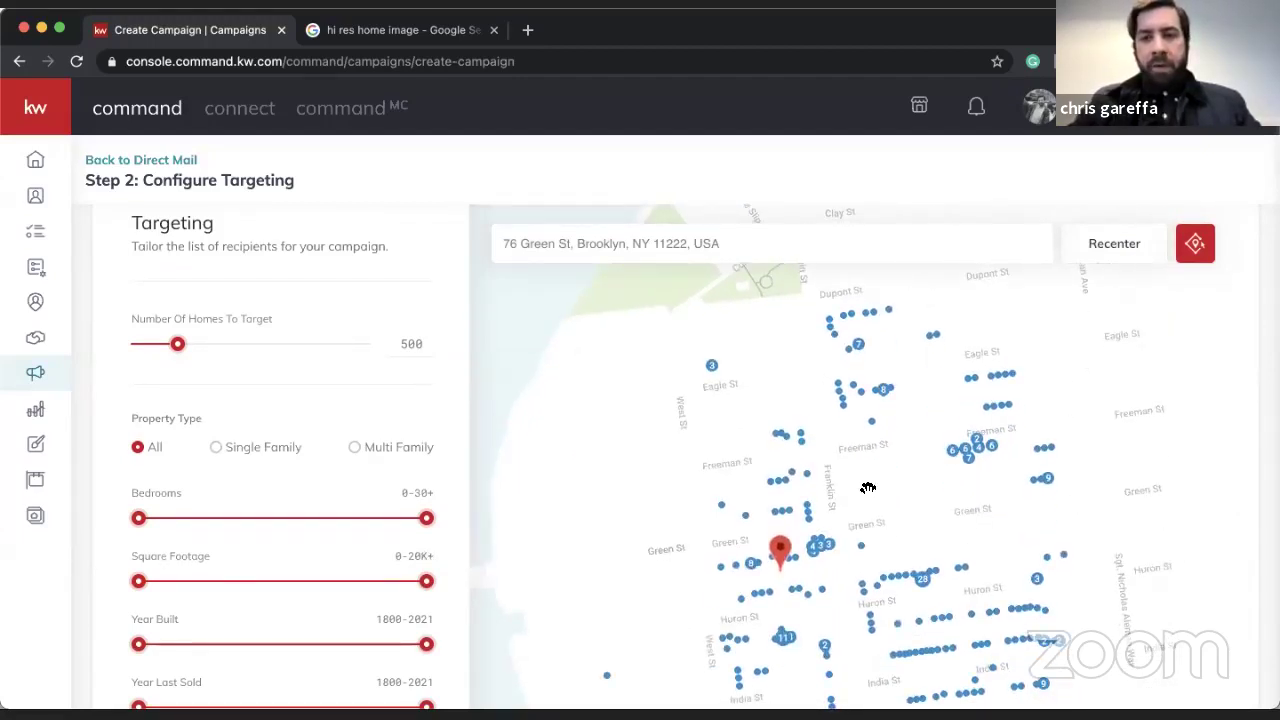
scroll(868, 487, "down", 3)
scroll(866, 486, "up", 4)
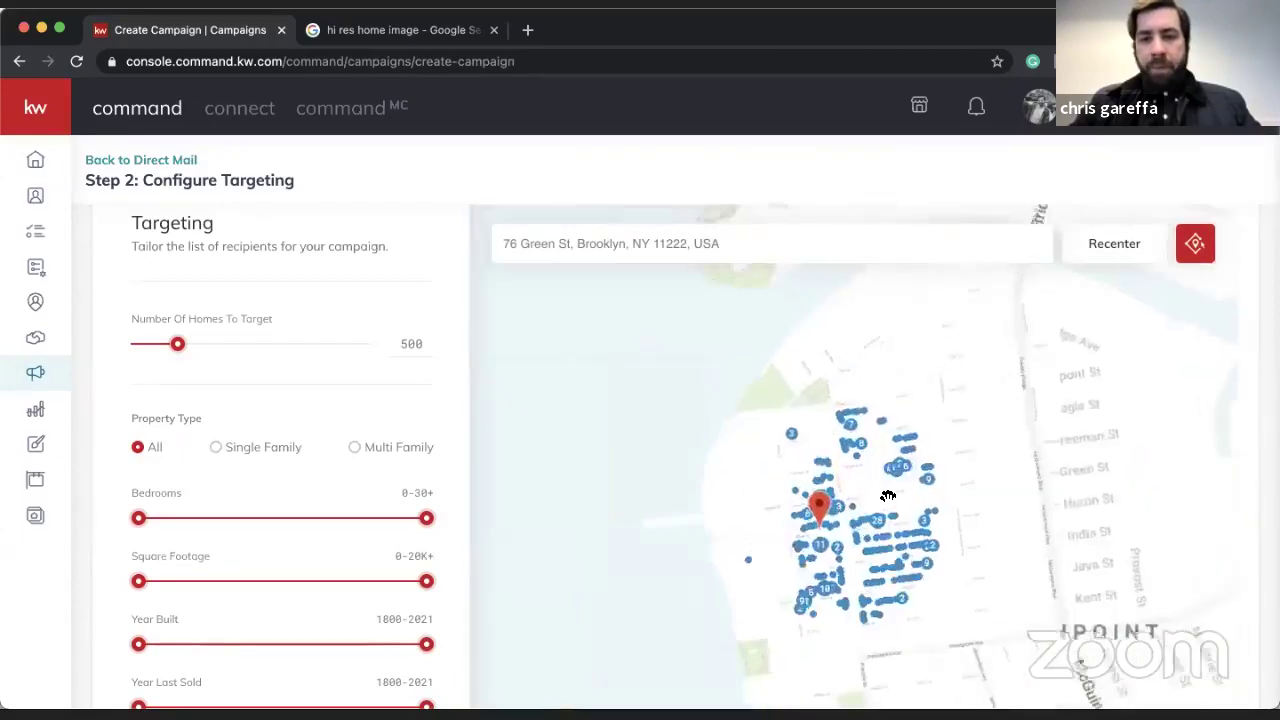
scroll(888, 496, "up", 2)
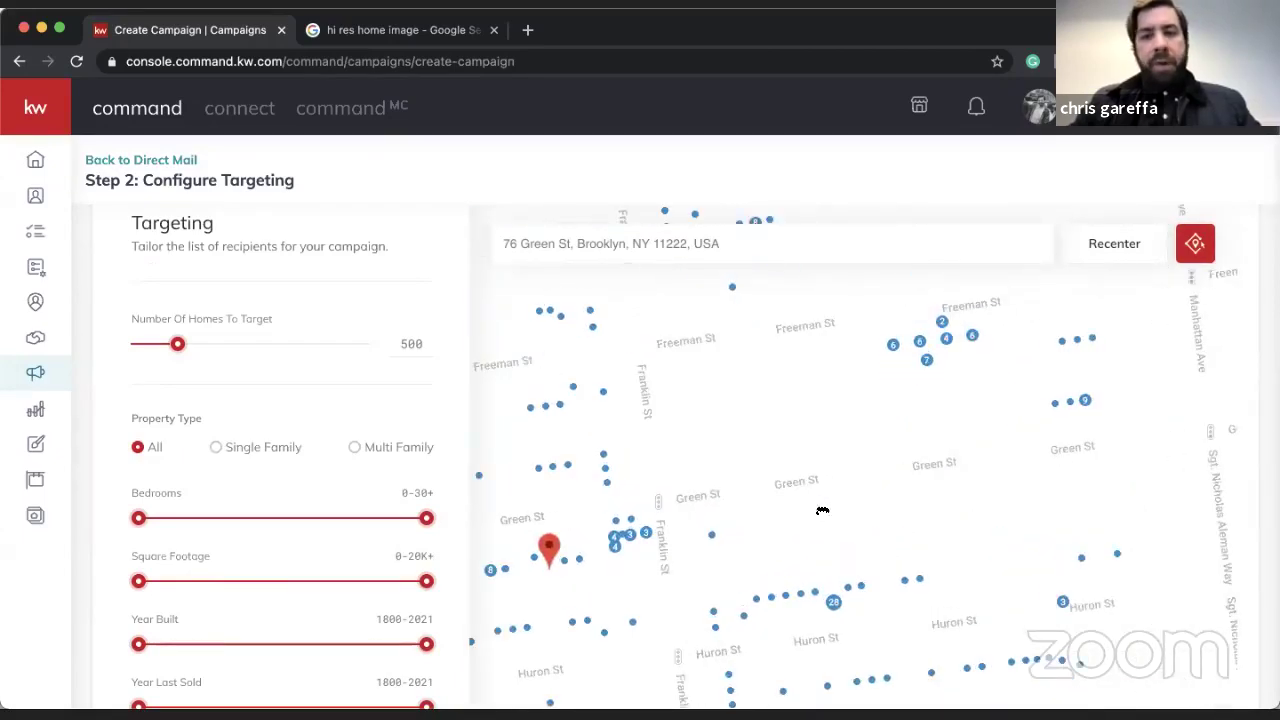
mouse_move(823, 514)
left_mouse_down()
mouse_move(884, 397)
mouse_move(896, 406)
left_mouse_up()
left_click(909, 508)
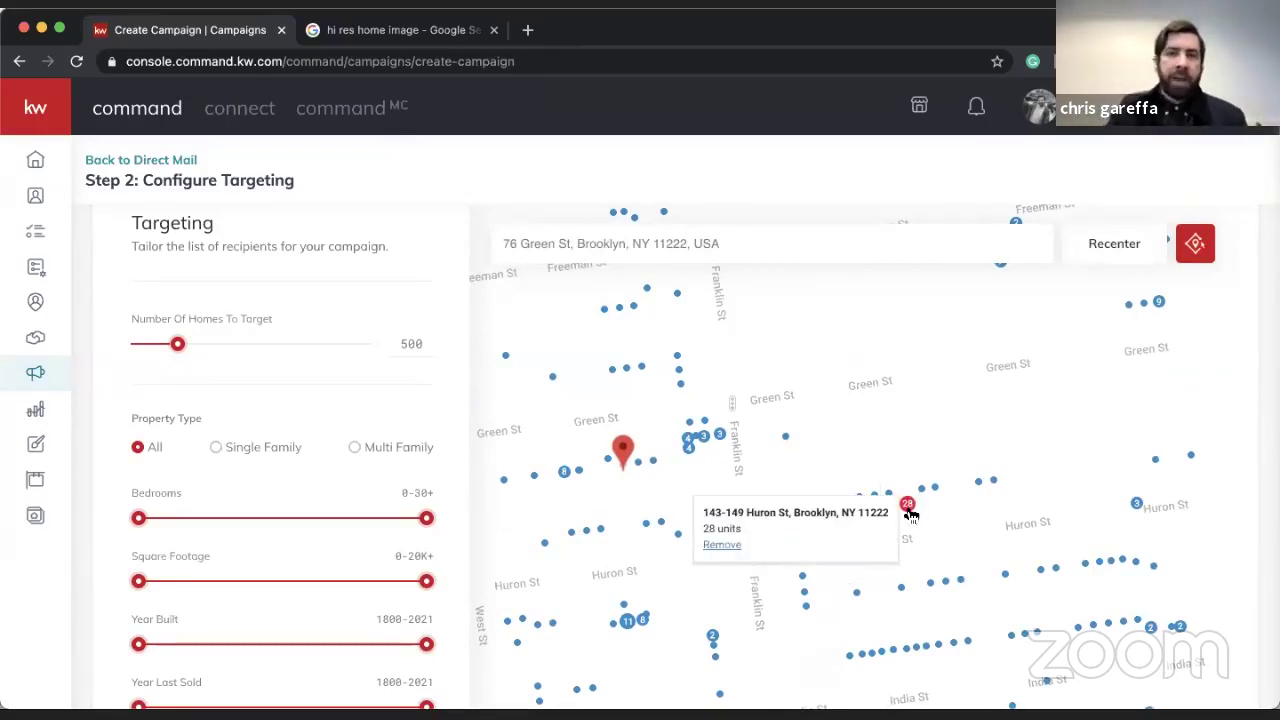
left_click(771, 468)
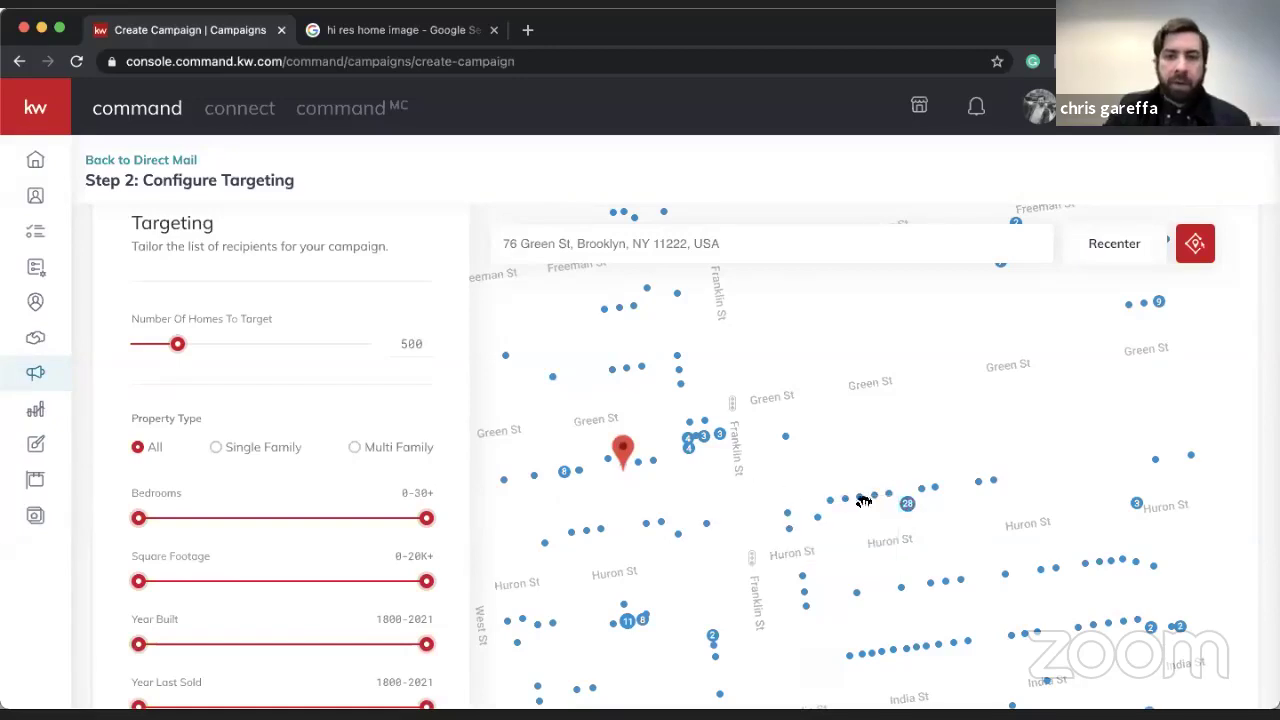
left_click(910, 510)
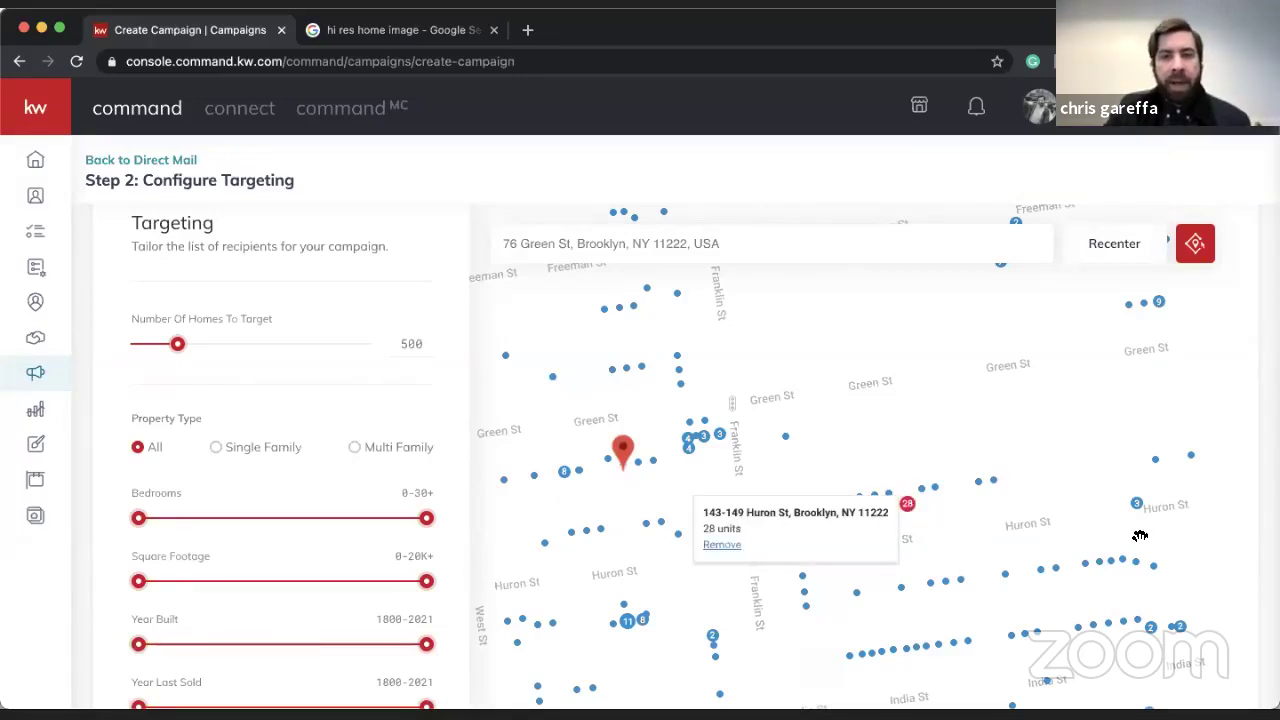
left_click(973, 455)
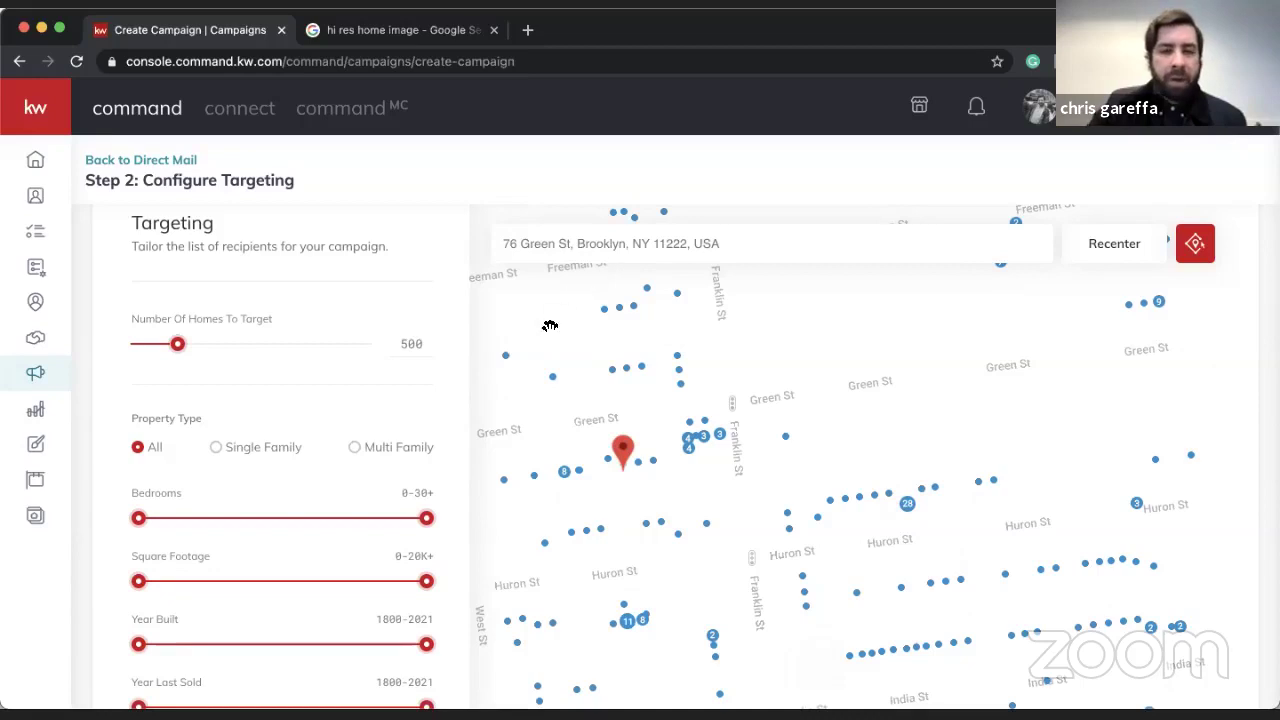
- Send a copy to the company address and keep First-Class Mail over Standard, totalling $601.20
scroll(445, 326, "down", 1)
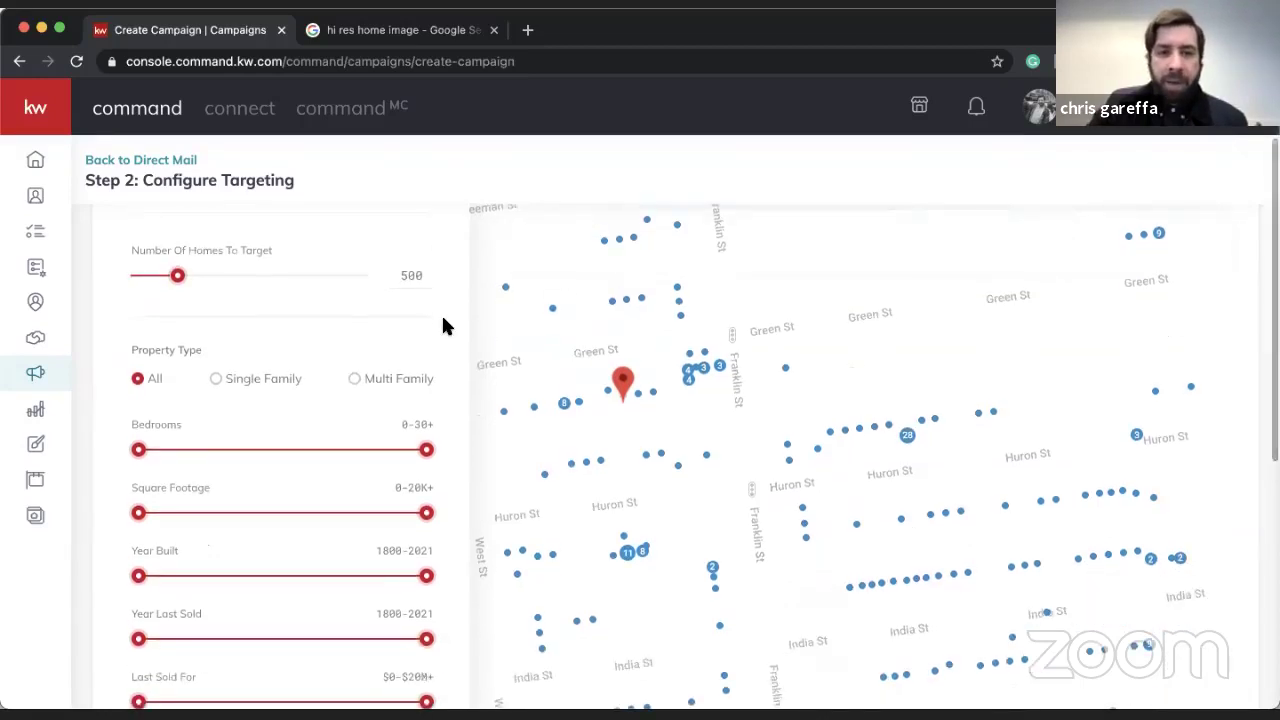
scroll(444, 326, "down", 2)
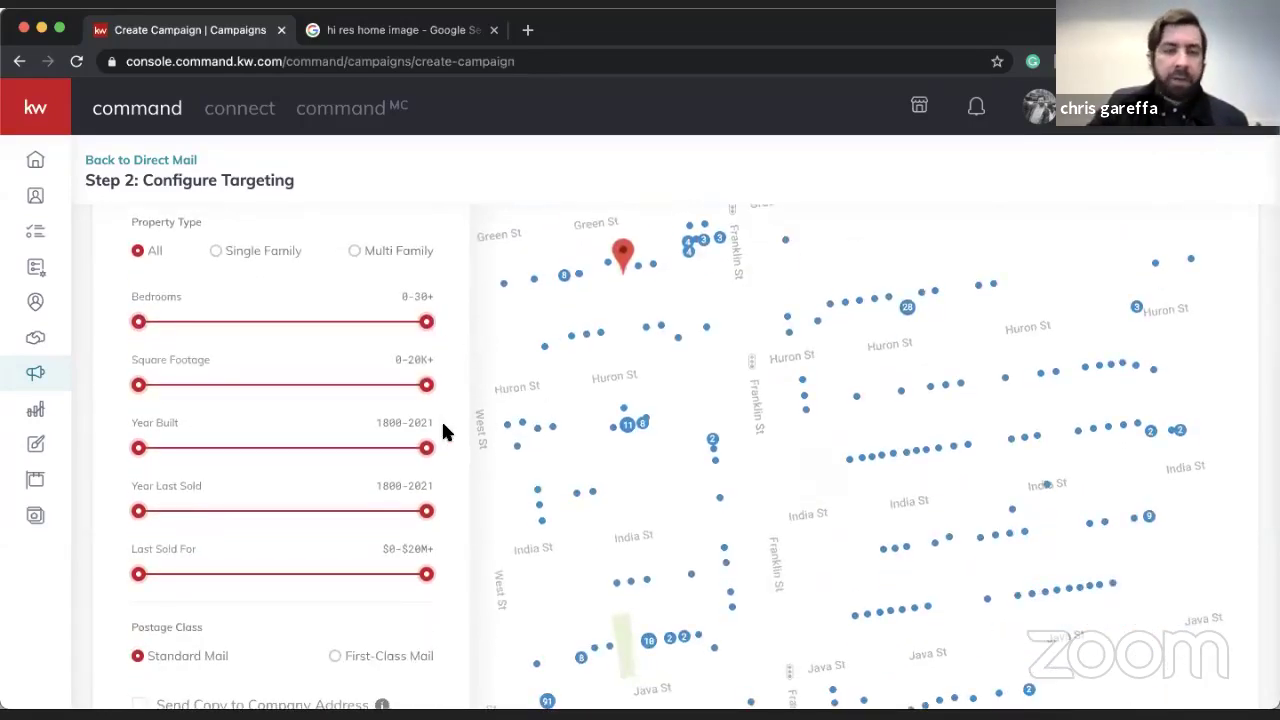
scroll(443, 428, "down", 3)
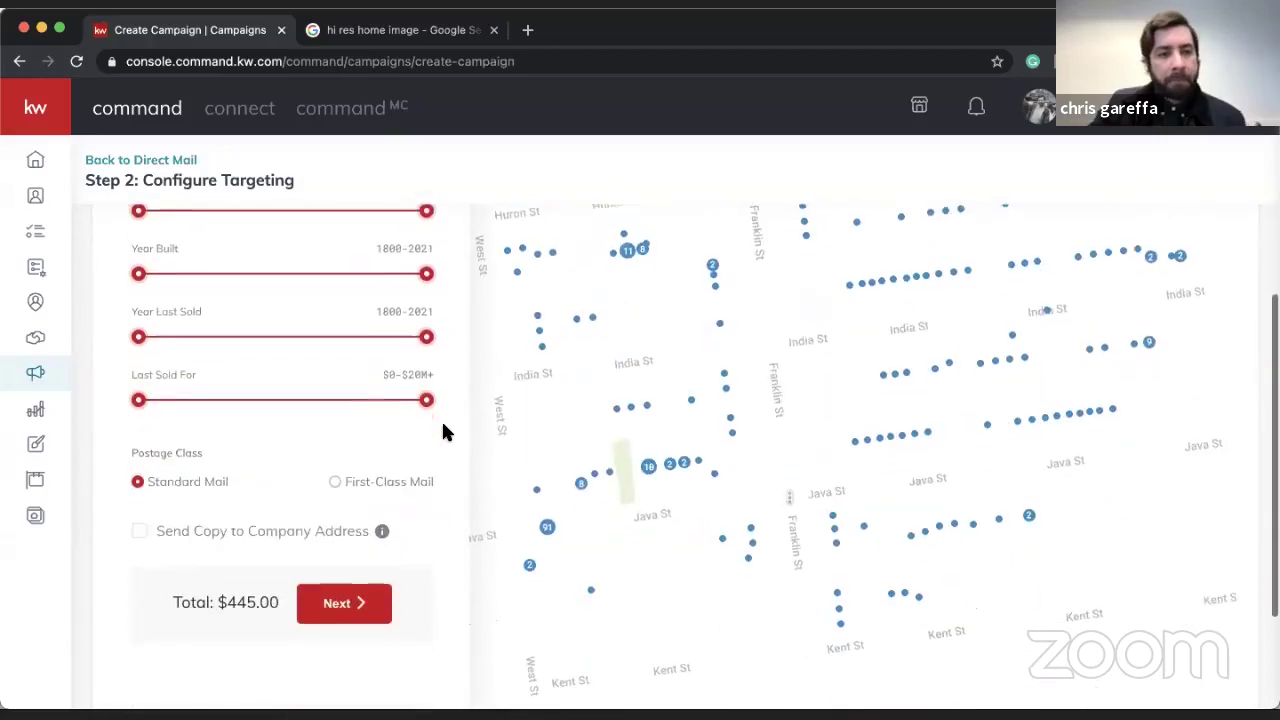
left_click(140, 526)
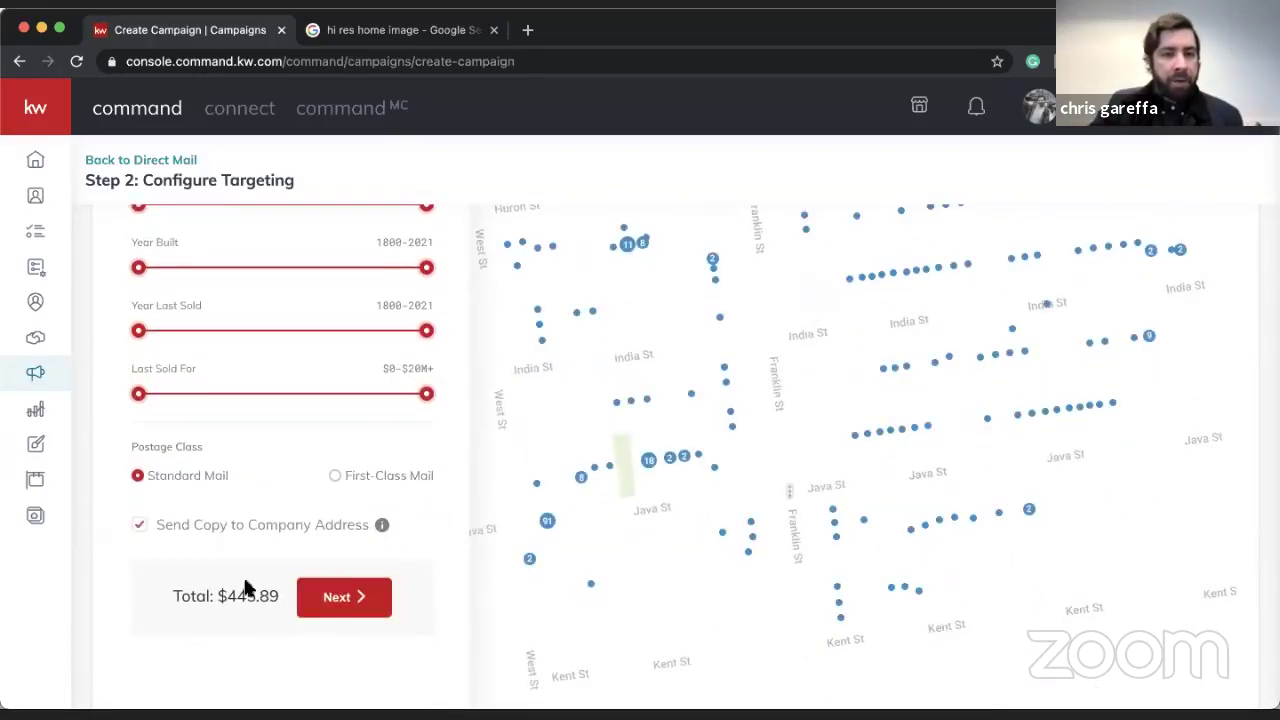
left_click(335, 475)
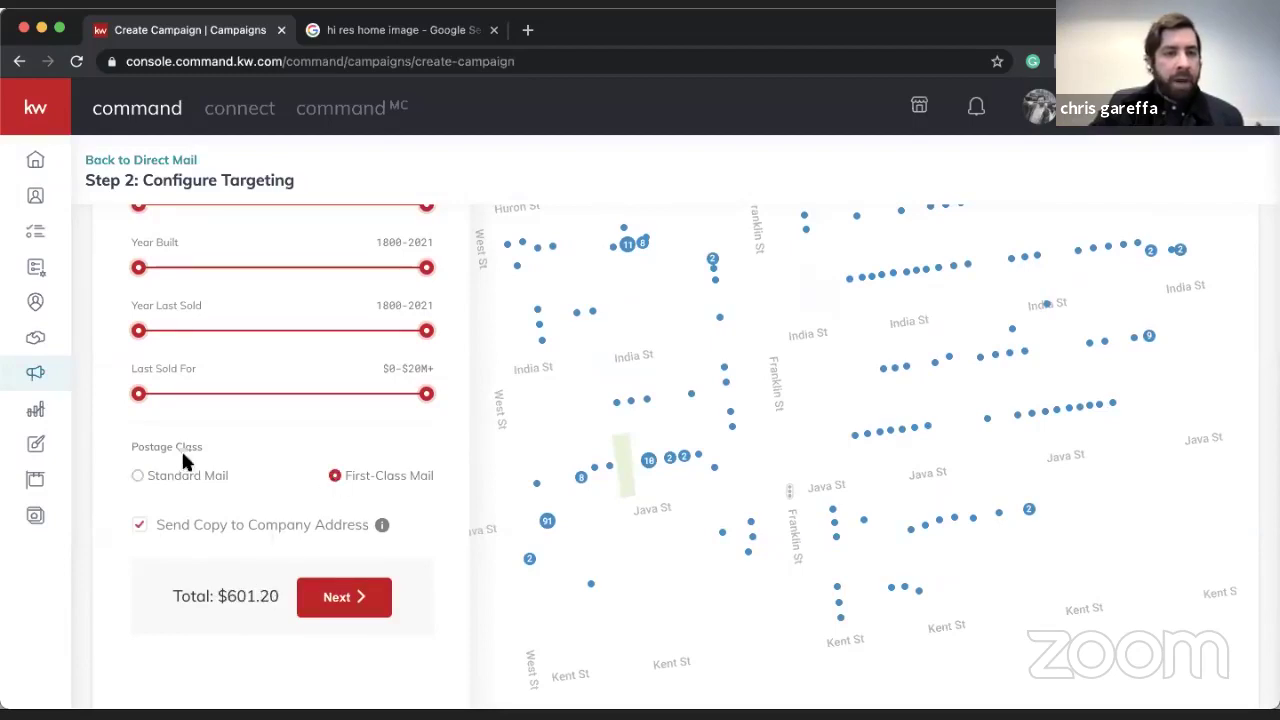
left_click(142, 474)
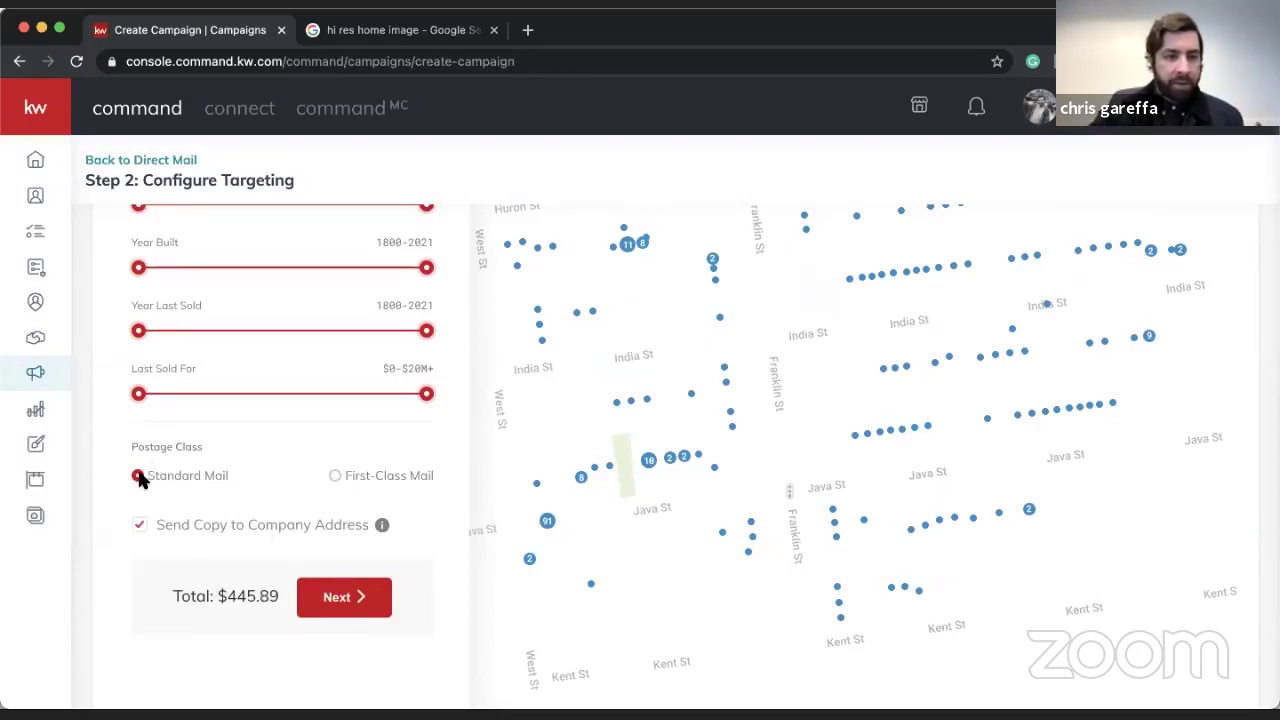
left_click(334, 474)
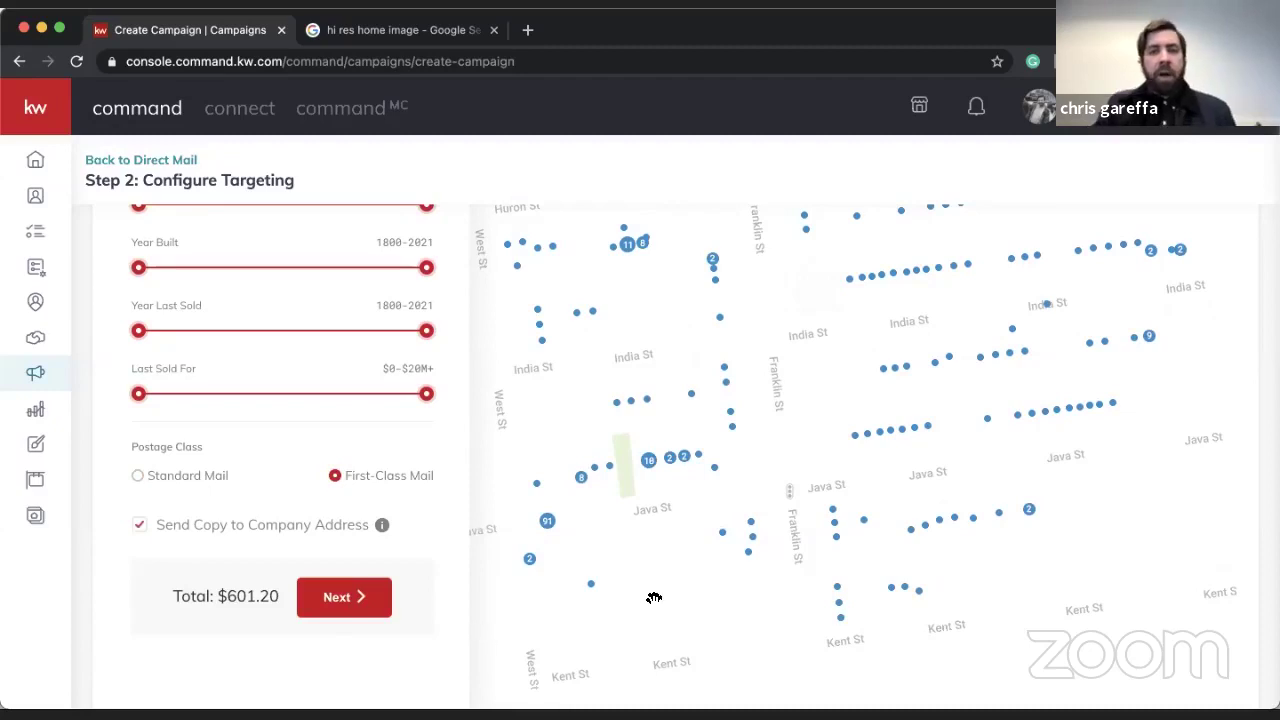
left_click(723, 534)
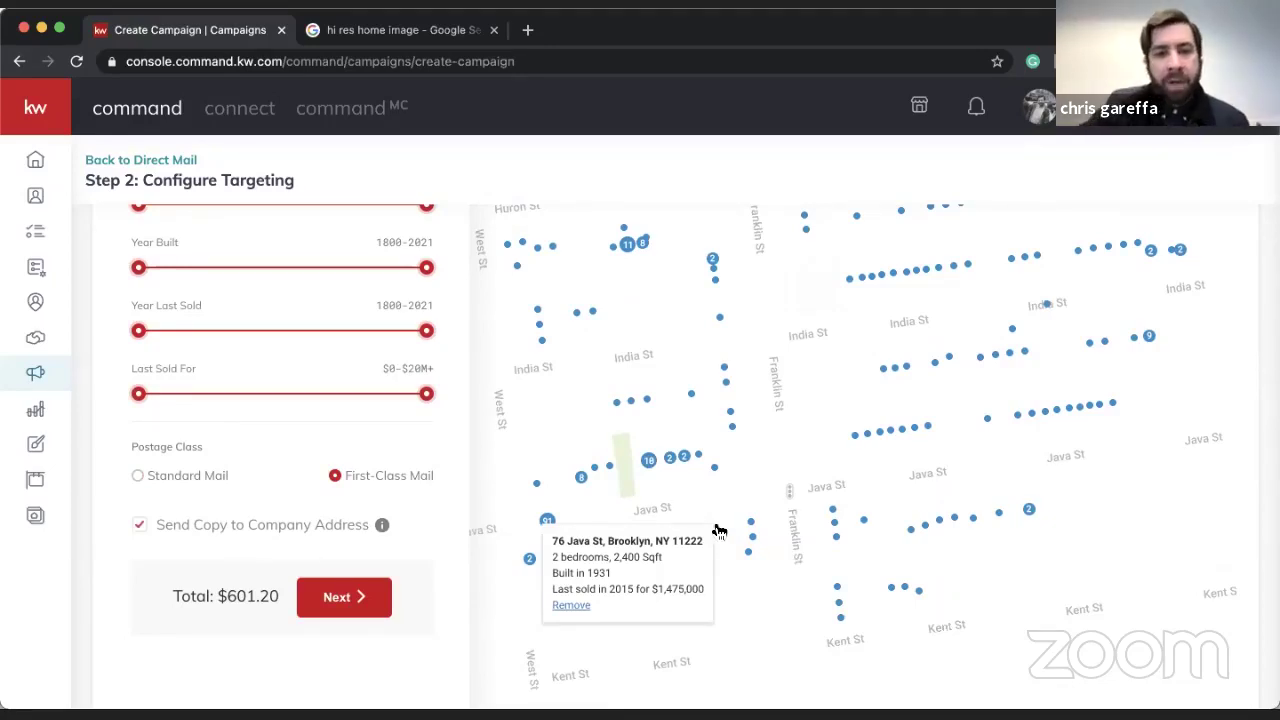
left_click(699, 458)
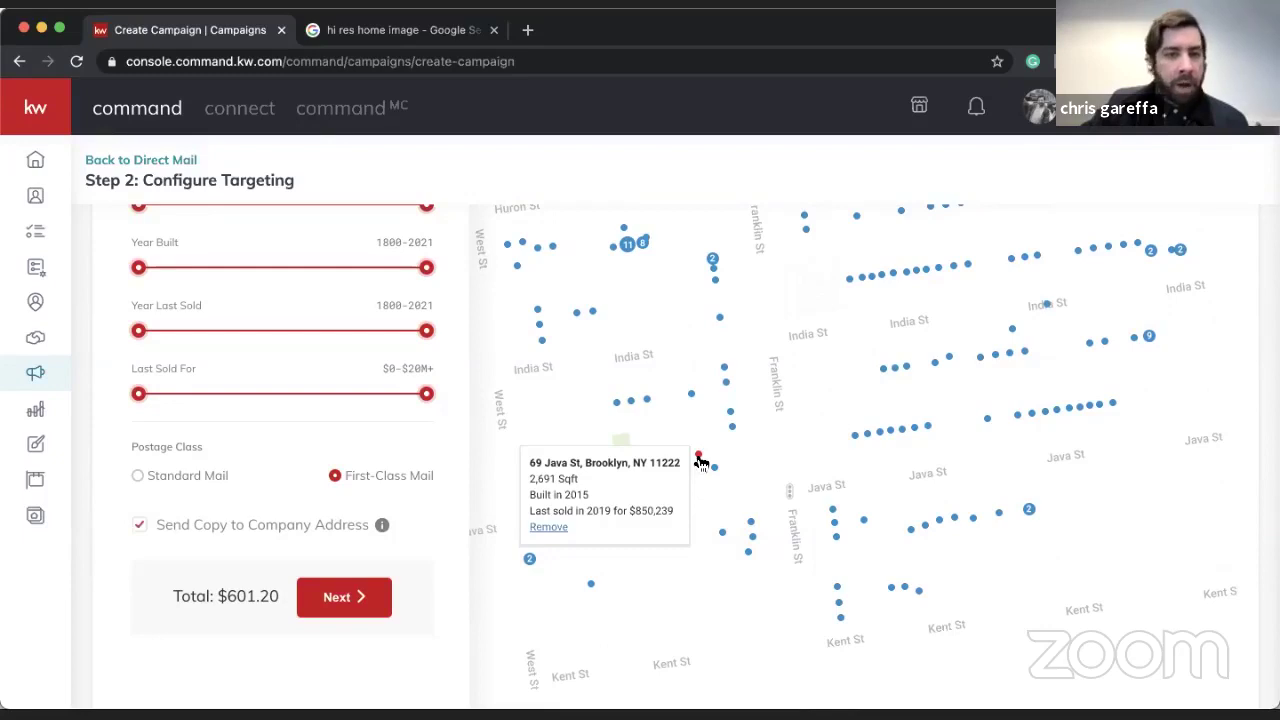
left_click(340, 597)
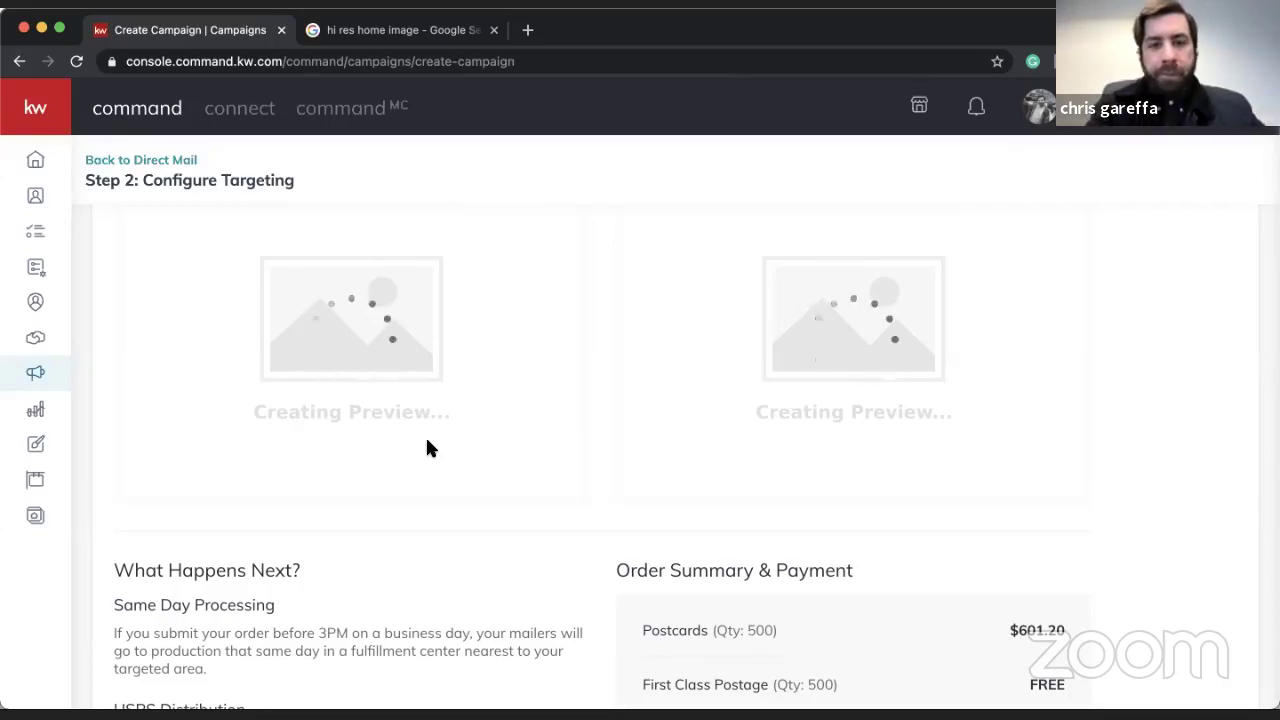
scroll(427, 448, "up", 4)
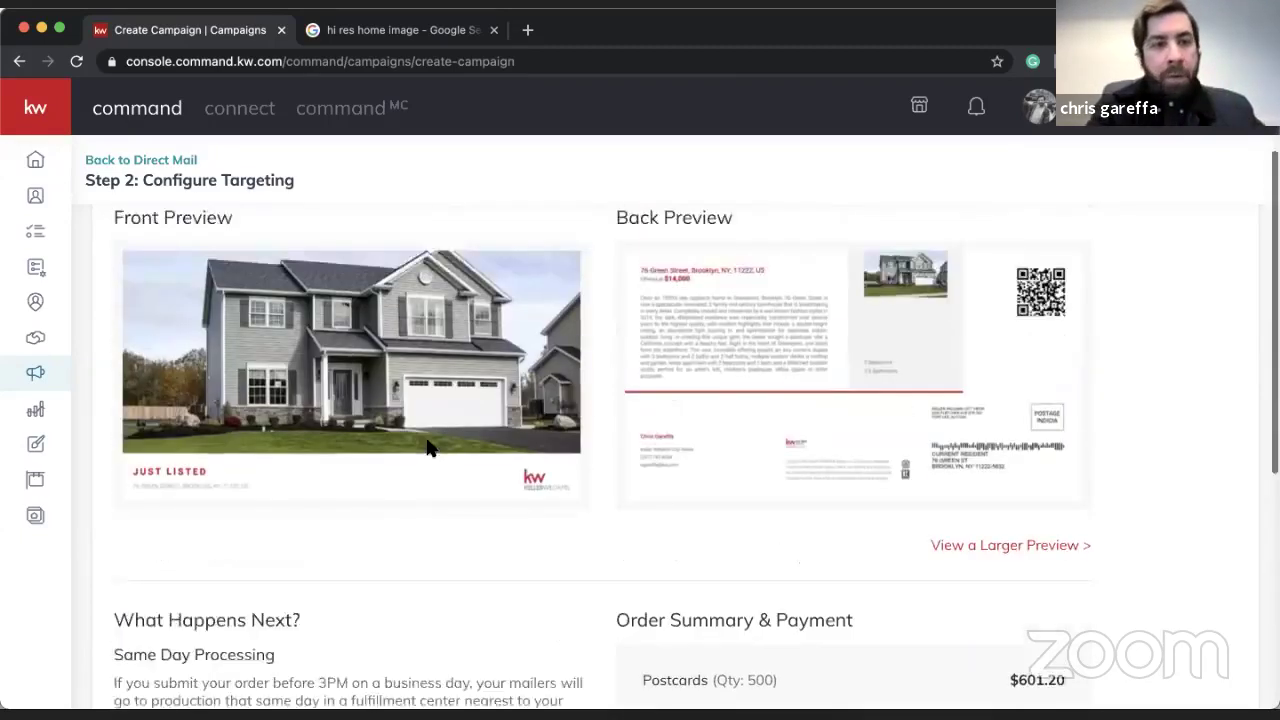
scroll(722, 515, "down", 1)
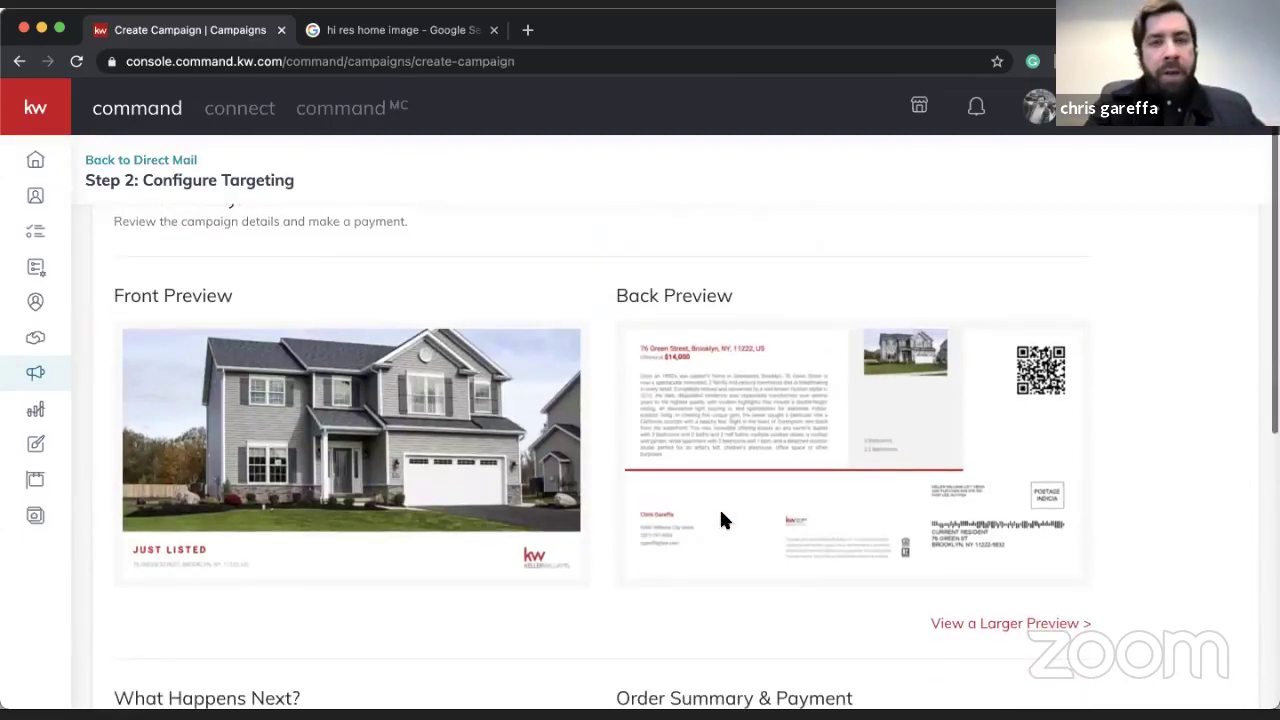
left_click(972, 624)
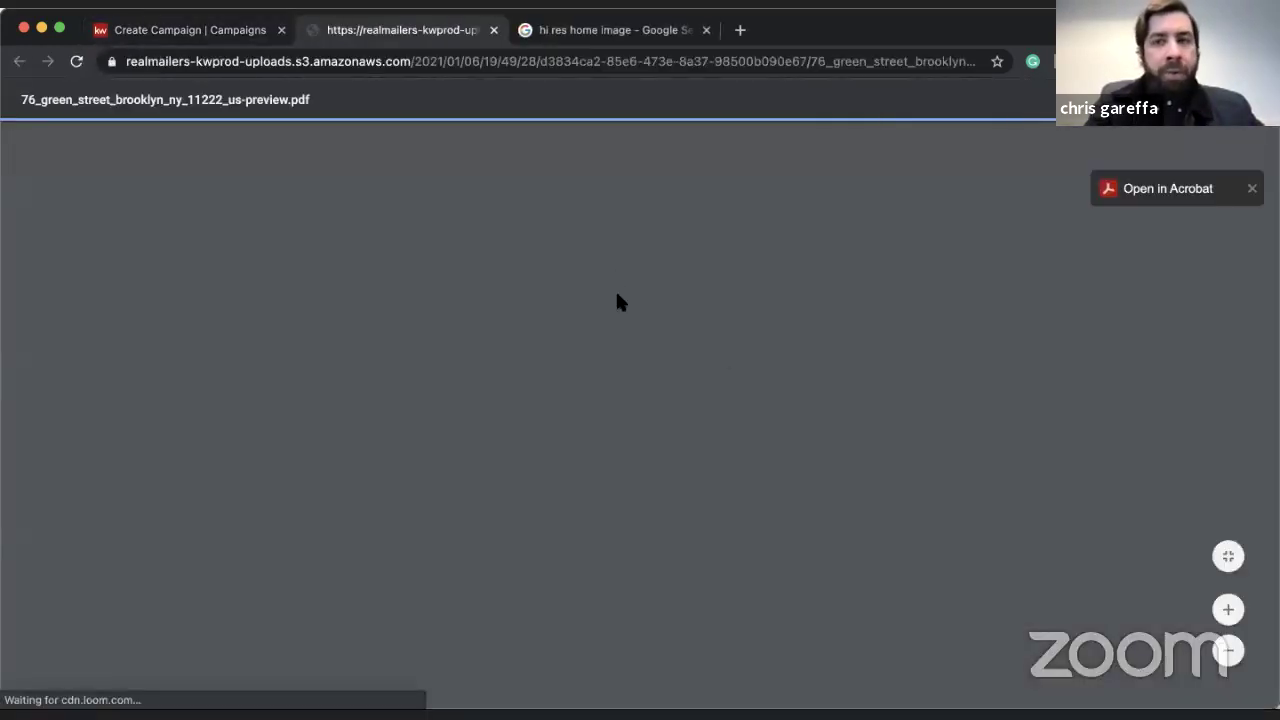
- Read both pages of the postcard preview PDF, then close its tab
scroll(618, 302, "down", 2)
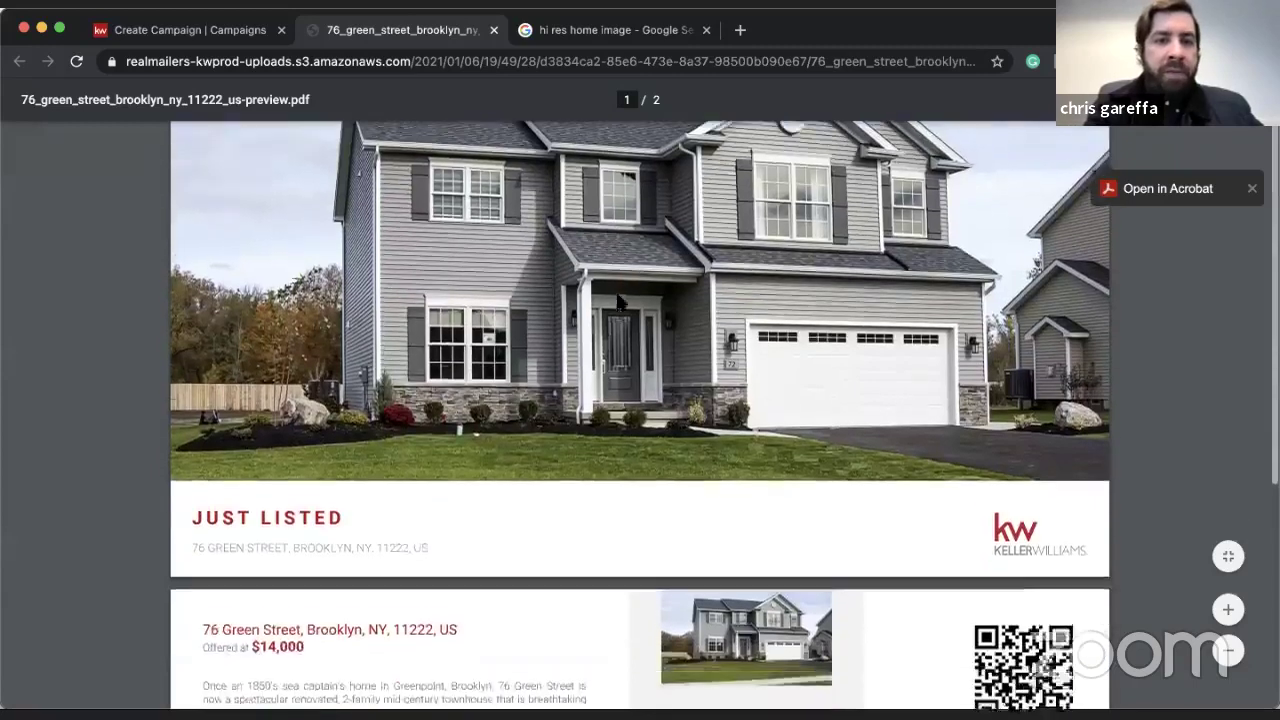
scroll(618, 302, "up", 2)
scroll(618, 302, "down", 3)
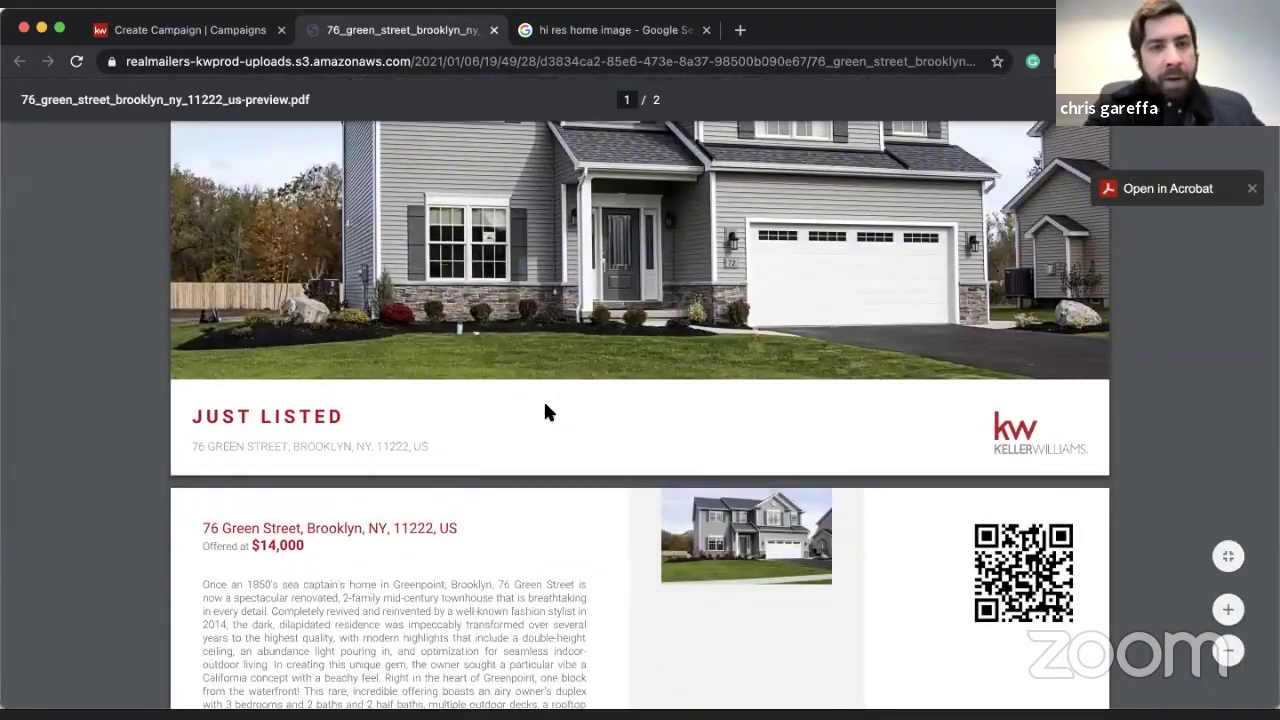
scroll(543, 411, "down", 2)
scroll(543, 411, "down", 3)
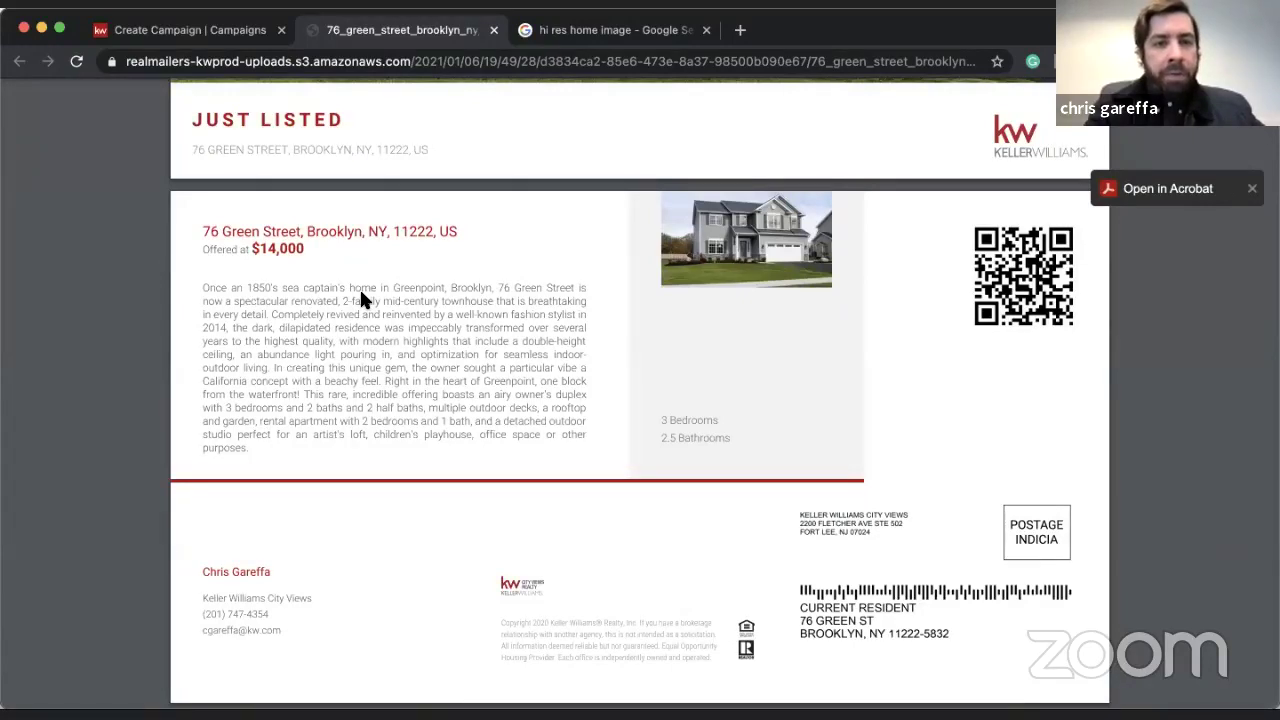
scroll(359, 287, "up", 5)
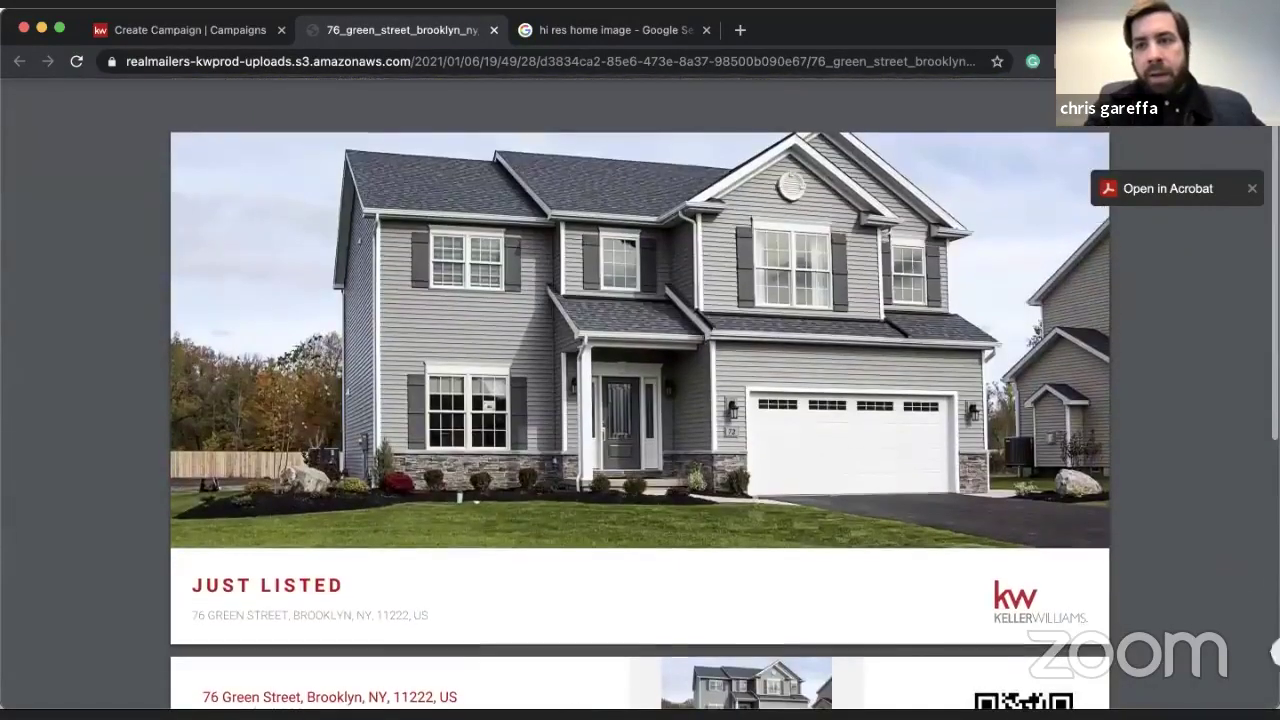
left_click(493, 30)
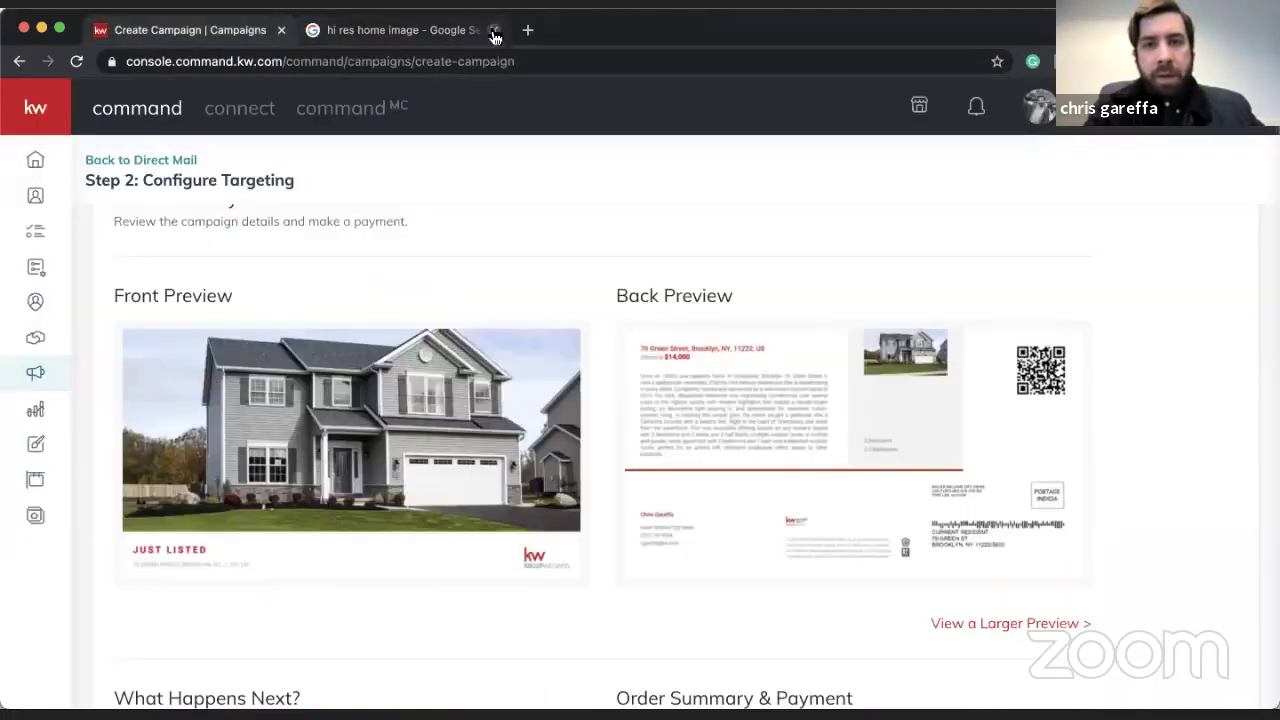
- Review the order summary for 500 postcards totalling $601.20, then head back to Direct Mail
scroll(545, 367, "down", 5)
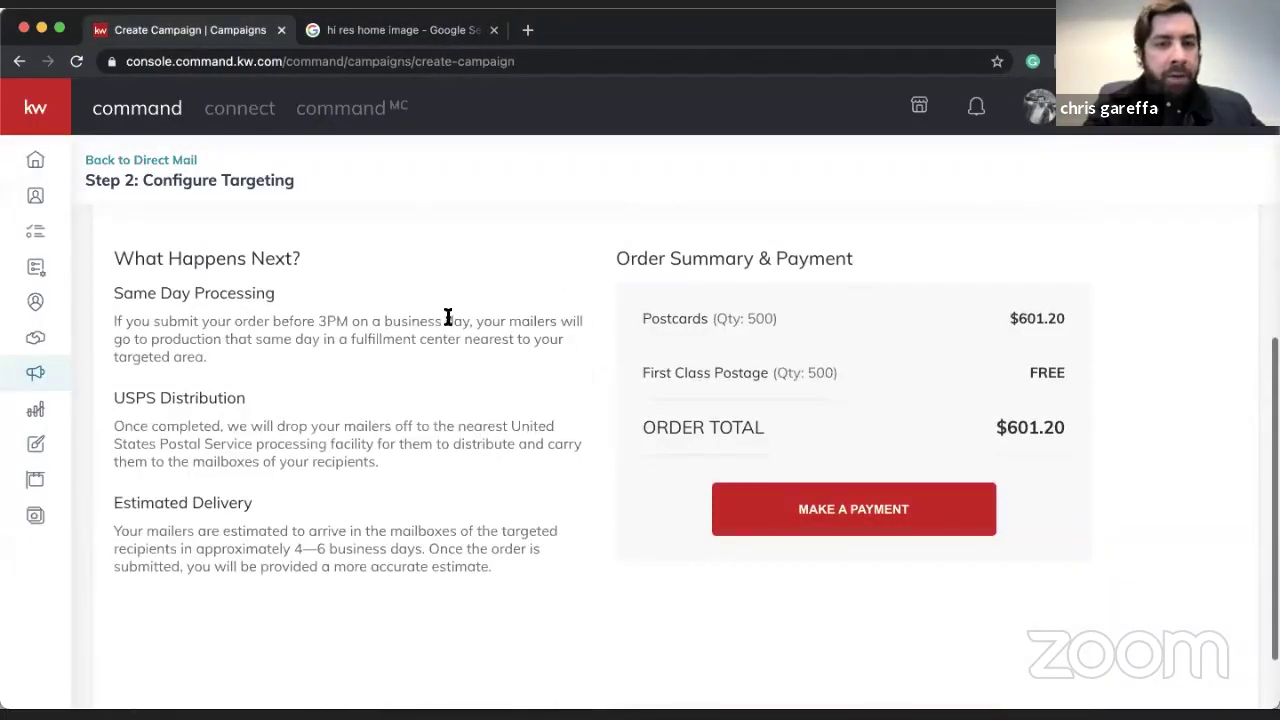
scroll(457, 321, "up", 3)
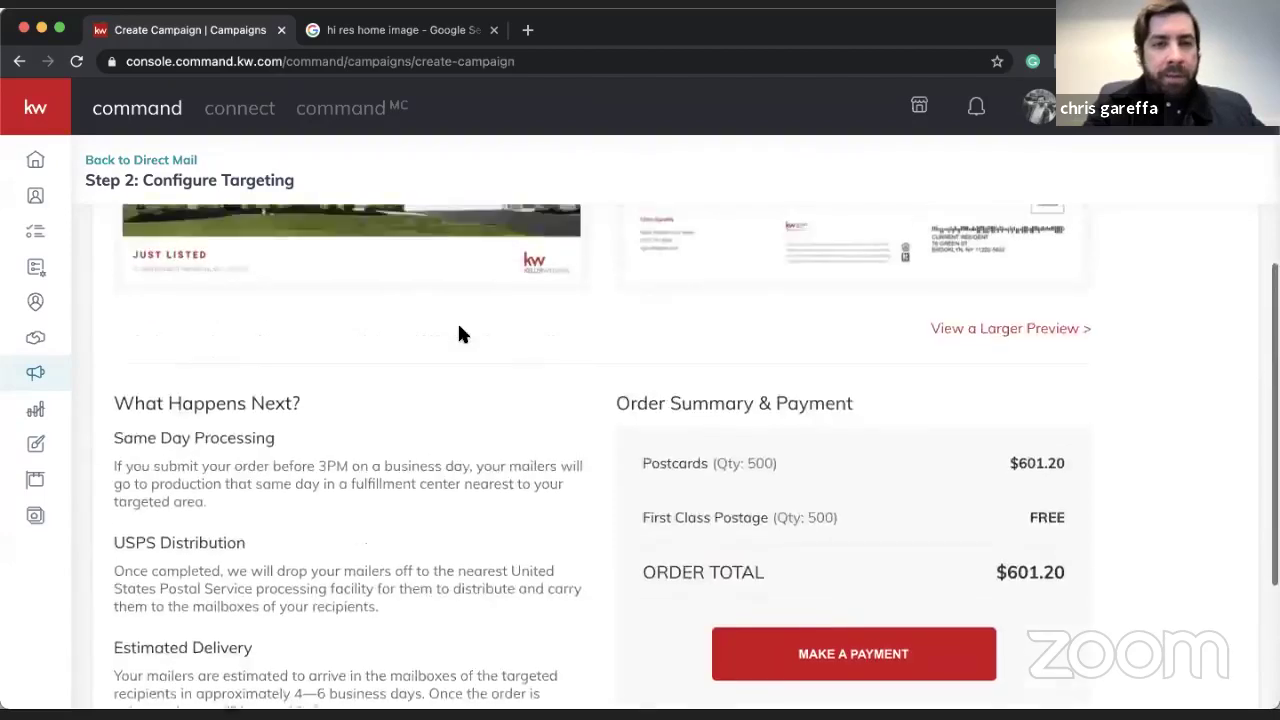
scroll(489, 400, "up", 2)
scroll(490, 412, "down", 4)
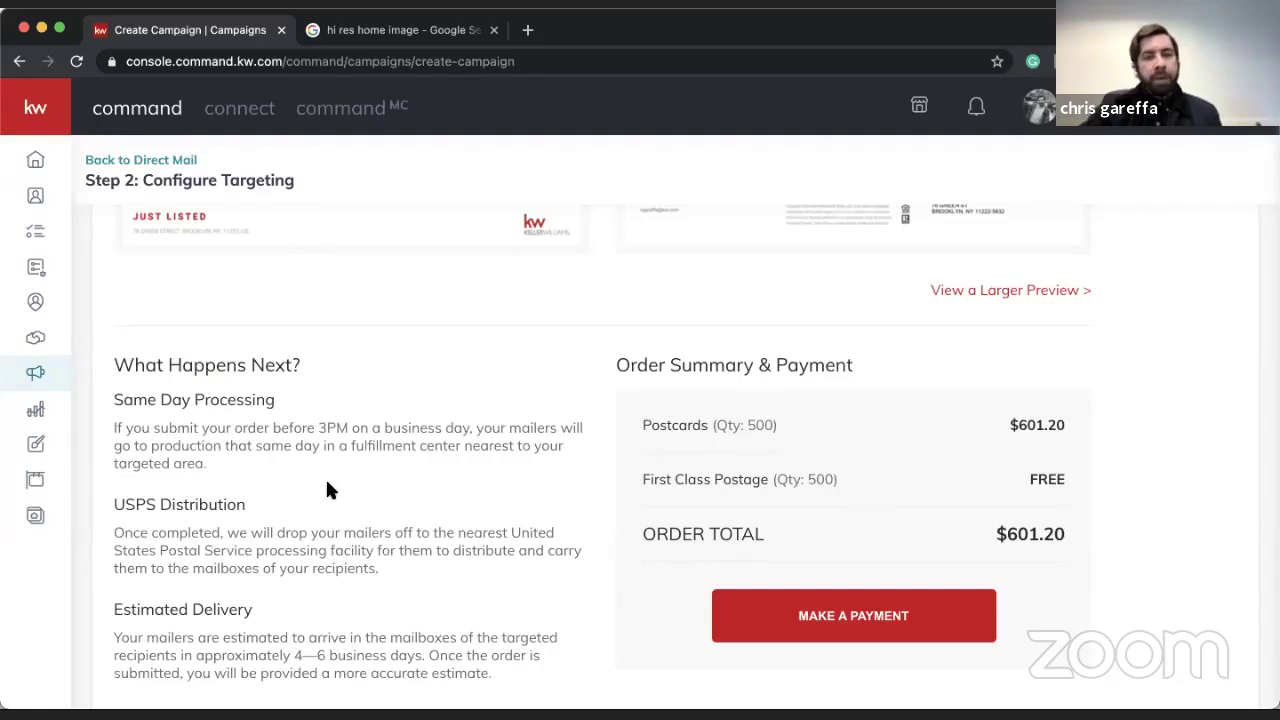
scroll(327, 489, "down", 1)
scroll(327, 489, "down", 3)
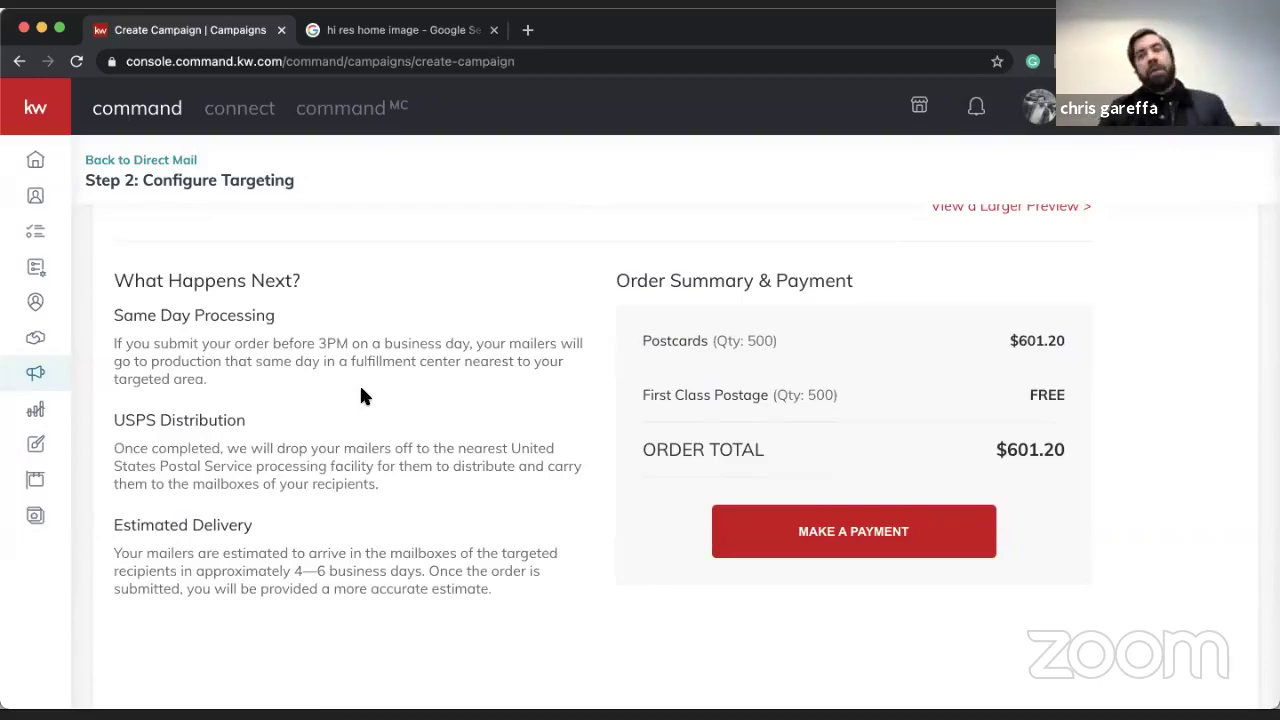
scroll(362, 396, "up", 5)
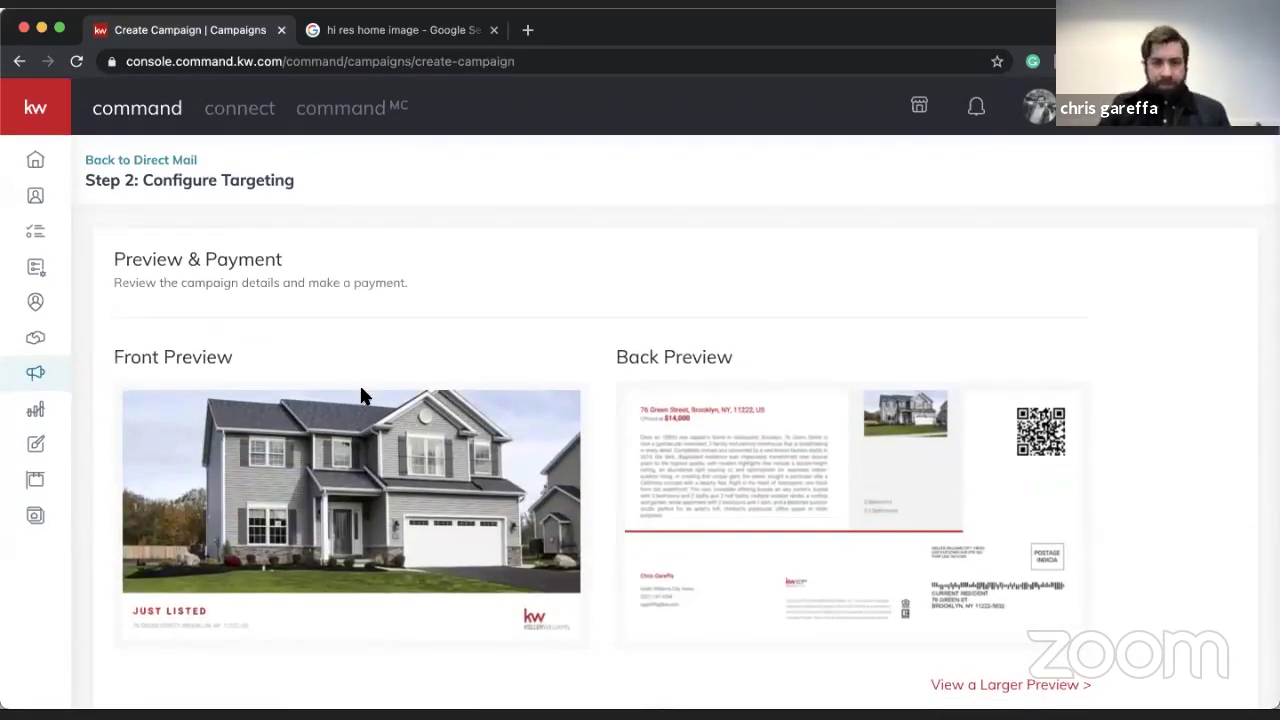
left_click(153, 160)
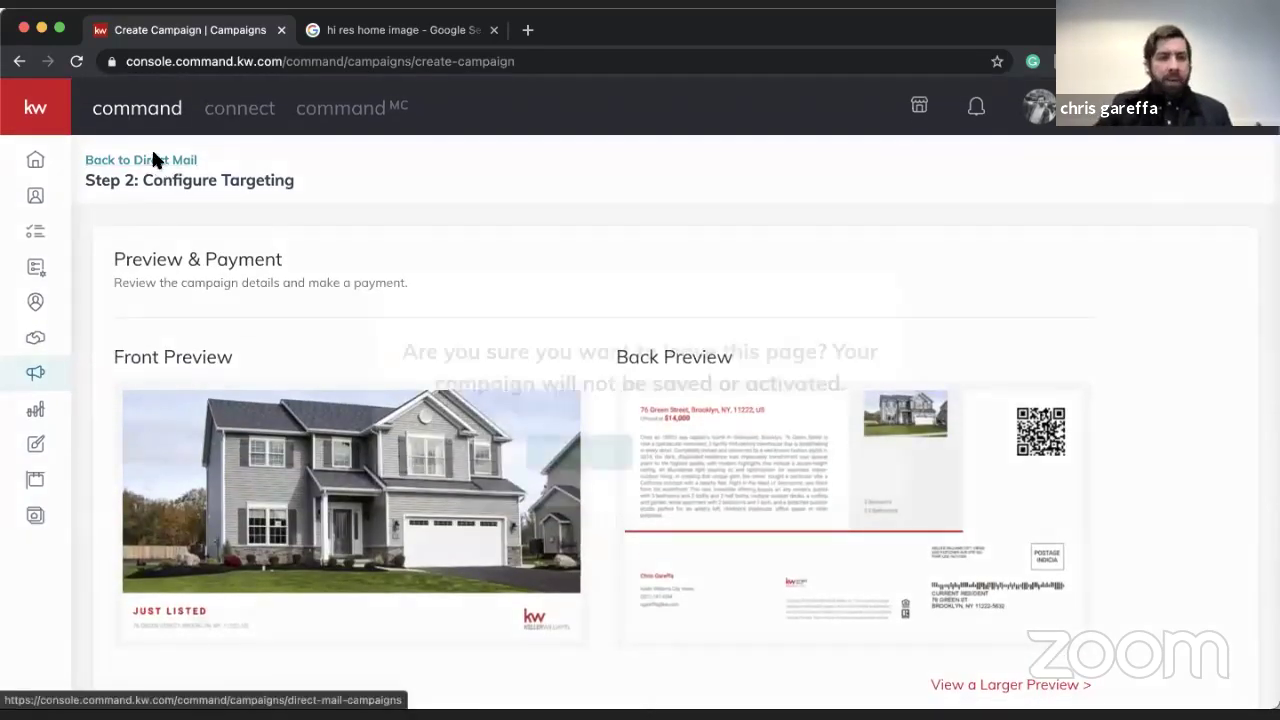
- Leave the unsaved postcard campaign, switch to the Paid Ads list, and return to the image results
left_click(572, 454)
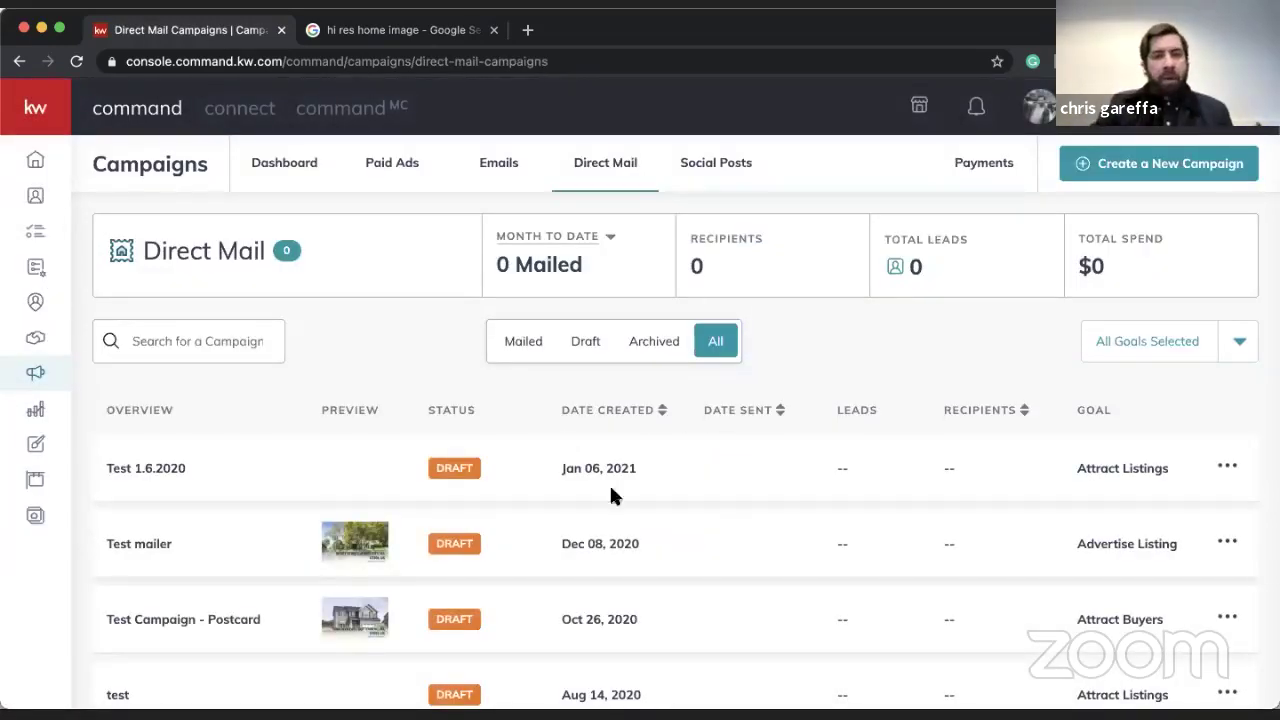
left_click(408, 172)
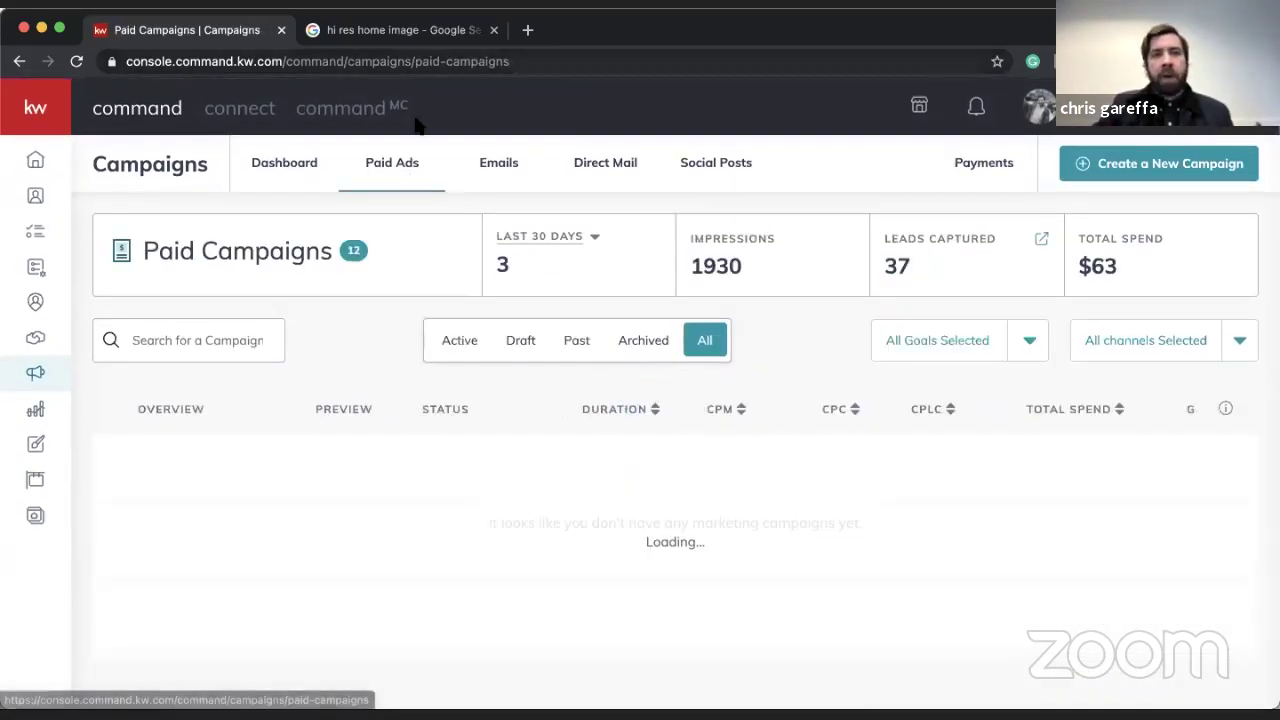
left_click(455, 32)
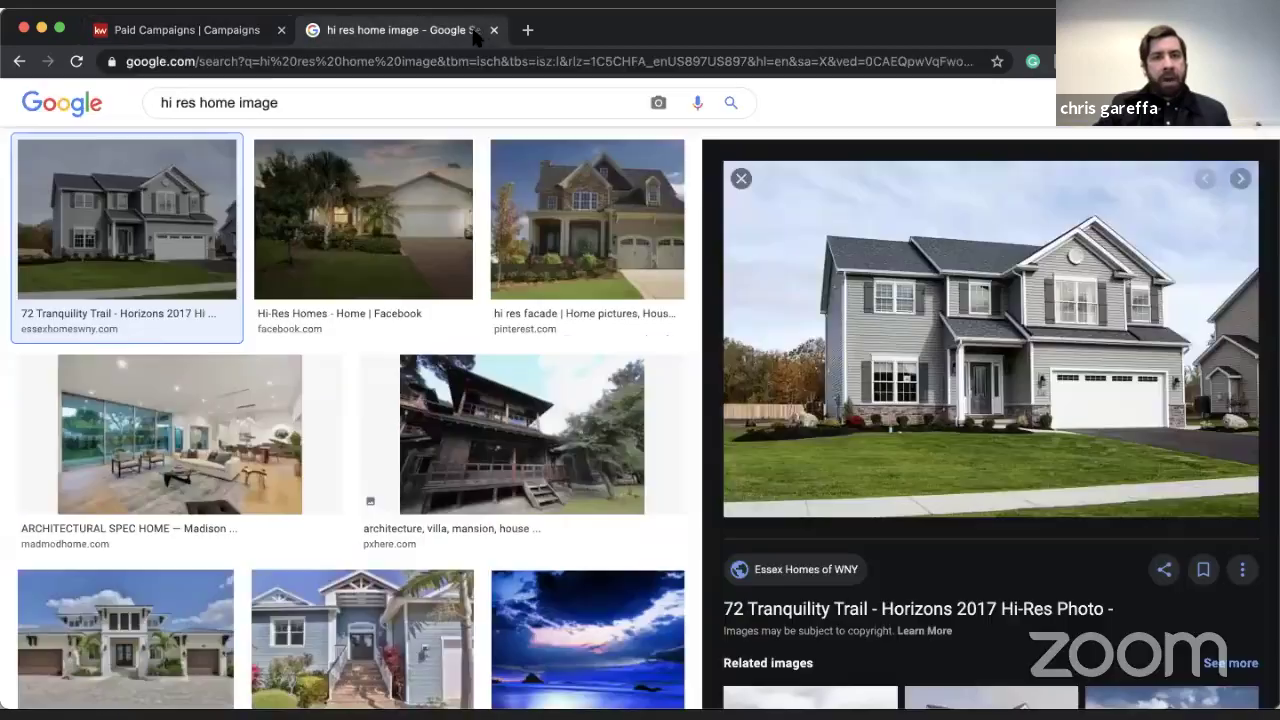
- Close the Google Images tab and load youtube.com in a new tab
left_click(493, 30)
left_click(314, 30)
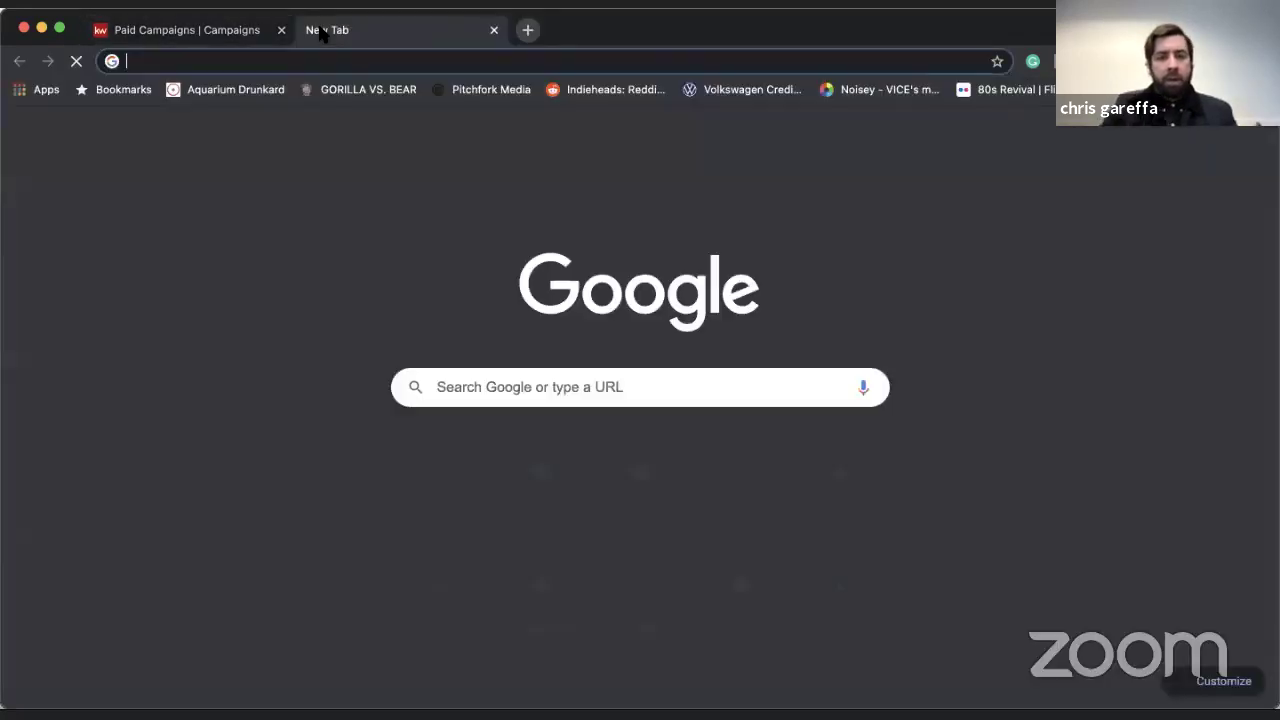
type("yout")
key("Return")
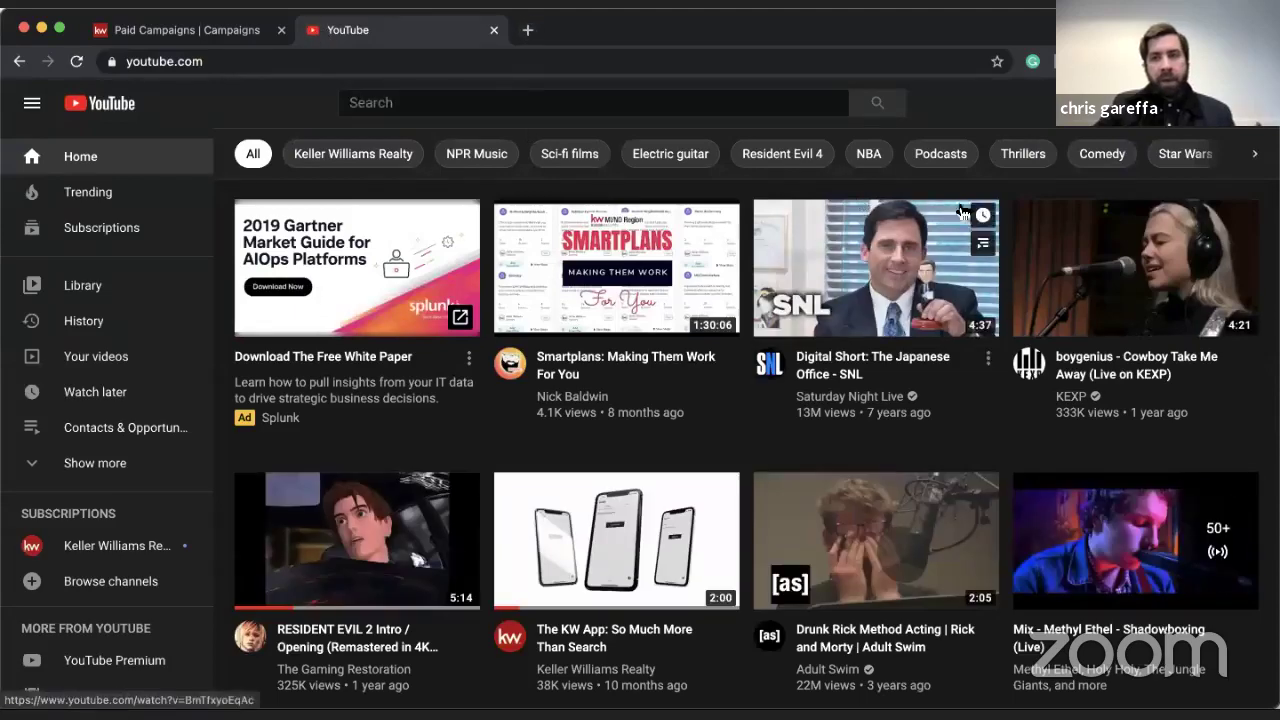
- Glance at notifications, then go to the account's own YouTube channel page
left_click(1188, 103)
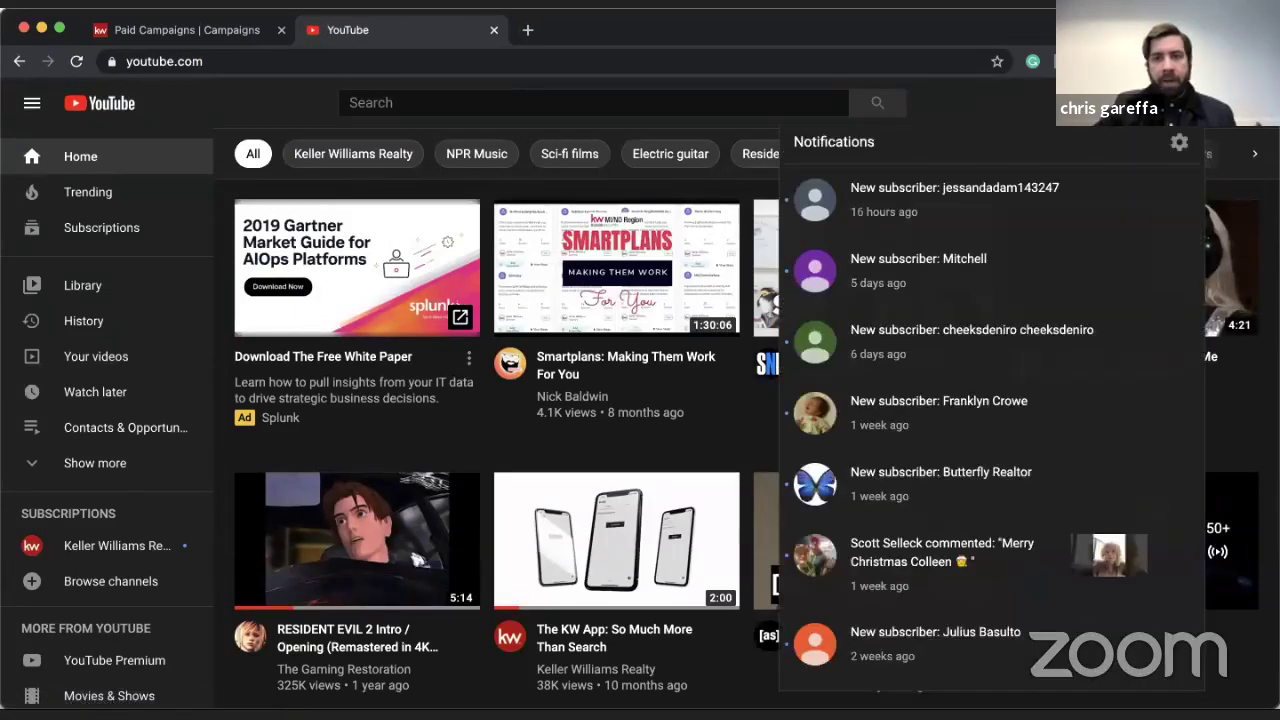
left_click(1188, 103)
left_click(1240, 103)
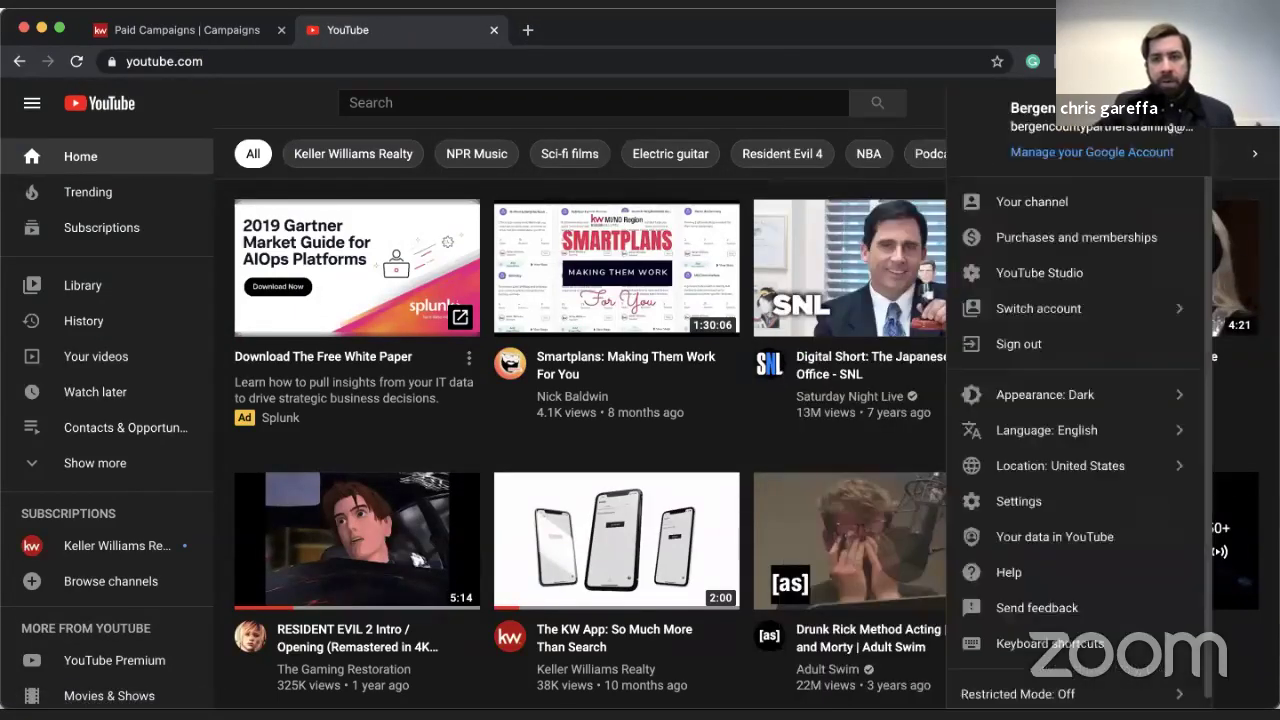
left_click(1030, 200)
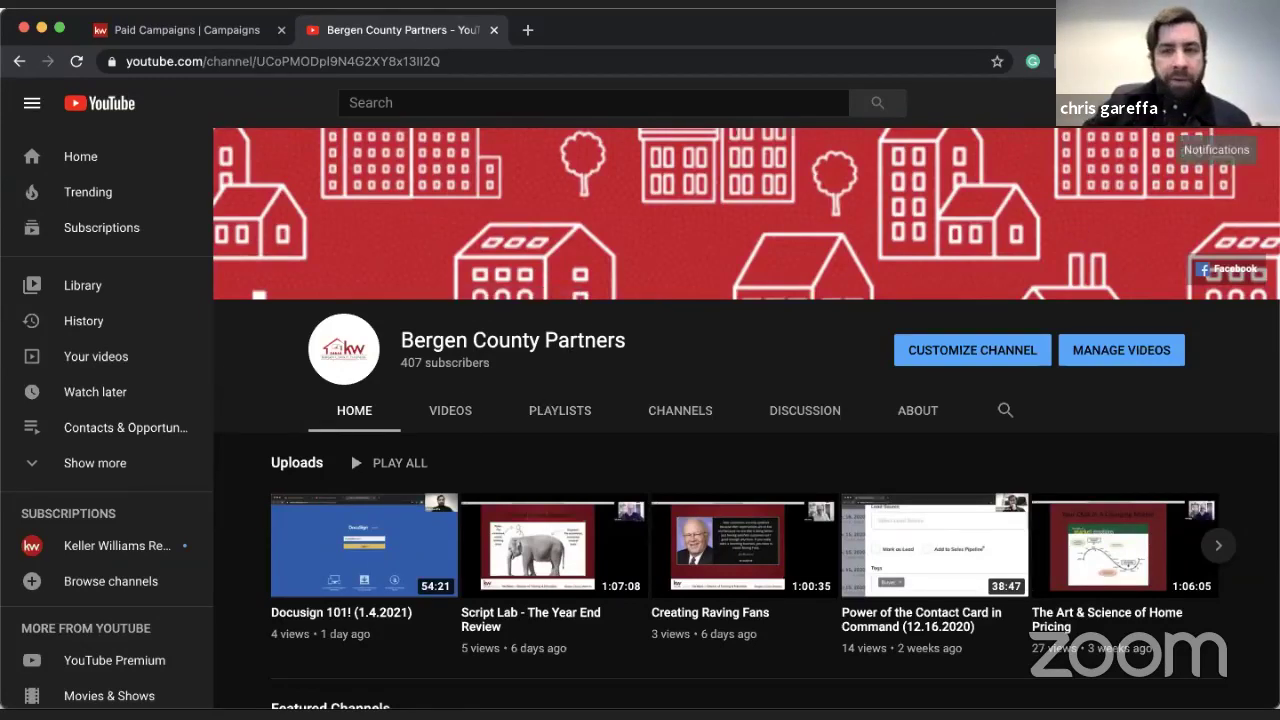
- Check subscriber notifications, browse the channel's uploaded videos, then close the YouTube tab
left_click(1217, 103)
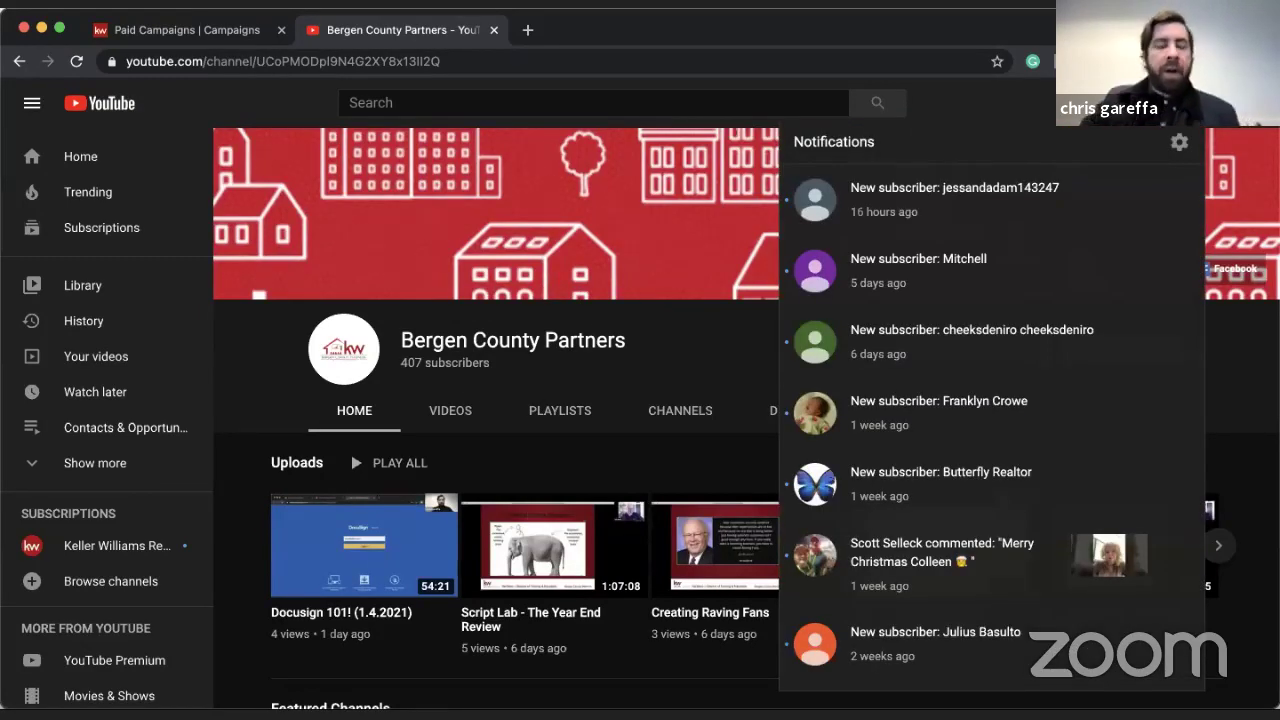
key("Escape")
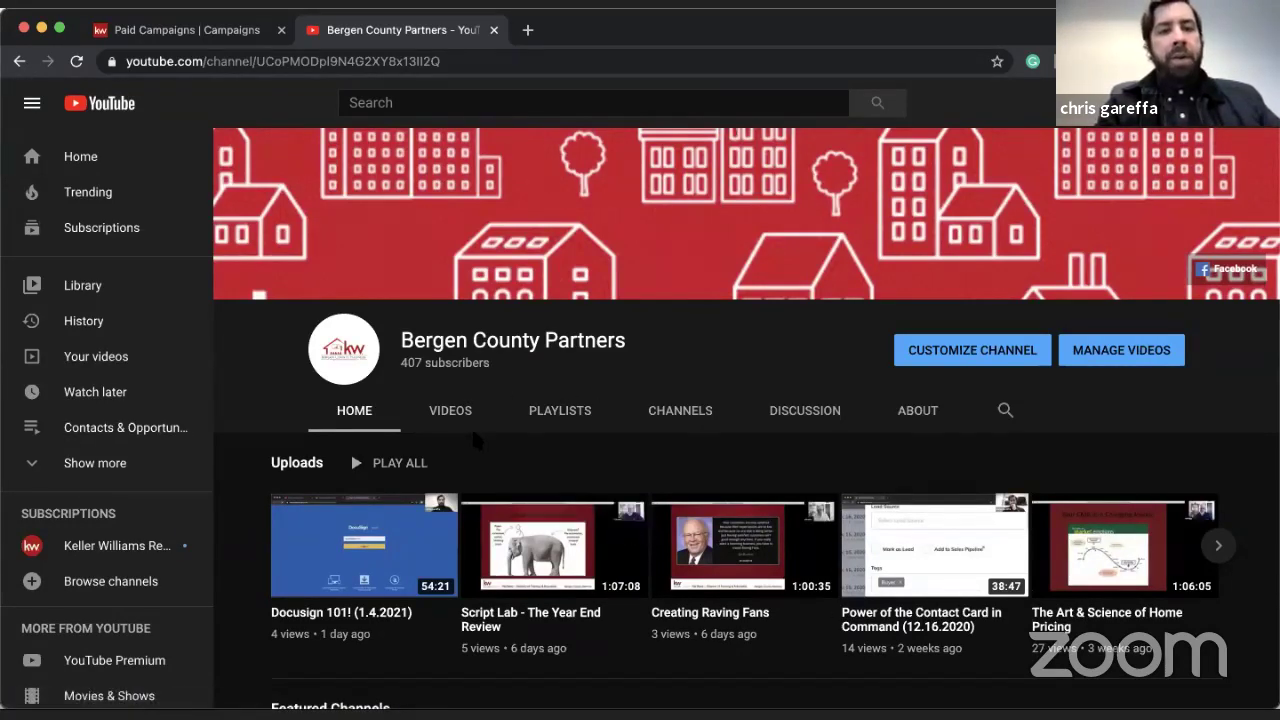
left_click(440, 424)
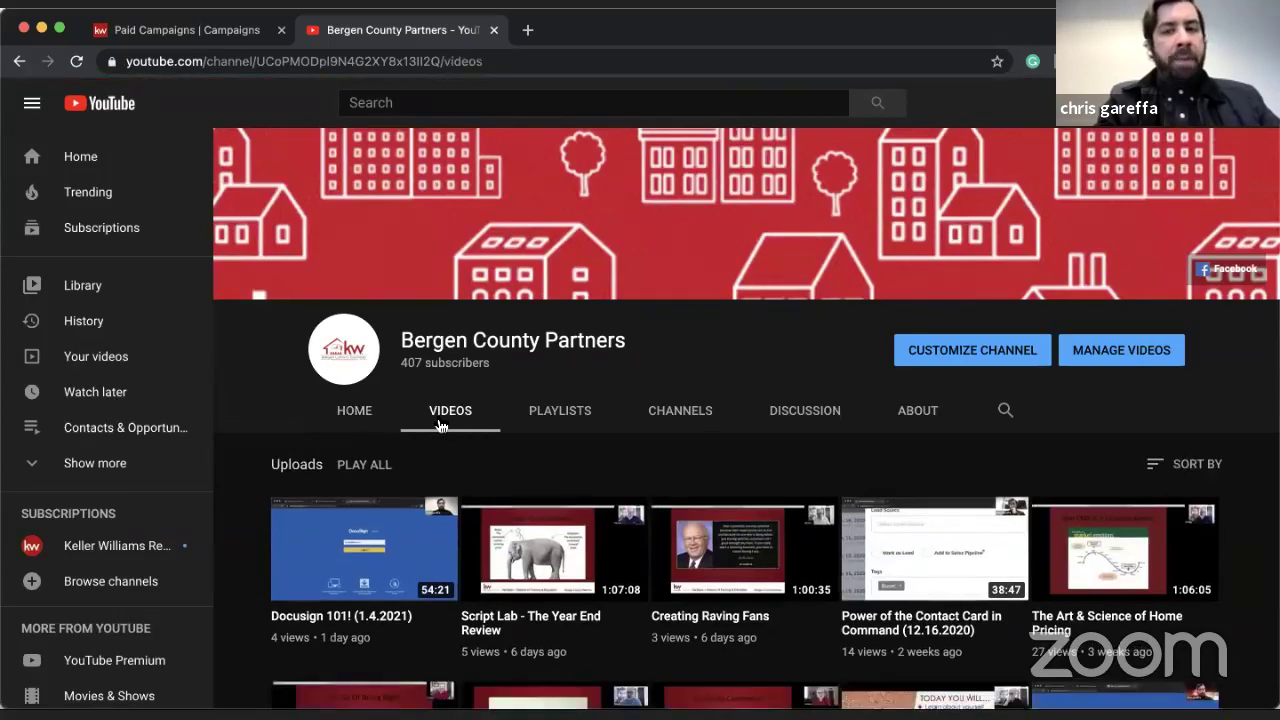
scroll(610, 520, "down", 2)
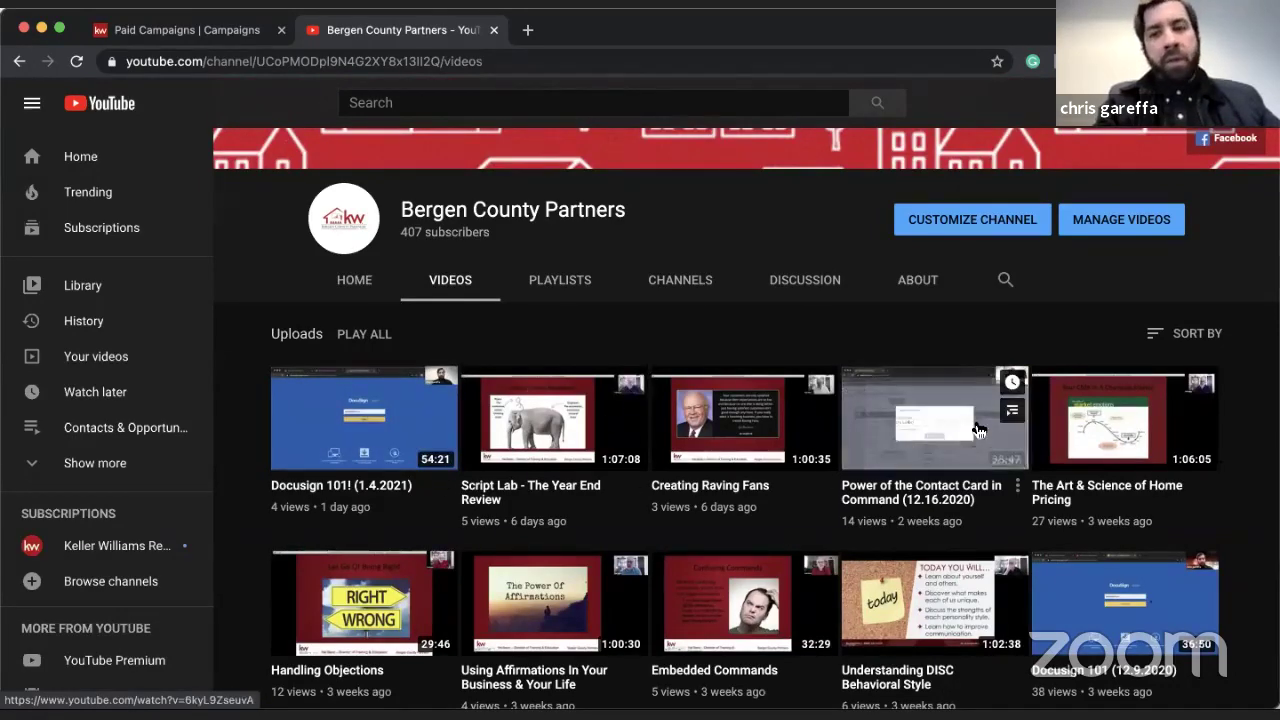
scroll(980, 428, "down", 3)
scroll(980, 428, "down", 5)
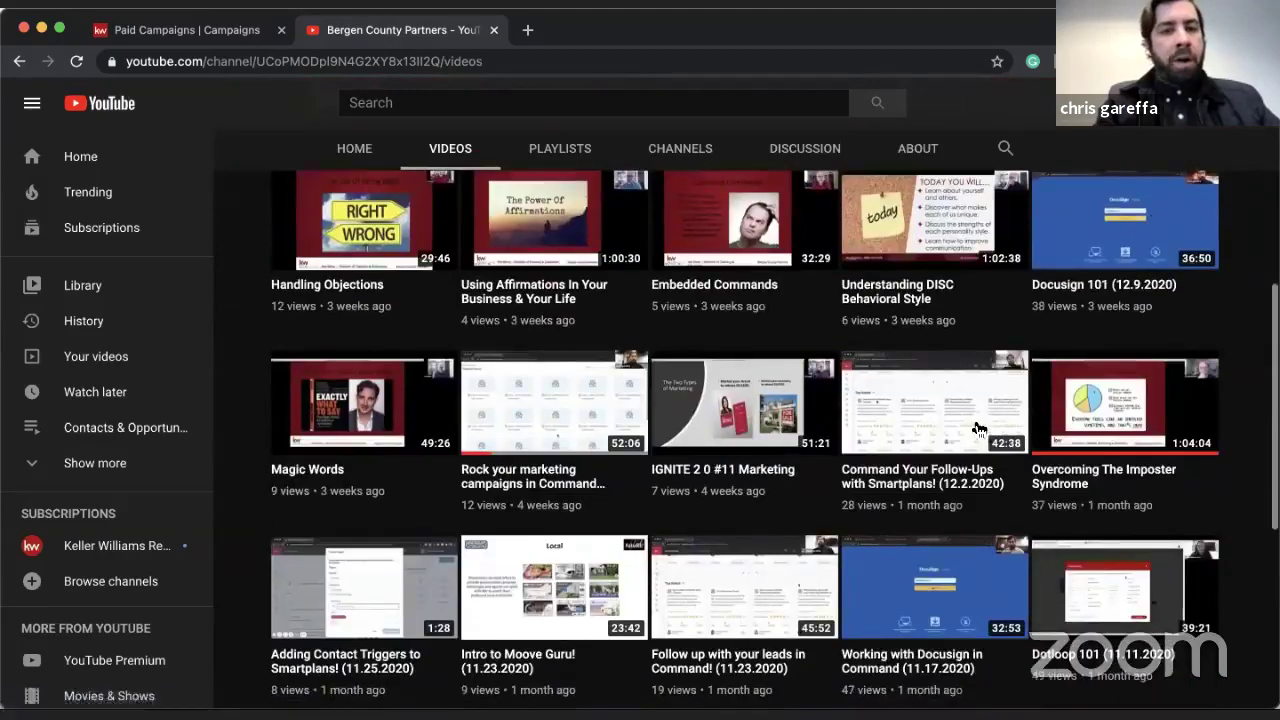
scroll(979, 430, "up", 10)
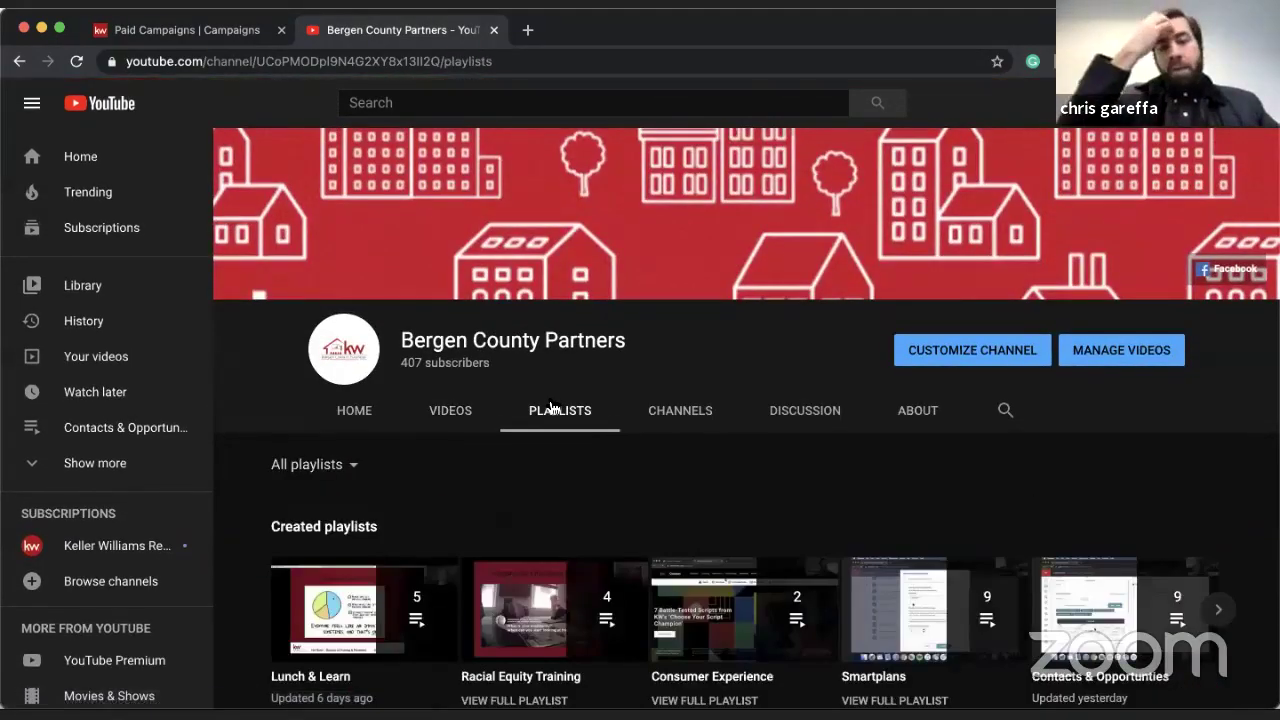
scroll(511, 454, "down", 3)
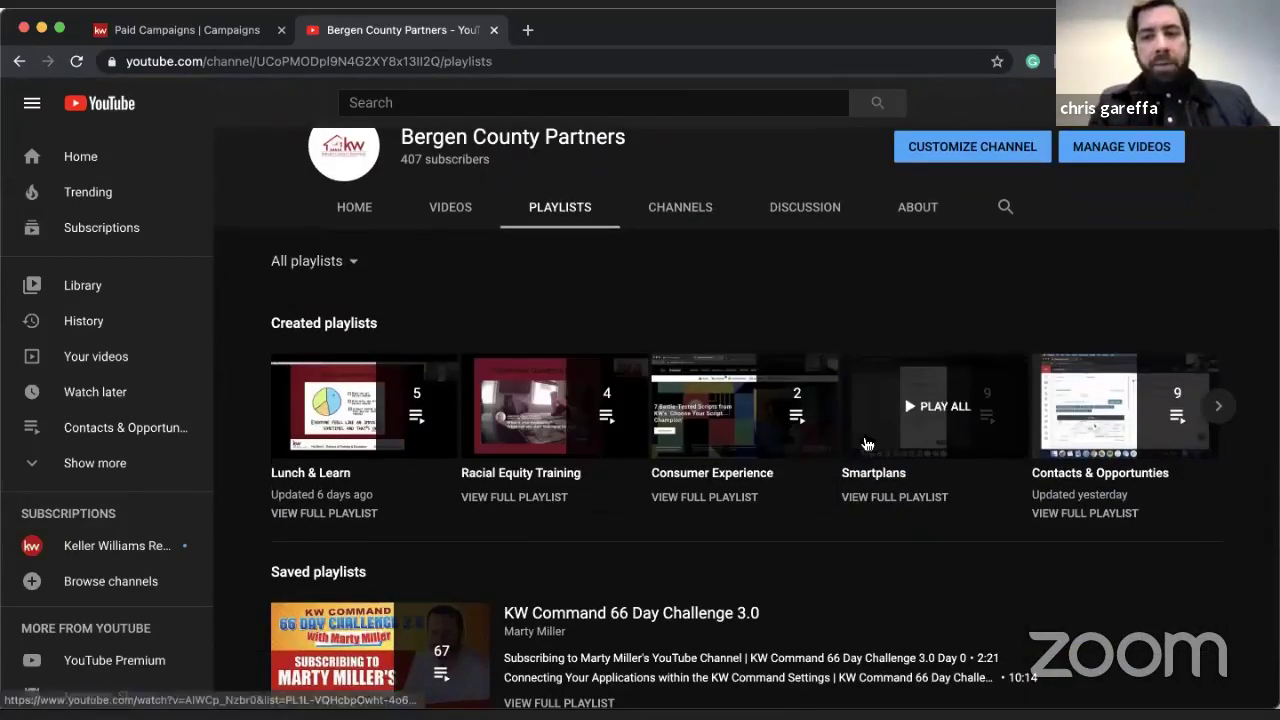
left_click(451, 224)
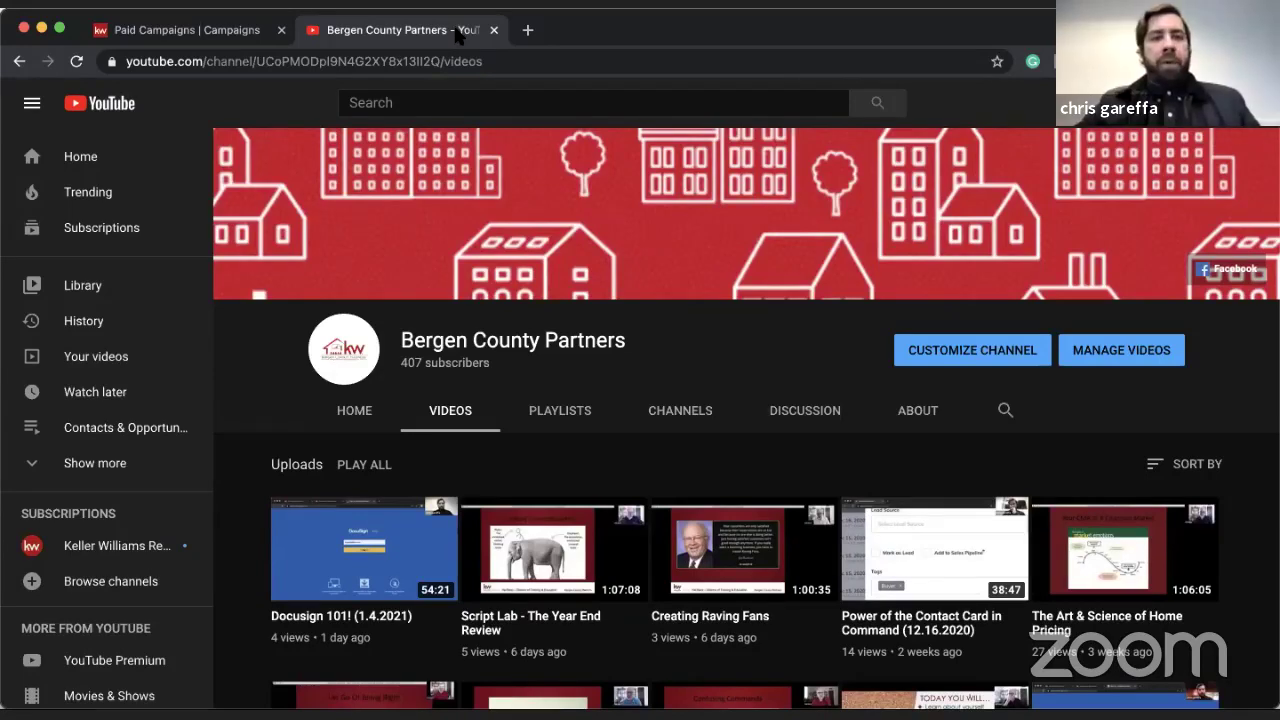
left_click(493, 30)
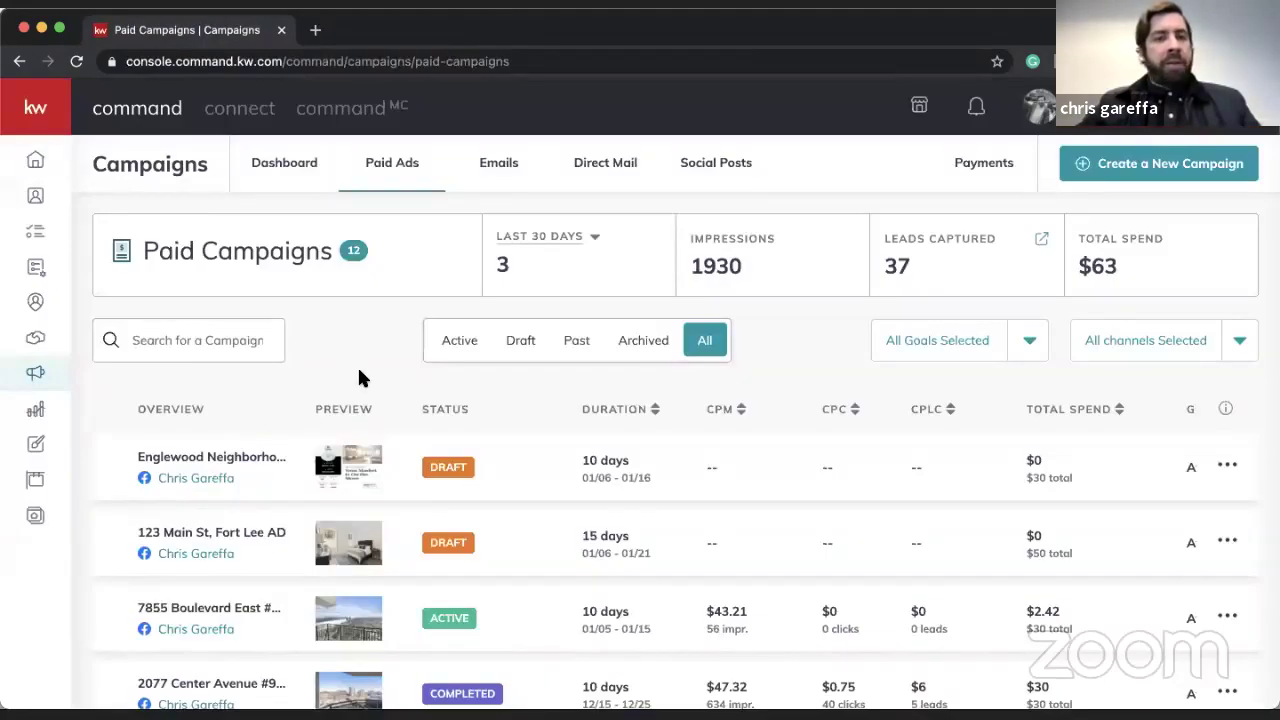